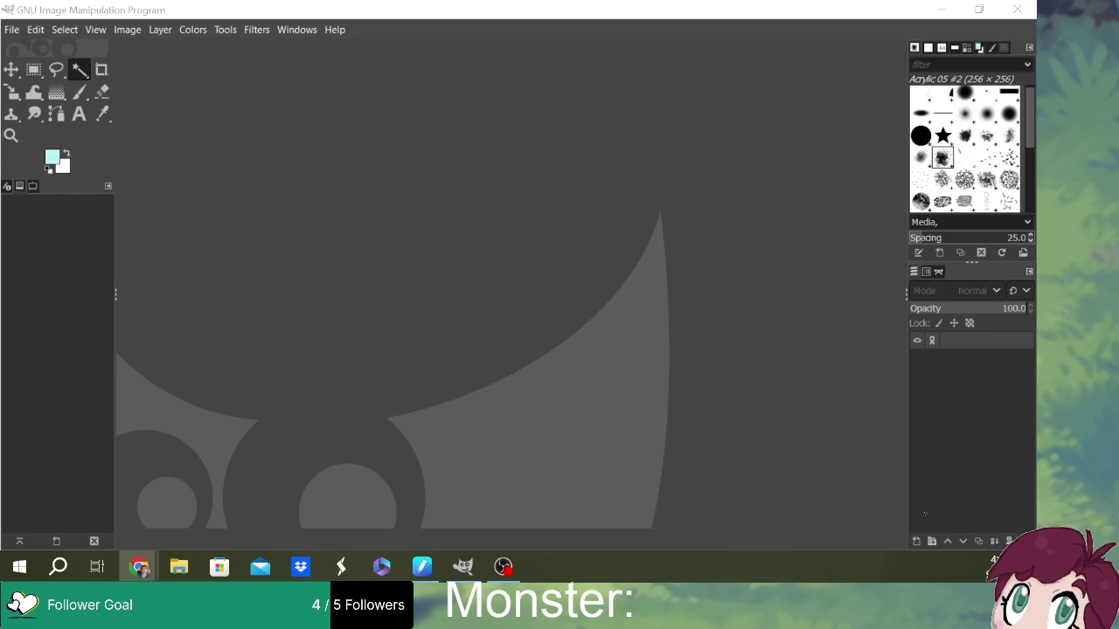
- Create a new image 2920 px wide and 2080 px high
{"action": "left_click", "coordinate": [63, 301]}
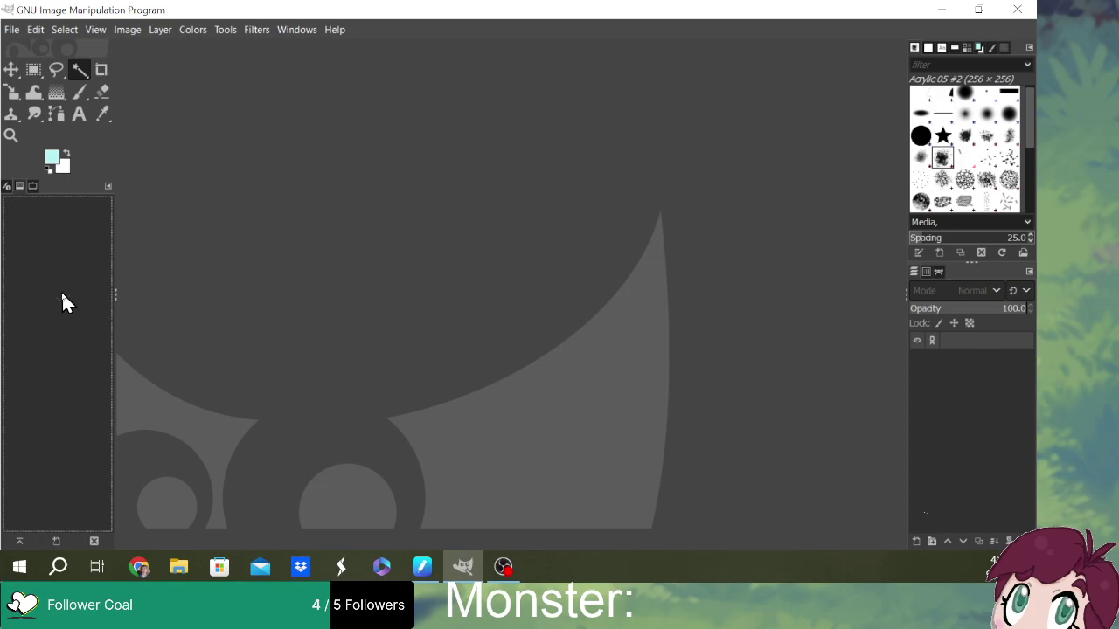
{"action": "left_click", "coordinate": [12, 29]}
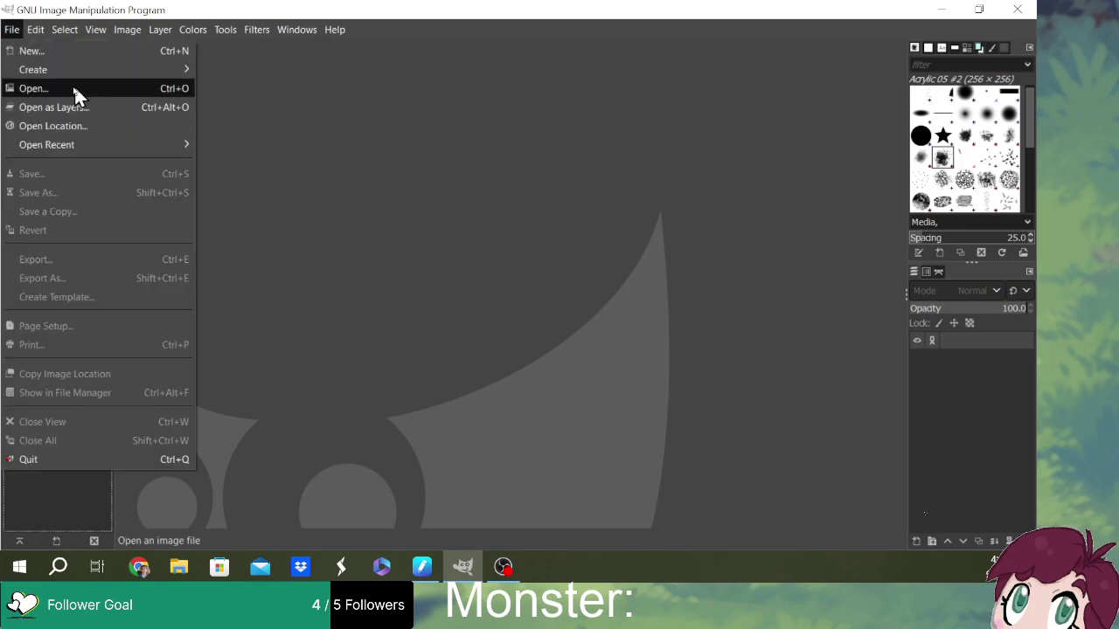
{"action": "left_click", "coordinate": [54, 50]}
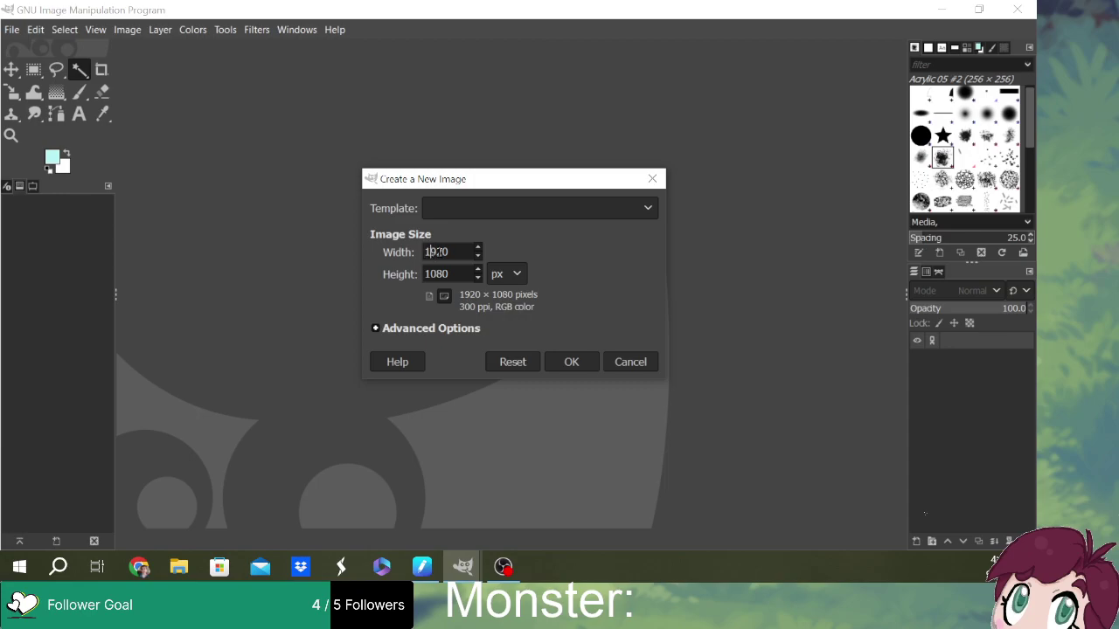
{"action": "key", "text": "Delete"}
{"action": "type", "text": "2"}
{"action": "left_click", "coordinate": [431, 273]}
{"action": "key", "text": "Delete"}
{"action": "type", "text": "2"}
{"action": "left_click", "coordinate": [571, 362]}
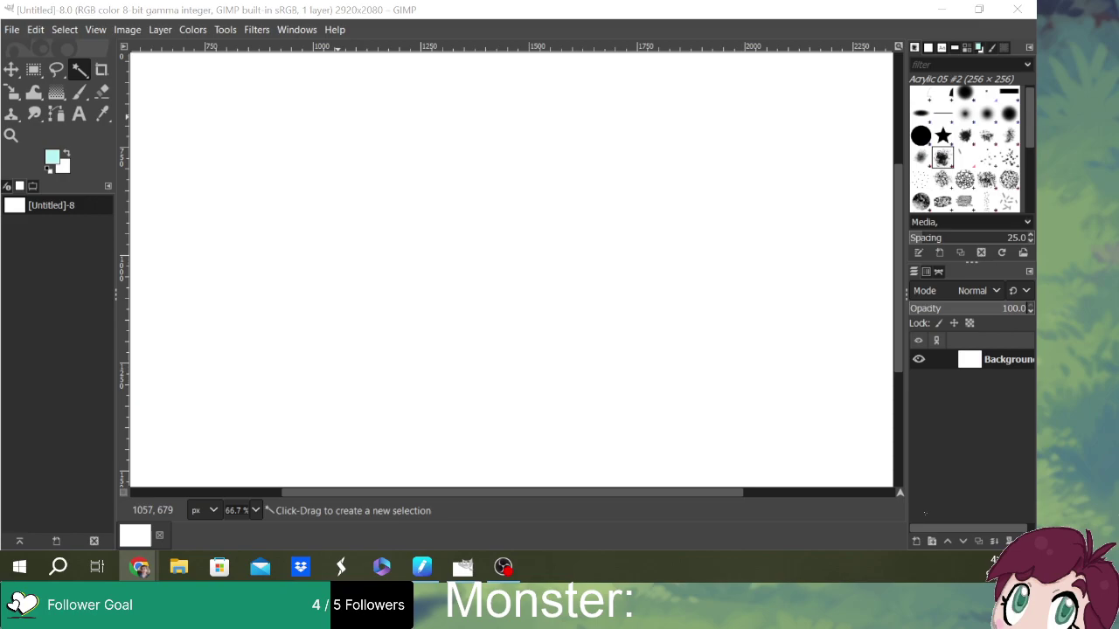
- Switch to the streaming software and complete the stream caption as "Monster: Jellyfish Dog"
{"action": "key", "text": "alt+Tab"}
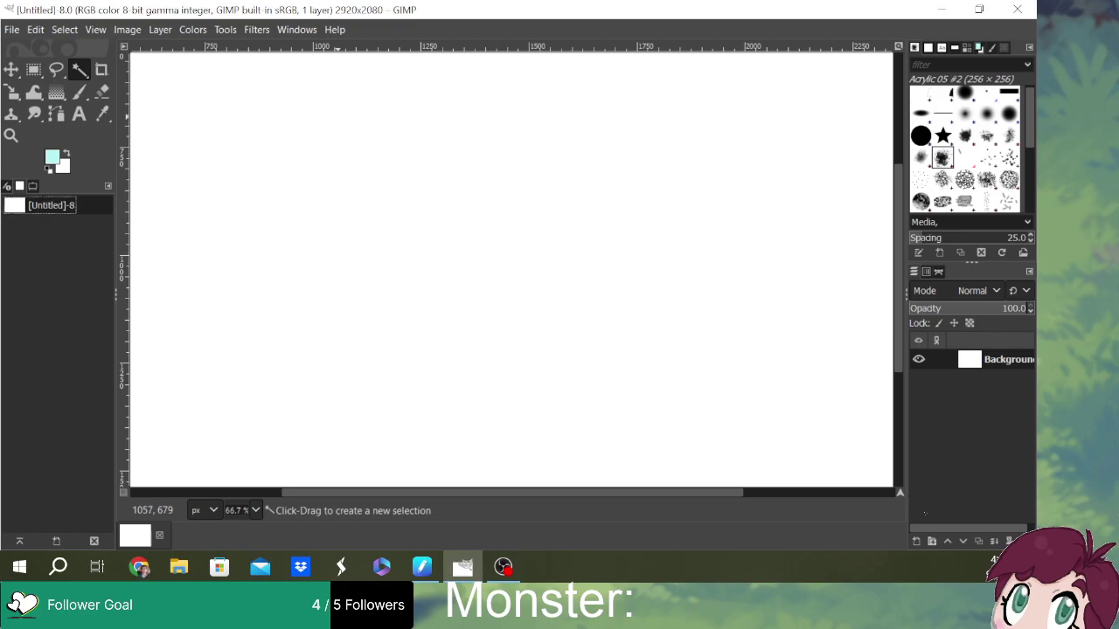
{"action": "key", "text": "alt+Tab"}
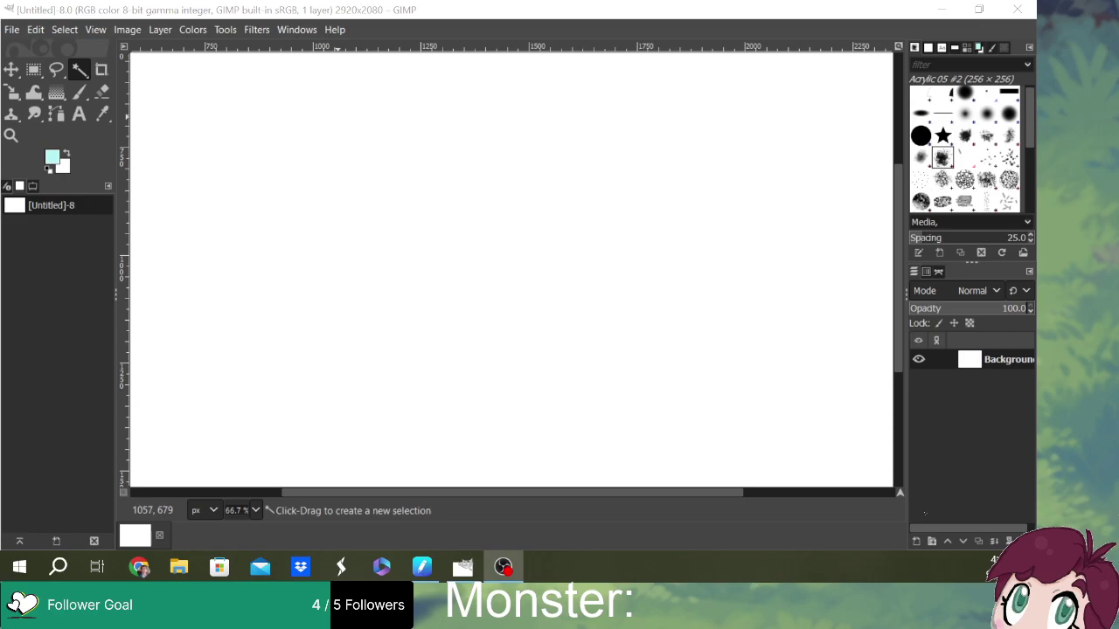
{"action": "type", "text": "Jelly"}
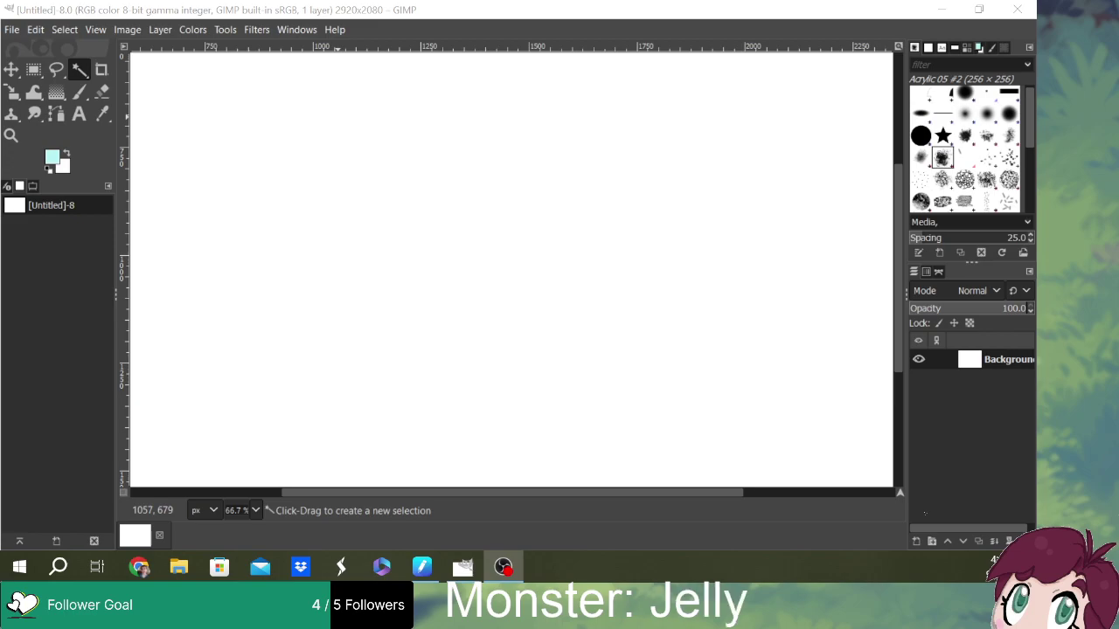
{"action": "type", "text": "fish Dog"}
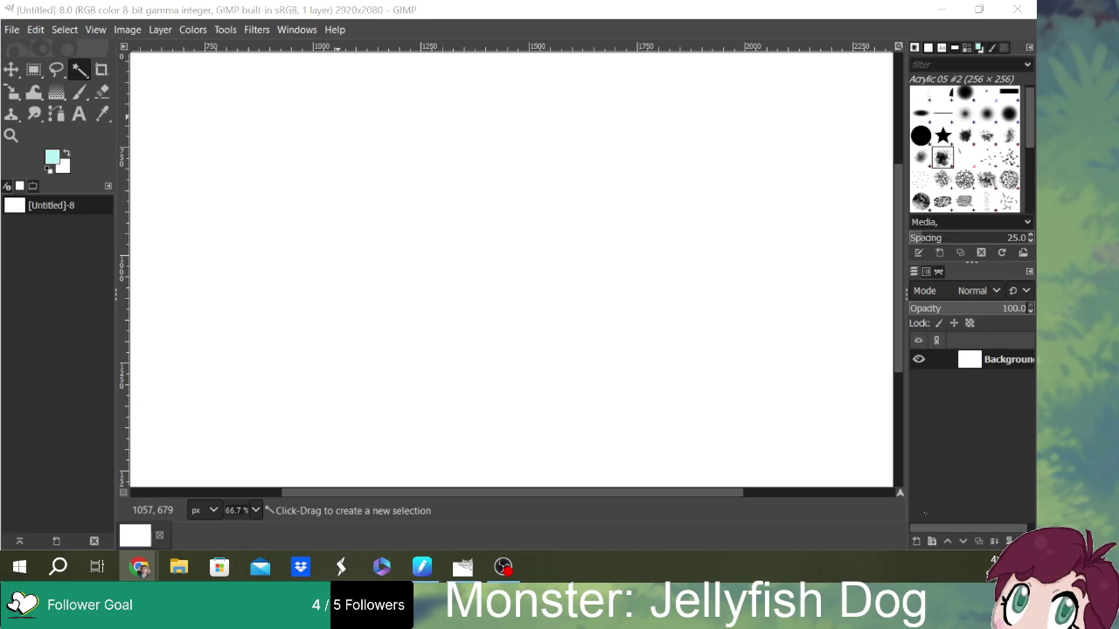
- Switch back to GIMP and add a new transparent layer named "guide" above the background
{"action": "left_click", "coordinate": [915, 538]}
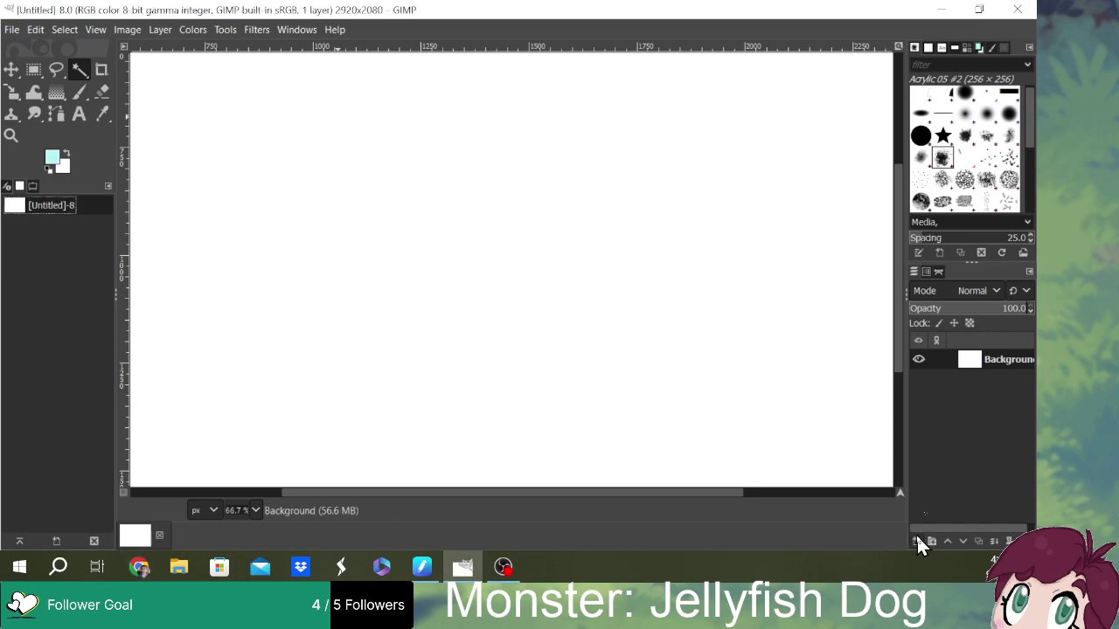
{"action": "left_click", "coordinate": [916, 537]}
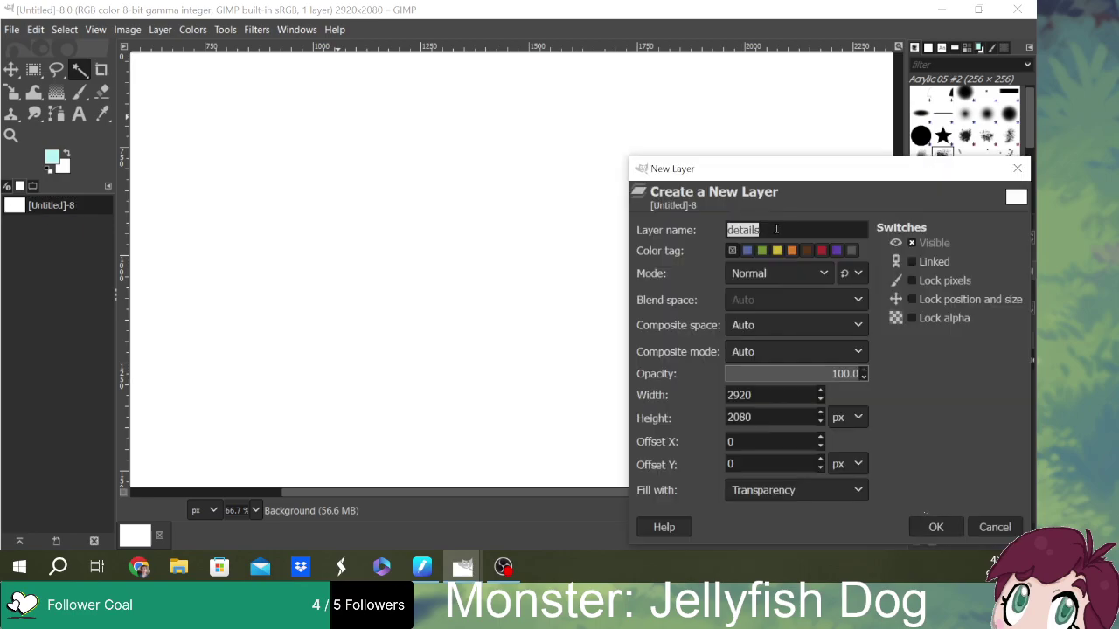
{"action": "key", "text": "BackSpace"}
{"action": "type", "text": "guide"}
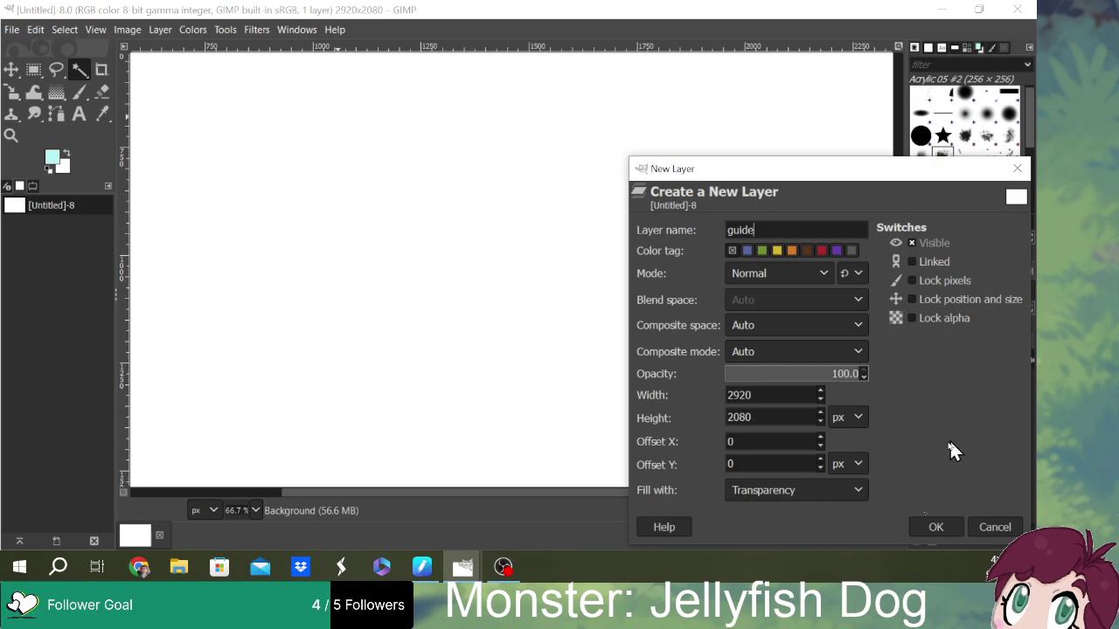
{"action": "left_click", "coordinate": [942, 527]}
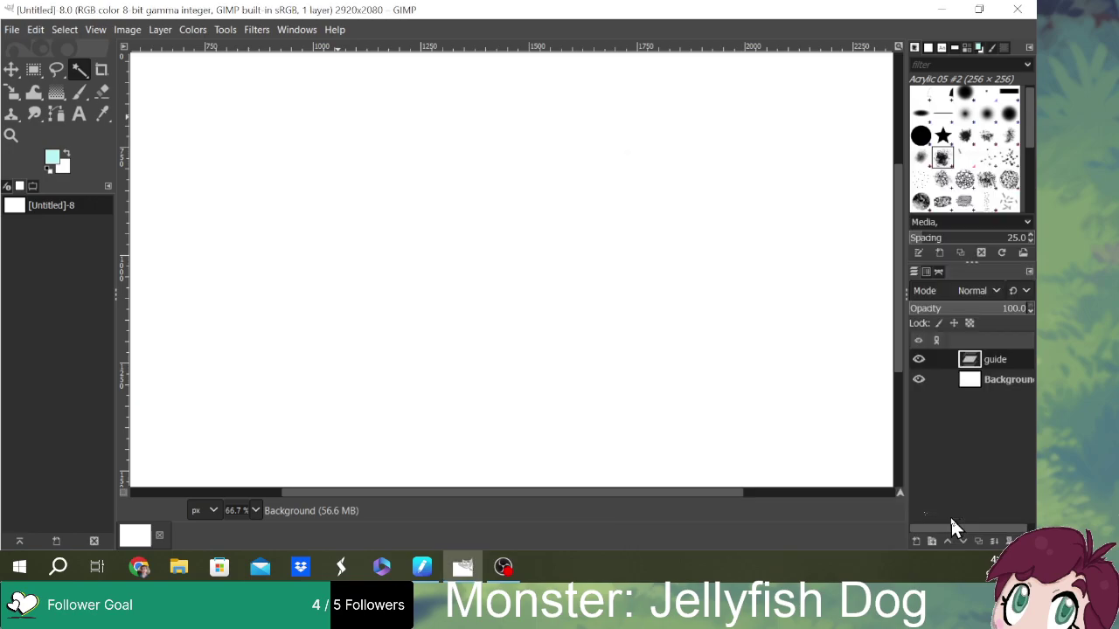
{"action": "left_click_drag", "start_coordinate": [901, 247], "coordinate": [895, 199]}
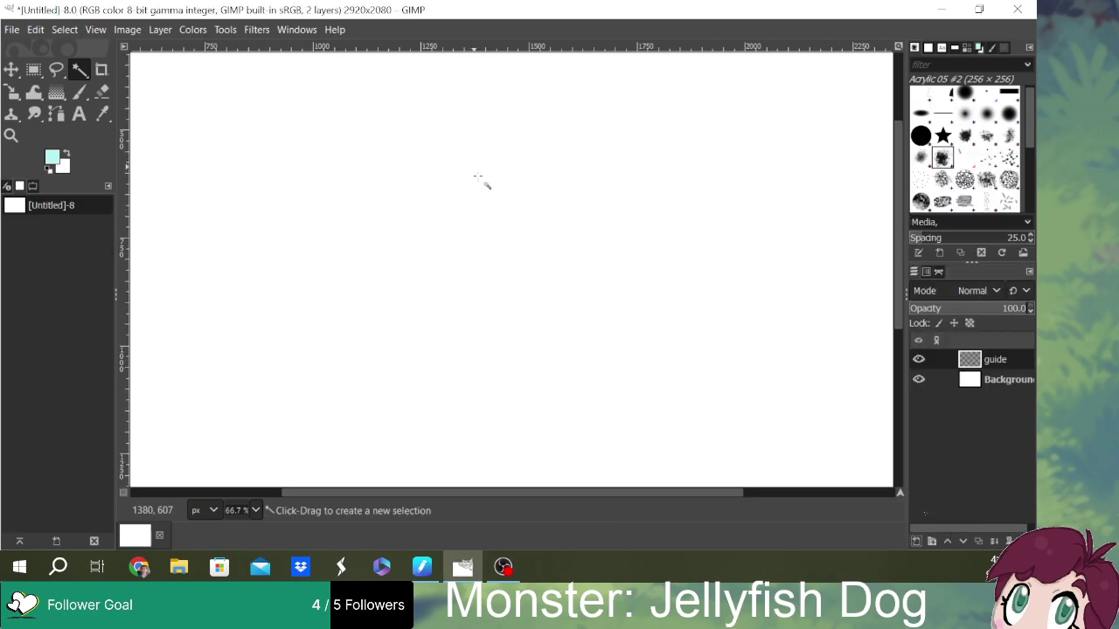
{"action": "scroll", "coordinate": [489, 183], "scroll_direction": "down", "scroll_amount": 2}
{"action": "scroll", "coordinate": [496, 179], "scroll_direction": "down", "scroll_amount": 1}
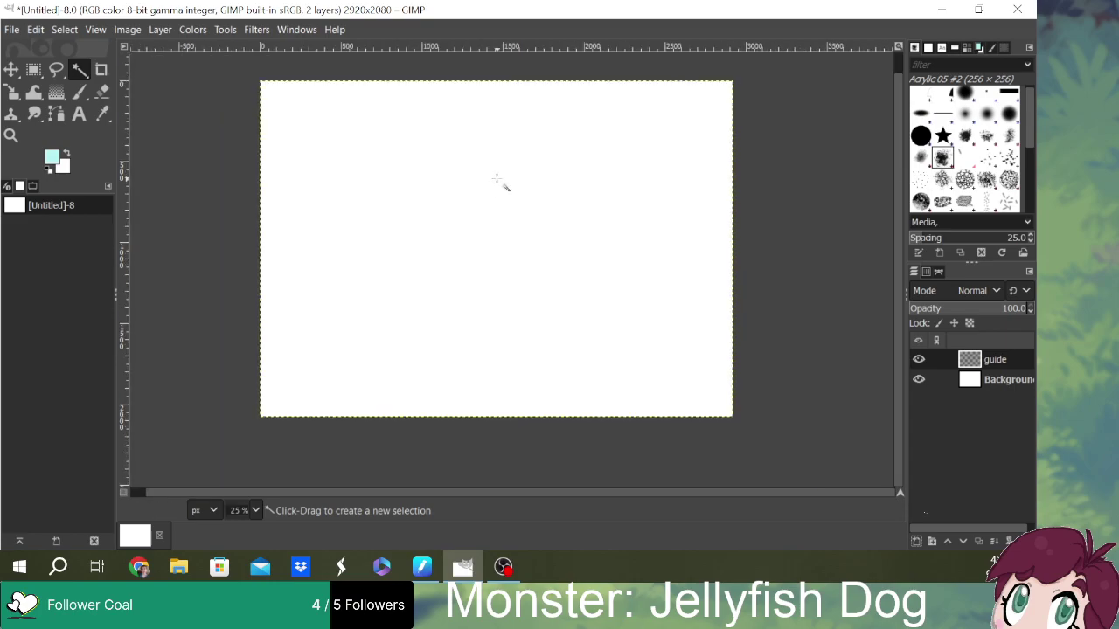
{"action": "left_click_drag", "start_coordinate": [903, 284], "coordinate": [899, 261]}
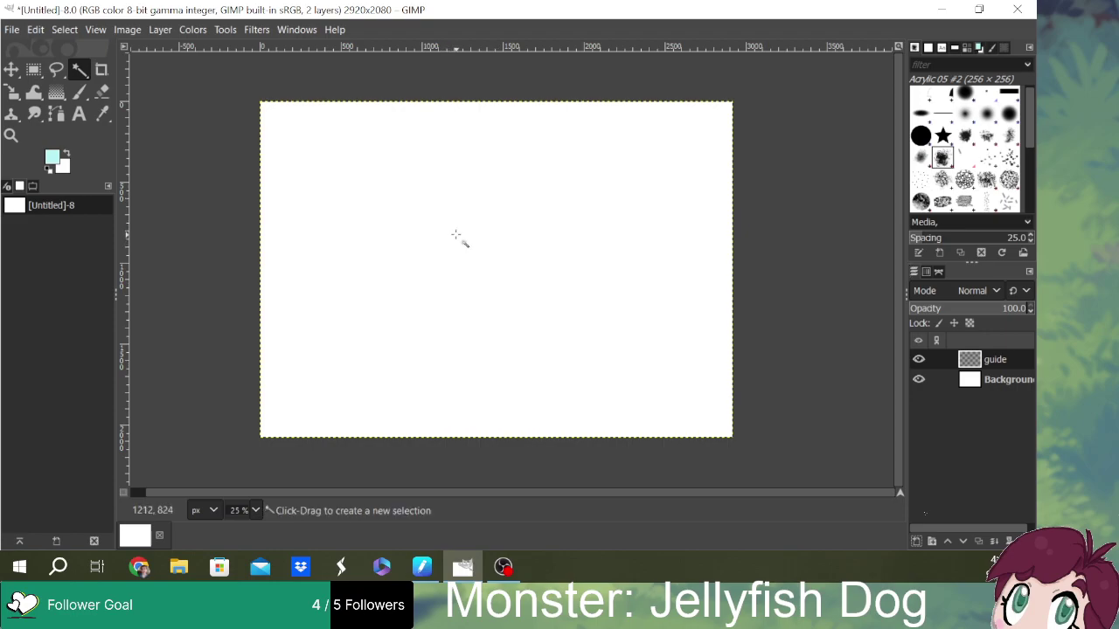
{"action": "scroll", "coordinate": [455, 236], "scroll_direction": "up", "scroll_amount": 1}
{"action": "scroll", "coordinate": [469, 204], "scroll_direction": "down", "scroll_amount": 1}
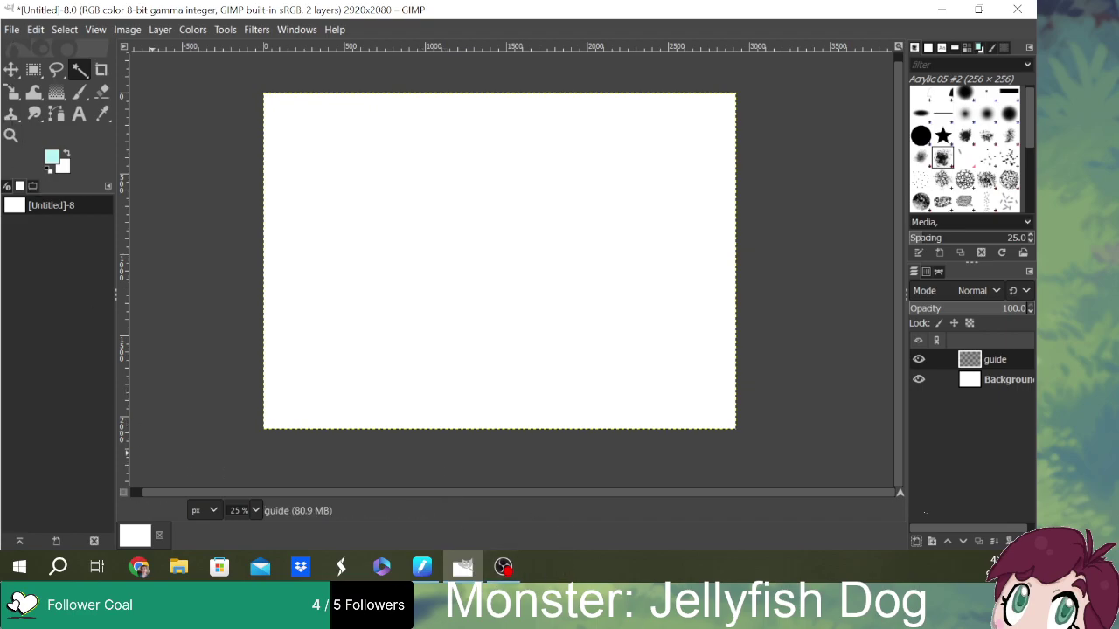
{"action": "left_click", "coordinate": [139, 567]}
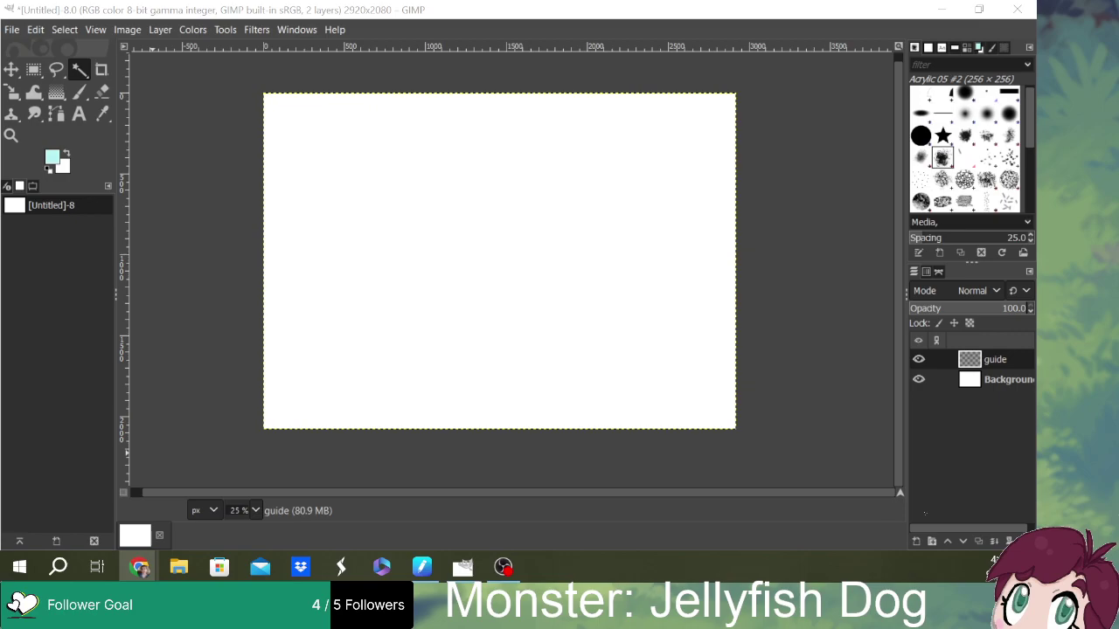
{"action": "key", "text": "alt+Tab"}
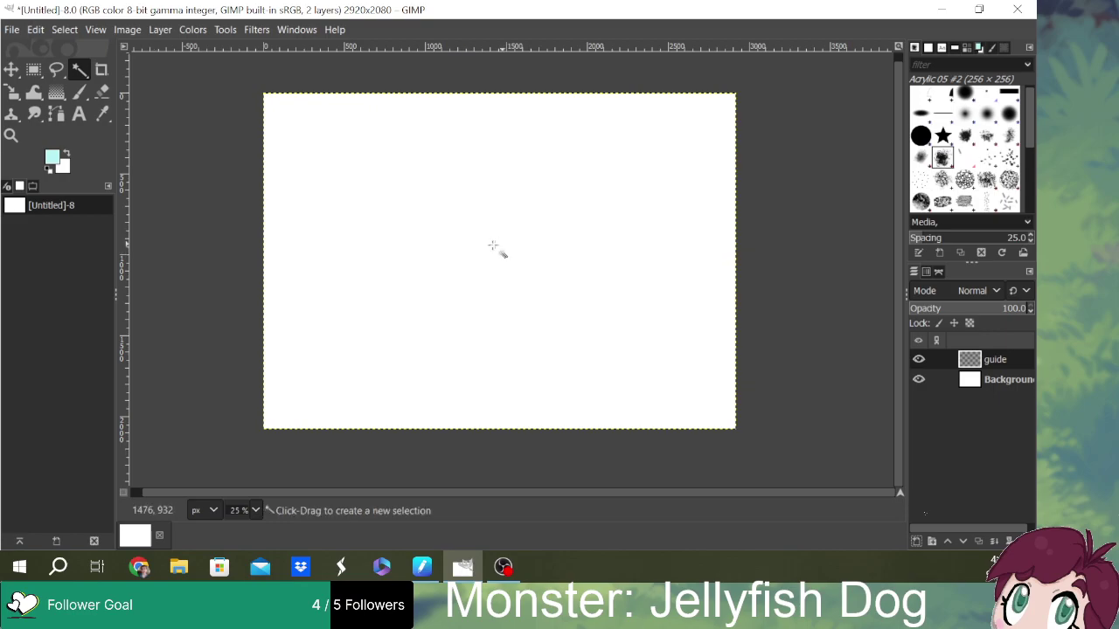
- Choose the Ink tool, show its options and set the foreground colour to black (000000)
{"action": "scroll", "coordinate": [482, 251], "scroll_direction": "up", "scroll_amount": 1}
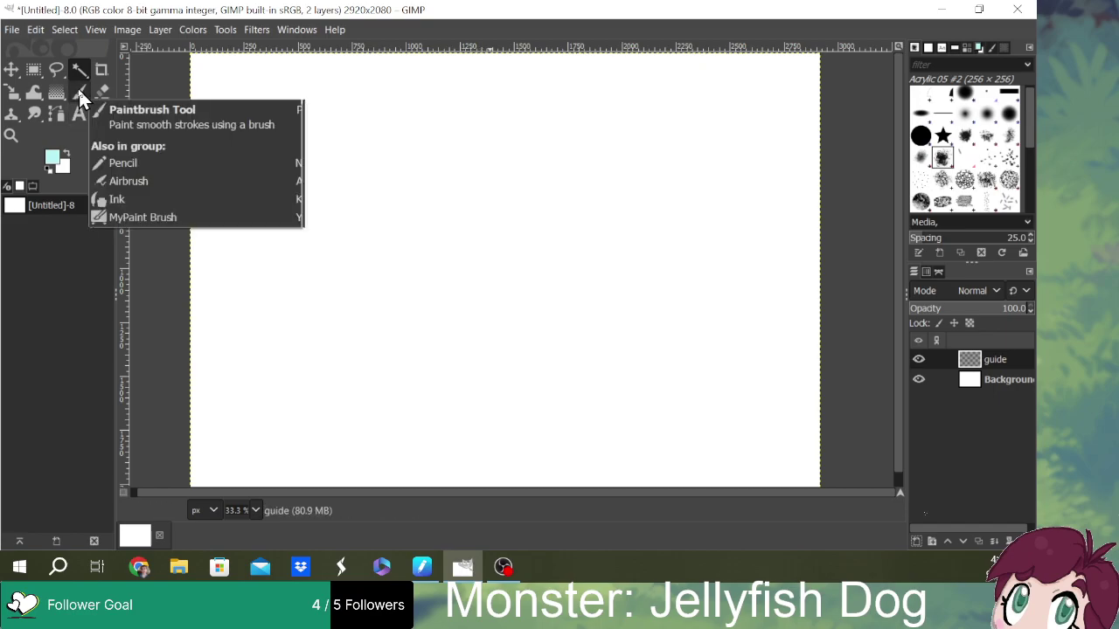
{"action": "key", "text": "k"}
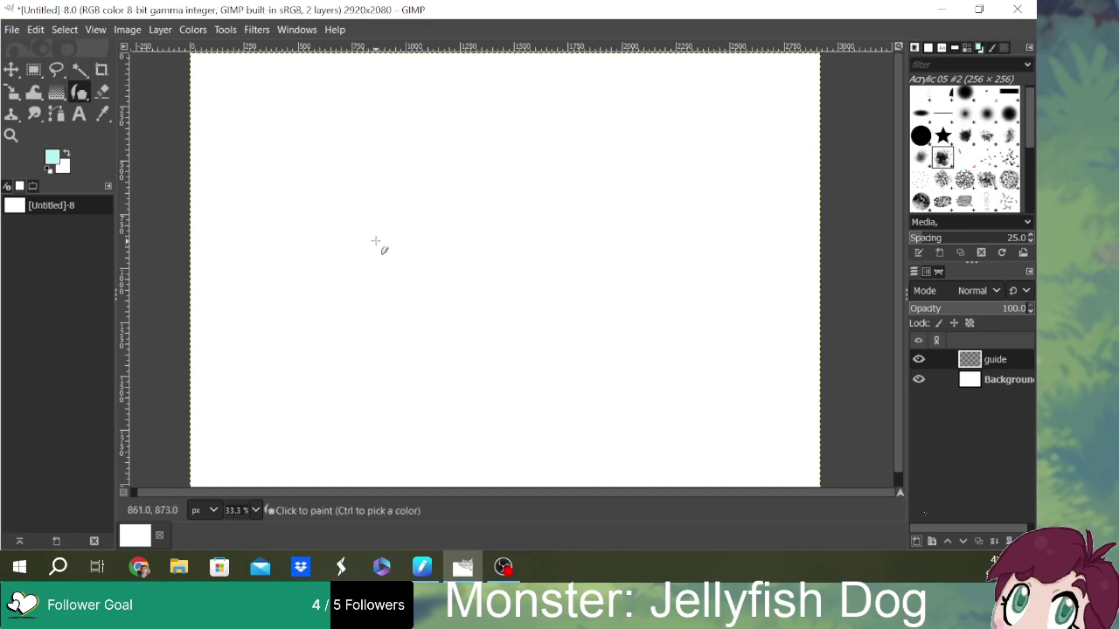
{"action": "left_click", "coordinate": [19, 186]}
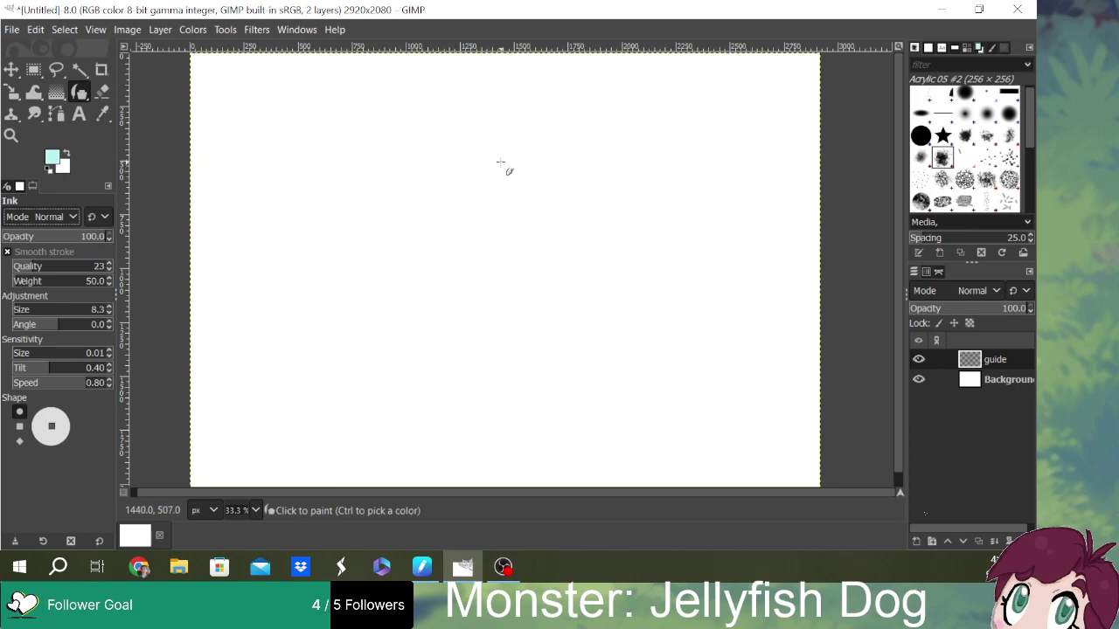
{"action": "left_click", "coordinate": [975, 47]}
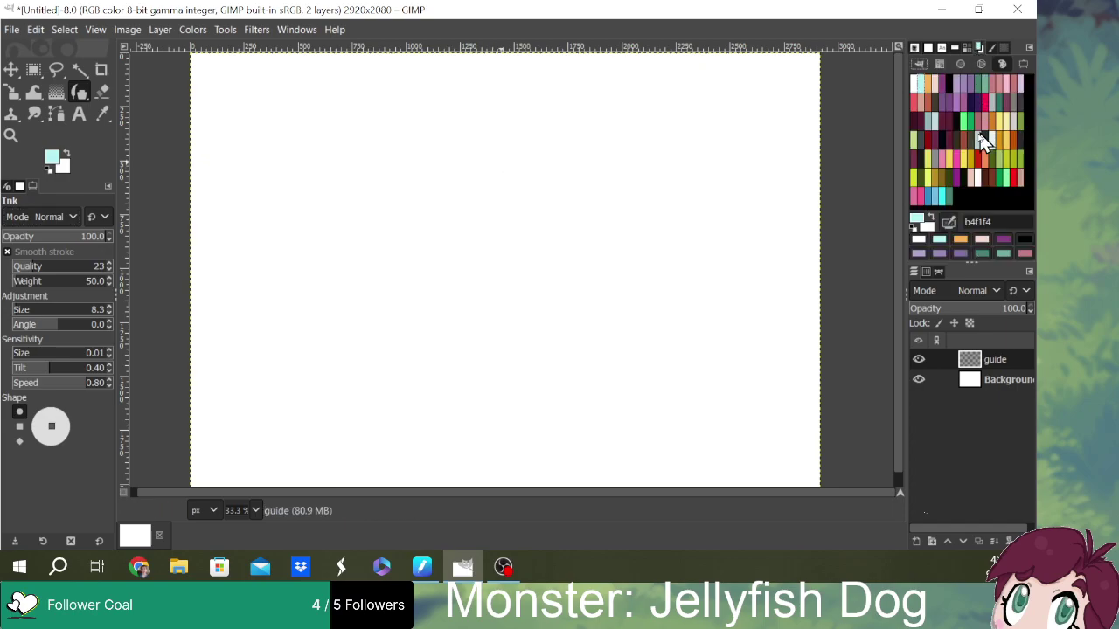
{"action": "left_click", "coordinate": [949, 86]}
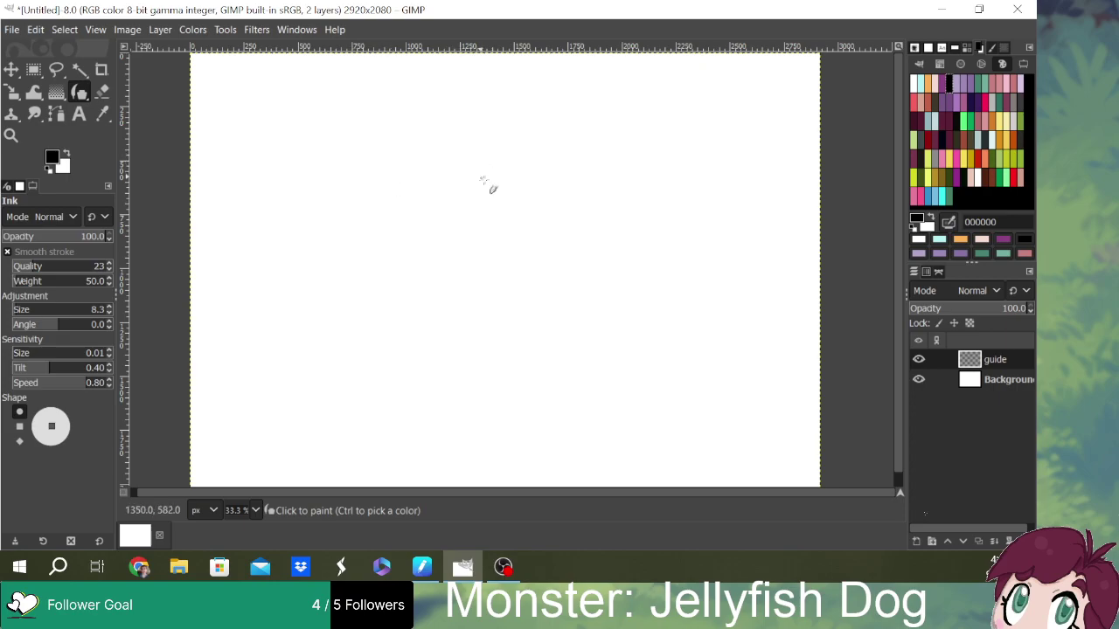
{"action": "mouse_move", "coordinate": [503, 156]}
{"action": "left_mouse_down"}
{"action": "mouse_move", "coordinate": [389, 162]}
{"action": "mouse_move", "coordinate": [351, 186]}
{"action": "mouse_move", "coordinate": [345, 220]}
{"action": "mouse_move", "coordinate": [414, 300]}
{"action": "mouse_move", "coordinate": [456, 300]}
{"action": "mouse_move", "coordinate": [496, 342]}
{"action": "mouse_move", "coordinate": [544, 340]}
{"action": "mouse_move", "coordinate": [579, 366]}
{"action": "mouse_move", "coordinate": [597, 349]}
{"action": "mouse_move", "coordinate": [607, 285]}
{"action": "mouse_move", "coordinate": [593, 206]}
{"action": "mouse_move", "coordinate": [538, 157]}
{"action": "mouse_move", "coordinate": [495, 147]}
{"action": "mouse_move", "coordinate": [433, 157]}
{"action": "left_mouse_up"}
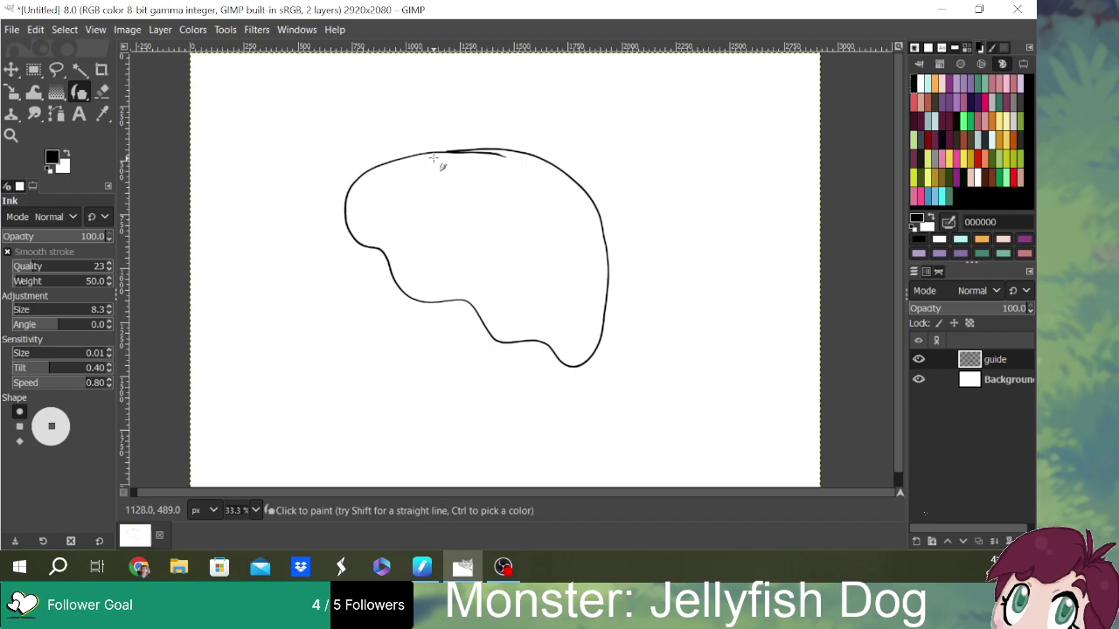
{"action": "left_click_drag", "start_coordinate": [900, 251], "coordinate": [900, 291]}
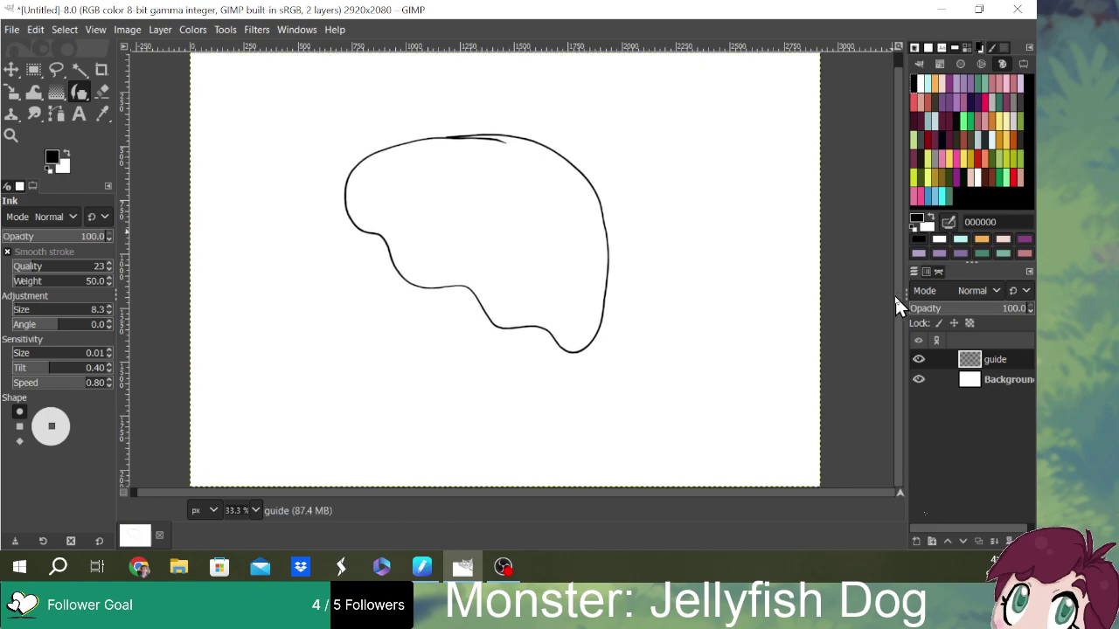
{"action": "scroll", "coordinate": [572, 245], "scroll_direction": "down", "scroll_amount": 3}
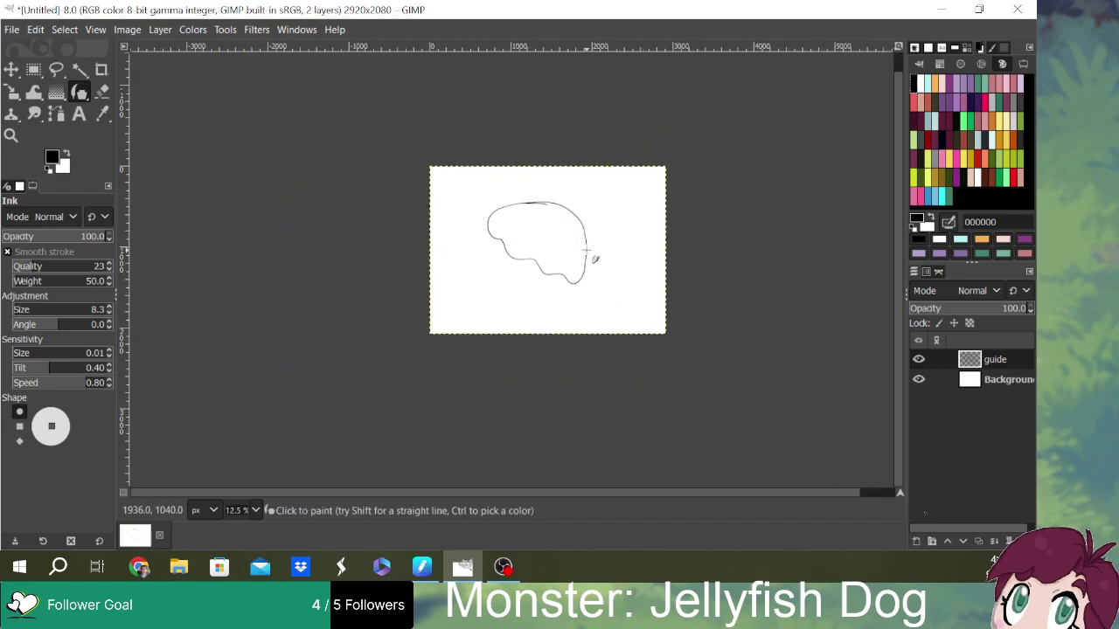
{"action": "scroll", "coordinate": [586, 251], "scroll_direction": "up", "scroll_amount": 2}
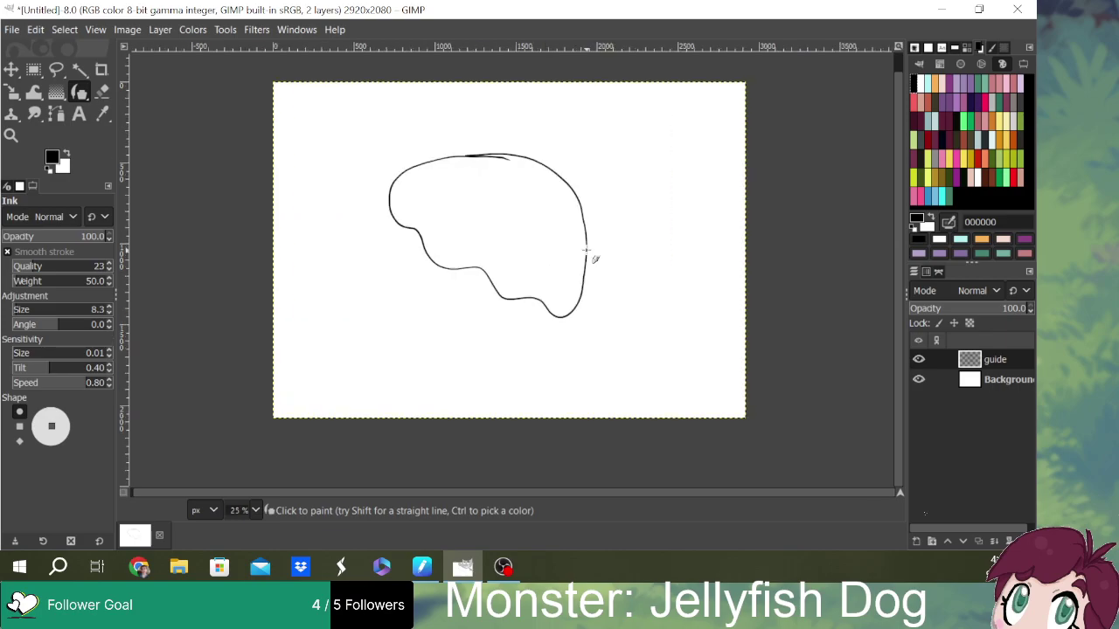
{"action": "key", "text": "ctrl+z"}
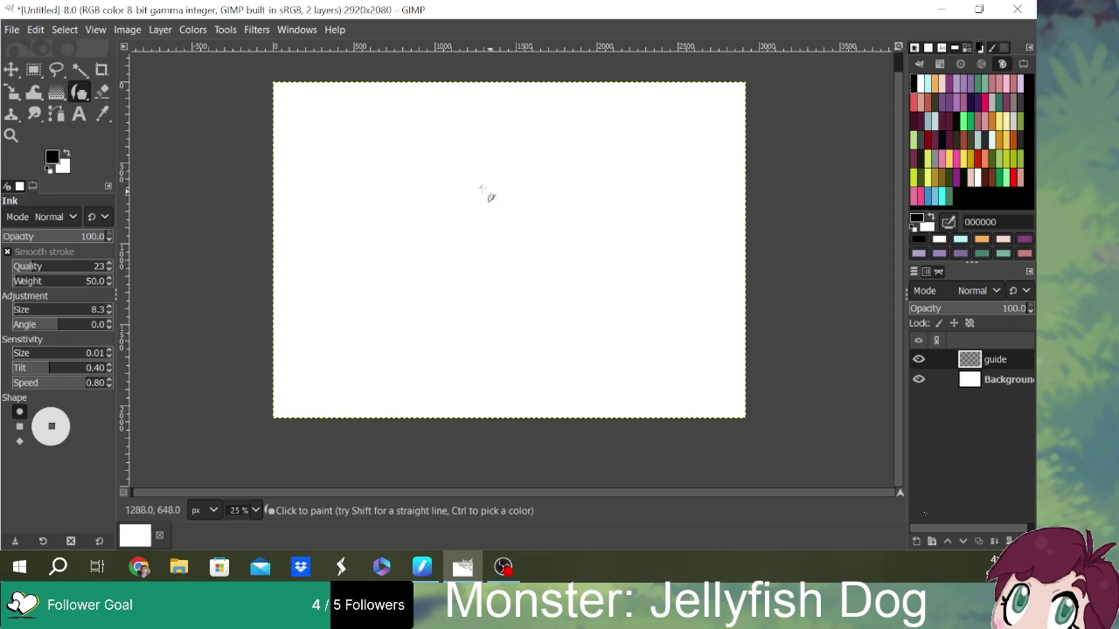
- Draw a tilted jellyfish bell about 750 px wide with a wavy lower edge near the canvas centre, and wavy central tentacles beneath it
{"action": "mouse_move", "coordinate": [490, 189]}
{"action": "left_mouse_down"}
{"action": "mouse_move", "coordinate": [428, 202]}
{"action": "mouse_move", "coordinate": [417, 234]}
{"action": "mouse_move", "coordinate": [445, 262]}
{"action": "mouse_move", "coordinate": [517, 292]}
{"action": "mouse_move", "coordinate": [538, 245]}
{"action": "mouse_move", "coordinate": [529, 217]}
{"action": "mouse_move", "coordinate": [485, 189]}
{"action": "left_mouse_up"}
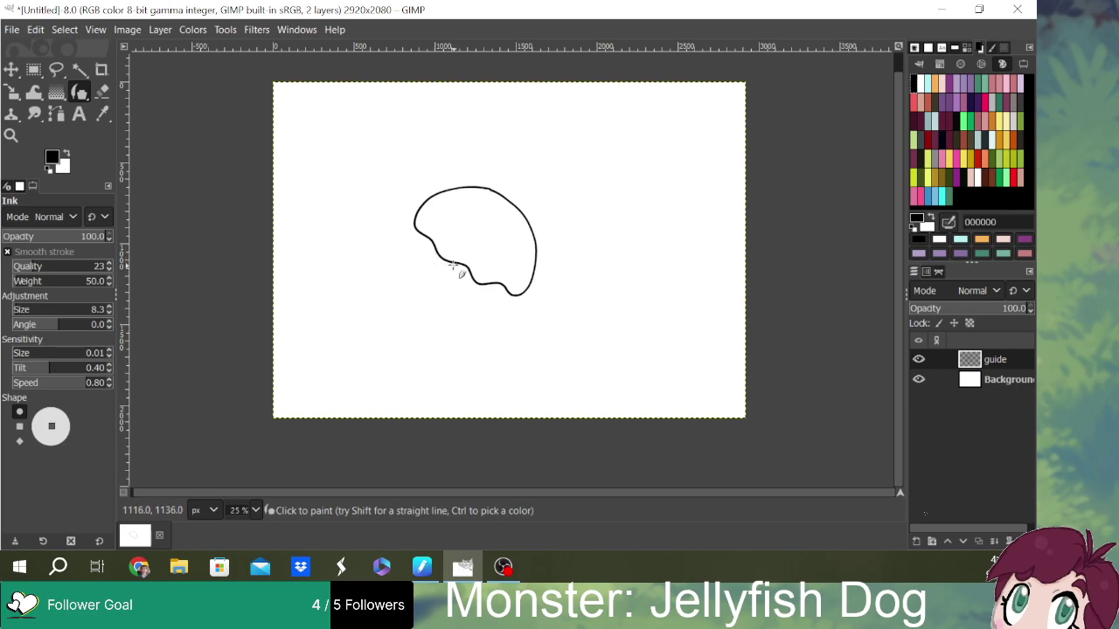
{"action": "mouse_move", "coordinate": [431, 250]}
{"action": "left_mouse_down"}
{"action": "mouse_move", "coordinate": [388, 313]}
{"action": "mouse_move", "coordinate": [404, 358]}
{"action": "mouse_move", "coordinate": [433, 378]}
{"action": "mouse_move", "coordinate": [473, 371]}
{"action": "mouse_move", "coordinate": [611, 391]}
{"action": "mouse_move", "coordinate": [575, 373]}
{"action": "mouse_move", "coordinate": [415, 356]}
{"action": "mouse_move", "coordinate": [416, 298]}
{"action": "mouse_move", "coordinate": [457, 258]}
{"action": "mouse_move", "coordinate": [493, 277]}
{"action": "mouse_move", "coordinate": [452, 298]}
{"action": "mouse_move", "coordinate": [440, 350]}
{"action": "mouse_move", "coordinate": [608, 382]}
{"action": "left_mouse_up"}
{"action": "mouse_move", "coordinate": [452, 264]}
{"action": "left_mouse_down"}
{"action": "mouse_move", "coordinate": [423, 335]}
{"action": "mouse_move", "coordinate": [430, 359]}
{"action": "mouse_move", "coordinate": [463, 365]}
{"action": "left_mouse_up"}
{"action": "mouse_move", "coordinate": [497, 289]}
{"action": "left_mouse_down"}
{"action": "mouse_move", "coordinate": [474, 320]}
{"action": "mouse_move", "coordinate": [451, 325]}
{"action": "mouse_move", "coordinate": [455, 358]}
{"action": "left_mouse_up"}
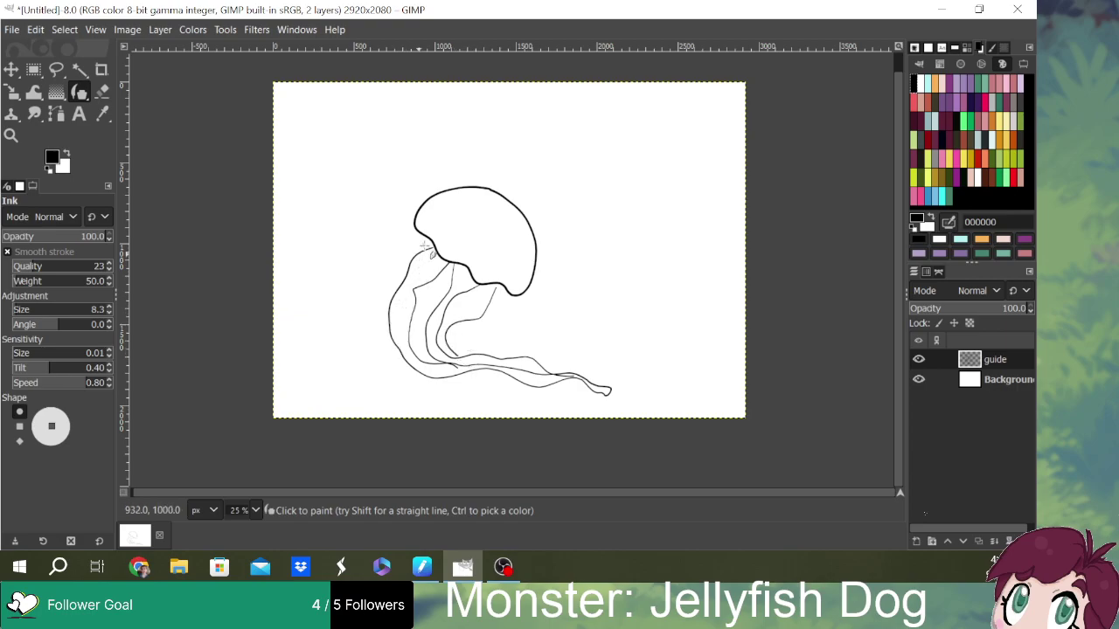
- Draw a long outer tentacle and a thinner inner one on each side of the bell, plus an extra line along the central tentacles
{"action": "mouse_move", "coordinate": [418, 237]}
{"action": "left_mouse_down"}
{"action": "mouse_move", "coordinate": [310, 279]}
{"action": "mouse_move", "coordinate": [294, 317]}
{"action": "mouse_move", "coordinate": [301, 327]}
{"action": "mouse_move", "coordinate": [301, 304]}
{"action": "mouse_move", "coordinate": [346, 271]}
{"action": "mouse_move", "coordinate": [409, 251]}
{"action": "left_mouse_up"}
{"action": "mouse_move", "coordinate": [497, 286]}
{"action": "left_mouse_down"}
{"action": "mouse_move", "coordinate": [497, 313]}
{"action": "mouse_move", "coordinate": [526, 333]}
{"action": "mouse_move", "coordinate": [582, 308]}
{"action": "mouse_move", "coordinate": [664, 306]}
{"action": "mouse_move", "coordinate": [650, 290]}
{"action": "mouse_move", "coordinate": [588, 295]}
{"action": "mouse_move", "coordinate": [547, 317]}
{"action": "mouse_move", "coordinate": [512, 295]}
{"action": "left_mouse_up"}
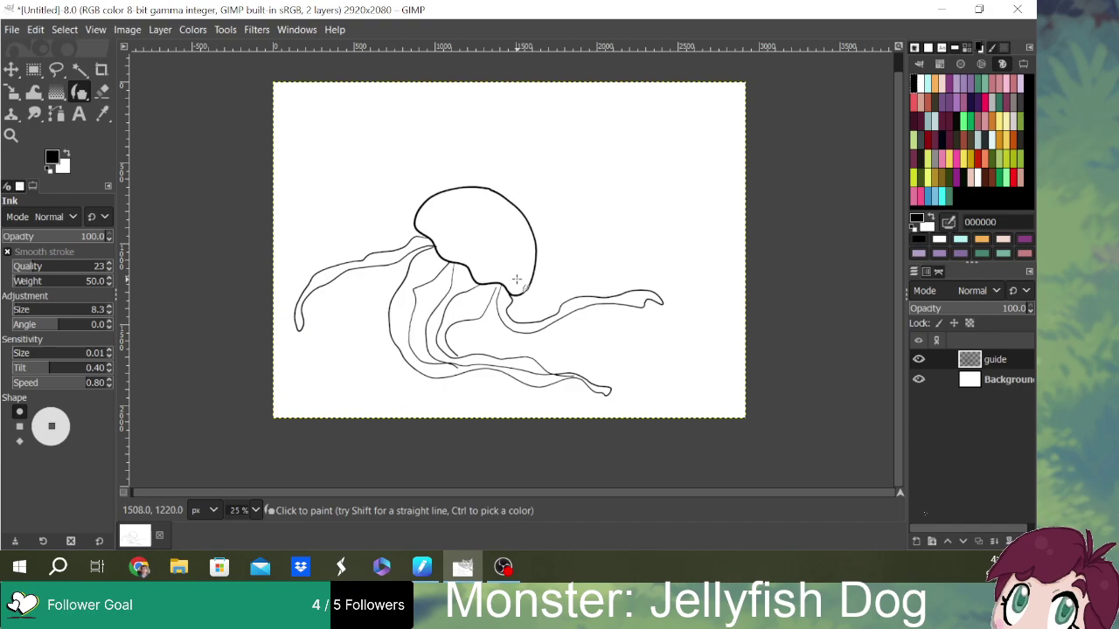
{"action": "mouse_move", "coordinate": [409, 255]}
{"action": "left_mouse_down"}
{"action": "mouse_move", "coordinate": [359, 317]}
{"action": "mouse_move", "coordinate": [351, 350]}
{"action": "mouse_move", "coordinate": [357, 327]}
{"action": "left_mouse_up"}
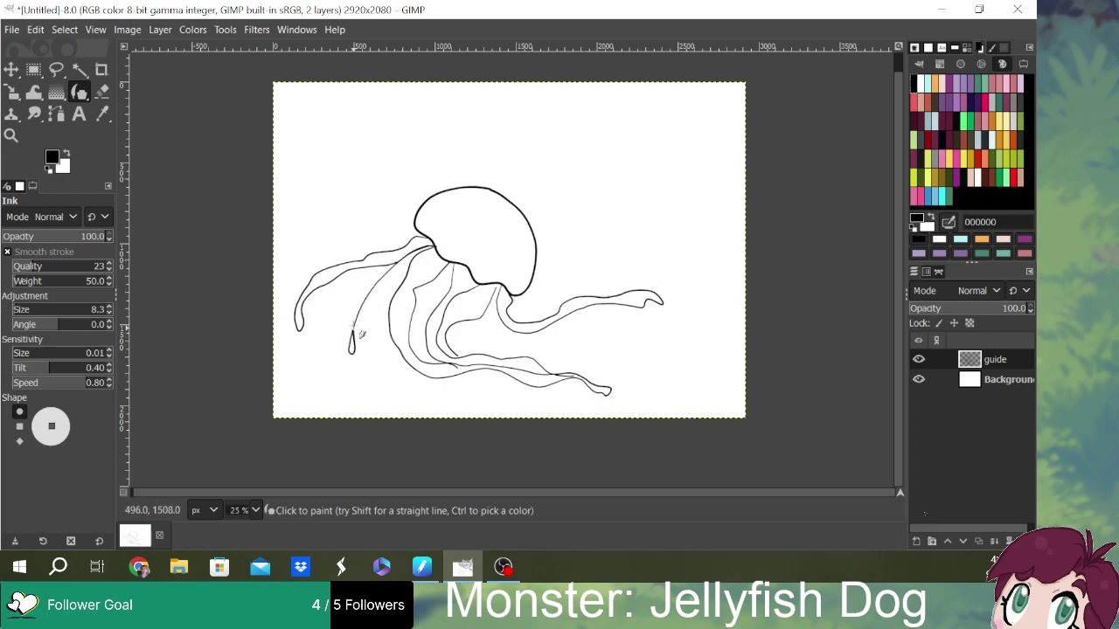
{"action": "mouse_move", "coordinate": [500, 295]}
{"action": "left_mouse_down"}
{"action": "mouse_move", "coordinate": [494, 325]}
{"action": "mouse_move", "coordinate": [508, 347]}
{"action": "mouse_move", "coordinate": [594, 348]}
{"action": "left_mouse_up"}
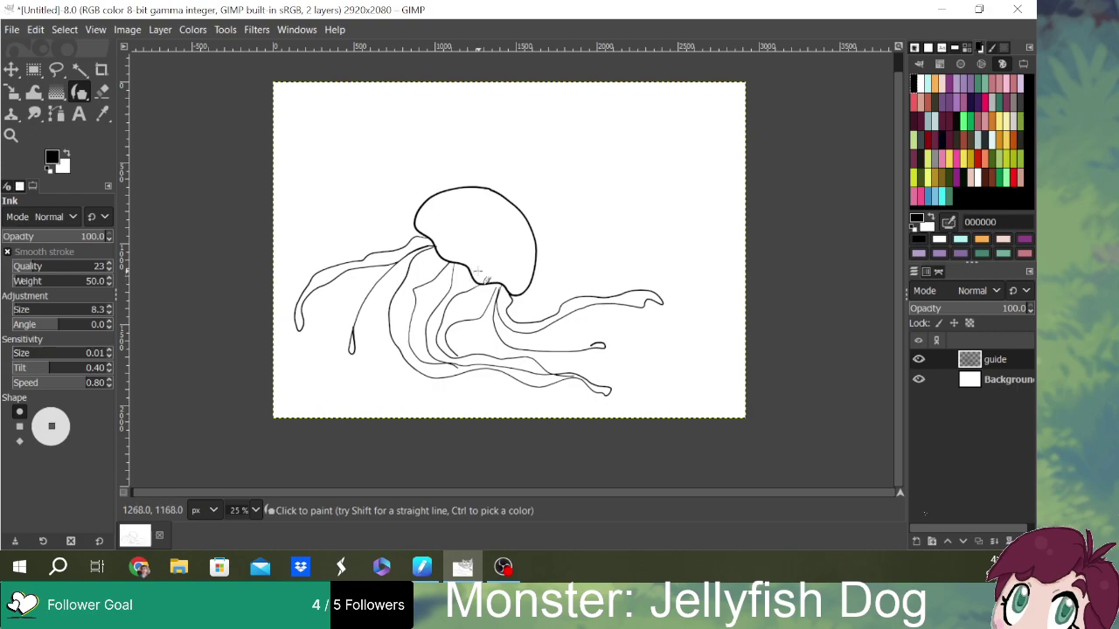
{"action": "scroll", "coordinate": [898, 266], "scroll_direction": "up", "scroll_amount": 1}
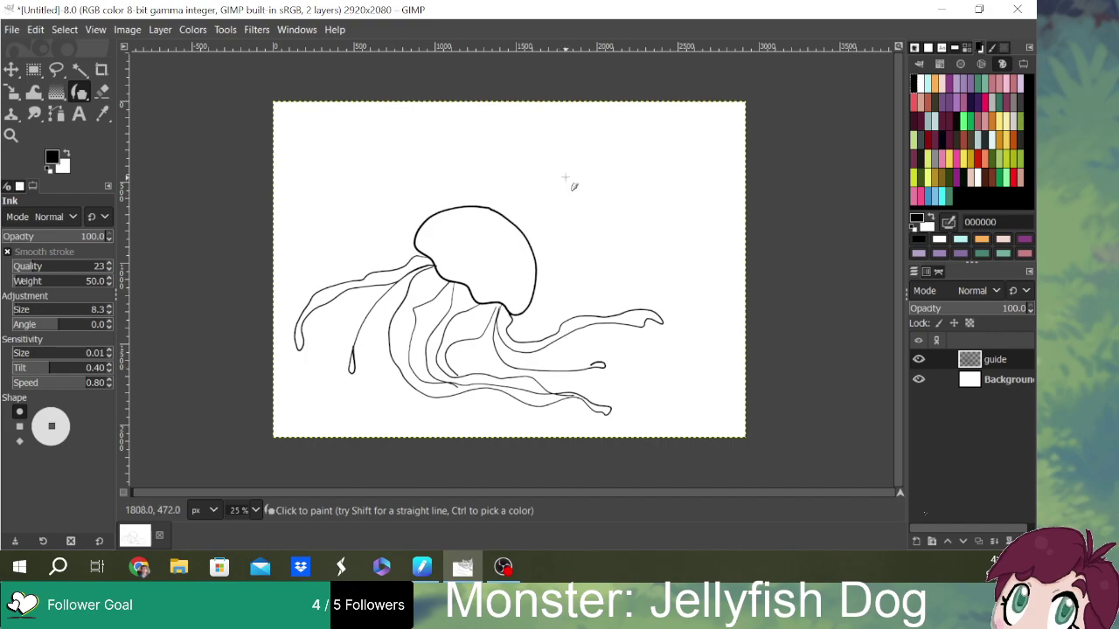
{"action": "mouse_move", "coordinate": [441, 278]}
{"action": "left_mouse_down"}
{"action": "mouse_move", "coordinate": [401, 352]}
{"action": "mouse_move", "coordinate": [426, 390]}
{"action": "left_mouse_up"}
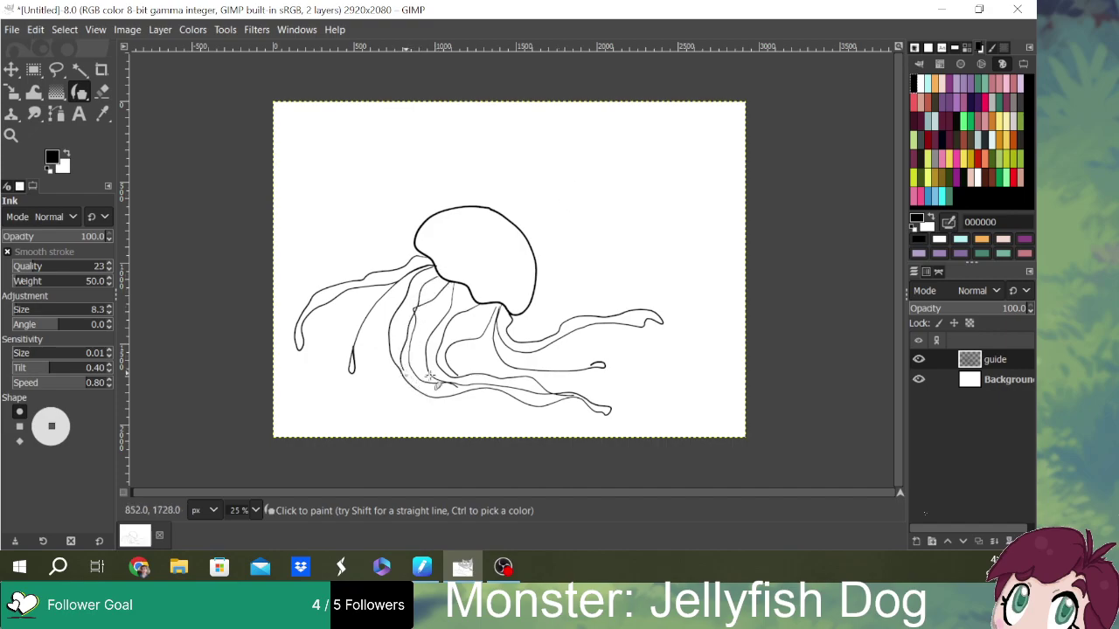
- Draw two more wavy lines hanging from the bell's lower edge through the central tentacles
{"action": "mouse_move", "coordinate": [450, 286]}
{"action": "left_mouse_down"}
{"action": "mouse_move", "coordinate": [422, 369]}
{"action": "mouse_move", "coordinate": [452, 399]}
{"action": "left_mouse_up"}
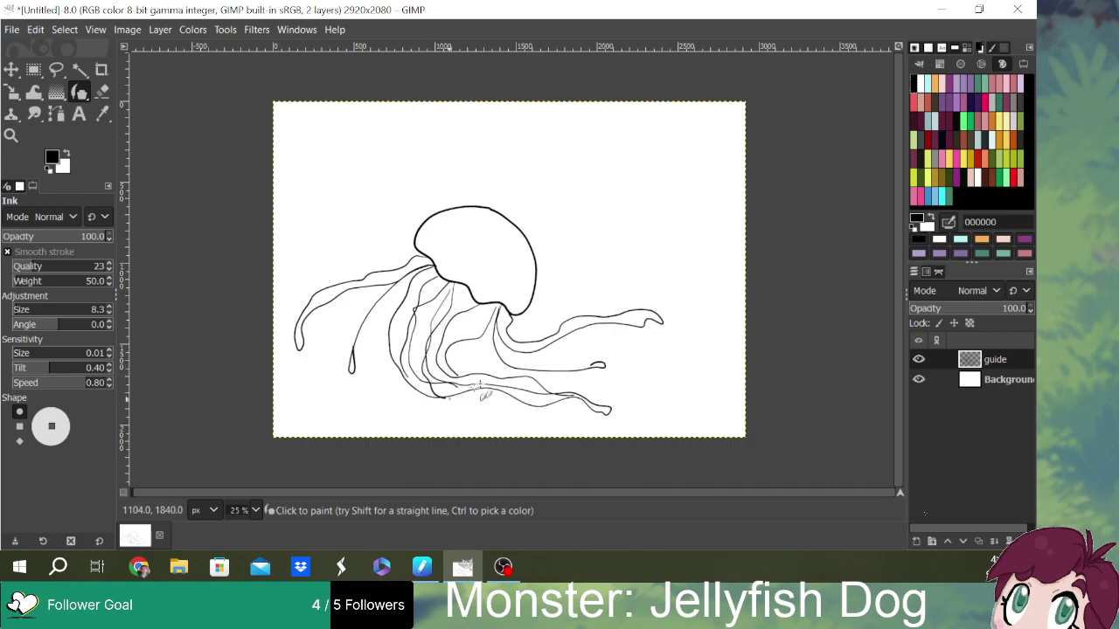
{"action": "mouse_move", "coordinate": [486, 310]}
{"action": "left_mouse_down"}
{"action": "mouse_move", "coordinate": [459, 334]}
{"action": "mouse_move", "coordinate": [459, 383]}
{"action": "mouse_move", "coordinate": [513, 402]}
{"action": "left_mouse_up"}
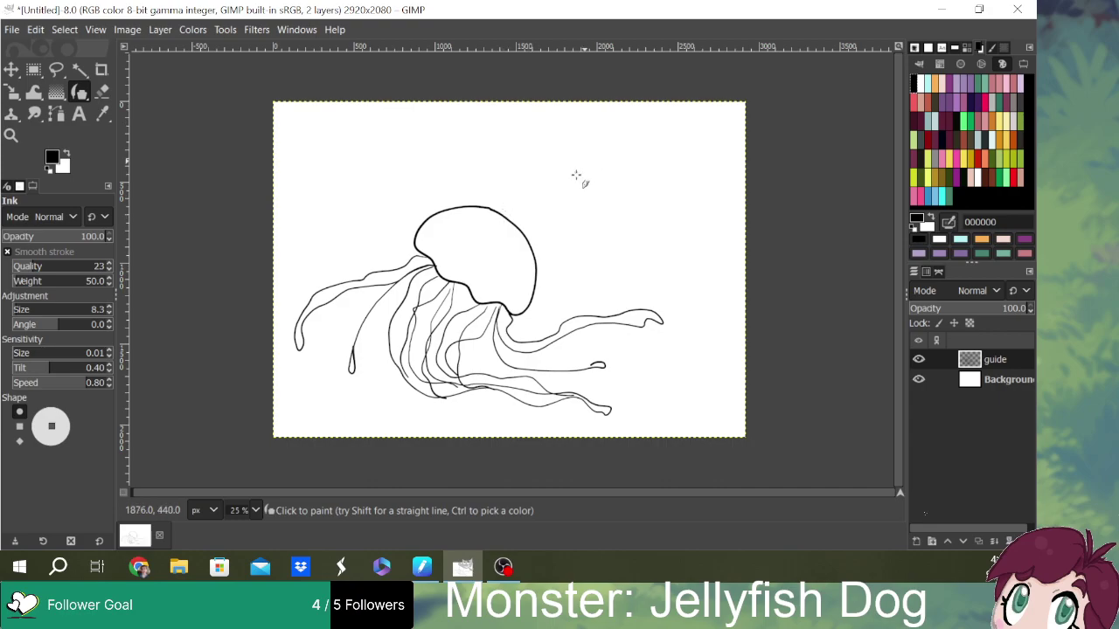
- Draw a dog head about 400 px wide above the bell, with two large frilly-ended ears and a neck, chest and front leg
{"action": "mouse_move", "coordinate": [552, 152]}
{"action": "left_mouse_down"}
{"action": "mouse_move", "coordinate": [591, 158]}
{"action": "mouse_move", "coordinate": [606, 194]}
{"action": "mouse_move", "coordinate": [584, 210]}
{"action": "mouse_move", "coordinate": [543, 202]}
{"action": "left_mouse_up"}
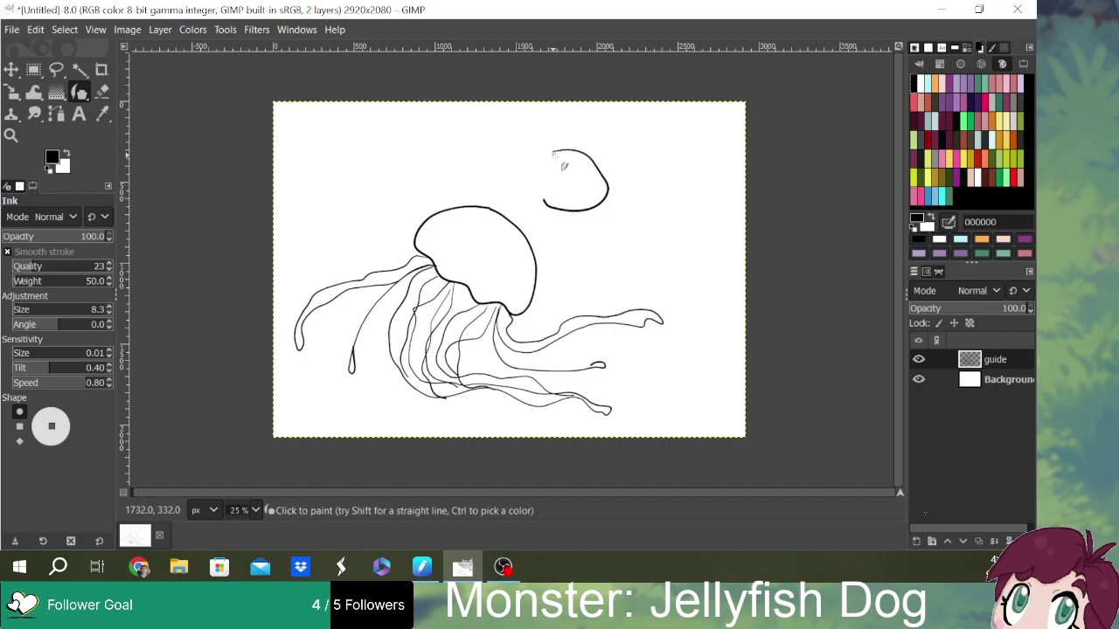
{"action": "mouse_move", "coordinate": [550, 153]}
{"action": "left_mouse_down"}
{"action": "mouse_move", "coordinate": [494, 128]}
{"action": "mouse_move", "coordinate": [399, 126]}
{"action": "mouse_move", "coordinate": [406, 187]}
{"action": "mouse_move", "coordinate": [459, 195]}
{"action": "mouse_move", "coordinate": [559, 166]}
{"action": "left_mouse_up"}
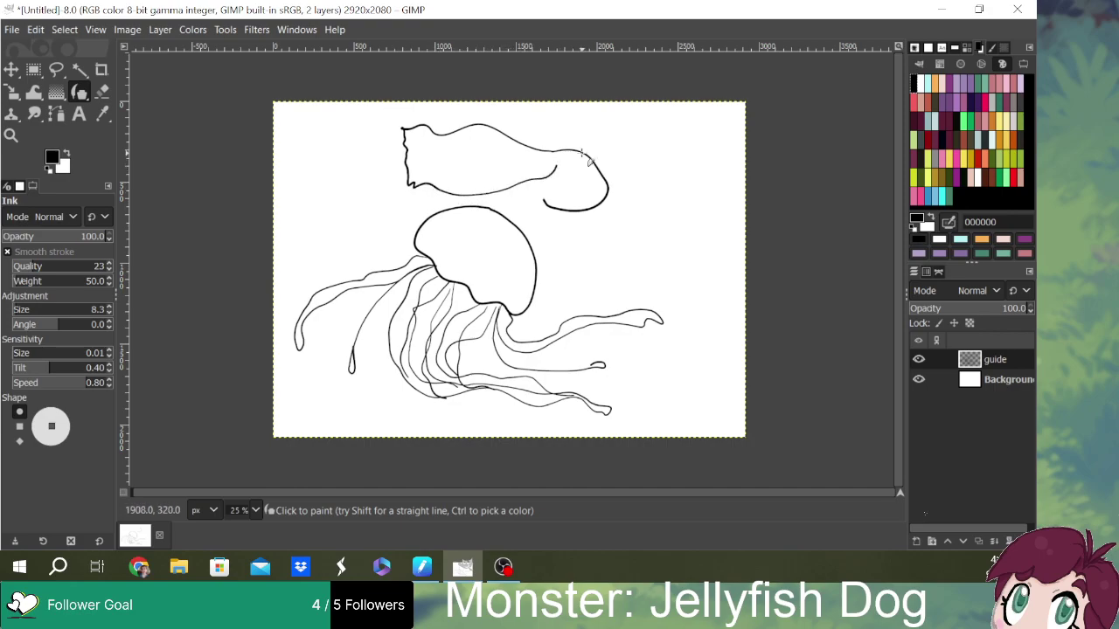
{"action": "left_click_drag", "start_coordinate": [543, 200], "coordinate": [554, 242]}
{"action": "left_click_drag", "start_coordinate": [531, 180], "coordinate": [536, 197]}
{"action": "left_click_drag", "start_coordinate": [523, 202], "coordinate": [495, 212]}
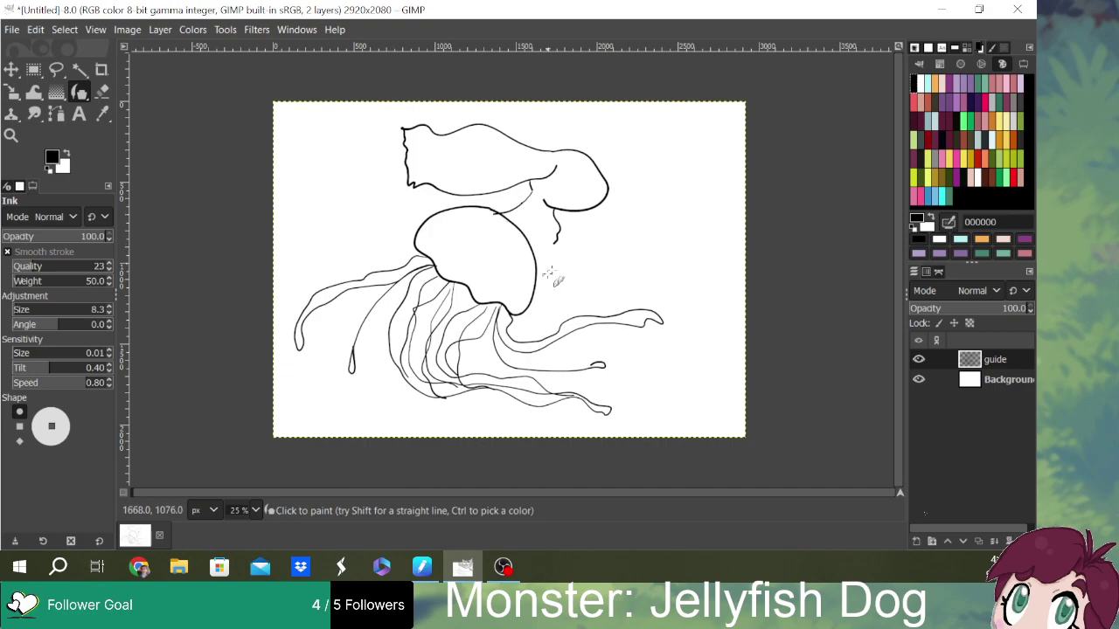
{"action": "mouse_move", "coordinate": [543, 243]}
{"action": "left_mouse_down"}
{"action": "mouse_move", "coordinate": [564, 273]}
{"action": "mouse_move", "coordinate": [562, 299]}
{"action": "mouse_move", "coordinate": [522, 241]}
{"action": "mouse_move", "coordinate": [525, 228]}
{"action": "mouse_move", "coordinate": [539, 229]}
{"action": "left_mouse_up"}
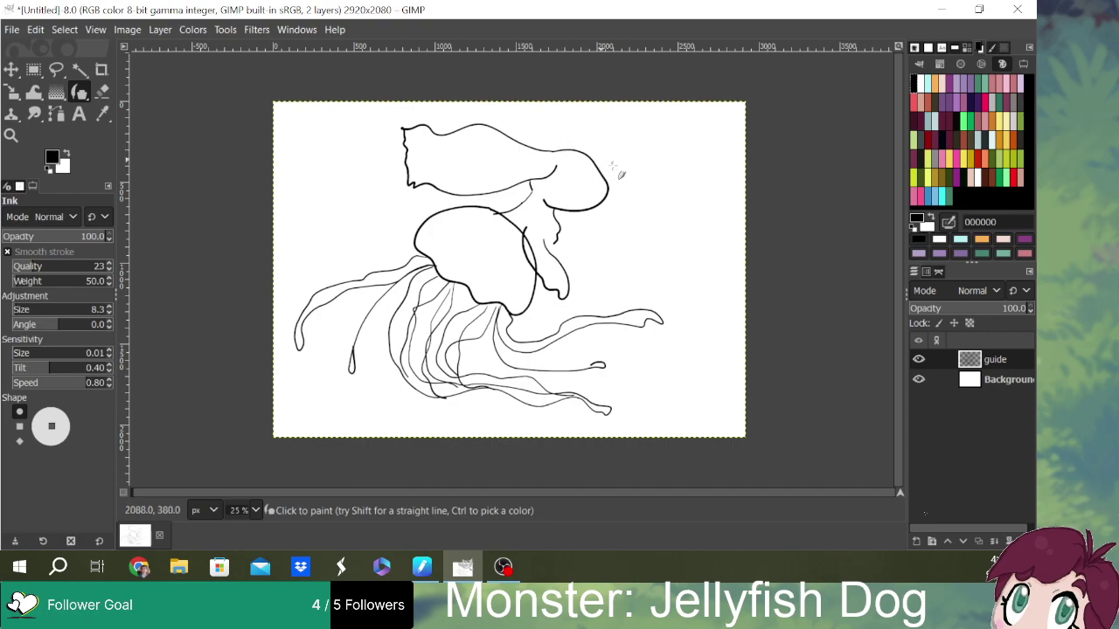
{"action": "mouse_move", "coordinate": [632, 159]}
{"action": "left_mouse_down"}
{"action": "mouse_move", "coordinate": [661, 161]}
{"action": "mouse_move", "coordinate": [674, 109]}
{"action": "mouse_move", "coordinate": [632, 106]}
{"action": "mouse_move", "coordinate": [592, 124]}
{"action": "mouse_move", "coordinate": [575, 150]}
{"action": "mouse_move", "coordinate": [596, 168]}
{"action": "left_mouse_up"}
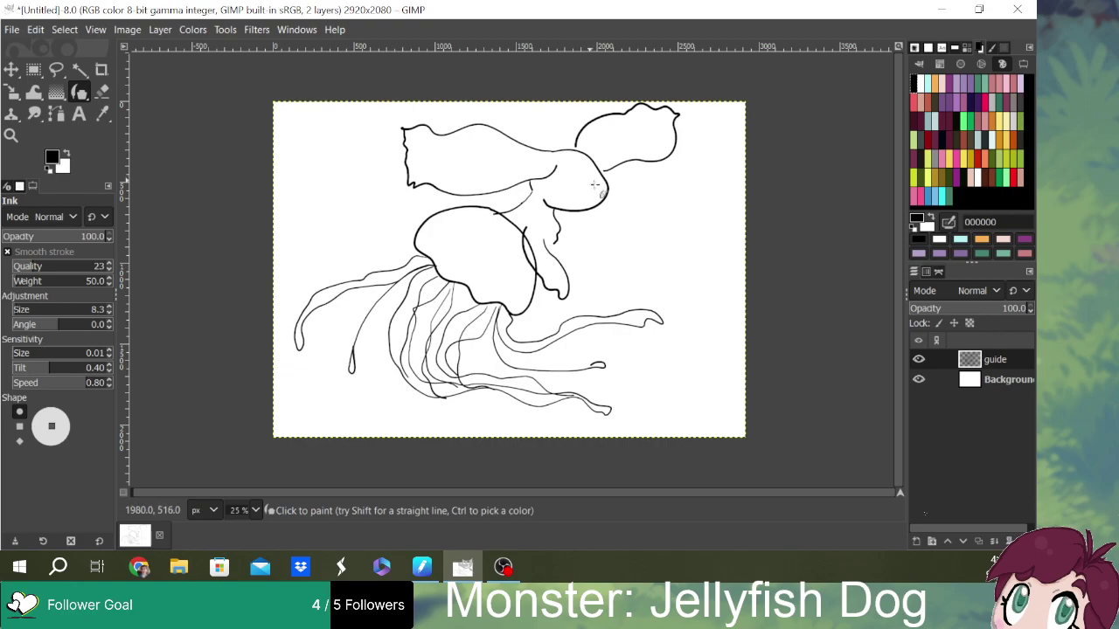
- Draw the face: a large near eye outline, a partial far eye at the head's edge and a round nose on the muzzle
{"action": "left_click_drag", "start_coordinate": [592, 185], "coordinate": [596, 191]}
{"action": "left_click_drag", "start_coordinate": [587, 187], "coordinate": [593, 194]}
{"action": "scroll", "coordinate": [581, 182], "scroll_direction": "up", "scroll_amount": 1}
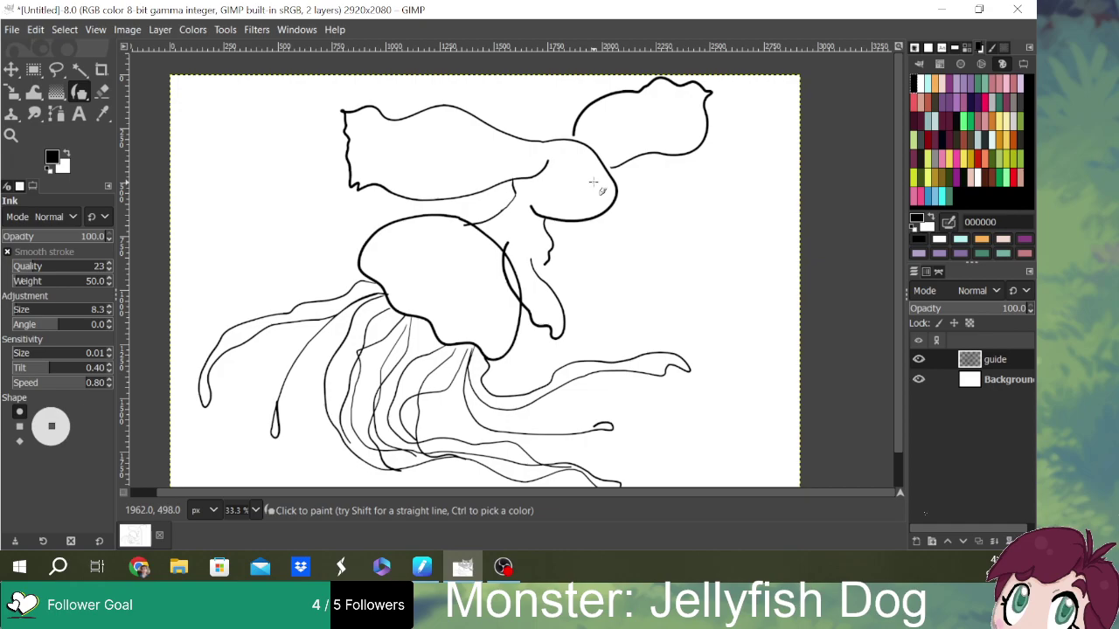
{"action": "mouse_move", "coordinate": [578, 185]}
{"action": "left_mouse_down"}
{"action": "mouse_move", "coordinate": [566, 172]}
{"action": "mouse_move", "coordinate": [549, 177]}
{"action": "mouse_move", "coordinate": [561, 193]}
{"action": "mouse_move", "coordinate": [578, 178]}
{"action": "mouse_move", "coordinate": [598, 181]}
{"action": "left_mouse_up"}
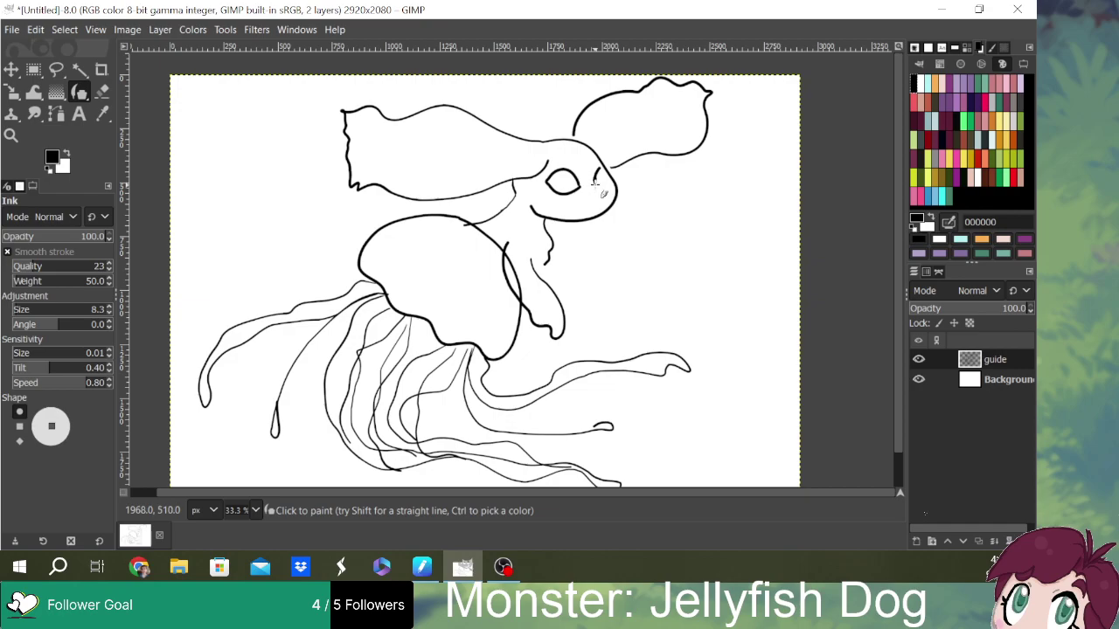
{"action": "left_click_drag", "start_coordinate": [605, 167], "coordinate": [606, 176]}
{"action": "mouse_move", "coordinate": [609, 188]}
{"action": "left_mouse_down"}
{"action": "mouse_move", "coordinate": [607, 199]}
{"action": "mouse_move", "coordinate": [616, 180]}
{"action": "left_mouse_up"}
{"action": "left_click_drag", "start_coordinate": [613, 203], "coordinate": [603, 192]}
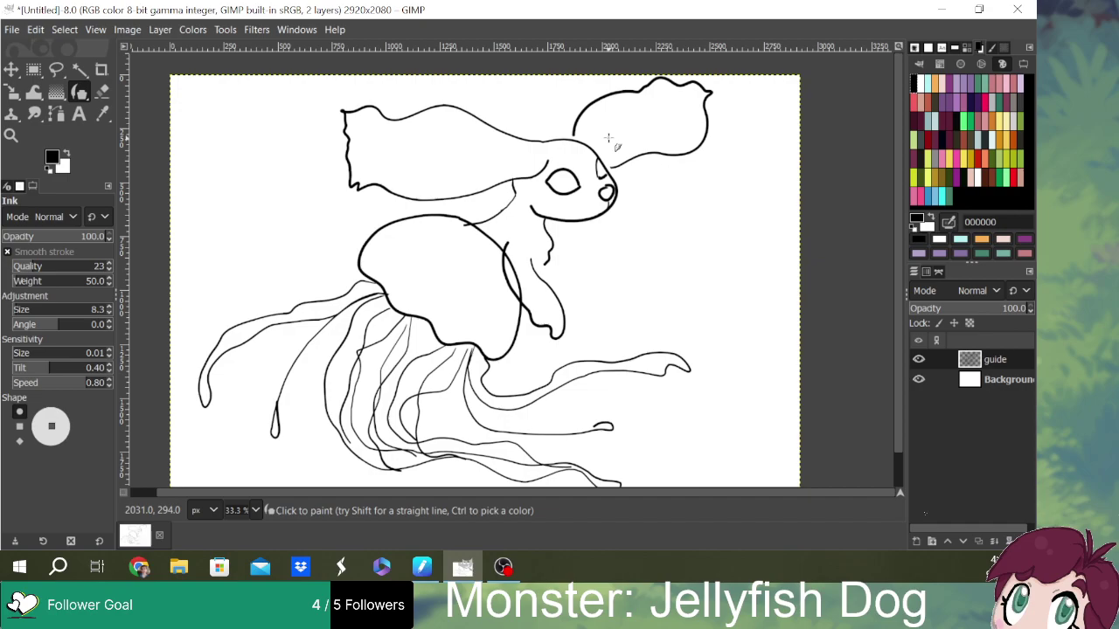
- Erase the bell outline where it crosses the neck and front leg, using the 1. Pixel brush at sizes 5 and 8
{"action": "left_click", "coordinate": [106, 90]}
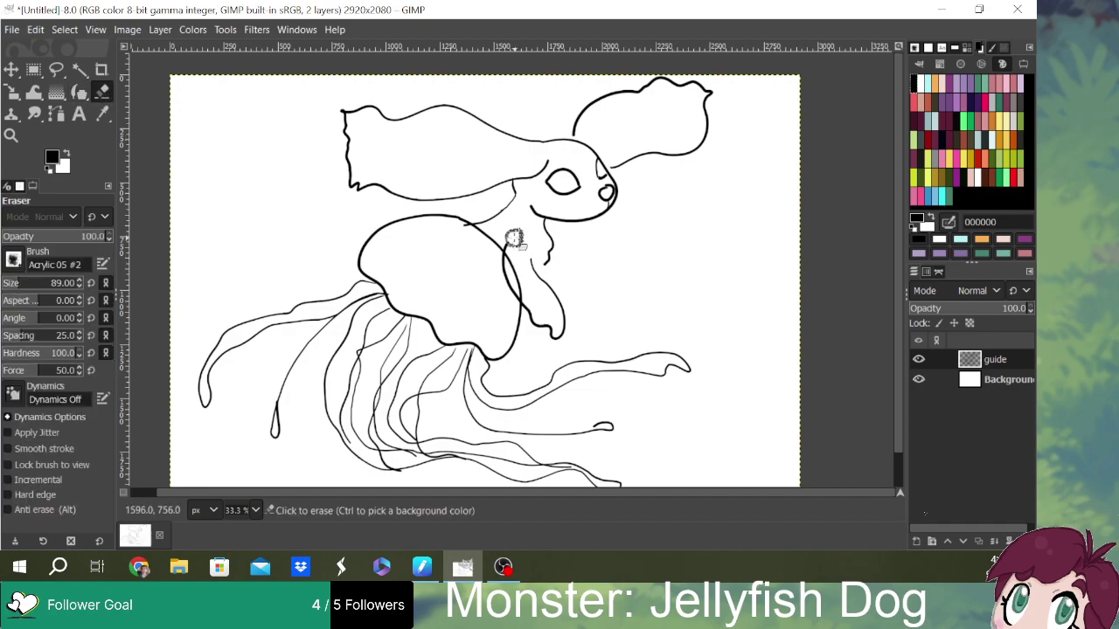
{"action": "left_click", "coordinate": [913, 47]}
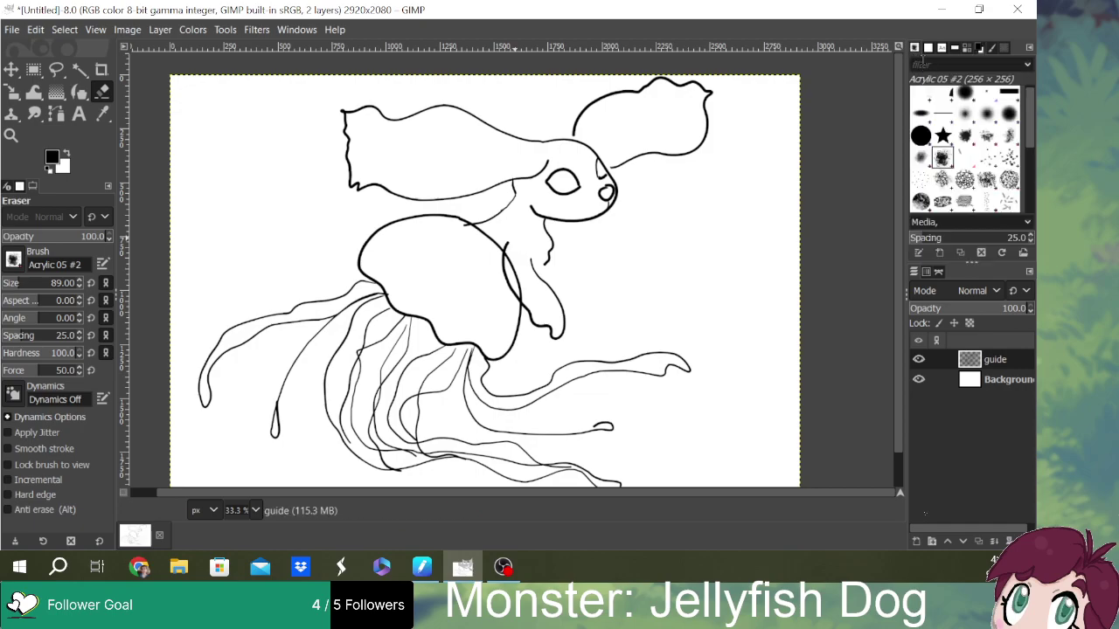
{"action": "left_click", "coordinate": [988, 98]}
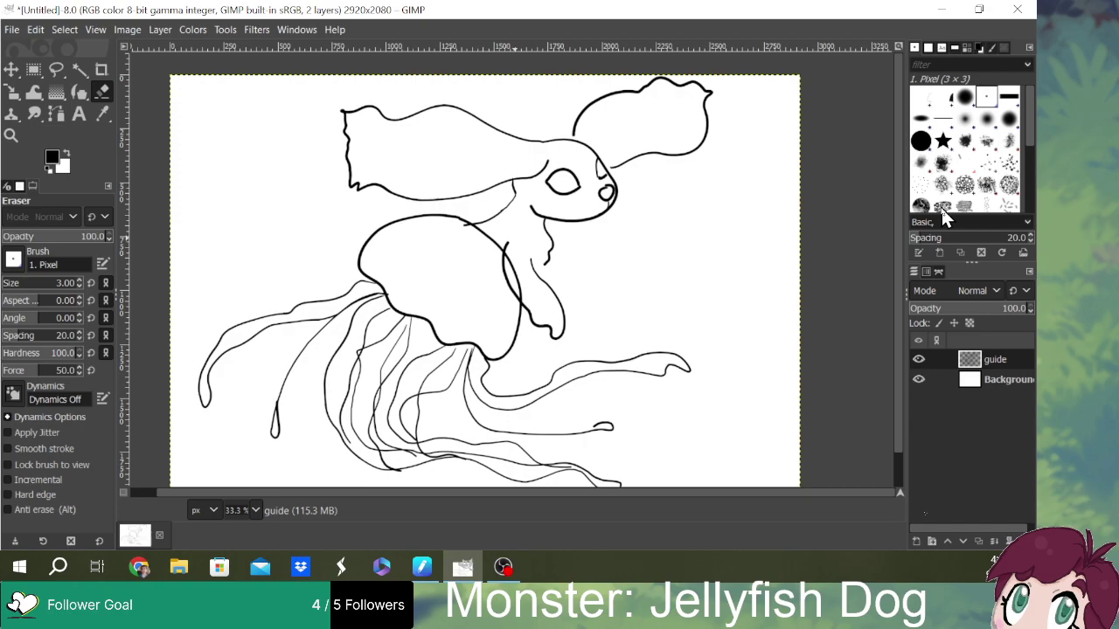
{"action": "scroll", "coordinate": [52, 282], "scroll_direction": "up", "scroll_amount": 2}
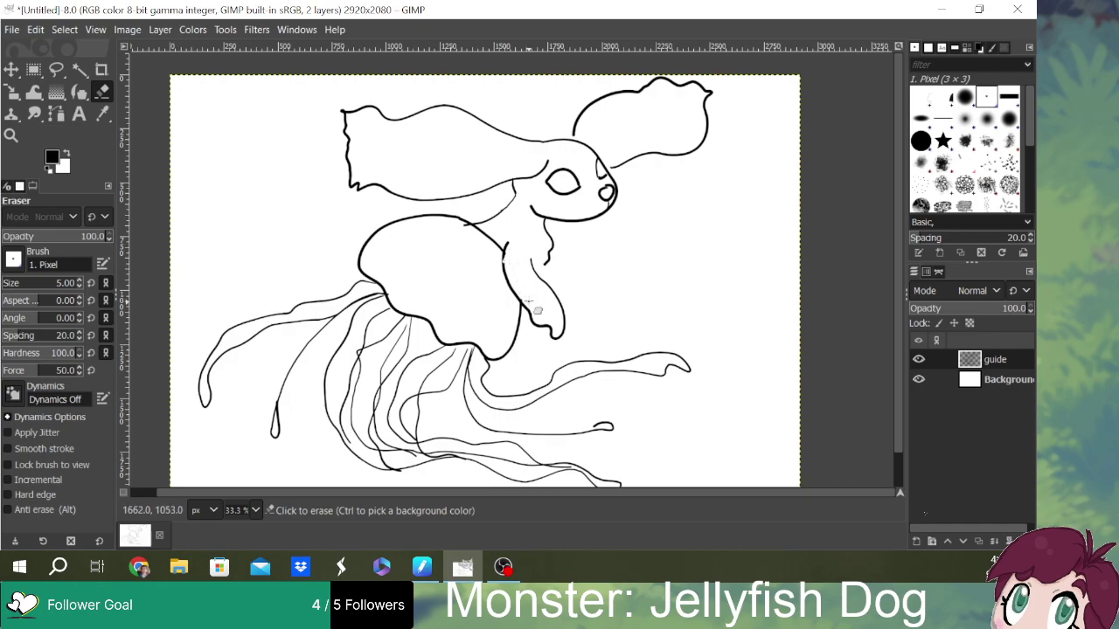
{"action": "left_click", "coordinate": [541, 277]}
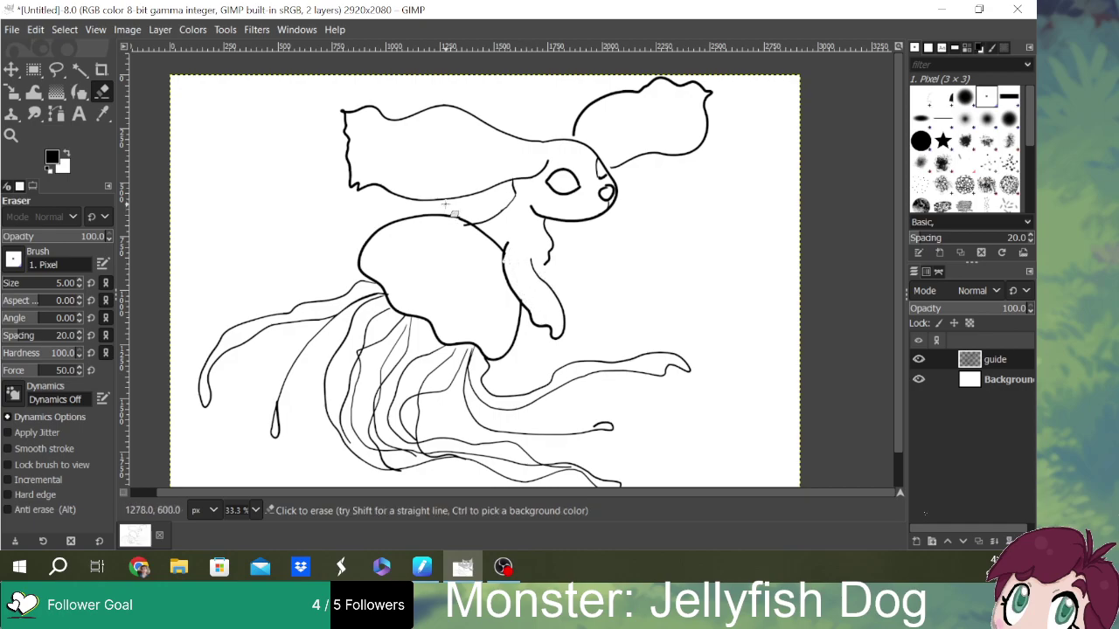
{"action": "scroll", "coordinate": [4, 287], "scroll_direction": "up", "scroll_amount": 3}
{"action": "mouse_move", "coordinate": [487, 237]}
{"action": "left_mouse_down"}
{"action": "mouse_move", "coordinate": [504, 251]}
{"action": "mouse_move", "coordinate": [474, 229]}
{"action": "mouse_move", "coordinate": [505, 241]}
{"action": "mouse_move", "coordinate": [507, 256]}
{"action": "mouse_move", "coordinate": [475, 232]}
{"action": "mouse_move", "coordinate": [502, 253]}
{"action": "mouse_move", "coordinate": [495, 242]}
{"action": "mouse_move", "coordinate": [506, 233]}
{"action": "left_mouse_up"}
- Draw two curved ink antennae with small bulb tips rising from the top of the head
{"action": "left_click", "coordinate": [80, 93]}
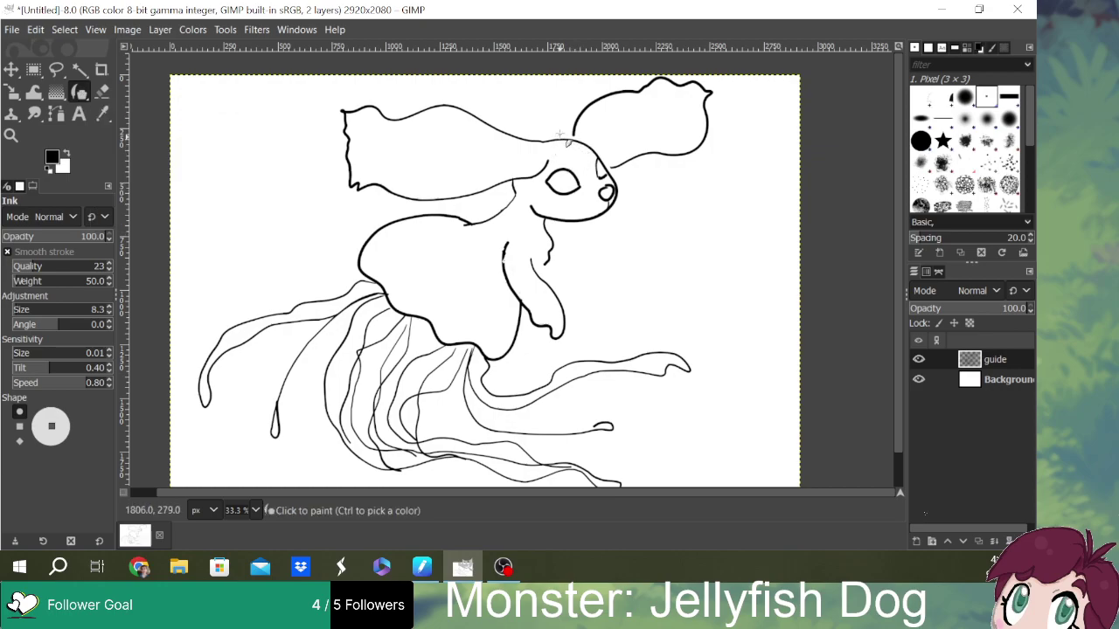
{"action": "mouse_move", "coordinate": [570, 159]}
{"action": "left_mouse_down"}
{"action": "mouse_move", "coordinate": [519, 109]}
{"action": "mouse_move", "coordinate": [584, 148]}
{"action": "mouse_move", "coordinate": [564, 98]}
{"action": "mouse_move", "coordinate": [521, 109]}
{"action": "mouse_move", "coordinate": [552, 88]}
{"action": "mouse_move", "coordinate": [565, 98]}
{"action": "left_mouse_up"}
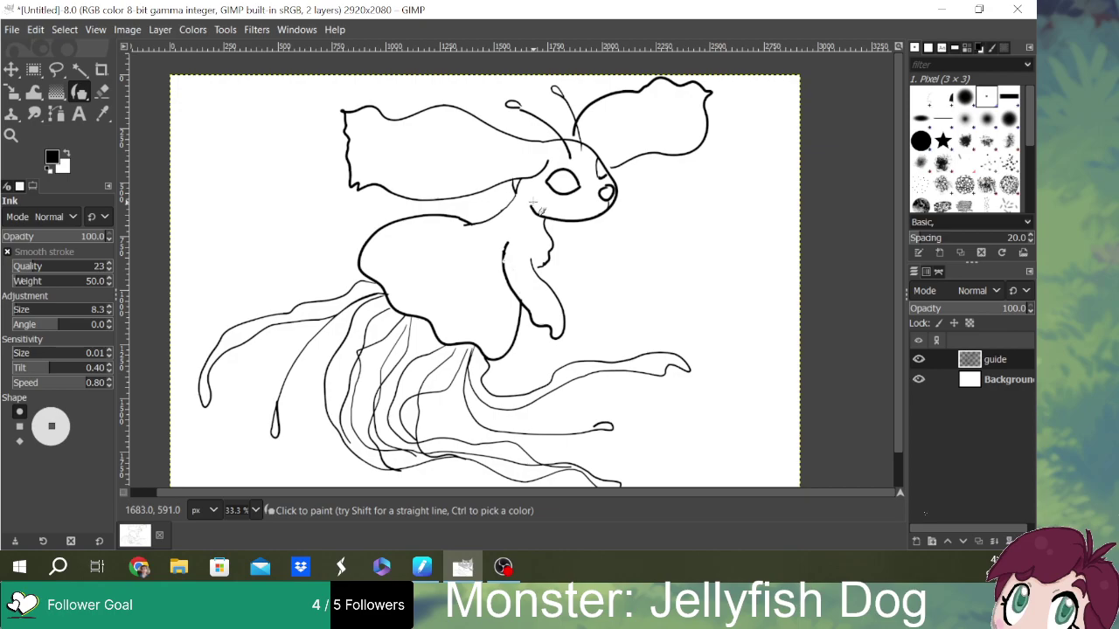
- Erase and redraw the neck line under the near ear with ink, and add pupils with small highlights inside the eyes
{"action": "left_click", "coordinate": [102, 91]}
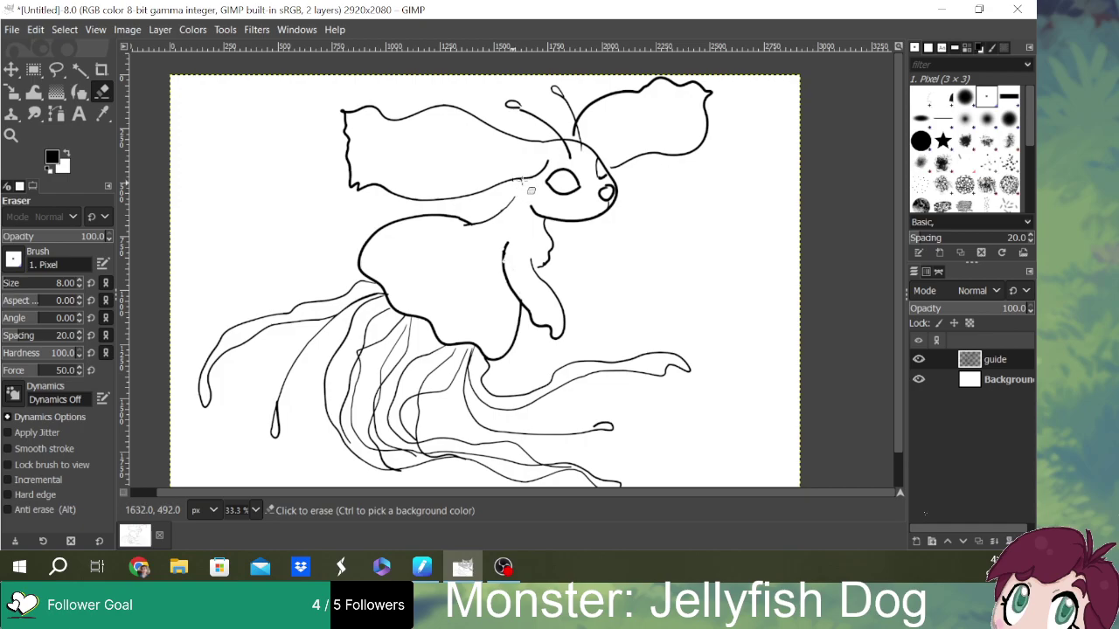
{"action": "left_click", "coordinate": [79, 91]}
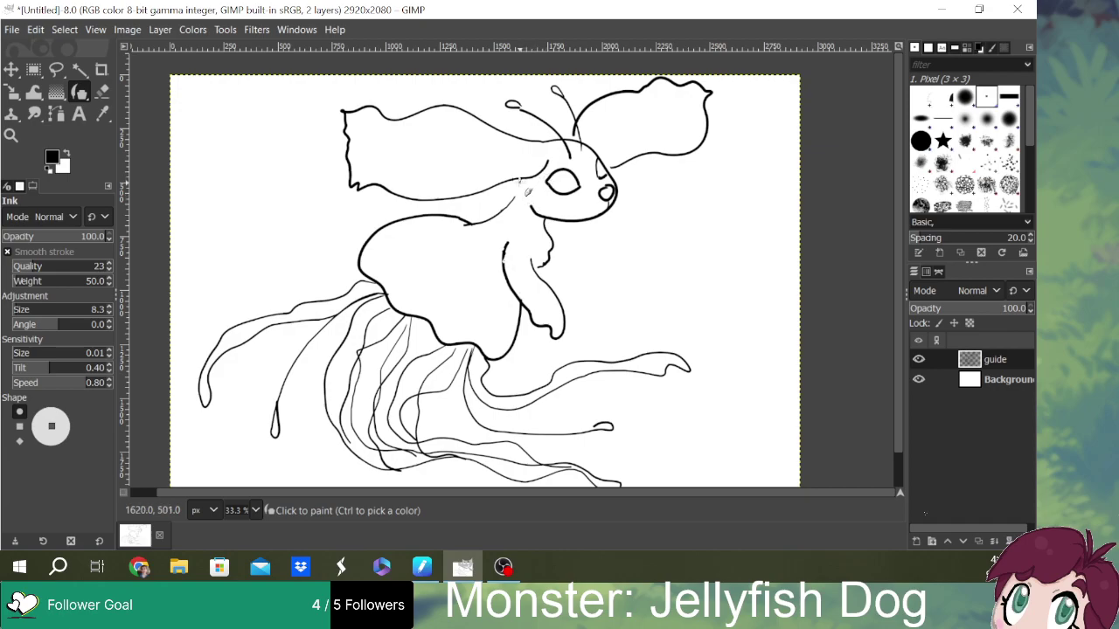
{"action": "left_click", "coordinate": [503, 205]}
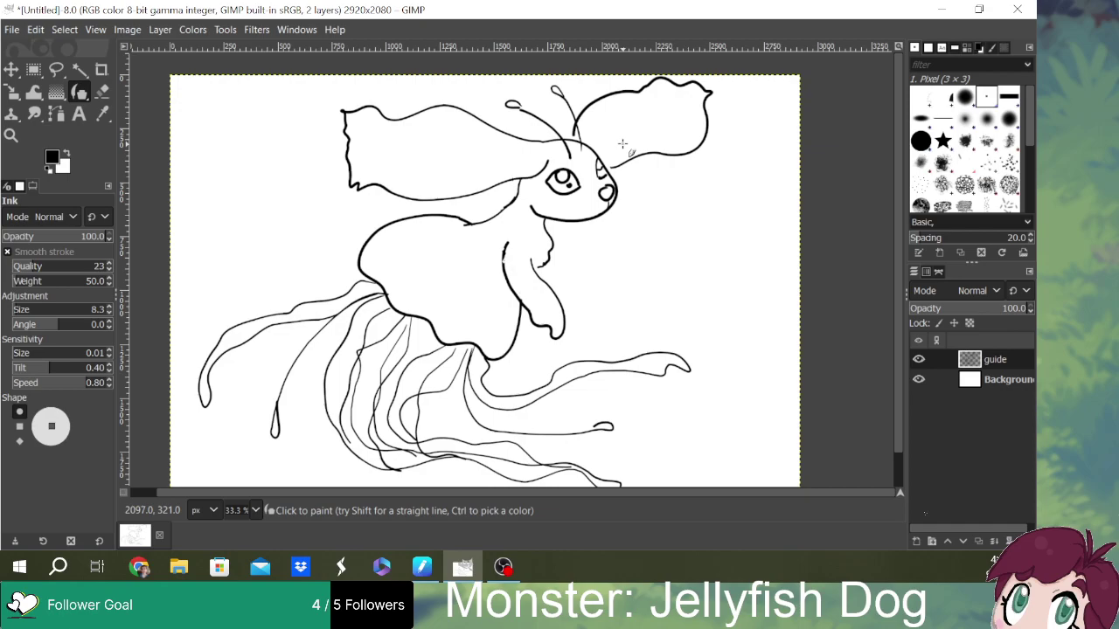
- Draw a pointed tail behind the bell, a curved frill under its front edge and a small rounded fin behind the neck
{"action": "mouse_move", "coordinate": [362, 272]}
{"action": "left_mouse_down"}
{"action": "mouse_move", "coordinate": [317, 240]}
{"action": "mouse_move", "coordinate": [331, 279]}
{"action": "mouse_move", "coordinate": [363, 284]}
{"action": "left_mouse_up"}
{"action": "mouse_move", "coordinate": [507, 358]}
{"action": "left_mouse_down"}
{"action": "mouse_move", "coordinate": [564, 363]}
{"action": "mouse_move", "coordinate": [528, 383]}
{"action": "mouse_move", "coordinate": [494, 360]}
{"action": "left_mouse_up"}
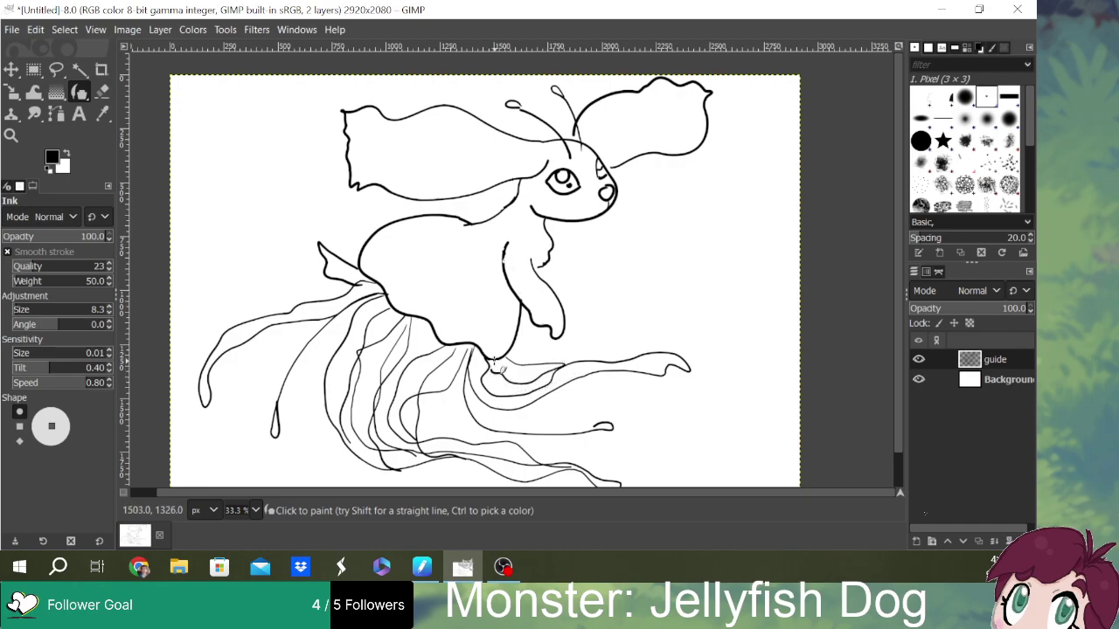
{"action": "left_click_drag", "start_coordinate": [537, 215], "coordinate": [527, 194]}
{"action": "mouse_move", "coordinate": [475, 215]}
{"action": "left_mouse_down"}
{"action": "mouse_move", "coordinate": [490, 202]}
{"action": "mouse_move", "coordinate": [519, 204]}
{"action": "left_mouse_up"}
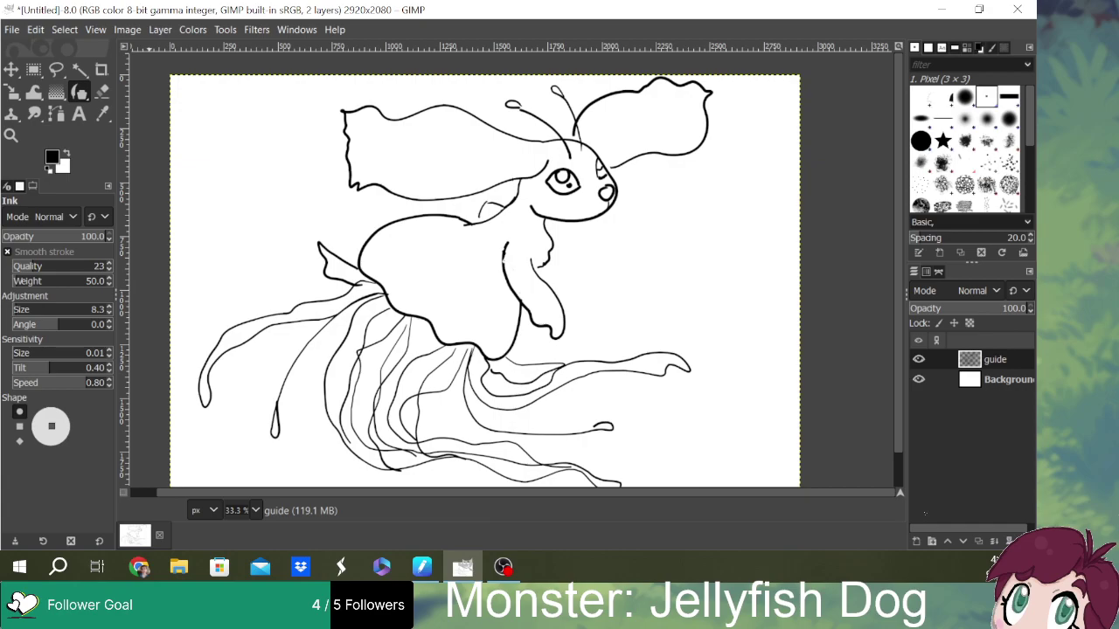
- Draw curved double ribs across the bell from the neck to its wavy edge, and close the tuft on the chest
{"action": "key", "text": "alt+Tab"}
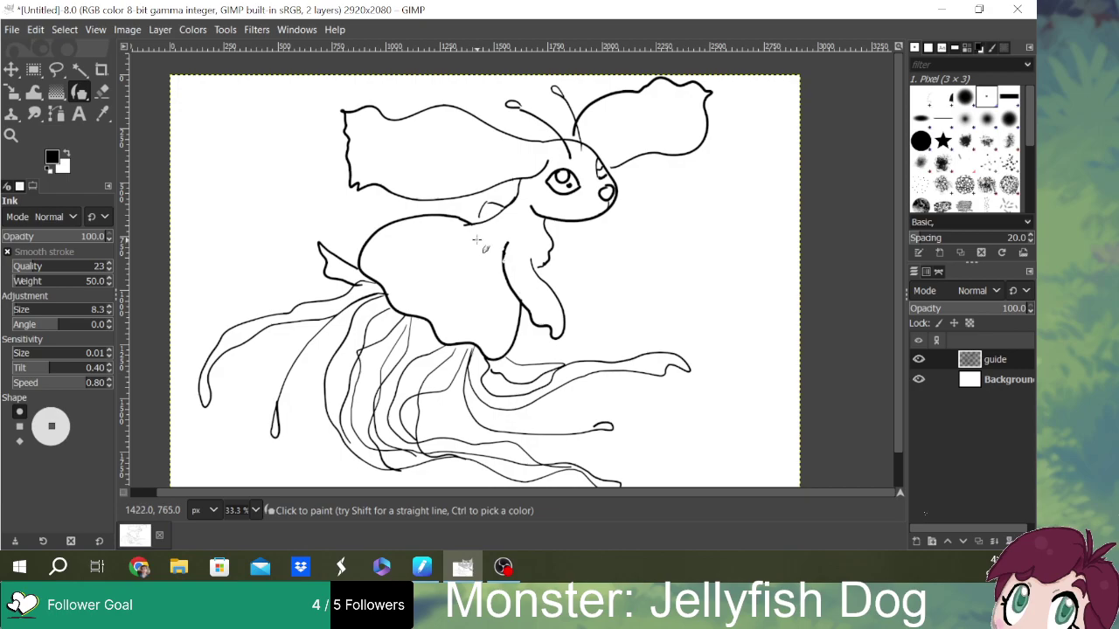
{"action": "mouse_move", "coordinate": [469, 243]}
{"action": "left_mouse_down"}
{"action": "mouse_move", "coordinate": [429, 254]}
{"action": "mouse_move", "coordinate": [393, 298]}
{"action": "left_mouse_up"}
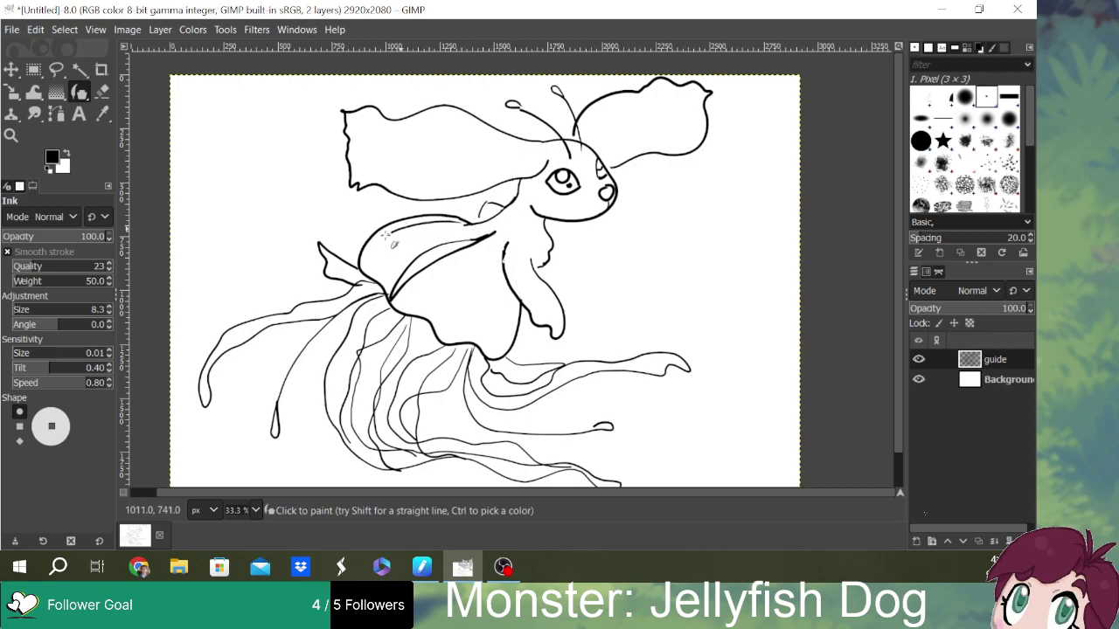
{"action": "mouse_move", "coordinate": [360, 270]}
{"action": "left_mouse_down"}
{"action": "mouse_move", "coordinate": [424, 227]}
{"action": "mouse_move", "coordinate": [494, 221]}
{"action": "mouse_move", "coordinate": [503, 259]}
{"action": "mouse_move", "coordinate": [490, 255]}
{"action": "mouse_move", "coordinate": [448, 290]}
{"action": "mouse_move", "coordinate": [431, 327]}
{"action": "mouse_move", "coordinate": [498, 244]}
{"action": "mouse_move", "coordinate": [502, 280]}
{"action": "mouse_move", "coordinate": [473, 349]}
{"action": "mouse_move", "coordinate": [493, 318]}
{"action": "left_mouse_up"}
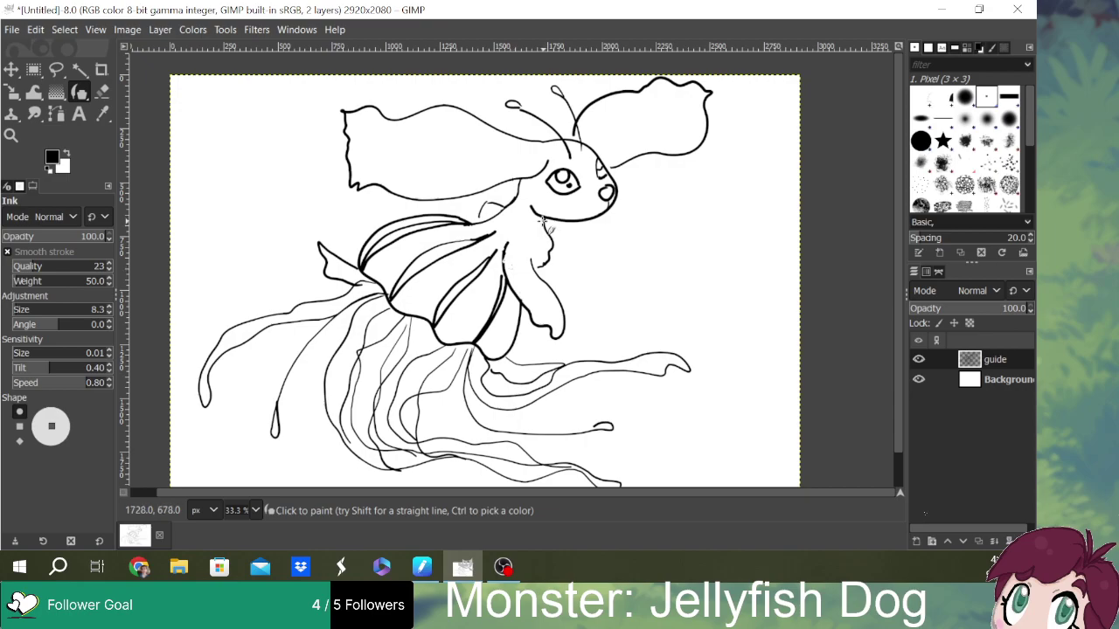
{"action": "left_click_drag", "start_coordinate": [550, 236], "coordinate": [541, 269]}
- Draw oval spots: four on the near ear, two on the far ear and two on the bell
{"action": "mouse_move", "coordinate": [451, 127]}
{"action": "left_mouse_down"}
{"action": "mouse_move", "coordinate": [427, 130]}
{"action": "mouse_move", "coordinate": [457, 137]}
{"action": "mouse_move", "coordinate": [458, 128]}
{"action": "left_mouse_up"}
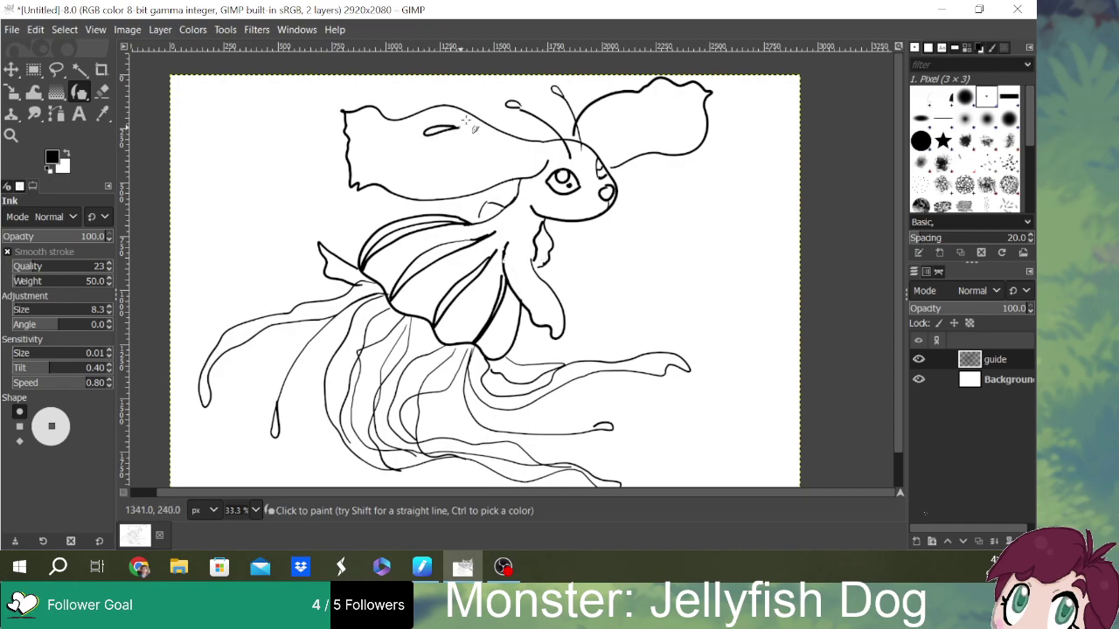
{"action": "left_click_drag", "start_coordinate": [398, 173], "coordinate": [385, 159]}
{"action": "mouse_move", "coordinate": [491, 163]}
{"action": "left_mouse_down"}
{"action": "mouse_move", "coordinate": [455, 172]}
{"action": "mouse_move", "coordinate": [460, 185]}
{"action": "mouse_move", "coordinate": [506, 151]}
{"action": "mouse_move", "coordinate": [592, 138]}
{"action": "mouse_move", "coordinate": [541, 162]}
{"action": "left_mouse_up"}
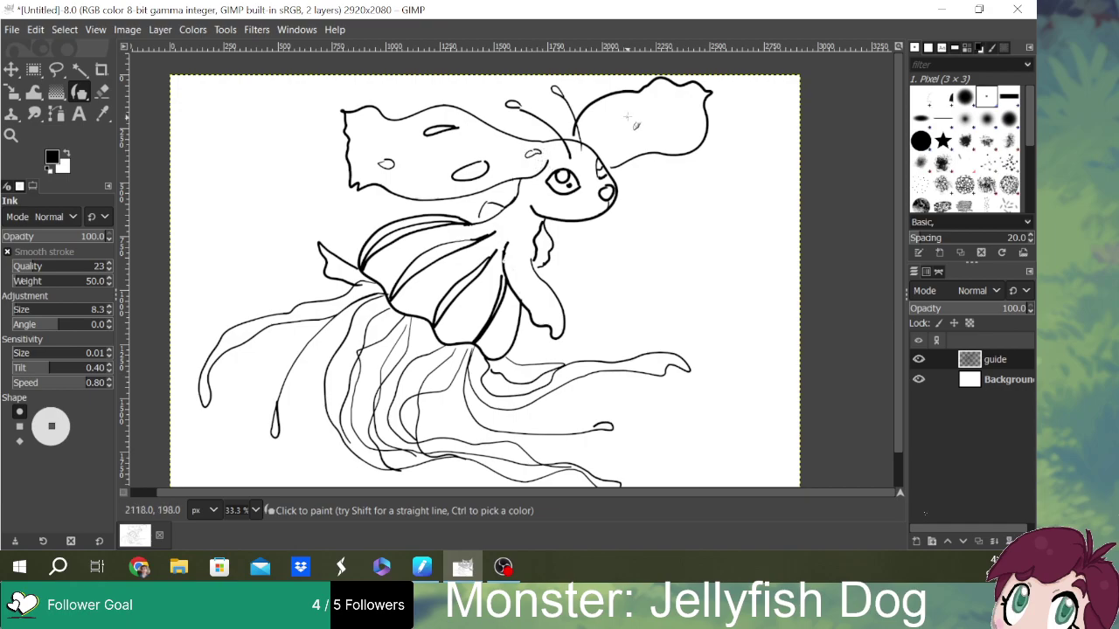
{"action": "mouse_move", "coordinate": [640, 105]}
{"action": "left_mouse_down"}
{"action": "mouse_move", "coordinate": [673, 121]}
{"action": "mouse_move", "coordinate": [666, 135]}
{"action": "mouse_move", "coordinate": [641, 119]}
{"action": "mouse_move", "coordinate": [666, 103]}
{"action": "mouse_move", "coordinate": [603, 131]}
{"action": "mouse_move", "coordinate": [622, 125]}
{"action": "mouse_move", "coordinate": [618, 137]}
{"action": "left_mouse_up"}
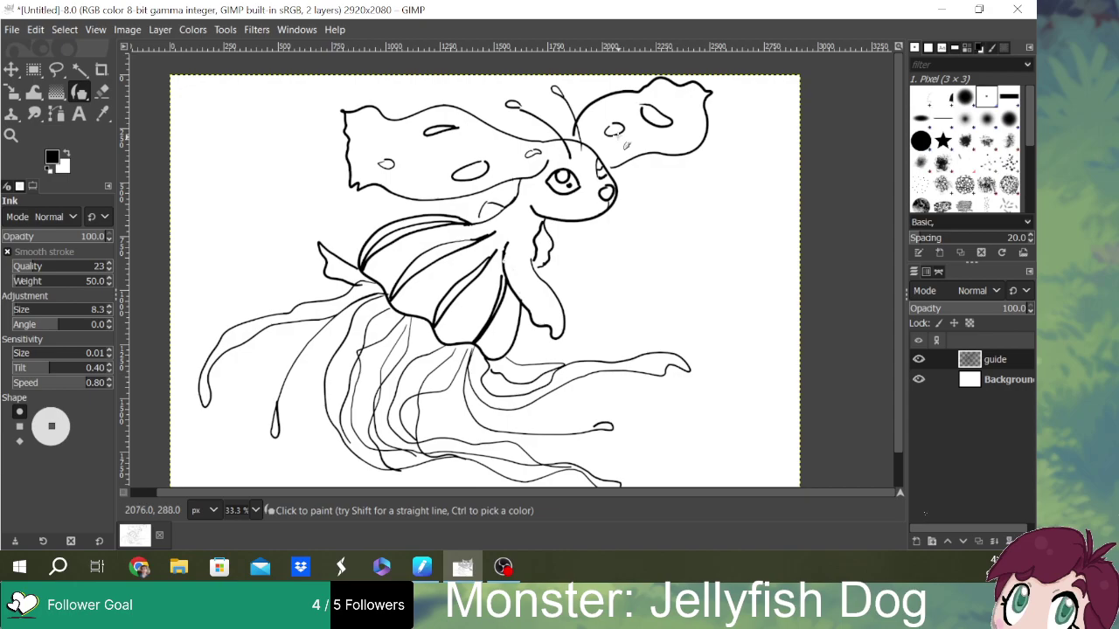
{"action": "mouse_move", "coordinate": [486, 299]}
{"action": "left_mouse_down"}
{"action": "mouse_move", "coordinate": [472, 312]}
{"action": "mouse_move", "coordinate": [483, 320]}
{"action": "mouse_move", "coordinate": [476, 299]}
{"action": "left_mouse_up"}
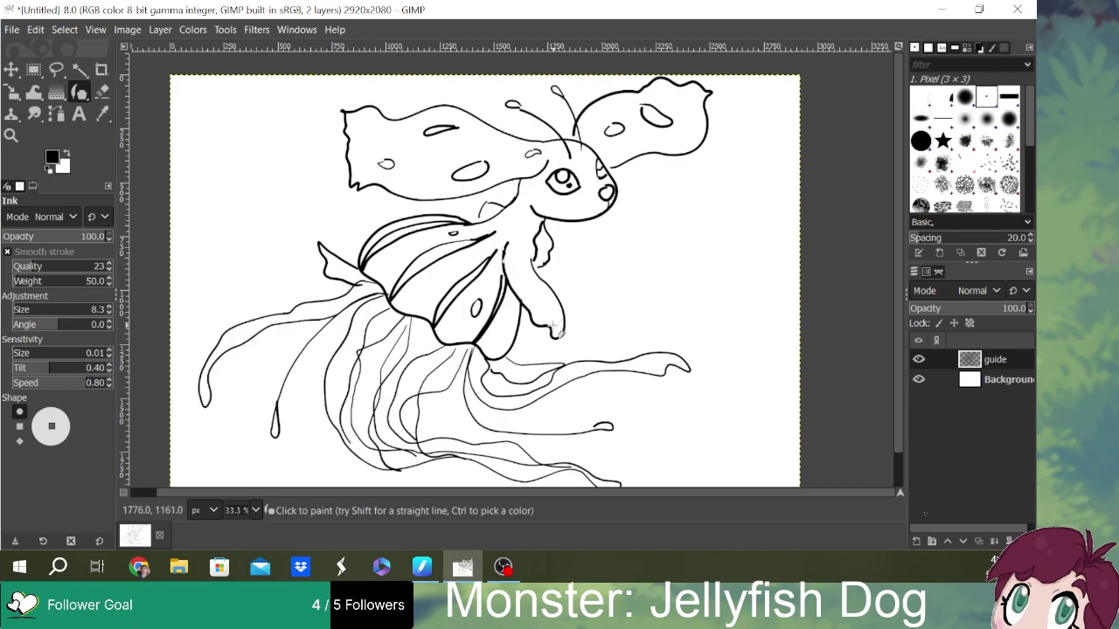
- Add an inner line to the front leg up to the shoulder, a line inside the neck fin and a marking around the near eye
{"action": "mouse_move", "coordinate": [531, 302]}
{"action": "left_mouse_down"}
{"action": "mouse_move", "coordinate": [523, 273]}
{"action": "mouse_move", "coordinate": [539, 243]}
{"action": "left_mouse_up"}
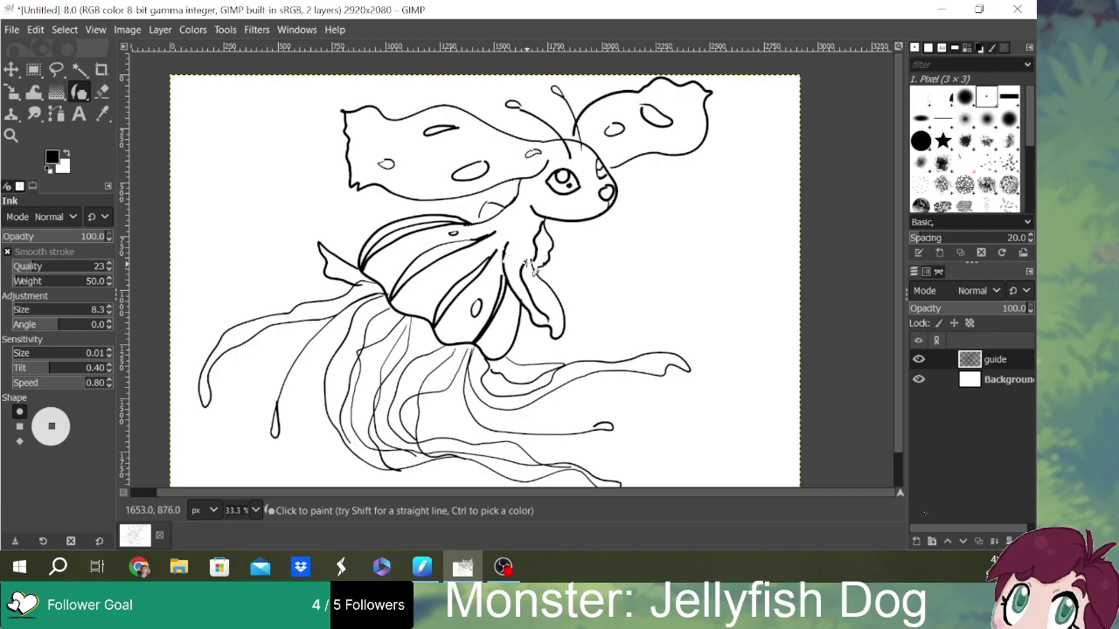
{"action": "left_click_drag", "start_coordinate": [505, 241], "coordinate": [533, 270]}
{"action": "left_click_drag", "start_coordinate": [485, 201], "coordinate": [522, 234]}
{"action": "mouse_move", "coordinate": [489, 217]}
{"action": "left_mouse_down"}
{"action": "mouse_move", "coordinate": [494, 225]}
{"action": "mouse_move", "coordinate": [485, 212]}
{"action": "left_mouse_up"}
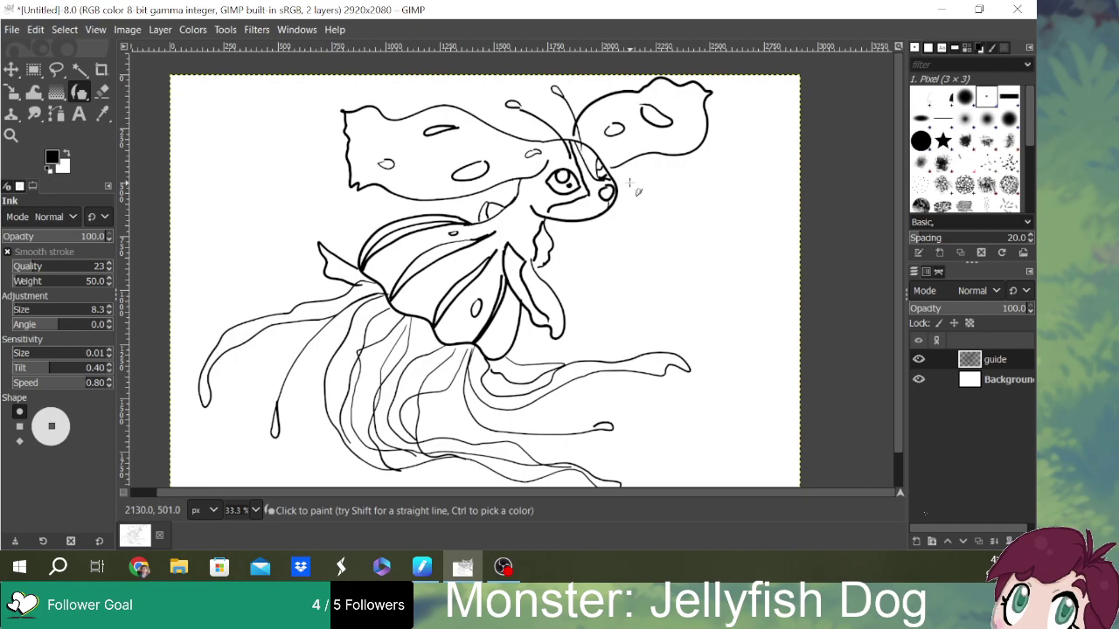
- Erase the front part of the face marking with the size 8 eraser and redraw it in ink closely around the near eye
{"action": "left_click", "coordinate": [102, 91]}
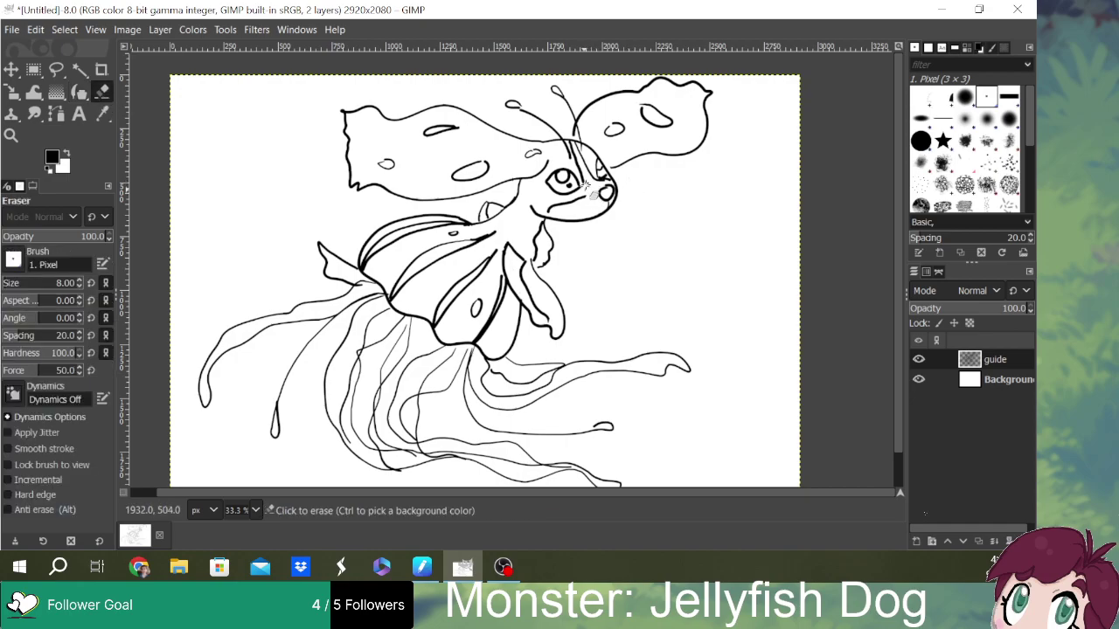
{"action": "left_click_drag", "start_coordinate": [594, 201], "coordinate": [597, 186]}
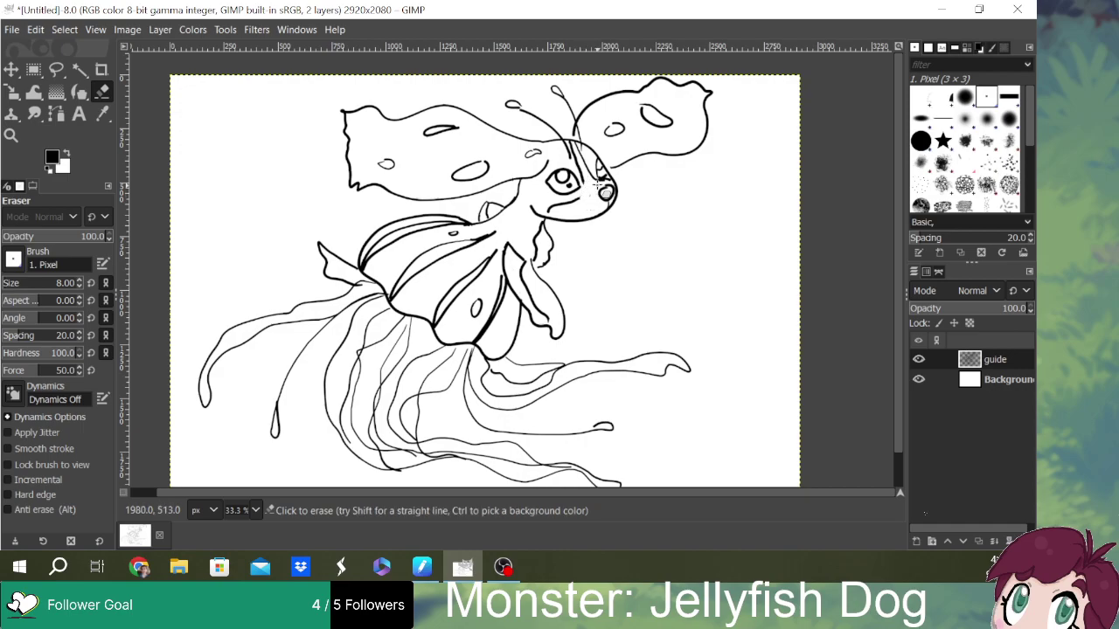
{"action": "left_click", "coordinate": [79, 92]}
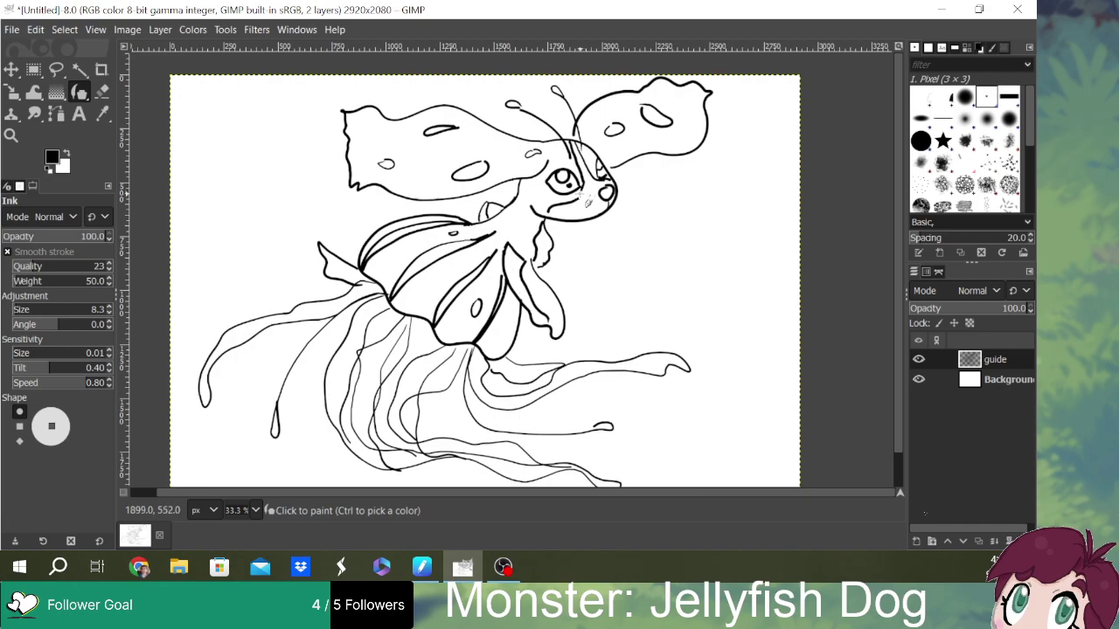
{"action": "left_click", "coordinate": [573, 212]}
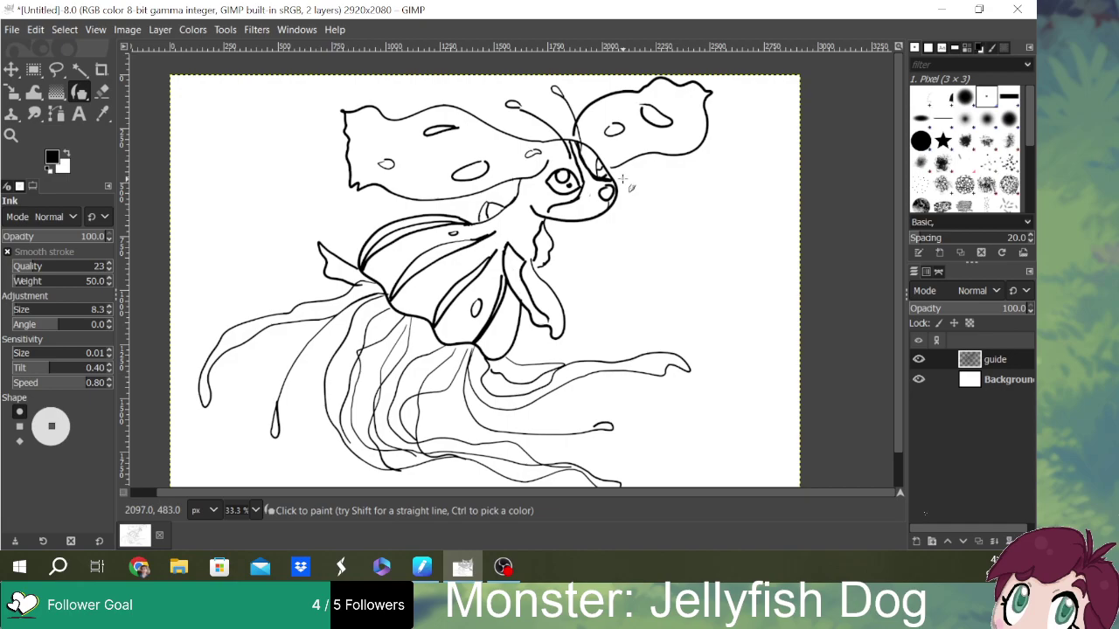
- Create a transparent layer named "outline" above the guide layer
{"action": "left_click", "coordinate": [919, 541]}
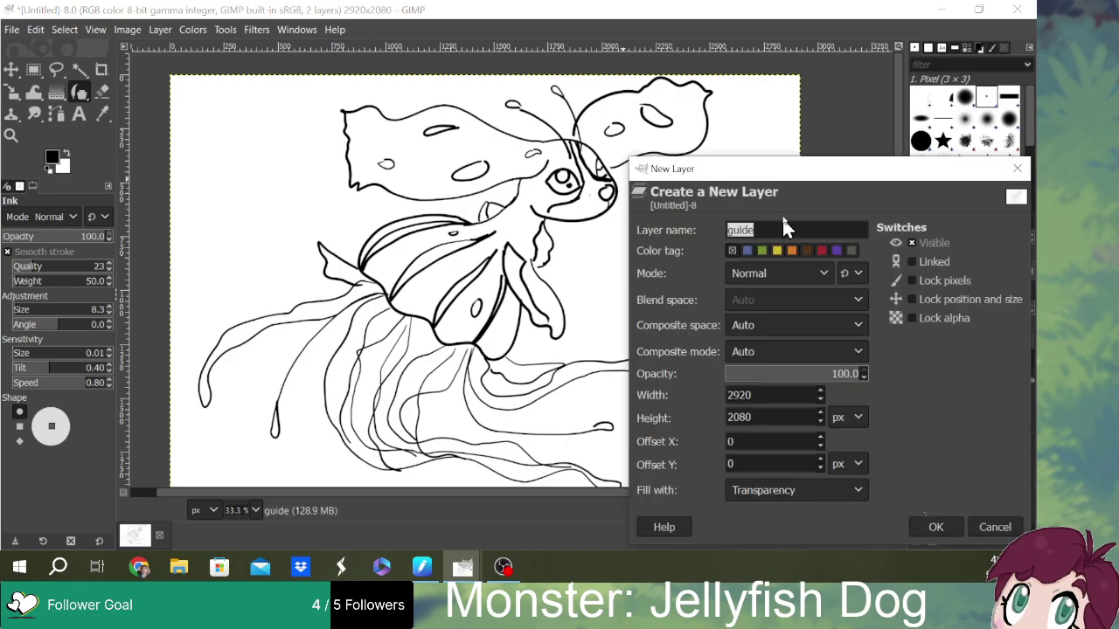
{"action": "key", "text": "BackSpace"}
{"action": "type", "text": "outlin"}
{"action": "left_click", "coordinate": [937, 526]}
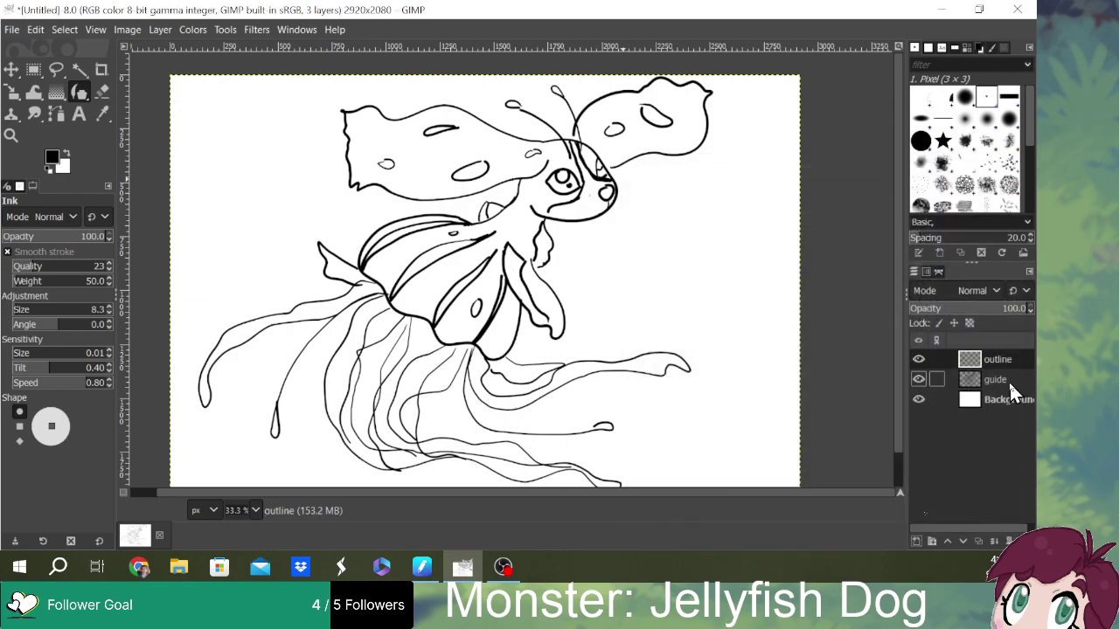
- Lower the guide layer's opacity to 67 and make the outline layer active
{"action": "left_click", "coordinate": [1007, 379]}
{"action": "left_click_drag", "start_coordinate": [1008, 316], "coordinate": [985, 319]}
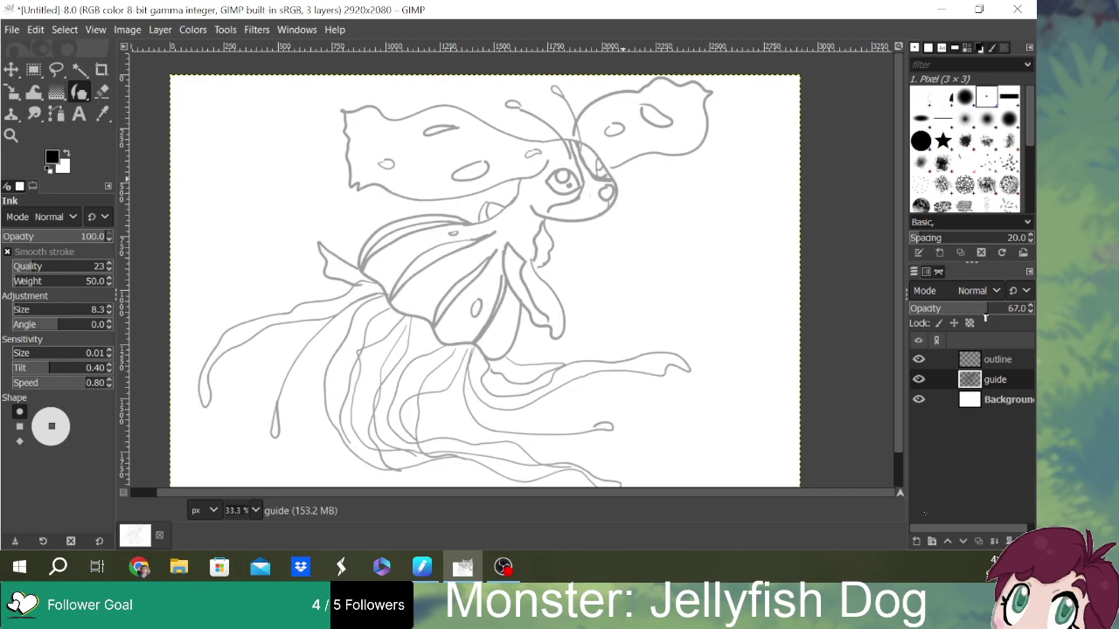
{"action": "left_click", "coordinate": [1013, 364]}
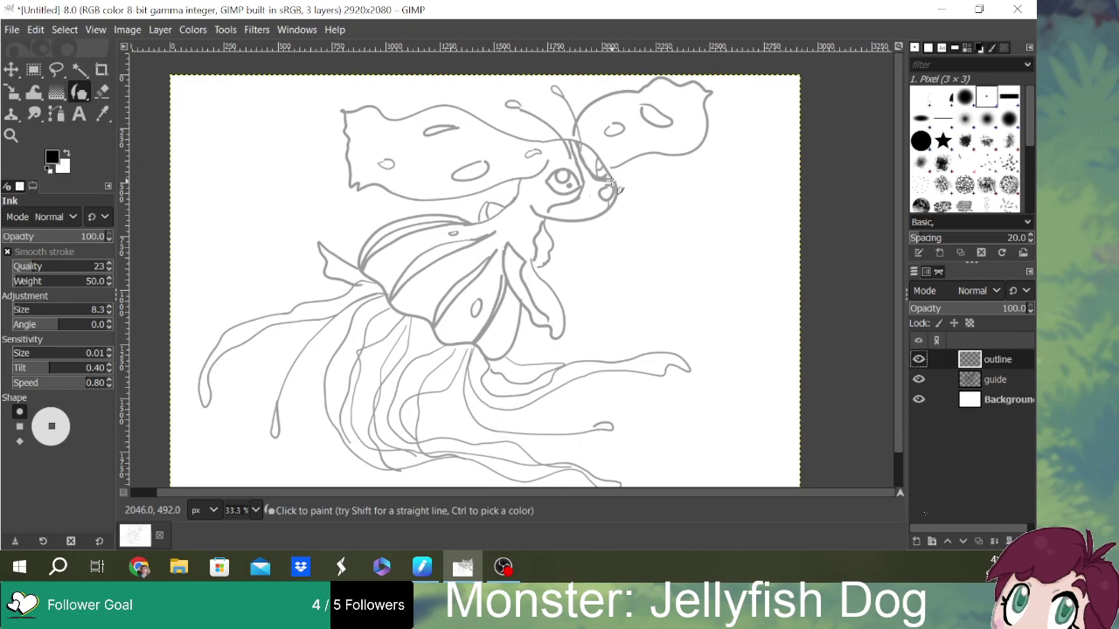
- Set the ink size to 4.2 and trace the dog's head with its muzzle and the front of the chest tuft
{"action": "scroll", "coordinate": [614, 187], "scroll_direction": "up", "scroll_amount": 3}
{"action": "scroll", "coordinate": [617, 184], "scroll_direction": "down", "scroll_amount": 3}
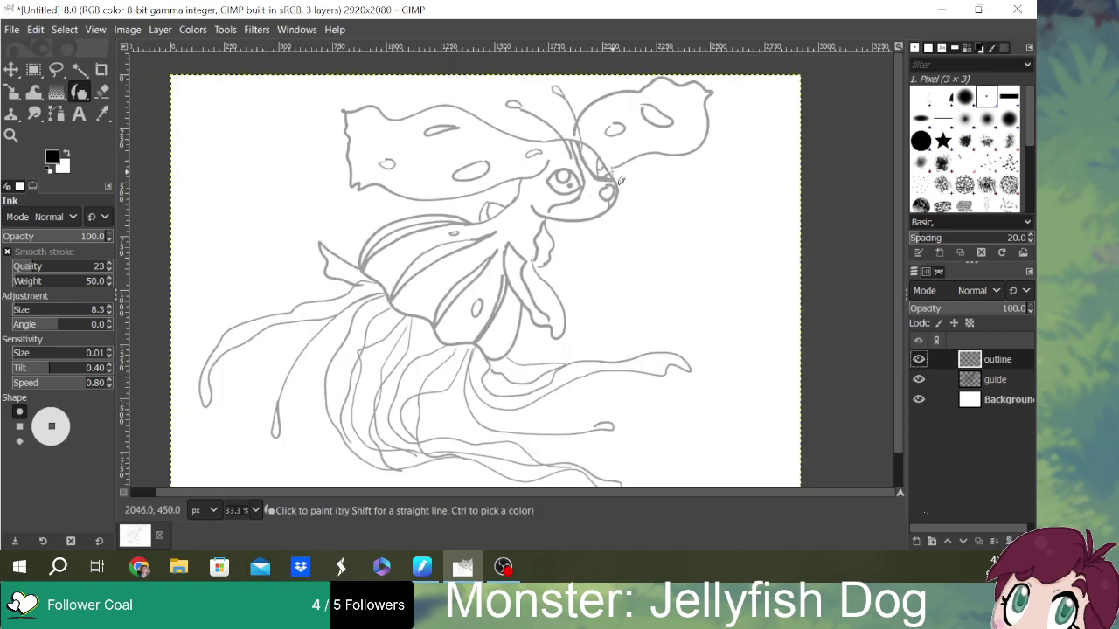
{"action": "left_click", "coordinate": [13, 315]}
{"action": "left_click_drag", "start_coordinate": [12, 315], "coordinate": [14, 320]}
{"action": "mouse_move", "coordinate": [554, 140]}
{"action": "left_mouse_down"}
{"action": "mouse_move", "coordinate": [593, 153]}
{"action": "mouse_move", "coordinate": [615, 210]}
{"action": "mouse_move", "coordinate": [584, 228]}
{"action": "mouse_move", "coordinate": [560, 223]}
{"action": "mouse_move", "coordinate": [561, 208]}
{"action": "left_mouse_up"}
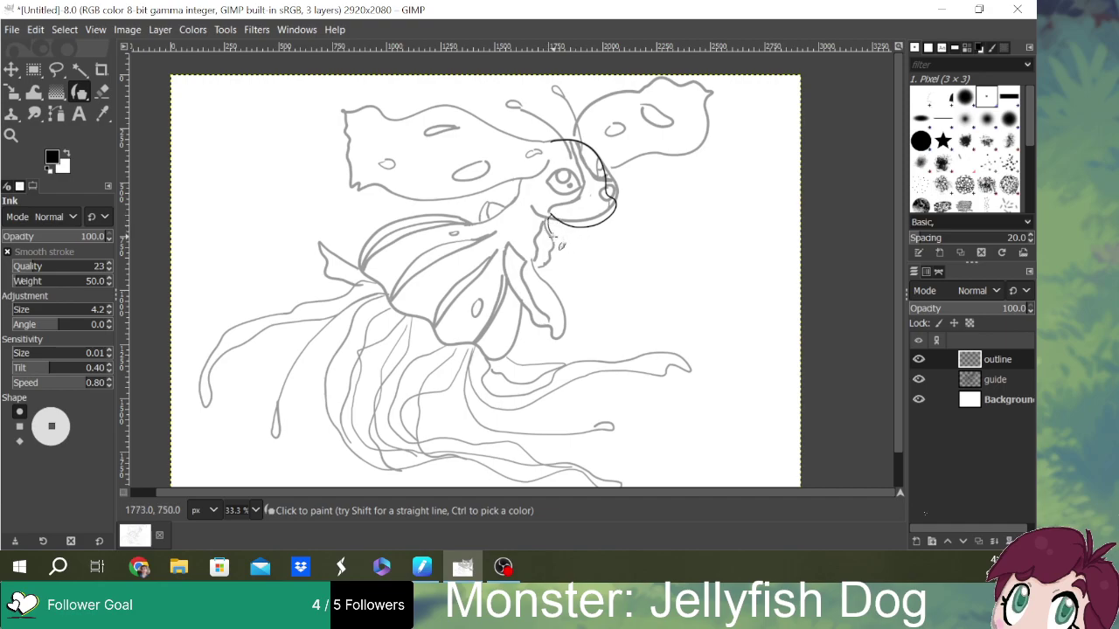
{"action": "left_click_drag", "start_coordinate": [549, 224], "coordinate": [536, 265]}
{"action": "mouse_move", "coordinate": [530, 187]}
{"action": "left_mouse_down"}
{"action": "mouse_move", "coordinate": [525, 203]}
{"action": "mouse_move", "coordinate": [525, 183]}
{"action": "left_mouse_up"}
{"action": "key", "text": "ctrl+z"}
{"action": "mouse_move", "coordinate": [527, 181]}
{"action": "left_mouse_down"}
{"action": "mouse_move", "coordinate": [535, 208]}
{"action": "mouse_move", "coordinate": [537, 195]}
{"action": "left_mouse_up"}
{"action": "key", "text": "ctrl+z"}
- Trace the back of the neck, the bell with its wavy edge, the front leg and the chest tuft's inner side
{"action": "mouse_move", "coordinate": [525, 203]}
{"action": "left_mouse_down"}
{"action": "mouse_move", "coordinate": [522, 217]}
{"action": "mouse_move", "coordinate": [473, 230]}
{"action": "left_mouse_up"}
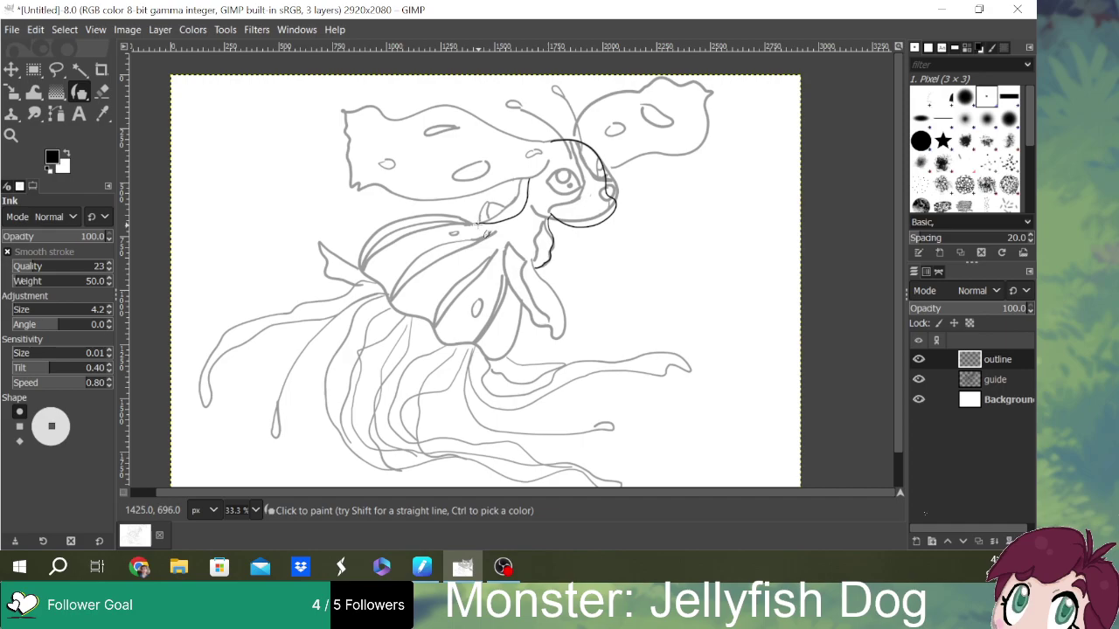
{"action": "mouse_move", "coordinate": [472, 223]}
{"action": "left_mouse_down"}
{"action": "mouse_move", "coordinate": [387, 226]}
{"action": "mouse_move", "coordinate": [357, 268]}
{"action": "mouse_move", "coordinate": [404, 315]}
{"action": "mouse_move", "coordinate": [430, 320]}
{"action": "mouse_move", "coordinate": [439, 343]}
{"action": "mouse_move", "coordinate": [477, 344]}
{"action": "mouse_move", "coordinate": [489, 367]}
{"action": "mouse_move", "coordinate": [516, 341]}
{"action": "mouse_move", "coordinate": [530, 280]}
{"action": "left_mouse_up"}
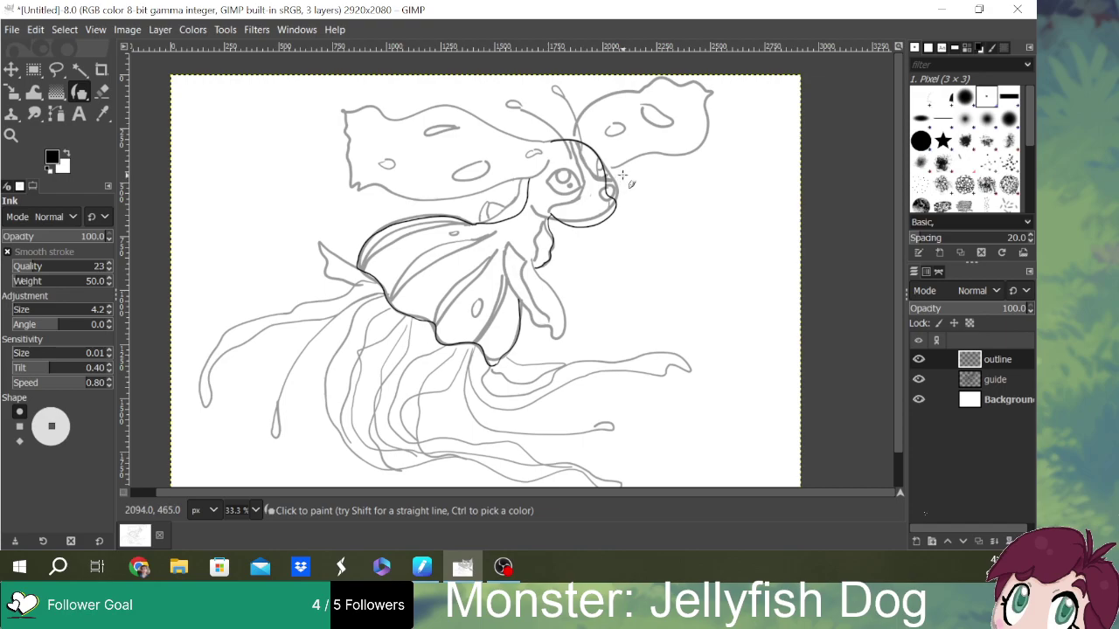
{"action": "mouse_move", "coordinate": [547, 273]}
{"action": "left_mouse_down"}
{"action": "mouse_move", "coordinate": [564, 334]}
{"action": "mouse_move", "coordinate": [551, 321]}
{"action": "mouse_move", "coordinate": [568, 318]}
{"action": "mouse_move", "coordinate": [557, 328]}
{"action": "mouse_move", "coordinate": [520, 305]}
{"action": "mouse_move", "coordinate": [521, 230]}
{"action": "left_mouse_up"}
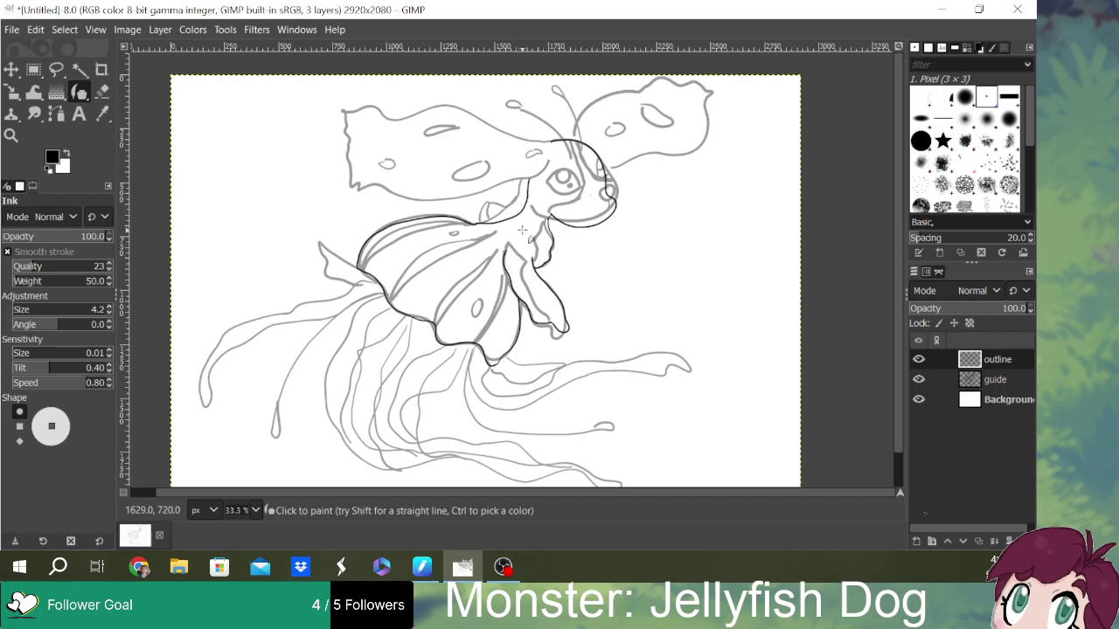
{"action": "mouse_move", "coordinate": [522, 230]}
{"action": "left_mouse_down"}
{"action": "mouse_move", "coordinate": [517, 260]}
{"action": "mouse_move", "coordinate": [507, 246]}
{"action": "mouse_move", "coordinate": [546, 276]}
{"action": "mouse_move", "coordinate": [533, 267]}
{"action": "mouse_move", "coordinate": [529, 302]}
{"action": "mouse_move", "coordinate": [570, 341]}
{"action": "left_mouse_up"}
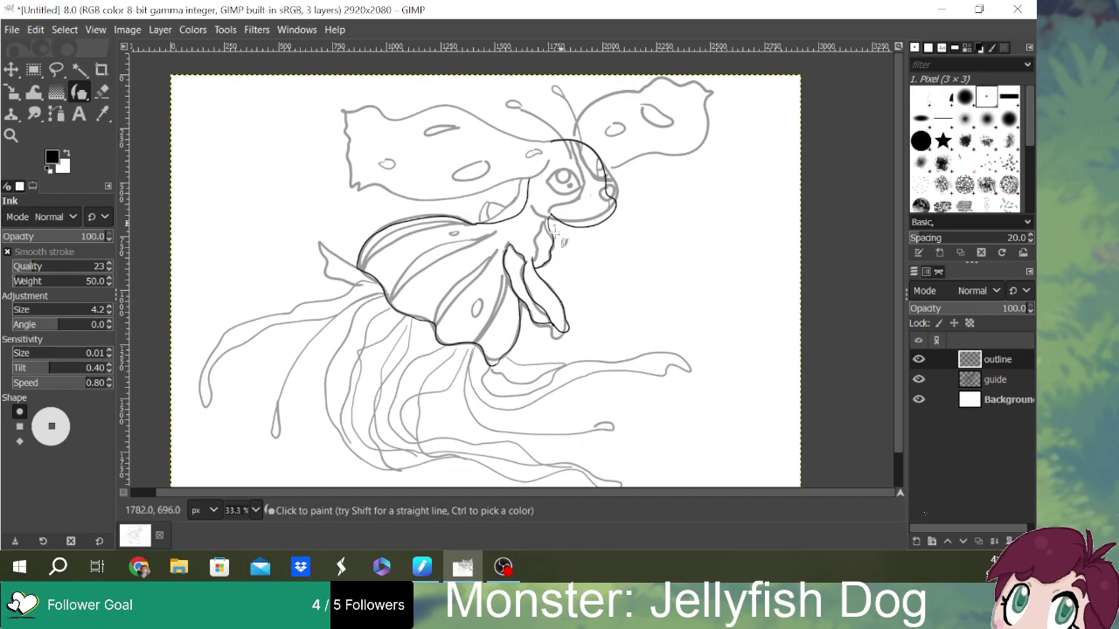
{"action": "mouse_move", "coordinate": [549, 225]}
{"action": "left_mouse_down"}
{"action": "mouse_move", "coordinate": [539, 258]}
{"action": "mouse_move", "coordinate": [564, 252]}
{"action": "mouse_move", "coordinate": [544, 235]}
{"action": "mouse_move", "coordinate": [533, 264]}
{"action": "left_mouse_up"}
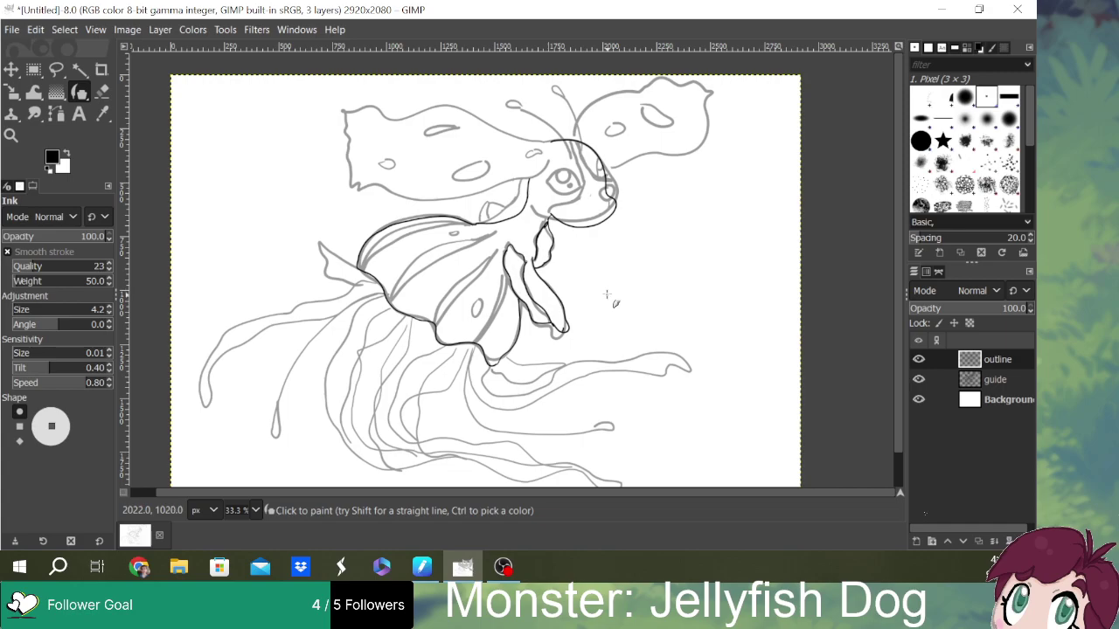
- Ink the wavy contour of the tentacle mass, the tail fin, the drop-tipped rear tentacle and the two shorter front tentacles
{"action": "mouse_move", "coordinate": [385, 302]}
{"action": "left_mouse_down"}
{"action": "mouse_move", "coordinate": [347, 318]}
{"action": "mouse_move", "coordinate": [325, 376]}
{"action": "mouse_move", "coordinate": [328, 425]}
{"action": "mouse_move", "coordinate": [364, 461]}
{"action": "mouse_move", "coordinate": [419, 474]}
{"action": "mouse_move", "coordinate": [479, 459]}
{"action": "mouse_move", "coordinate": [665, 477]}
{"action": "mouse_move", "coordinate": [664, 464]}
{"action": "mouse_move", "coordinate": [609, 467]}
{"action": "mouse_move", "coordinate": [471, 434]}
{"action": "mouse_move", "coordinate": [455, 411]}
{"action": "mouse_move", "coordinate": [487, 346]}
{"action": "left_mouse_up"}
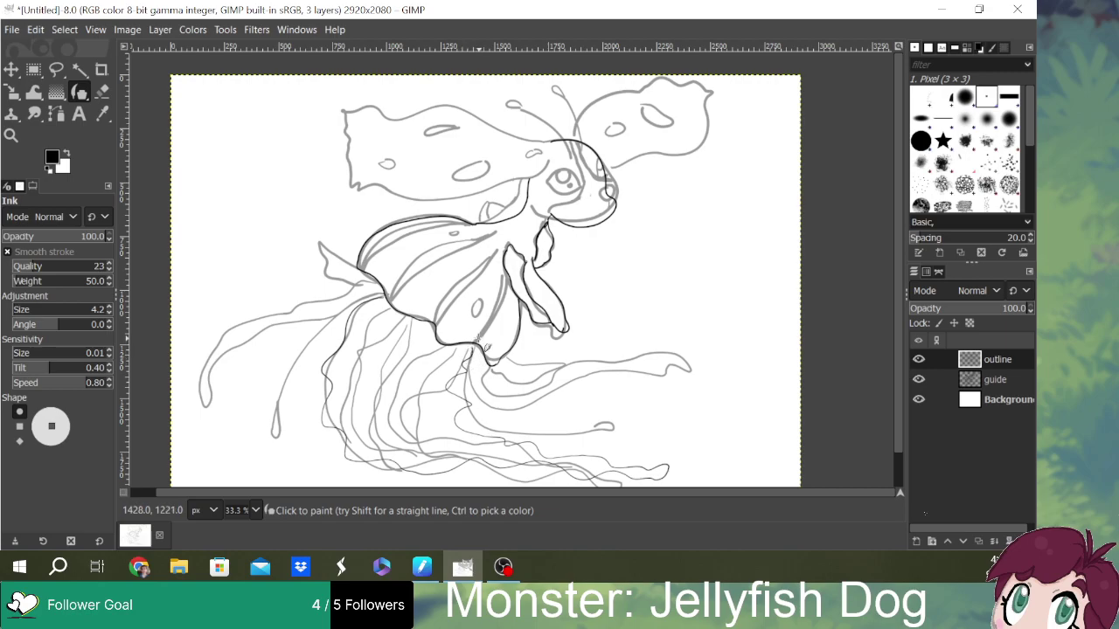
{"action": "mouse_move", "coordinate": [385, 303]}
{"action": "left_mouse_down"}
{"action": "mouse_move", "coordinate": [333, 316]}
{"action": "mouse_move", "coordinate": [304, 349]}
{"action": "mouse_move", "coordinate": [282, 383]}
{"action": "mouse_move", "coordinate": [274, 444]}
{"action": "mouse_move", "coordinate": [270, 425]}
{"action": "mouse_move", "coordinate": [303, 351]}
{"action": "mouse_move", "coordinate": [344, 312]}
{"action": "mouse_move", "coordinate": [397, 294]}
{"action": "mouse_move", "coordinate": [319, 243]}
{"action": "mouse_move", "coordinate": [325, 277]}
{"action": "mouse_move", "coordinate": [372, 283]}
{"action": "left_mouse_up"}
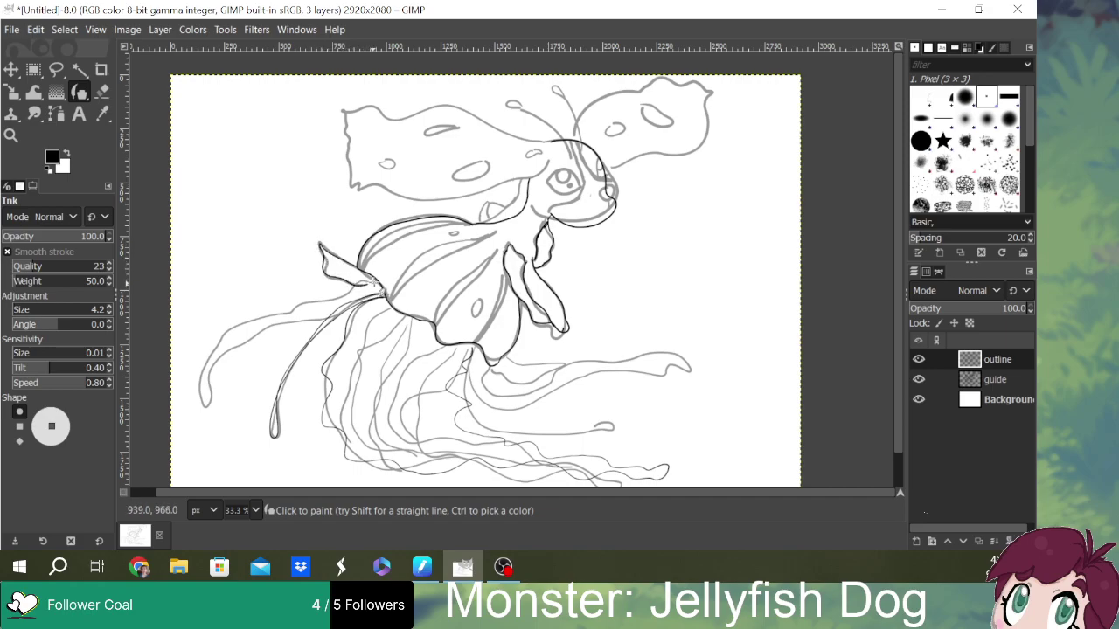
{"action": "mouse_move", "coordinate": [540, 368]}
{"action": "left_mouse_down"}
{"action": "mouse_move", "coordinate": [571, 368]}
{"action": "mouse_move", "coordinate": [523, 385]}
{"action": "mouse_move", "coordinate": [493, 372]}
{"action": "left_mouse_up"}
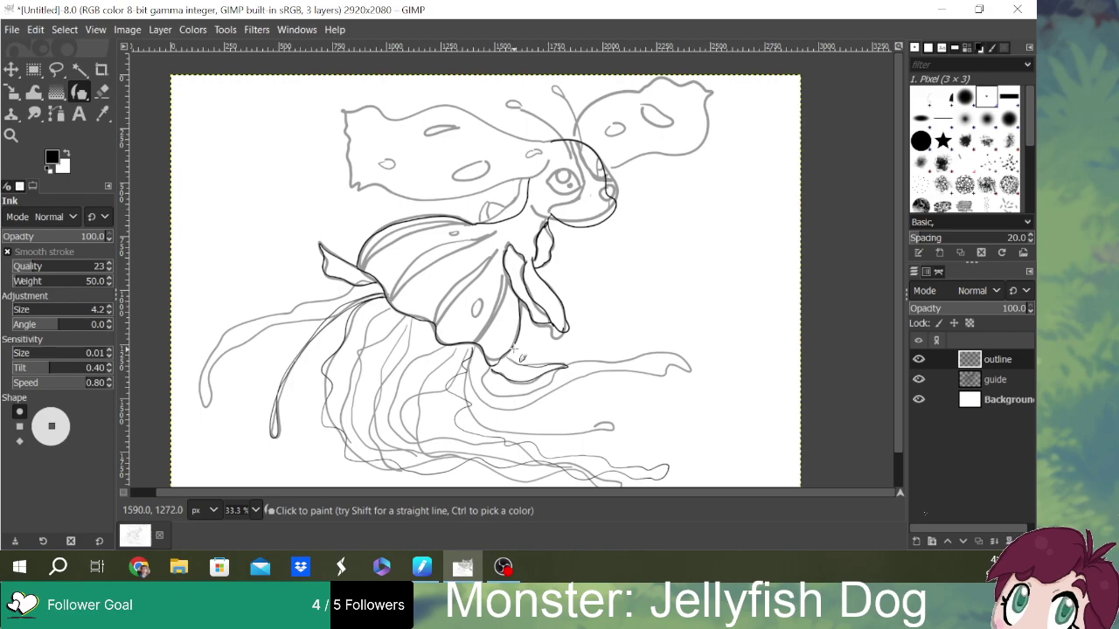
{"action": "mouse_move", "coordinate": [472, 348]}
{"action": "left_mouse_down"}
{"action": "mouse_move", "coordinate": [466, 405]}
{"action": "mouse_move", "coordinate": [500, 431]}
{"action": "mouse_move", "coordinate": [598, 434]}
{"action": "left_mouse_up"}
{"action": "mouse_move", "coordinate": [619, 430]}
{"action": "left_mouse_down"}
{"action": "mouse_move", "coordinate": [501, 427]}
{"action": "mouse_move", "coordinate": [473, 410]}
{"action": "mouse_move", "coordinate": [472, 352]}
{"action": "left_mouse_up"}
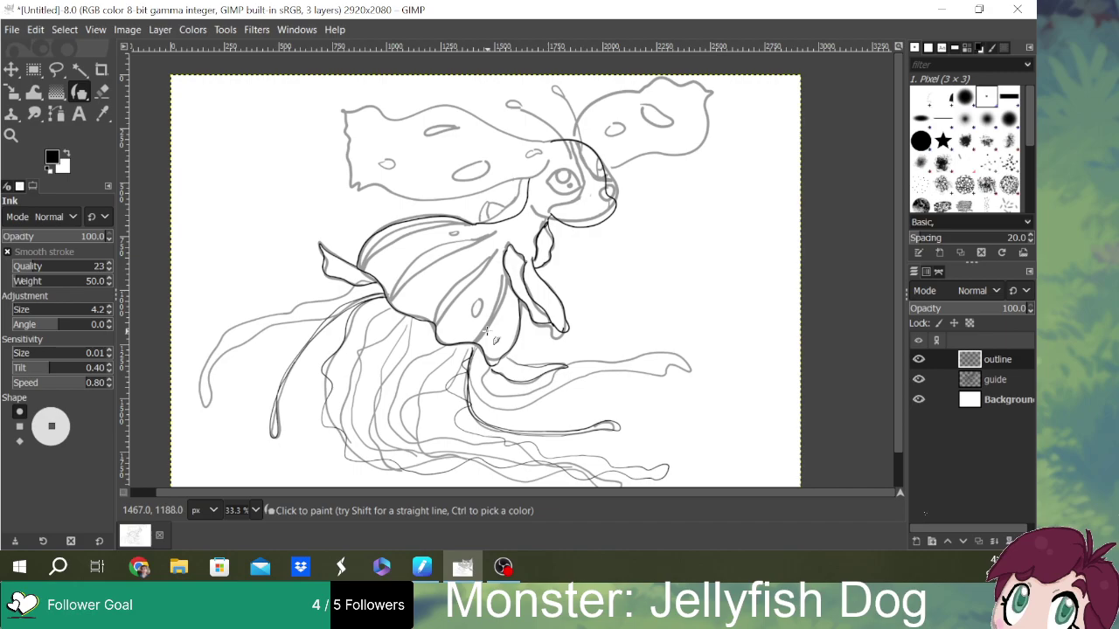
- Trace the far ear, draw the near ear drooping with a ragged end, and strengthen the neck line below it
{"action": "mouse_move", "coordinate": [574, 140]}
{"action": "left_mouse_down"}
{"action": "mouse_move", "coordinate": [601, 100]}
{"action": "mouse_move", "coordinate": [670, 78]}
{"action": "mouse_move", "coordinate": [710, 95]}
{"action": "mouse_move", "coordinate": [709, 129]}
{"action": "mouse_move", "coordinate": [691, 157]}
{"action": "mouse_move", "coordinate": [615, 163]}
{"action": "left_mouse_up"}
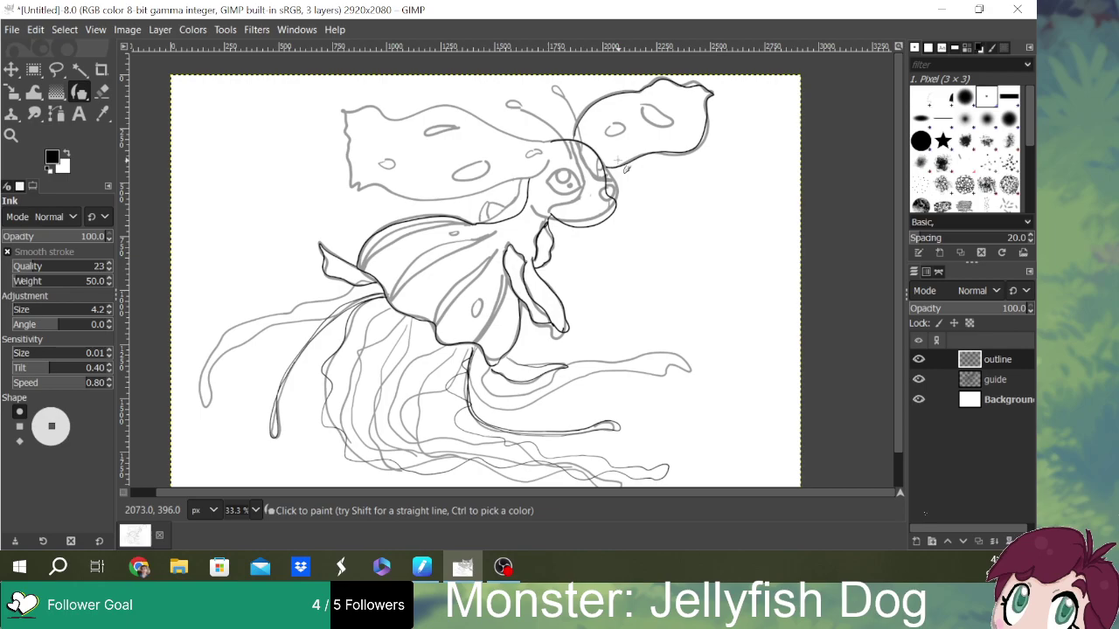
{"action": "mouse_move", "coordinate": [546, 143]}
{"action": "left_mouse_down"}
{"action": "mouse_move", "coordinate": [490, 105]}
{"action": "mouse_move", "coordinate": [400, 101]}
{"action": "mouse_move", "coordinate": [376, 110]}
{"action": "mouse_move", "coordinate": [364, 151]}
{"action": "mouse_move", "coordinate": [337, 178]}
{"action": "mouse_move", "coordinate": [339, 188]}
{"action": "mouse_move", "coordinate": [355, 180]}
{"action": "mouse_move", "coordinate": [365, 222]}
{"action": "mouse_move", "coordinate": [380, 207]}
{"action": "mouse_move", "coordinate": [396, 214]}
{"action": "mouse_move", "coordinate": [462, 156]}
{"action": "mouse_move", "coordinate": [559, 163]}
{"action": "left_mouse_up"}
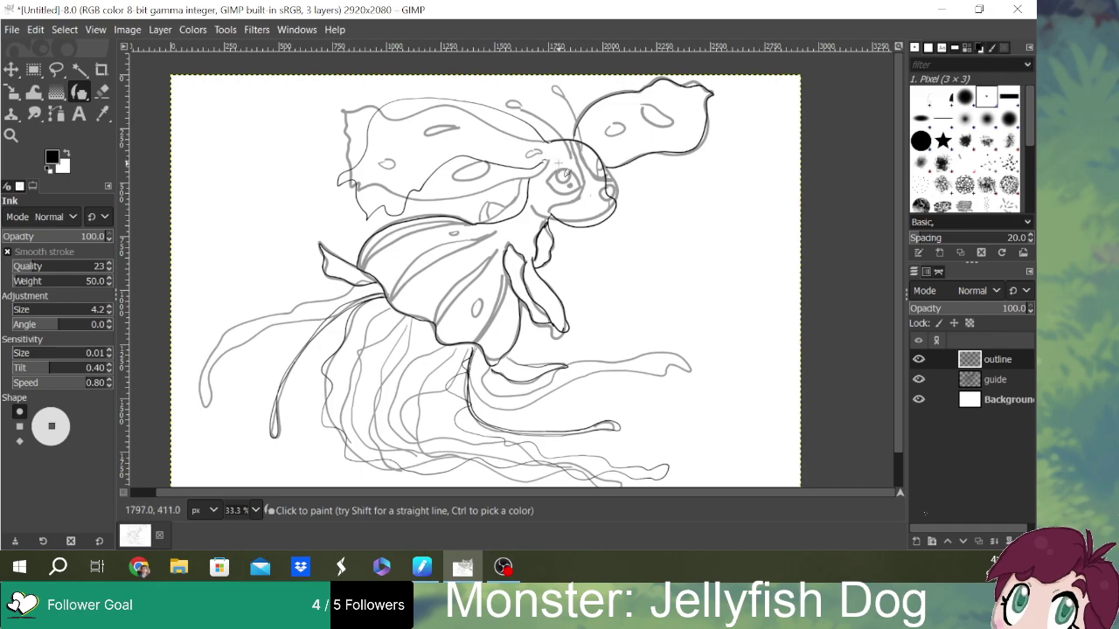
{"action": "mouse_move", "coordinate": [558, 164]}
{"action": "left_mouse_down"}
{"action": "mouse_move", "coordinate": [542, 191]}
{"action": "mouse_move", "coordinate": [533, 175]}
{"action": "mouse_move", "coordinate": [543, 181]}
{"action": "mouse_move", "coordinate": [537, 173]}
{"action": "mouse_move", "coordinate": [532, 192]}
{"action": "mouse_move", "coordinate": [533, 166]}
{"action": "mouse_move", "coordinate": [537, 212]}
{"action": "left_mouse_up"}
- Ink the long wavy tentacle trailing behind the body and the long one reaching forward below the bell
{"action": "mouse_move", "coordinate": [377, 294]}
{"action": "left_mouse_down"}
{"action": "mouse_move", "coordinate": [232, 330]}
{"action": "mouse_move", "coordinate": [205, 385]}
{"action": "mouse_move", "coordinate": [211, 409]}
{"action": "mouse_move", "coordinate": [224, 358]}
{"action": "mouse_move", "coordinate": [271, 325]}
{"action": "mouse_move", "coordinate": [383, 298]}
{"action": "left_mouse_up"}
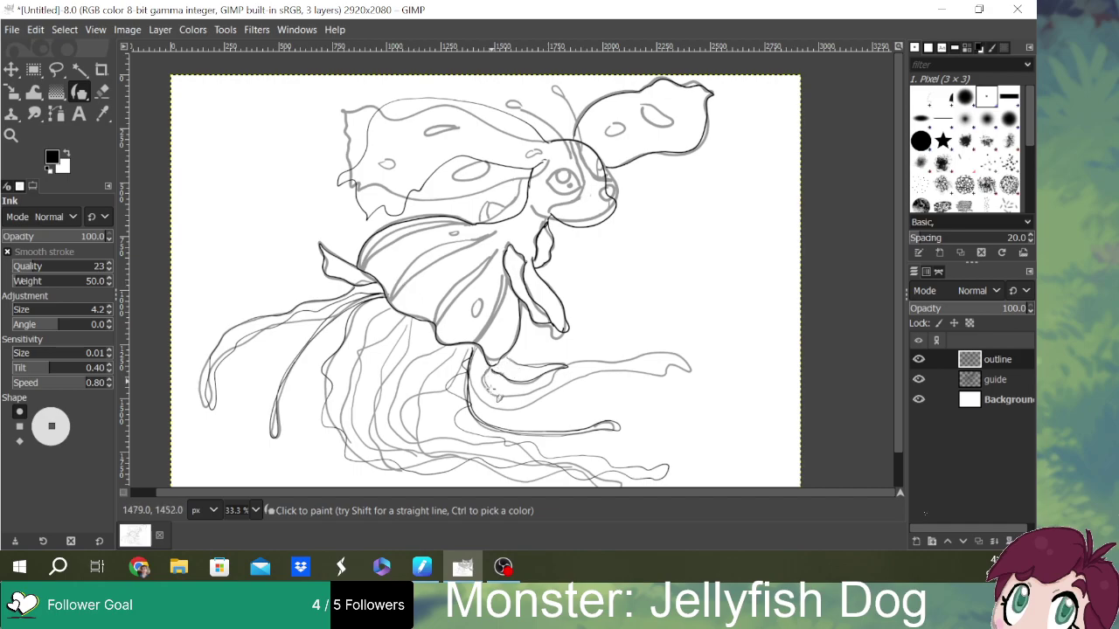
{"action": "mouse_move", "coordinate": [560, 375]}
{"action": "left_mouse_down"}
{"action": "mouse_move", "coordinate": [671, 354]}
{"action": "mouse_move", "coordinate": [694, 362]}
{"action": "mouse_move", "coordinate": [654, 378]}
{"action": "mouse_move", "coordinate": [614, 367]}
{"action": "mouse_move", "coordinate": [507, 404]}
{"action": "mouse_move", "coordinate": [479, 395]}
{"action": "mouse_move", "coordinate": [476, 348]}
{"action": "left_mouse_up"}
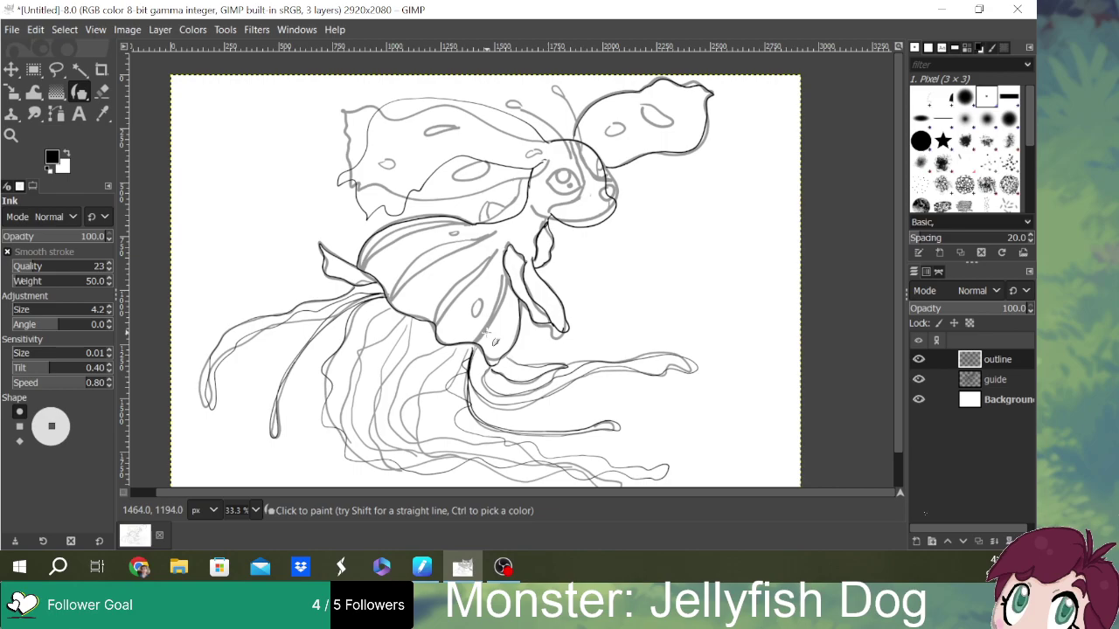
- Retrace the near ear's upper edge down to its ragged end and hide the guide layer
{"action": "left_click", "coordinate": [918, 380]}
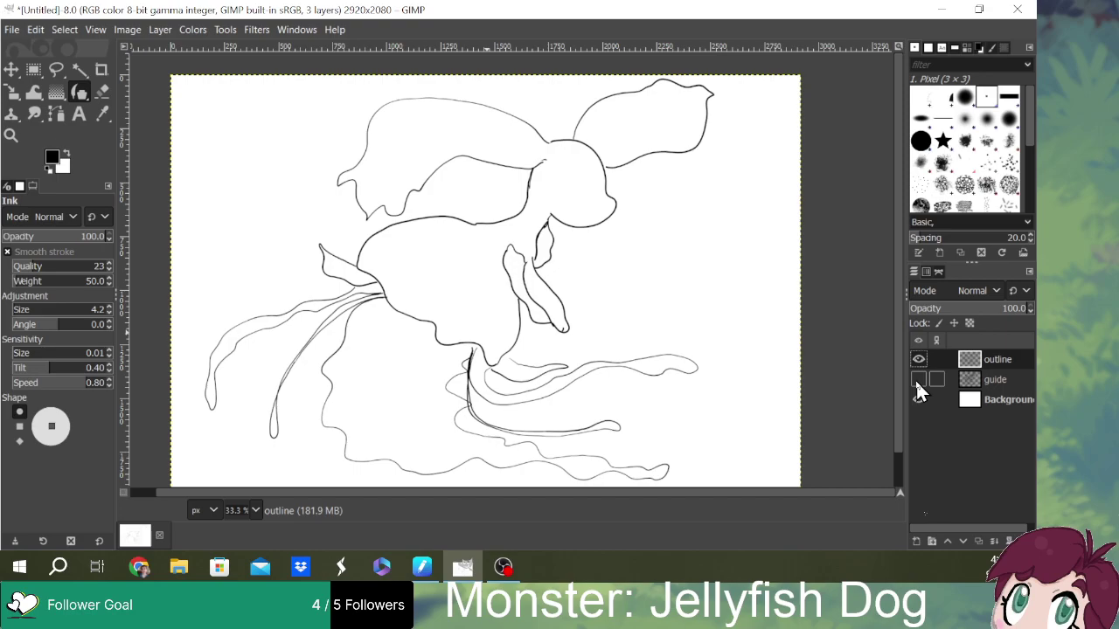
{"action": "left_click", "coordinate": [919, 379]}
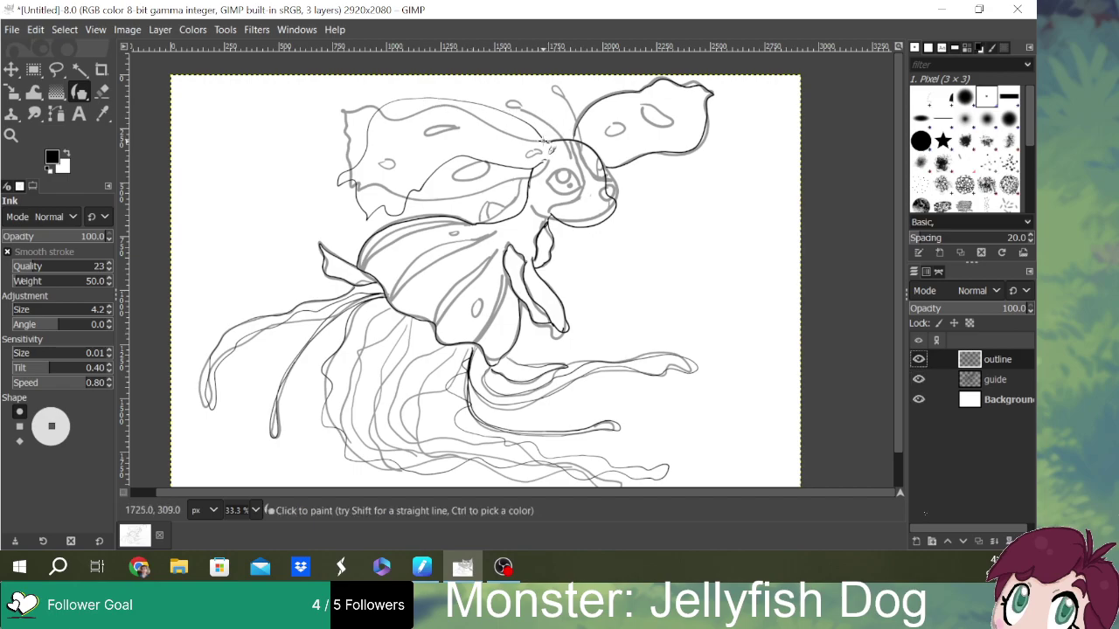
{"action": "mouse_move", "coordinate": [541, 141]}
{"action": "left_mouse_down"}
{"action": "mouse_move", "coordinate": [495, 115]}
{"action": "mouse_move", "coordinate": [390, 106]}
{"action": "mouse_move", "coordinate": [360, 141]}
{"action": "mouse_move", "coordinate": [367, 173]}
{"action": "mouse_move", "coordinate": [348, 185]}
{"action": "left_mouse_up"}
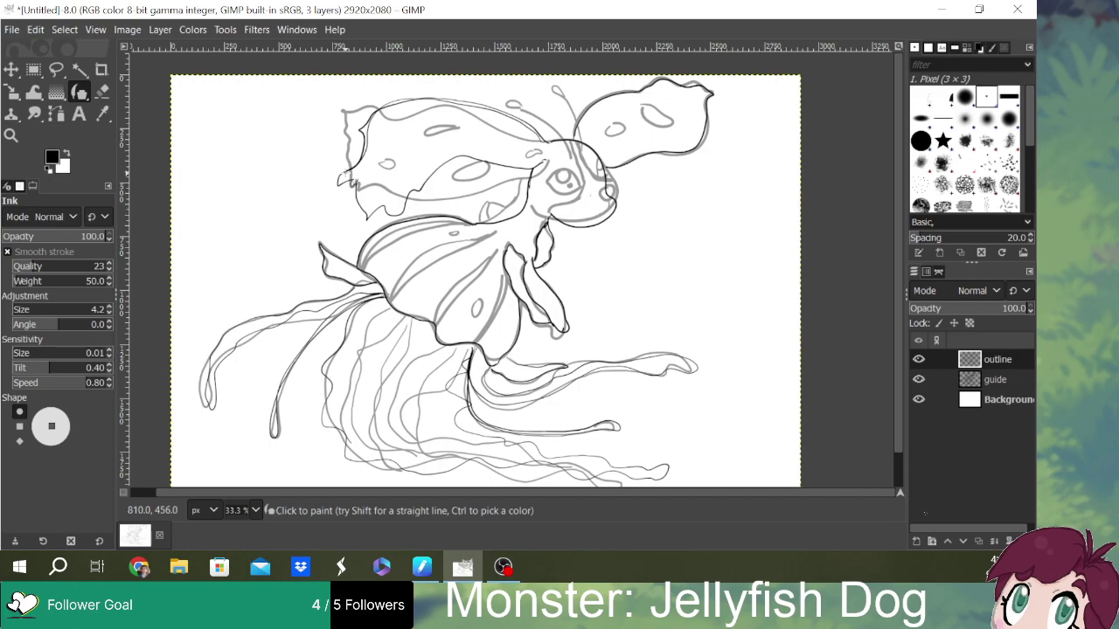
{"action": "left_click", "coordinate": [917, 379]}
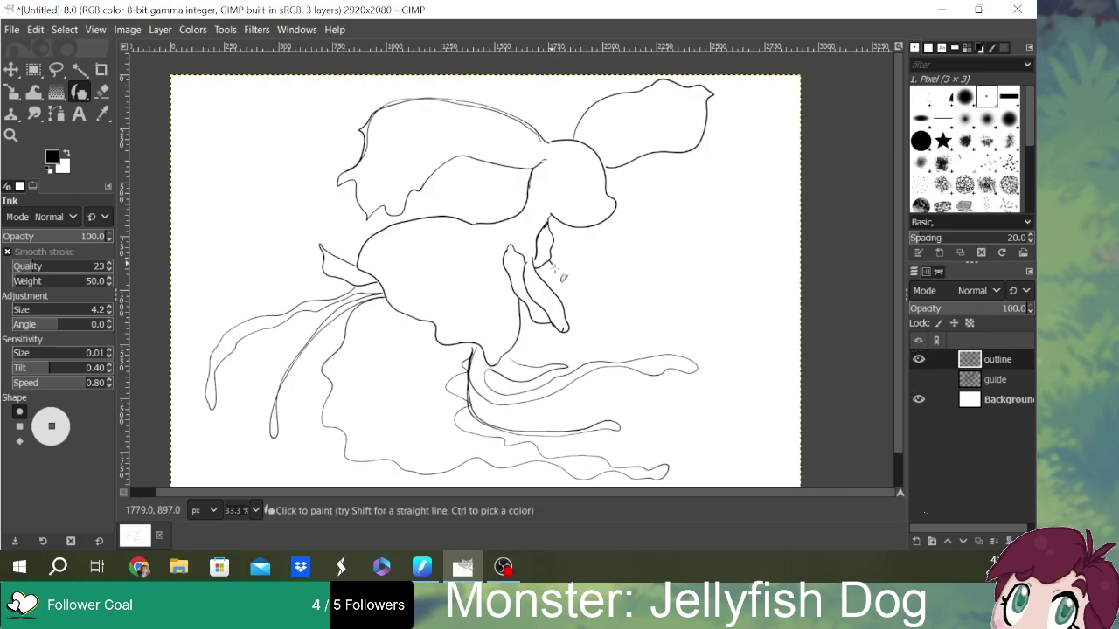
- Draw the small far front leg sticking out below the chest tuft
{"action": "mouse_move", "coordinate": [569, 282]}
{"action": "left_mouse_down"}
{"action": "mouse_move", "coordinate": [582, 292]}
{"action": "mouse_move", "coordinate": [573, 299]}
{"action": "left_mouse_up"}
{"action": "key", "text": "ctrl+z"}
{"action": "mouse_move", "coordinate": [556, 260]}
{"action": "left_mouse_down"}
{"action": "mouse_move", "coordinate": [568, 278]}
{"action": "mouse_move", "coordinate": [559, 284]}
{"action": "mouse_move", "coordinate": [535, 272]}
{"action": "left_mouse_up"}
{"action": "mouse_move", "coordinate": [548, 270]}
{"action": "left_mouse_down"}
{"action": "mouse_move", "coordinate": [556, 280]}
{"action": "mouse_move", "coordinate": [538, 266]}
{"action": "mouse_move", "coordinate": [545, 273]}
{"action": "left_mouse_up"}
{"action": "key", "text": "ctrl+z"}
{"action": "key", "text": "ctrl+z"}
- Thicken the bell's outline along its back and its wavy lower edge with a second ink line
{"action": "mouse_move", "coordinate": [450, 215]}
{"action": "left_mouse_down"}
{"action": "mouse_move", "coordinate": [383, 229]}
{"action": "mouse_move", "coordinate": [366, 249]}
{"action": "left_mouse_up"}
{"action": "left_click_drag", "start_coordinate": [358, 264], "coordinate": [355, 275]}
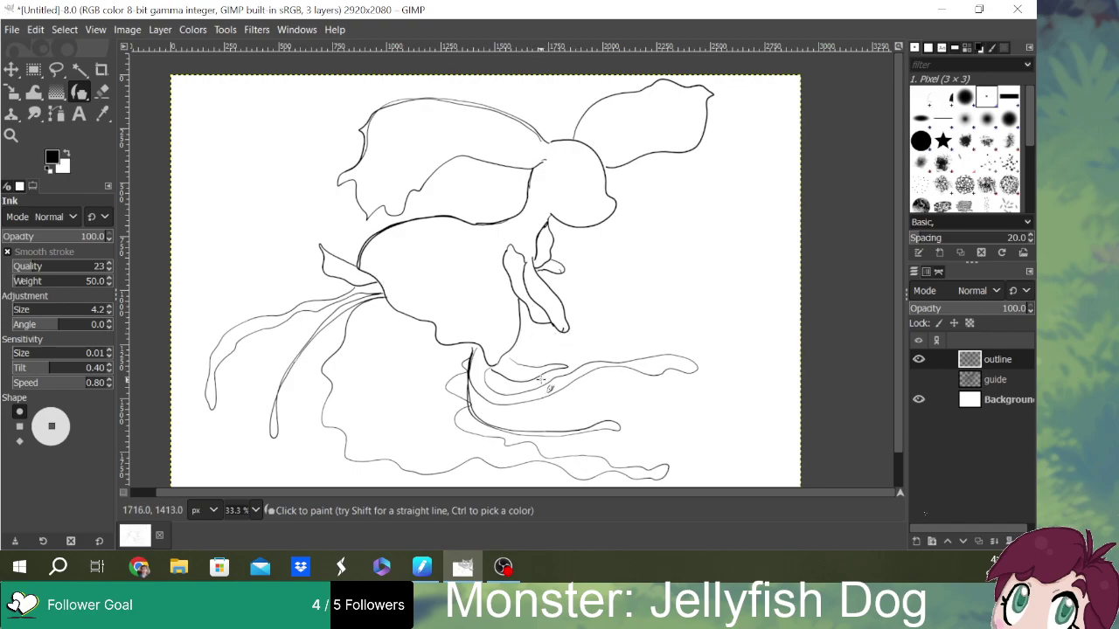
{"action": "mouse_move", "coordinate": [364, 271]}
{"action": "left_mouse_down"}
{"action": "mouse_move", "coordinate": [400, 309]}
{"action": "mouse_move", "coordinate": [439, 298]}
{"action": "mouse_move", "coordinate": [401, 311]}
{"action": "mouse_move", "coordinate": [489, 365]}
{"action": "left_mouse_up"}
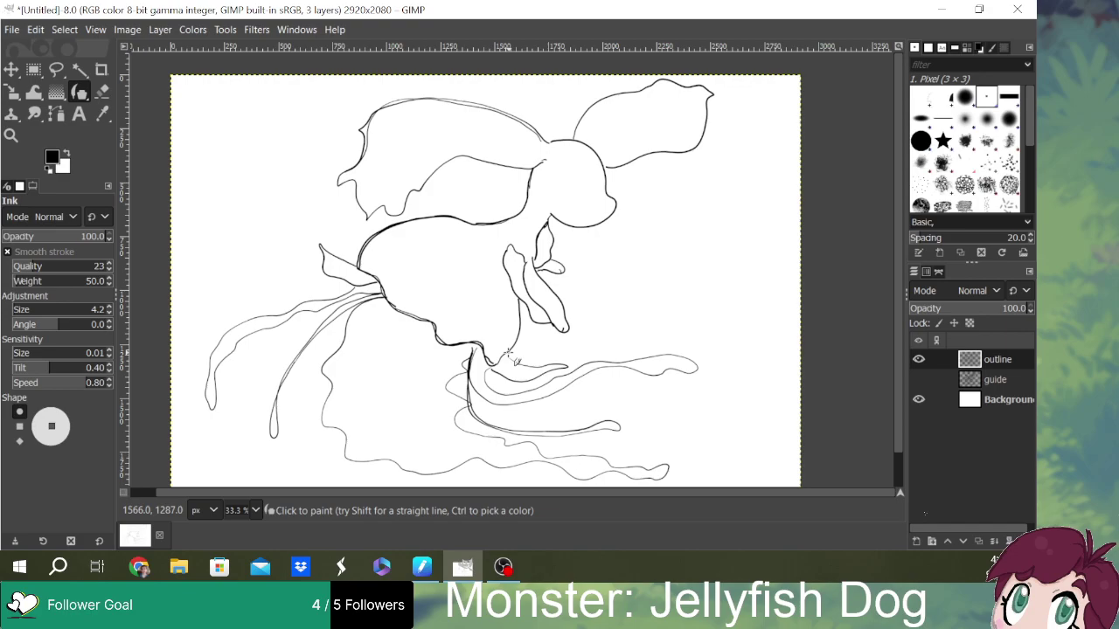
- Draw the near eye's almond-shaped outline and a small oval nose at the tip of the muzzle
{"action": "left_click_drag", "start_coordinate": [605, 196], "coordinate": [603, 203]}
{"action": "scroll", "coordinate": [595, 185], "scroll_direction": "up", "scroll_amount": 3, "text": "ctrl"}
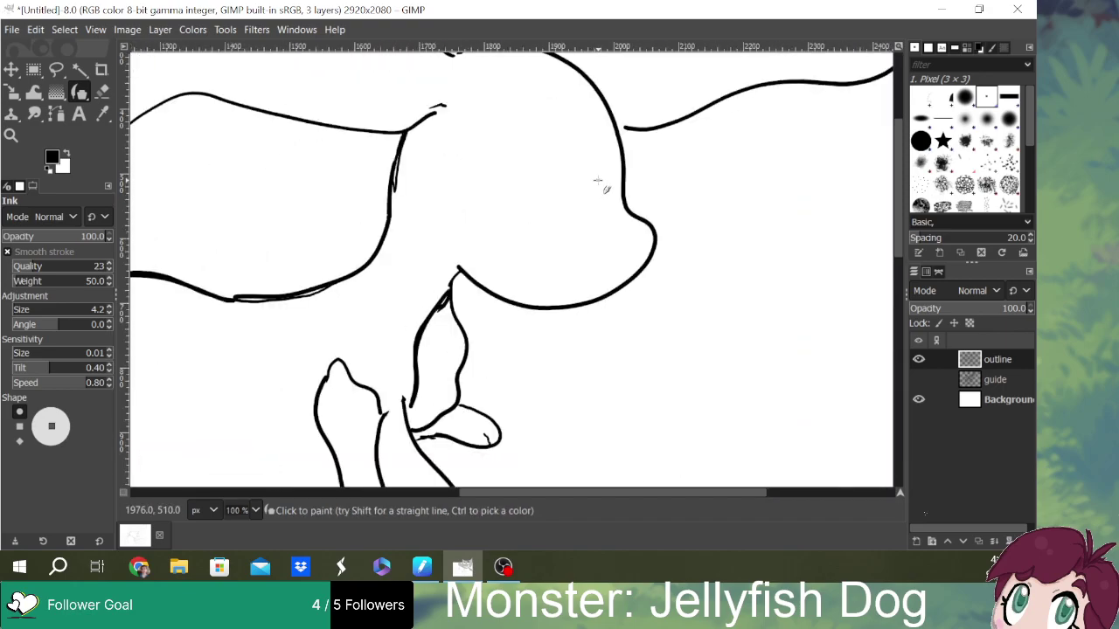
{"action": "scroll", "coordinate": [597, 158], "scroll_direction": "down", "scroll_amount": 2, "text": "ctrl"}
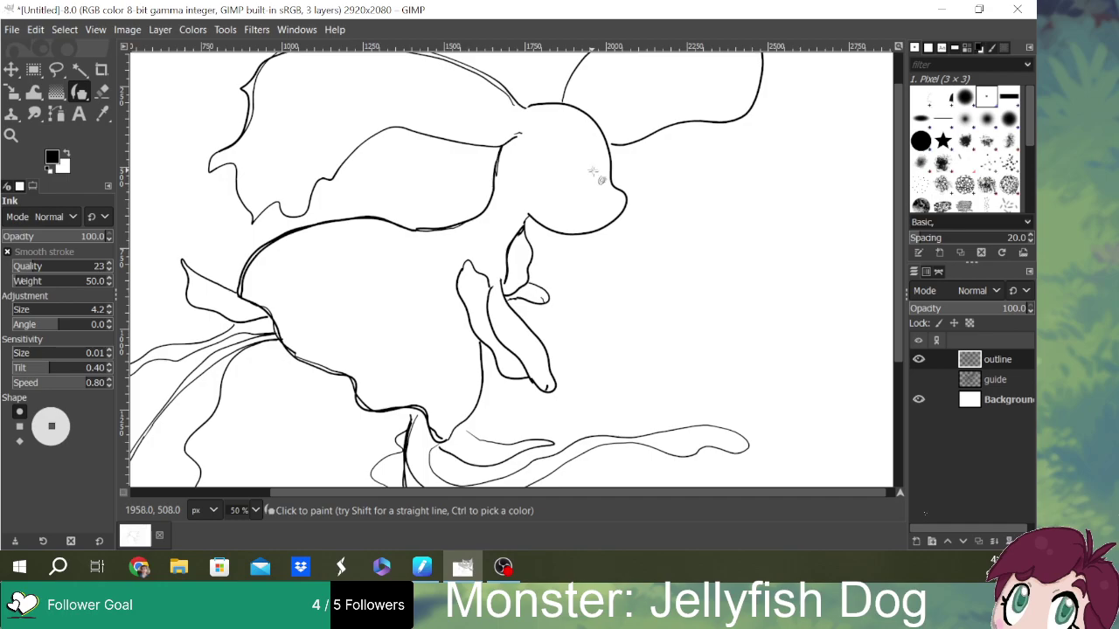
{"action": "left_click_drag", "start_coordinate": [587, 171], "coordinate": [554, 160]}
{"action": "left_click_drag", "start_coordinate": [547, 172], "coordinate": [577, 183]}
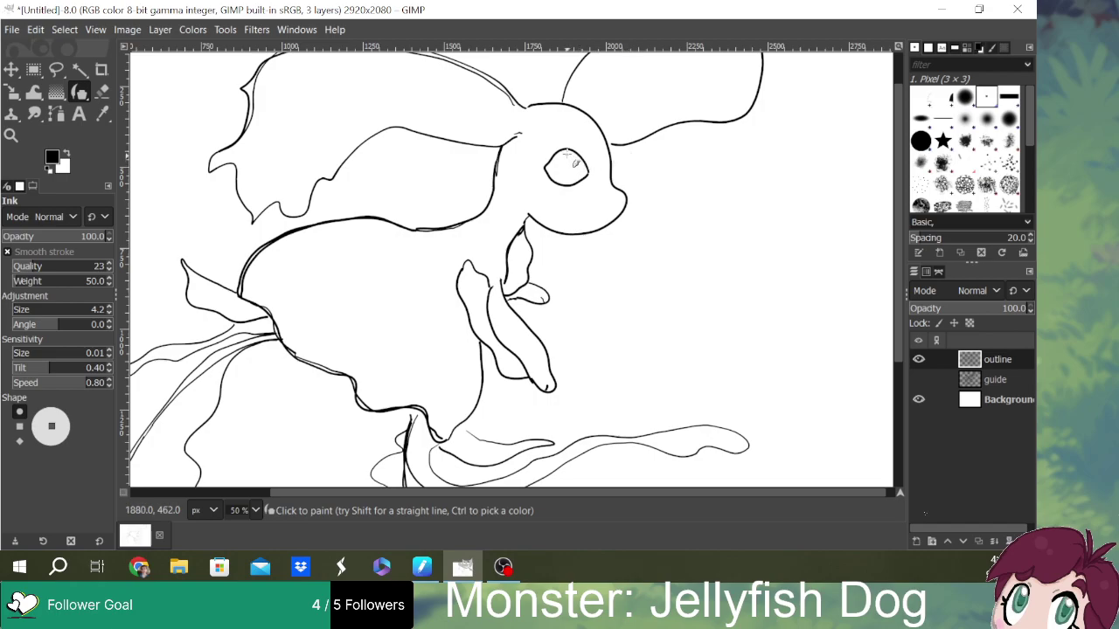
{"action": "mouse_move", "coordinate": [614, 187]}
{"action": "left_mouse_down"}
{"action": "mouse_move", "coordinate": [618, 210]}
{"action": "mouse_move", "coordinate": [624, 197]}
{"action": "left_mouse_up"}
- Erase the rear end of the jaw line and the tip of the chest tuft with the size 8 eraser
{"action": "left_click", "coordinate": [101, 96]}
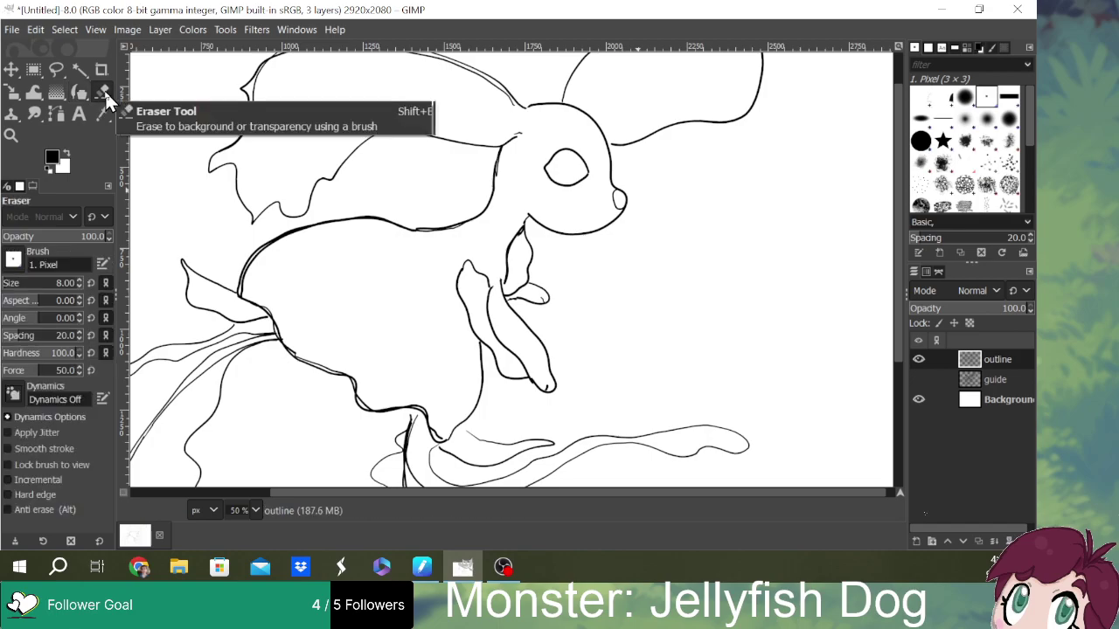
{"action": "left_click", "coordinate": [84, 93]}
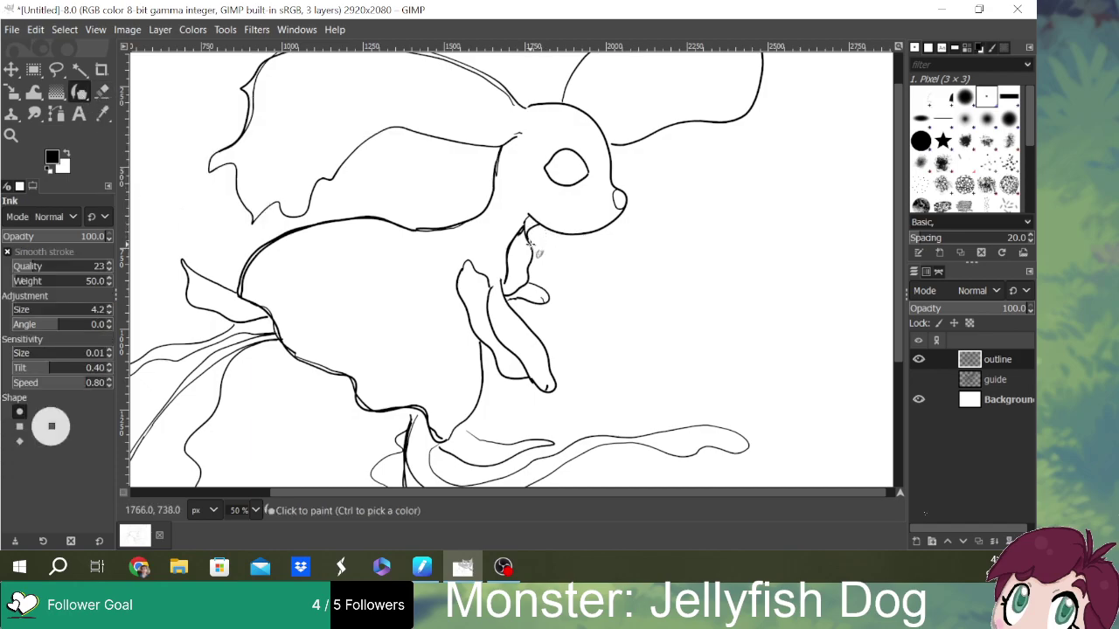
{"action": "left_click", "coordinate": [544, 279]}
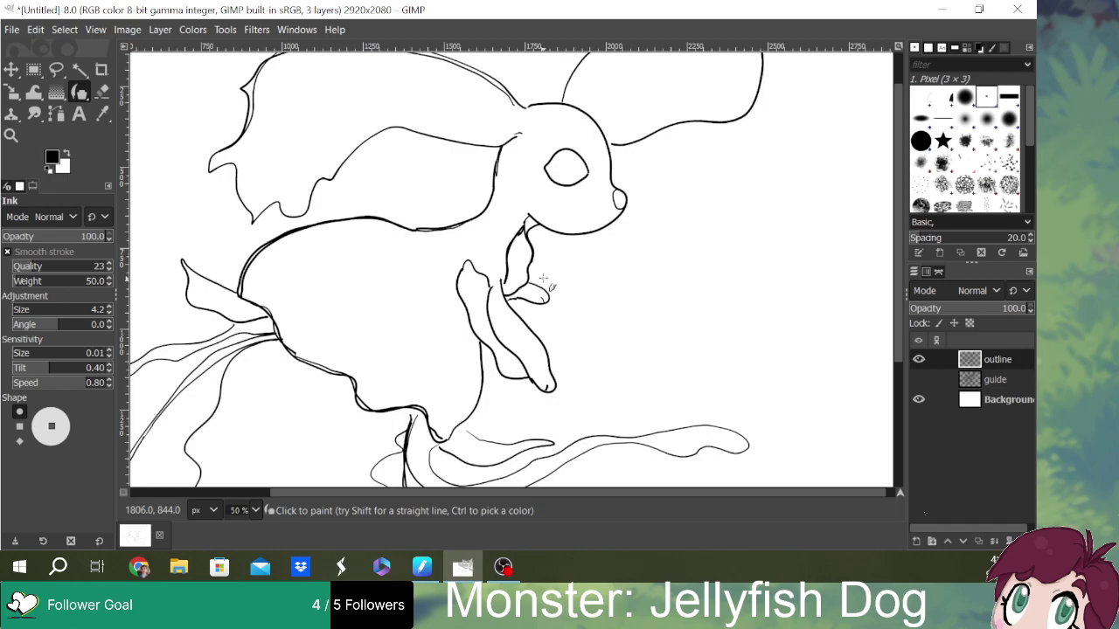
{"action": "left_click", "coordinate": [103, 92]}
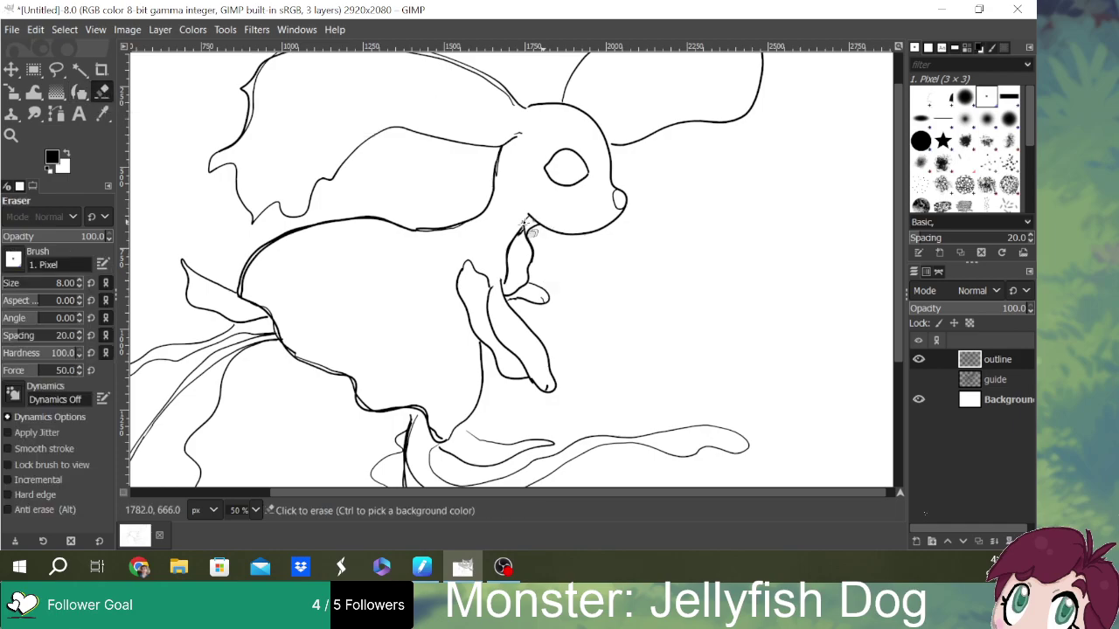
{"action": "mouse_move", "coordinate": [525, 221]}
{"action": "left_mouse_down"}
{"action": "mouse_move", "coordinate": [529, 236]}
{"action": "mouse_move", "coordinate": [546, 225]}
{"action": "left_mouse_up"}
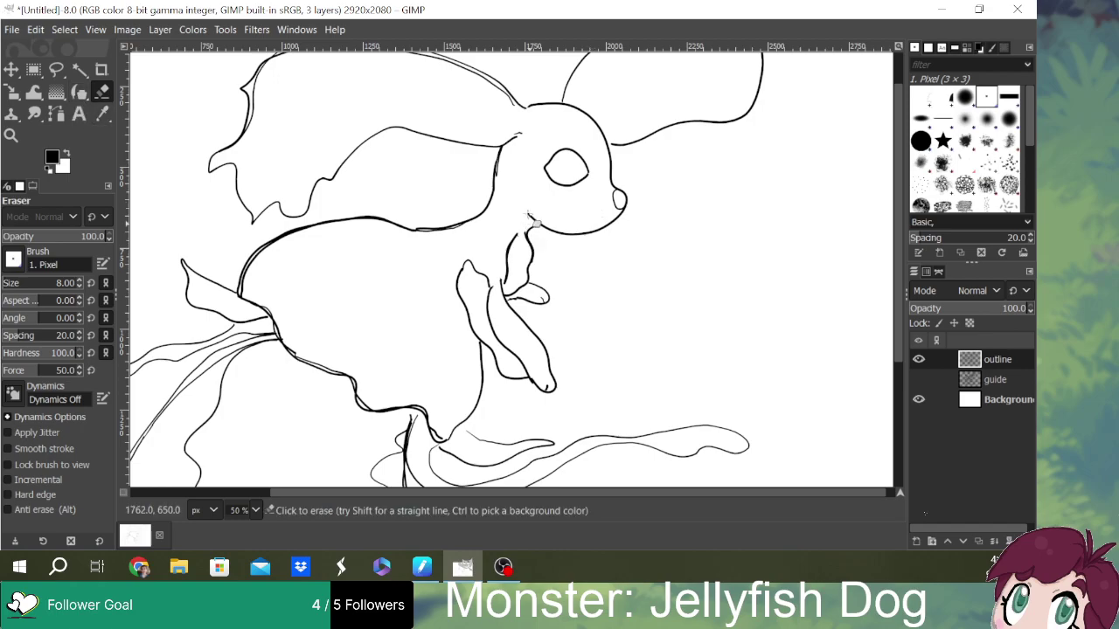
{"action": "mouse_move", "coordinate": [529, 217]}
{"action": "left_mouse_down"}
{"action": "mouse_move", "coordinate": [558, 230]}
{"action": "mouse_move", "coordinate": [531, 219]}
{"action": "mouse_move", "coordinate": [555, 236]}
{"action": "mouse_move", "coordinate": [528, 226]}
{"action": "left_mouse_up"}
- Tidy the junction below the throat and ink the jaw line's rear end into the top of the chest tuft
{"action": "left_click", "coordinate": [79, 91]}
{"action": "left_click_drag", "start_coordinate": [585, 232], "coordinate": [529, 233]}
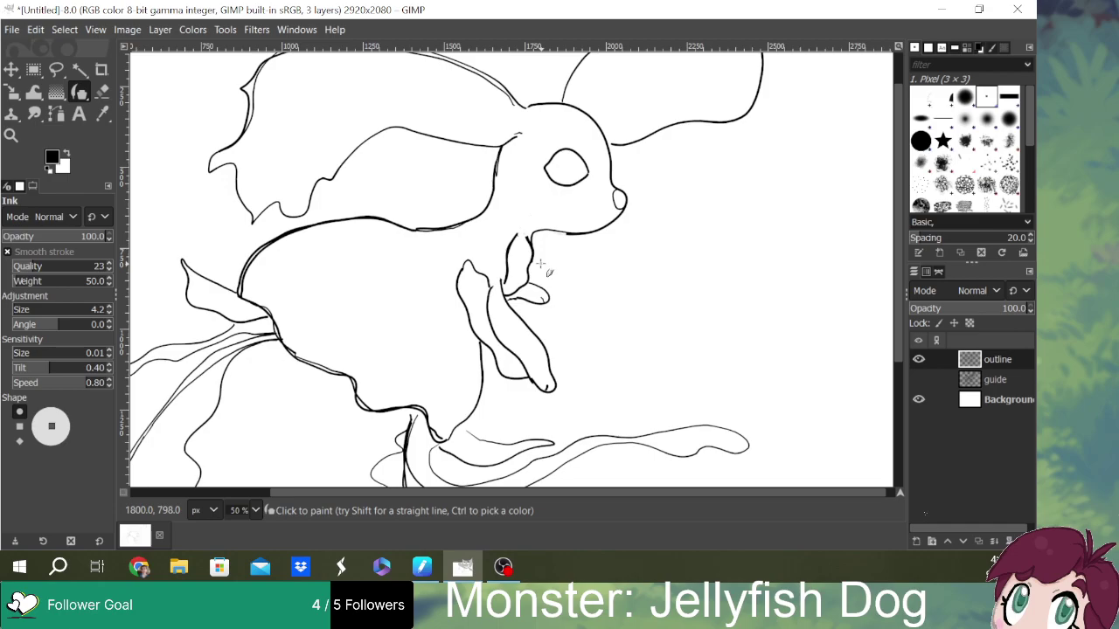
{"action": "left_click", "coordinate": [102, 93]}
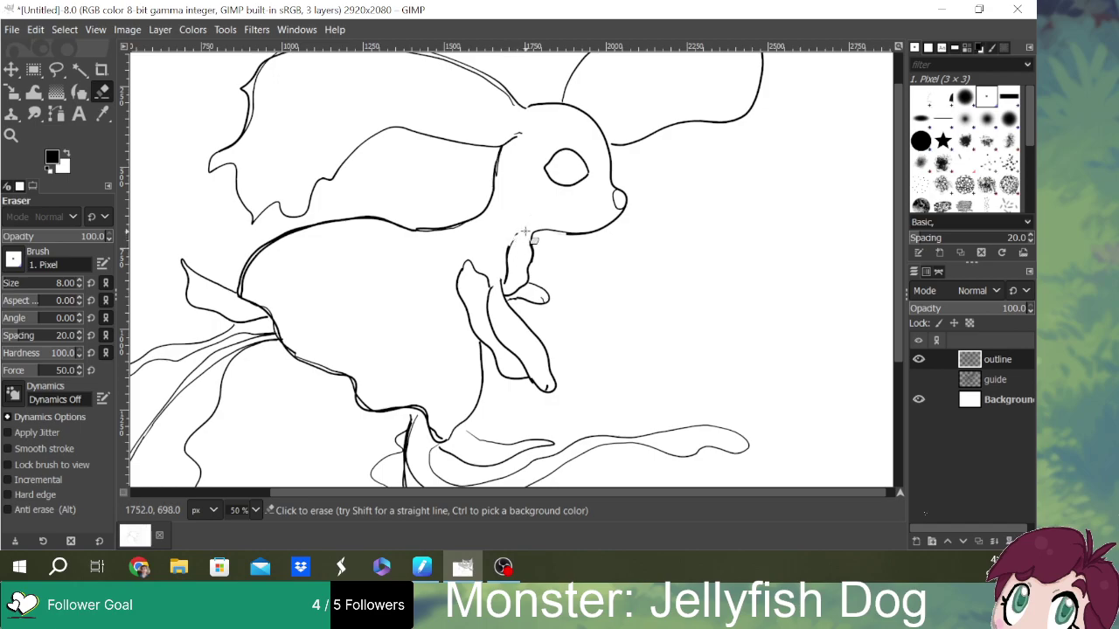
{"action": "left_click", "coordinate": [80, 92]}
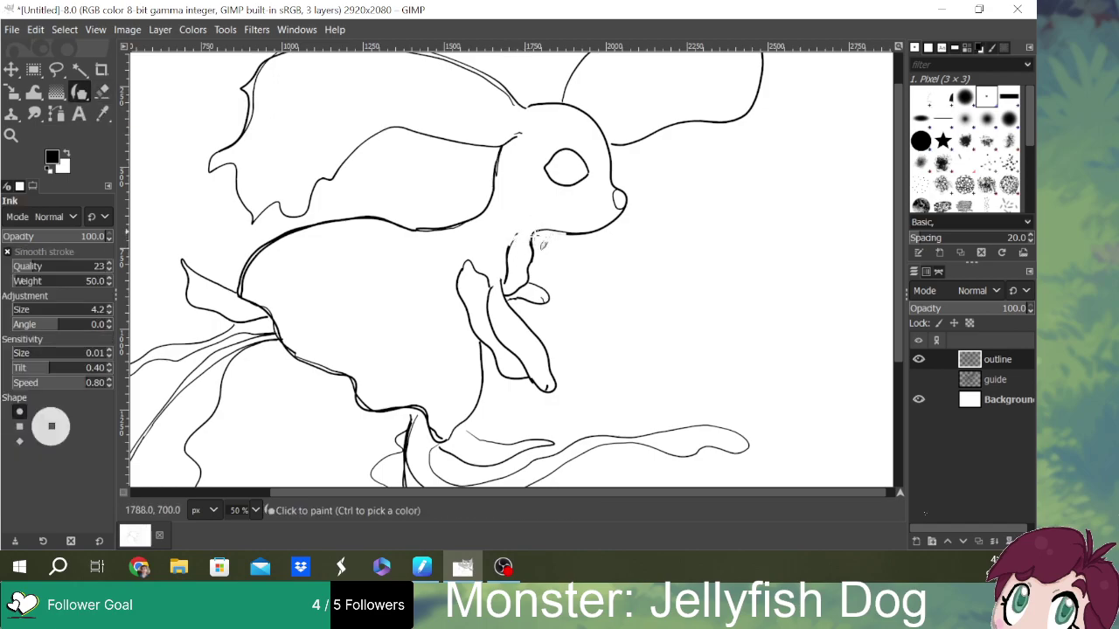
{"action": "mouse_move", "coordinate": [532, 229]}
{"action": "left_mouse_down"}
{"action": "mouse_move", "coordinate": [506, 256]}
{"action": "mouse_move", "coordinate": [529, 284]}
{"action": "left_mouse_up"}
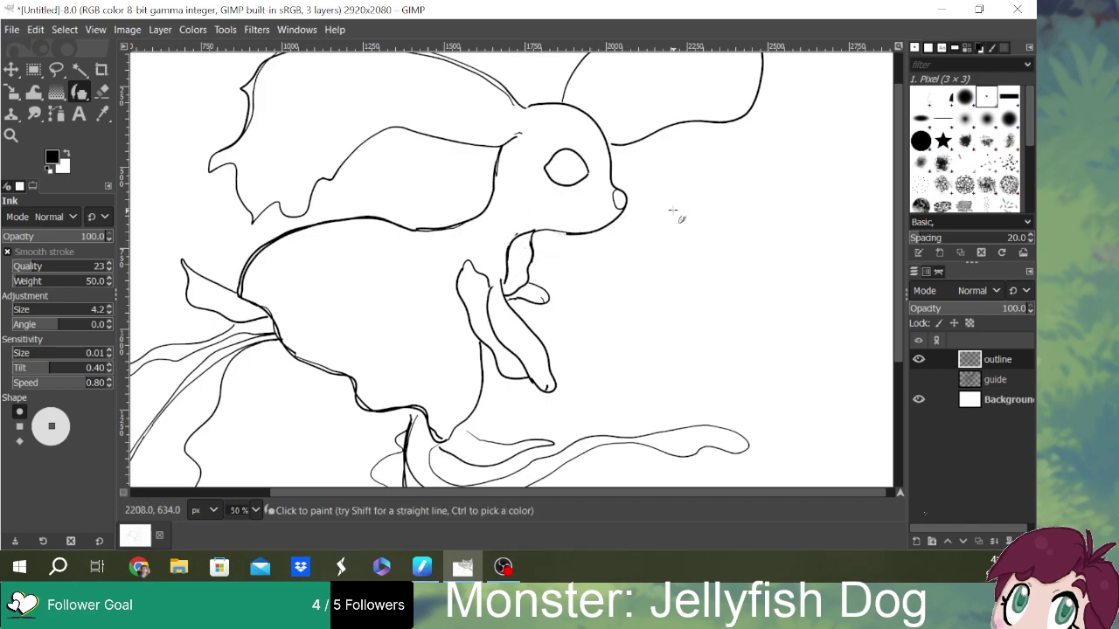
- Ink wavy tentacle strands trailing from the bell's lower edge and thicken the small pointed hind leg under the belly
{"action": "scroll", "coordinate": [897, 230], "scroll_direction": "up", "scroll_amount": 3}
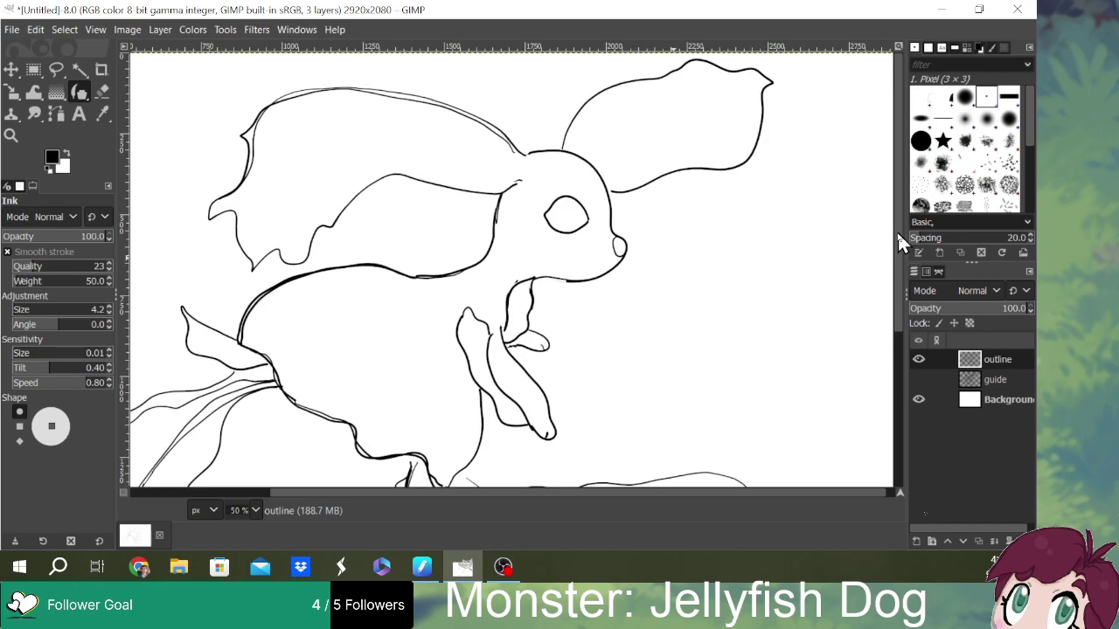
{"action": "left_click_drag", "start_coordinate": [897, 242], "coordinate": [902, 237]}
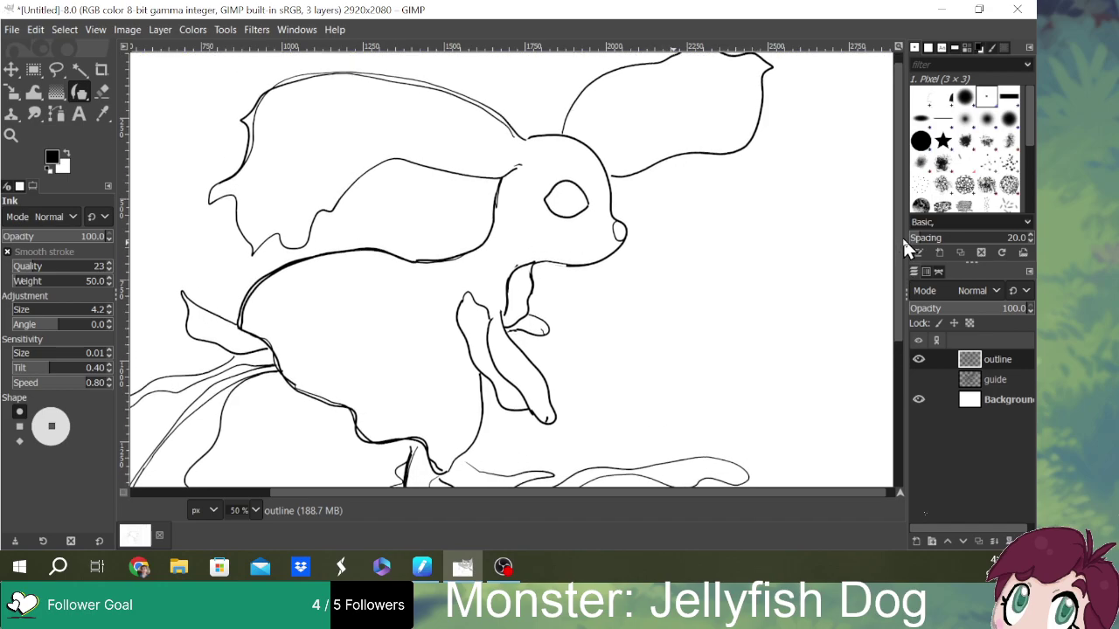
{"action": "left_click_drag", "start_coordinate": [897, 200], "coordinate": [893, 324]}
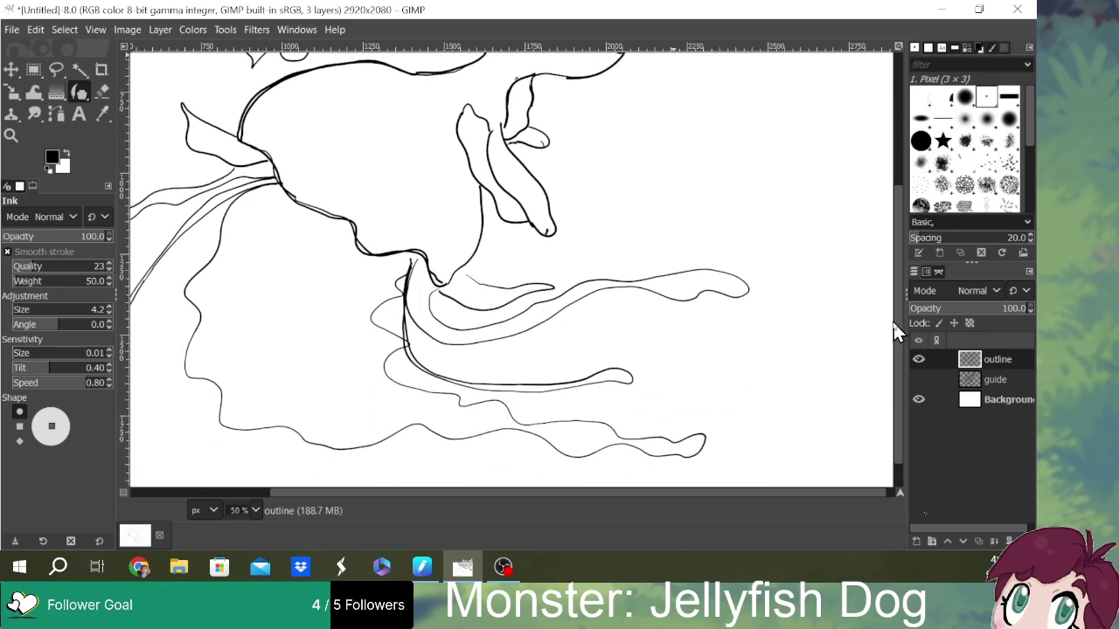
{"action": "mouse_move", "coordinate": [281, 189]}
{"action": "left_mouse_down"}
{"action": "mouse_move", "coordinate": [292, 206]}
{"action": "mouse_move", "coordinate": [242, 236]}
{"action": "mouse_move", "coordinate": [229, 290]}
{"action": "mouse_move", "coordinate": [224, 372]}
{"action": "mouse_move", "coordinate": [266, 424]}
{"action": "mouse_move", "coordinate": [335, 436]}
{"action": "mouse_move", "coordinate": [551, 431]}
{"action": "mouse_move", "coordinate": [583, 454]}
{"action": "mouse_move", "coordinate": [704, 452]}
{"action": "left_mouse_up"}
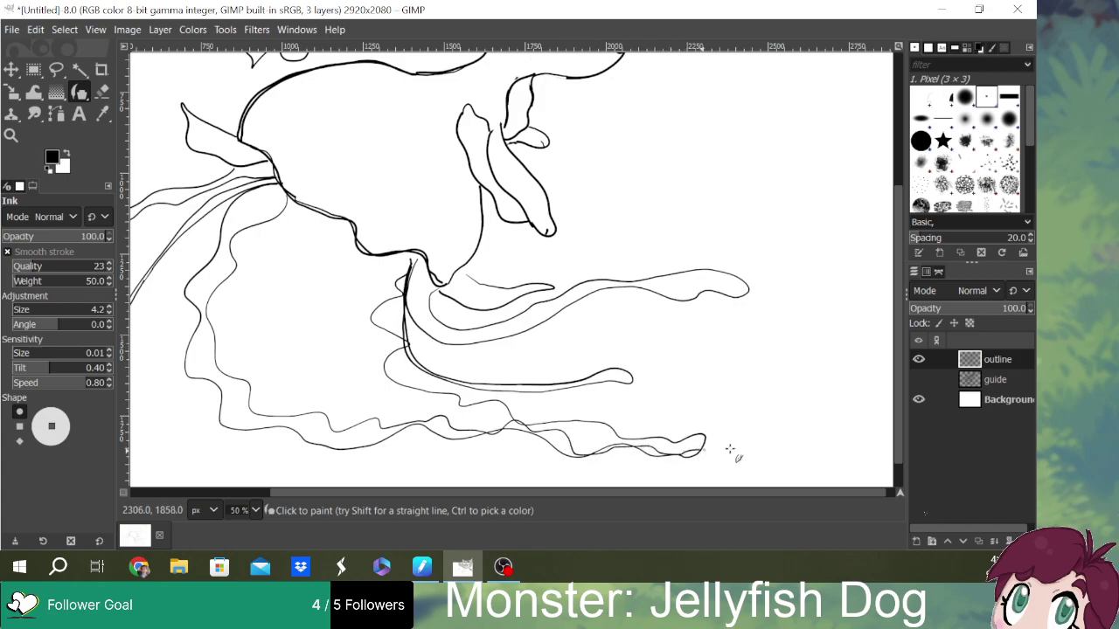
{"action": "mouse_move", "coordinate": [301, 204]}
{"action": "left_mouse_down"}
{"action": "mouse_move", "coordinate": [299, 261]}
{"action": "mouse_move", "coordinate": [252, 273]}
{"action": "mouse_move", "coordinate": [262, 286]}
{"action": "mouse_move", "coordinate": [231, 318]}
{"action": "mouse_move", "coordinate": [277, 400]}
{"action": "mouse_move", "coordinate": [457, 401]}
{"action": "mouse_move", "coordinate": [595, 444]}
{"action": "mouse_move", "coordinate": [707, 443]}
{"action": "left_mouse_up"}
{"action": "mouse_move", "coordinate": [339, 220]}
{"action": "left_mouse_down"}
{"action": "mouse_move", "coordinate": [327, 265]}
{"action": "mouse_move", "coordinate": [296, 289]}
{"action": "mouse_move", "coordinate": [285, 346]}
{"action": "mouse_move", "coordinate": [296, 365]}
{"action": "mouse_move", "coordinate": [464, 388]}
{"action": "mouse_move", "coordinate": [523, 407]}
{"action": "mouse_move", "coordinate": [571, 398]}
{"action": "mouse_move", "coordinate": [699, 426]}
{"action": "left_mouse_up"}
{"action": "mouse_move", "coordinate": [384, 262]}
{"action": "left_mouse_down"}
{"action": "mouse_move", "coordinate": [353, 273]}
{"action": "mouse_move", "coordinate": [359, 303]}
{"action": "mouse_move", "coordinate": [354, 324]}
{"action": "mouse_move", "coordinate": [331, 327]}
{"action": "mouse_move", "coordinate": [334, 354]}
{"action": "mouse_move", "coordinate": [415, 392]}
{"action": "left_mouse_up"}
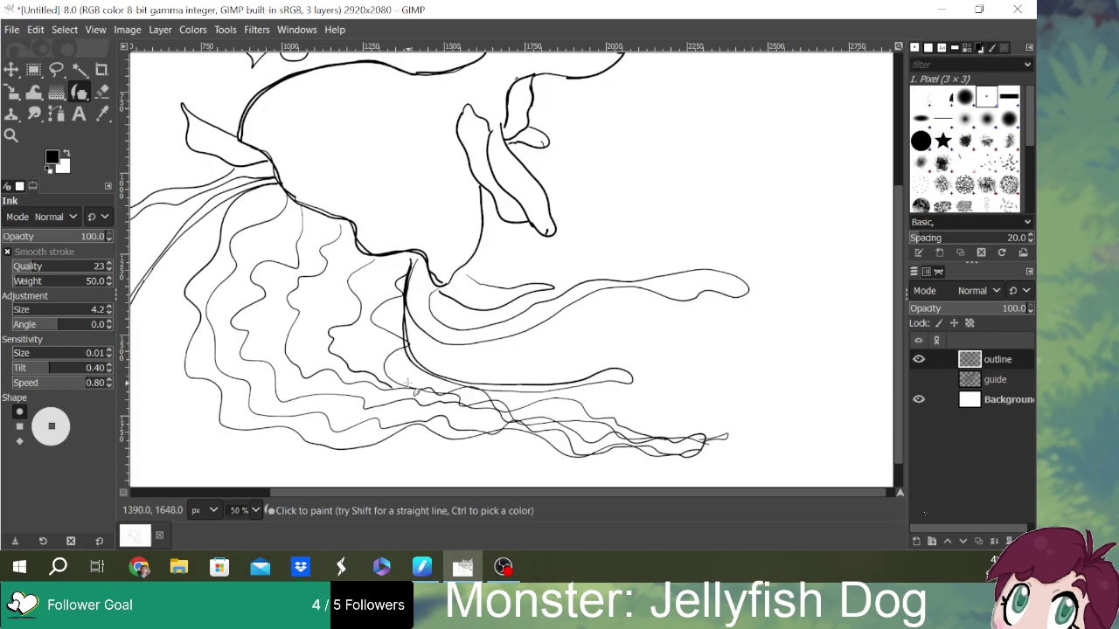
{"action": "mouse_move", "coordinate": [406, 260]}
{"action": "left_mouse_down"}
{"action": "mouse_move", "coordinate": [365, 336]}
{"action": "mouse_move", "coordinate": [381, 371]}
{"action": "mouse_move", "coordinate": [441, 394]}
{"action": "left_mouse_up"}
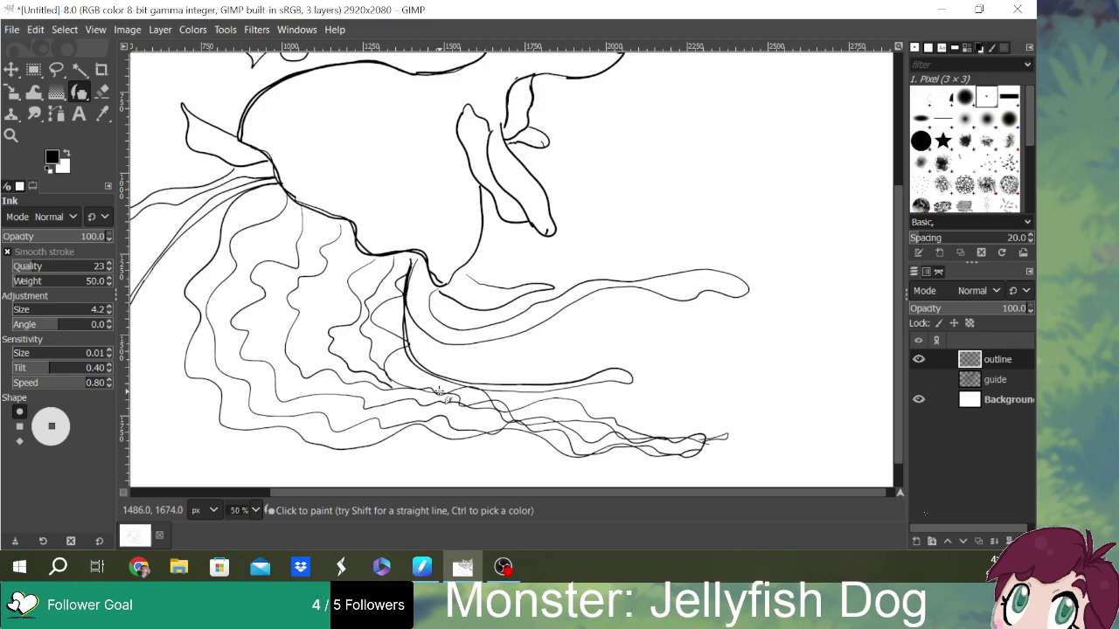
{"action": "left_click_drag", "start_coordinate": [900, 255], "coordinate": [915, 184]}
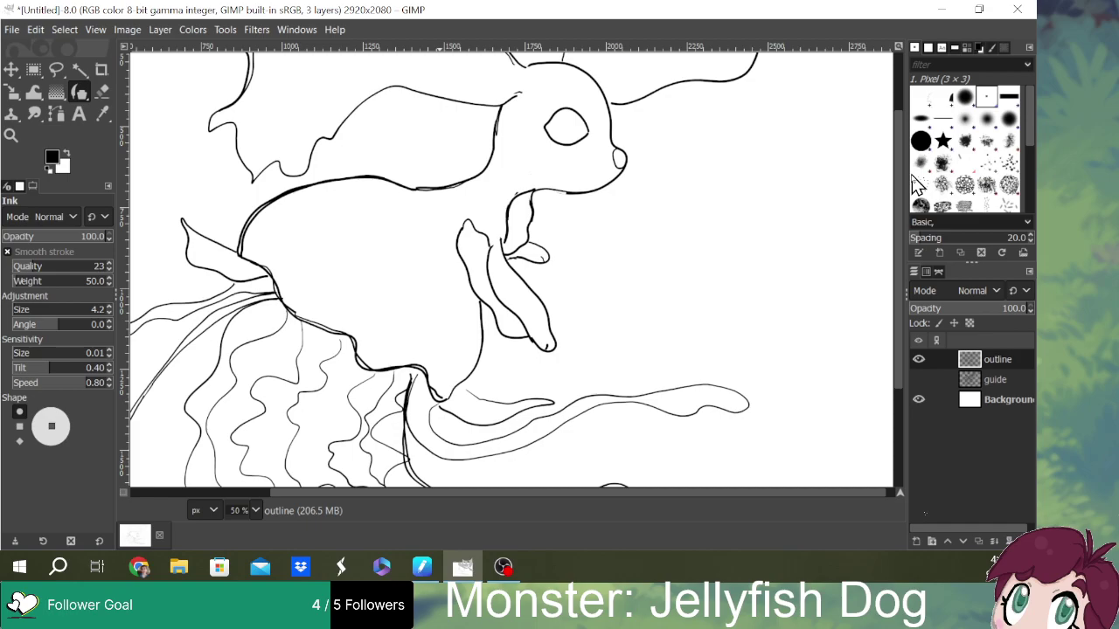
{"action": "mouse_move", "coordinate": [456, 381]}
{"action": "left_mouse_down"}
{"action": "mouse_move", "coordinate": [496, 412]}
{"action": "mouse_move", "coordinate": [561, 416]}
{"action": "mouse_move", "coordinate": [467, 428]}
{"action": "mouse_move", "coordinate": [439, 407]}
{"action": "left_mouse_up"}
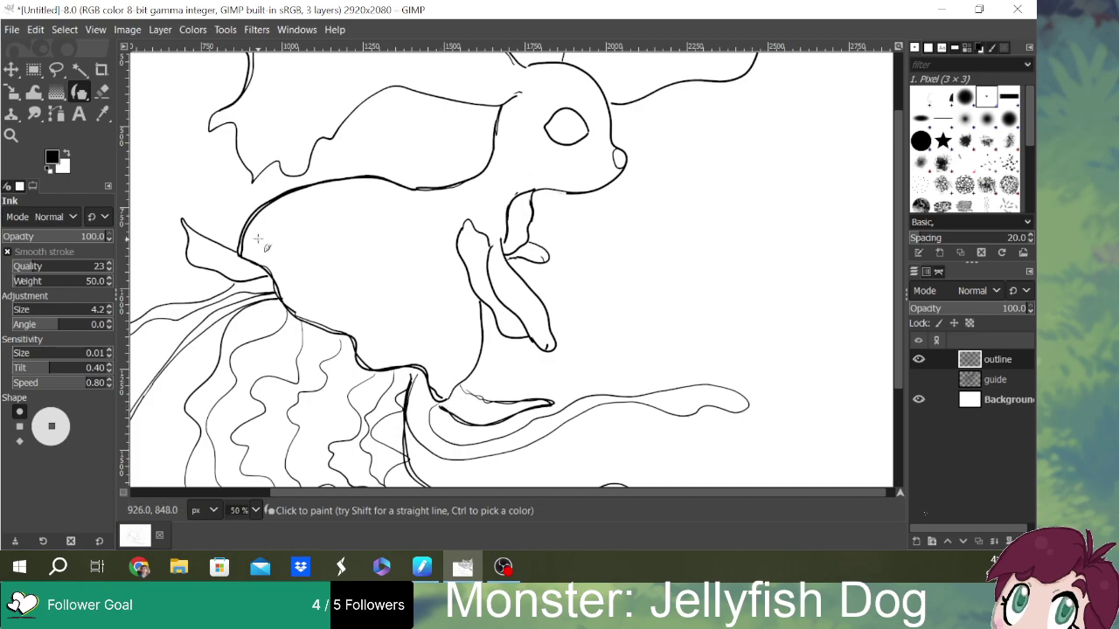
- Erase the doubled ink lines along the near ear's upper edge and rear tip with the size 8 eraser
{"action": "left_click_drag", "start_coordinate": [895, 218], "coordinate": [905, 181]}
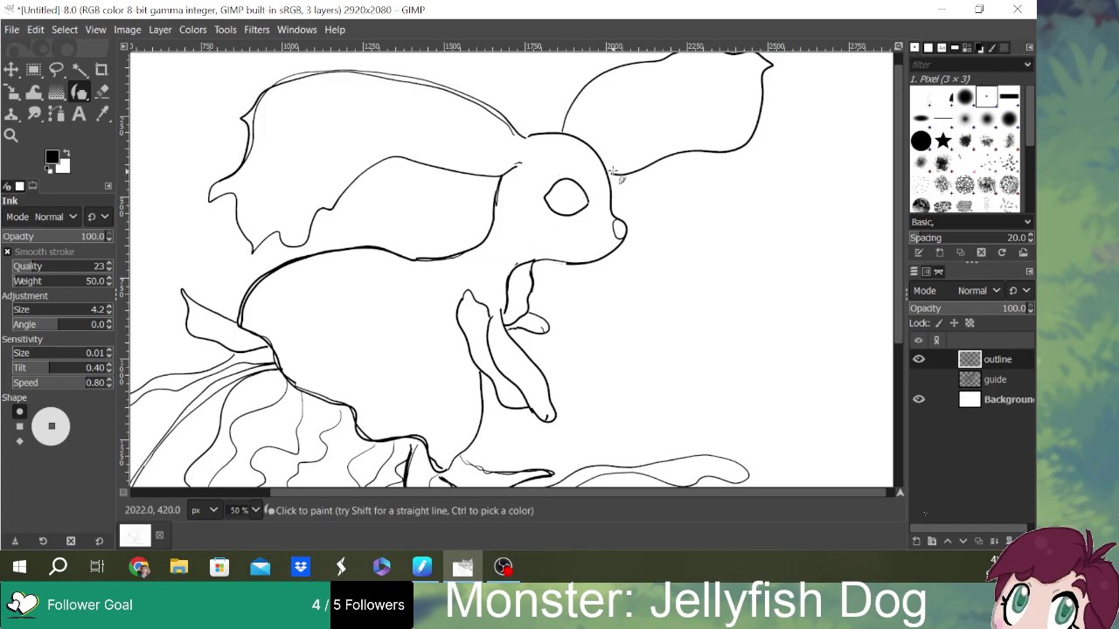
{"action": "left_click", "coordinate": [102, 91]}
{"action": "mouse_move", "coordinate": [521, 145]}
{"action": "left_mouse_down"}
{"action": "mouse_move", "coordinate": [458, 97]}
{"action": "mouse_move", "coordinate": [414, 87]}
{"action": "mouse_move", "coordinate": [428, 85]}
{"action": "mouse_move", "coordinate": [344, 73]}
{"action": "mouse_move", "coordinate": [447, 116]}
{"action": "mouse_move", "coordinate": [441, 96]}
{"action": "mouse_move", "coordinate": [456, 97]}
{"action": "mouse_move", "coordinate": [450, 91]}
{"action": "mouse_move", "coordinate": [498, 120]}
{"action": "left_mouse_up"}
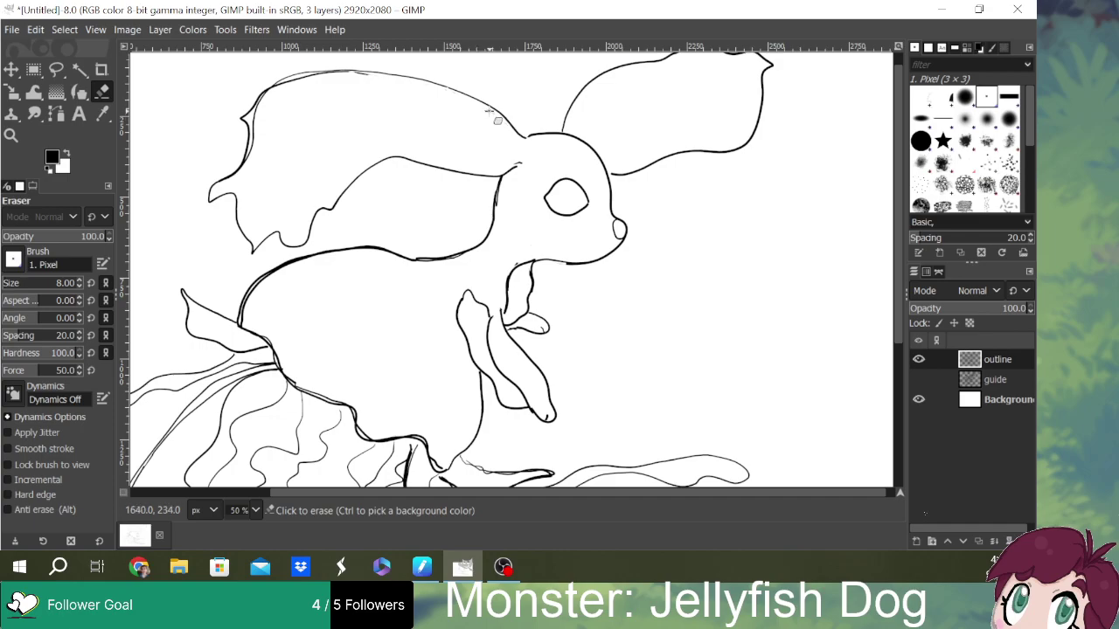
{"action": "left_click_drag", "start_coordinate": [385, 89], "coordinate": [361, 84]}
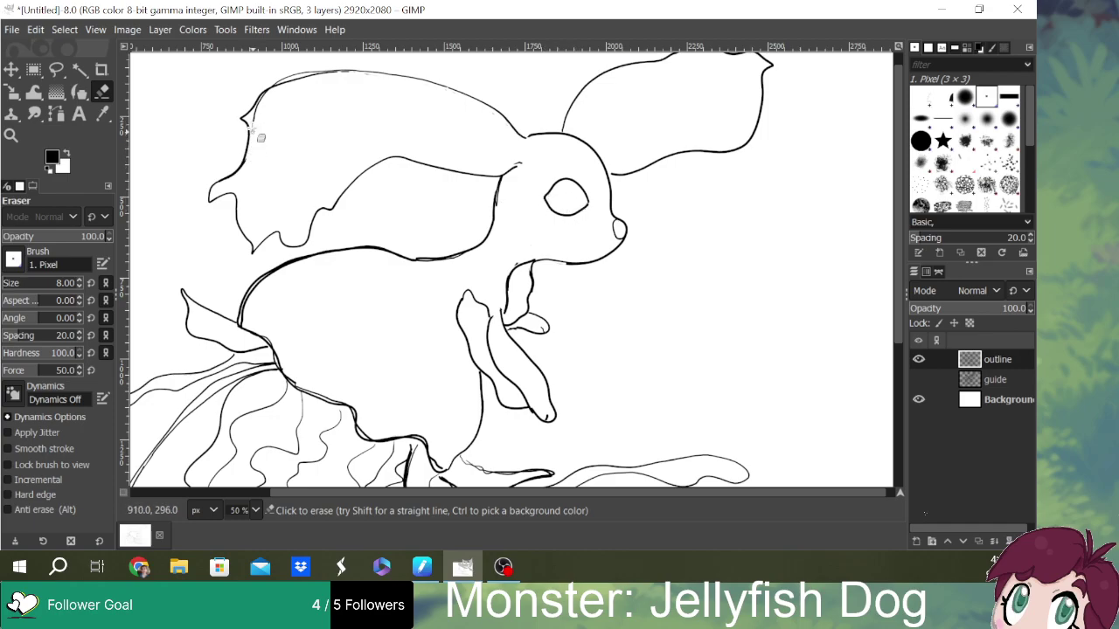
{"action": "left_click_drag", "start_coordinate": [260, 100], "coordinate": [267, 103]}
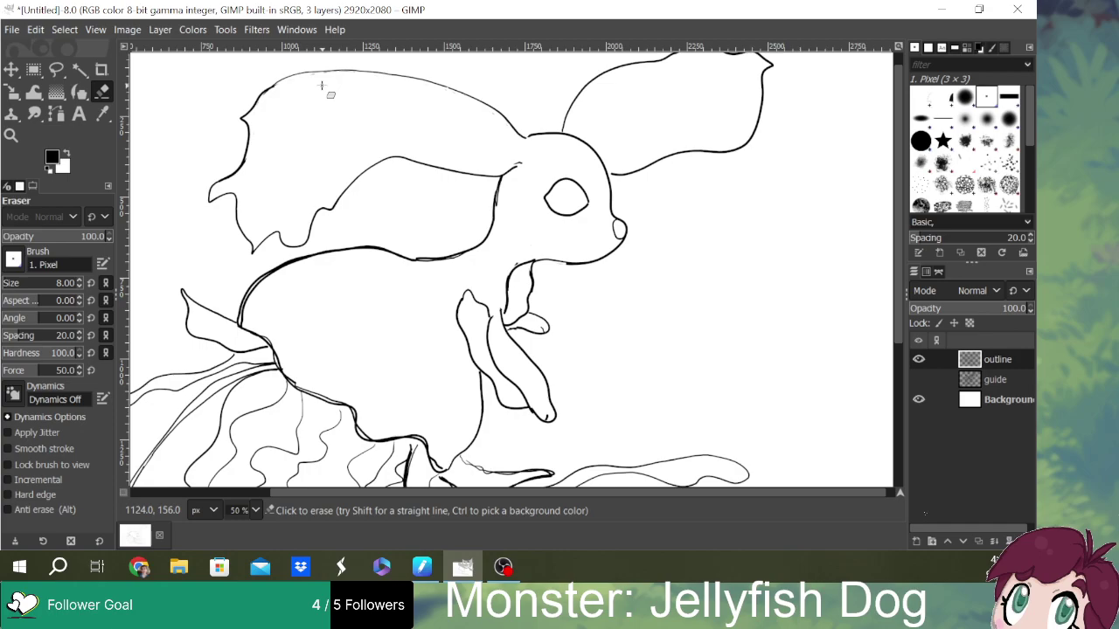
- Set the ink size to 5.6 and draw curved, tapering panel lines across the bell from its lower edge
{"action": "left_click", "coordinate": [85, 91]}
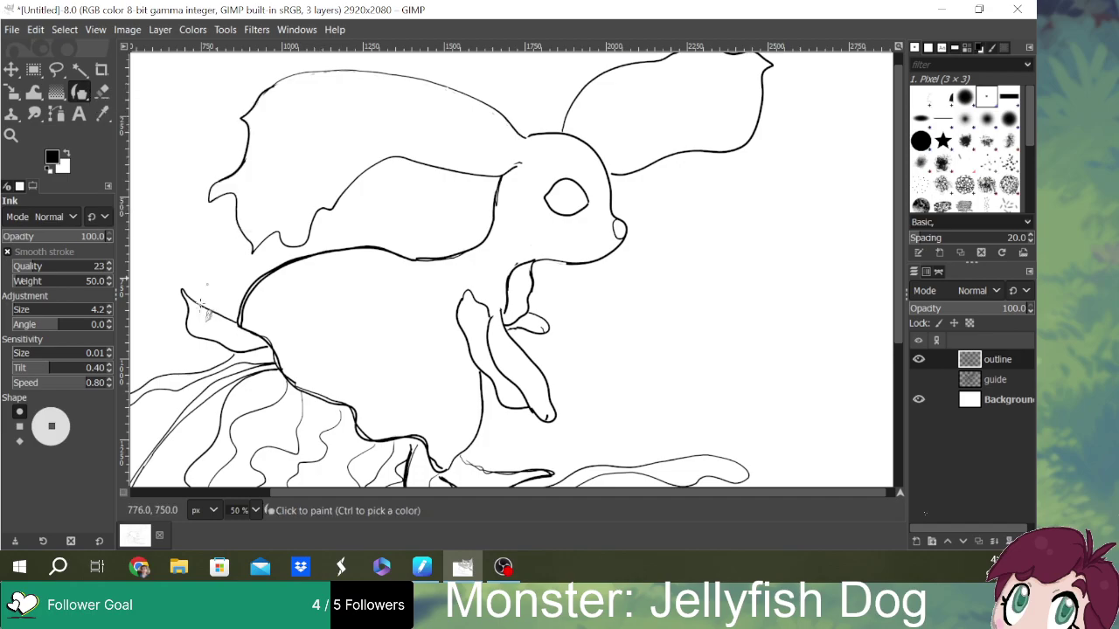
{"action": "left_click", "coordinate": [13, 313]}
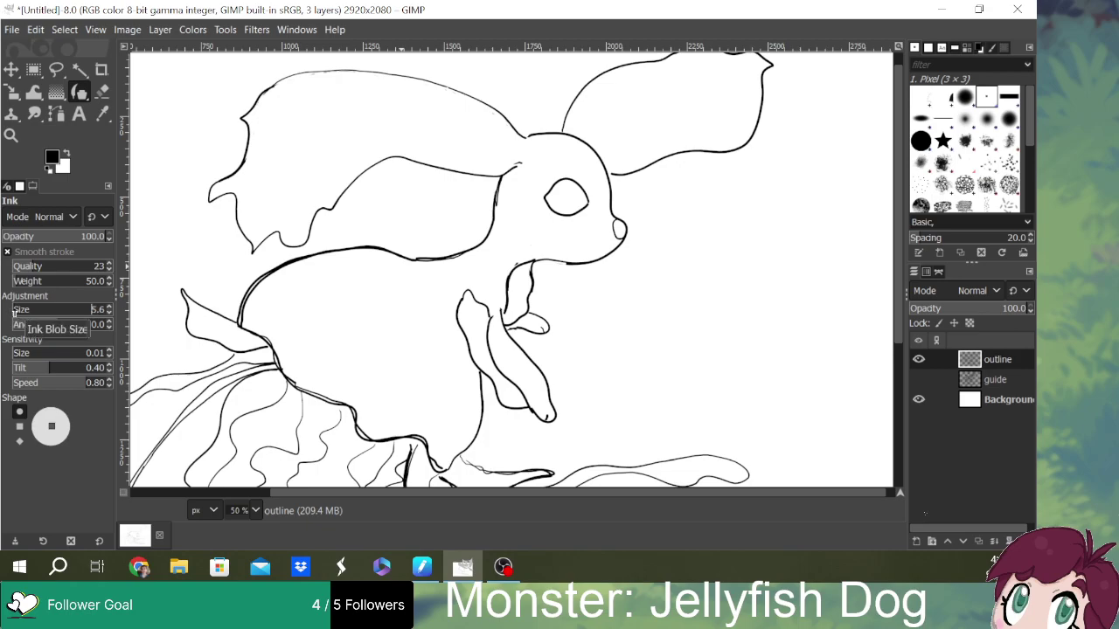
{"action": "left_click_drag", "start_coordinate": [14, 313], "coordinate": [14, 313]}
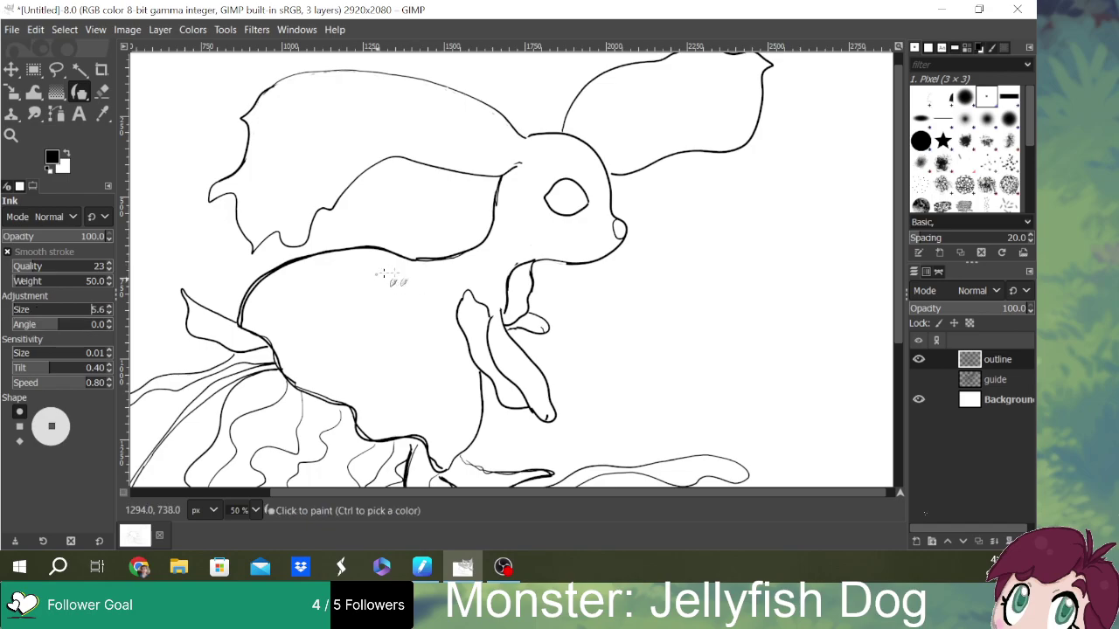
{"action": "mouse_move", "coordinate": [381, 266]}
{"action": "left_mouse_down"}
{"action": "mouse_move", "coordinate": [310, 285]}
{"action": "mouse_move", "coordinate": [276, 354]}
{"action": "mouse_move", "coordinate": [373, 270]}
{"action": "mouse_move", "coordinate": [433, 268]}
{"action": "left_mouse_up"}
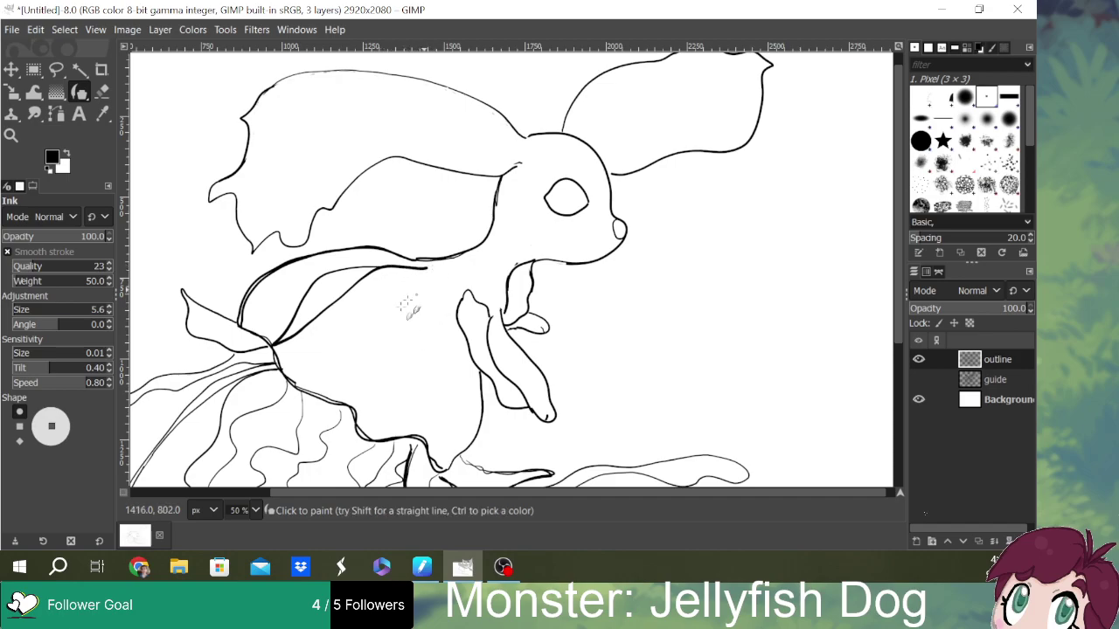
{"action": "mouse_move", "coordinate": [427, 286]}
{"action": "left_mouse_down"}
{"action": "mouse_move", "coordinate": [369, 352]}
{"action": "mouse_move", "coordinate": [349, 390]}
{"action": "mouse_move", "coordinate": [353, 413]}
{"action": "mouse_move", "coordinate": [424, 347]}
{"action": "mouse_move", "coordinate": [436, 280]}
{"action": "left_mouse_up"}
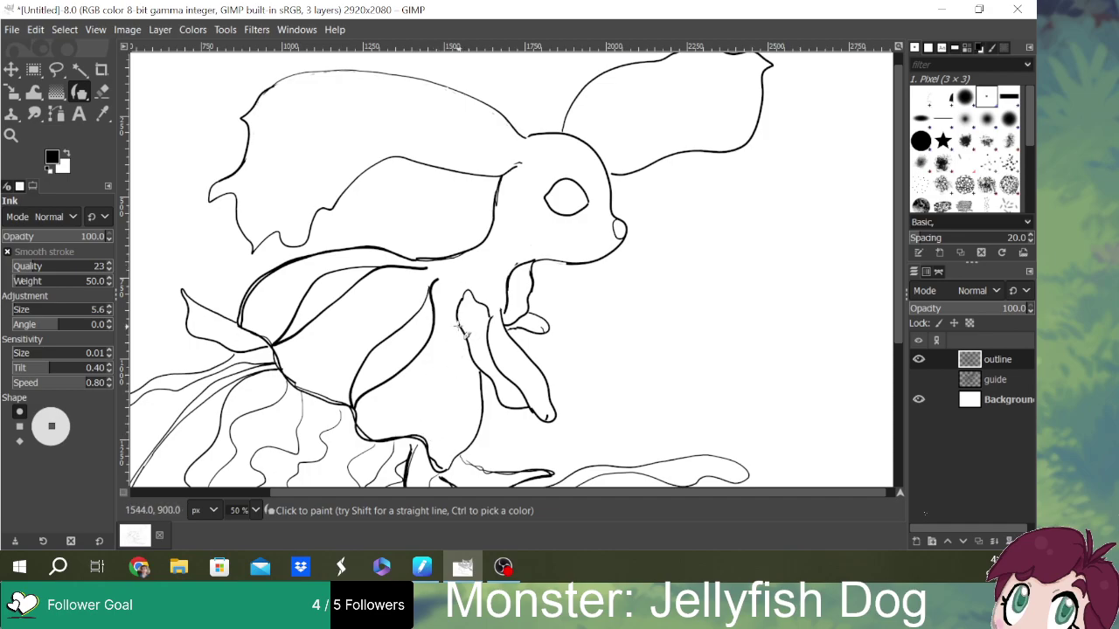
{"action": "left_click_drag", "start_coordinate": [455, 337], "coordinate": [423, 430]}
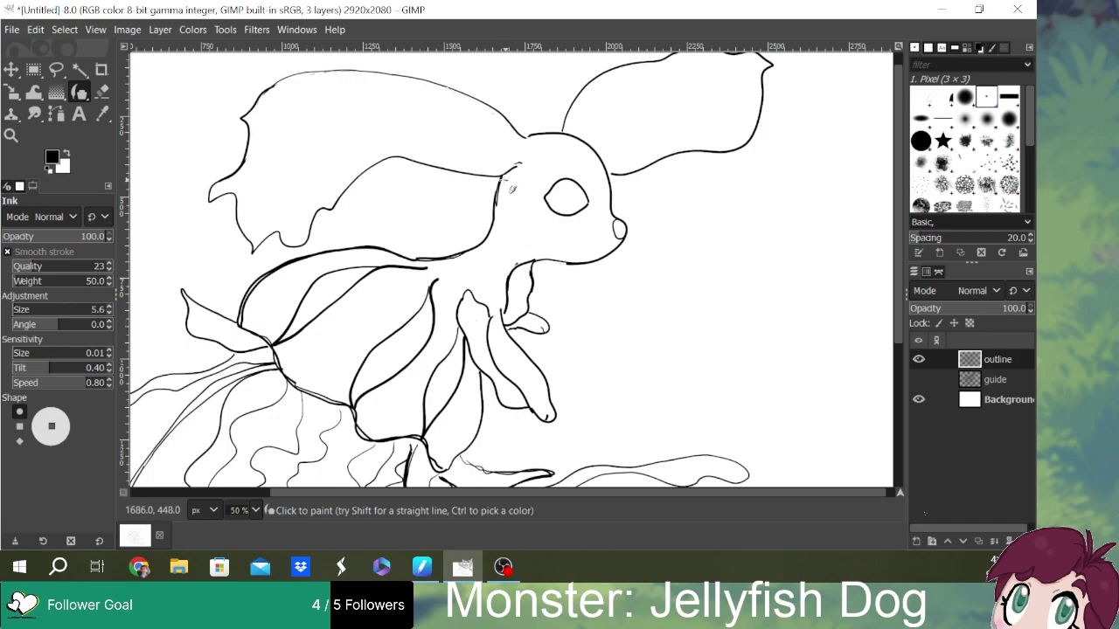
- Thicken the outline of the neck and upper back, the forehead, the nose and the chest tuft with size 5.6 ink
{"action": "mouse_move", "coordinate": [500, 174]}
{"action": "left_mouse_down"}
{"action": "mouse_move", "coordinate": [474, 253]}
{"action": "mouse_move", "coordinate": [425, 259]}
{"action": "mouse_move", "coordinate": [362, 259]}
{"action": "left_mouse_up"}
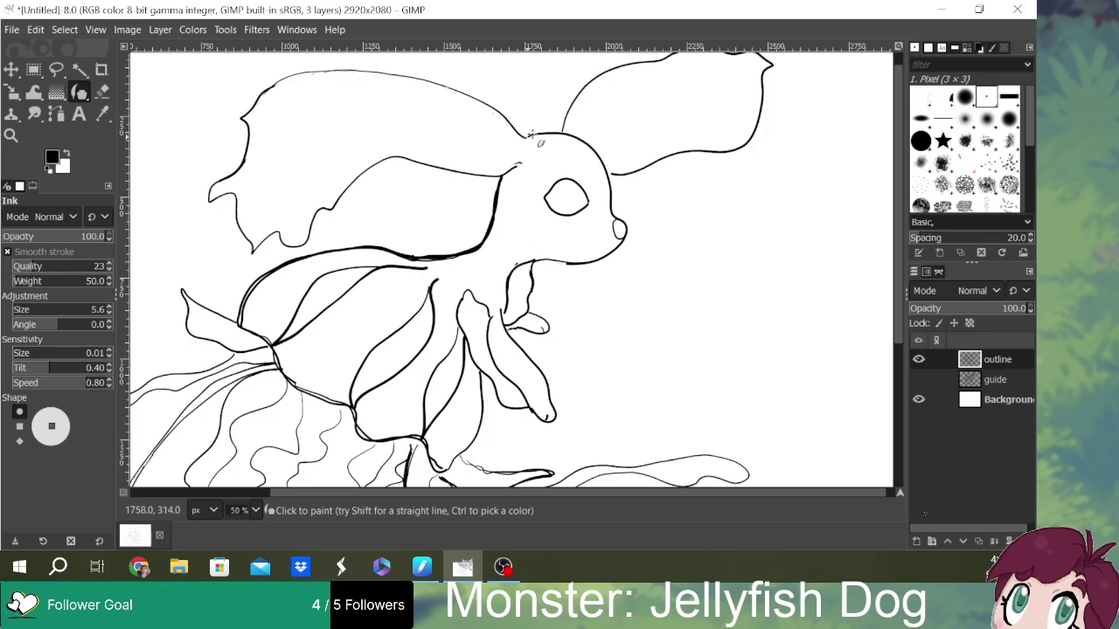
{"action": "mouse_move", "coordinate": [560, 140]}
{"action": "left_mouse_down"}
{"action": "mouse_move", "coordinate": [612, 170]}
{"action": "mouse_move", "coordinate": [636, 245]}
{"action": "mouse_move", "coordinate": [619, 220]}
{"action": "mouse_move", "coordinate": [635, 230]}
{"action": "left_mouse_up"}
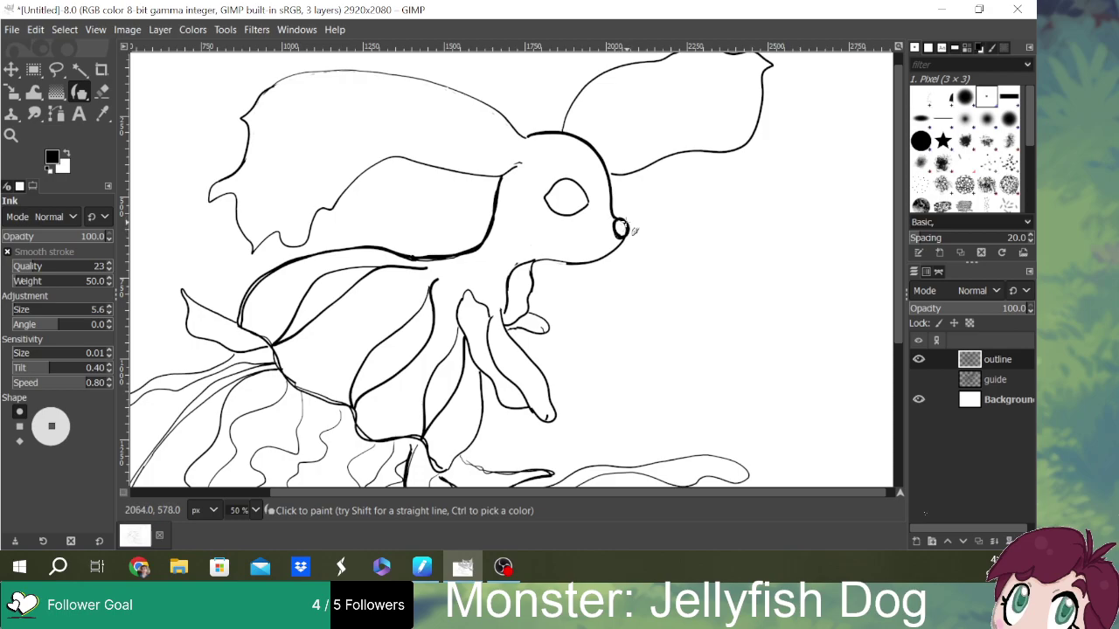
{"action": "mouse_move", "coordinate": [589, 270]}
{"action": "left_mouse_down"}
{"action": "mouse_move", "coordinate": [534, 262]}
{"action": "mouse_move", "coordinate": [512, 323]}
{"action": "left_mouse_up"}
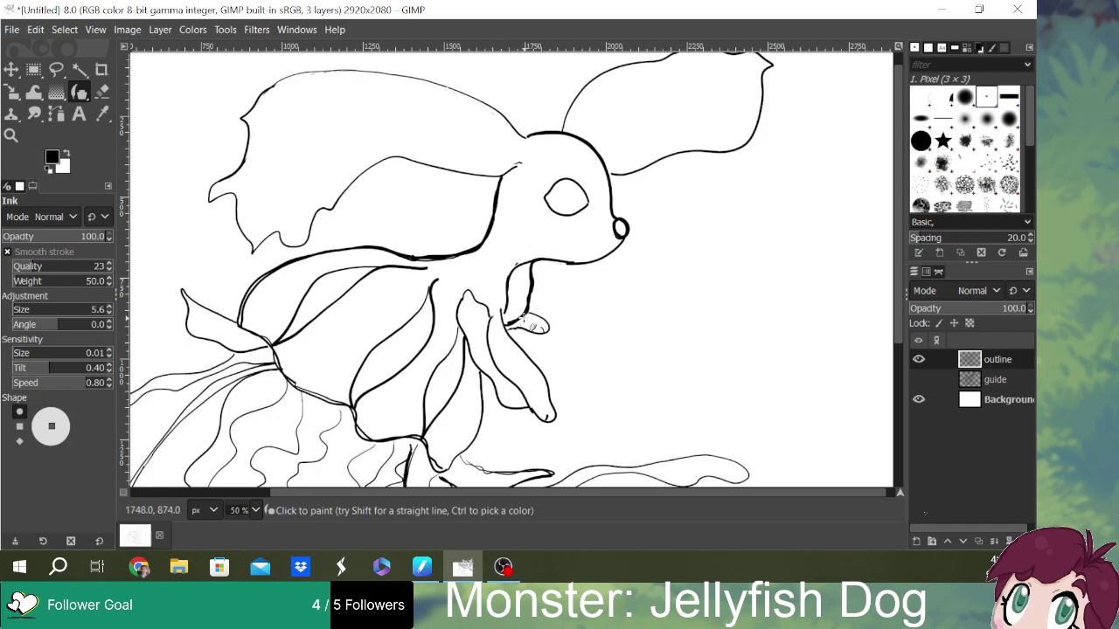
- Retrace the near ear's whole outline with a thicker ink line
{"action": "mouse_move", "coordinate": [903, 244]}
{"action": "left_mouse_down"}
{"action": "mouse_move", "coordinate": [896, 302]}
{"action": "mouse_move", "coordinate": [900, 216]}
{"action": "left_mouse_up"}
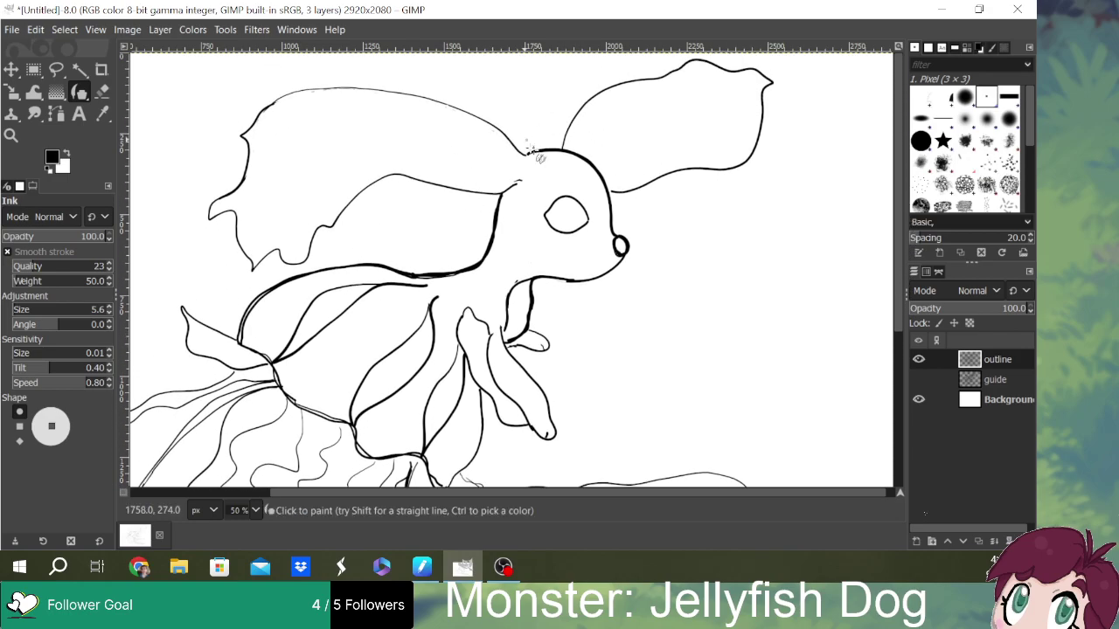
{"action": "mouse_move", "coordinate": [525, 154]}
{"action": "left_mouse_down"}
{"action": "mouse_move", "coordinate": [497, 123]}
{"action": "mouse_move", "coordinate": [422, 82]}
{"action": "mouse_move", "coordinate": [288, 90]}
{"action": "mouse_move", "coordinate": [262, 106]}
{"action": "mouse_move", "coordinate": [247, 166]}
{"action": "mouse_move", "coordinate": [209, 217]}
{"action": "mouse_move", "coordinate": [234, 212]}
{"action": "mouse_move", "coordinate": [253, 264]}
{"action": "mouse_move", "coordinate": [274, 252]}
{"action": "mouse_move", "coordinate": [302, 268]}
{"action": "mouse_move", "coordinate": [320, 225]}
{"action": "mouse_move", "coordinate": [390, 173]}
{"action": "mouse_move", "coordinate": [474, 184]}
{"action": "mouse_move", "coordinate": [449, 186]}
{"action": "mouse_move", "coordinate": [462, 190]}
{"action": "mouse_move", "coordinate": [452, 188]}
{"action": "mouse_move", "coordinate": [537, 187]}
{"action": "left_mouse_up"}
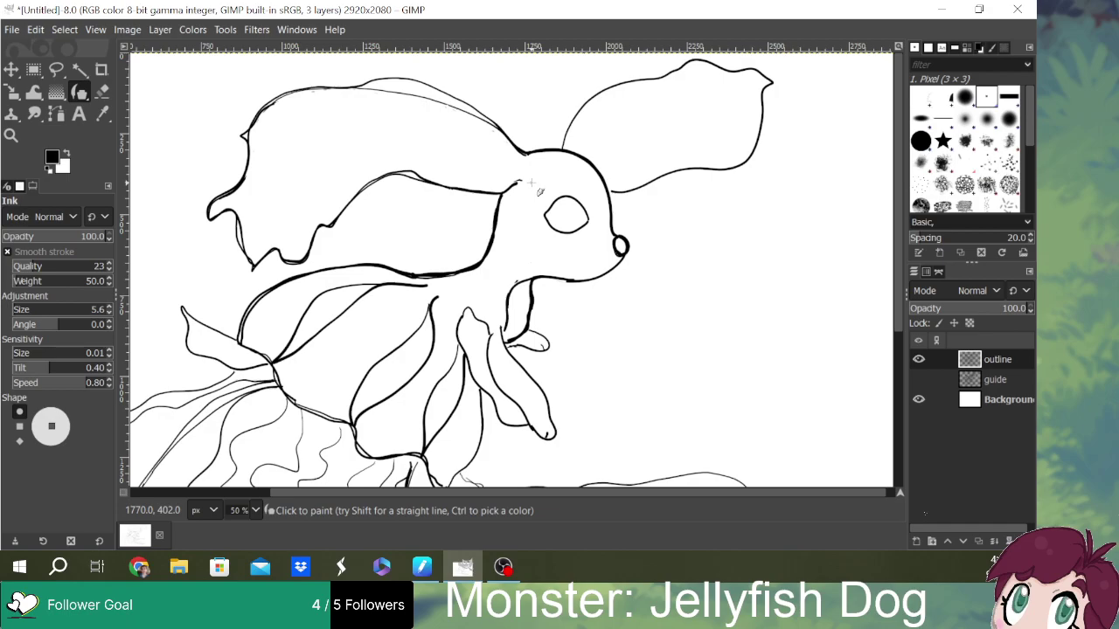
- Erase the large near ear with a size 55 eraser, leaving short stubs where it joins the head
{"action": "left_click", "coordinate": [101, 91]}
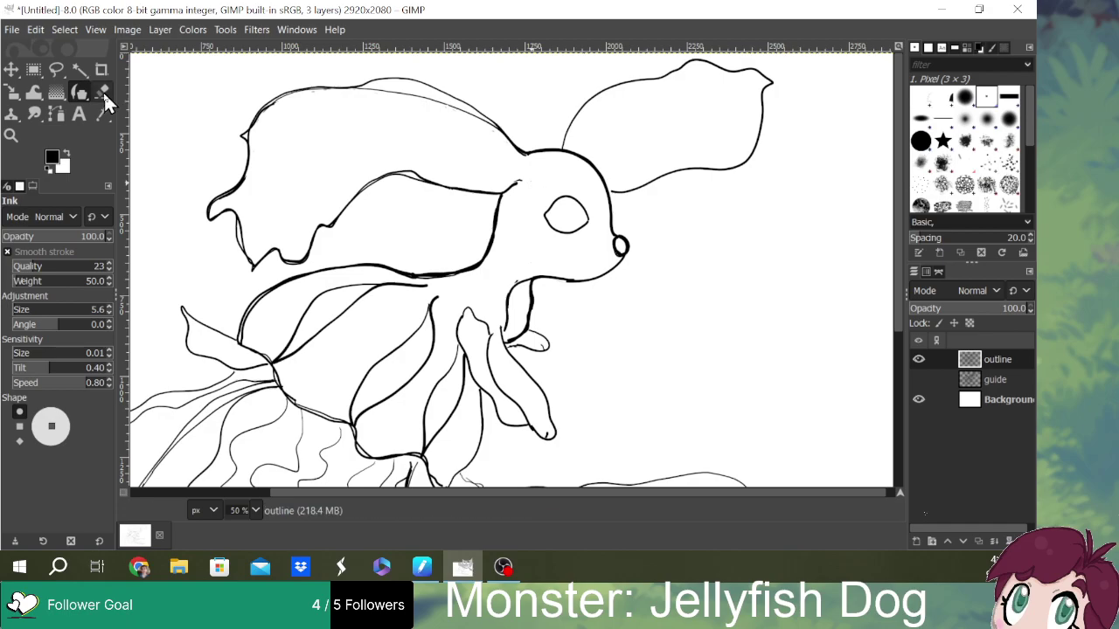
{"action": "left_click_drag", "start_coordinate": [12, 285], "coordinate": [42, 285]}
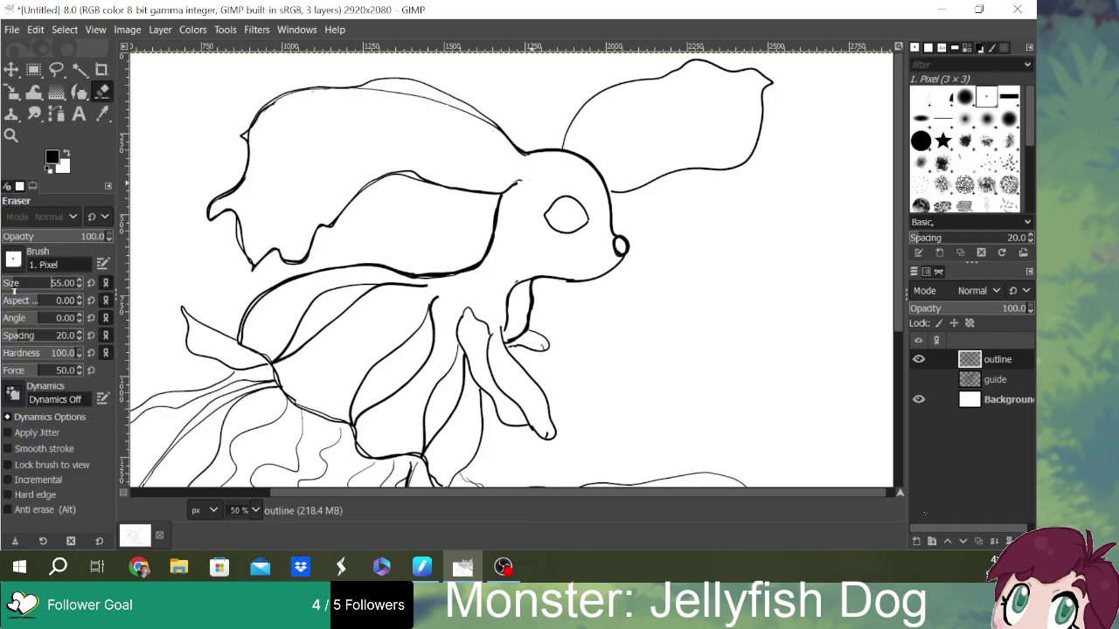
{"action": "mouse_move", "coordinate": [260, 158]}
{"action": "left_mouse_down"}
{"action": "mouse_move", "coordinate": [216, 201]}
{"action": "mouse_move", "coordinate": [225, 193]}
{"action": "mouse_move", "coordinate": [218, 212]}
{"action": "mouse_move", "coordinate": [256, 243]}
{"action": "mouse_move", "coordinate": [253, 256]}
{"action": "mouse_move", "coordinate": [289, 241]}
{"action": "mouse_move", "coordinate": [254, 264]}
{"action": "mouse_move", "coordinate": [233, 242]}
{"action": "mouse_move", "coordinate": [244, 261]}
{"action": "mouse_move", "coordinate": [314, 252]}
{"action": "mouse_move", "coordinate": [317, 229]}
{"action": "mouse_move", "coordinate": [374, 182]}
{"action": "left_mouse_up"}
{"action": "mouse_move", "coordinate": [246, 140]}
{"action": "left_mouse_down"}
{"action": "mouse_move", "coordinate": [250, 119]}
{"action": "mouse_move", "coordinate": [317, 90]}
{"action": "mouse_move", "coordinate": [423, 84]}
{"action": "mouse_move", "coordinate": [462, 99]}
{"action": "mouse_move", "coordinate": [429, 105]}
{"action": "mouse_move", "coordinate": [392, 175]}
{"action": "mouse_move", "coordinate": [367, 185]}
{"action": "mouse_move", "coordinate": [430, 179]}
{"action": "mouse_move", "coordinate": [463, 112]}
{"action": "mouse_move", "coordinate": [491, 115]}
{"action": "mouse_move", "coordinate": [498, 127]}
{"action": "mouse_move", "coordinate": [441, 176]}
{"action": "mouse_move", "coordinate": [486, 186]}
{"action": "mouse_move", "coordinate": [470, 194]}
{"action": "left_mouse_up"}
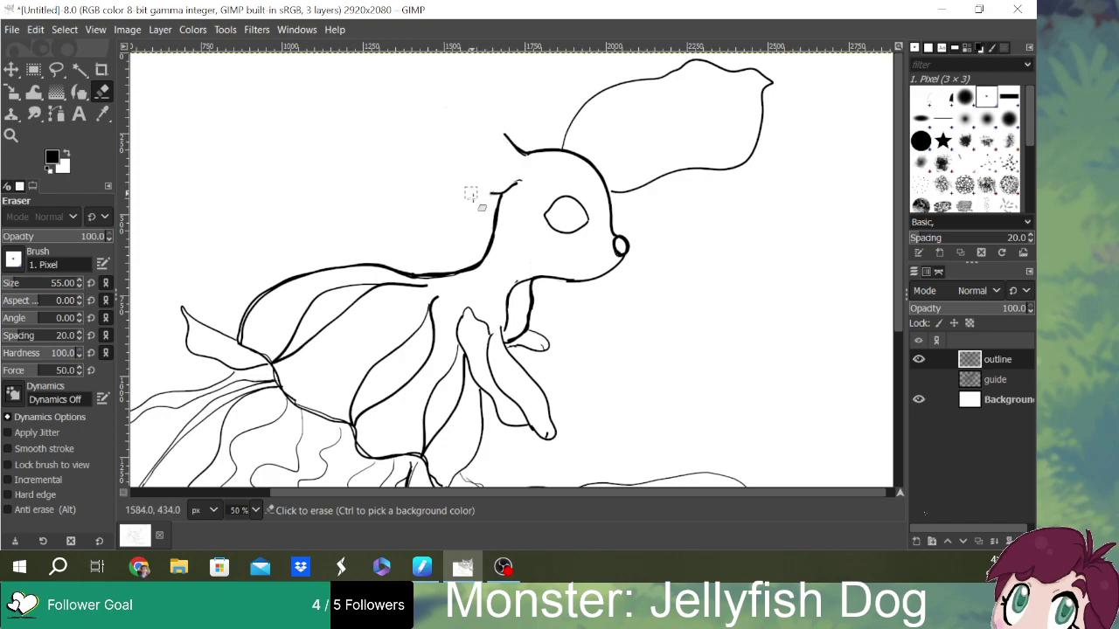
- Ink a smaller, rounded near ear from the head stubs and extend its rear end into a ragged tip
{"action": "left_click", "coordinate": [78, 94]}
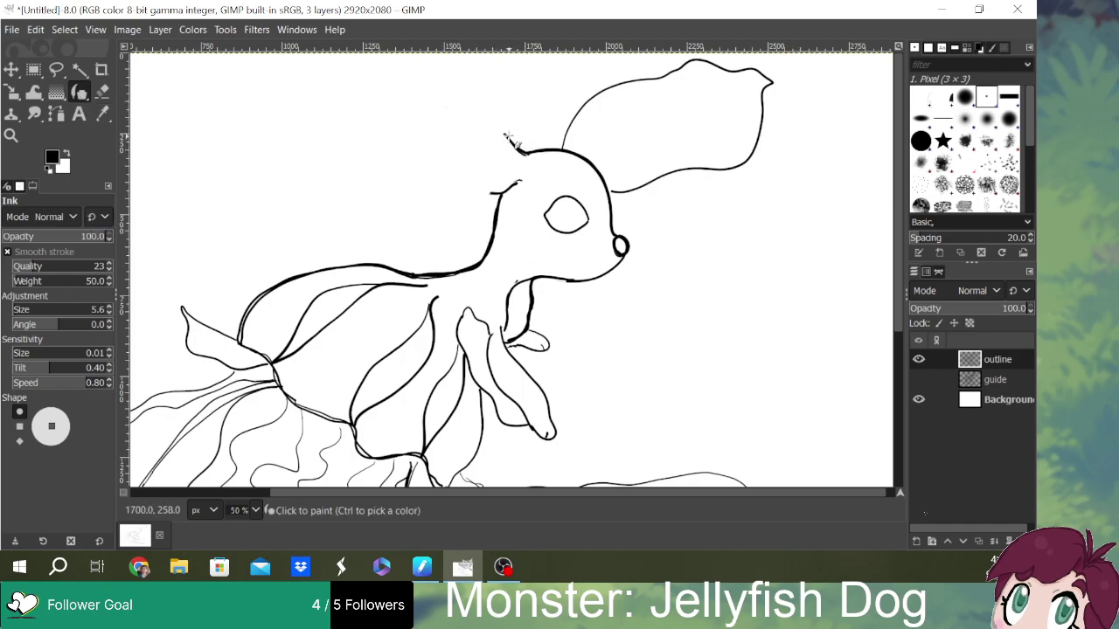
{"action": "mouse_move", "coordinate": [512, 143]}
{"action": "left_mouse_down"}
{"action": "mouse_move", "coordinate": [437, 99]}
{"action": "mouse_move", "coordinate": [369, 104]}
{"action": "mouse_move", "coordinate": [311, 171]}
{"action": "mouse_move", "coordinate": [342, 186]}
{"action": "mouse_move", "coordinate": [342, 204]}
{"action": "mouse_move", "coordinate": [362, 194]}
{"action": "mouse_move", "coordinate": [401, 222]}
{"action": "mouse_move", "coordinate": [521, 190]}
{"action": "left_mouse_up"}
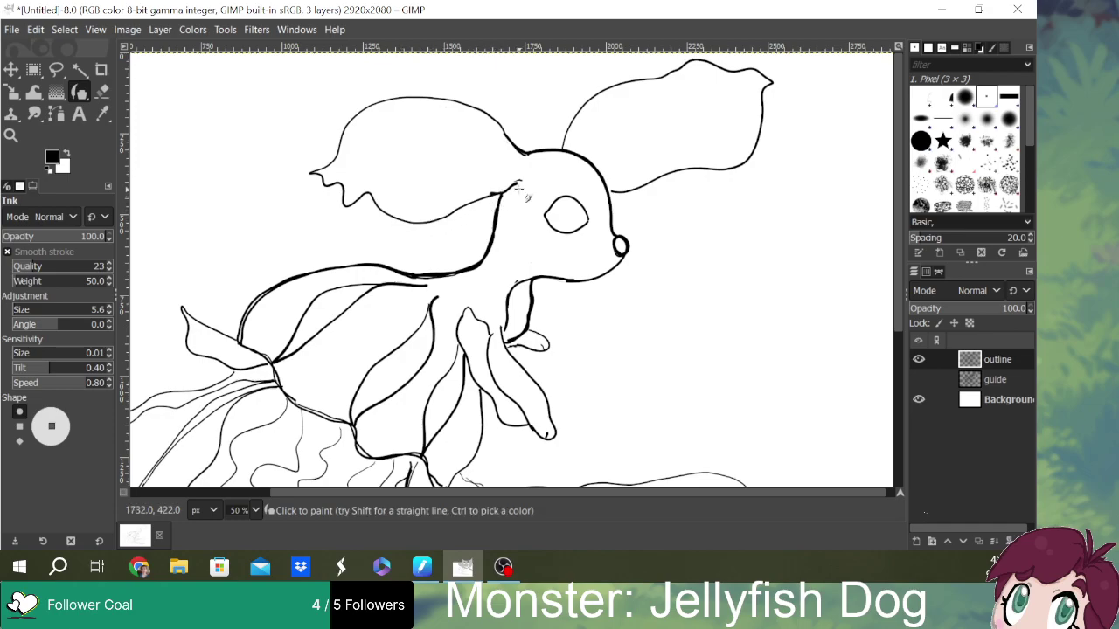
{"action": "mouse_move", "coordinate": [346, 133]}
{"action": "left_mouse_down"}
{"action": "mouse_move", "coordinate": [273, 158]}
{"action": "mouse_move", "coordinate": [298, 162]}
{"action": "mouse_move", "coordinate": [290, 181]}
{"action": "mouse_move", "coordinate": [311, 184]}
{"action": "mouse_move", "coordinate": [309, 213]}
{"action": "mouse_move", "coordinate": [334, 193]}
{"action": "mouse_move", "coordinate": [358, 215]}
{"action": "mouse_move", "coordinate": [354, 205]}
{"action": "mouse_move", "coordinate": [398, 220]}
{"action": "left_mouse_up"}
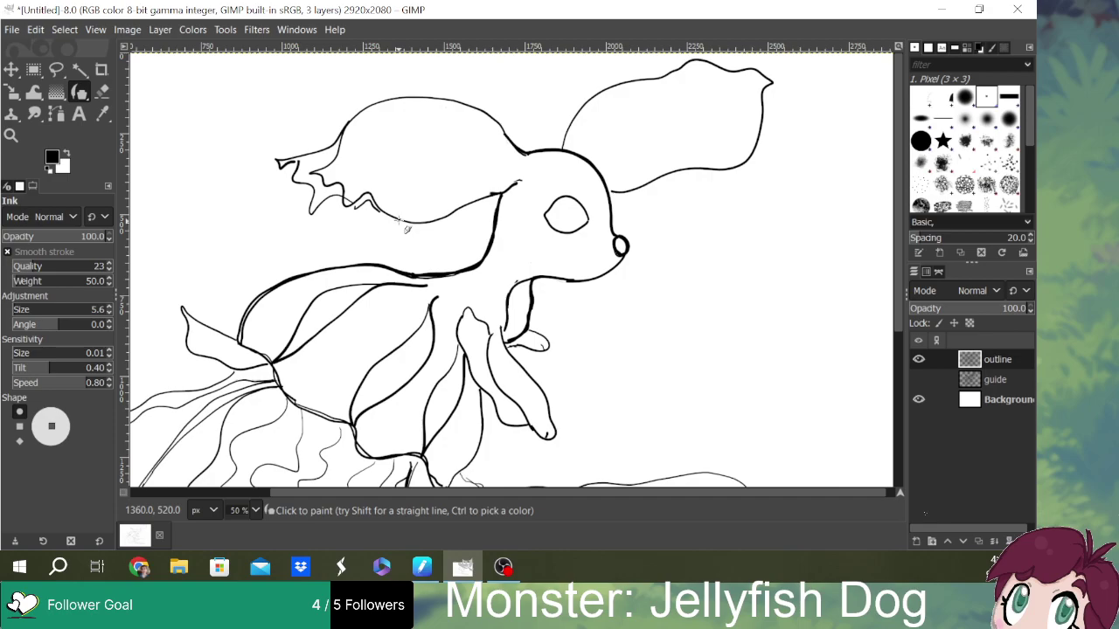
- Erase the inner jagged line inside the near ear's tip and retrace the lower ragged edge in ink
{"action": "key", "text": "shift+e"}
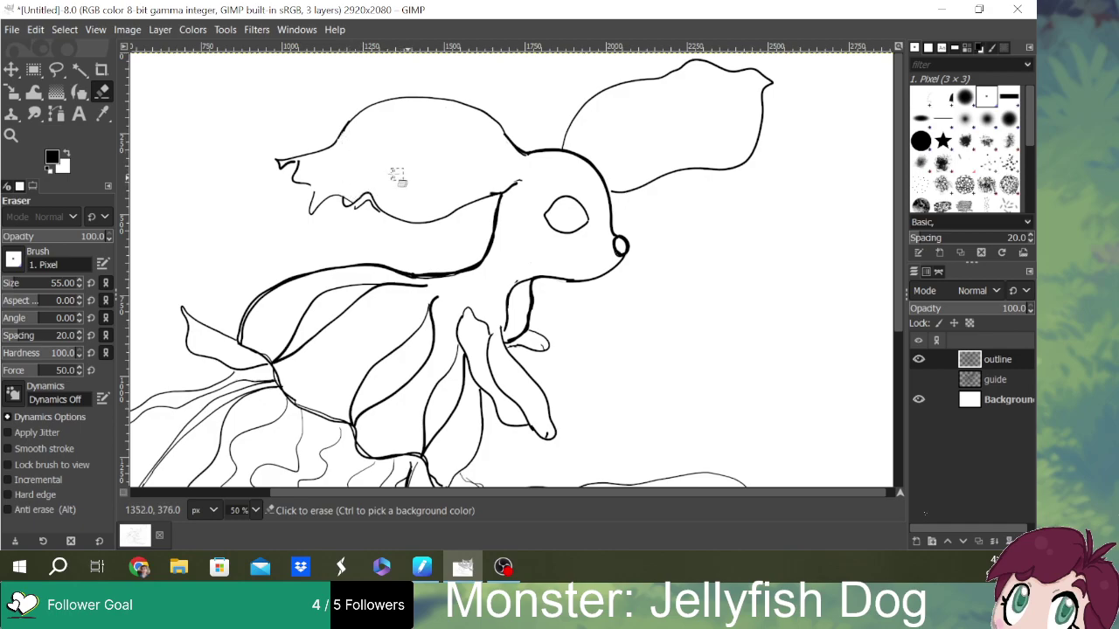
{"action": "left_click", "coordinate": [353, 225]}
{"action": "mouse_move", "coordinate": [354, 225]}
{"action": "left_mouse_down"}
{"action": "mouse_move", "coordinate": [380, 221]}
{"action": "mouse_move", "coordinate": [362, 219]}
{"action": "mouse_move", "coordinate": [354, 201]}
{"action": "mouse_move", "coordinate": [363, 175]}
{"action": "mouse_move", "coordinate": [309, 206]}
{"action": "mouse_move", "coordinate": [364, 199]}
{"action": "mouse_move", "coordinate": [384, 213]}
{"action": "left_mouse_up"}
{"action": "left_click", "coordinate": [79, 93]}
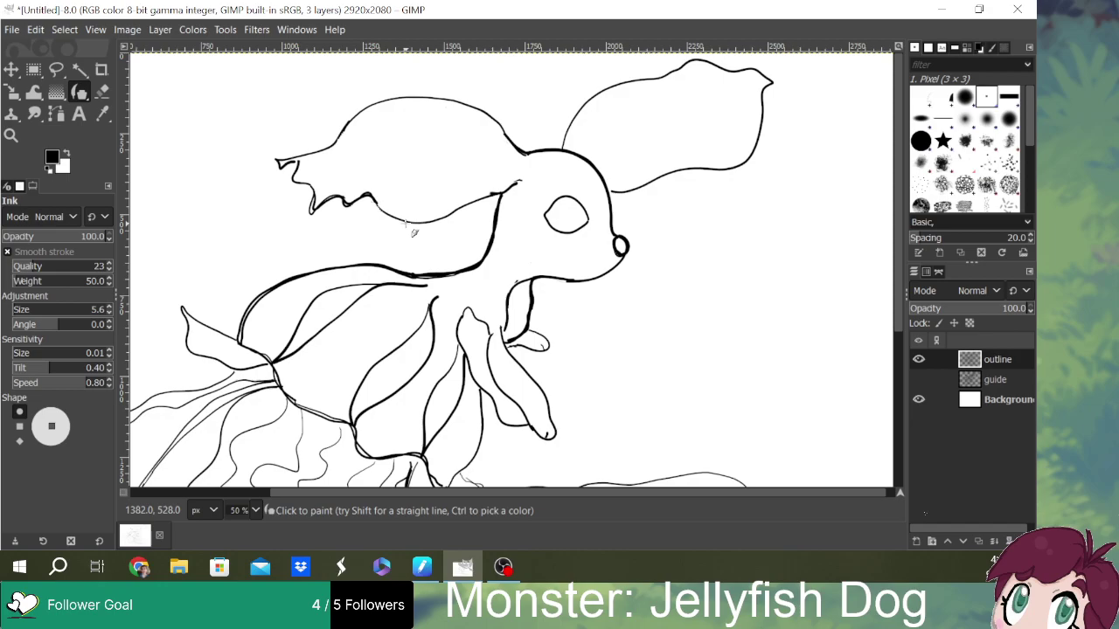
- Try to retrace the wavy strands hanging below the bell with thicker ink lines, starting with the rearmost one
{"action": "left_click_drag", "start_coordinate": [901, 262], "coordinate": [900, 330]}
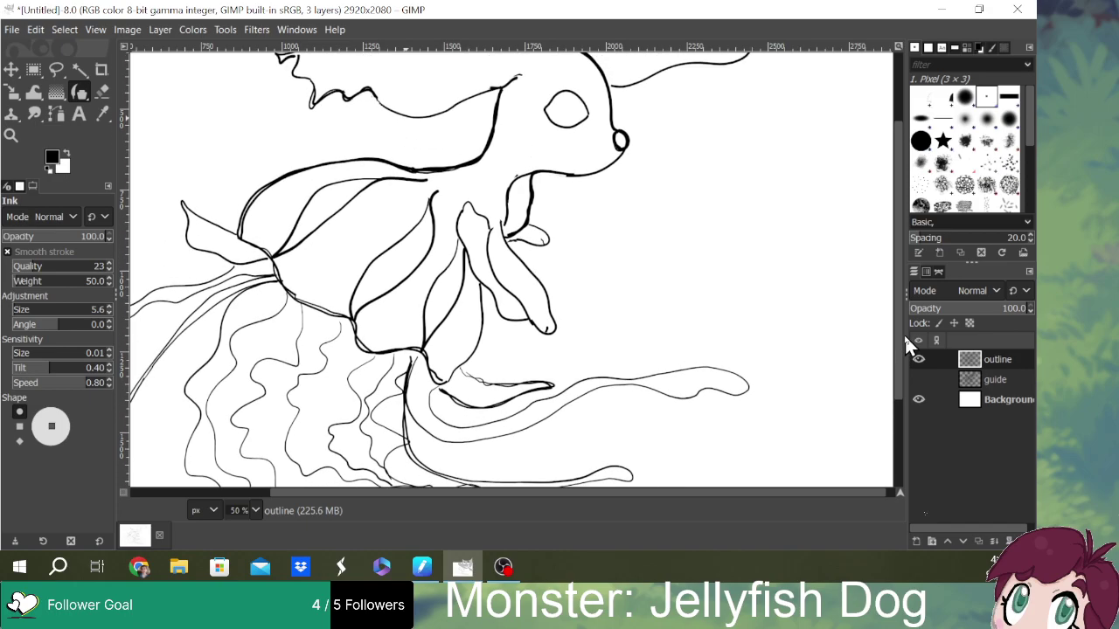
{"action": "scroll", "coordinate": [899, 216], "scroll_direction": "up", "scroll_amount": 5}
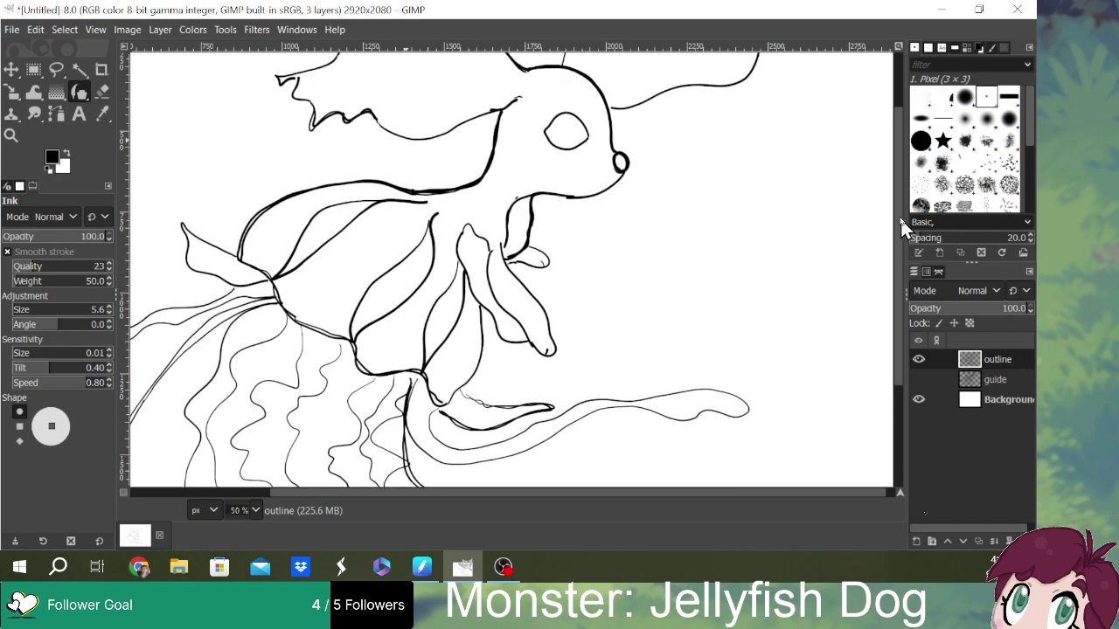
{"action": "scroll", "coordinate": [906, 194], "scroll_direction": "up", "scroll_amount": 2}
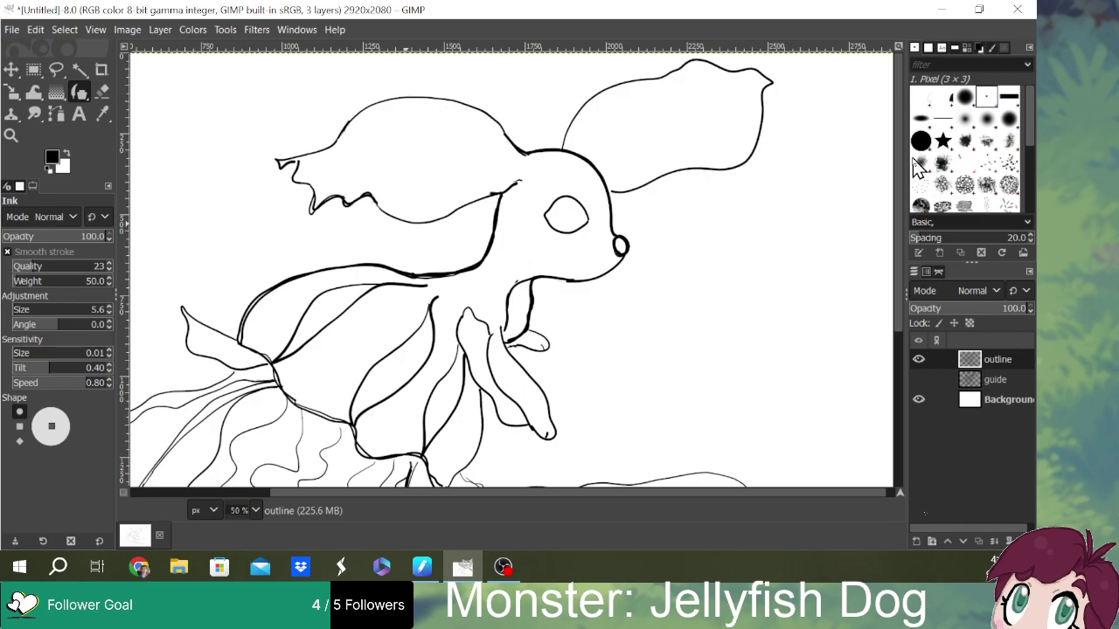
{"action": "left_click_drag", "start_coordinate": [896, 221], "coordinate": [895, 296]}
{"action": "left_click_drag", "start_coordinate": [577, 494], "coordinate": [507, 494]}
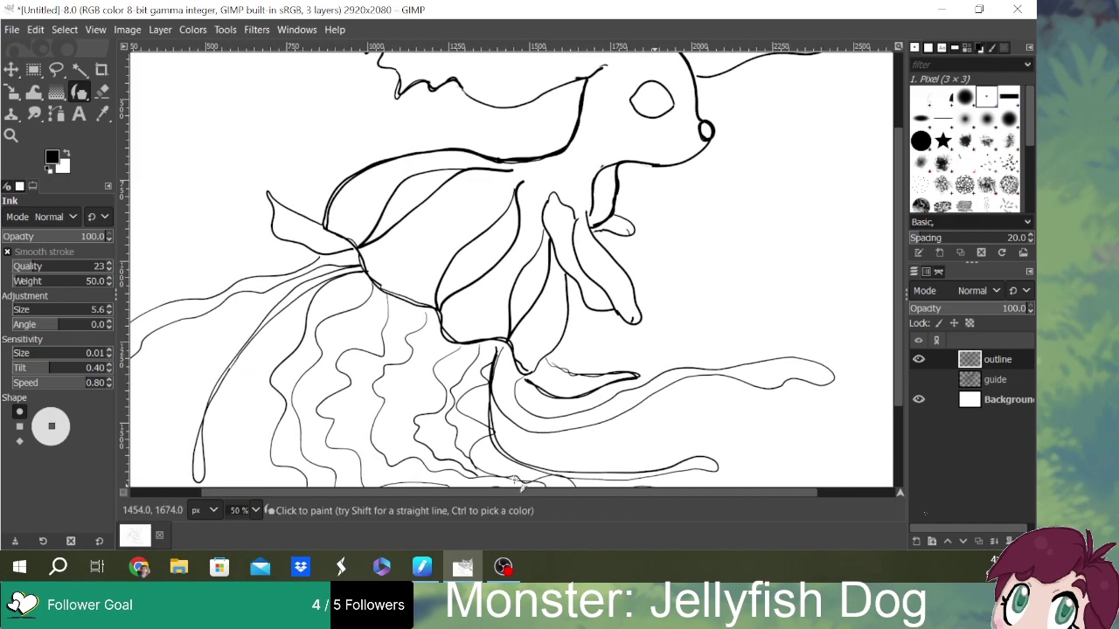
{"action": "scroll", "coordinate": [465, 325], "scroll_direction": "down", "scroll_amount": 2}
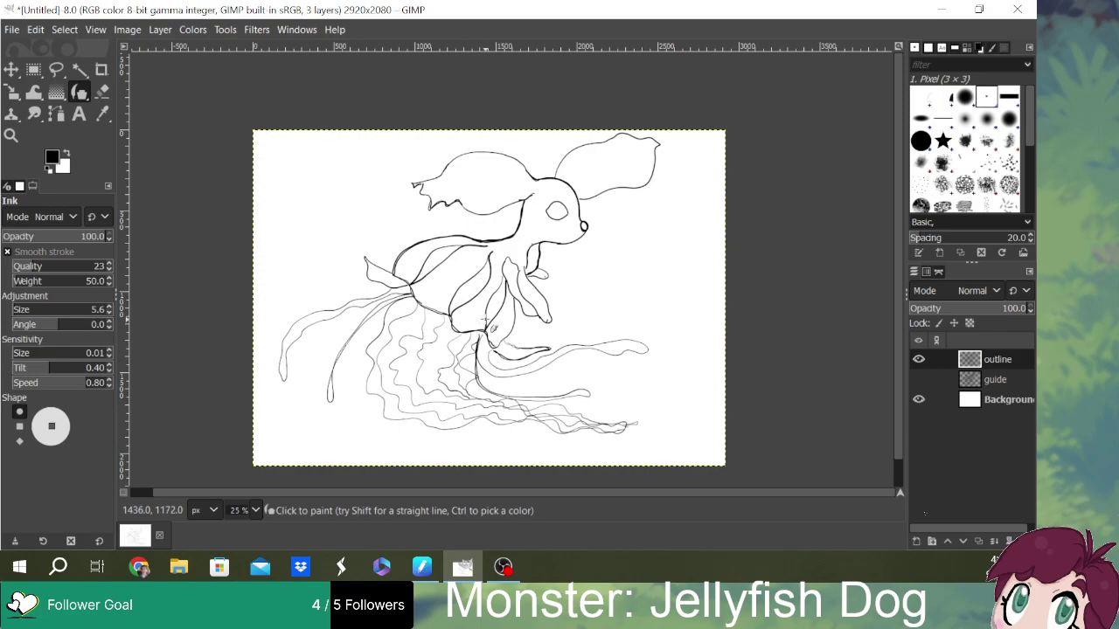
{"action": "scroll", "coordinate": [442, 318], "scroll_direction": "up", "scroll_amount": 1}
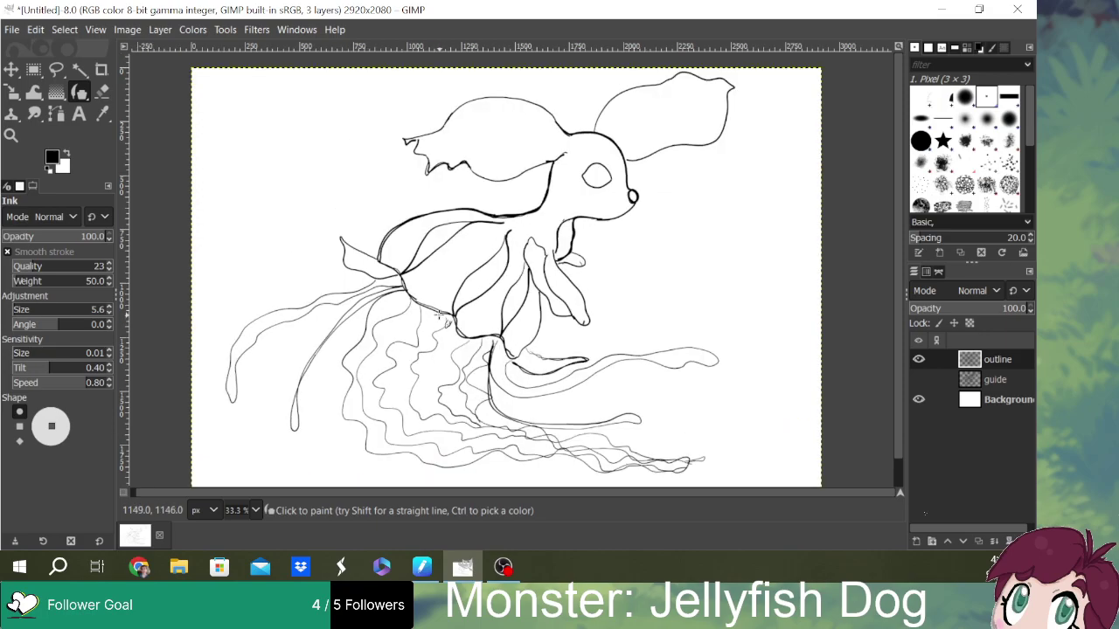
{"action": "mouse_move", "coordinate": [409, 295]}
{"action": "left_mouse_down"}
{"action": "mouse_move", "coordinate": [367, 310]}
{"action": "mouse_move", "coordinate": [342, 367]}
{"action": "mouse_move", "coordinate": [358, 387]}
{"action": "mouse_move", "coordinate": [347, 367]}
{"action": "mouse_move", "coordinate": [355, 383]}
{"action": "mouse_move", "coordinate": [343, 424]}
{"action": "mouse_move", "coordinate": [372, 455]}
{"action": "left_mouse_up"}
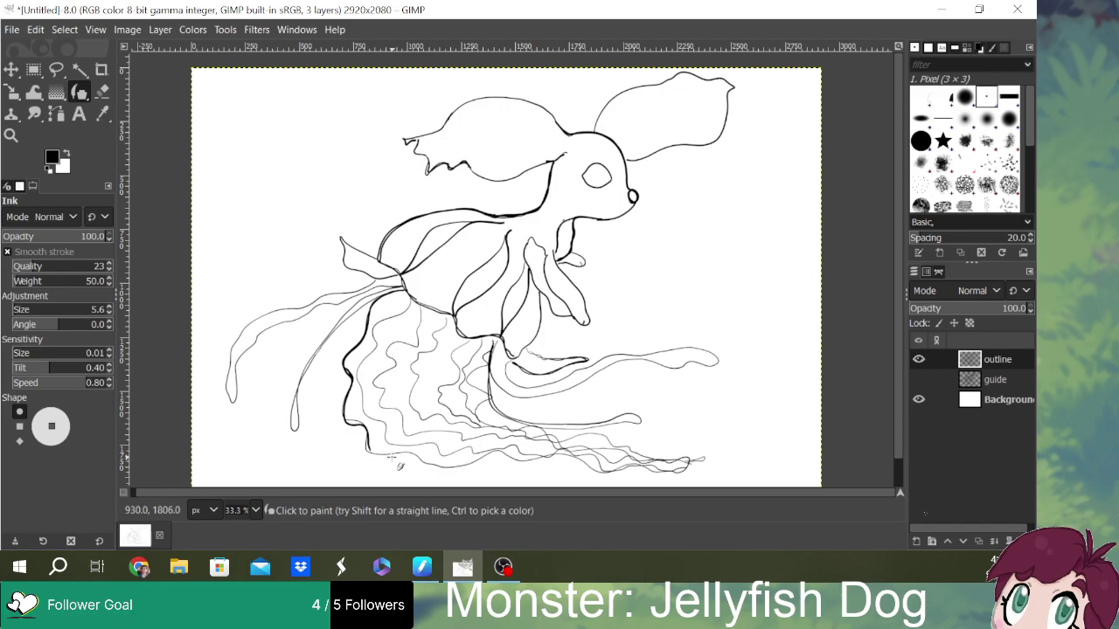
{"action": "left_click_drag", "start_coordinate": [449, 318], "coordinate": [431, 350]}
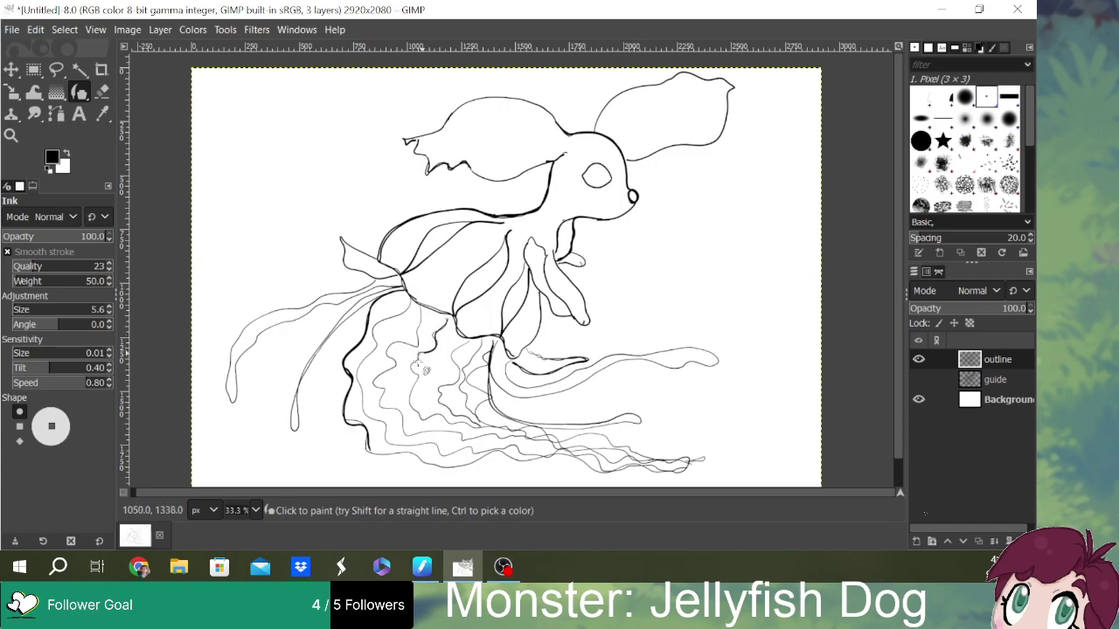
{"action": "mouse_move", "coordinate": [423, 306]}
{"action": "left_mouse_down"}
{"action": "mouse_move", "coordinate": [425, 353]}
{"action": "mouse_move", "coordinate": [404, 343]}
{"action": "mouse_move", "coordinate": [412, 385]}
{"action": "left_mouse_up"}
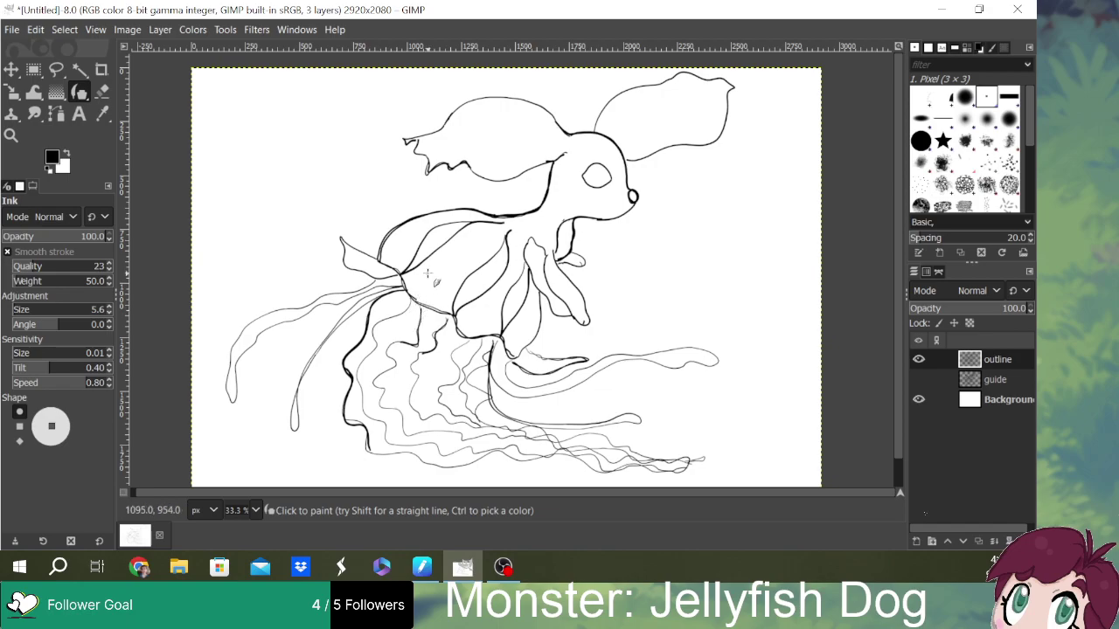
{"action": "mouse_move", "coordinate": [418, 308]}
{"action": "left_mouse_down"}
{"action": "mouse_move", "coordinate": [371, 330]}
{"action": "mouse_move", "coordinate": [360, 396]}
{"action": "mouse_move", "coordinate": [393, 442]}
{"action": "mouse_move", "coordinate": [430, 445]}
{"action": "left_mouse_up"}
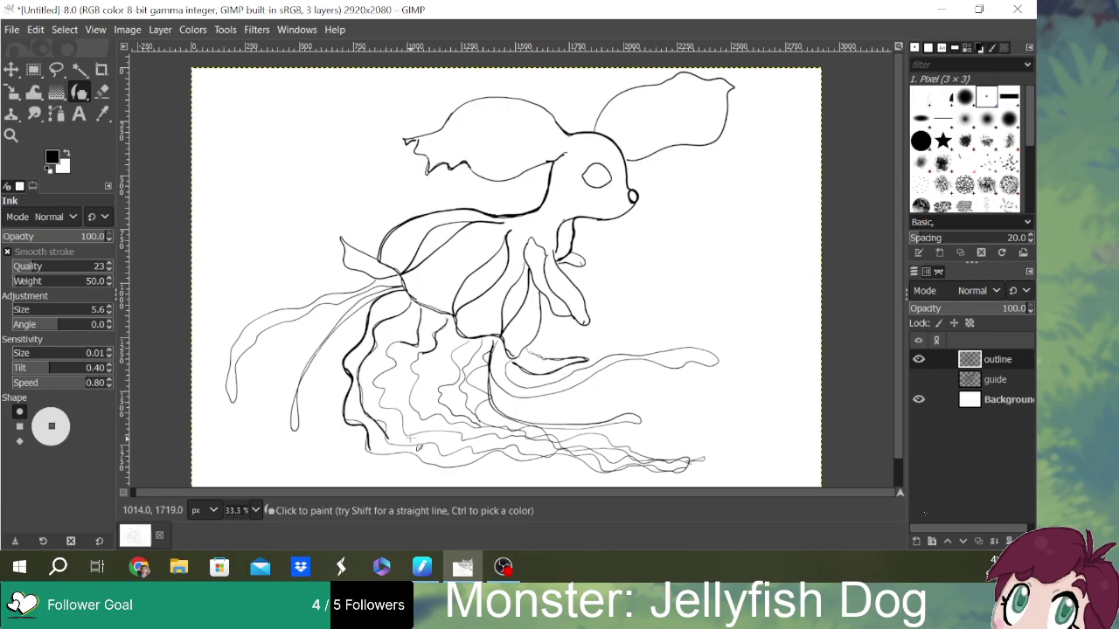
- Undo the thicker strand lines and the last ink retracing on the near ear's ragged tip
{"action": "key", "text": "ctrl+z"}
{"action": "key", "text": "ctrl+z"}
{"action": "key", "text": "ctrl+z"}
{"action": "key", "text": "ctrl+z"}
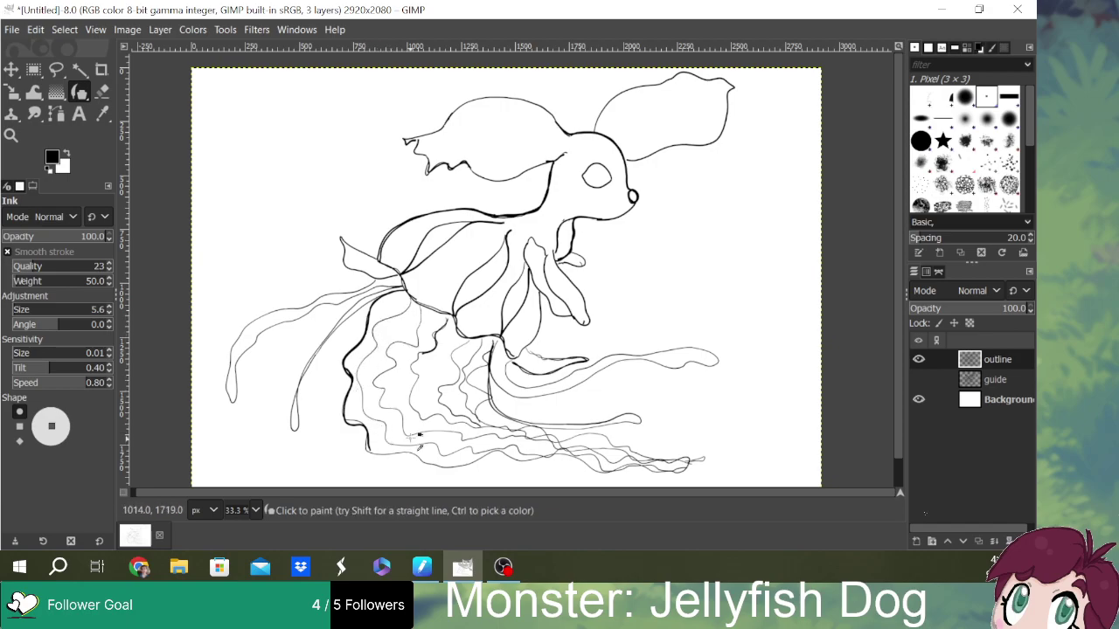
{"action": "key", "text": "ctrl+z"}
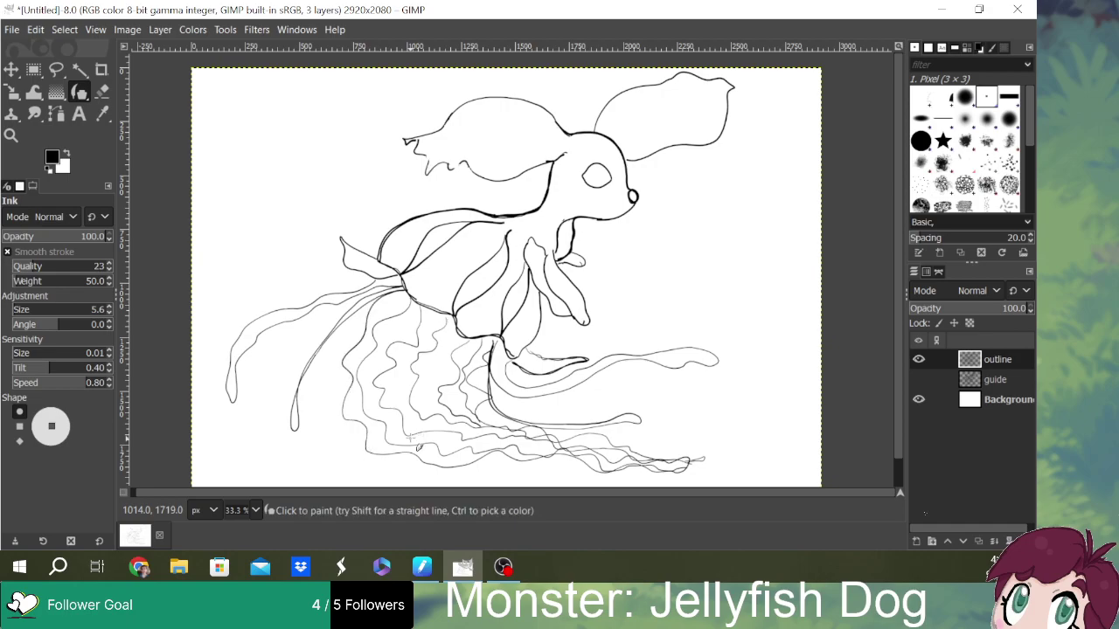
- Re-ink part of the near ear's ragged lower edge and the upper edge of the short pointed shape below the bell
{"action": "mouse_move", "coordinate": [444, 163]}
{"action": "left_mouse_down"}
{"action": "mouse_move", "coordinate": [464, 174]}
{"action": "mouse_move", "coordinate": [465, 161]}
{"action": "left_mouse_up"}
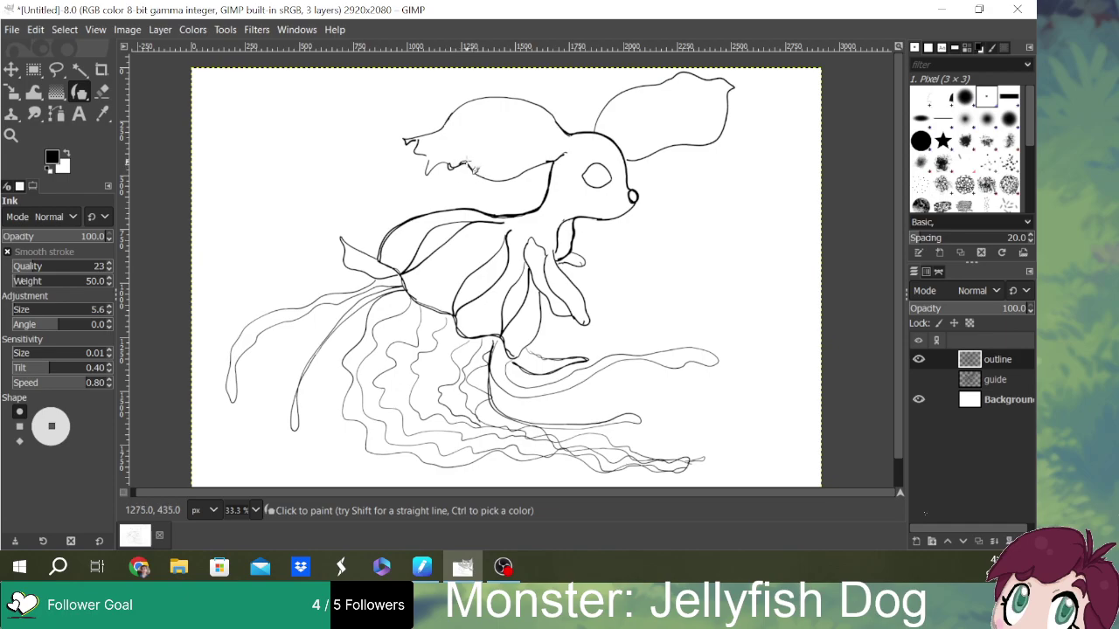
{"action": "left_click_drag", "start_coordinate": [525, 349], "coordinate": [556, 360]}
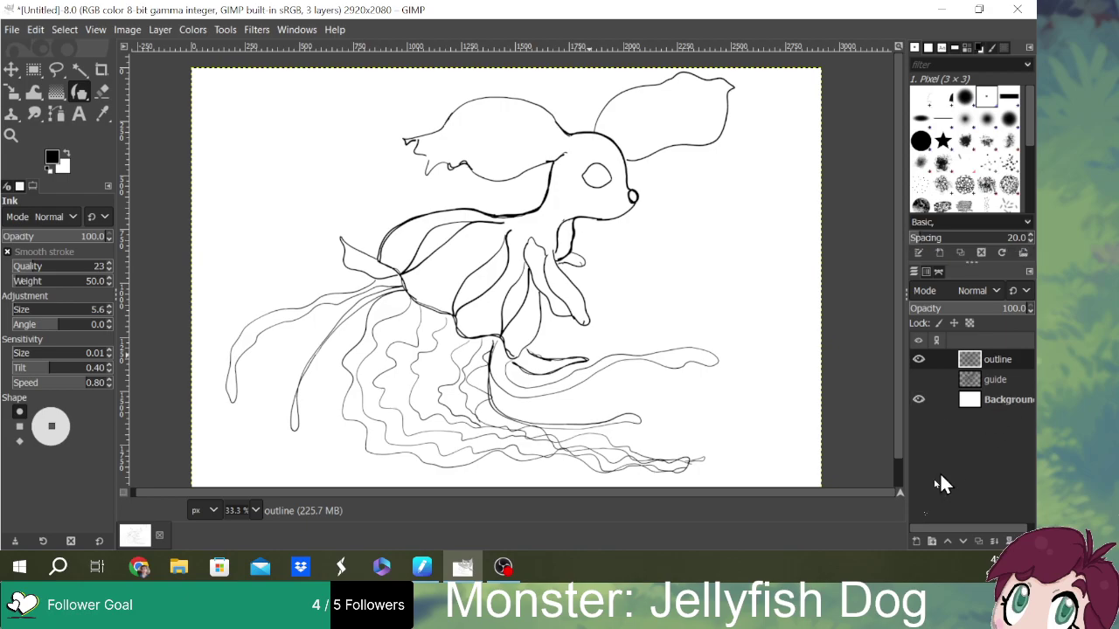
- Create a new transparent layer named "color"
{"action": "left_click", "coordinate": [917, 538]}
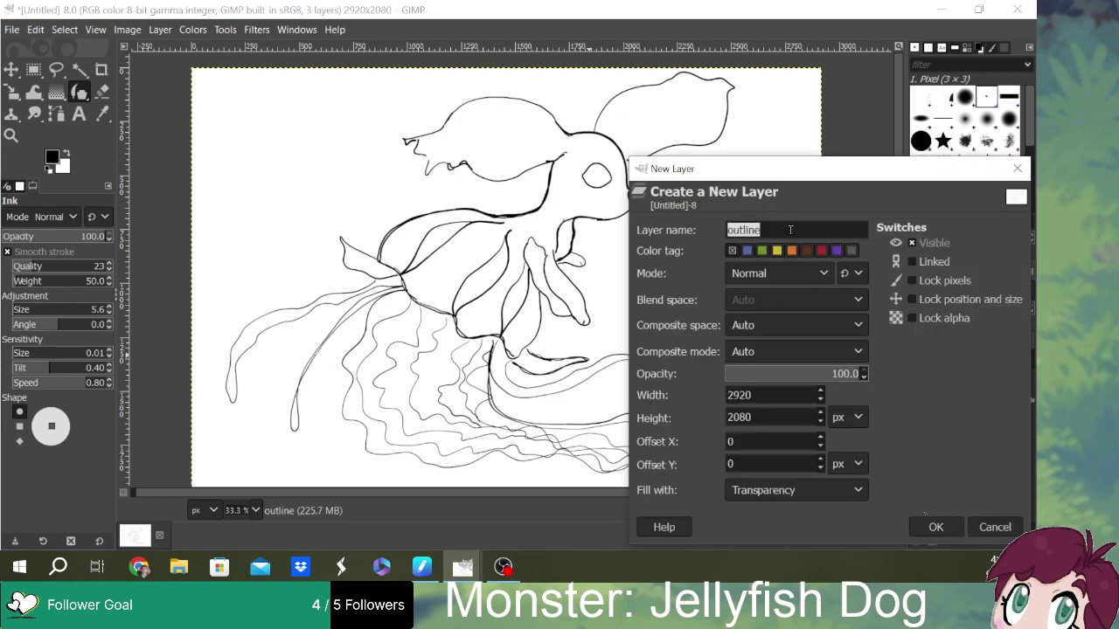
{"action": "key", "text": "BackSpace"}
{"action": "left_click", "coordinate": [948, 524]}
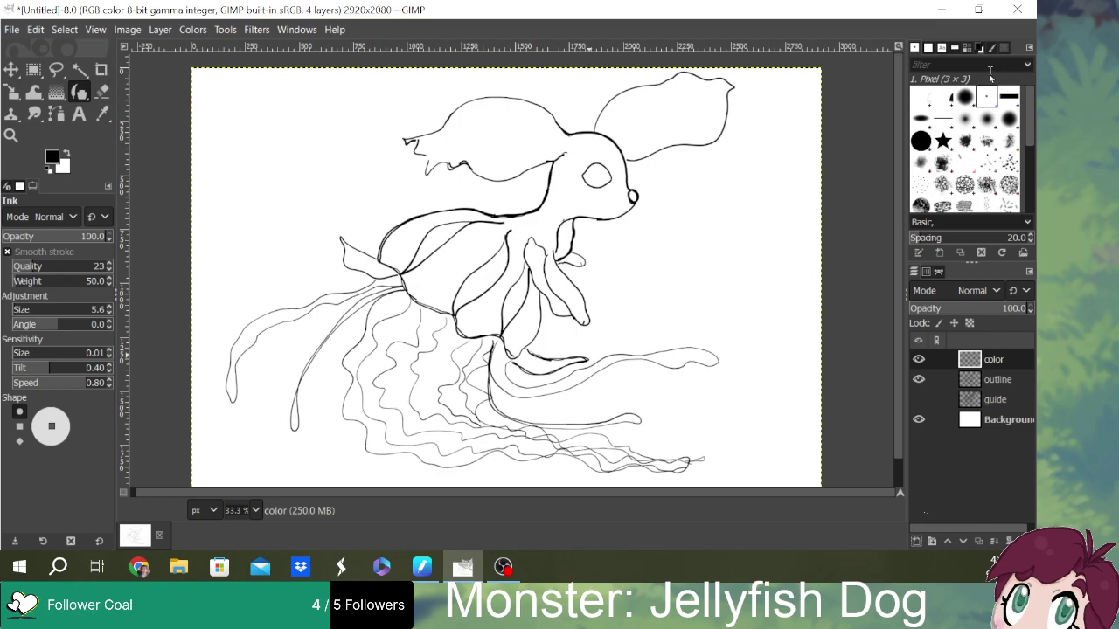
- Set up the Paintbrush with size 74 and the palette's light pink f8c0d2, undoing a short black test stroke
{"action": "left_click", "coordinate": [979, 48]}
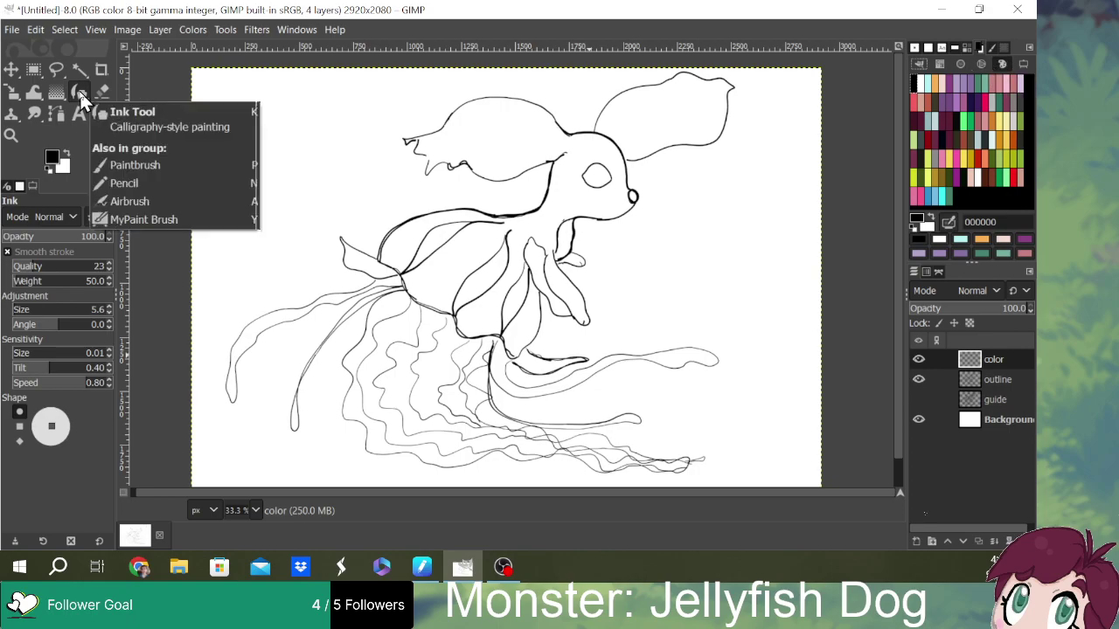
{"action": "key", "text": "p"}
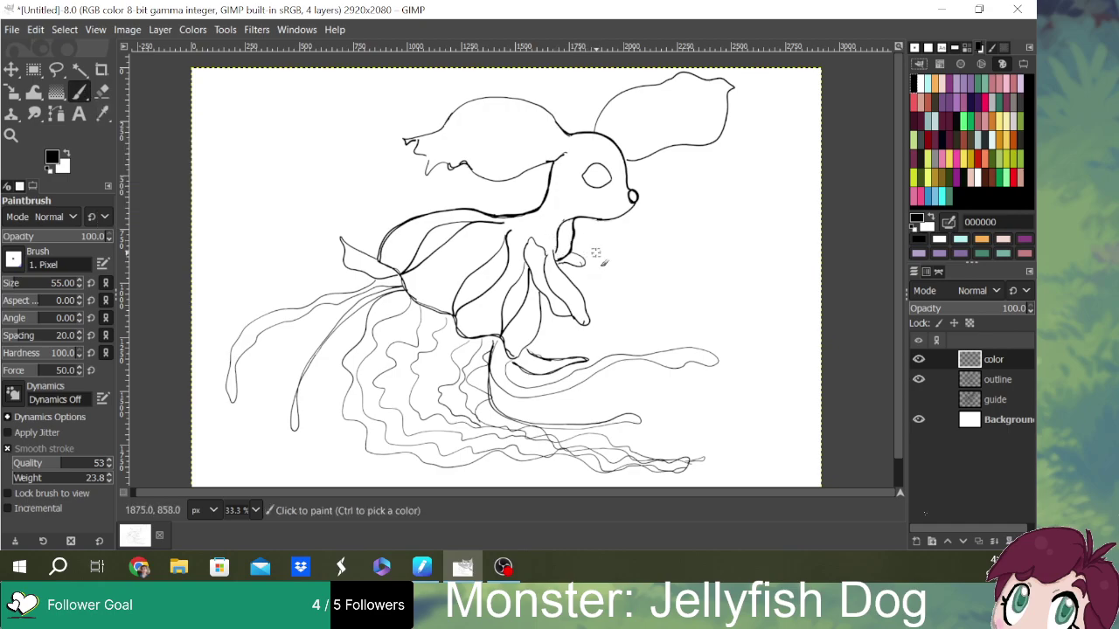
{"action": "left_click", "coordinate": [7, 287]}
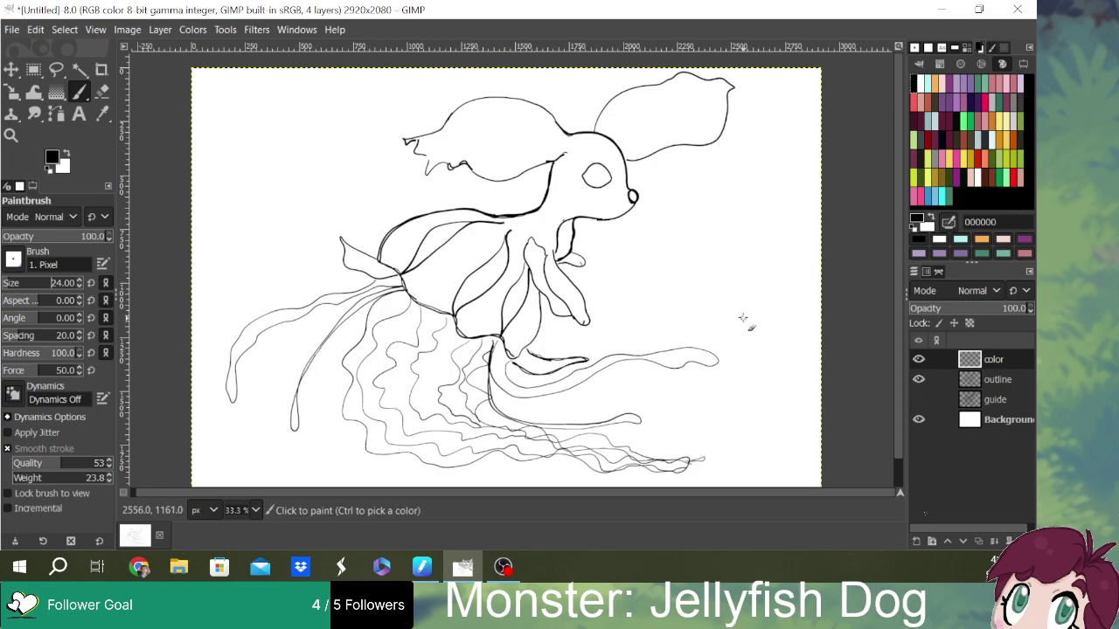
{"action": "left_click_drag", "start_coordinate": [745, 316], "coordinate": [757, 315]}
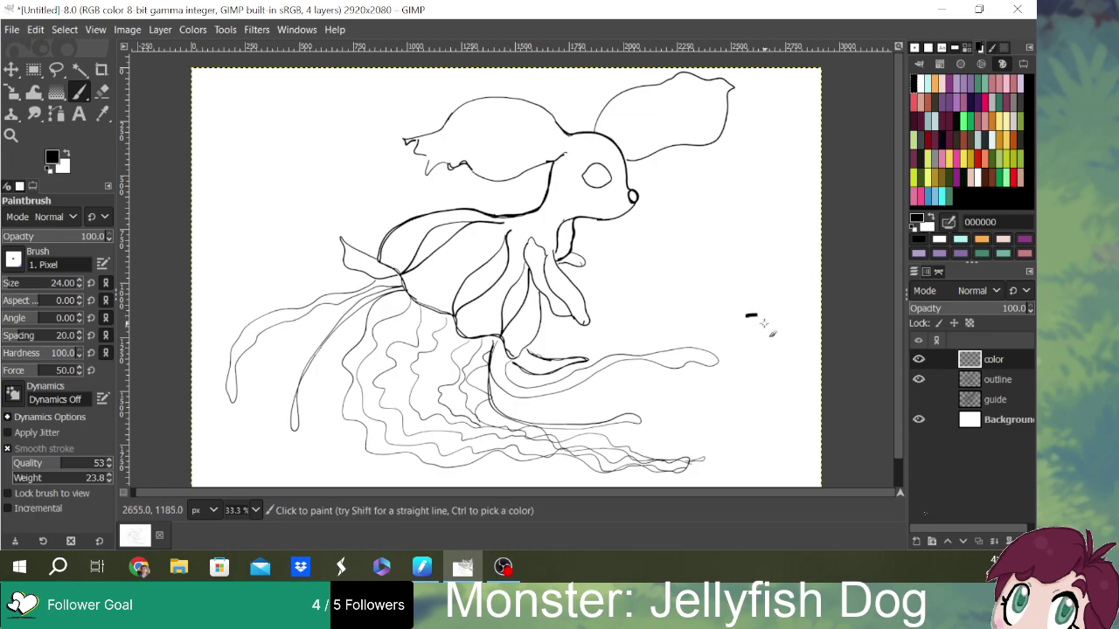
{"action": "key", "text": "ctrl+z"}
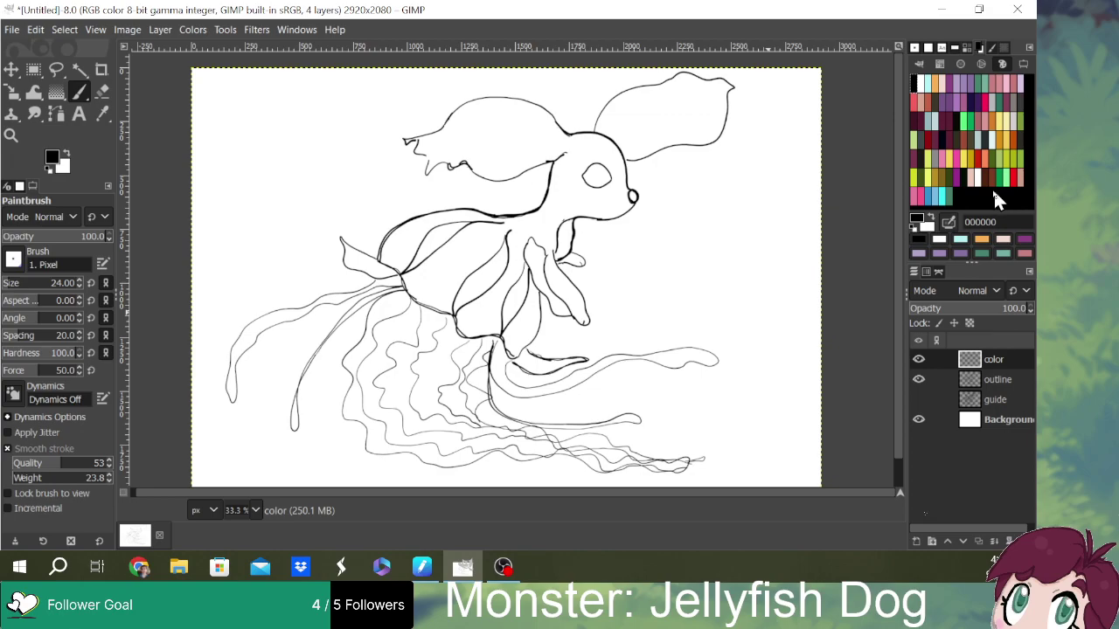
{"action": "left_click", "coordinate": [1007, 86]}
{"action": "left_click", "coordinate": [16, 286]}
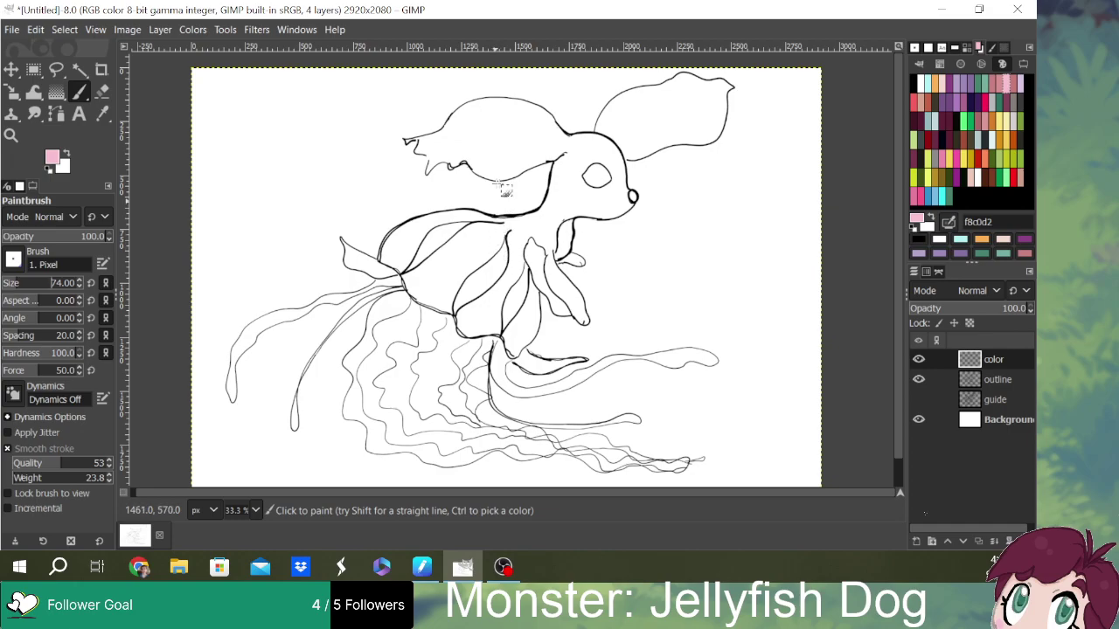
- Undo a pink test stroke on the bell and move the "color" layer below the "outline" layer
{"action": "scroll", "coordinate": [494, 262], "scroll_direction": "up", "scroll_amount": 1, "text": "ctrl"}
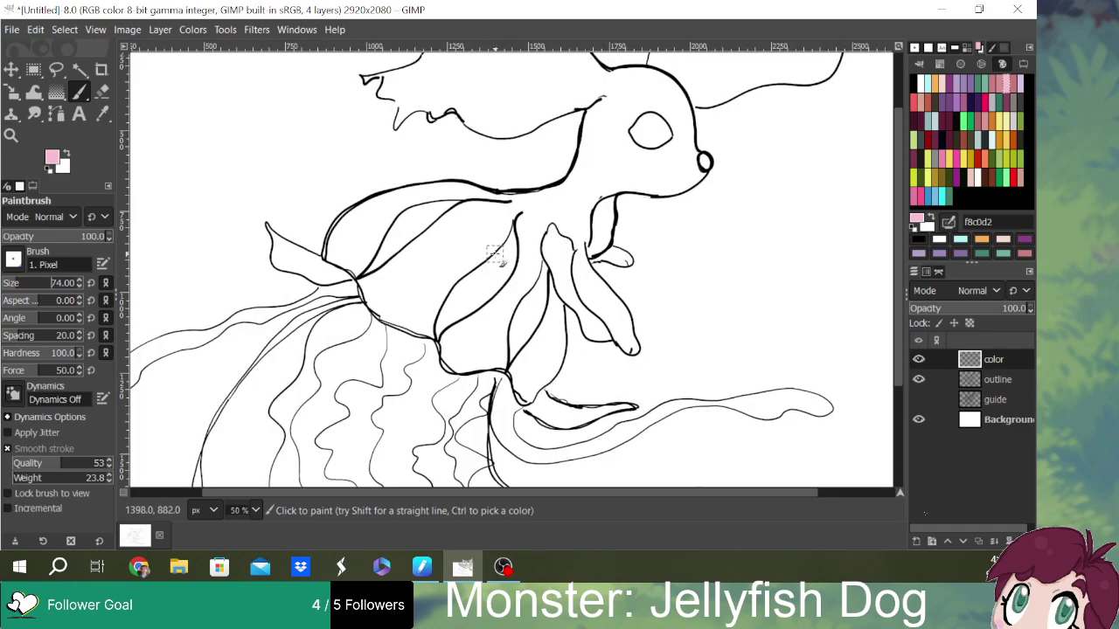
{"action": "left_click_drag", "start_coordinate": [474, 230], "coordinate": [504, 259]}
{"action": "key", "text": "ctrl+z"}
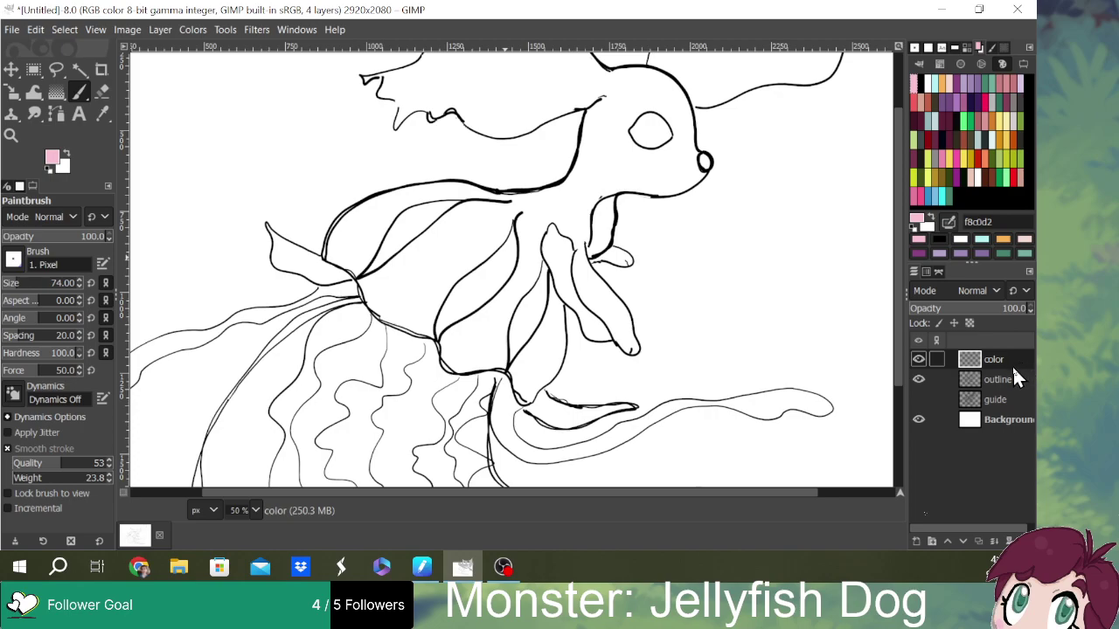
{"action": "left_click", "coordinate": [962, 542]}
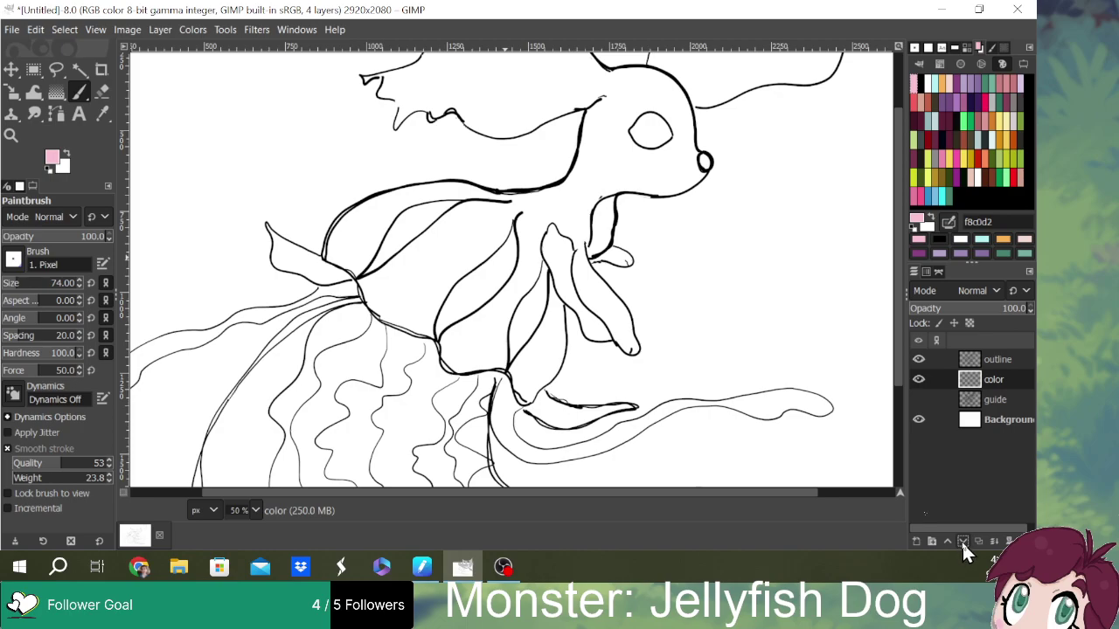
- Paint the bell-shaped body, chest and front legs in flat pink on the "color" layer
{"action": "mouse_move", "coordinate": [529, 229]}
{"action": "left_mouse_down"}
{"action": "mouse_move", "coordinate": [480, 282]}
{"action": "mouse_move", "coordinate": [511, 234]}
{"action": "mouse_move", "coordinate": [508, 254]}
{"action": "mouse_move", "coordinate": [522, 262]}
{"action": "mouse_move", "coordinate": [546, 249]}
{"action": "mouse_move", "coordinate": [485, 330]}
{"action": "mouse_move", "coordinate": [444, 347]}
{"action": "mouse_move", "coordinate": [470, 239]}
{"action": "mouse_move", "coordinate": [493, 234]}
{"action": "mouse_move", "coordinate": [472, 214]}
{"action": "mouse_move", "coordinate": [522, 201]}
{"action": "mouse_move", "coordinate": [432, 251]}
{"action": "mouse_move", "coordinate": [447, 243]}
{"action": "mouse_move", "coordinate": [422, 316]}
{"action": "mouse_move", "coordinate": [393, 284]}
{"action": "mouse_move", "coordinate": [428, 219]}
{"action": "mouse_move", "coordinate": [452, 194]}
{"action": "mouse_move", "coordinate": [498, 204]}
{"action": "mouse_move", "coordinate": [458, 191]}
{"action": "mouse_move", "coordinate": [393, 278]}
{"action": "mouse_move", "coordinate": [394, 248]}
{"action": "mouse_move", "coordinate": [376, 260]}
{"action": "mouse_move", "coordinate": [384, 315]}
{"action": "mouse_move", "coordinate": [379, 241]}
{"action": "mouse_move", "coordinate": [403, 229]}
{"action": "mouse_move", "coordinate": [400, 206]}
{"action": "mouse_move", "coordinate": [457, 187]}
{"action": "mouse_move", "coordinate": [376, 223]}
{"action": "mouse_move", "coordinate": [364, 284]}
{"action": "mouse_move", "coordinate": [347, 264]}
{"action": "left_mouse_up"}
{"action": "left_click_drag", "start_coordinate": [334, 253], "coordinate": [381, 209]}
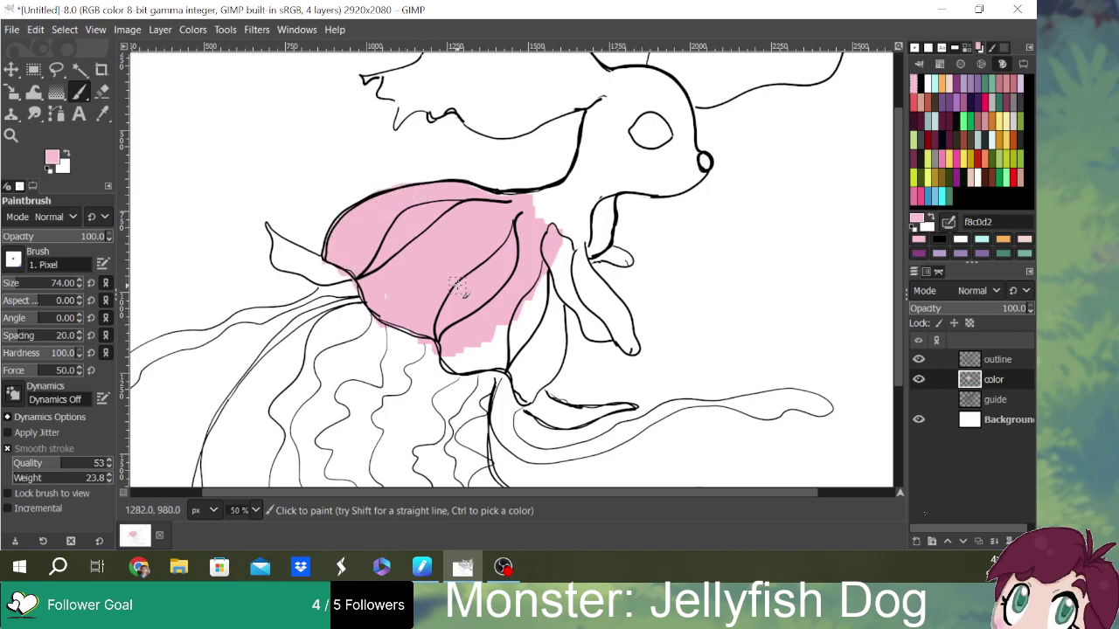
{"action": "mouse_move", "coordinate": [474, 330]}
{"action": "left_mouse_down"}
{"action": "mouse_move", "coordinate": [466, 363]}
{"action": "mouse_move", "coordinate": [514, 333]}
{"action": "mouse_move", "coordinate": [555, 259]}
{"action": "mouse_move", "coordinate": [516, 378]}
{"action": "mouse_move", "coordinate": [488, 335]}
{"action": "mouse_move", "coordinate": [448, 358]}
{"action": "mouse_move", "coordinate": [525, 349]}
{"action": "mouse_move", "coordinate": [527, 391]}
{"action": "mouse_move", "coordinate": [556, 310]}
{"action": "mouse_move", "coordinate": [550, 356]}
{"action": "mouse_move", "coordinate": [543, 333]}
{"action": "mouse_move", "coordinate": [556, 356]}
{"action": "mouse_move", "coordinate": [566, 302]}
{"action": "mouse_move", "coordinate": [556, 269]}
{"action": "mouse_move", "coordinate": [589, 330]}
{"action": "mouse_move", "coordinate": [617, 336]}
{"action": "mouse_move", "coordinate": [615, 325]}
{"action": "mouse_move", "coordinate": [635, 351]}
{"action": "mouse_move", "coordinate": [575, 253]}
{"action": "mouse_move", "coordinate": [586, 302]}
{"action": "mouse_move", "coordinate": [568, 269]}
{"action": "mouse_move", "coordinate": [569, 280]}
{"action": "mouse_move", "coordinate": [568, 223]}
{"action": "mouse_move", "coordinate": [632, 262]}
{"action": "mouse_move", "coordinate": [586, 212]}
{"action": "mouse_move", "coordinate": [593, 201]}
{"action": "mouse_move", "coordinate": [545, 201]}
{"action": "mouse_move", "coordinate": [552, 230]}
{"action": "mouse_move", "coordinate": [593, 199]}
{"action": "mouse_move", "coordinate": [591, 229]}
{"action": "mouse_move", "coordinate": [604, 228]}
{"action": "mouse_move", "coordinate": [558, 194]}
{"action": "mouse_move", "coordinate": [442, 201]}
{"action": "left_mouse_up"}
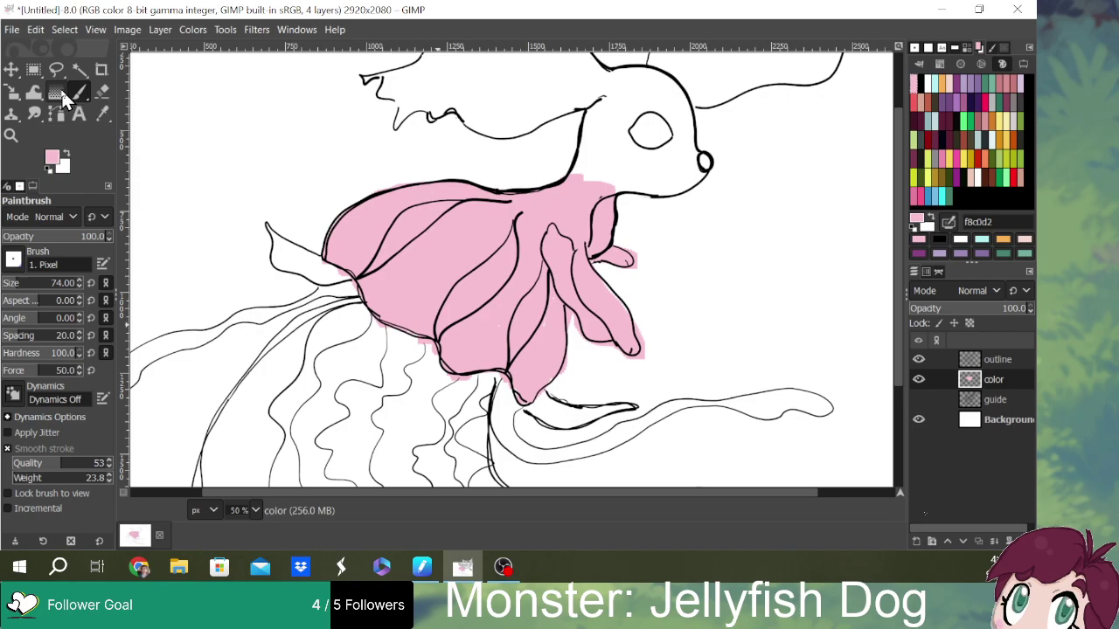
- Choose the paler pink f4dae2, lighten the painted body with a Bucket Fill, and return to the Paintbrush
{"action": "key", "text": "shift+b"}
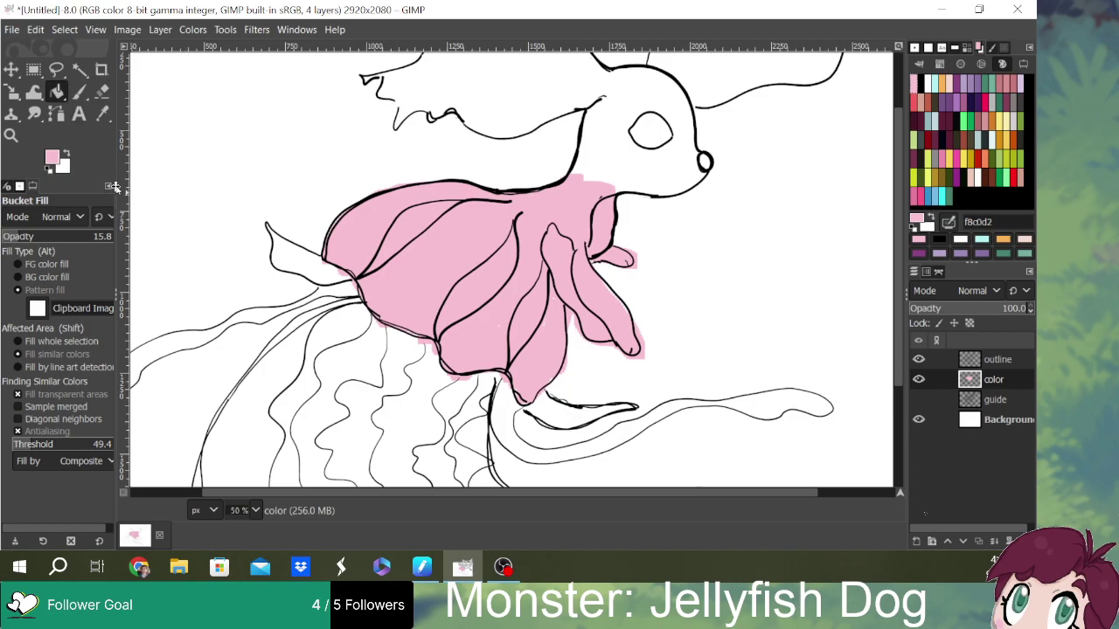
{"action": "left_click", "coordinate": [53, 159]}
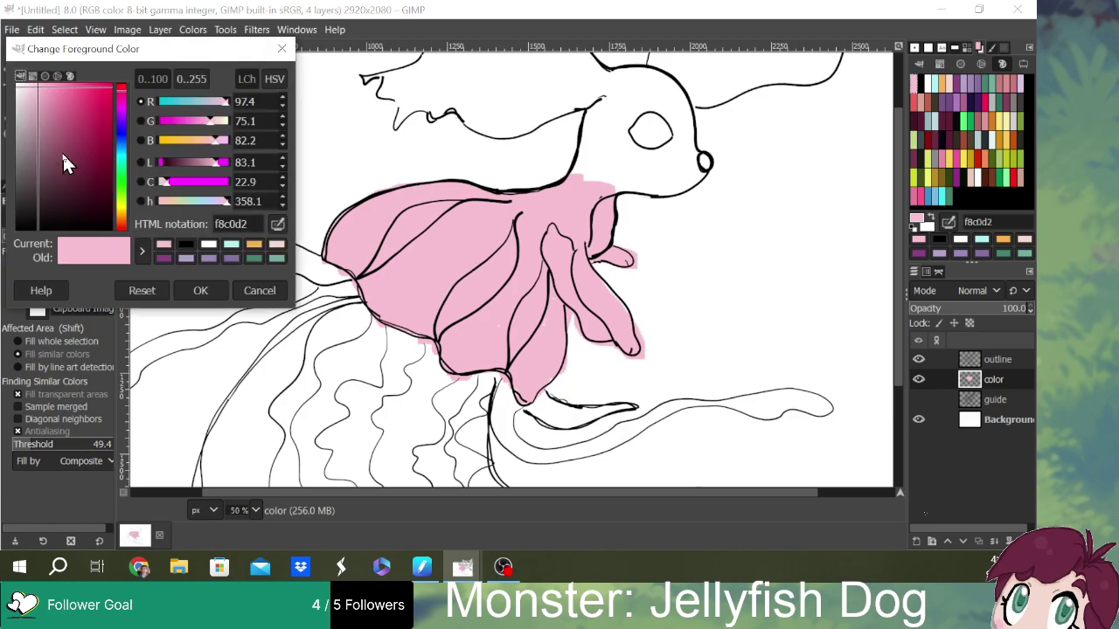
{"action": "left_click_drag", "start_coordinate": [29, 94], "coordinate": [46, 93]}
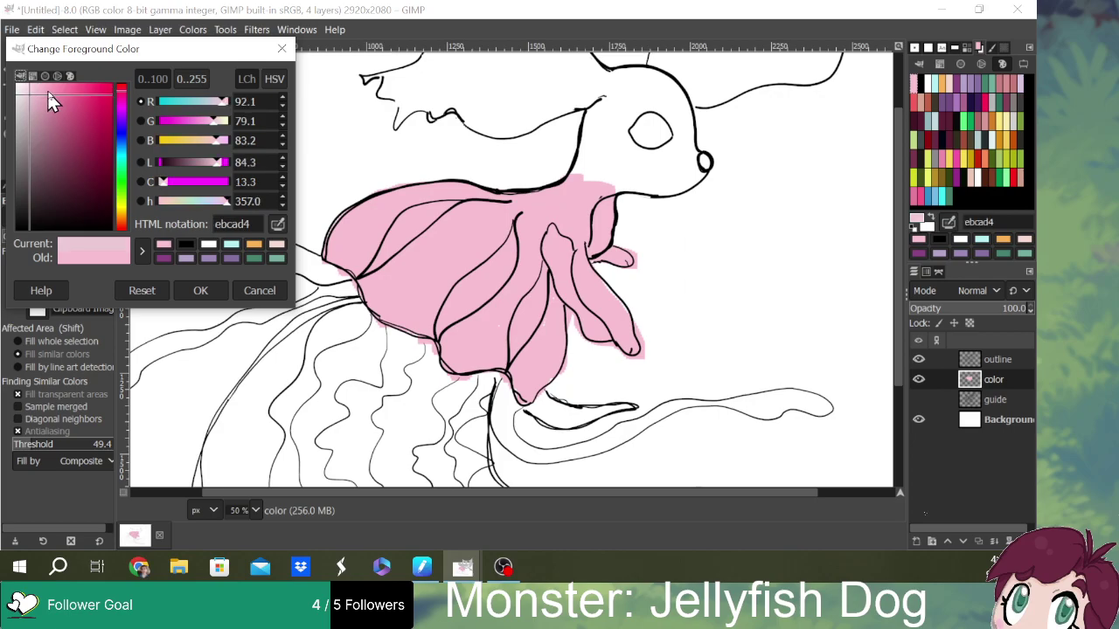
{"action": "left_click", "coordinate": [31, 93]}
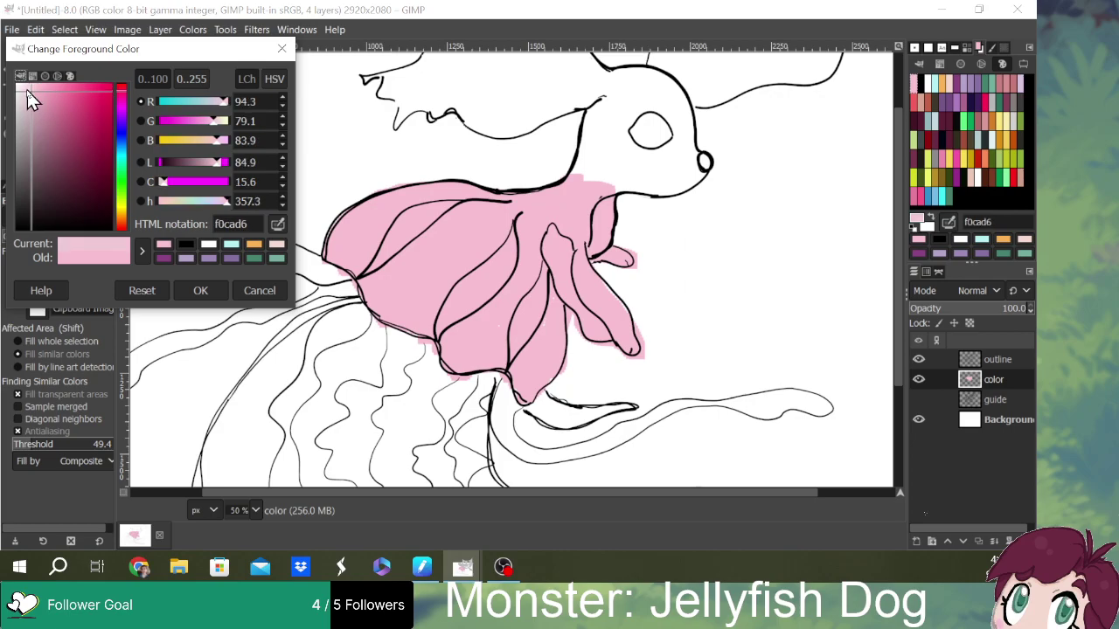
{"action": "left_click", "coordinate": [26, 91]}
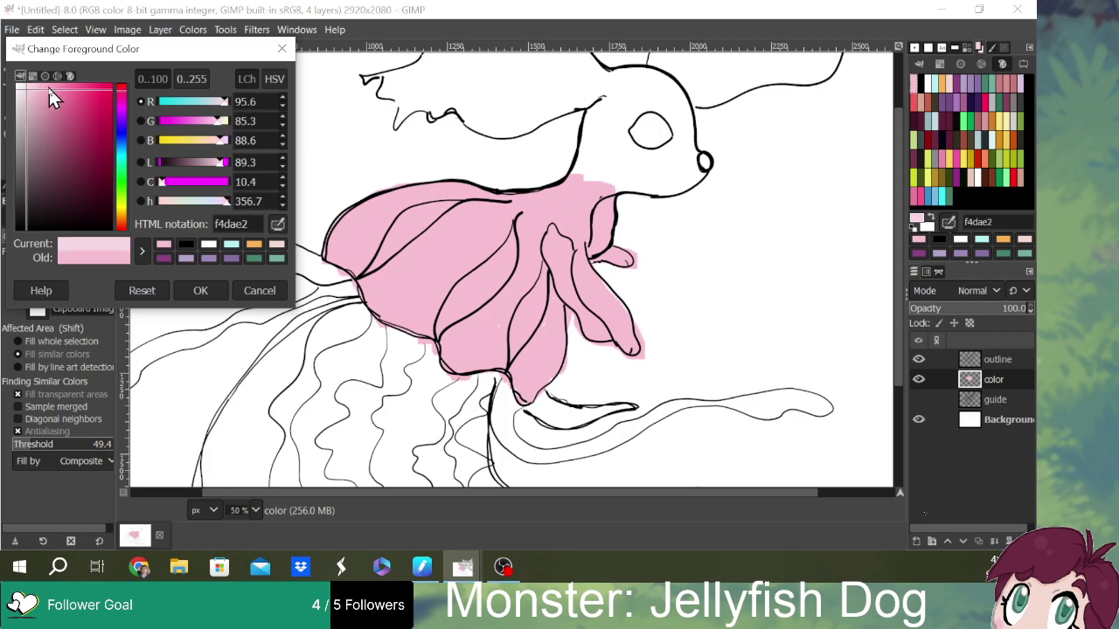
{"action": "left_click", "coordinate": [207, 289]}
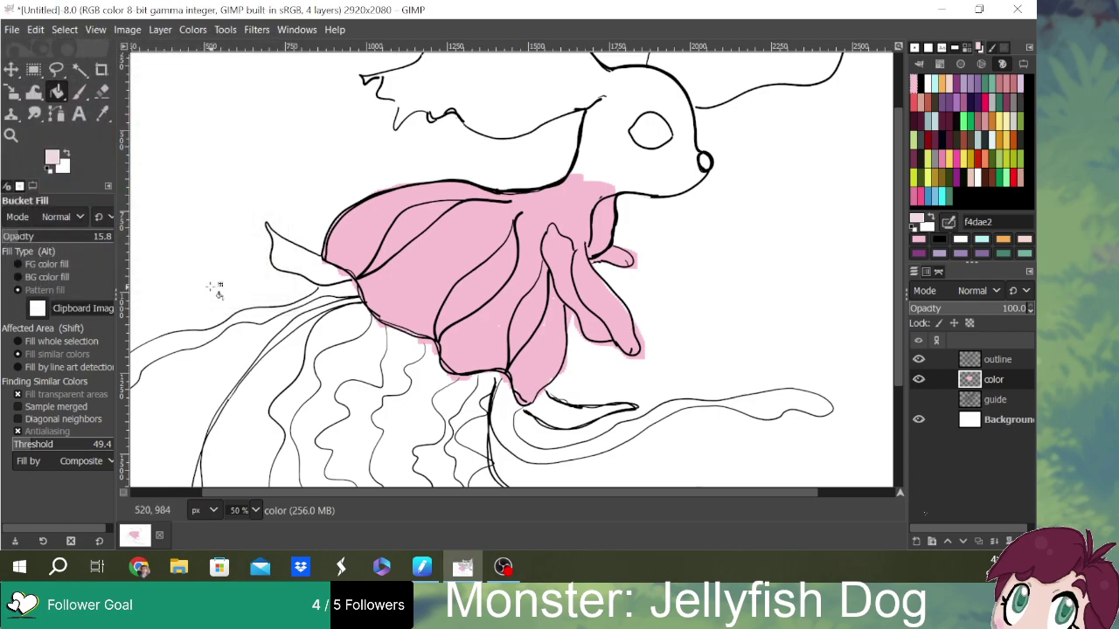
{"action": "left_click", "coordinate": [463, 251]}
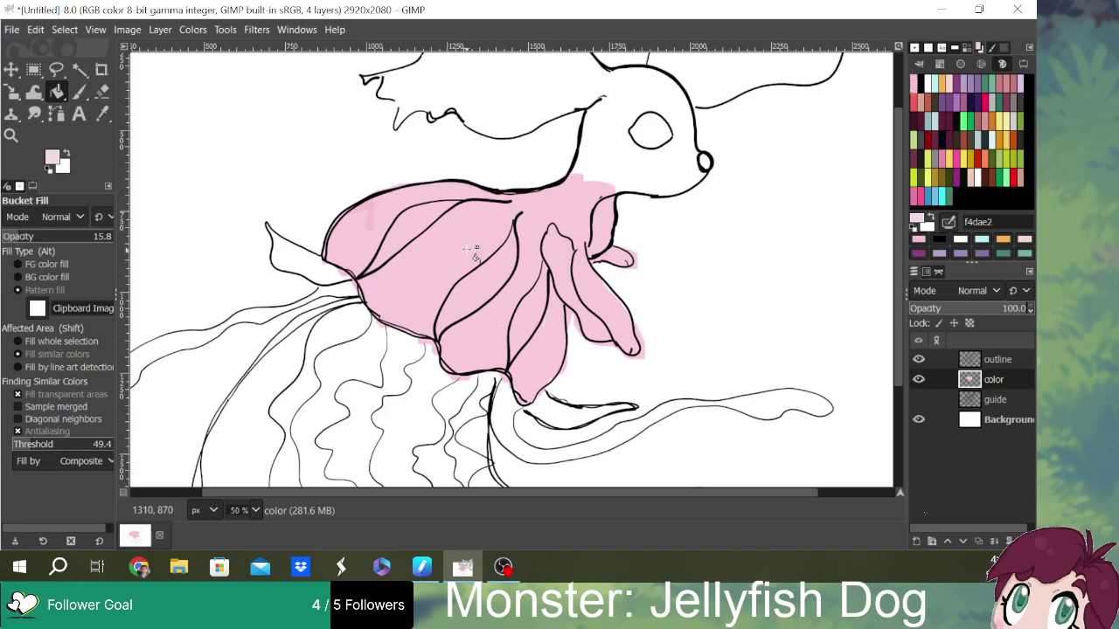
{"action": "left_click", "coordinate": [81, 89]}
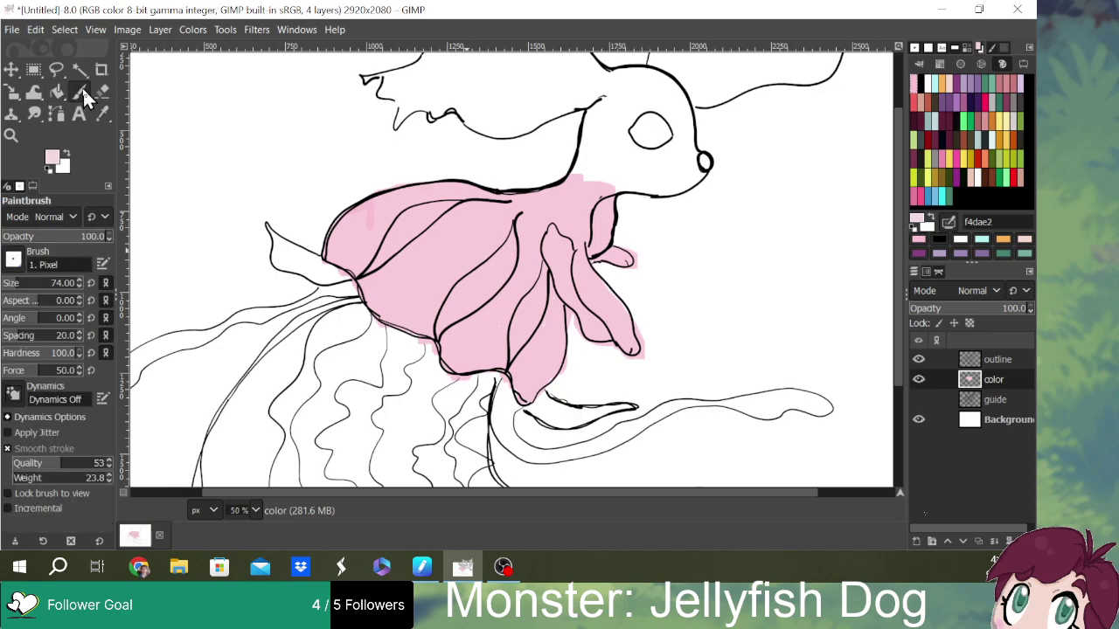
- Paint the chest, neck and head around the eye in the paler pink f4dae2 on the "color" layer
{"action": "left_click", "coordinate": [371, 220]}
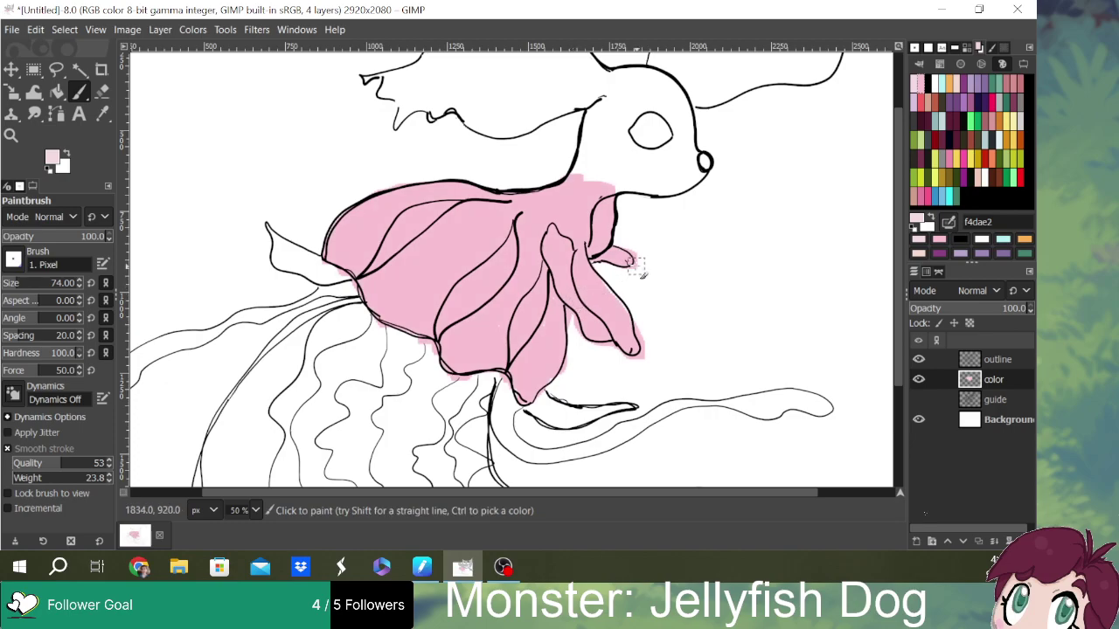
{"action": "left_click_drag", "start_coordinate": [626, 267], "coordinate": [610, 275]}
{"action": "mouse_move", "coordinate": [485, 219]}
{"action": "left_mouse_down"}
{"action": "mouse_move", "coordinate": [453, 258]}
{"action": "mouse_move", "coordinate": [494, 271]}
{"action": "mouse_move", "coordinate": [516, 242]}
{"action": "mouse_move", "coordinate": [460, 282]}
{"action": "mouse_move", "coordinate": [463, 232]}
{"action": "mouse_move", "coordinate": [505, 216]}
{"action": "mouse_move", "coordinate": [461, 215]}
{"action": "mouse_move", "coordinate": [514, 204]}
{"action": "mouse_move", "coordinate": [451, 190]}
{"action": "mouse_move", "coordinate": [545, 200]}
{"action": "mouse_move", "coordinate": [536, 201]}
{"action": "mouse_move", "coordinate": [562, 218]}
{"action": "mouse_move", "coordinate": [556, 225]}
{"action": "mouse_move", "coordinate": [577, 185]}
{"action": "mouse_move", "coordinate": [589, 208]}
{"action": "mouse_move", "coordinate": [600, 199]}
{"action": "mouse_move", "coordinate": [601, 230]}
{"action": "mouse_move", "coordinate": [606, 210]}
{"action": "mouse_move", "coordinate": [594, 234]}
{"action": "mouse_move", "coordinate": [572, 227]}
{"action": "mouse_move", "coordinate": [590, 240]}
{"action": "mouse_move", "coordinate": [597, 223]}
{"action": "mouse_move", "coordinate": [575, 204]}
{"action": "mouse_move", "coordinate": [581, 179]}
{"action": "mouse_move", "coordinate": [605, 191]}
{"action": "mouse_move", "coordinate": [599, 220]}
{"action": "mouse_move", "coordinate": [609, 194]}
{"action": "mouse_move", "coordinate": [616, 259]}
{"action": "left_mouse_up"}
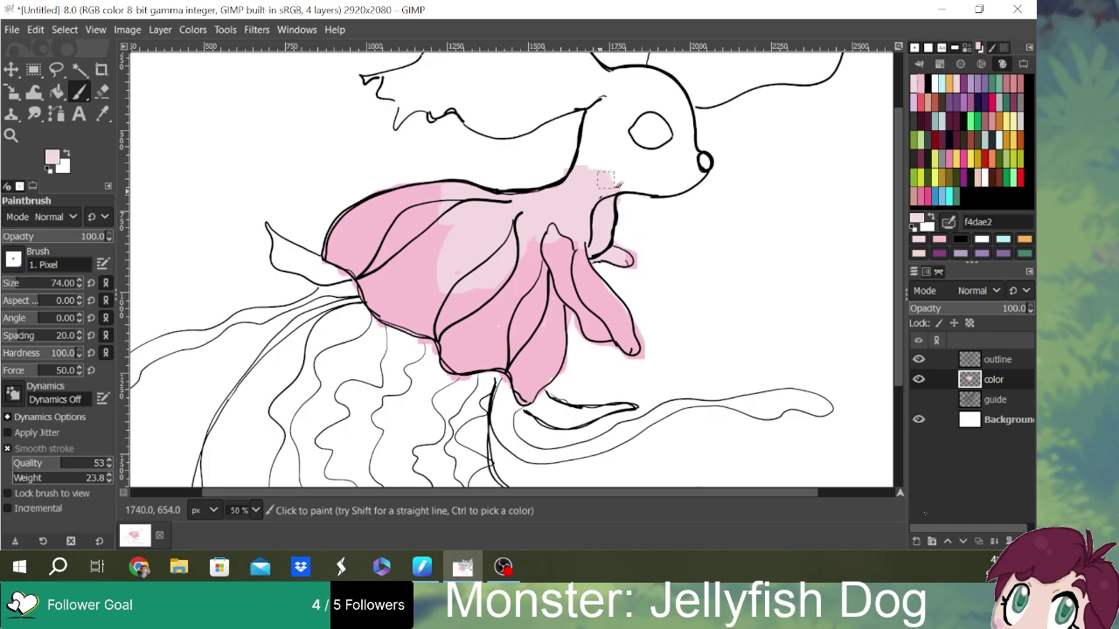
{"action": "mouse_move", "coordinate": [604, 173]}
{"action": "left_mouse_down"}
{"action": "mouse_move", "coordinate": [580, 156]}
{"action": "mouse_move", "coordinate": [599, 101]}
{"action": "mouse_move", "coordinate": [605, 173]}
{"action": "mouse_move", "coordinate": [624, 186]}
{"action": "mouse_move", "coordinate": [654, 187]}
{"action": "mouse_move", "coordinate": [642, 194]}
{"action": "mouse_move", "coordinate": [617, 159]}
{"action": "mouse_move", "coordinate": [622, 138]}
{"action": "mouse_move", "coordinate": [660, 171]}
{"action": "mouse_move", "coordinate": [657, 188]}
{"action": "mouse_move", "coordinate": [691, 175]}
{"action": "mouse_move", "coordinate": [652, 155]}
{"action": "mouse_move", "coordinate": [677, 144]}
{"action": "mouse_move", "coordinate": [688, 161]}
{"action": "left_mouse_up"}
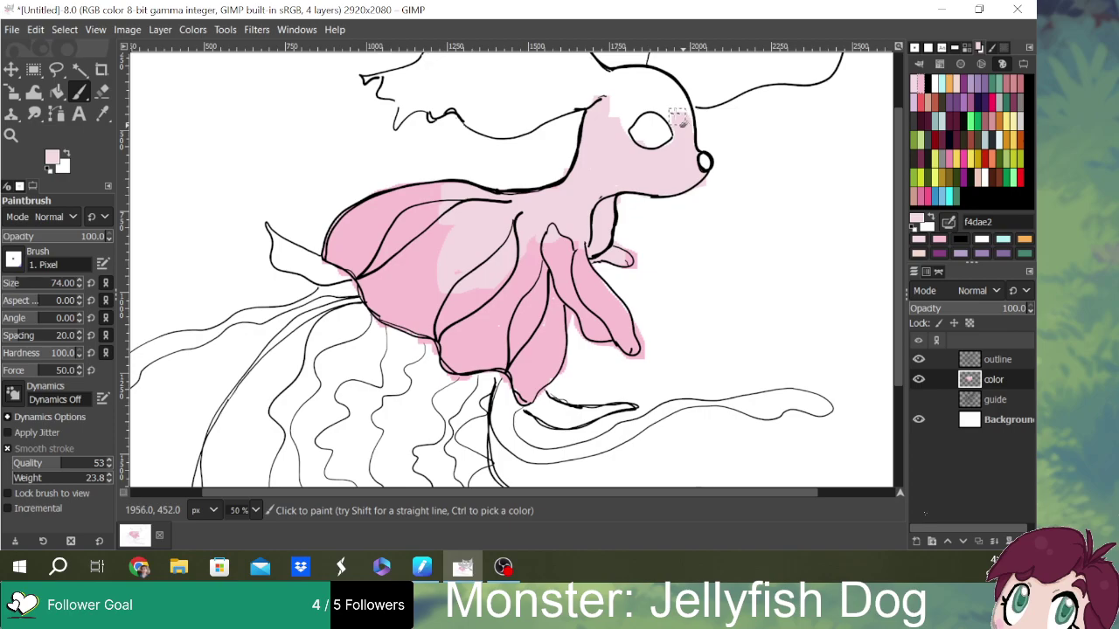
{"action": "mouse_move", "coordinate": [673, 109]}
{"action": "left_mouse_down"}
{"action": "mouse_move", "coordinate": [664, 92]}
{"action": "mouse_move", "coordinate": [700, 144]}
{"action": "mouse_move", "coordinate": [660, 100]}
{"action": "mouse_move", "coordinate": [626, 123]}
{"action": "mouse_move", "coordinate": [612, 103]}
{"action": "mouse_move", "coordinate": [654, 84]}
{"action": "mouse_move", "coordinate": [622, 74]}
{"action": "mouse_move", "coordinate": [641, 77]}
{"action": "left_mouse_up"}
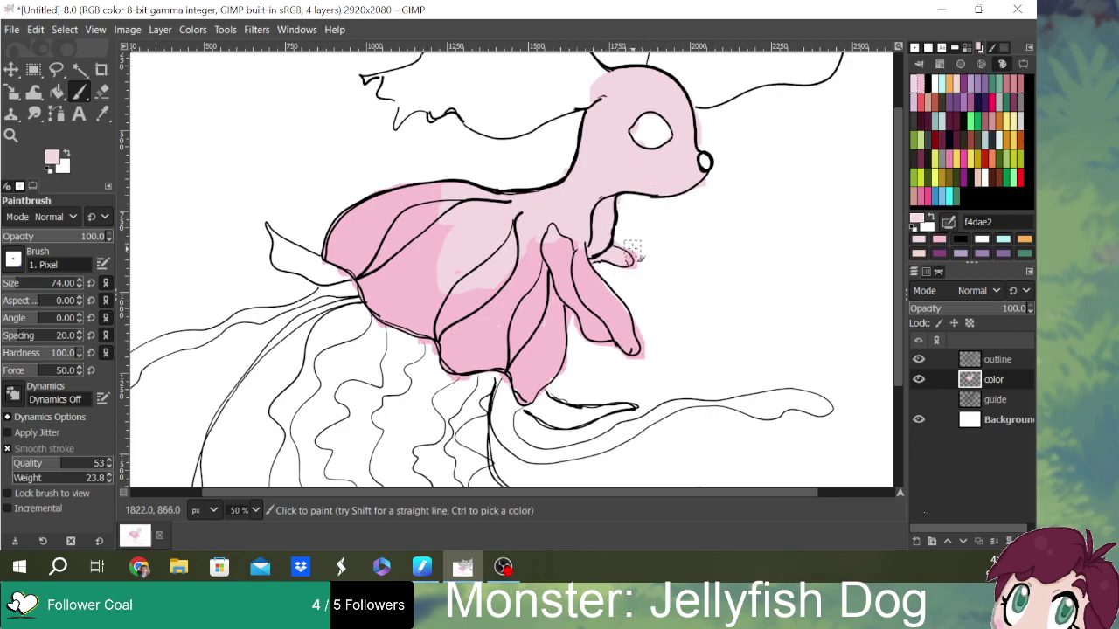
- Extend the paler pink over parts of the bell's front panel and upper back edge, undoing the last stroke near its lower rim
{"action": "mouse_move", "coordinate": [531, 271]}
{"action": "left_mouse_down"}
{"action": "mouse_move", "coordinate": [540, 275]}
{"action": "mouse_move", "coordinate": [548, 296]}
{"action": "mouse_move", "coordinate": [541, 254]}
{"action": "mouse_move", "coordinate": [554, 317]}
{"action": "mouse_move", "coordinate": [536, 320]}
{"action": "mouse_move", "coordinate": [543, 330]}
{"action": "mouse_move", "coordinate": [566, 299]}
{"action": "left_mouse_up"}
{"action": "left_click_drag", "start_coordinate": [466, 200], "coordinate": [420, 203]}
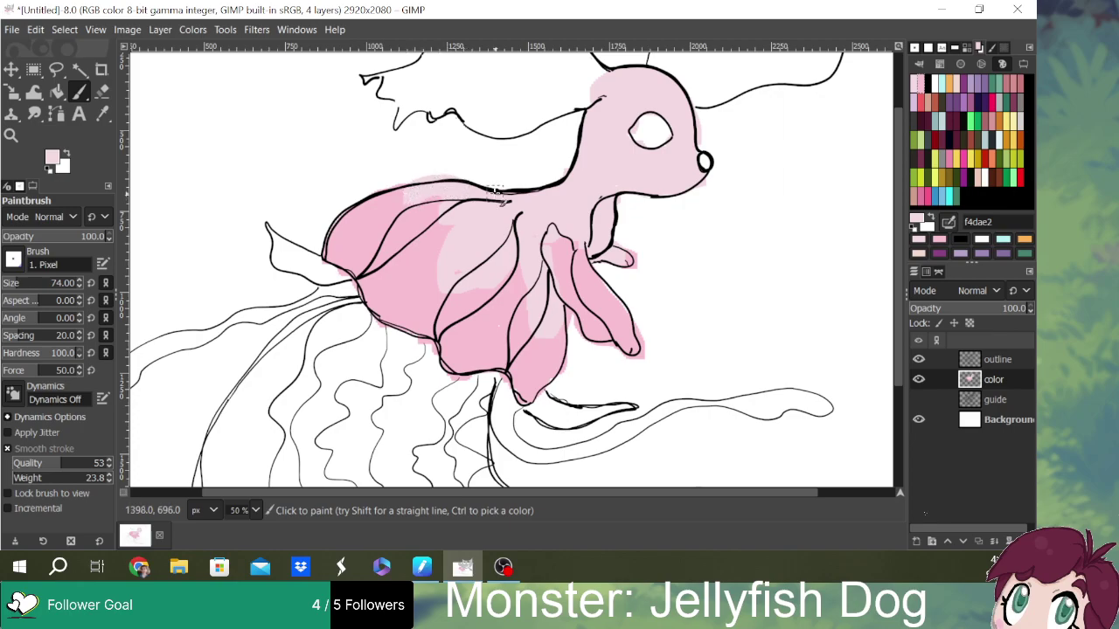
{"action": "left_click_drag", "start_coordinate": [474, 352], "coordinate": [506, 355]}
{"action": "key", "text": "ctrl+z"}
- Fill both large ears with the paler pink f4dae2 using the Paintbrush
{"action": "scroll", "coordinate": [897, 221], "scroll_direction": "up", "scroll_amount": 5}
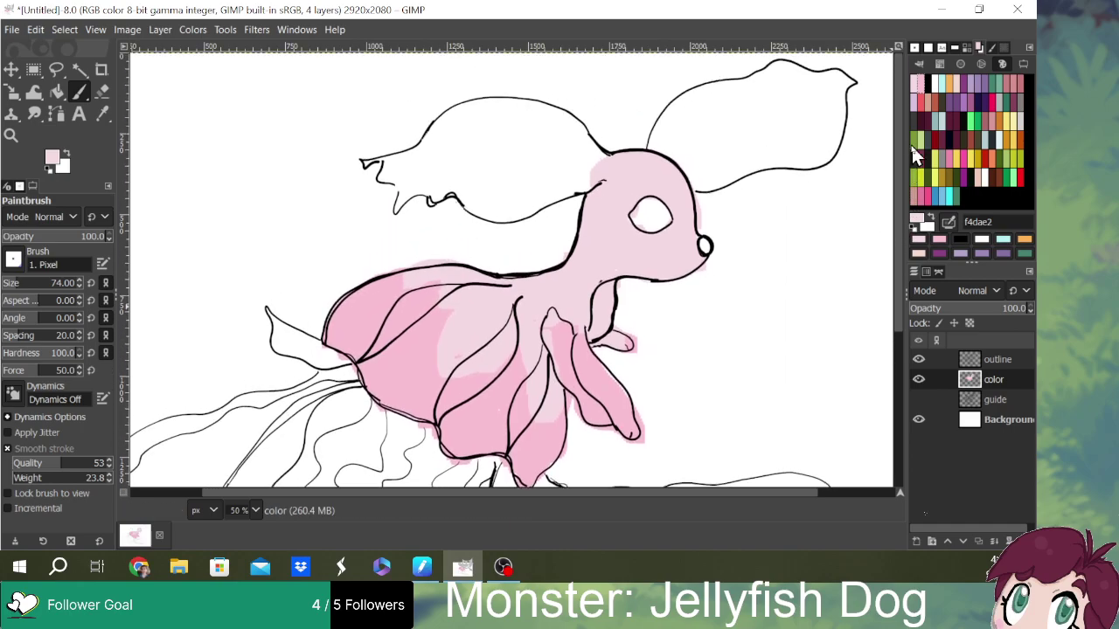
{"action": "mouse_move", "coordinate": [600, 166]}
{"action": "left_mouse_down"}
{"action": "mouse_move", "coordinate": [574, 123]}
{"action": "mouse_move", "coordinate": [558, 185]}
{"action": "mouse_move", "coordinate": [557, 161]}
{"action": "mouse_move", "coordinate": [563, 181]}
{"action": "mouse_move", "coordinate": [516, 184]}
{"action": "mouse_move", "coordinate": [566, 122]}
{"action": "mouse_move", "coordinate": [520, 163]}
{"action": "mouse_move", "coordinate": [527, 174]}
{"action": "mouse_move", "coordinate": [507, 207]}
{"action": "mouse_move", "coordinate": [536, 179]}
{"action": "mouse_move", "coordinate": [508, 210]}
{"action": "mouse_move", "coordinate": [526, 211]}
{"action": "mouse_move", "coordinate": [472, 186]}
{"action": "mouse_move", "coordinate": [480, 199]}
{"action": "mouse_move", "coordinate": [524, 133]}
{"action": "mouse_move", "coordinate": [546, 121]}
{"action": "mouse_move", "coordinate": [499, 145]}
{"action": "mouse_move", "coordinate": [548, 117]}
{"action": "mouse_move", "coordinate": [454, 197]}
{"action": "mouse_move", "coordinate": [482, 144]}
{"action": "mouse_move", "coordinate": [459, 188]}
{"action": "mouse_move", "coordinate": [448, 175]}
{"action": "mouse_move", "coordinate": [429, 187]}
{"action": "mouse_move", "coordinate": [475, 125]}
{"action": "mouse_move", "coordinate": [534, 106]}
{"action": "mouse_move", "coordinate": [494, 109]}
{"action": "mouse_move", "coordinate": [435, 154]}
{"action": "mouse_move", "coordinate": [434, 179]}
{"action": "mouse_move", "coordinate": [406, 186]}
{"action": "mouse_move", "coordinate": [447, 172]}
{"action": "mouse_move", "coordinate": [369, 163]}
{"action": "mouse_move", "coordinate": [437, 132]}
{"action": "mouse_move", "coordinate": [407, 163]}
{"action": "mouse_move", "coordinate": [457, 113]}
{"action": "mouse_move", "coordinate": [516, 104]}
{"action": "mouse_move", "coordinate": [470, 158]}
{"action": "left_mouse_up"}
{"action": "mouse_move", "coordinate": [600, 171]}
{"action": "left_mouse_down"}
{"action": "mouse_move", "coordinate": [591, 144]}
{"action": "mouse_move", "coordinate": [536, 110]}
{"action": "mouse_move", "coordinate": [451, 116]}
{"action": "mouse_move", "coordinate": [396, 164]}
{"action": "mouse_move", "coordinate": [434, 199]}
{"action": "mouse_move", "coordinate": [488, 168]}
{"action": "left_mouse_up"}
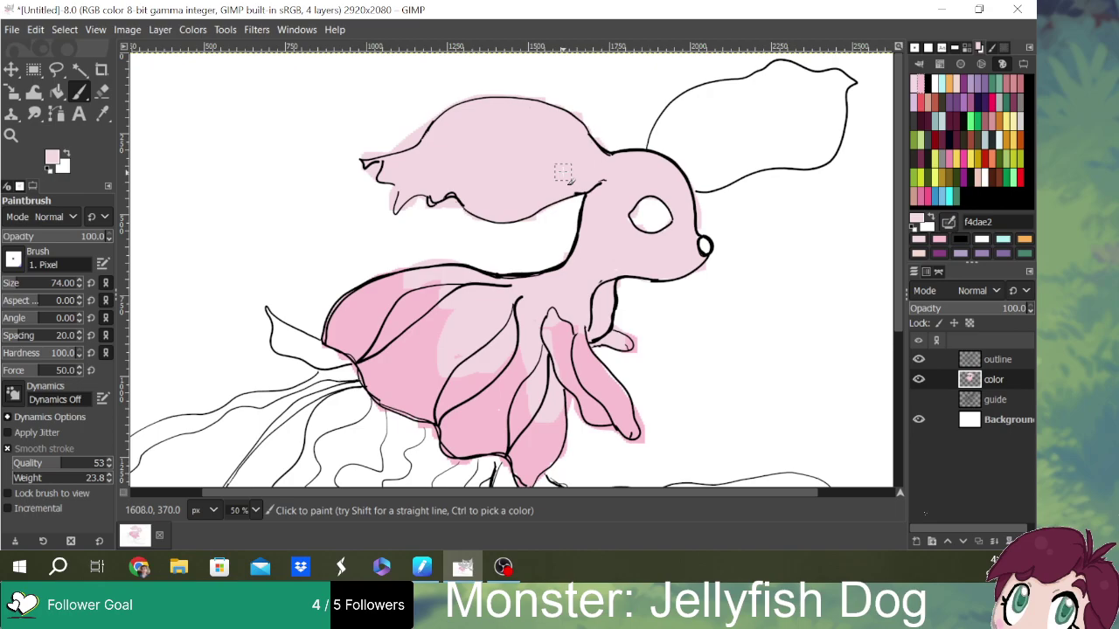
{"action": "mouse_move", "coordinate": [562, 171]}
{"action": "left_mouse_down"}
{"action": "mouse_move", "coordinate": [673, 128]}
{"action": "mouse_move", "coordinate": [673, 111]}
{"action": "mouse_move", "coordinate": [653, 142]}
{"action": "mouse_move", "coordinate": [665, 145]}
{"action": "mouse_move", "coordinate": [719, 96]}
{"action": "mouse_move", "coordinate": [754, 90]}
{"action": "mouse_move", "coordinate": [680, 110]}
{"action": "mouse_move", "coordinate": [694, 96]}
{"action": "mouse_move", "coordinate": [788, 70]}
{"action": "mouse_move", "coordinate": [765, 67]}
{"action": "mouse_move", "coordinate": [780, 73]}
{"action": "mouse_move", "coordinate": [742, 112]}
{"action": "mouse_move", "coordinate": [684, 156]}
{"action": "mouse_move", "coordinate": [706, 127]}
{"action": "mouse_move", "coordinate": [669, 147]}
{"action": "mouse_move", "coordinate": [710, 185]}
{"action": "mouse_move", "coordinate": [745, 160]}
{"action": "mouse_move", "coordinate": [707, 163]}
{"action": "mouse_move", "coordinate": [727, 141]}
{"action": "mouse_move", "coordinate": [750, 140]}
{"action": "mouse_move", "coordinate": [771, 156]}
{"action": "mouse_move", "coordinate": [766, 164]}
{"action": "mouse_move", "coordinate": [750, 162]}
{"action": "mouse_move", "coordinate": [776, 127]}
{"action": "mouse_move", "coordinate": [742, 136]}
{"action": "mouse_move", "coordinate": [793, 94]}
{"action": "mouse_move", "coordinate": [821, 88]}
{"action": "mouse_move", "coordinate": [783, 81]}
{"action": "mouse_move", "coordinate": [849, 79]}
{"action": "mouse_move", "coordinate": [846, 91]}
{"action": "mouse_move", "coordinate": [795, 105]}
{"action": "mouse_move", "coordinate": [804, 115]}
{"action": "mouse_move", "coordinate": [840, 105]}
{"action": "mouse_move", "coordinate": [795, 141]}
{"action": "mouse_move", "coordinate": [796, 158]}
{"action": "mouse_move", "coordinate": [849, 120]}
{"action": "mouse_move", "coordinate": [821, 124]}
{"action": "mouse_move", "coordinate": [782, 166]}
{"action": "mouse_move", "coordinate": [839, 138]}
{"action": "mouse_move", "coordinate": [844, 112]}
{"action": "left_mouse_up"}
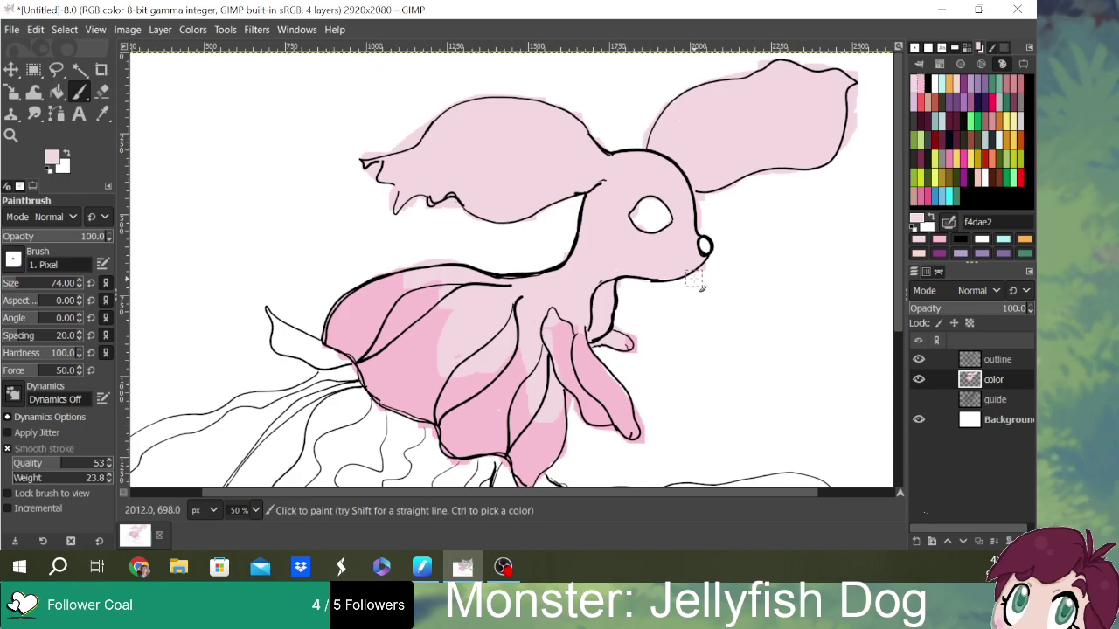
- Lighten the front legs with the paler pink and undo the last two strokes around the paws
{"action": "left_click_drag", "start_coordinate": [900, 220], "coordinate": [895, 319]}
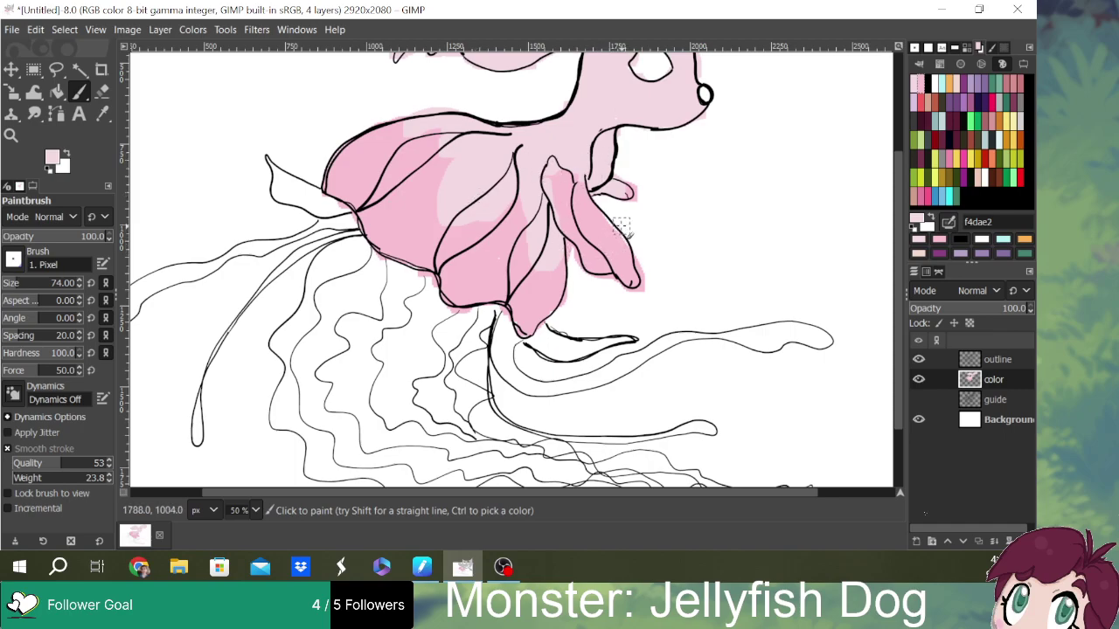
{"action": "mouse_move", "coordinate": [624, 187]}
{"action": "left_mouse_down"}
{"action": "mouse_move", "coordinate": [639, 192]}
{"action": "mouse_move", "coordinate": [588, 187]}
{"action": "left_mouse_up"}
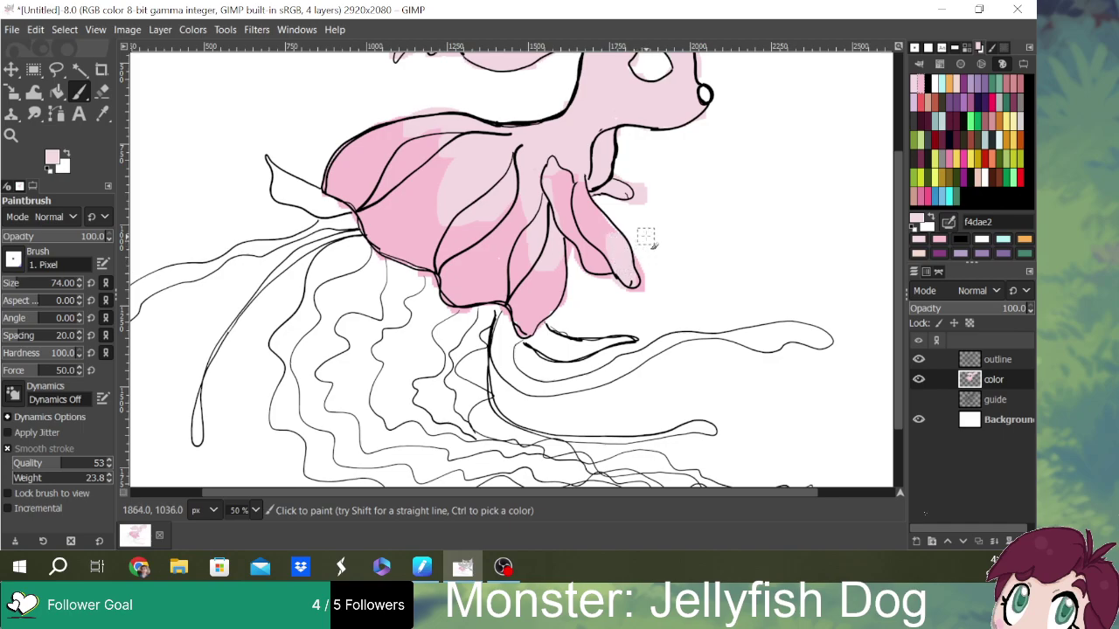
{"action": "key", "text": "ctrl+z"}
{"action": "key", "text": "ctrl+z"}
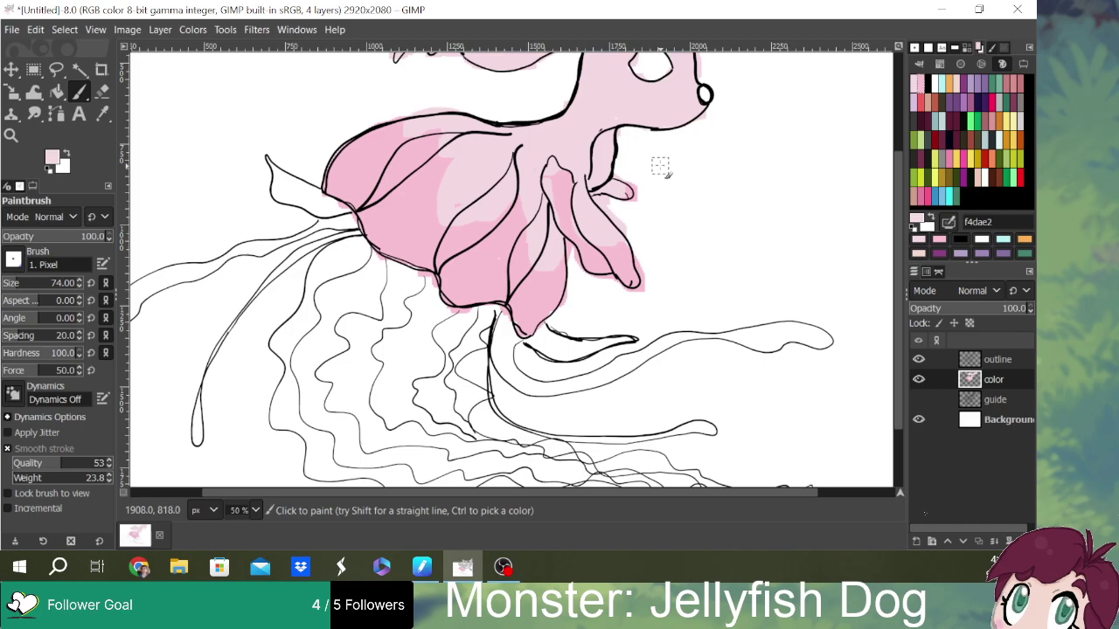
- Switch back to the light pink f8c0d2 and repaint the tip of the far front paw
{"action": "left_click", "coordinate": [923, 96]}
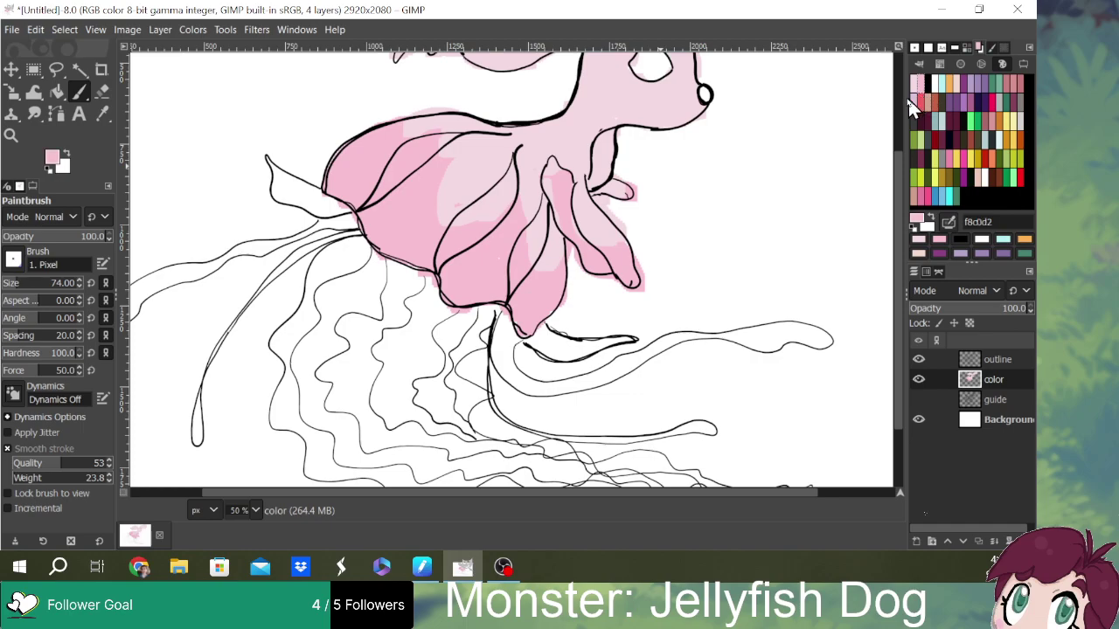
{"action": "left_click", "coordinate": [914, 89]}
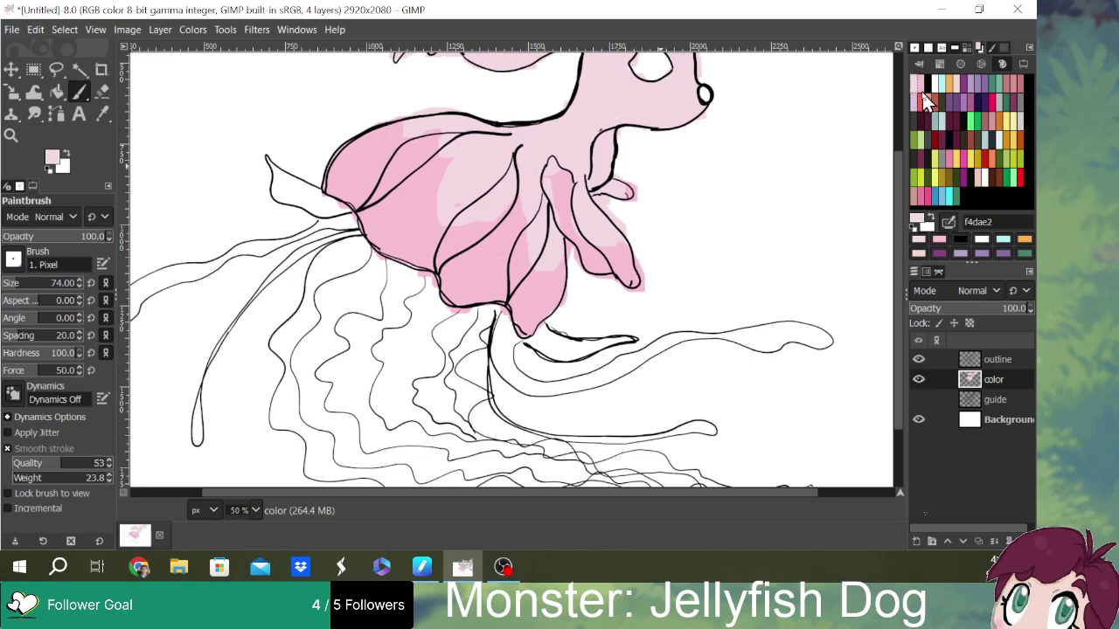
{"action": "left_click", "coordinate": [923, 96]}
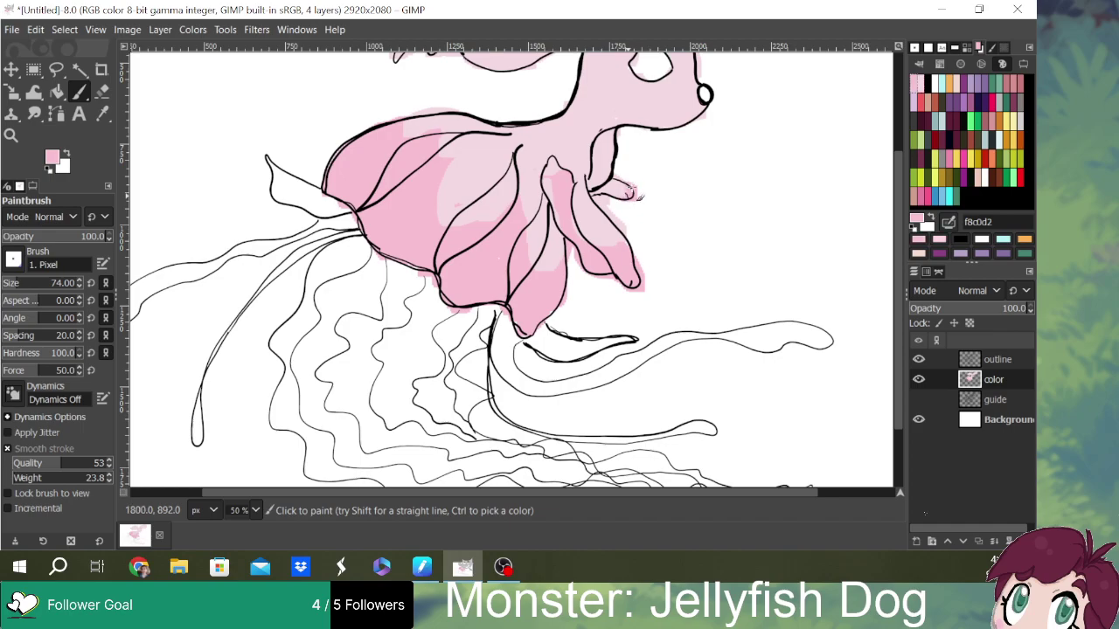
{"action": "left_click_drag", "start_coordinate": [633, 189], "coordinate": [614, 194]}
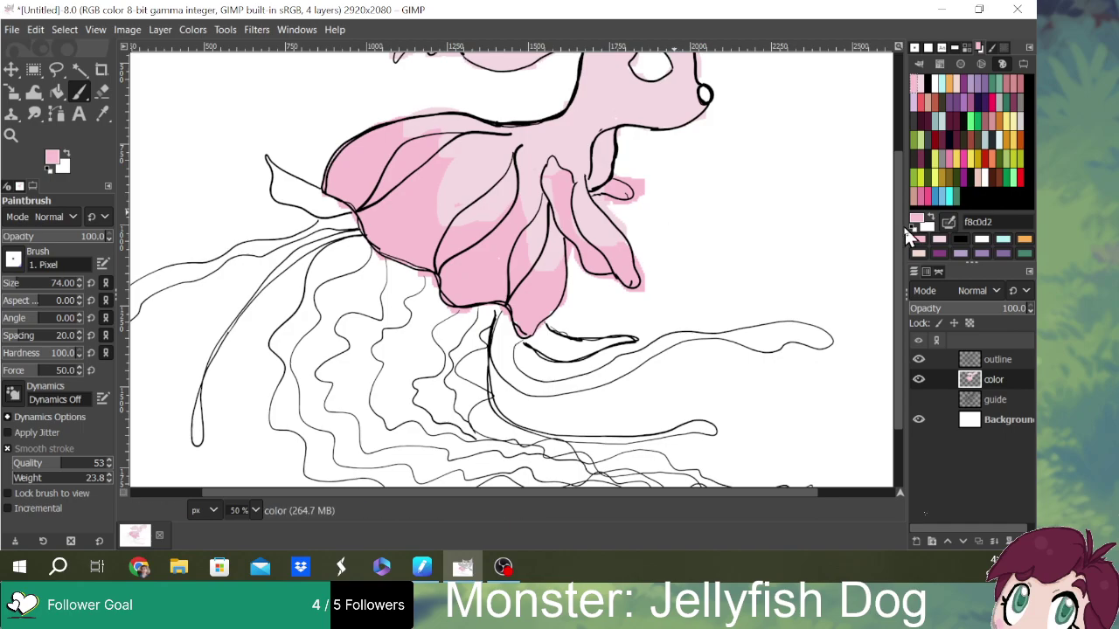
- Try the peach tone f4dad0 on the top of the wavy frills beneath the bell and undo the stroke
{"action": "left_click_drag", "start_coordinate": [900, 249], "coordinate": [909, 226]}
{"action": "left_click", "coordinate": [920, 93]}
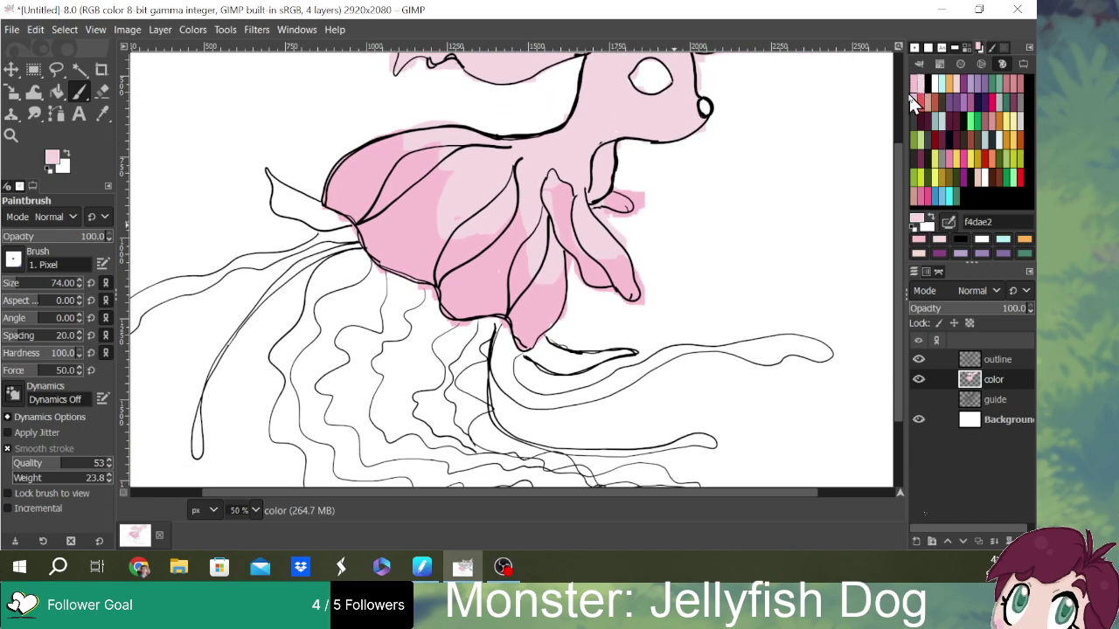
{"action": "left_click", "coordinate": [956, 91]}
{"action": "scroll", "coordinate": [898, 217], "scroll_direction": "down", "scroll_amount": 3}
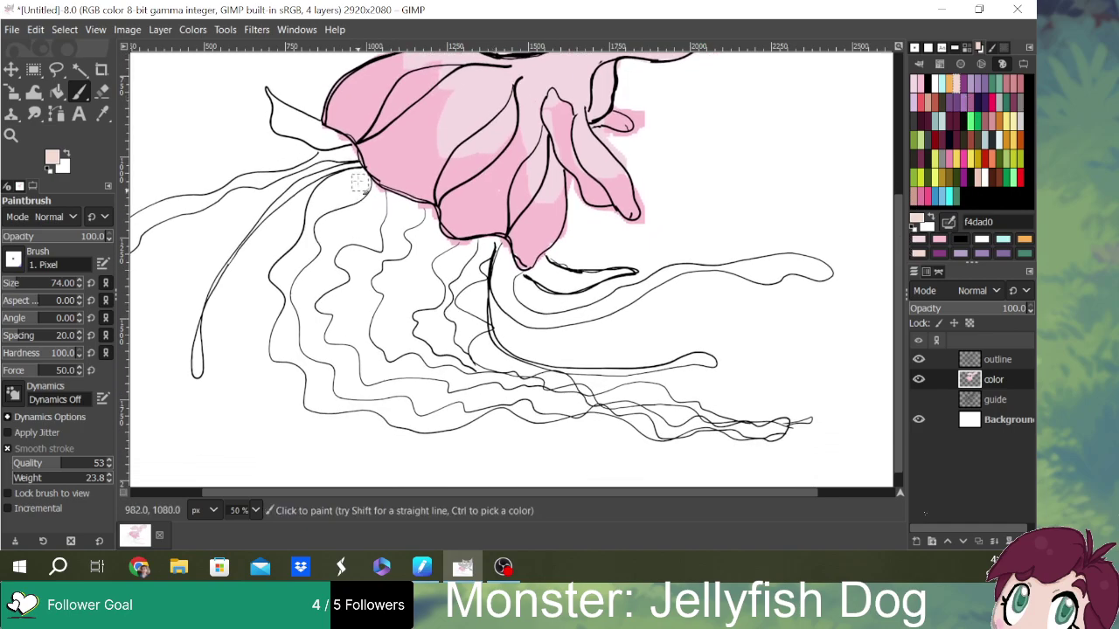
{"action": "mouse_move", "coordinate": [355, 180]}
{"action": "left_mouse_down"}
{"action": "mouse_move", "coordinate": [315, 206]}
{"action": "mouse_move", "coordinate": [348, 188]}
{"action": "left_mouse_up"}
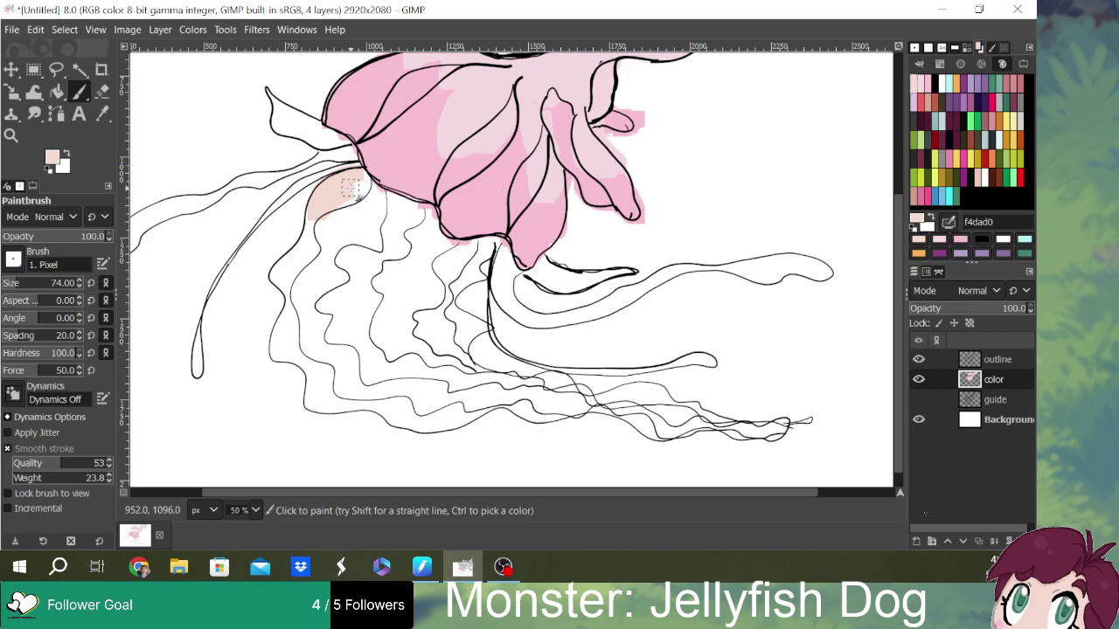
{"action": "key", "text": "ctrl+z"}
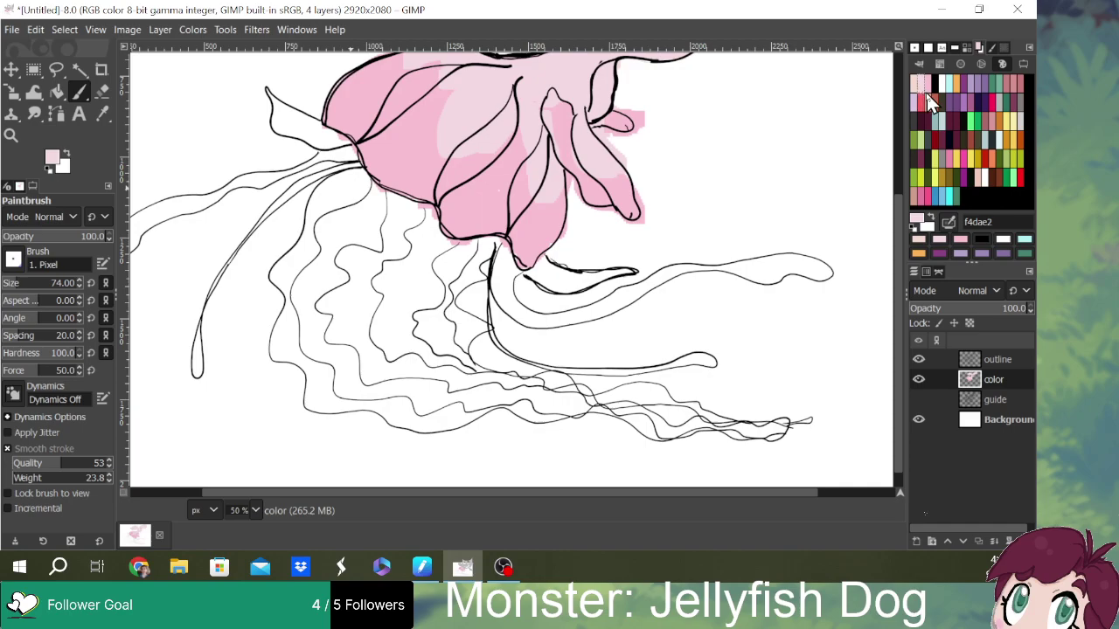
- Mix the pale pink f4e3e9, test it on the frills beneath the bell and undo the stroke
{"action": "left_click", "coordinate": [53, 161]}
{"action": "left_click", "coordinate": [27, 88]}
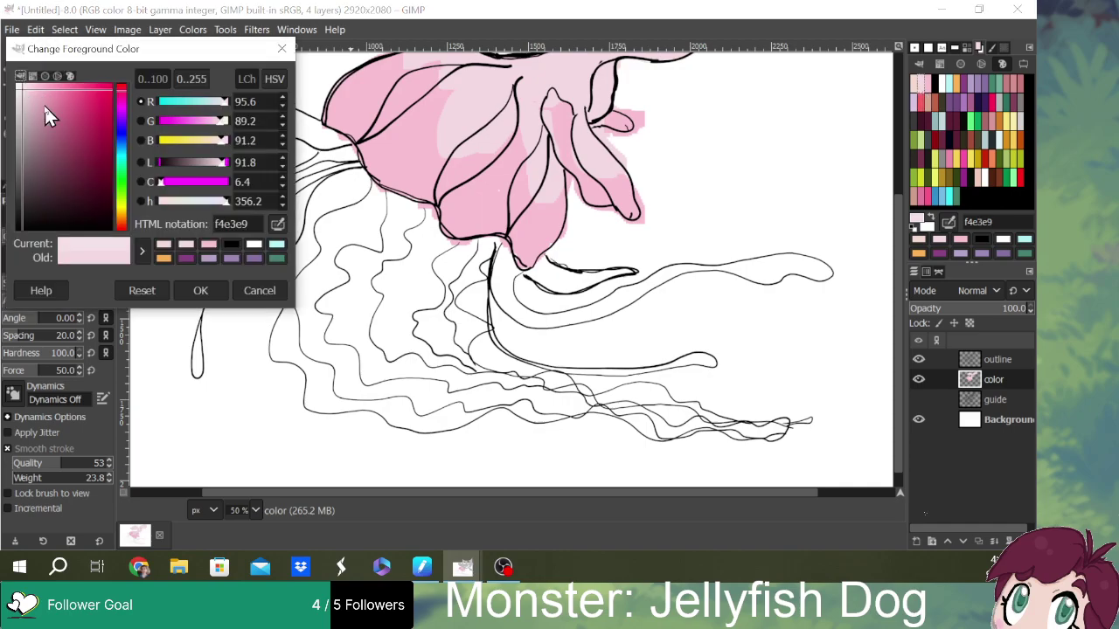
{"action": "left_click", "coordinate": [200, 295]}
{"action": "mouse_move", "coordinate": [358, 175]}
{"action": "left_mouse_down"}
{"action": "mouse_move", "coordinate": [321, 198]}
{"action": "mouse_move", "coordinate": [303, 273]}
{"action": "mouse_move", "coordinate": [356, 186]}
{"action": "left_mouse_up"}
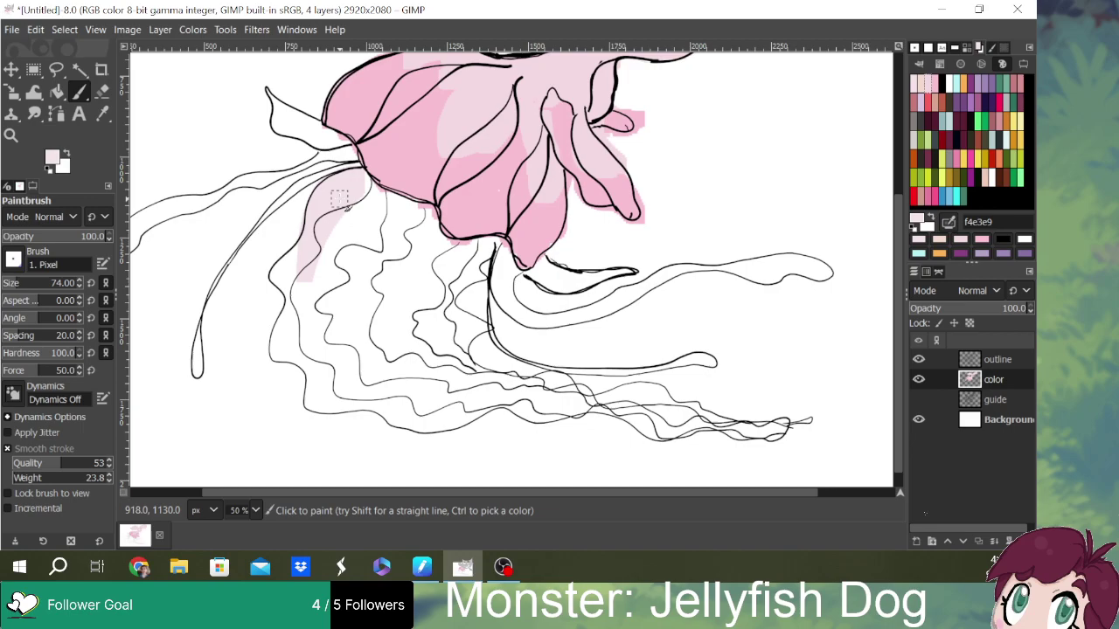
{"action": "key", "text": "ctrl+z"}
- Set the foreground color to the very pale pink fbeff2 and paint the wavy frills trailing beneath the bell
{"action": "left_click", "coordinate": [52, 157]}
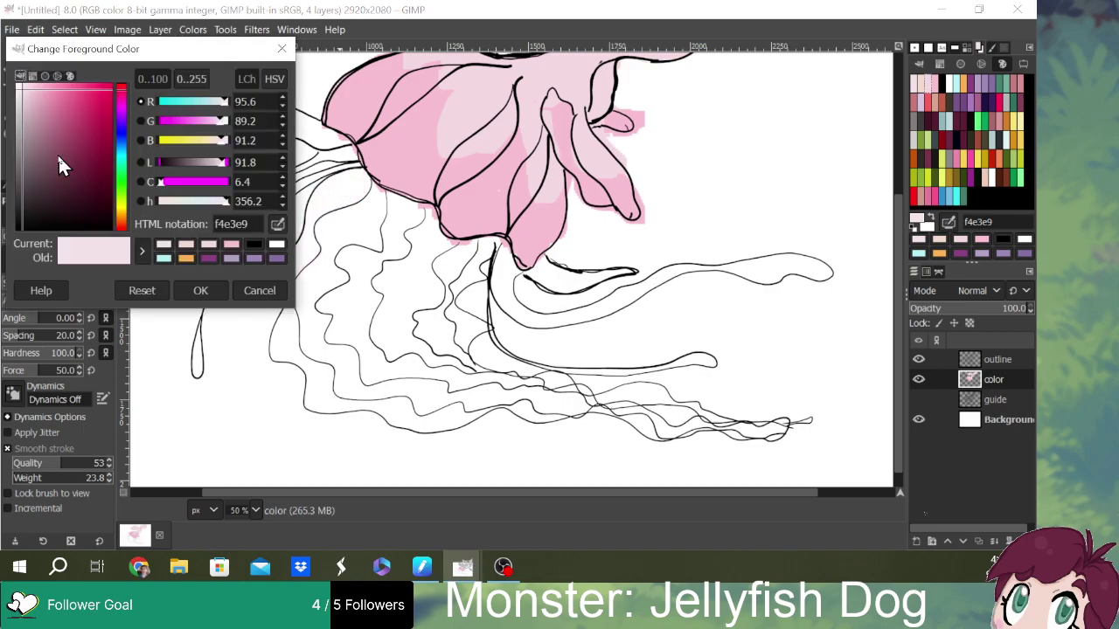
{"action": "left_click", "coordinate": [25, 94]}
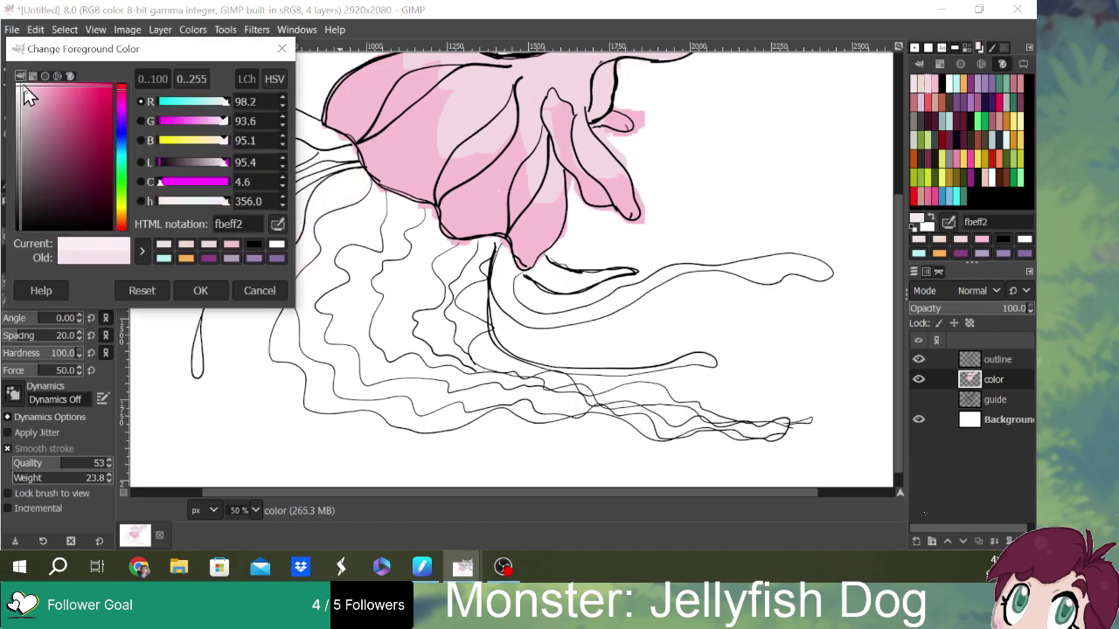
{"action": "left_click", "coordinate": [201, 291]}
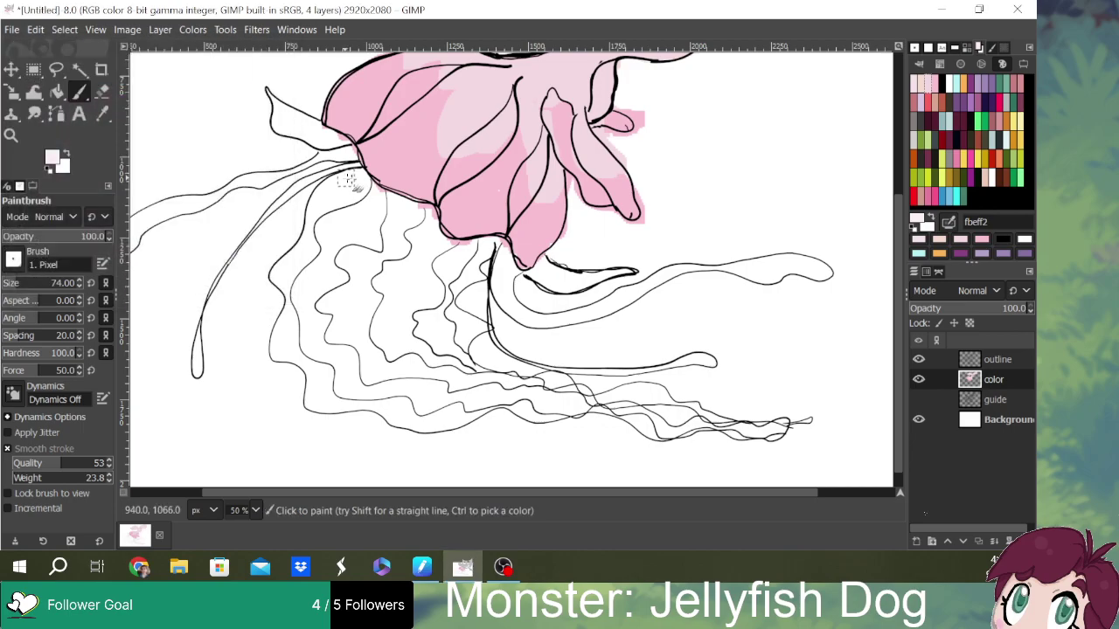
{"action": "mouse_move", "coordinate": [356, 179]}
{"action": "left_mouse_down"}
{"action": "mouse_move", "coordinate": [312, 216]}
{"action": "mouse_move", "coordinate": [350, 190]}
{"action": "mouse_move", "coordinate": [307, 232]}
{"action": "mouse_move", "coordinate": [296, 284]}
{"action": "mouse_move", "coordinate": [353, 206]}
{"action": "mouse_move", "coordinate": [317, 268]}
{"action": "mouse_move", "coordinate": [283, 278]}
{"action": "mouse_move", "coordinate": [299, 352]}
{"action": "mouse_move", "coordinate": [284, 352]}
{"action": "mouse_move", "coordinate": [301, 346]}
{"action": "mouse_move", "coordinate": [314, 390]}
{"action": "mouse_move", "coordinate": [357, 404]}
{"action": "mouse_move", "coordinate": [342, 403]}
{"action": "mouse_move", "coordinate": [360, 255]}
{"action": "mouse_move", "coordinate": [323, 289]}
{"action": "mouse_move", "coordinate": [370, 190]}
{"action": "mouse_move", "coordinate": [402, 208]}
{"action": "mouse_move", "coordinate": [364, 218]}
{"action": "mouse_move", "coordinate": [420, 215]}
{"action": "mouse_move", "coordinate": [375, 273]}
{"action": "mouse_move", "coordinate": [384, 248]}
{"action": "mouse_move", "coordinate": [425, 213]}
{"action": "mouse_move", "coordinate": [431, 241]}
{"action": "mouse_move", "coordinate": [458, 261]}
{"action": "mouse_move", "coordinate": [444, 246]}
{"action": "mouse_move", "coordinate": [471, 249]}
{"action": "mouse_move", "coordinate": [406, 272]}
{"action": "mouse_move", "coordinate": [423, 265]}
{"action": "mouse_move", "coordinate": [375, 369]}
{"action": "mouse_move", "coordinate": [369, 315]}
{"action": "mouse_move", "coordinate": [362, 334]}
{"action": "mouse_move", "coordinate": [374, 303]}
{"action": "mouse_move", "coordinate": [410, 288]}
{"action": "mouse_move", "coordinate": [428, 341]}
{"action": "mouse_move", "coordinate": [425, 308]}
{"action": "mouse_move", "coordinate": [481, 260]}
{"action": "mouse_move", "coordinate": [468, 258]}
{"action": "mouse_move", "coordinate": [496, 249]}
{"action": "mouse_move", "coordinate": [502, 258]}
{"action": "mouse_move", "coordinate": [456, 303]}
{"action": "left_mouse_up"}
{"action": "mouse_move", "coordinate": [369, 278]}
{"action": "left_mouse_down"}
{"action": "mouse_move", "coordinate": [416, 363]}
{"action": "mouse_move", "coordinate": [401, 363]}
{"action": "mouse_move", "coordinate": [369, 403]}
{"action": "mouse_move", "coordinate": [354, 369]}
{"action": "mouse_move", "coordinate": [447, 348]}
{"action": "mouse_move", "coordinate": [461, 365]}
{"action": "mouse_move", "coordinate": [494, 309]}
{"action": "mouse_move", "coordinate": [475, 370]}
{"action": "mouse_move", "coordinate": [496, 394]}
{"action": "mouse_move", "coordinate": [500, 362]}
{"action": "mouse_move", "coordinate": [479, 358]}
{"action": "mouse_move", "coordinate": [498, 394]}
{"action": "mouse_move", "coordinate": [436, 420]}
{"action": "mouse_move", "coordinate": [382, 401]}
{"action": "mouse_move", "coordinate": [427, 426]}
{"action": "mouse_move", "coordinate": [409, 413]}
{"action": "mouse_move", "coordinate": [442, 395]}
{"action": "left_mouse_up"}
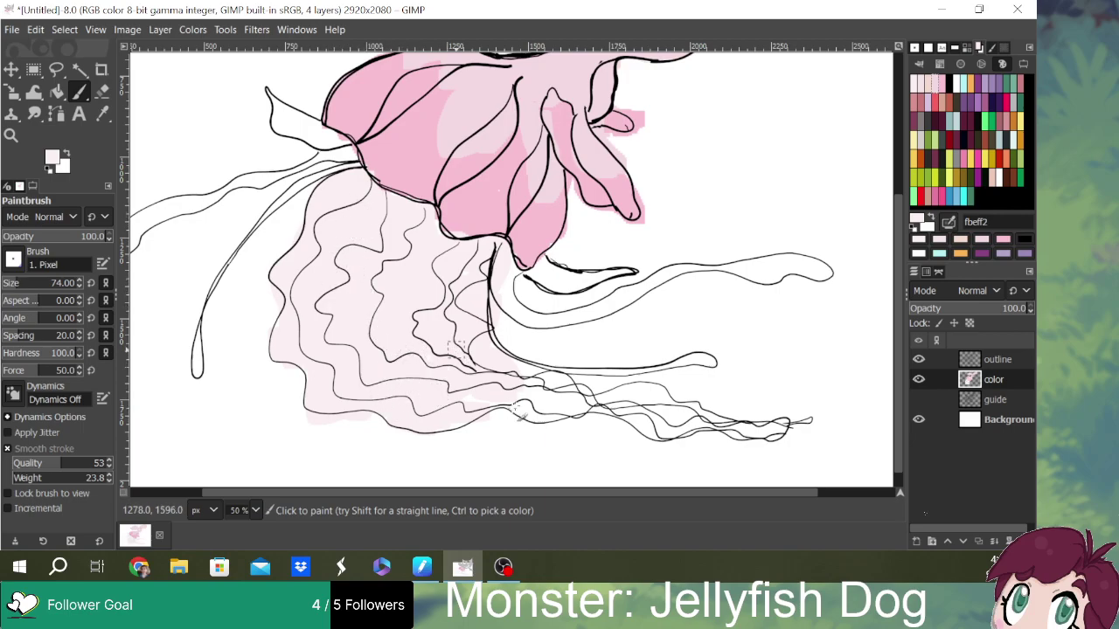
{"action": "mouse_move", "coordinate": [515, 407]}
{"action": "left_mouse_down"}
{"action": "mouse_move", "coordinate": [798, 430]}
{"action": "mouse_move", "coordinate": [551, 381]}
{"action": "mouse_move", "coordinate": [511, 384]}
{"action": "mouse_move", "coordinate": [623, 425]}
{"action": "mouse_move", "coordinate": [777, 433]}
{"action": "mouse_move", "coordinate": [526, 417]}
{"action": "mouse_move", "coordinate": [508, 381]}
{"action": "mouse_move", "coordinate": [573, 379]}
{"action": "mouse_move", "coordinate": [716, 424]}
{"action": "mouse_move", "coordinate": [655, 393]}
{"action": "mouse_move", "coordinate": [456, 406]}
{"action": "mouse_move", "coordinate": [477, 400]}
{"action": "mouse_move", "coordinate": [439, 423]}
{"action": "left_mouse_up"}
{"action": "mouse_move", "coordinate": [421, 357]}
{"action": "left_mouse_down"}
{"action": "mouse_move", "coordinate": [524, 370]}
{"action": "mouse_move", "coordinate": [565, 390]}
{"action": "left_mouse_up"}
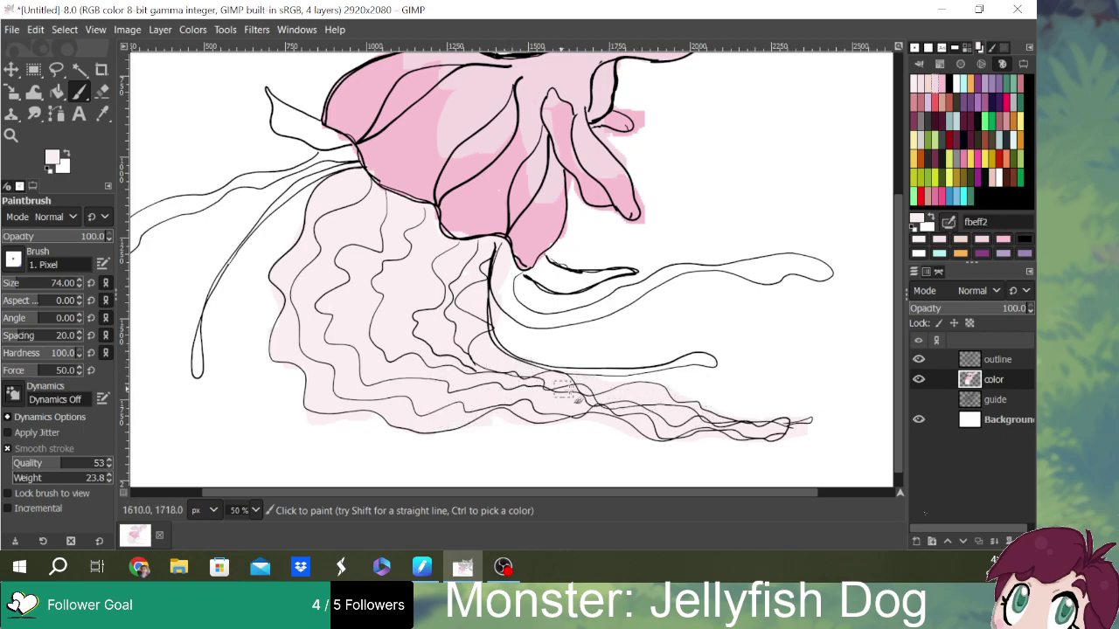
{"action": "mouse_move", "coordinate": [690, 418]}
{"action": "left_mouse_down"}
{"action": "mouse_move", "coordinate": [791, 438]}
{"action": "mouse_move", "coordinate": [751, 425]}
{"action": "left_mouse_up"}
- Paint the long outer tentacles, the small curved limb under the bell and the tail in the very pale pink fbeff2
{"action": "mouse_move", "coordinate": [513, 271]}
{"action": "left_mouse_down"}
{"action": "mouse_move", "coordinate": [511, 293]}
{"action": "mouse_move", "coordinate": [542, 320]}
{"action": "mouse_move", "coordinate": [587, 317]}
{"action": "mouse_move", "coordinate": [513, 306]}
{"action": "mouse_move", "coordinate": [522, 317]}
{"action": "mouse_move", "coordinate": [634, 295]}
{"action": "mouse_move", "coordinate": [688, 267]}
{"action": "mouse_move", "coordinate": [787, 285]}
{"action": "mouse_move", "coordinate": [811, 266]}
{"action": "mouse_move", "coordinate": [828, 274]}
{"action": "left_mouse_up"}
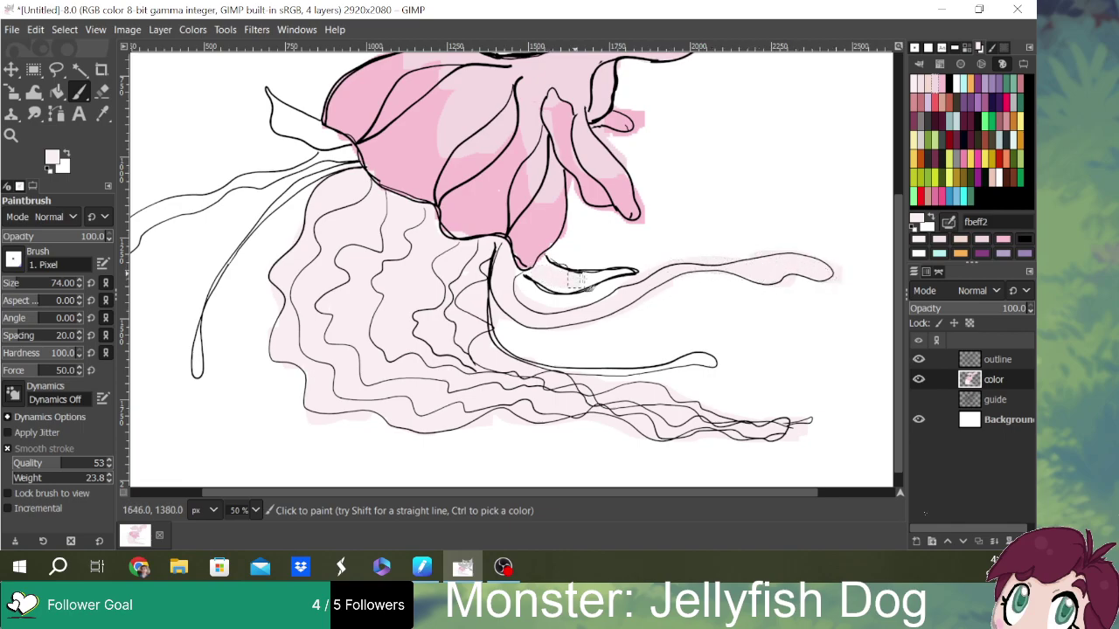
{"action": "mouse_move", "coordinate": [542, 268]}
{"action": "left_mouse_down"}
{"action": "mouse_move", "coordinate": [611, 270]}
{"action": "mouse_move", "coordinate": [545, 278]}
{"action": "left_mouse_up"}
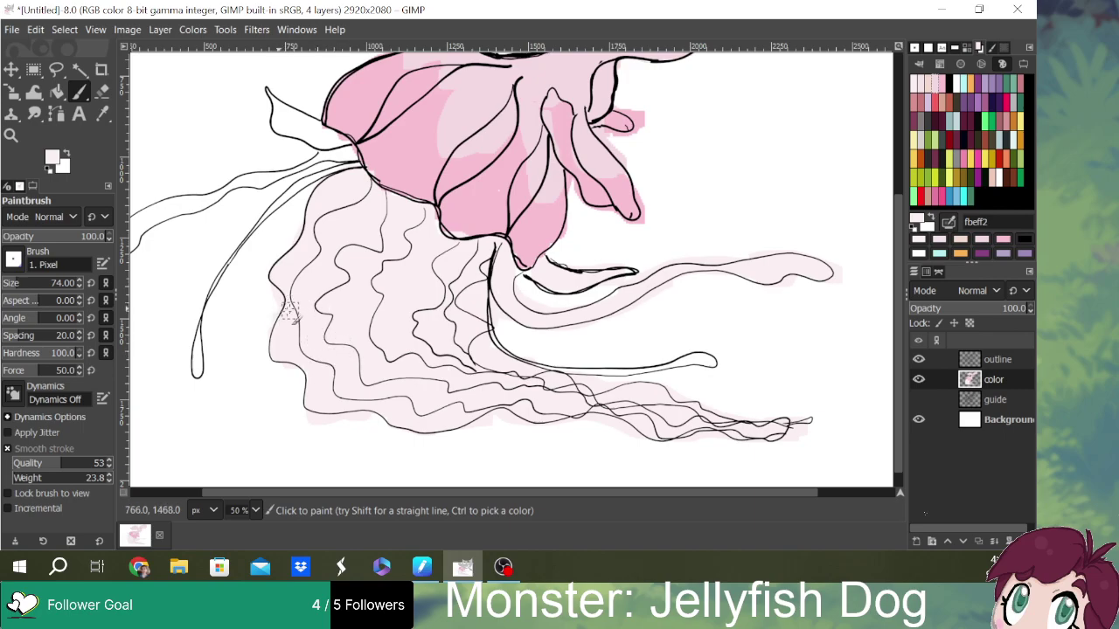
{"action": "mouse_move", "coordinate": [352, 162]}
{"action": "left_mouse_down"}
{"action": "mouse_move", "coordinate": [276, 199]}
{"action": "mouse_move", "coordinate": [247, 232]}
{"action": "mouse_move", "coordinate": [209, 296]}
{"action": "mouse_move", "coordinate": [197, 367]}
{"action": "left_mouse_up"}
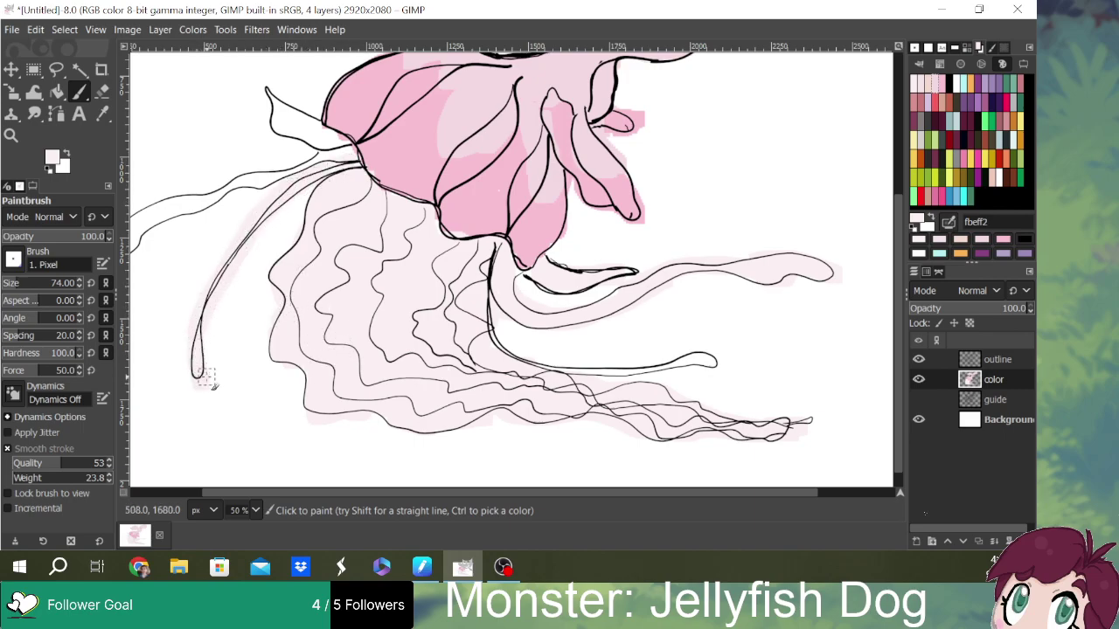
{"action": "left_click_drag", "start_coordinate": [897, 261], "coordinate": [896, 236]}
{"action": "left_click_drag", "start_coordinate": [358, 492], "coordinate": [292, 494]}
{"action": "mouse_move", "coordinate": [430, 183]}
{"action": "left_mouse_down"}
{"action": "mouse_move", "coordinate": [233, 239]}
{"action": "mouse_move", "coordinate": [192, 287]}
{"action": "mouse_move", "coordinate": [221, 260]}
{"action": "mouse_move", "coordinate": [189, 308]}
{"action": "mouse_move", "coordinate": [189, 352]}
{"action": "left_mouse_up"}
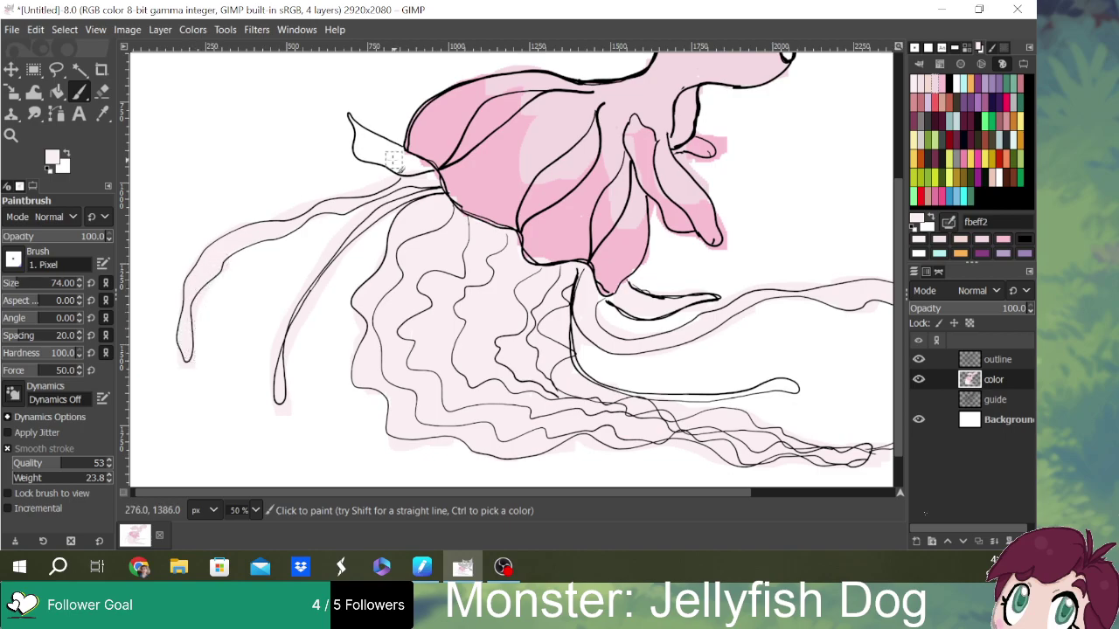
{"action": "mouse_move", "coordinate": [381, 149]}
{"action": "left_mouse_down"}
{"action": "mouse_move", "coordinate": [355, 134]}
{"action": "mouse_move", "coordinate": [385, 166]}
{"action": "mouse_move", "coordinate": [416, 172]}
{"action": "left_mouse_up"}
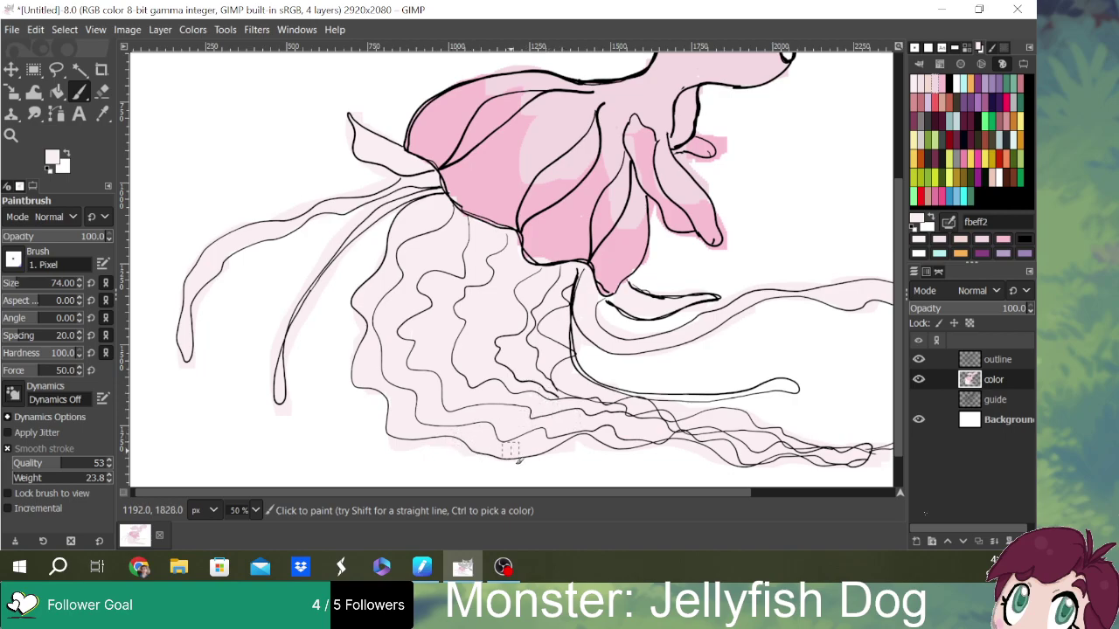
- Choose the hot pink f75588, set the Paintbrush size to 27 and fill in the eye
{"action": "left_click_drag", "start_coordinate": [902, 251], "coordinate": [909, 175]}
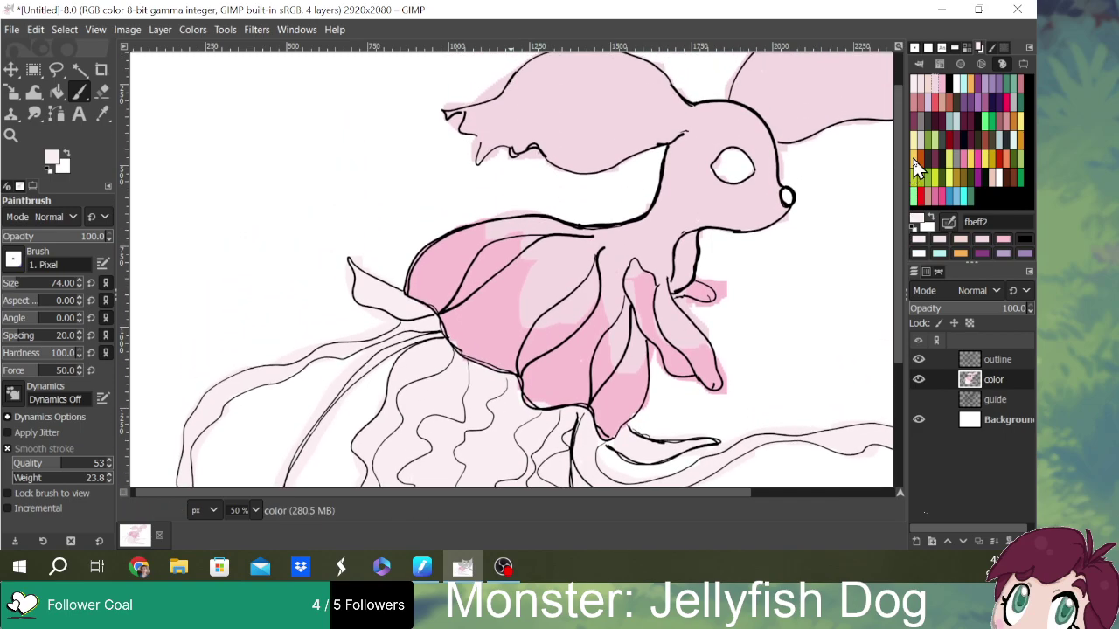
{"action": "left_click_drag", "start_coordinate": [647, 496], "coordinate": [767, 490]}
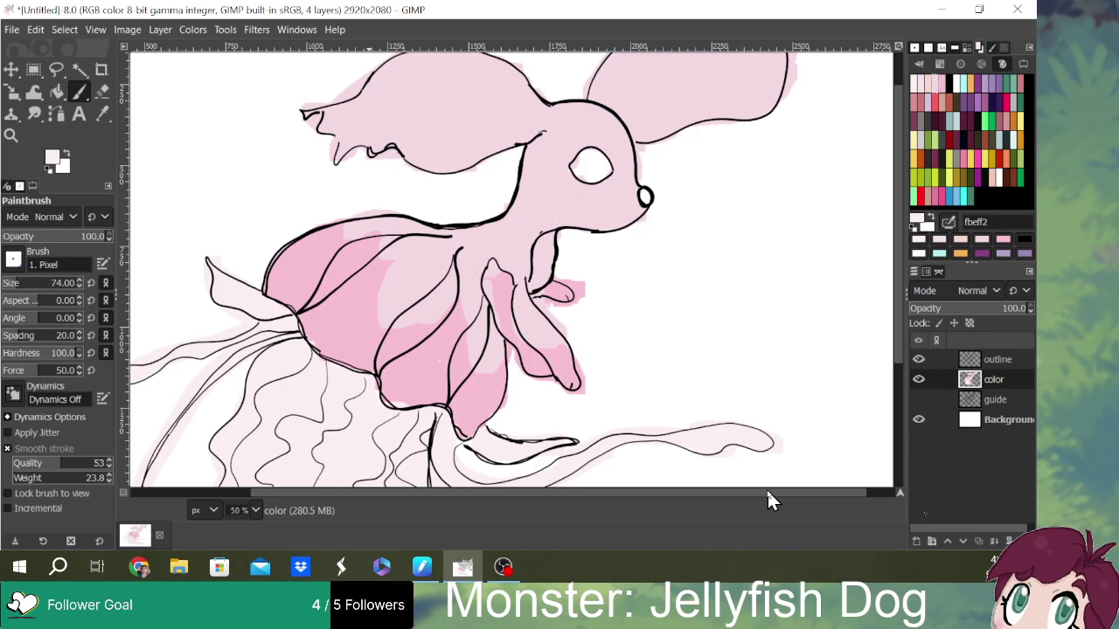
{"action": "left_click", "coordinate": [938, 202]}
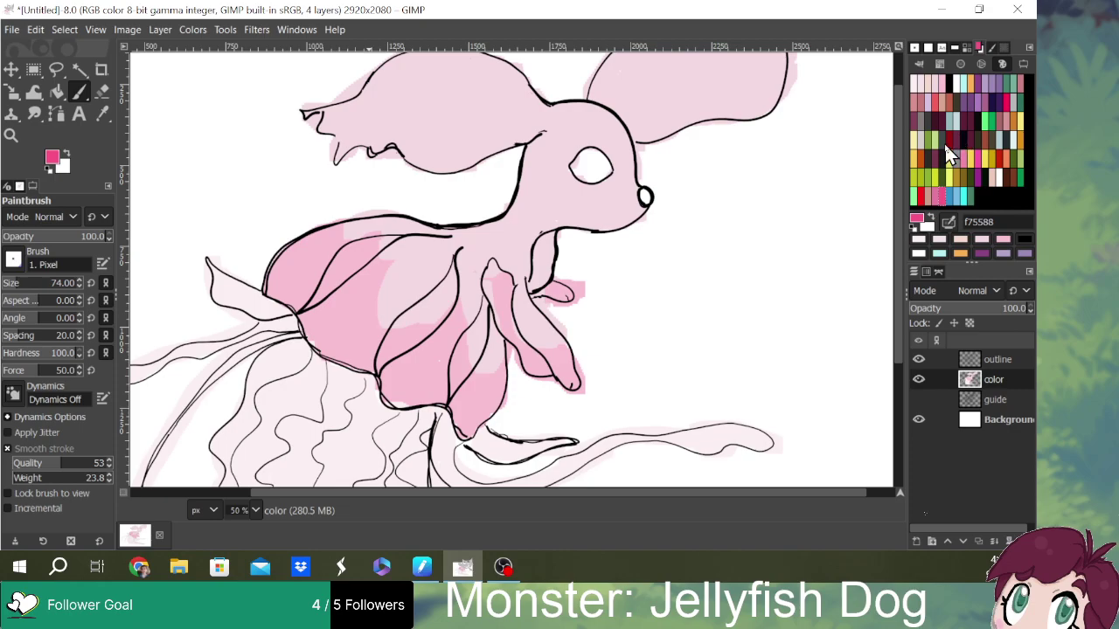
{"action": "left_click", "coordinate": [12, 285]}
{"action": "mouse_move", "coordinate": [582, 158]}
{"action": "left_mouse_down"}
{"action": "mouse_move", "coordinate": [595, 179]}
{"action": "mouse_move", "coordinate": [607, 175]}
{"action": "mouse_move", "coordinate": [575, 166]}
{"action": "mouse_move", "coordinate": [580, 176]}
{"action": "mouse_move", "coordinate": [600, 160]}
{"action": "mouse_move", "coordinate": [591, 182]}
{"action": "mouse_move", "coordinate": [612, 170]}
{"action": "mouse_move", "coordinate": [583, 156]}
{"action": "mouse_move", "coordinate": [607, 163]}
{"action": "mouse_move", "coordinate": [608, 183]}
{"action": "mouse_move", "coordinate": [582, 178]}
{"action": "mouse_move", "coordinate": [582, 157]}
{"action": "mouse_move", "coordinate": [609, 171]}
{"action": "mouse_move", "coordinate": [592, 157]}
{"action": "mouse_move", "coordinate": [577, 172]}
{"action": "mouse_move", "coordinate": [612, 164]}
{"action": "left_mouse_up"}
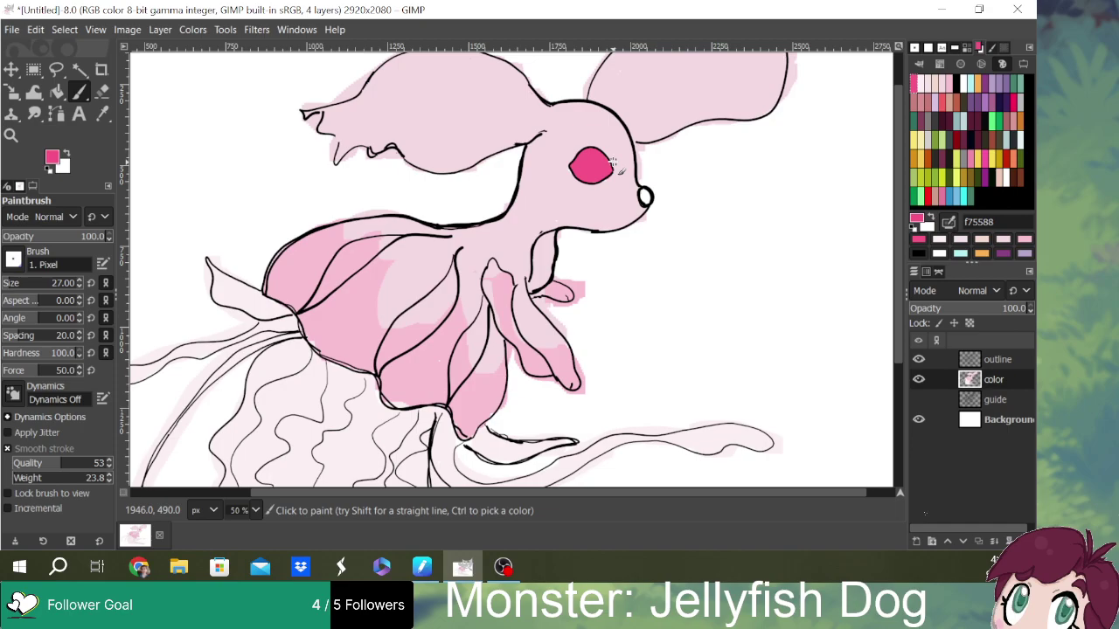
- Touch up around the eye with pale pink f4dae2 and paint the slender limb behind the near front leg in fbeff2
{"action": "left_click", "coordinate": [942, 87]}
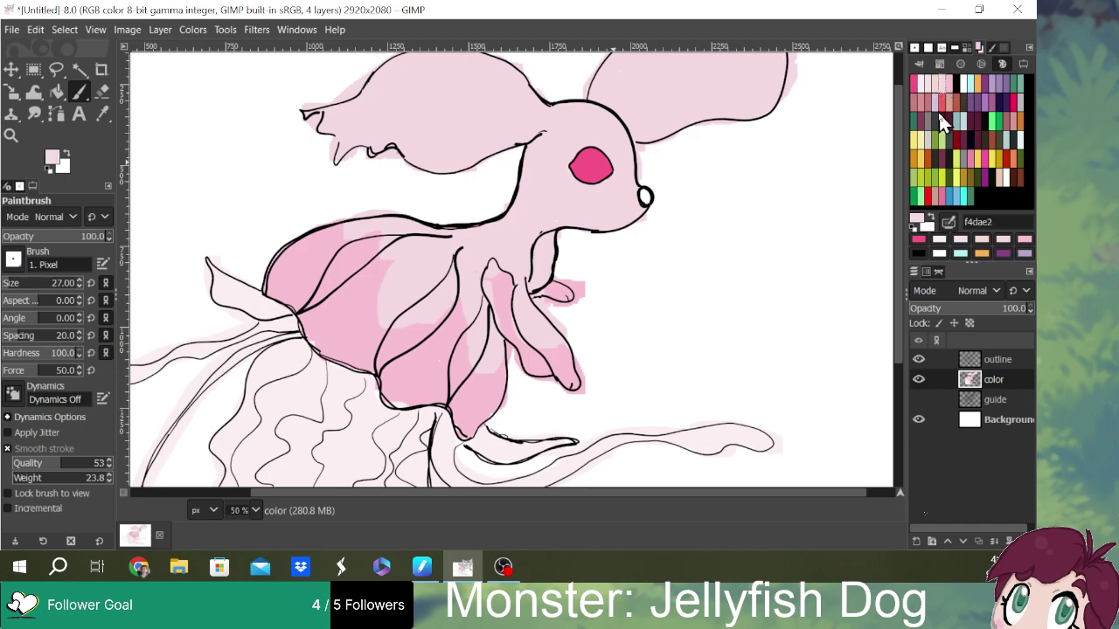
{"action": "left_click", "coordinate": [570, 179]}
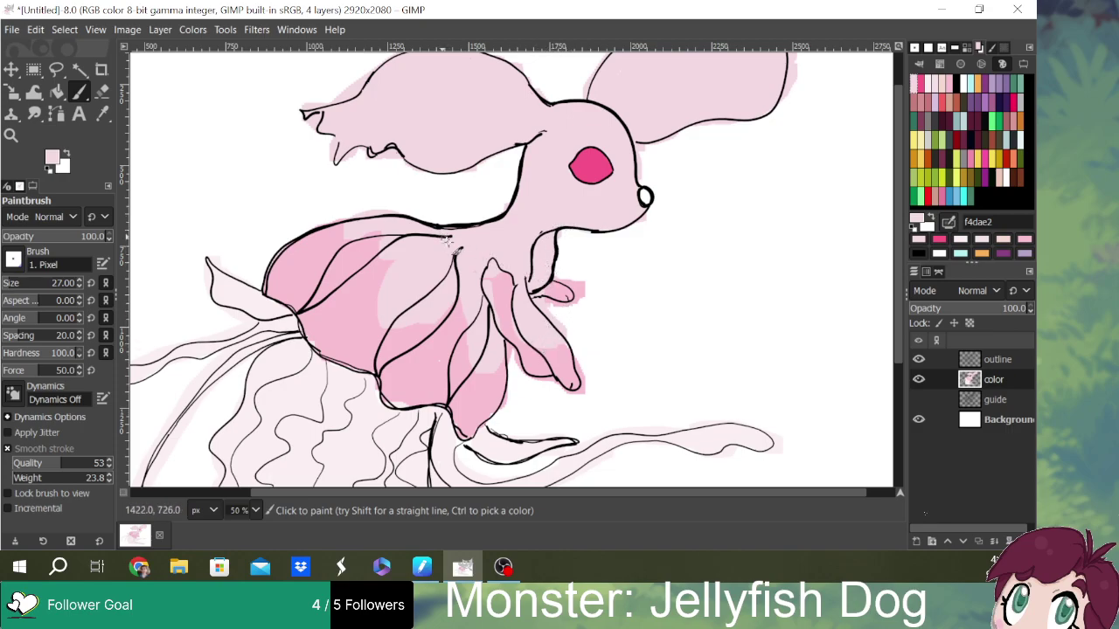
{"action": "left_click", "coordinate": [934, 95]}
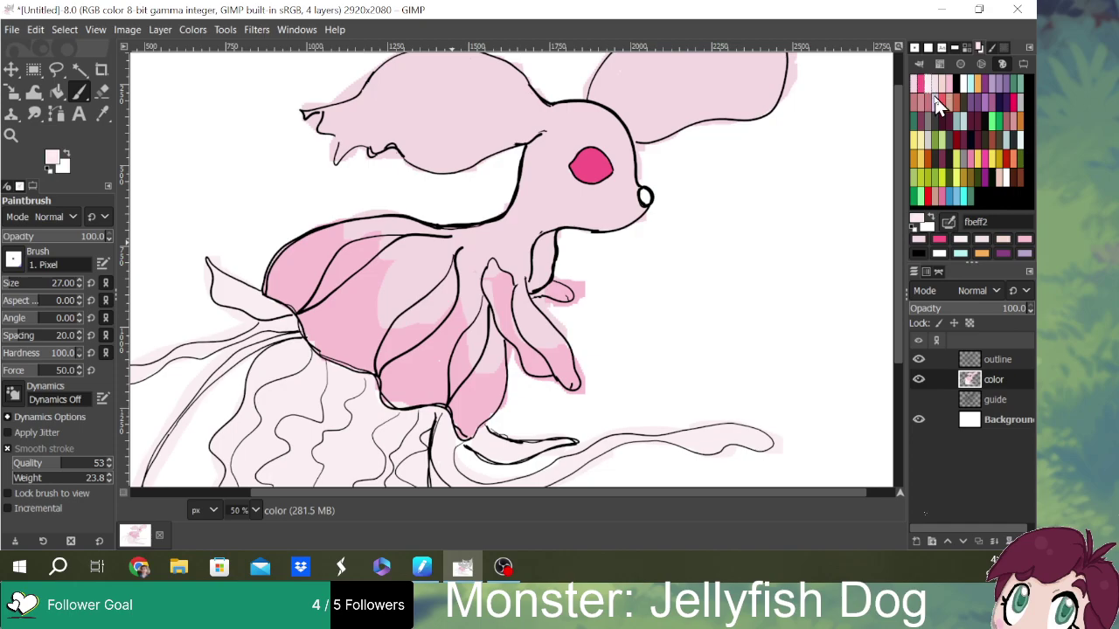
{"action": "mouse_move", "coordinate": [500, 279]}
{"action": "left_mouse_down"}
{"action": "mouse_move", "coordinate": [507, 306]}
{"action": "mouse_move", "coordinate": [495, 263]}
{"action": "mouse_move", "coordinate": [495, 295]}
{"action": "mouse_move", "coordinate": [512, 272]}
{"action": "mouse_move", "coordinate": [500, 294]}
{"action": "mouse_move", "coordinate": [511, 303]}
{"action": "mouse_move", "coordinate": [503, 292]}
{"action": "mouse_move", "coordinate": [495, 303]}
{"action": "mouse_move", "coordinate": [505, 330]}
{"action": "mouse_move", "coordinate": [551, 383]}
{"action": "mouse_move", "coordinate": [507, 323]}
{"action": "mouse_move", "coordinate": [519, 303]}
{"action": "mouse_move", "coordinate": [519, 332]}
{"action": "mouse_move", "coordinate": [493, 299]}
{"action": "mouse_move", "coordinate": [495, 278]}
{"action": "mouse_move", "coordinate": [524, 354]}
{"action": "mouse_move", "coordinate": [556, 381]}
{"action": "mouse_move", "coordinate": [522, 351]}
{"action": "mouse_move", "coordinate": [537, 363]}
{"action": "mouse_move", "coordinate": [494, 278]}
{"action": "mouse_move", "coordinate": [501, 273]}
{"action": "mouse_move", "coordinate": [496, 295]}
{"action": "mouse_move", "coordinate": [518, 301]}
{"action": "left_mouse_up"}
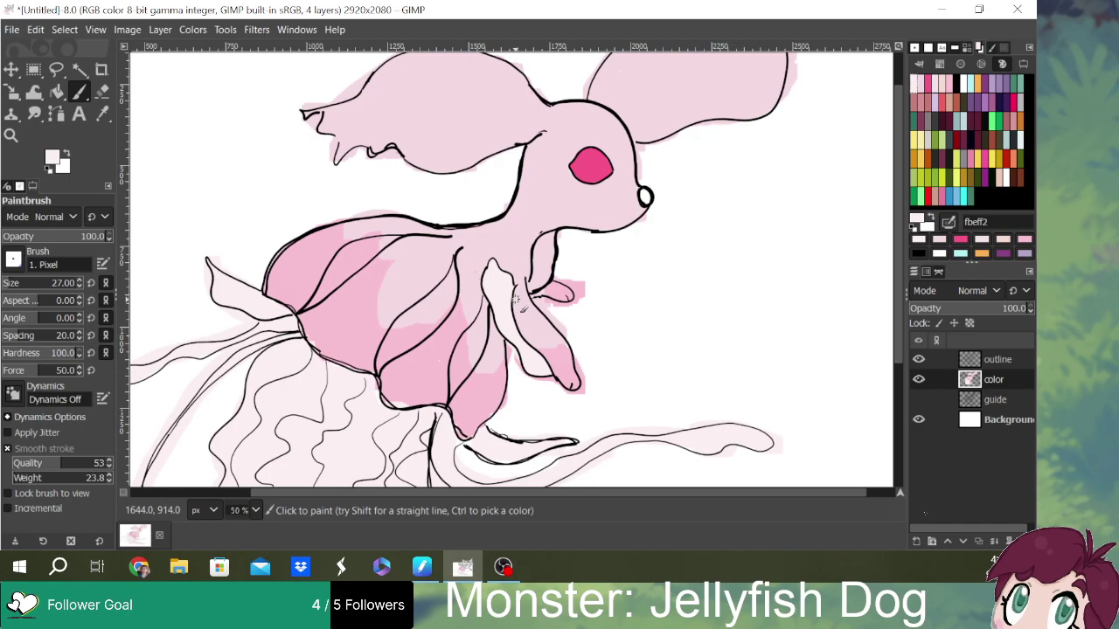
{"action": "left_click", "coordinate": [921, 90]}
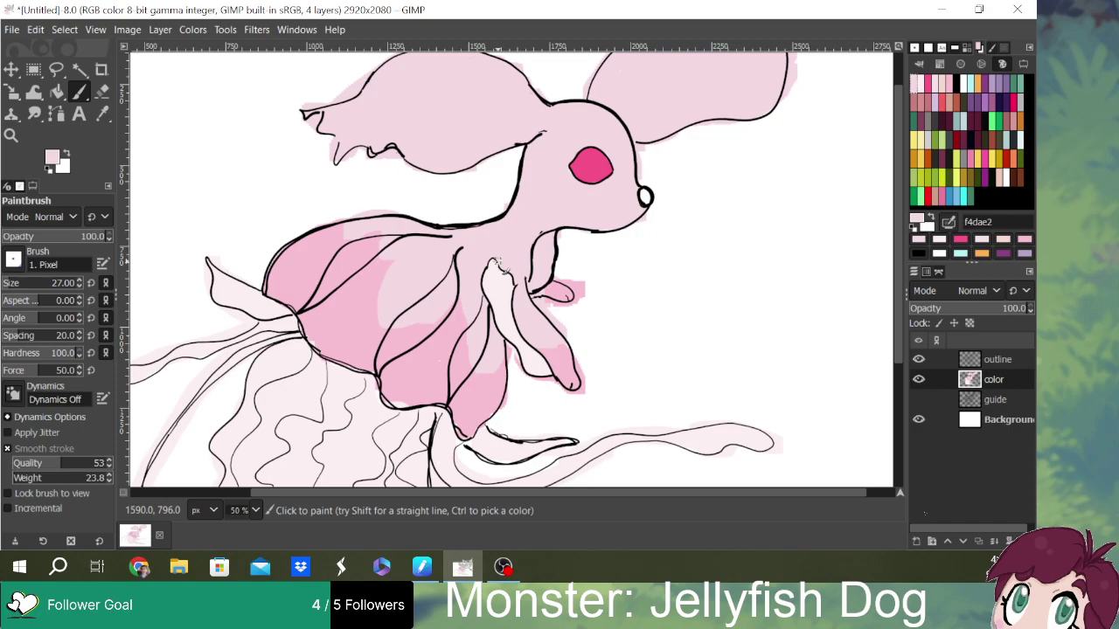
{"action": "scroll", "coordinate": [900, 149], "scroll_direction": "up", "scroll_amount": 1}
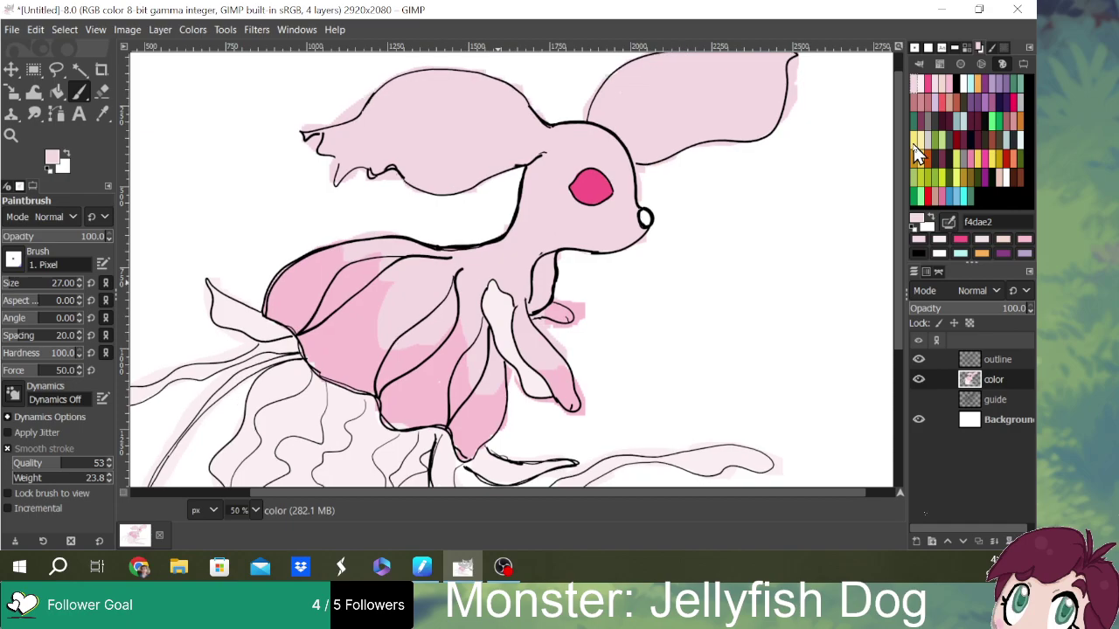
- Create a layer named "details" above the color layer, then fill the nose on the color layer with dark maroon 6d2b42
{"action": "left_click", "coordinate": [963, 146]}
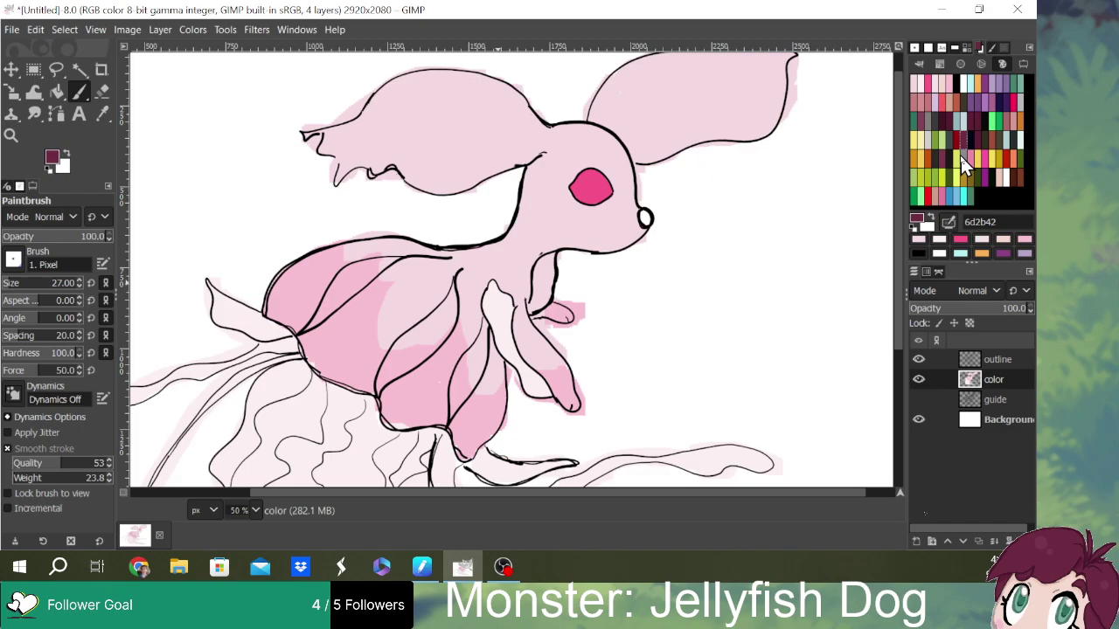
{"action": "left_click", "coordinate": [916, 540]}
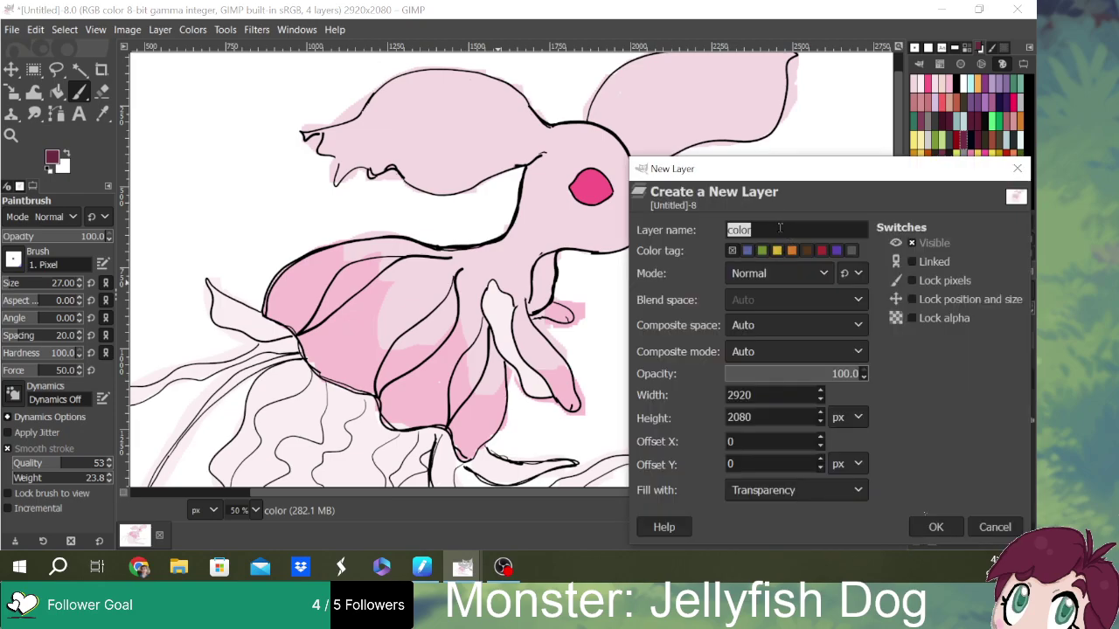
{"action": "key", "text": "BackSpace"}
{"action": "left_click", "coordinate": [950, 517]}
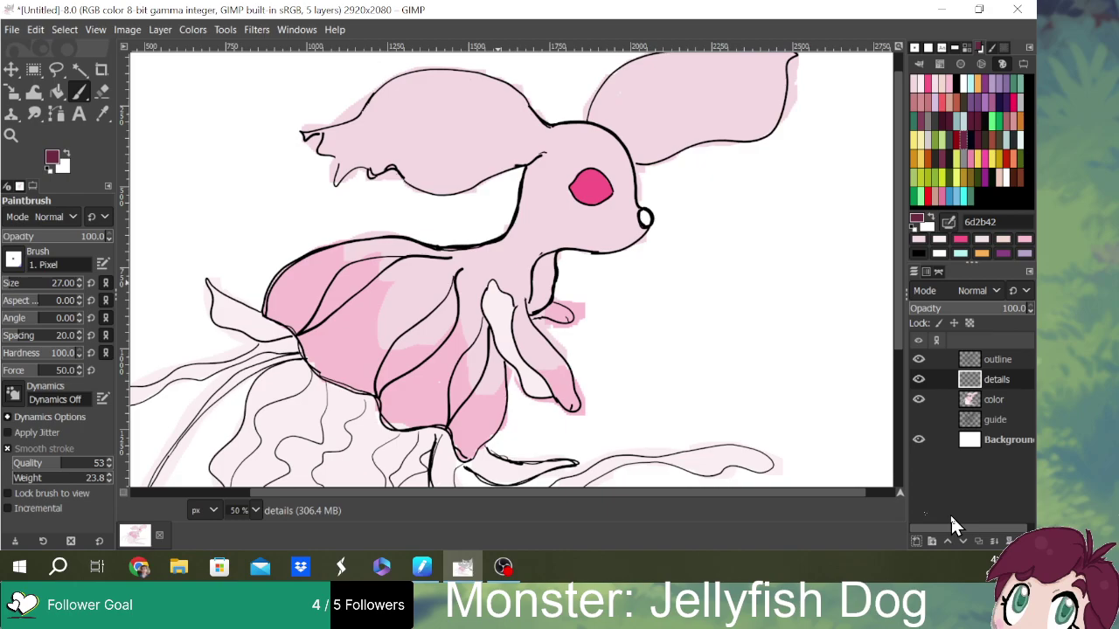
{"action": "left_click", "coordinate": [993, 400]}
{"action": "left_click_drag", "start_coordinate": [656, 220], "coordinate": [647, 218]}
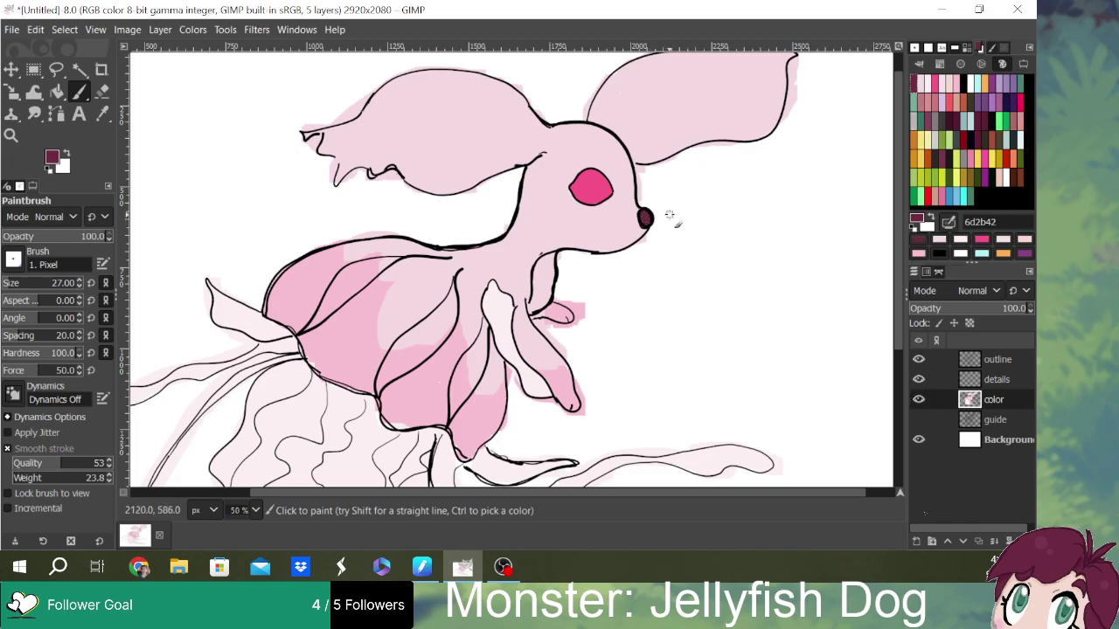
{"action": "left_click_drag", "start_coordinate": [901, 205], "coordinate": [904, 275]}
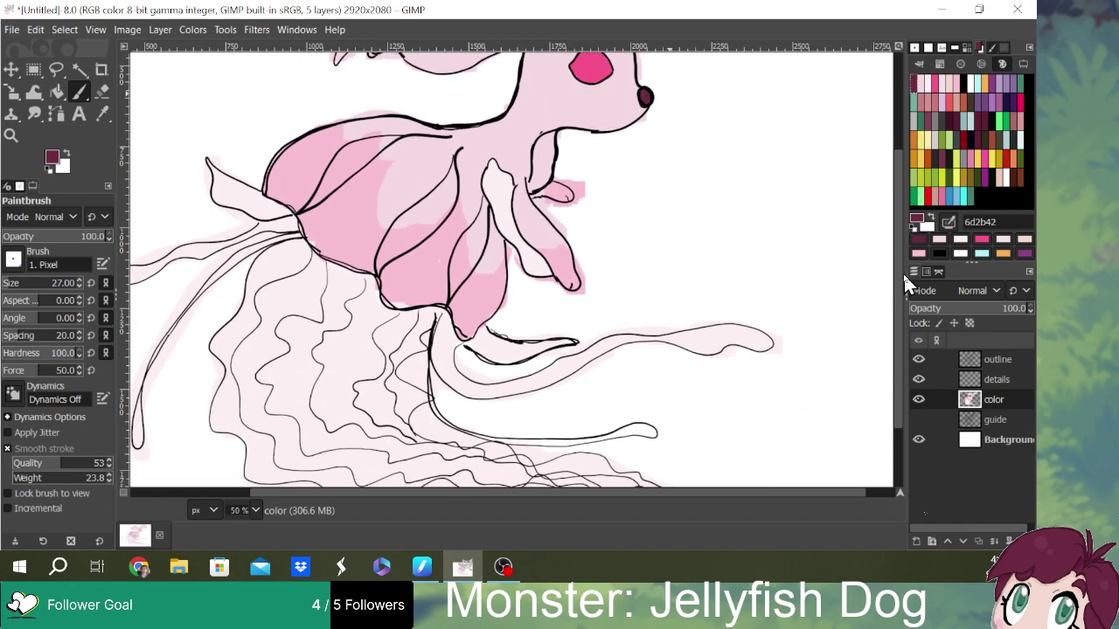
{"action": "mouse_move", "coordinate": [379, 262]}
{"action": "left_mouse_down"}
{"action": "mouse_move", "coordinate": [421, 208]}
{"action": "mouse_move", "coordinate": [388, 234]}
{"action": "mouse_move", "coordinate": [378, 267]}
{"action": "mouse_move", "coordinate": [401, 237]}
{"action": "mouse_move", "coordinate": [379, 273]}
{"action": "mouse_move", "coordinate": [420, 229]}
{"action": "mouse_move", "coordinate": [408, 240]}
{"action": "mouse_move", "coordinate": [406, 231]}
{"action": "mouse_move", "coordinate": [420, 235]}
{"action": "mouse_move", "coordinate": [413, 243]}
{"action": "mouse_move", "coordinate": [445, 203]}
{"action": "mouse_move", "coordinate": [428, 230]}
{"action": "mouse_move", "coordinate": [419, 211]}
{"action": "mouse_move", "coordinate": [414, 243]}
{"action": "mouse_move", "coordinate": [432, 201]}
{"action": "mouse_move", "coordinate": [438, 219]}
{"action": "mouse_move", "coordinate": [445, 203]}
{"action": "mouse_move", "coordinate": [436, 224]}
{"action": "mouse_move", "coordinate": [450, 205]}
{"action": "mouse_move", "coordinate": [450, 185]}
{"action": "mouse_move", "coordinate": [418, 209]}
{"action": "mouse_move", "coordinate": [452, 186]}
{"action": "mouse_move", "coordinate": [448, 201]}
{"action": "mouse_move", "coordinate": [452, 164]}
{"action": "mouse_move", "coordinate": [412, 217]}
{"action": "mouse_move", "coordinate": [444, 210]}
{"action": "mouse_move", "coordinate": [456, 150]}
{"action": "mouse_move", "coordinate": [456, 201]}
{"action": "left_mouse_up"}
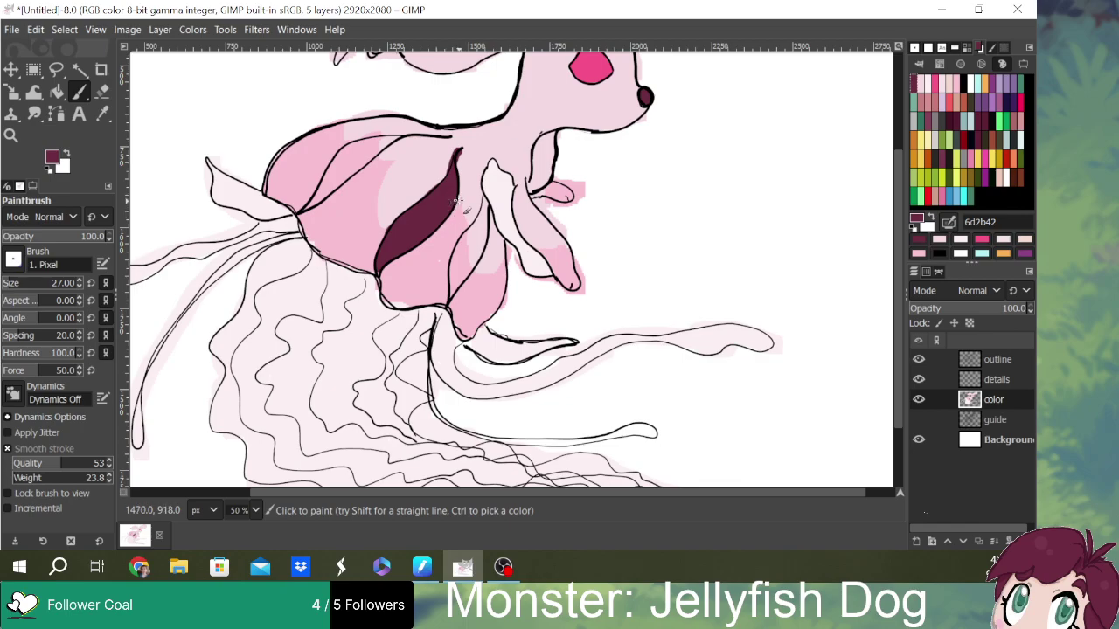
{"action": "mouse_move", "coordinate": [350, 174]}
{"action": "left_mouse_down"}
{"action": "mouse_move", "coordinate": [335, 179]}
{"action": "mouse_move", "coordinate": [360, 171]}
{"action": "mouse_move", "coordinate": [323, 200]}
{"action": "left_mouse_up"}
{"action": "key", "text": "ctrl+z"}
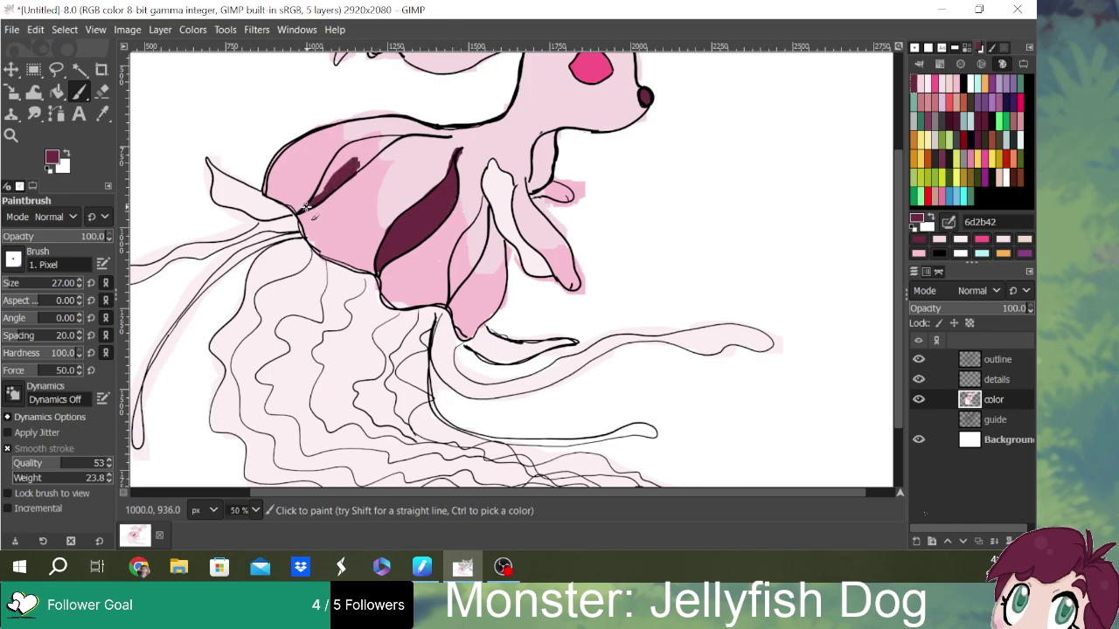
{"action": "mouse_move", "coordinate": [344, 159]}
{"action": "left_mouse_down"}
{"action": "mouse_move", "coordinate": [374, 155]}
{"action": "mouse_move", "coordinate": [366, 143]}
{"action": "mouse_move", "coordinate": [349, 153]}
{"action": "mouse_move", "coordinate": [316, 196]}
{"action": "mouse_move", "coordinate": [347, 151]}
{"action": "mouse_move", "coordinate": [398, 137]}
{"action": "mouse_move", "coordinate": [346, 179]}
{"action": "left_mouse_up"}
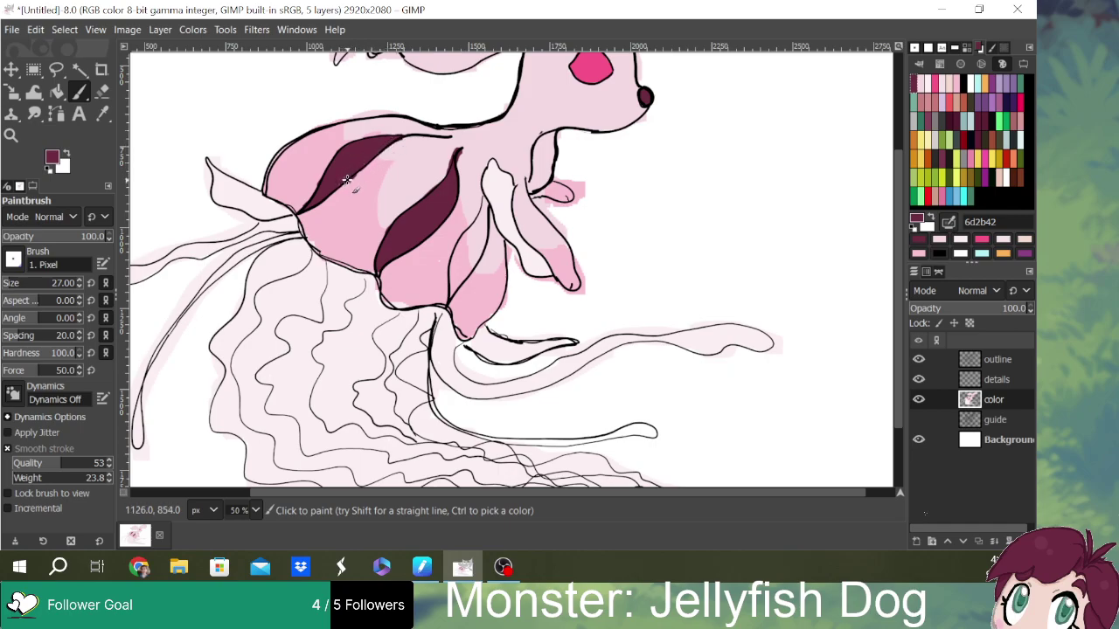
{"action": "mouse_move", "coordinate": [458, 271]}
{"action": "left_mouse_down"}
{"action": "mouse_move", "coordinate": [451, 300]}
{"action": "mouse_move", "coordinate": [461, 262]}
{"action": "mouse_move", "coordinate": [461, 280]}
{"action": "mouse_move", "coordinate": [483, 243]}
{"action": "mouse_move", "coordinate": [458, 258]}
{"action": "mouse_move", "coordinate": [452, 289]}
{"action": "mouse_move", "coordinate": [455, 261]}
{"action": "mouse_move", "coordinate": [472, 241]}
{"action": "mouse_move", "coordinate": [480, 253]}
{"action": "mouse_move", "coordinate": [487, 221]}
{"action": "mouse_move", "coordinate": [466, 241]}
{"action": "mouse_move", "coordinate": [486, 217]}
{"action": "left_mouse_up"}
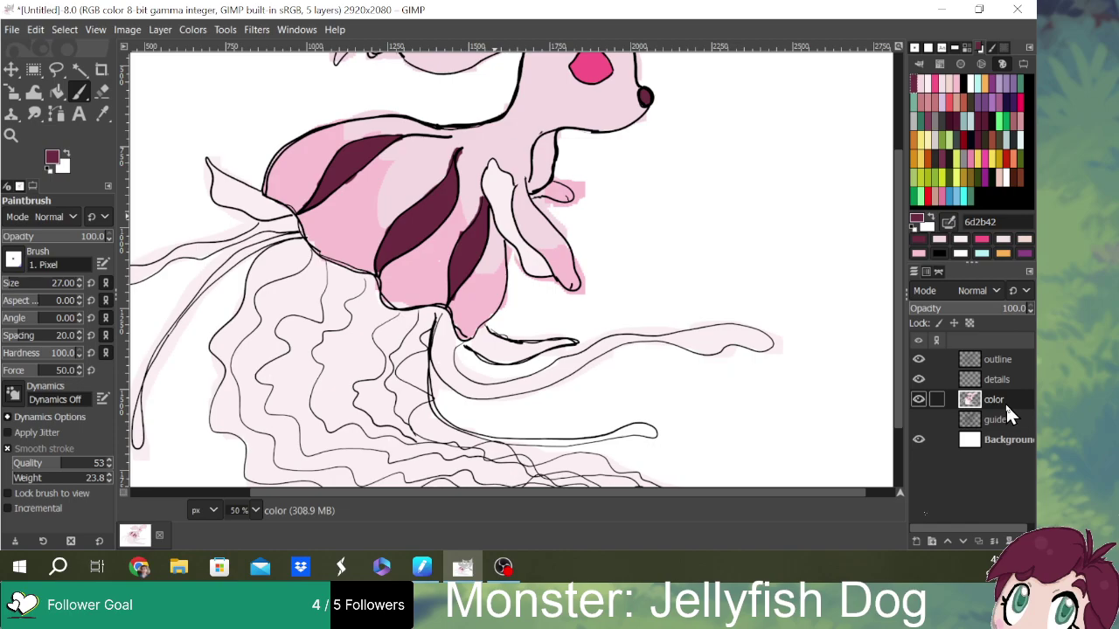
{"action": "key", "text": "ctrl+z"}
{"action": "key", "text": "ctrl+z"}
{"action": "key", "text": "ctrl+z"}
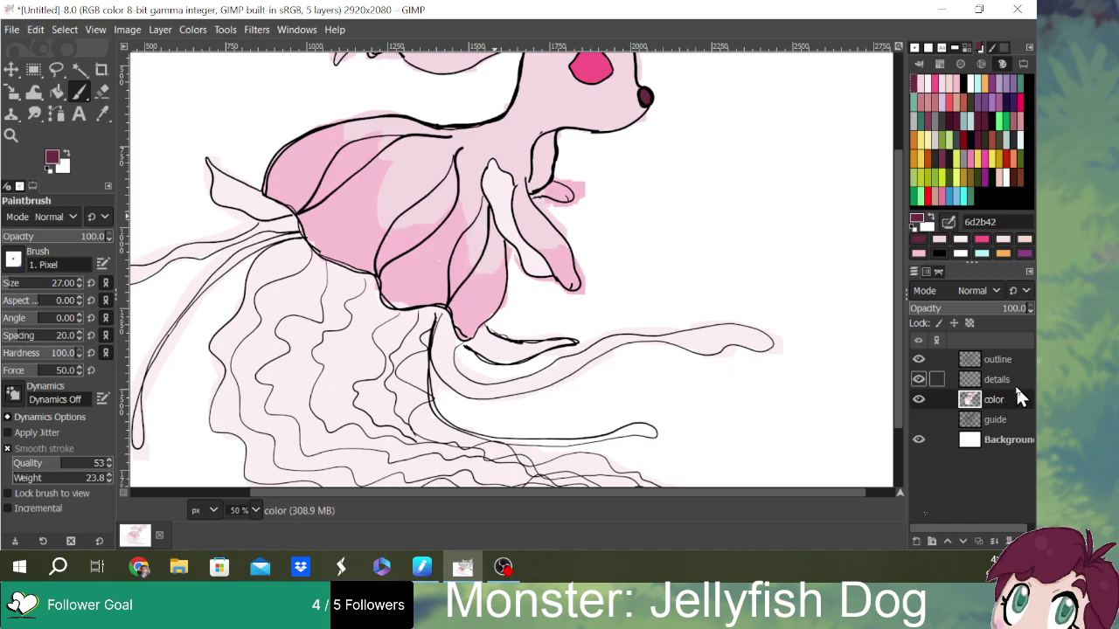
- On the details layer, fill the three narrow curved segments of the bell with dark maroon 6d2b42
{"action": "left_click", "coordinate": [1010, 386]}
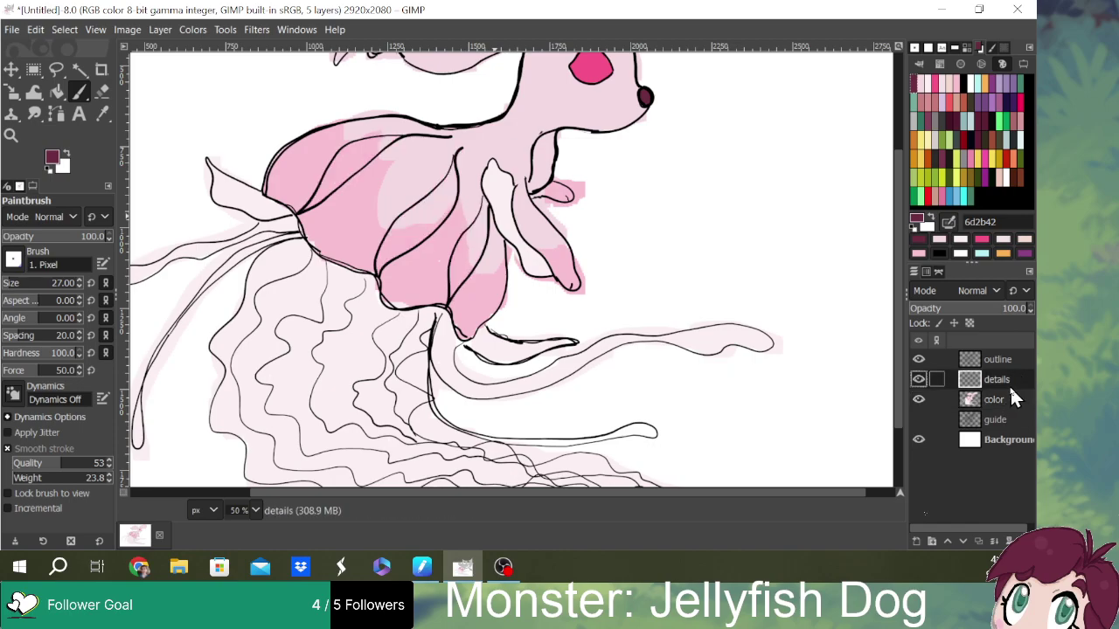
{"action": "mouse_move", "coordinate": [359, 153]}
{"action": "left_mouse_down"}
{"action": "mouse_move", "coordinate": [400, 145]}
{"action": "mouse_move", "coordinate": [371, 144]}
{"action": "mouse_move", "coordinate": [356, 154]}
{"action": "mouse_move", "coordinate": [371, 155]}
{"action": "mouse_move", "coordinate": [363, 163]}
{"action": "mouse_move", "coordinate": [397, 138]}
{"action": "mouse_move", "coordinate": [348, 155]}
{"action": "mouse_move", "coordinate": [367, 173]}
{"action": "mouse_move", "coordinate": [337, 188]}
{"action": "mouse_move", "coordinate": [362, 141]}
{"action": "mouse_move", "coordinate": [385, 149]}
{"action": "mouse_move", "coordinate": [333, 199]}
{"action": "mouse_move", "coordinate": [329, 189]}
{"action": "mouse_move", "coordinate": [305, 208]}
{"action": "mouse_move", "coordinate": [372, 138]}
{"action": "mouse_move", "coordinate": [393, 146]}
{"action": "mouse_move", "coordinate": [357, 168]}
{"action": "left_mouse_up"}
{"action": "mouse_move", "coordinate": [450, 178]}
{"action": "left_mouse_down"}
{"action": "mouse_move", "coordinate": [438, 203]}
{"action": "mouse_move", "coordinate": [445, 188]}
{"action": "mouse_move", "coordinate": [450, 209]}
{"action": "mouse_move", "coordinate": [460, 155]}
{"action": "mouse_move", "coordinate": [424, 222]}
{"action": "mouse_move", "coordinate": [444, 215]}
{"action": "mouse_move", "coordinate": [410, 233]}
{"action": "mouse_move", "coordinate": [431, 206]}
{"action": "mouse_move", "coordinate": [400, 246]}
{"action": "mouse_move", "coordinate": [436, 226]}
{"action": "mouse_move", "coordinate": [428, 234]}
{"action": "mouse_move", "coordinate": [437, 222]}
{"action": "mouse_move", "coordinate": [417, 221]}
{"action": "mouse_move", "coordinate": [426, 200]}
{"action": "mouse_move", "coordinate": [400, 248]}
{"action": "mouse_move", "coordinate": [447, 213]}
{"action": "mouse_move", "coordinate": [447, 183]}
{"action": "mouse_move", "coordinate": [402, 252]}
{"action": "mouse_move", "coordinate": [394, 240]}
{"action": "mouse_move", "coordinate": [406, 214]}
{"action": "mouse_move", "coordinate": [392, 229]}
{"action": "mouse_move", "coordinate": [378, 275]}
{"action": "mouse_move", "coordinate": [404, 222]}
{"action": "mouse_move", "coordinate": [389, 255]}
{"action": "mouse_move", "coordinate": [450, 174]}
{"action": "mouse_move", "coordinate": [431, 225]}
{"action": "mouse_move", "coordinate": [402, 218]}
{"action": "left_mouse_up"}
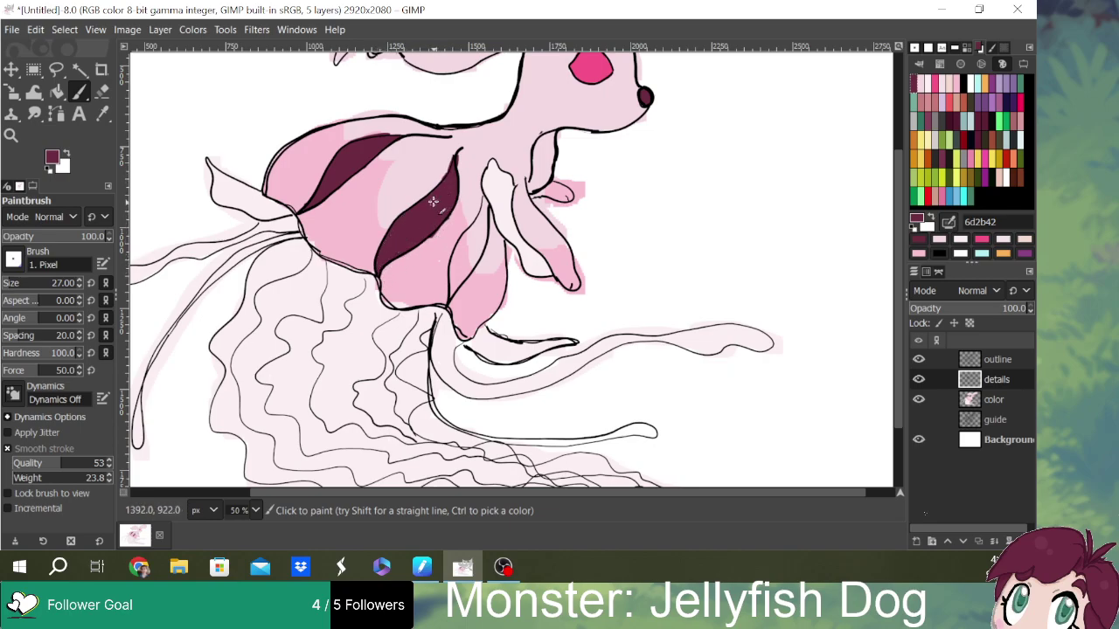
{"action": "mouse_move", "coordinate": [485, 201]}
{"action": "left_mouse_down"}
{"action": "mouse_move", "coordinate": [479, 251]}
{"action": "mouse_move", "coordinate": [471, 258]}
{"action": "mouse_move", "coordinate": [484, 219]}
{"action": "mouse_move", "coordinate": [455, 278]}
{"action": "mouse_move", "coordinate": [468, 253]}
{"action": "mouse_move", "coordinate": [472, 267]}
{"action": "mouse_move", "coordinate": [477, 258]}
{"action": "mouse_move", "coordinate": [466, 257]}
{"action": "mouse_move", "coordinate": [451, 297]}
{"action": "mouse_move", "coordinate": [453, 256]}
{"action": "mouse_move", "coordinate": [469, 232]}
{"action": "mouse_move", "coordinate": [452, 293]}
{"action": "mouse_move", "coordinate": [485, 199]}
{"action": "mouse_move", "coordinate": [452, 291]}
{"action": "mouse_move", "coordinate": [481, 219]}
{"action": "left_mouse_up"}
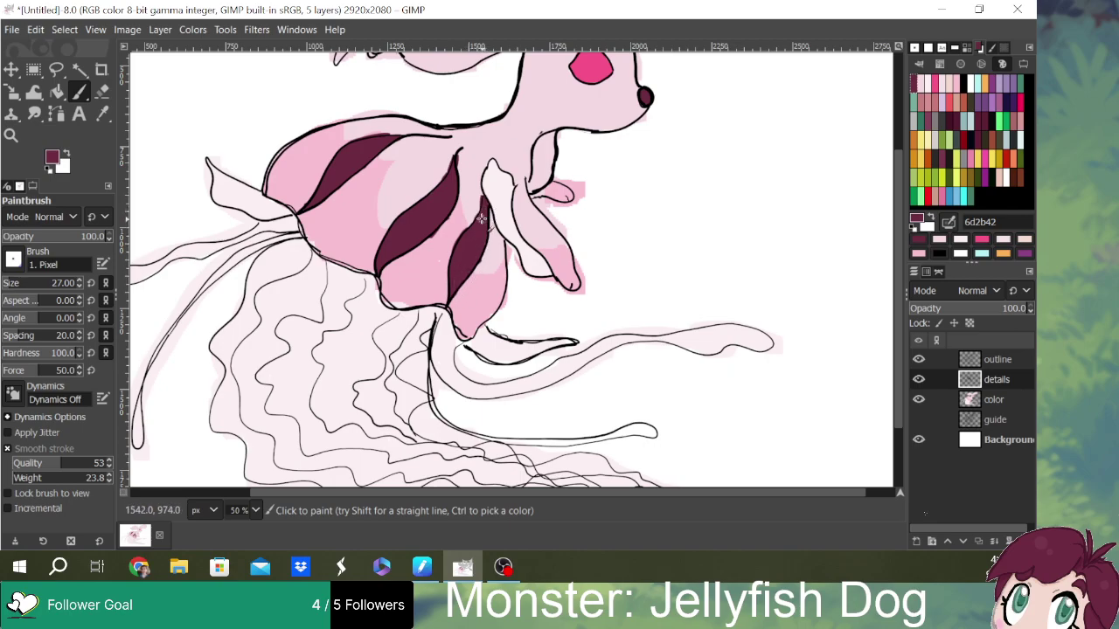
- On the color layer, paint soft pink f8c0d2 shading at the base of both ears where they meet the head
{"action": "left_click", "coordinate": [960, 98]}
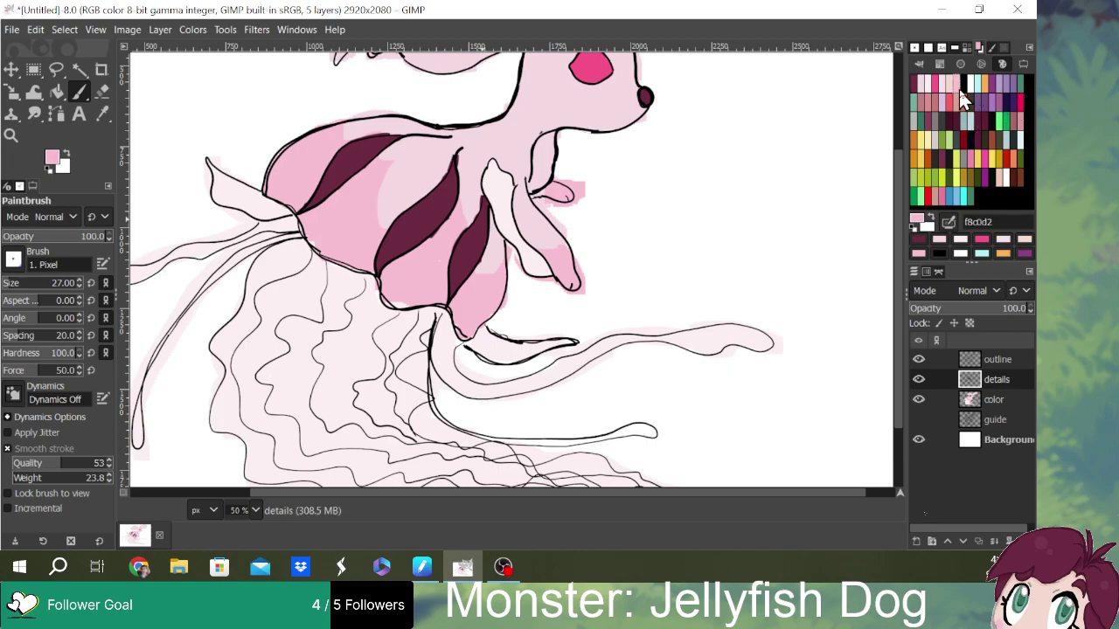
{"action": "left_click", "coordinate": [1009, 402]}
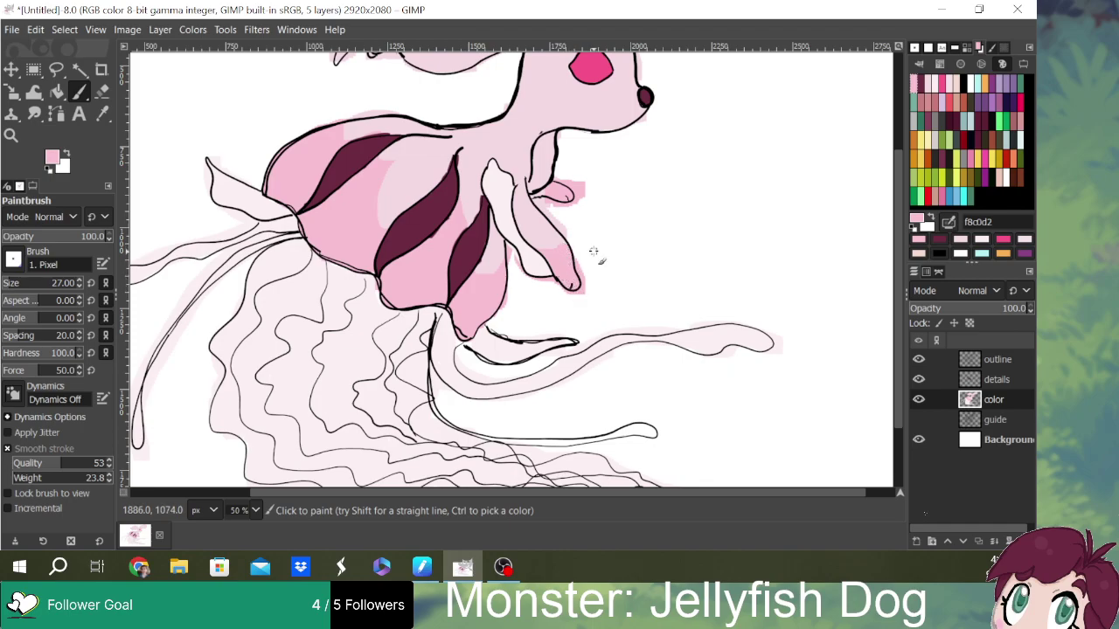
{"action": "left_click_drag", "start_coordinate": [904, 225], "coordinate": [917, 127]}
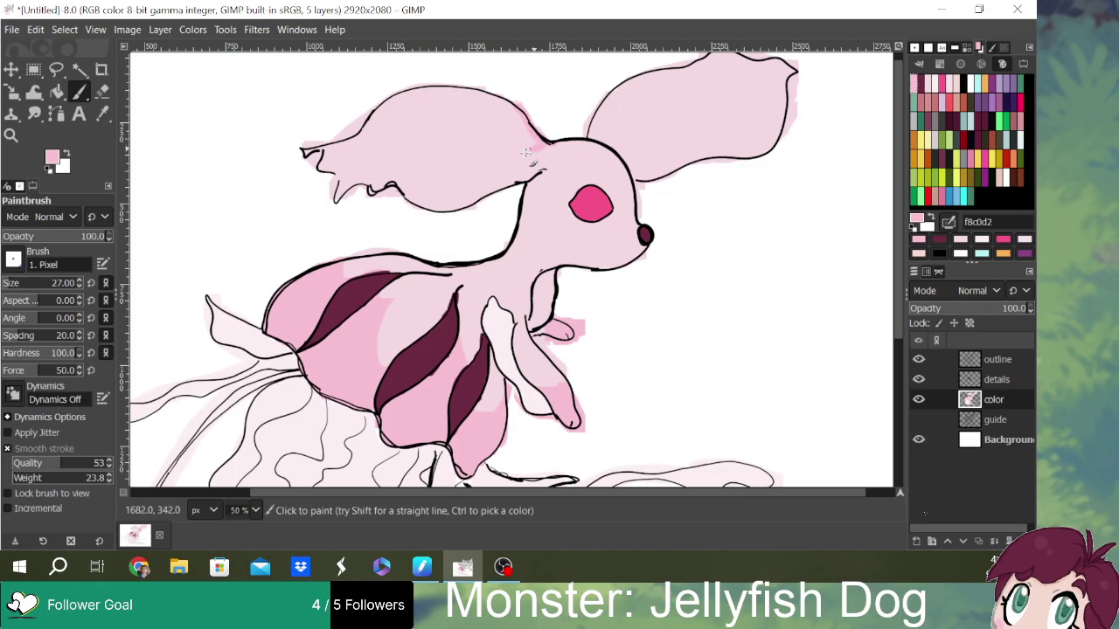
{"action": "mouse_move", "coordinate": [550, 150]}
{"action": "left_mouse_down"}
{"action": "mouse_move", "coordinate": [519, 180]}
{"action": "mouse_move", "coordinate": [537, 158]}
{"action": "left_mouse_up"}
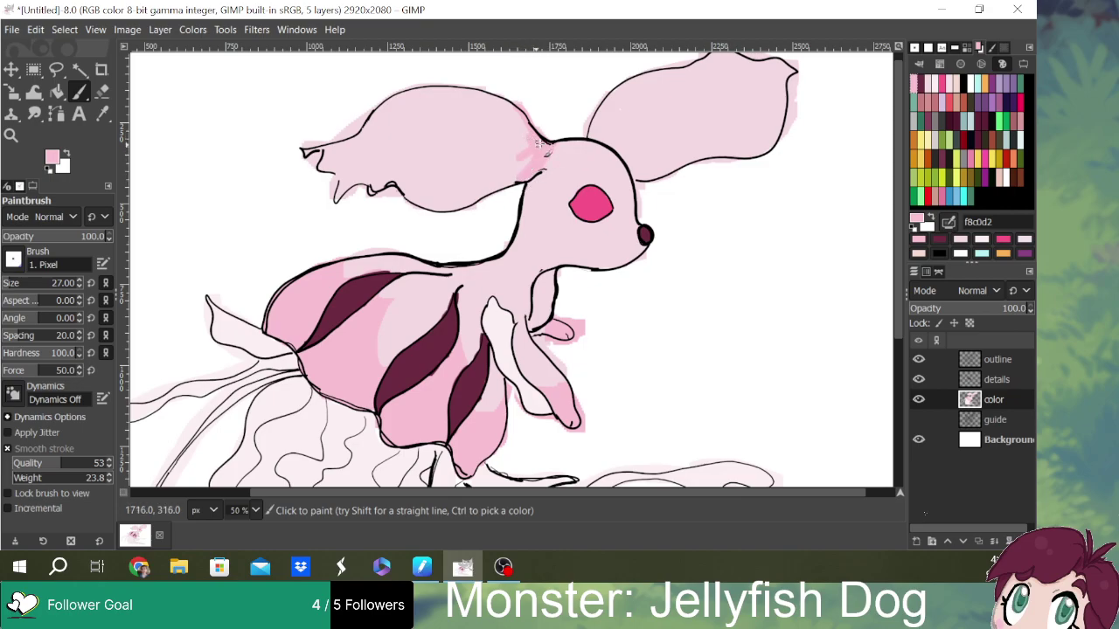
{"action": "mouse_move", "coordinate": [521, 153]}
{"action": "left_mouse_down"}
{"action": "mouse_move", "coordinate": [558, 140]}
{"action": "mouse_move", "coordinate": [569, 148]}
{"action": "mouse_move", "coordinate": [534, 135]}
{"action": "left_mouse_up"}
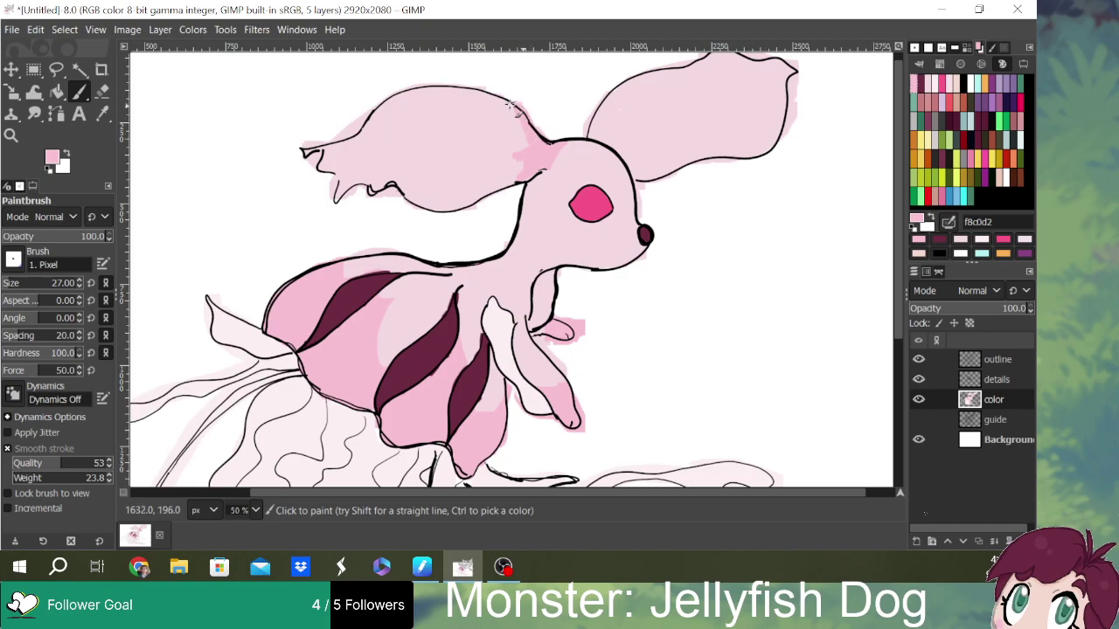
{"action": "left_click_drag", "start_coordinate": [515, 184], "coordinate": [540, 175]}
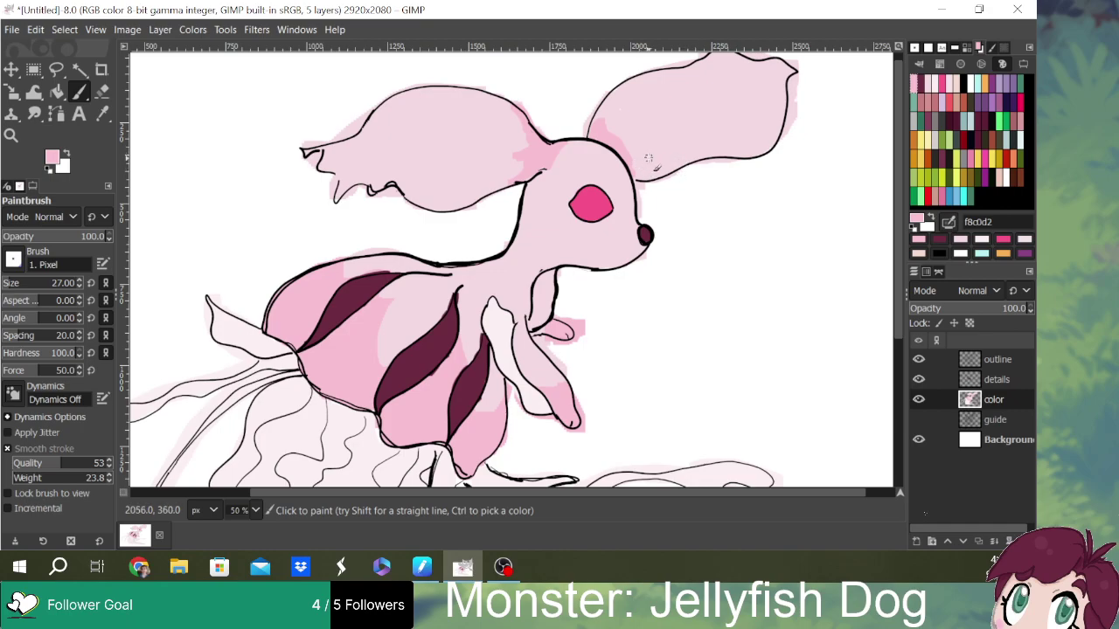
- Choose the very pale pink fbeff2 and fill the upper part of the far front leg beneath the chin
{"action": "left_click", "coordinate": [928, 86]}
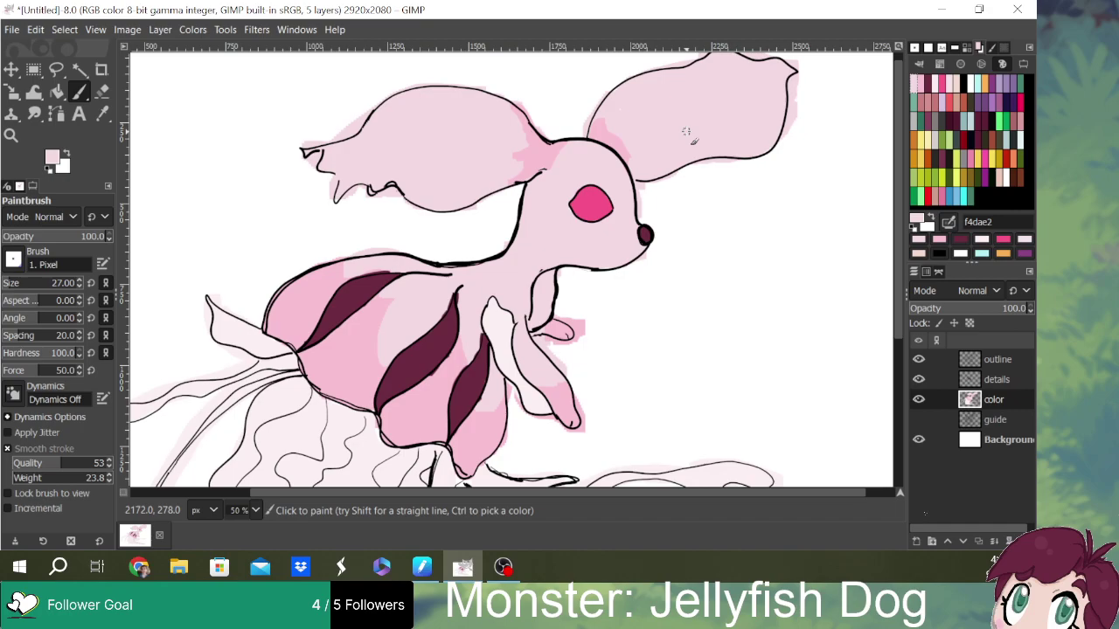
{"action": "left_click", "coordinate": [934, 91]}
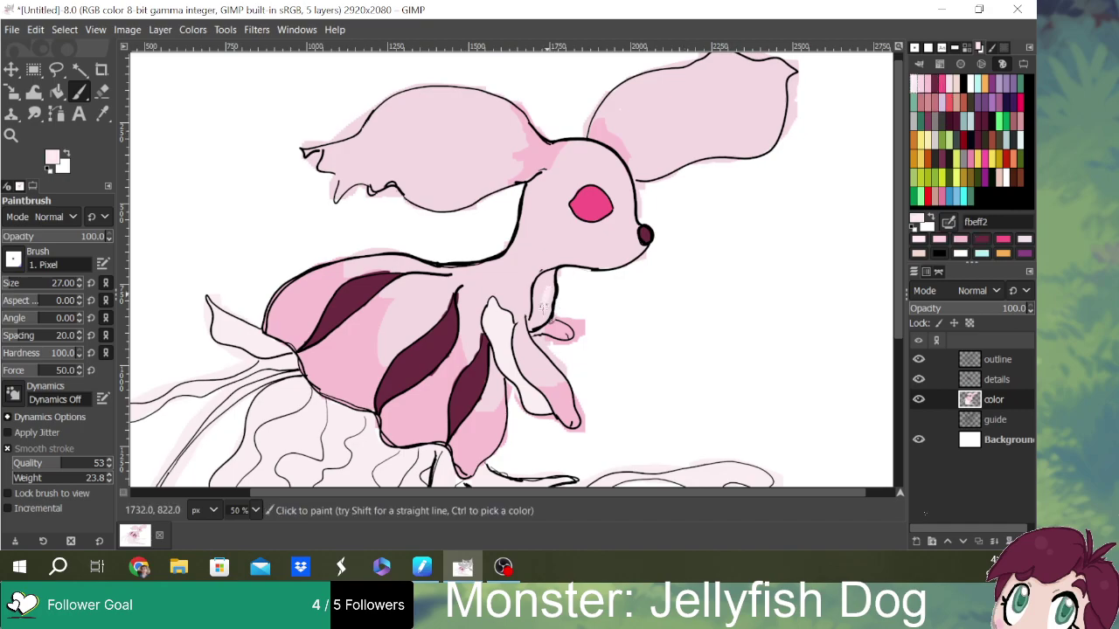
{"action": "mouse_move", "coordinate": [544, 308]}
{"action": "left_mouse_down"}
{"action": "mouse_move", "coordinate": [549, 278]}
{"action": "mouse_move", "coordinate": [537, 321]}
{"action": "mouse_move", "coordinate": [547, 331]}
{"action": "mouse_move", "coordinate": [538, 325]}
{"action": "mouse_move", "coordinate": [556, 317]}
{"action": "mouse_move", "coordinate": [544, 295]}
{"action": "mouse_move", "coordinate": [560, 277]}
{"action": "mouse_move", "coordinate": [533, 321]}
{"action": "mouse_move", "coordinate": [540, 336]}
{"action": "mouse_move", "coordinate": [543, 278]}
{"action": "mouse_move", "coordinate": [549, 292]}
{"action": "mouse_move", "coordinate": [531, 307]}
{"action": "mouse_move", "coordinate": [554, 325]}
{"action": "mouse_move", "coordinate": [553, 288]}
{"action": "mouse_move", "coordinate": [573, 271]}
{"action": "left_mouse_up"}
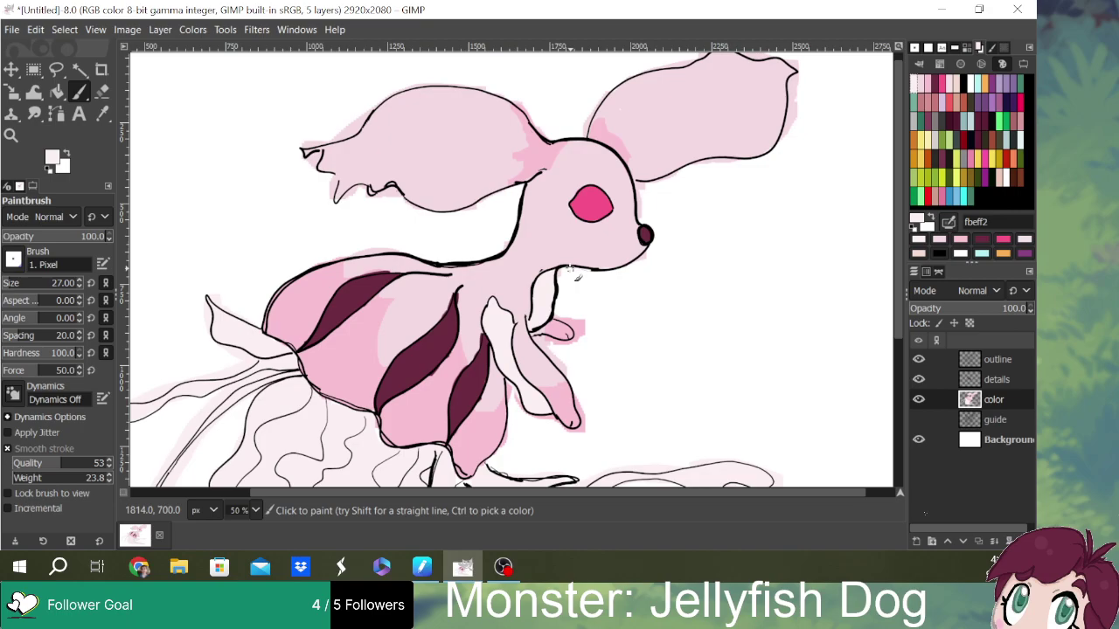
- On the details layer, add a large and a small white highlight to the eye with the Airbrush at size 27
{"action": "mouse_move", "coordinate": [897, 262]}
{"action": "left_mouse_down"}
{"action": "mouse_move", "coordinate": [897, 368]}
{"action": "mouse_move", "coordinate": [901, 285]}
{"action": "left_mouse_up"}
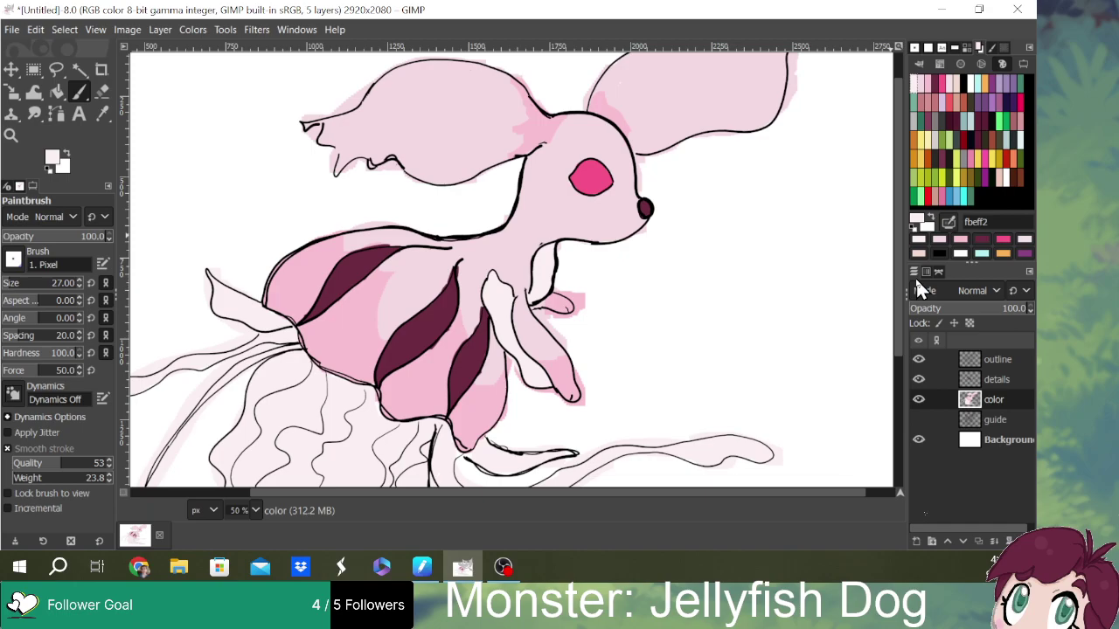
{"action": "left_click", "coordinate": [1005, 382]}
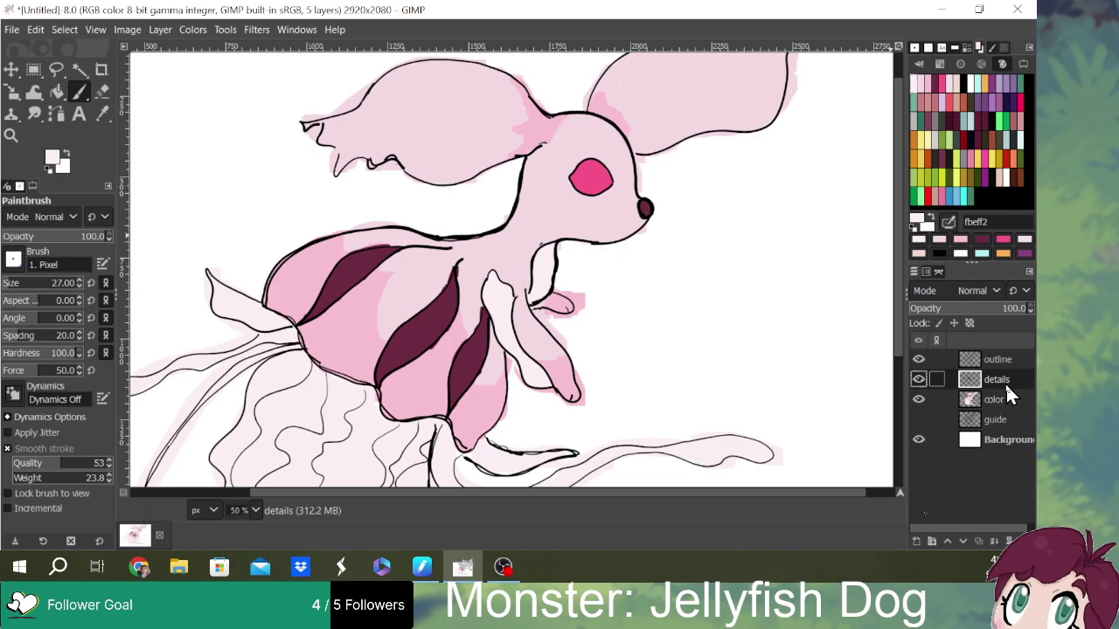
{"action": "left_click", "coordinate": [981, 88]}
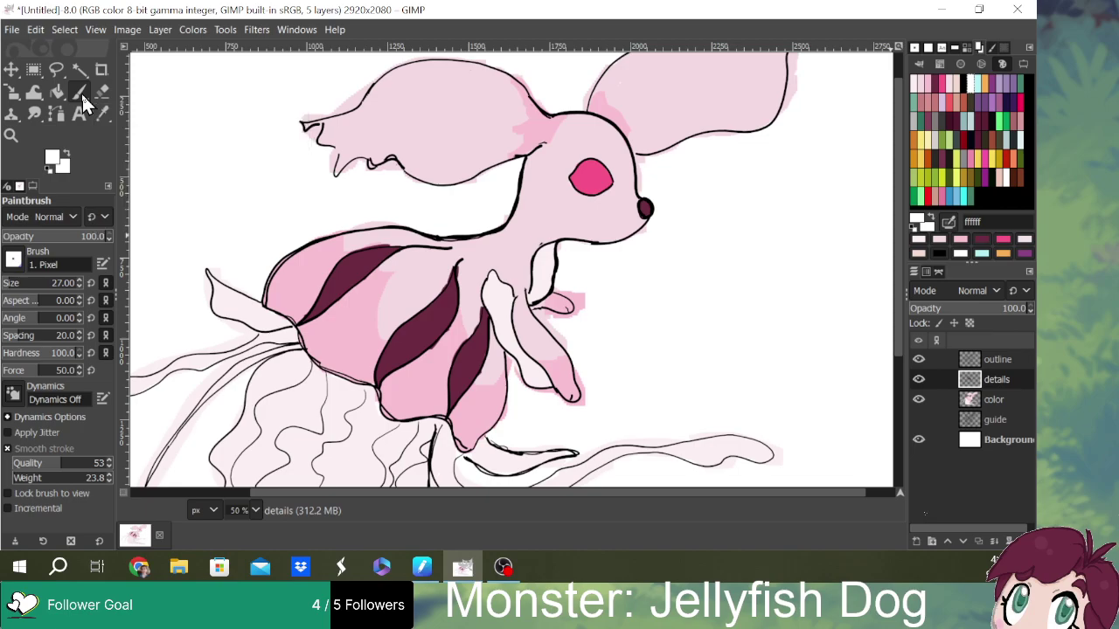
{"action": "key", "text": "a"}
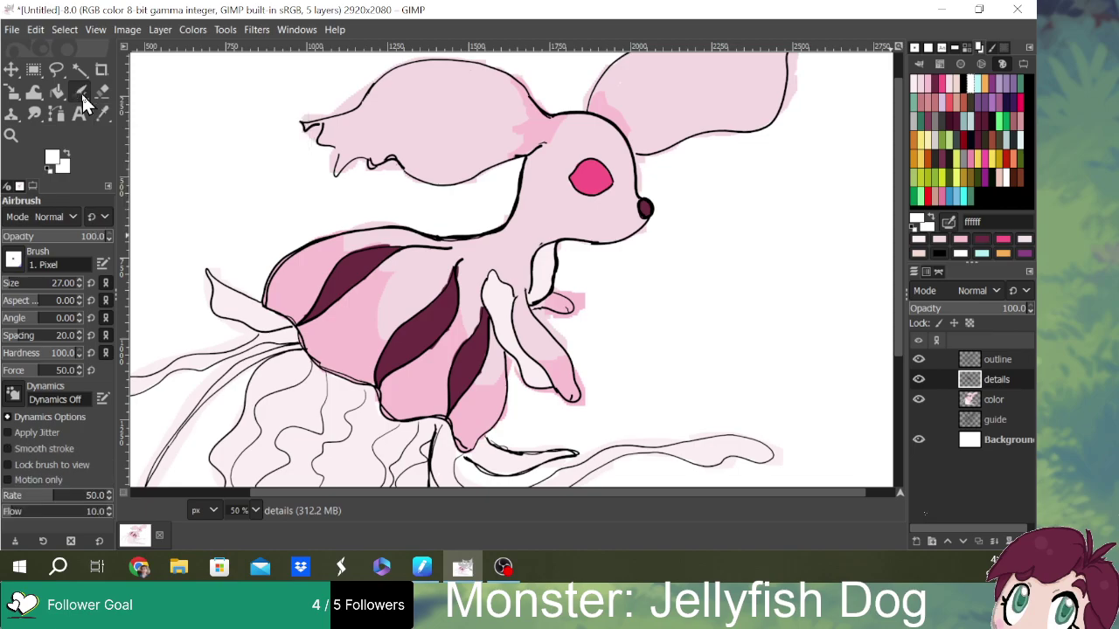
{"action": "left_click", "coordinate": [592, 168]}
{"action": "left_click_drag", "start_coordinate": [588, 166], "coordinate": [603, 172]}
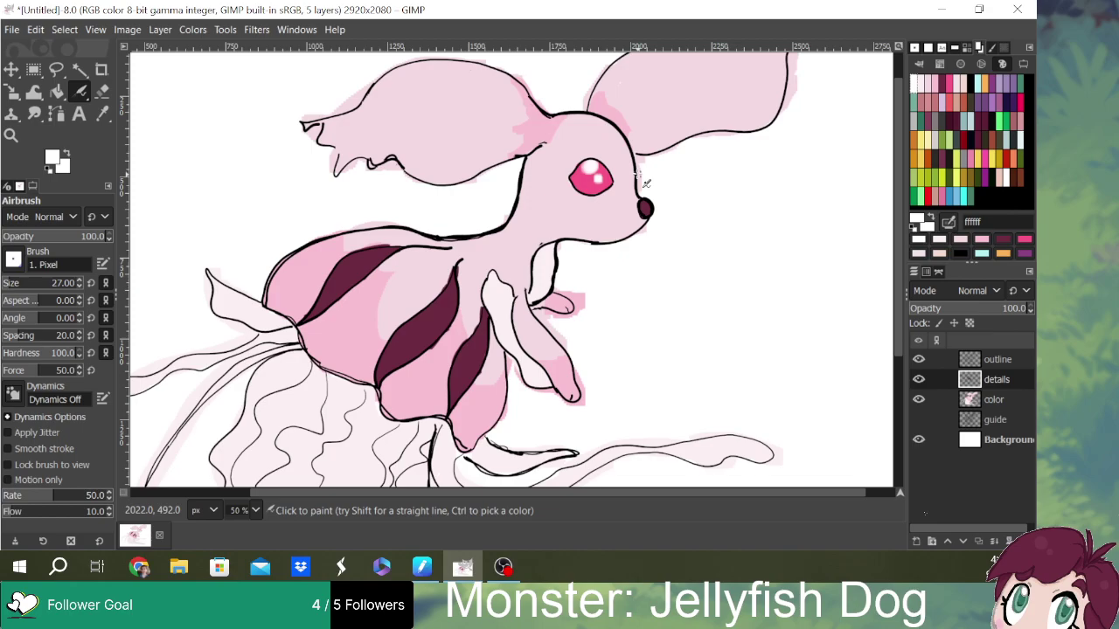
- Choose the pink ec8aa9, reduce the Airbrush size to 15 and add a soft glow along the eye's lower edge
{"action": "left_click", "coordinate": [971, 165]}
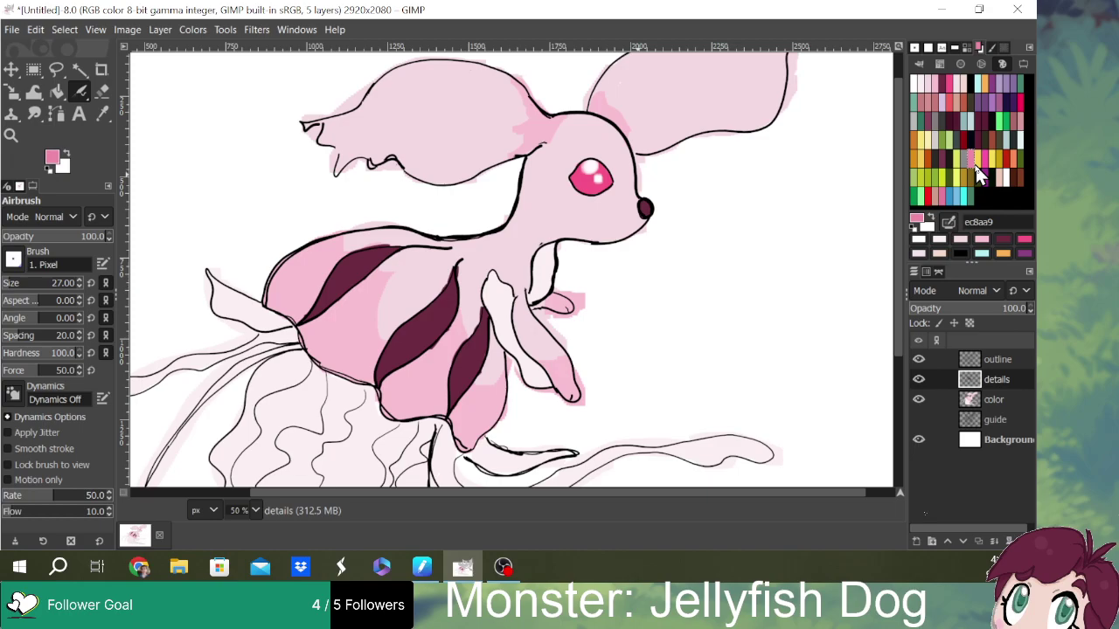
{"action": "left_click", "coordinate": [8, 289]}
{"action": "left_click", "coordinate": [573, 179]}
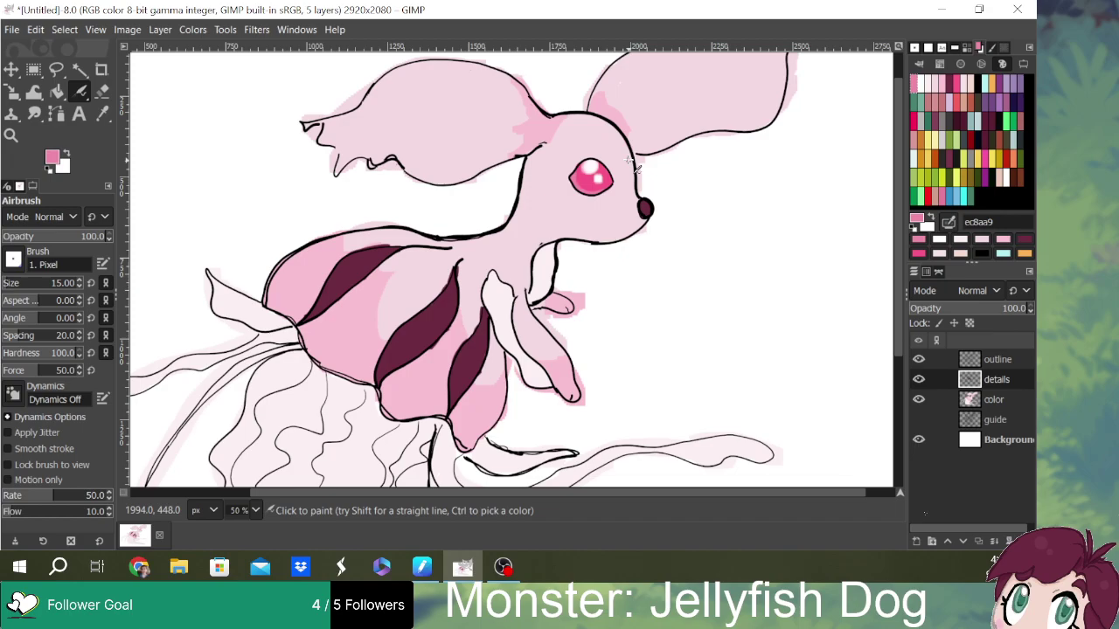
- On the details layer, paint the forehead front and muzzle very pale pink fbeff2 with the Paintbrush, outlining at size 15 and filling at 24
{"action": "left_click", "coordinate": [927, 92]}
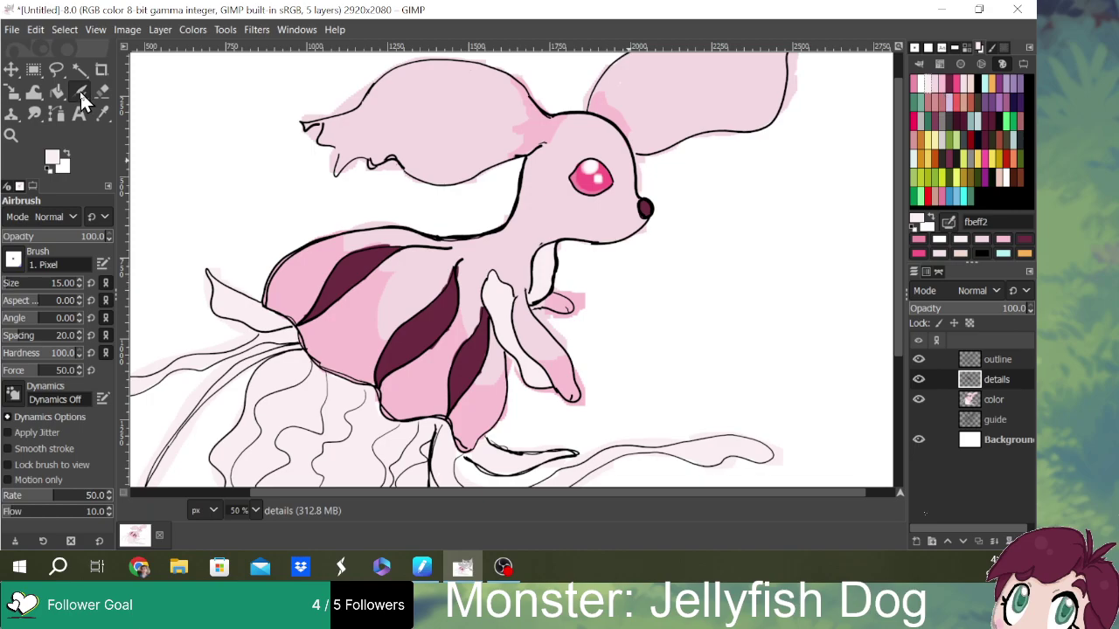
{"action": "key", "text": "p"}
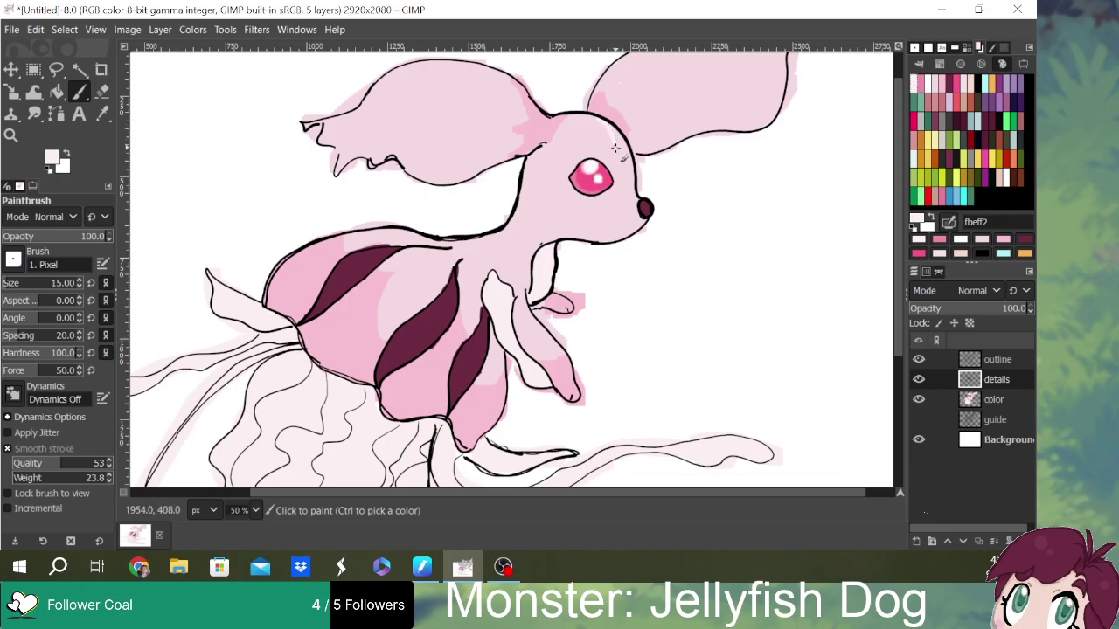
{"action": "mouse_move", "coordinate": [618, 157]}
{"action": "left_mouse_down"}
{"action": "mouse_move", "coordinate": [629, 199]}
{"action": "mouse_move", "coordinate": [576, 218]}
{"action": "mouse_move", "coordinate": [575, 240]}
{"action": "mouse_move", "coordinate": [594, 230]}
{"action": "left_mouse_up"}
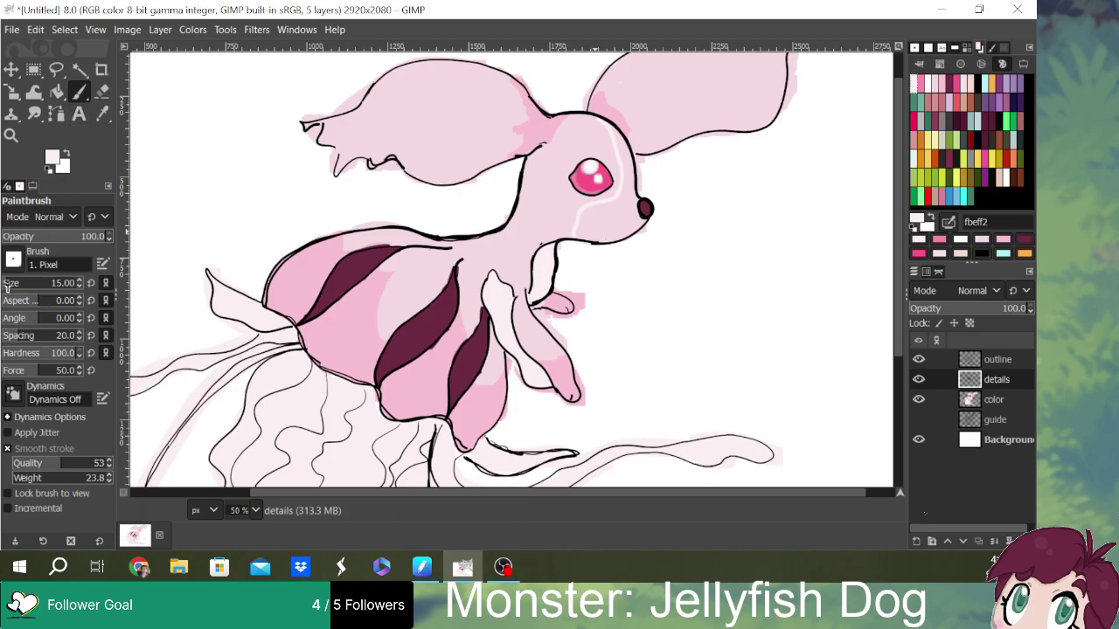
{"action": "left_click_drag", "start_coordinate": [7, 288], "coordinate": [10, 287]}
{"action": "mouse_move", "coordinate": [586, 226]}
{"action": "left_mouse_down"}
{"action": "mouse_move", "coordinate": [609, 204]}
{"action": "mouse_move", "coordinate": [577, 228]}
{"action": "mouse_move", "coordinate": [585, 238]}
{"action": "mouse_move", "coordinate": [608, 210]}
{"action": "mouse_move", "coordinate": [595, 229]}
{"action": "mouse_move", "coordinate": [605, 237]}
{"action": "mouse_move", "coordinate": [617, 207]}
{"action": "mouse_move", "coordinate": [605, 236]}
{"action": "mouse_move", "coordinate": [577, 232]}
{"action": "mouse_move", "coordinate": [642, 226]}
{"action": "mouse_move", "coordinate": [614, 199]}
{"action": "mouse_move", "coordinate": [635, 211]}
{"action": "mouse_move", "coordinate": [602, 233]}
{"action": "mouse_move", "coordinate": [644, 229]}
{"action": "mouse_move", "coordinate": [622, 192]}
{"action": "mouse_move", "coordinate": [629, 173]}
{"action": "mouse_move", "coordinate": [625, 195]}
{"action": "mouse_move", "coordinate": [624, 160]}
{"action": "left_mouse_up"}
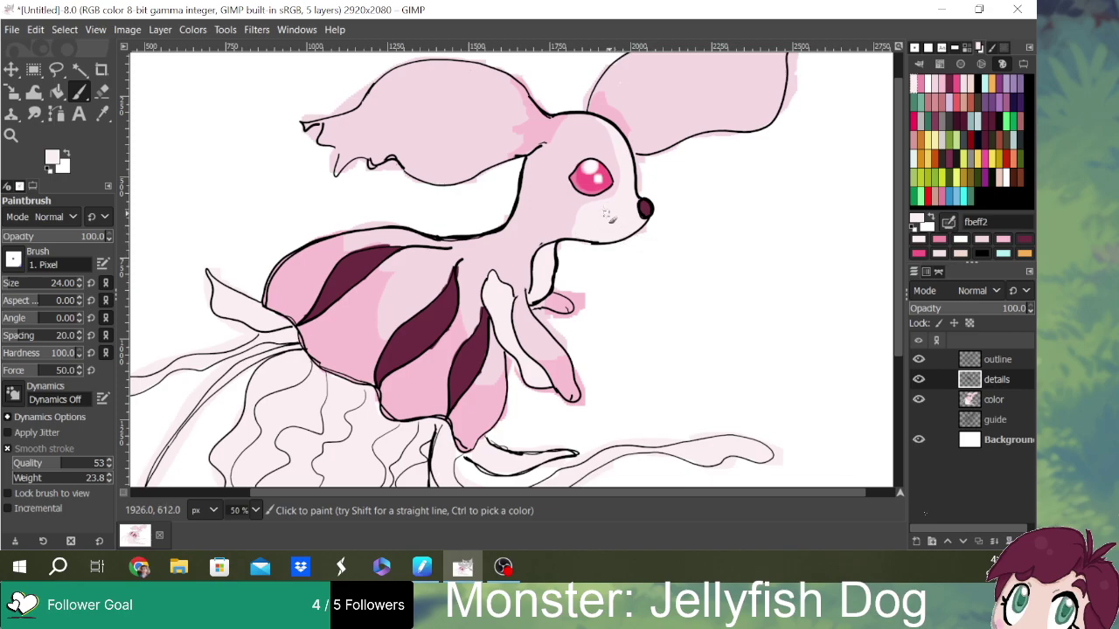
{"action": "left_click", "coordinate": [605, 234]}
{"action": "left_click", "coordinate": [601, 226]}
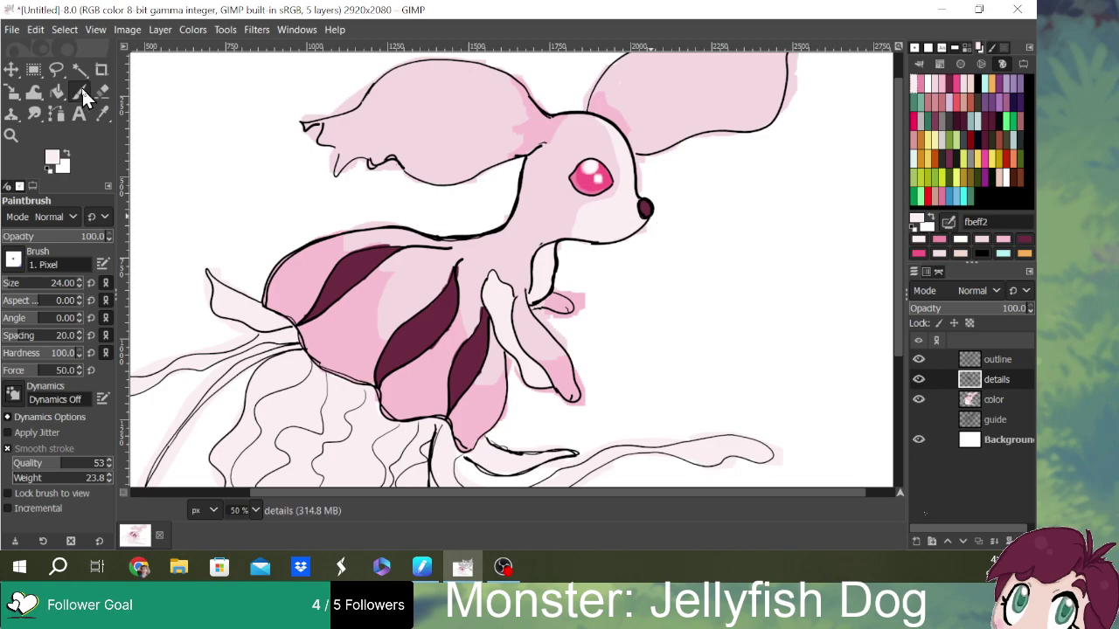
- Add a soft white highlight to the top of the head with the Airbrush at size 24 and hardness 64
{"action": "key", "text": "a"}
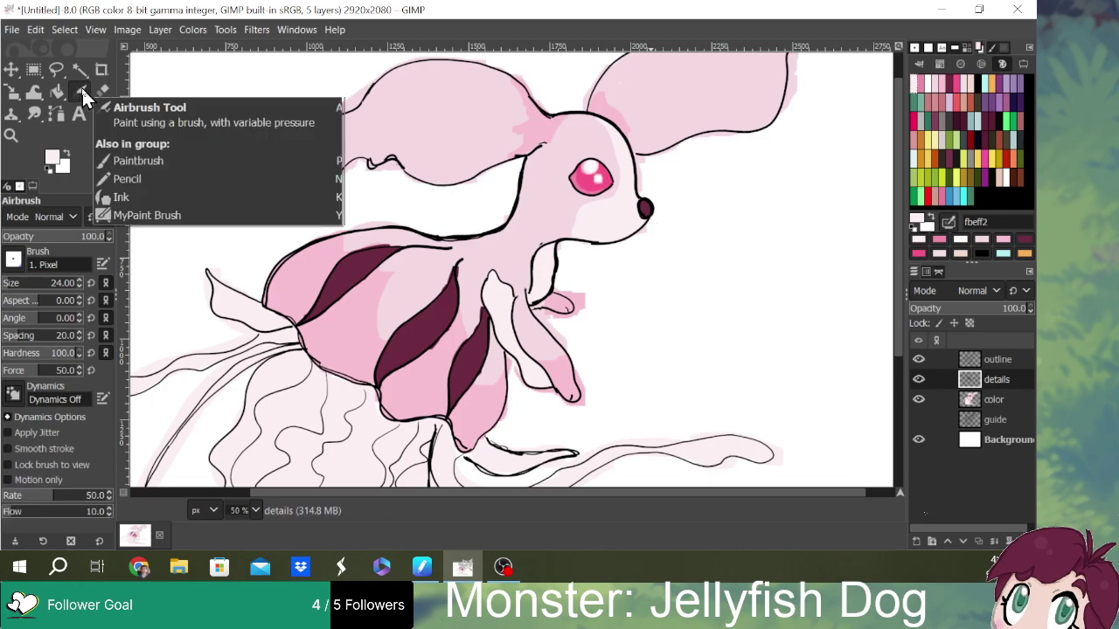
{"action": "left_click", "coordinate": [925, 89]}
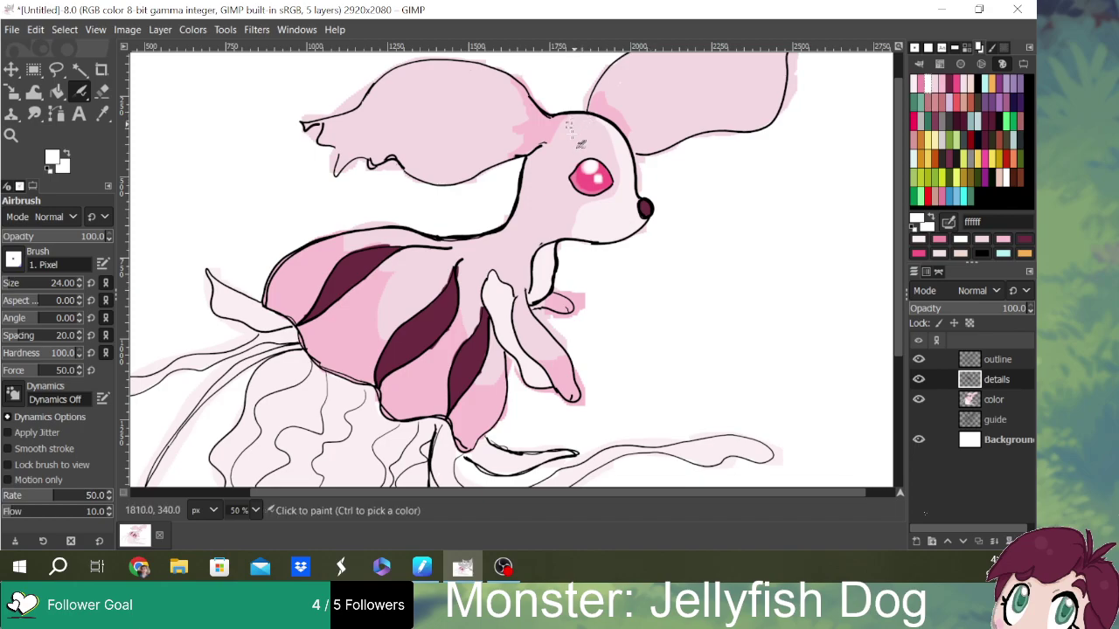
{"action": "mouse_move", "coordinate": [574, 143]}
{"action": "left_mouse_down"}
{"action": "mouse_move", "coordinate": [569, 127]}
{"action": "mouse_move", "coordinate": [586, 126]}
{"action": "left_mouse_up"}
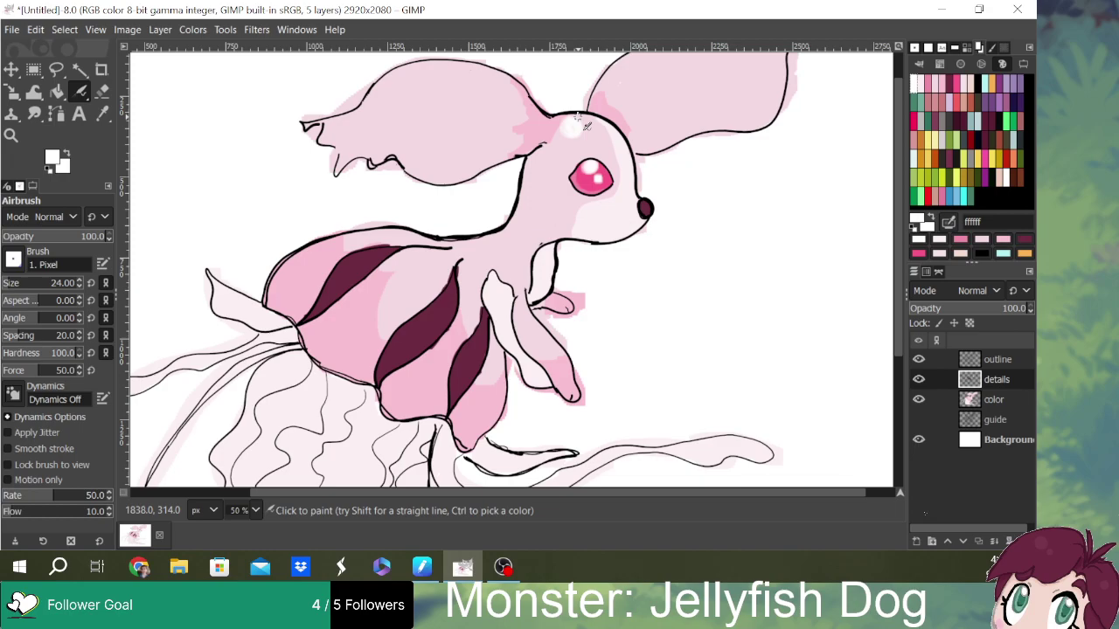
{"action": "key", "text": "ctrl+z"}
{"action": "left_click_drag", "start_coordinate": [78, 358], "coordinate": [48, 363]}
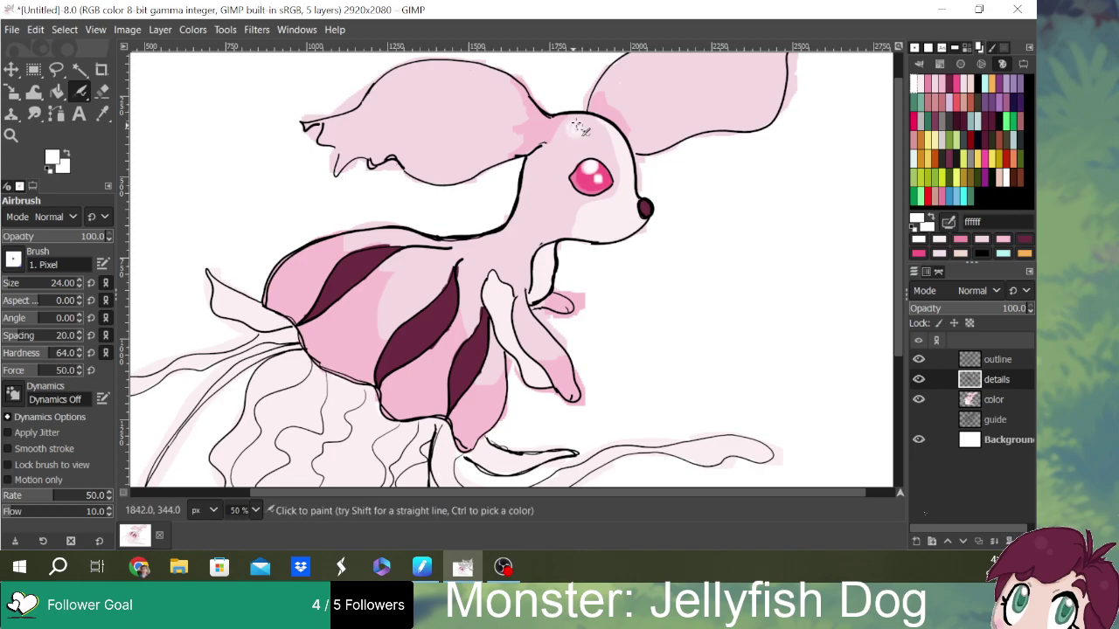
{"action": "left_click_drag", "start_coordinate": [577, 127], "coordinate": [580, 131]}
- Set the Airbrush size to 74 and add a curved white highlight along the upper edge of the near ear
{"action": "mouse_move", "coordinate": [396, 111]}
{"action": "left_mouse_down"}
{"action": "mouse_move", "coordinate": [460, 107]}
{"action": "mouse_move", "coordinate": [401, 109]}
{"action": "mouse_move", "coordinate": [450, 104]}
{"action": "mouse_move", "coordinate": [413, 102]}
{"action": "mouse_move", "coordinate": [399, 115]}
{"action": "mouse_move", "coordinate": [462, 106]}
{"action": "left_mouse_up"}
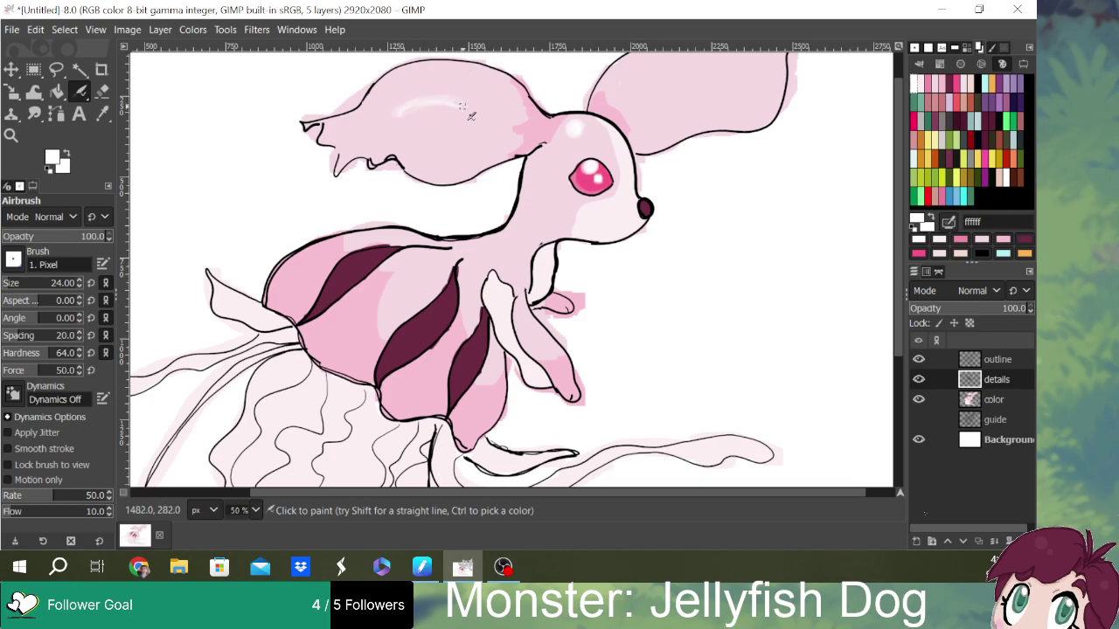
{"action": "key", "text": "ctrl+z"}
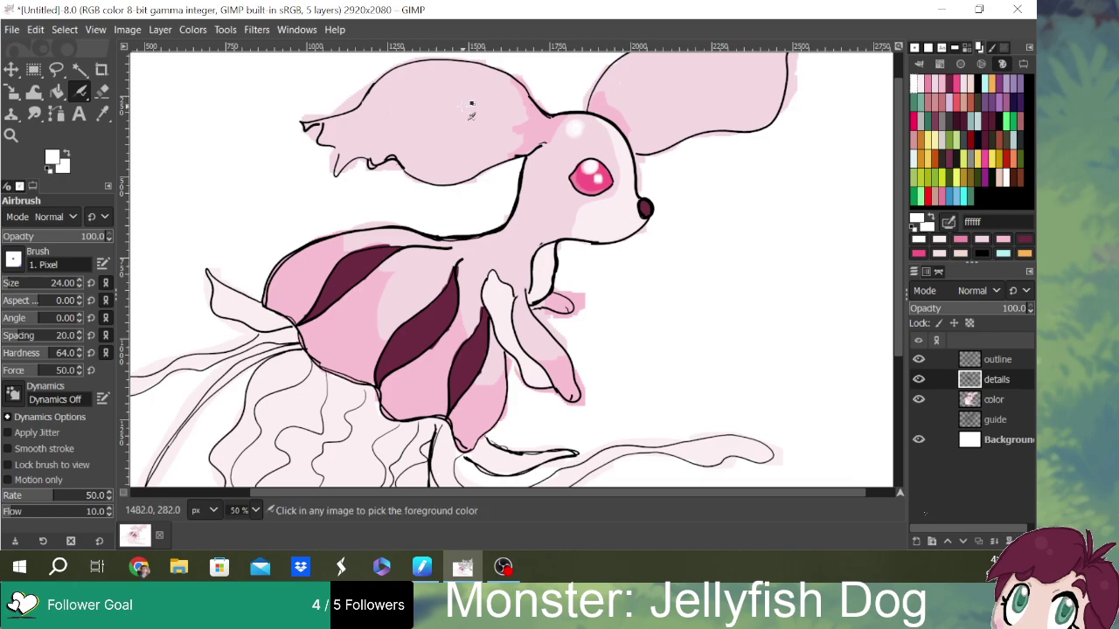
{"action": "left_click_drag", "start_coordinate": [12, 288], "coordinate": [32, 287]}
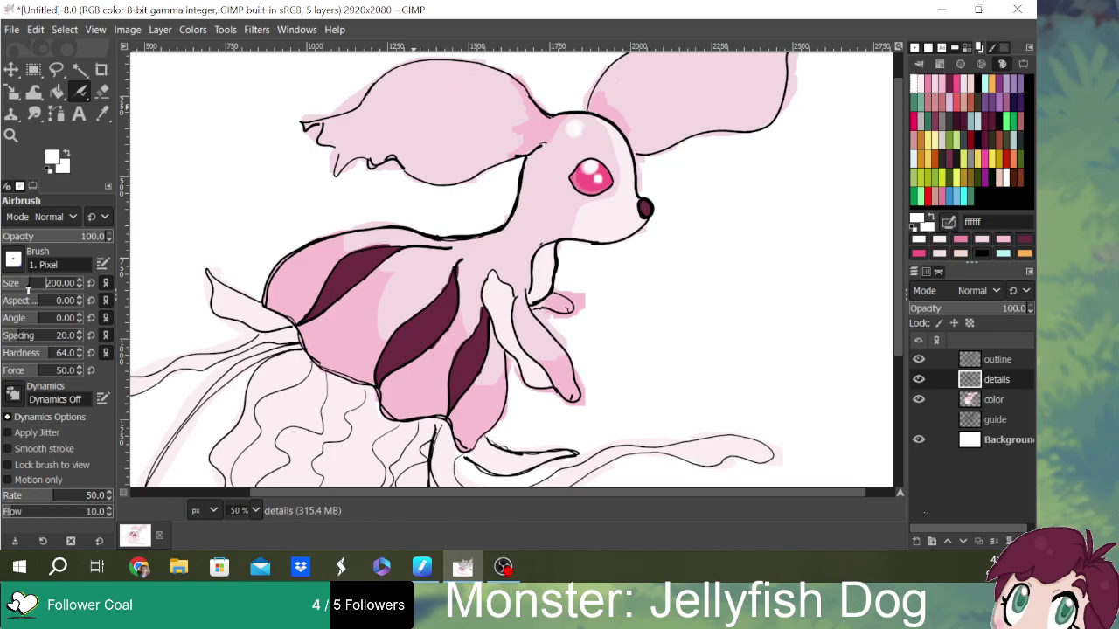
{"action": "left_click_drag", "start_coordinate": [23, 286], "coordinate": [15, 287]}
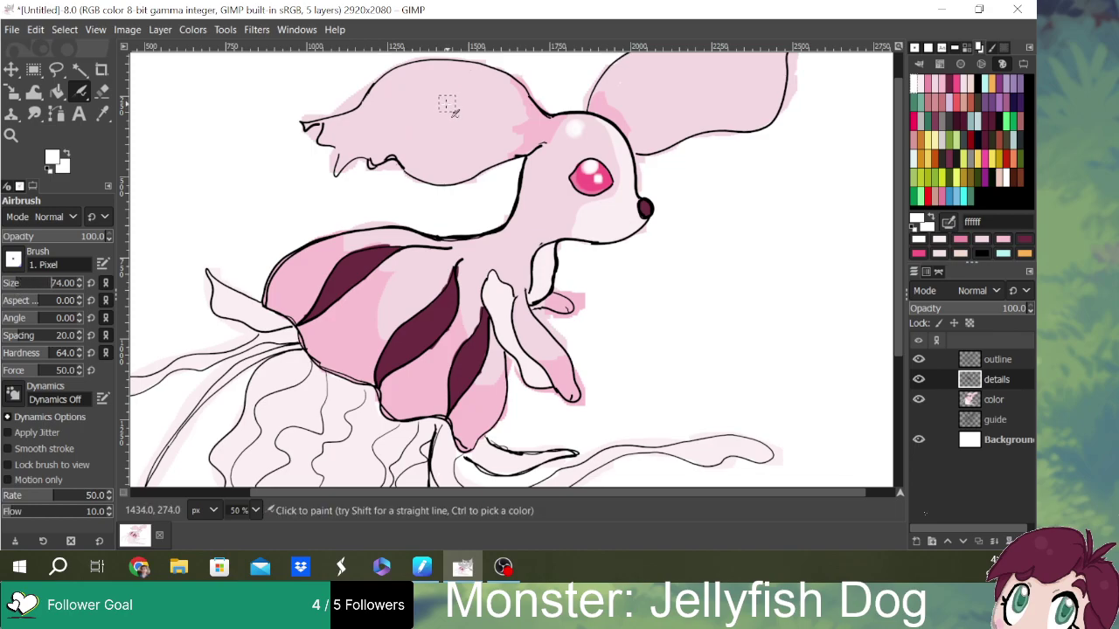
{"action": "mouse_move", "coordinate": [437, 113]}
{"action": "left_mouse_down"}
{"action": "mouse_move", "coordinate": [470, 110]}
{"action": "mouse_move", "coordinate": [424, 106]}
{"action": "mouse_move", "coordinate": [404, 120]}
{"action": "mouse_move", "coordinate": [461, 105]}
{"action": "left_mouse_up"}
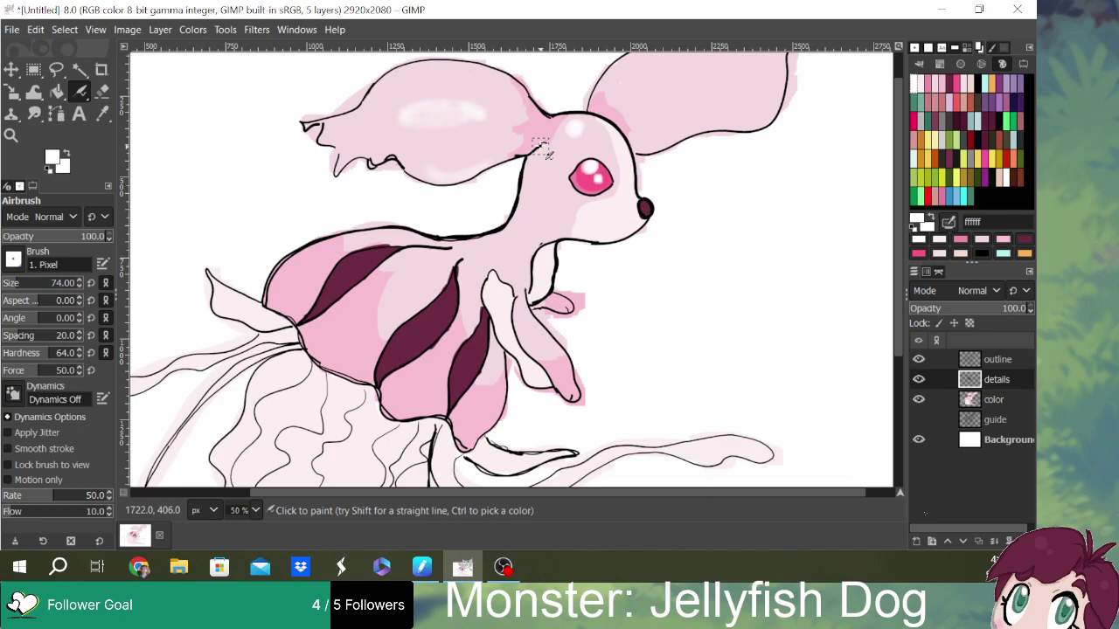
{"action": "key", "text": "ctrl+z"}
{"action": "key", "text": "ctrl+z"}
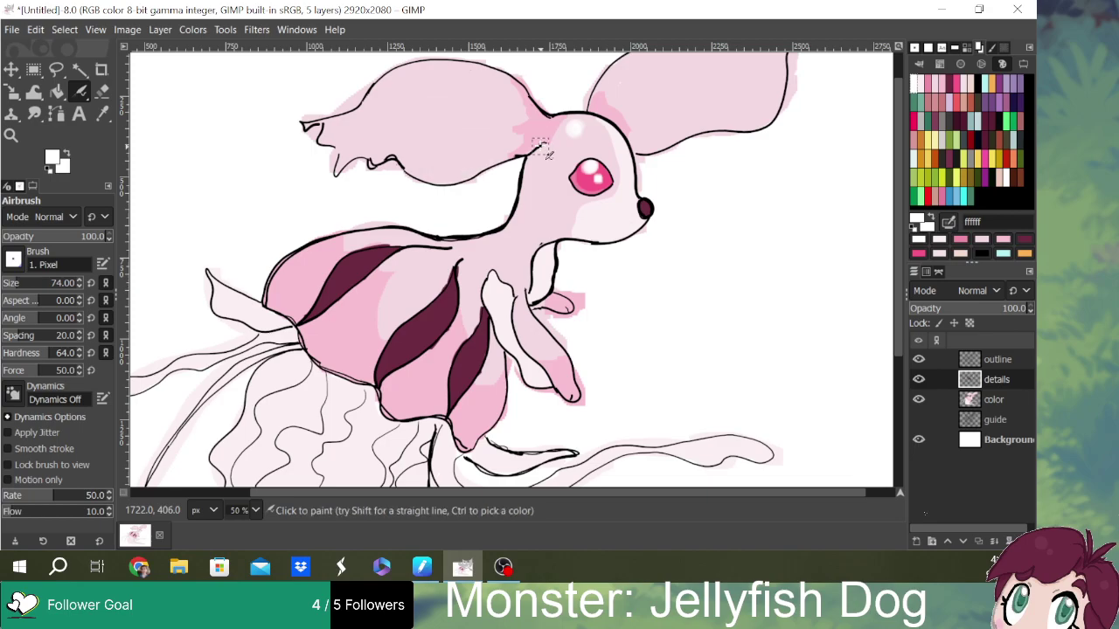
{"action": "mouse_move", "coordinate": [449, 75]}
{"action": "left_mouse_down"}
{"action": "mouse_move", "coordinate": [392, 94]}
{"action": "mouse_move", "coordinate": [377, 121]}
{"action": "mouse_move", "coordinate": [418, 93]}
{"action": "mouse_move", "coordinate": [471, 86]}
{"action": "mouse_move", "coordinate": [415, 91]}
{"action": "mouse_move", "coordinate": [389, 112]}
{"action": "left_mouse_up"}
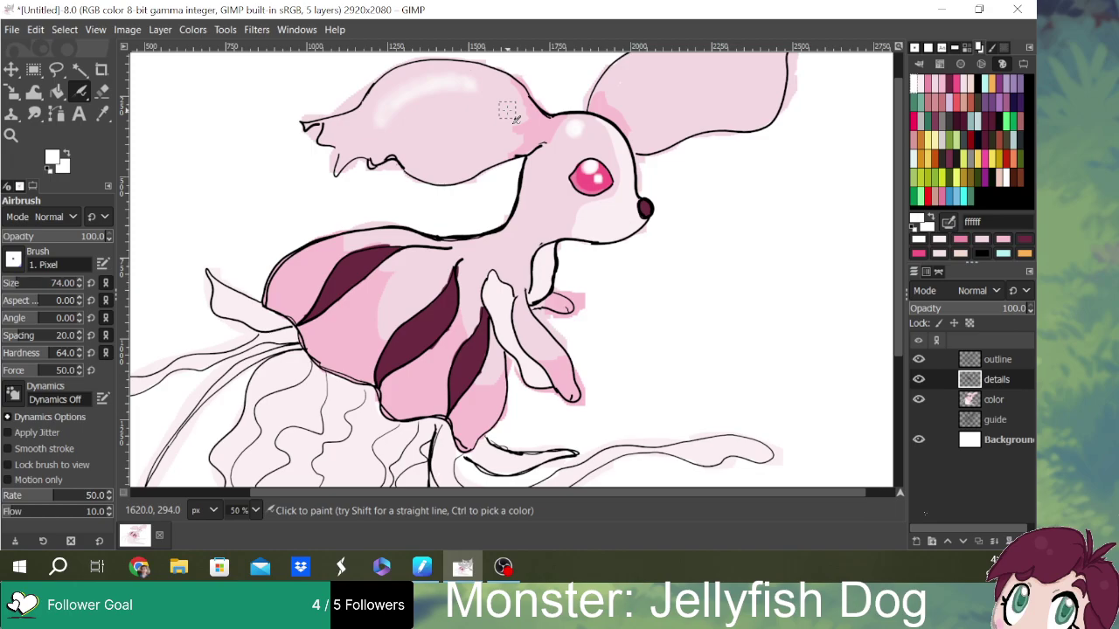
- Add soft white highlights down the back of the neck and two more on the far ear
{"action": "mouse_move", "coordinate": [542, 196]}
{"action": "left_mouse_down"}
{"action": "mouse_move", "coordinate": [542, 184]}
{"action": "mouse_move", "coordinate": [540, 218]}
{"action": "left_mouse_up"}
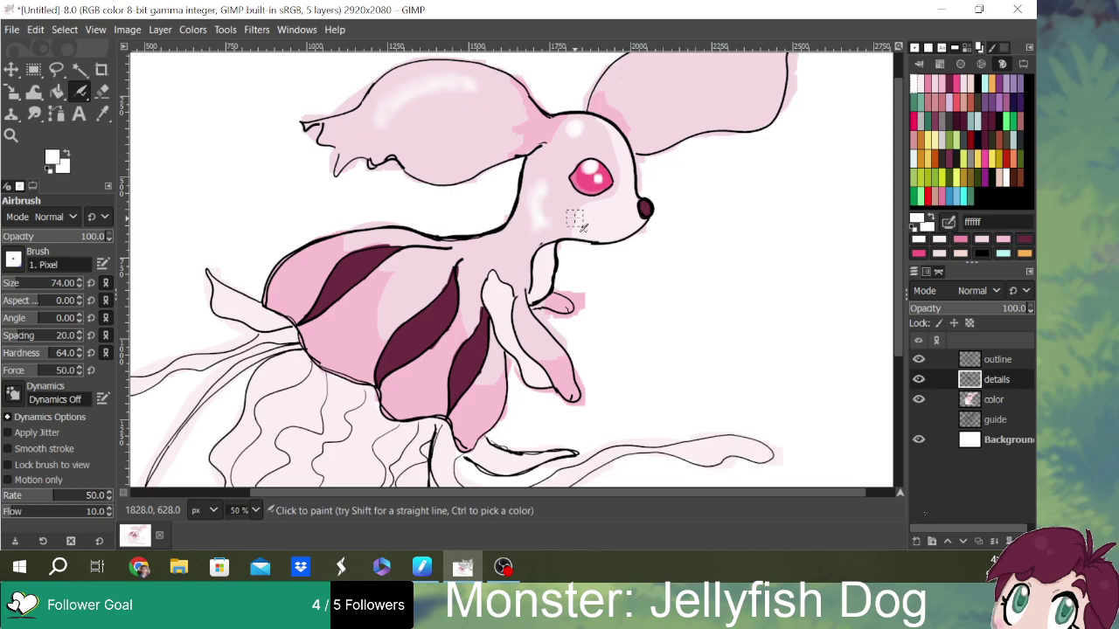
{"action": "scroll", "coordinate": [900, 201], "scroll_direction": "up", "scroll_amount": 3}
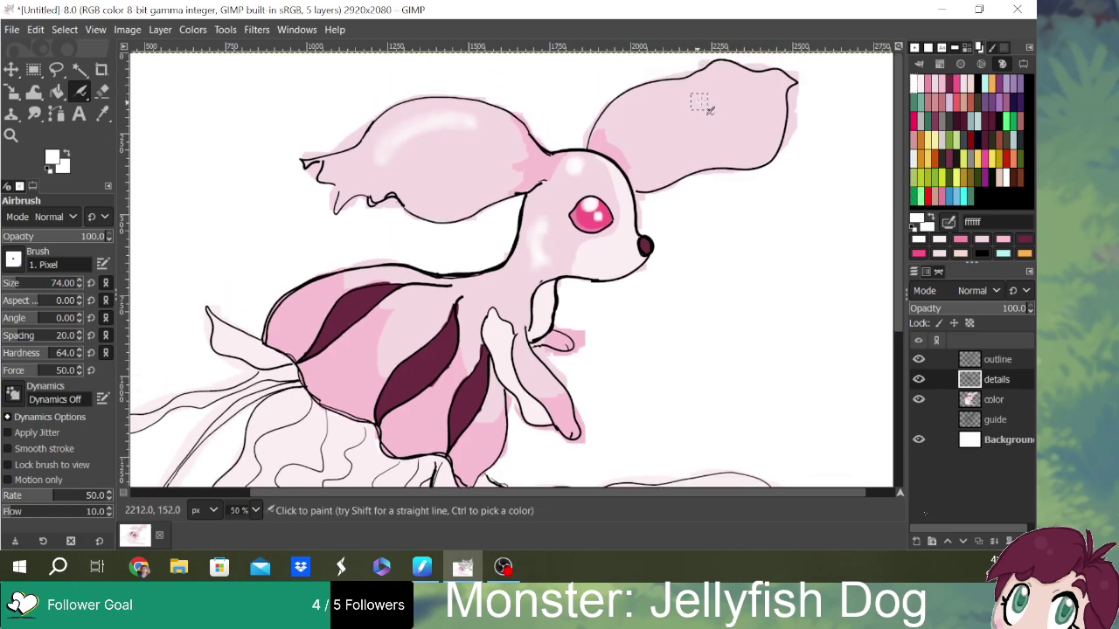
{"action": "mouse_move", "coordinate": [707, 105]}
{"action": "left_mouse_down"}
{"action": "mouse_move", "coordinate": [735, 128]}
{"action": "mouse_move", "coordinate": [687, 96]}
{"action": "mouse_move", "coordinate": [704, 125]}
{"action": "mouse_move", "coordinate": [723, 132]}
{"action": "mouse_move", "coordinate": [698, 98]}
{"action": "mouse_move", "coordinate": [734, 127]}
{"action": "mouse_move", "coordinate": [679, 95]}
{"action": "mouse_move", "coordinate": [712, 98]}
{"action": "left_mouse_up"}
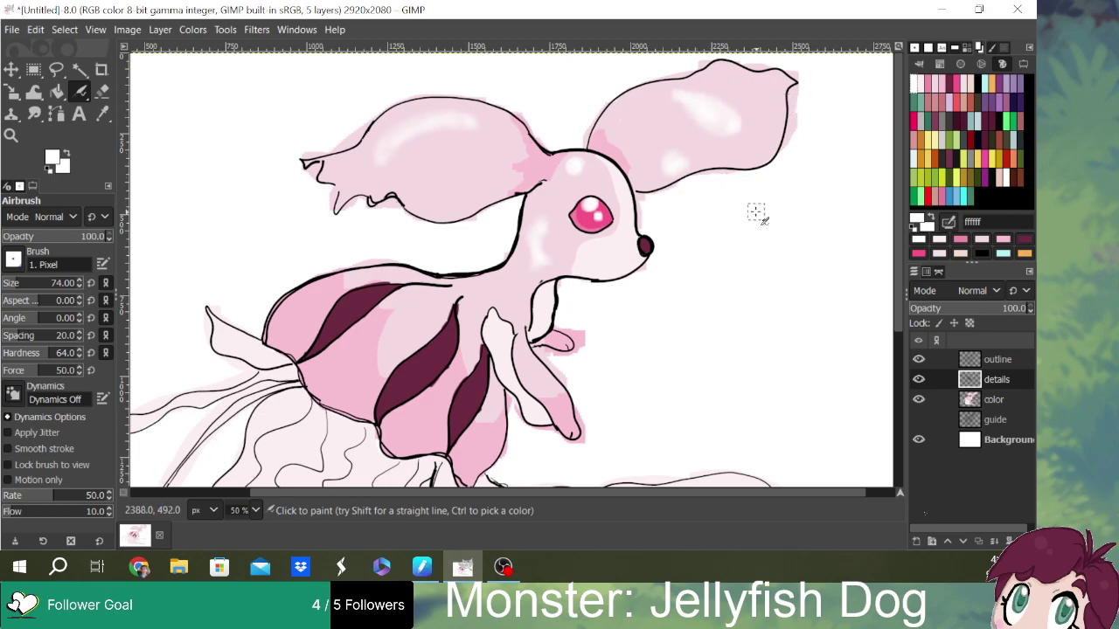
{"action": "left_click_drag", "start_coordinate": [898, 154], "coordinate": [901, 232]}
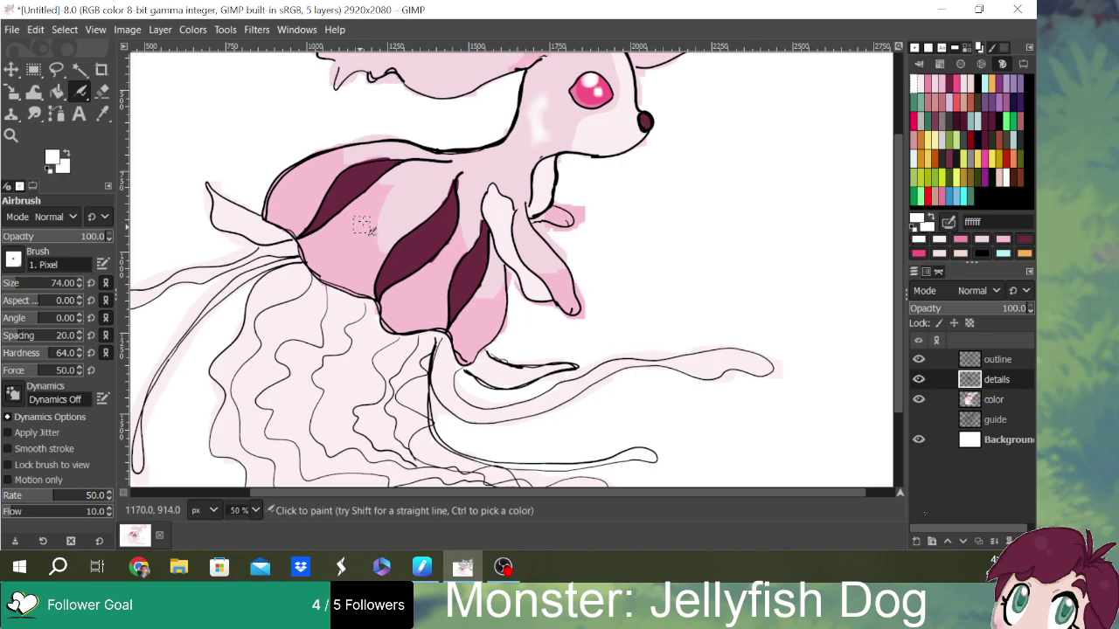
{"action": "mouse_move", "coordinate": [423, 193]}
{"action": "left_mouse_down"}
{"action": "mouse_move", "coordinate": [397, 194]}
{"action": "mouse_move", "coordinate": [389, 227]}
{"action": "mouse_move", "coordinate": [416, 196]}
{"action": "mouse_move", "coordinate": [385, 233]}
{"action": "mouse_move", "coordinate": [424, 188]}
{"action": "mouse_move", "coordinate": [404, 196]}
{"action": "mouse_move", "coordinate": [394, 225]}
{"action": "left_mouse_up"}
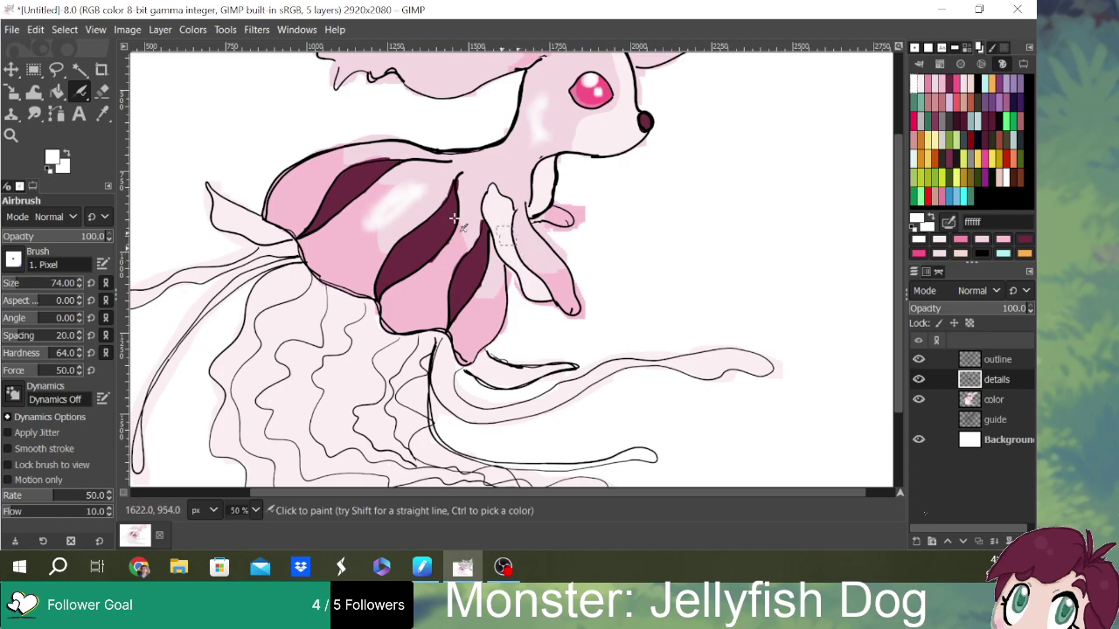
{"action": "mouse_move", "coordinate": [270, 212]}
{"action": "left_mouse_down"}
{"action": "mouse_move", "coordinate": [279, 184]}
{"action": "mouse_move", "coordinate": [344, 154]}
{"action": "mouse_move", "coordinate": [455, 163]}
{"action": "left_mouse_up"}
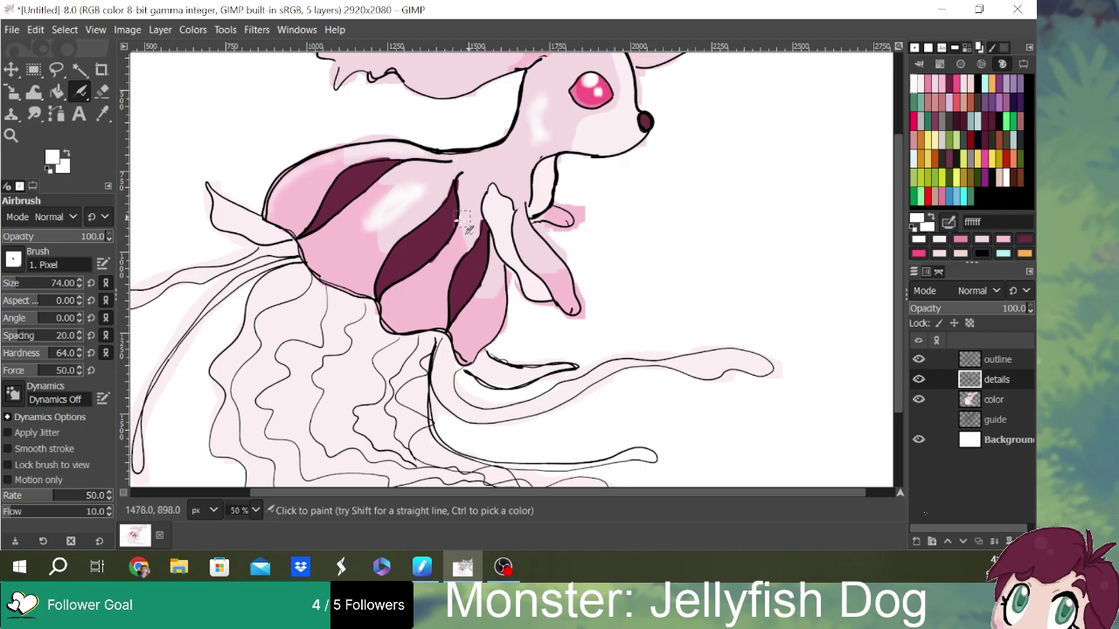
{"action": "key", "text": "ctrl+z"}
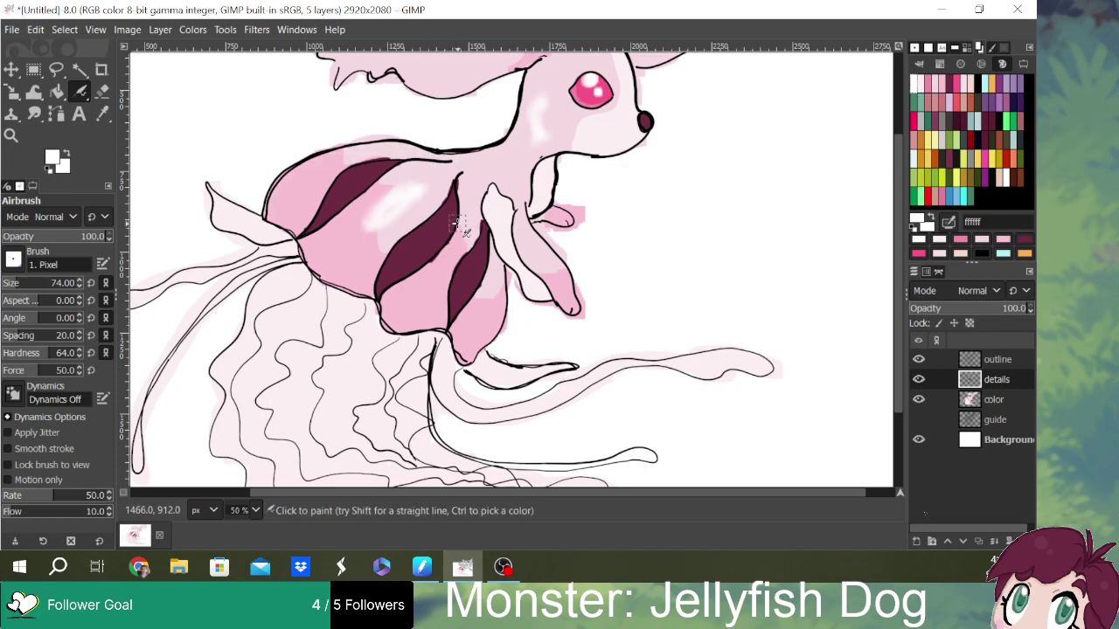
{"action": "key", "text": "ctrl+z"}
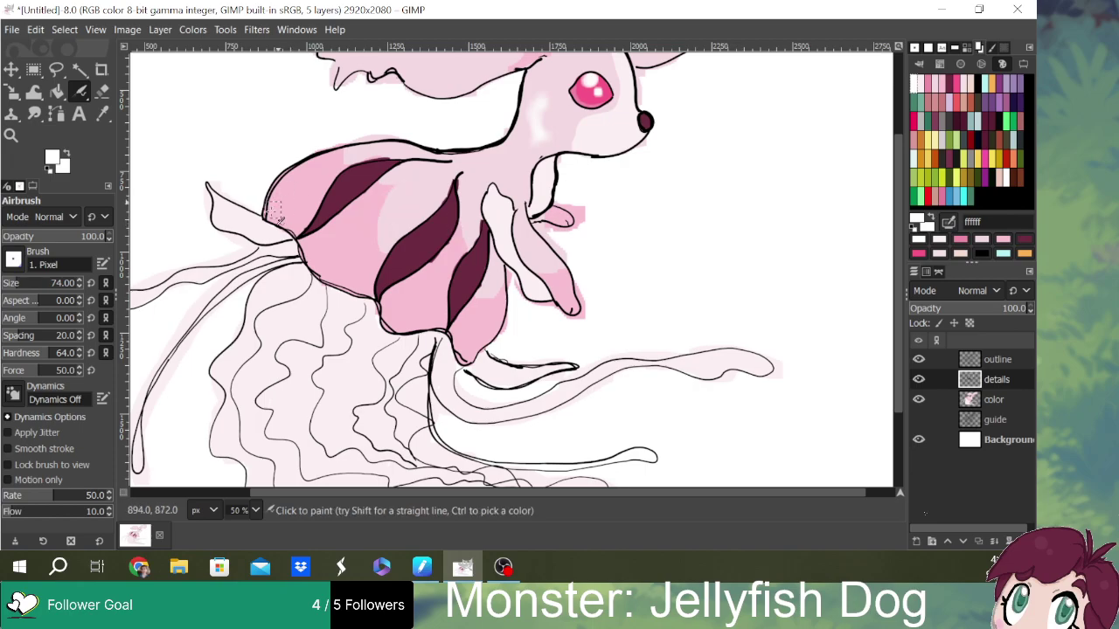
- Airbrush soft white highlight streaks along the body's back edge and between the maroon stripes
{"action": "mouse_move", "coordinate": [299, 173]}
{"action": "left_mouse_down"}
{"action": "mouse_move", "coordinate": [418, 150]}
{"action": "mouse_move", "coordinate": [475, 160]}
{"action": "mouse_move", "coordinate": [478, 191]}
{"action": "mouse_move", "coordinate": [503, 189]}
{"action": "mouse_move", "coordinate": [429, 187]}
{"action": "left_mouse_up"}
{"action": "mouse_move", "coordinate": [373, 223]}
{"action": "left_mouse_down"}
{"action": "mouse_move", "coordinate": [346, 256]}
{"action": "mouse_move", "coordinate": [425, 187]}
{"action": "left_mouse_up"}
{"action": "mouse_move", "coordinate": [365, 231]}
{"action": "left_mouse_down"}
{"action": "mouse_move", "coordinate": [354, 255]}
{"action": "mouse_move", "coordinate": [455, 181]}
{"action": "left_mouse_up"}
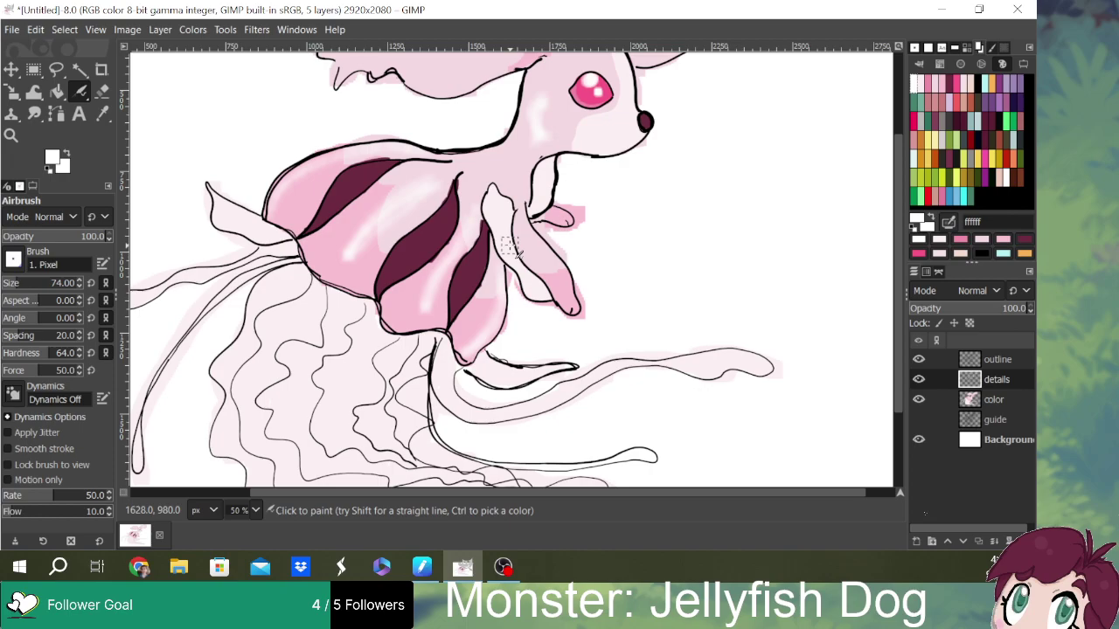
- On the color layer, fill the long thin tentacle above the frilly tail with very pale pink fbeff2 using the Paintbrush at size 74
{"action": "left_click_drag", "start_coordinate": [902, 220], "coordinate": [909, 157]}
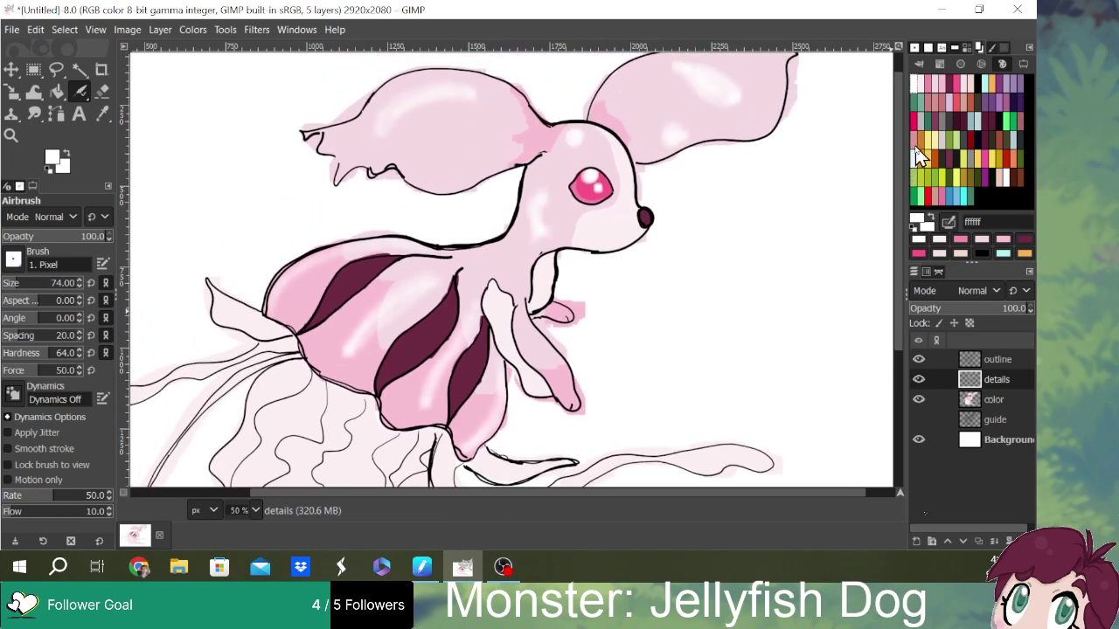
{"action": "left_click_drag", "start_coordinate": [897, 229], "coordinate": [894, 361]}
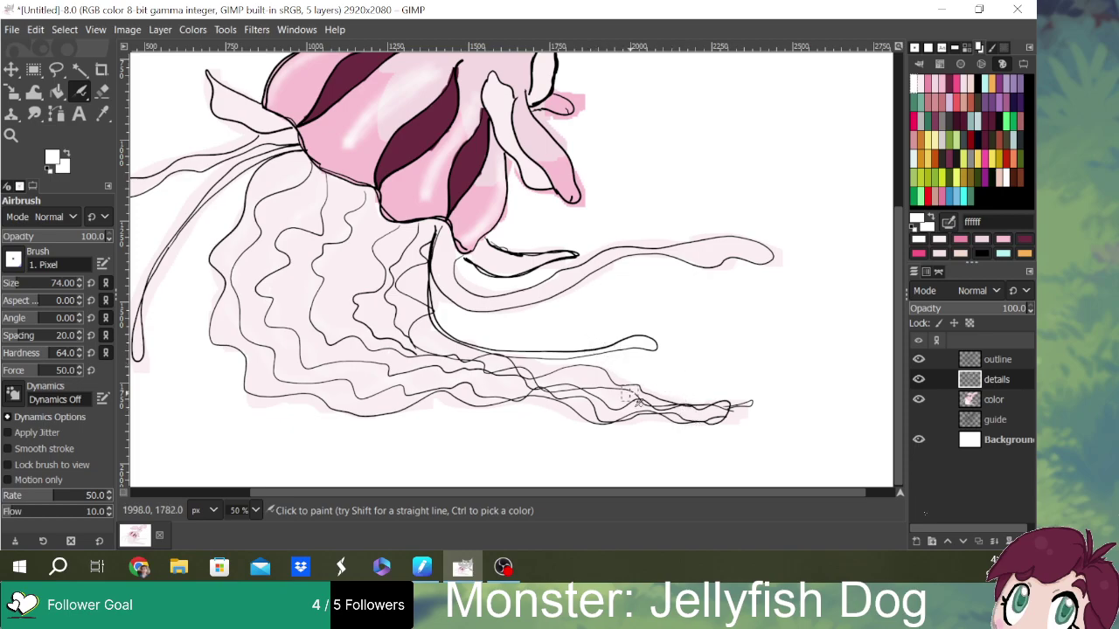
{"action": "left_click", "coordinate": [1015, 400]}
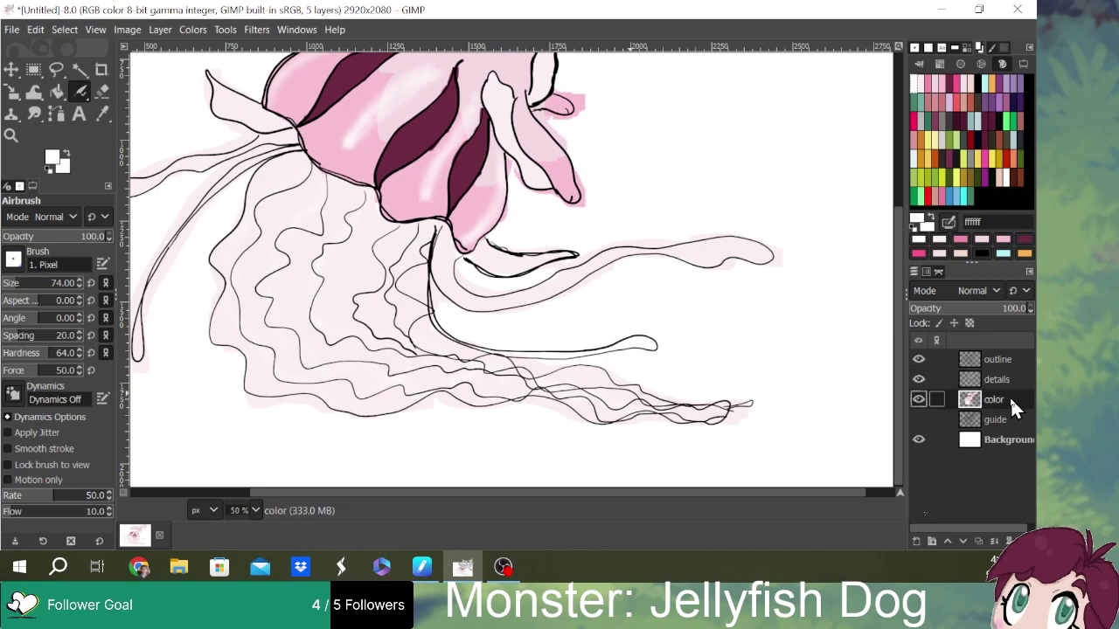
{"action": "left_click", "coordinate": [935, 94]}
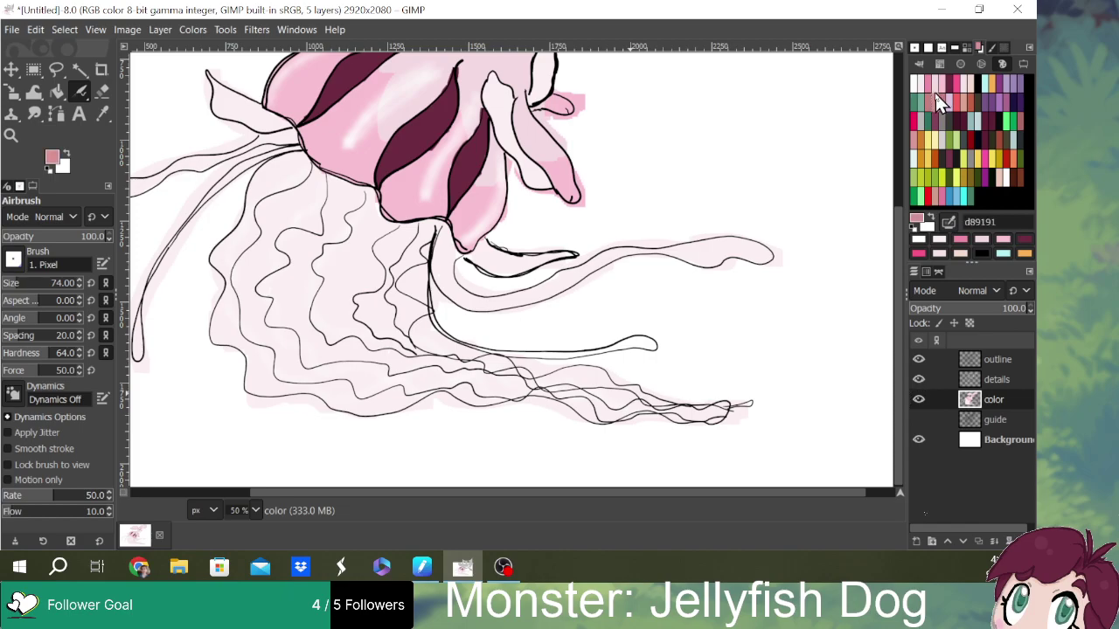
{"action": "left_click", "coordinate": [936, 90]}
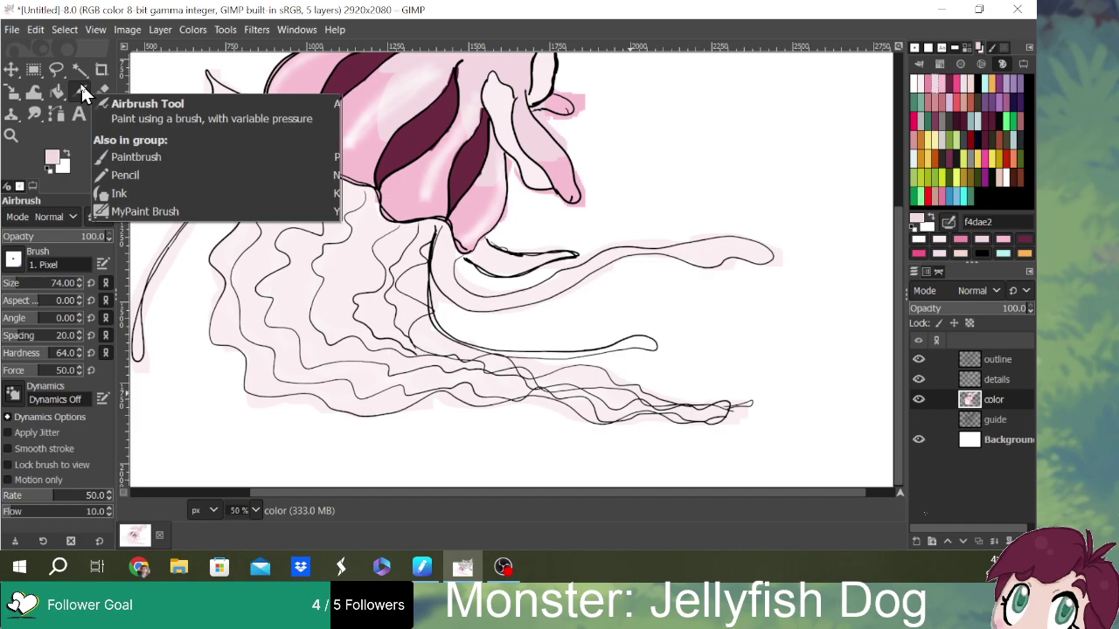
{"action": "key", "text": "p"}
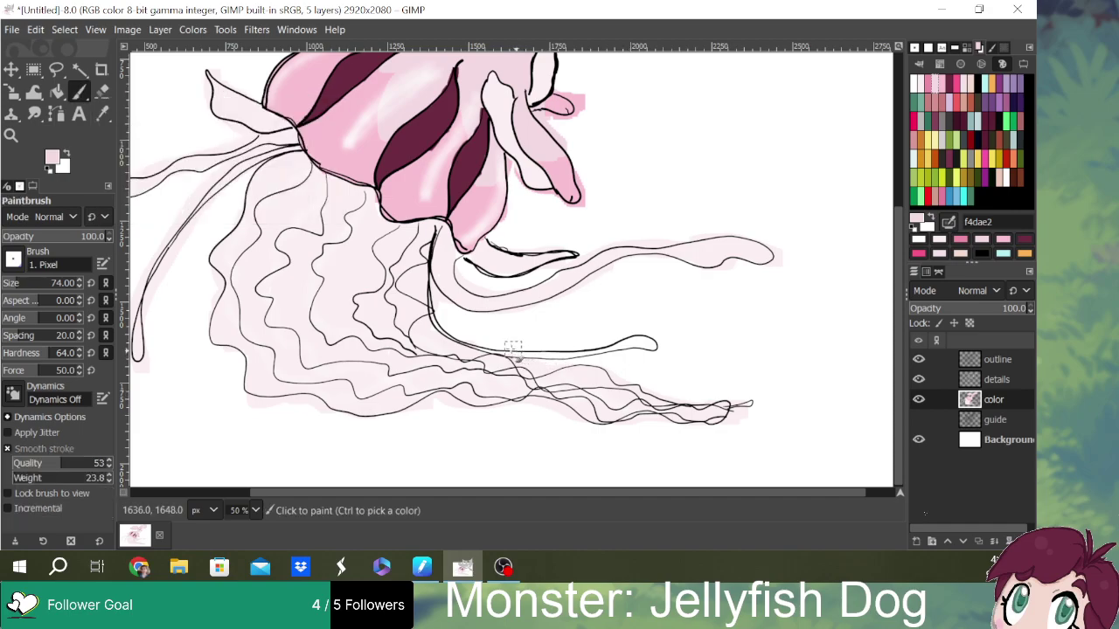
{"action": "mouse_move", "coordinate": [497, 348]}
{"action": "left_mouse_down"}
{"action": "mouse_move", "coordinate": [657, 350]}
{"action": "mouse_move", "coordinate": [547, 358]}
{"action": "mouse_move", "coordinate": [494, 353]}
{"action": "mouse_move", "coordinate": [461, 330]}
{"action": "left_mouse_up"}
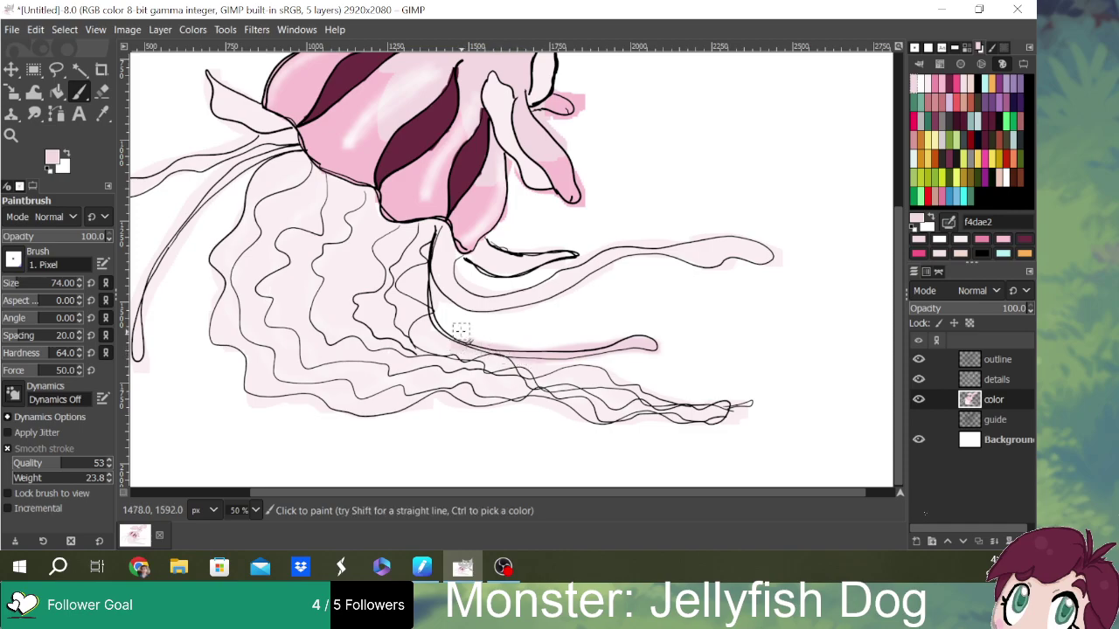
{"action": "key", "text": "ctrl+z"}
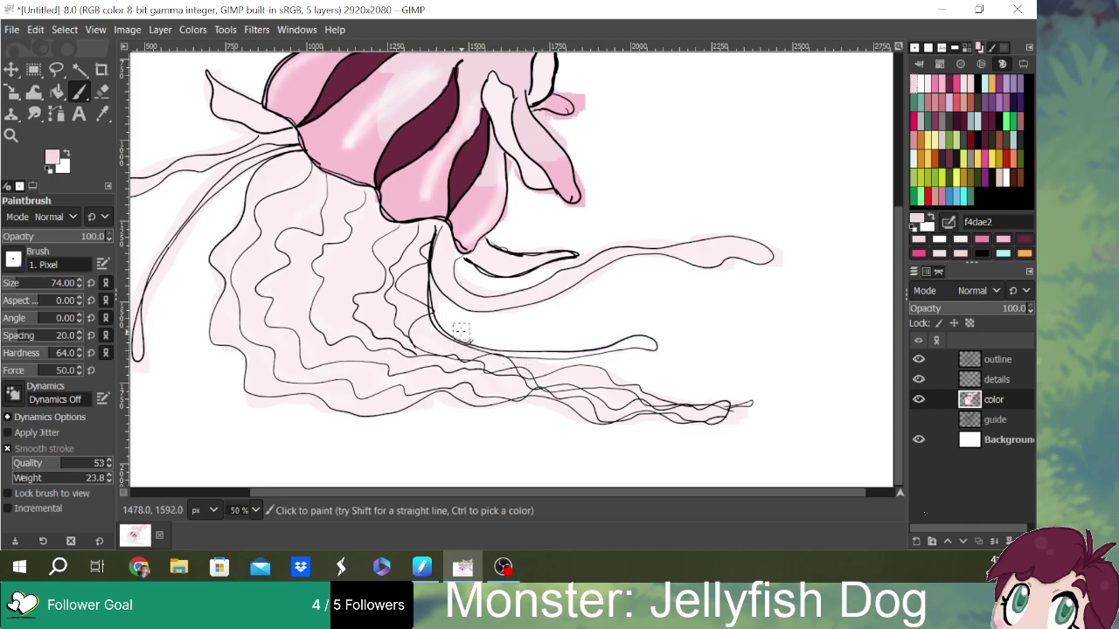
{"action": "left_click", "coordinate": [927, 89]}
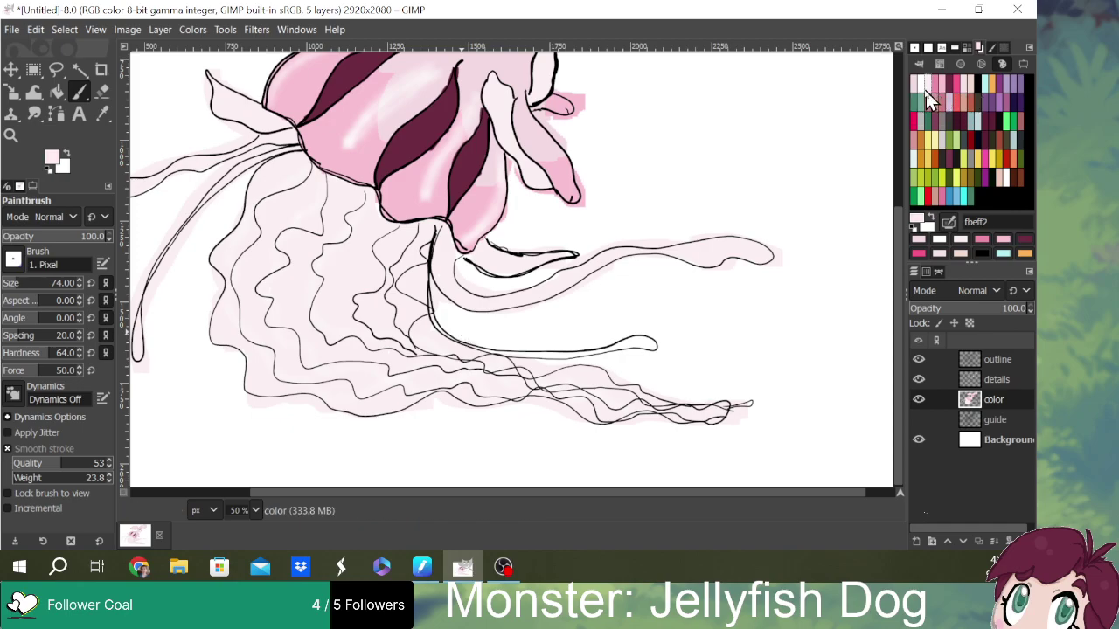
{"action": "mouse_move", "coordinate": [504, 353]}
{"action": "left_mouse_down"}
{"action": "mouse_move", "coordinate": [647, 346]}
{"action": "mouse_move", "coordinate": [535, 360]}
{"action": "mouse_move", "coordinate": [476, 349]}
{"action": "mouse_move", "coordinate": [431, 299]}
{"action": "left_mouse_up"}
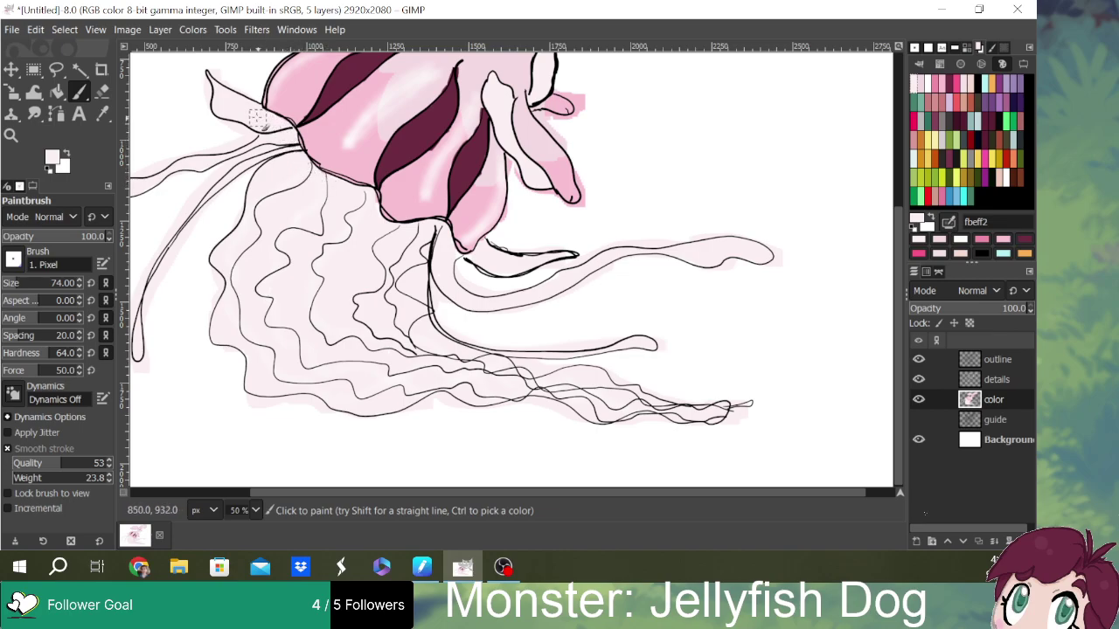
- Fill the pointed fin at the rear of the body with very pale pink fbeff2 on the color layer
{"action": "left_click_drag", "start_coordinate": [226, 94], "coordinate": [264, 116]}
{"action": "mouse_move", "coordinate": [902, 230]}
{"action": "left_mouse_down"}
{"action": "mouse_move", "coordinate": [902, 166]}
{"action": "mouse_move", "coordinate": [914, 224]}
{"action": "left_mouse_up"}
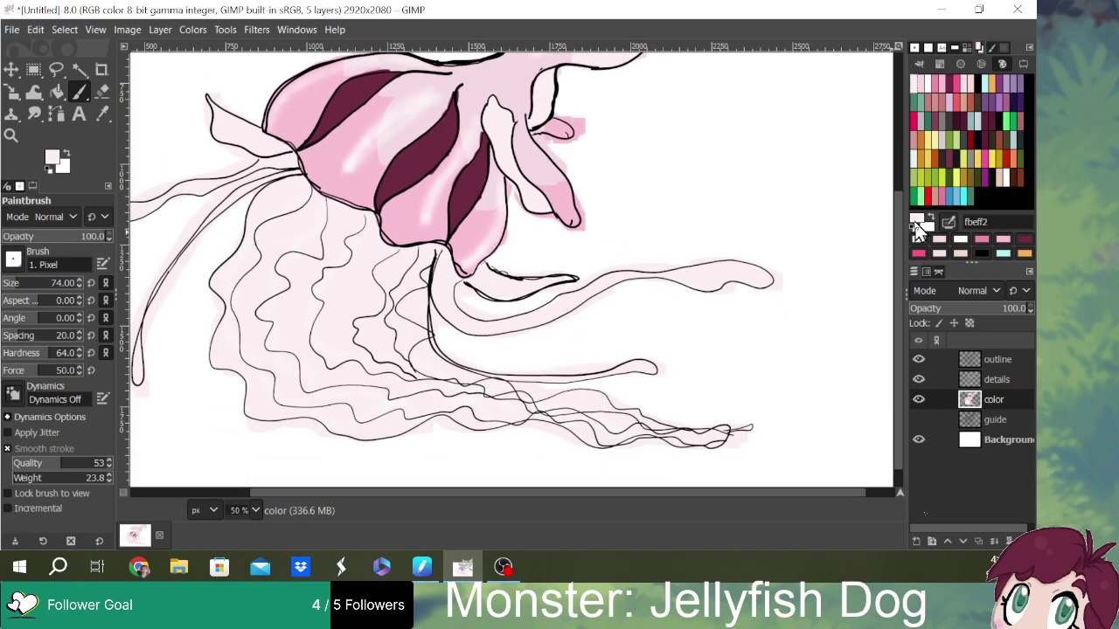
{"action": "left_click_drag", "start_coordinate": [613, 494], "coordinate": [544, 488]}
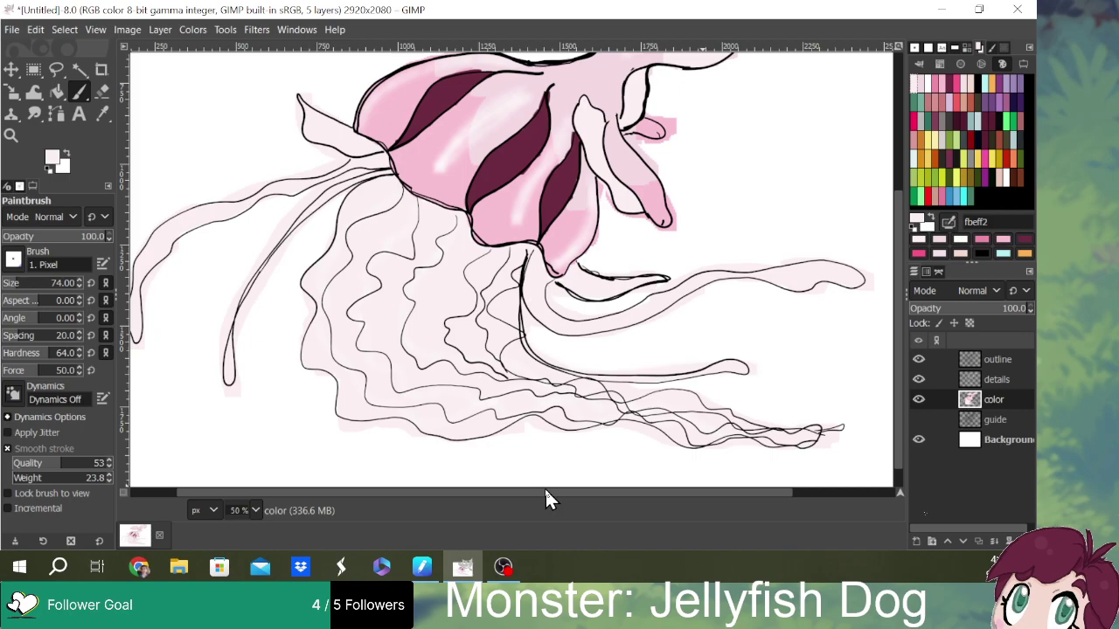
- On the details layer, airbrush a pink ec8aa9 shading line at size 31 along an inner fold of the frilly tail
{"action": "left_click", "coordinate": [102, 93]}
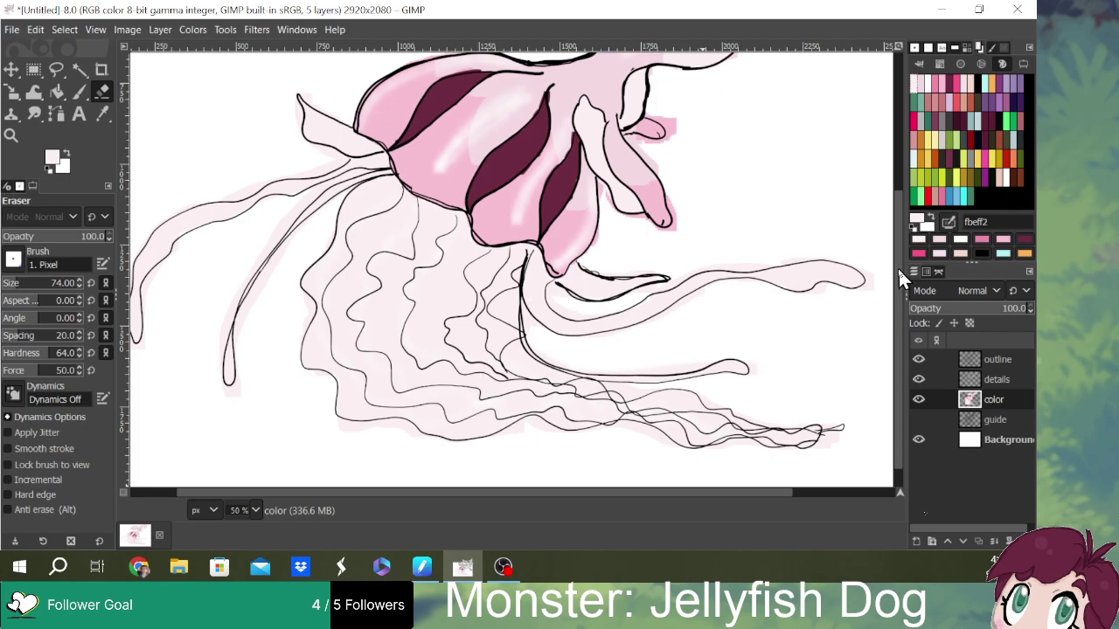
{"action": "left_click", "coordinate": [79, 93]}
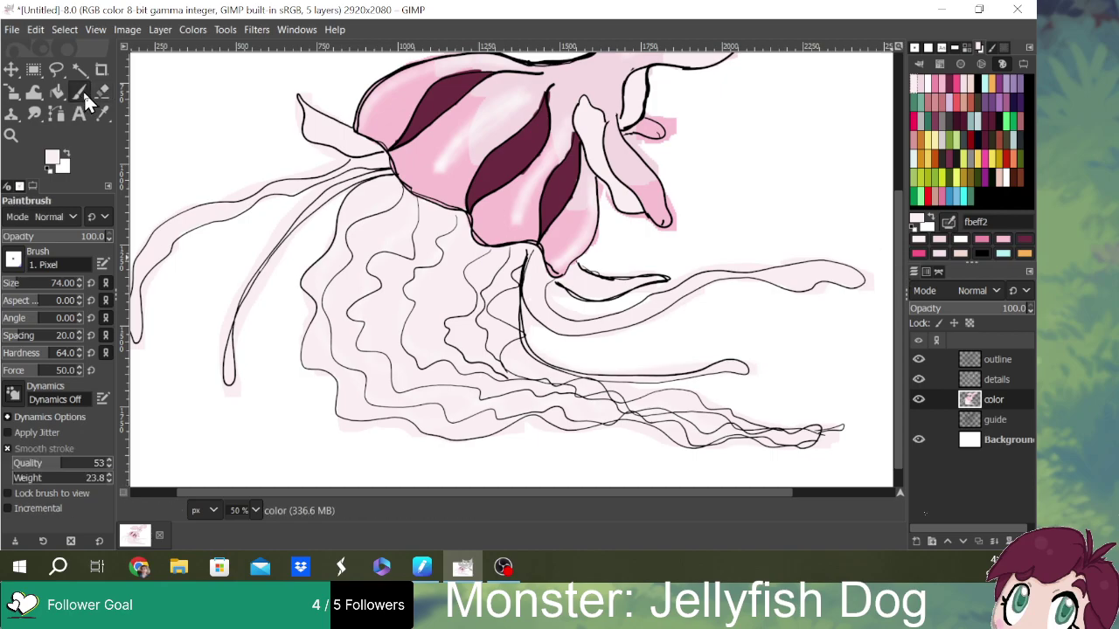
{"action": "left_click", "coordinate": [936, 91]}
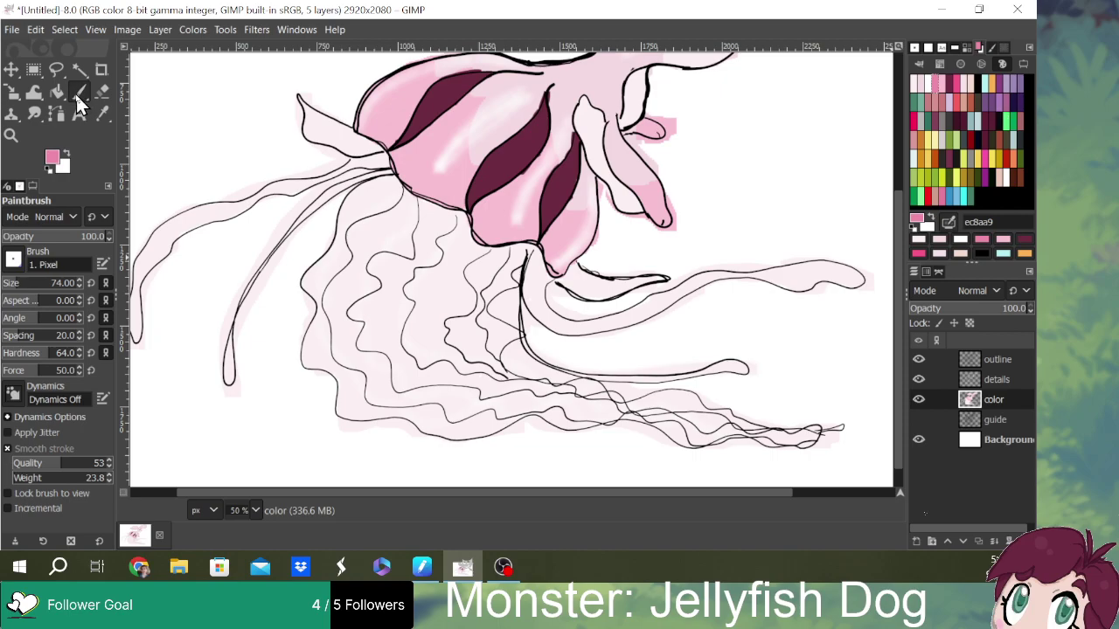
{"action": "key", "text": "a"}
{"action": "left_click", "coordinate": [999, 381]}
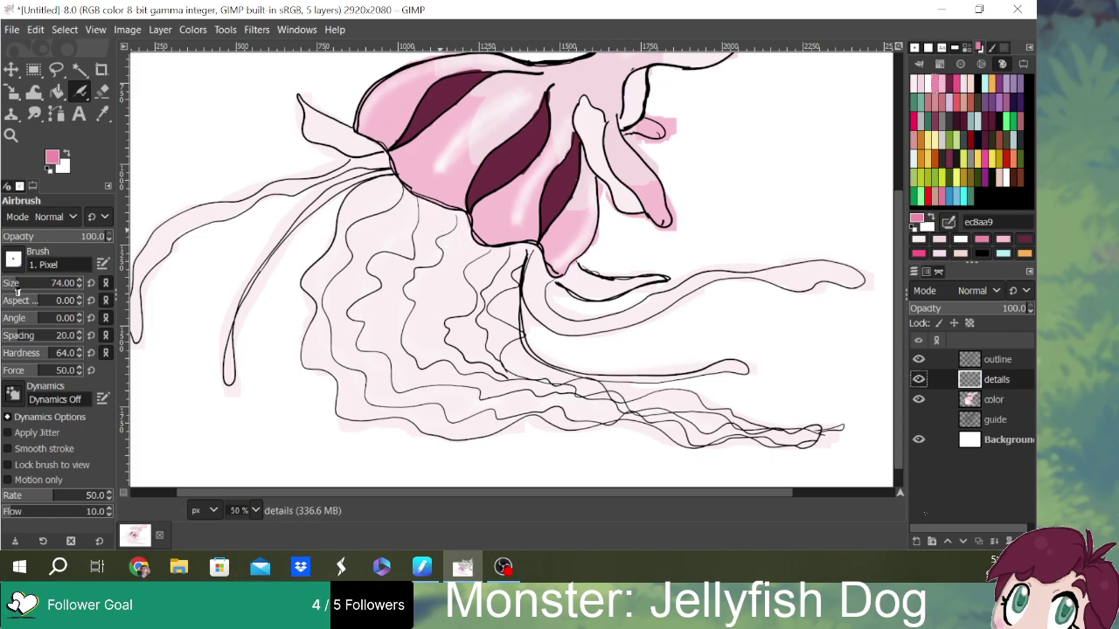
{"action": "left_click_drag", "start_coordinate": [11, 287], "coordinate": [7, 290]}
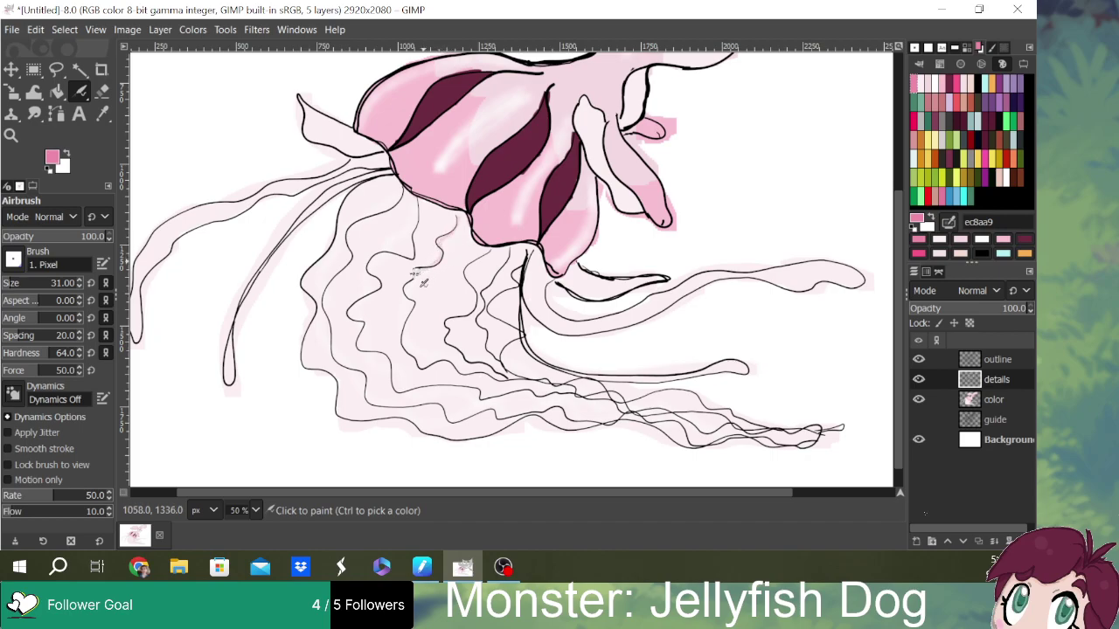
{"action": "mouse_move", "coordinate": [414, 350]}
{"action": "left_mouse_down"}
{"action": "mouse_move", "coordinate": [613, 404]}
{"action": "mouse_move", "coordinate": [689, 403]}
{"action": "mouse_move", "coordinate": [757, 404]}
{"action": "left_mouse_up"}
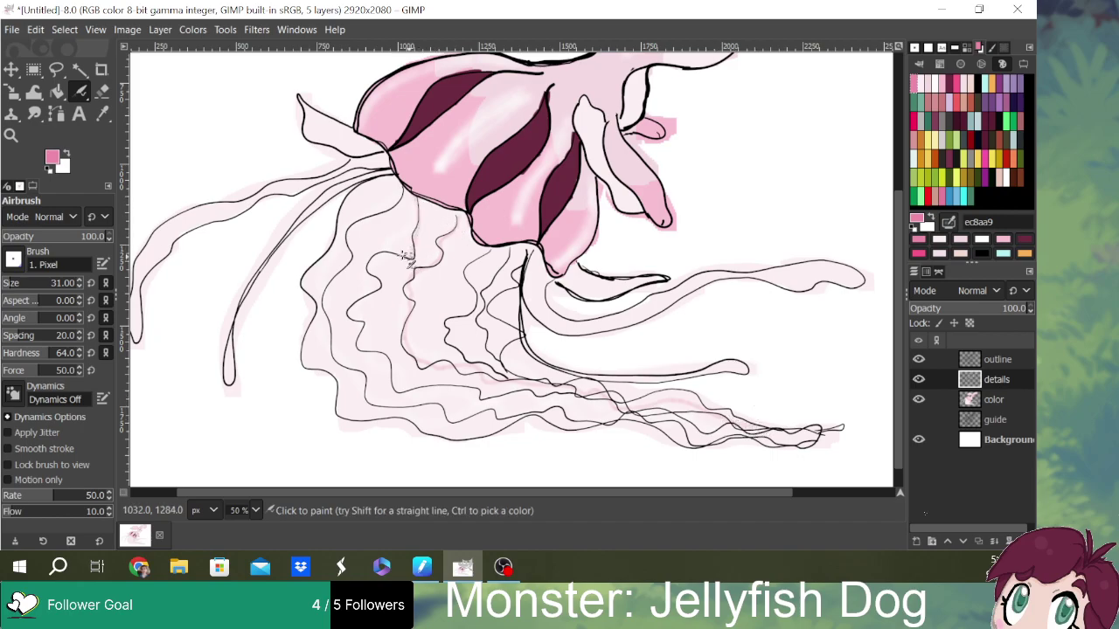
- Airbrush soft pink shading along the remaining wavy folds of the frilly tail, following them out to its tip
{"action": "mouse_move", "coordinate": [382, 281]}
{"action": "left_mouse_down"}
{"action": "mouse_move", "coordinate": [348, 313]}
{"action": "mouse_move", "coordinate": [361, 323]}
{"action": "mouse_move", "coordinate": [355, 343]}
{"action": "mouse_move", "coordinate": [384, 354]}
{"action": "mouse_move", "coordinate": [397, 387]}
{"action": "mouse_move", "coordinate": [497, 392]}
{"action": "mouse_move", "coordinate": [494, 403]}
{"action": "mouse_move", "coordinate": [555, 394]}
{"action": "mouse_move", "coordinate": [813, 434]}
{"action": "left_mouse_up"}
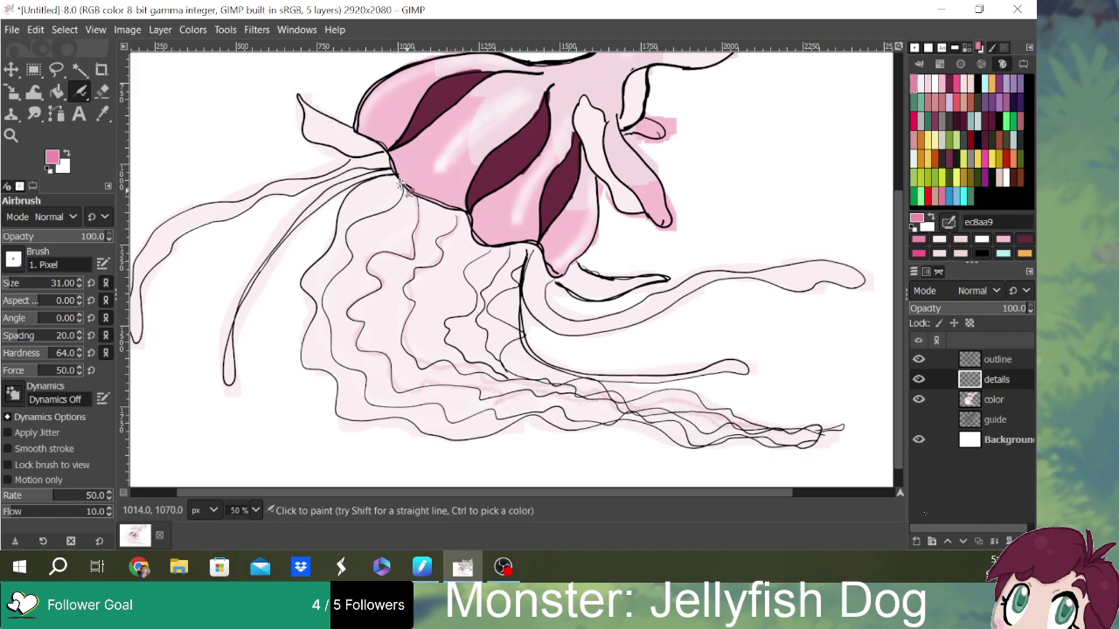
{"action": "mouse_move", "coordinate": [405, 191]}
{"action": "left_mouse_down"}
{"action": "mouse_move", "coordinate": [349, 228]}
{"action": "mouse_move", "coordinate": [344, 267]}
{"action": "mouse_move", "coordinate": [321, 299]}
{"action": "mouse_move", "coordinate": [337, 356]}
{"action": "mouse_move", "coordinate": [389, 404]}
{"action": "mouse_move", "coordinate": [462, 421]}
{"action": "mouse_move", "coordinate": [551, 406]}
{"action": "mouse_move", "coordinate": [860, 440]}
{"action": "left_mouse_up"}
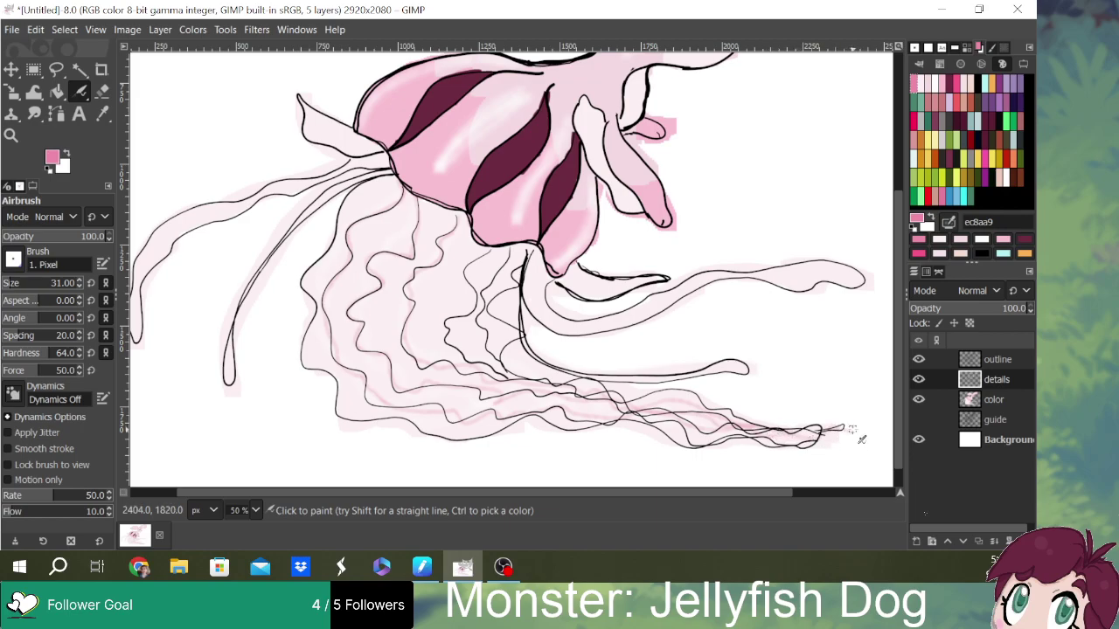
{"action": "mouse_move", "coordinate": [470, 278]}
{"action": "left_mouse_down"}
{"action": "mouse_move", "coordinate": [446, 334]}
{"action": "mouse_move", "coordinate": [468, 362]}
{"action": "mouse_move", "coordinate": [547, 388]}
{"action": "mouse_move", "coordinate": [687, 394]}
{"action": "mouse_move", "coordinate": [713, 408]}
{"action": "mouse_move", "coordinate": [753, 396]}
{"action": "left_mouse_up"}
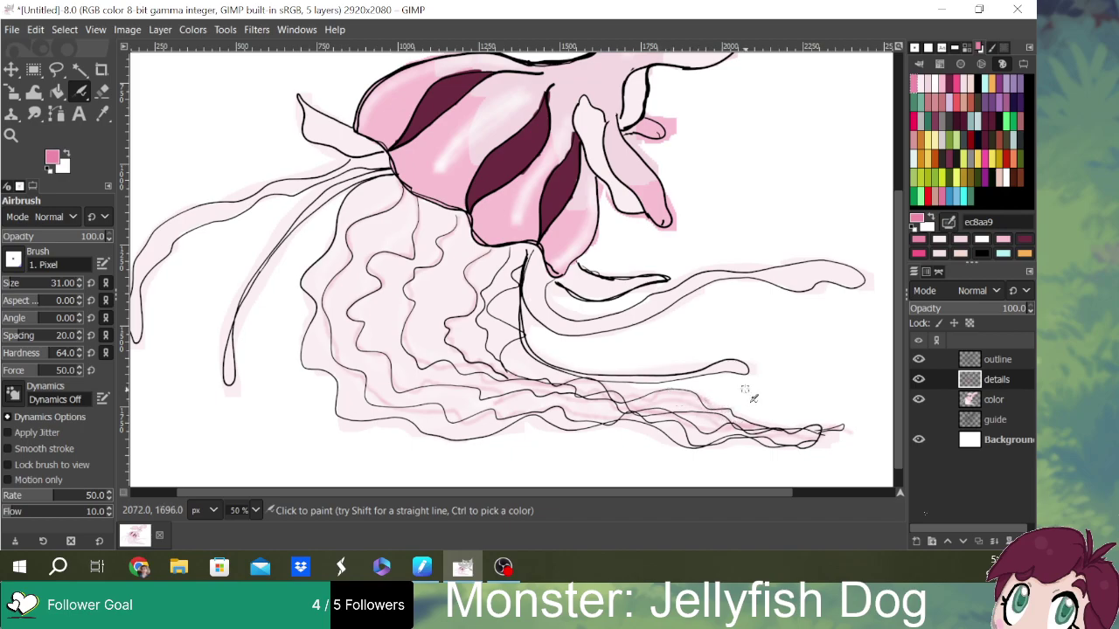
{"action": "mouse_move", "coordinate": [514, 257]}
{"action": "left_mouse_down"}
{"action": "mouse_move", "coordinate": [482, 335]}
{"action": "mouse_move", "coordinate": [514, 372]}
{"action": "mouse_move", "coordinate": [556, 378]}
{"action": "mouse_move", "coordinate": [509, 366]}
{"action": "mouse_move", "coordinate": [525, 341]}
{"action": "mouse_move", "coordinate": [492, 309]}
{"action": "mouse_move", "coordinate": [519, 295]}
{"action": "mouse_move", "coordinate": [545, 247]}
{"action": "mouse_move", "coordinate": [569, 241]}
{"action": "mouse_move", "coordinate": [529, 248]}
{"action": "mouse_move", "coordinate": [525, 321]}
{"action": "mouse_move", "coordinate": [542, 357]}
{"action": "mouse_move", "coordinate": [676, 384]}
{"action": "mouse_move", "coordinate": [648, 375]}
{"action": "mouse_move", "coordinate": [723, 363]}
{"action": "mouse_move", "coordinate": [745, 374]}
{"action": "mouse_move", "coordinate": [598, 376]}
{"action": "left_mouse_up"}
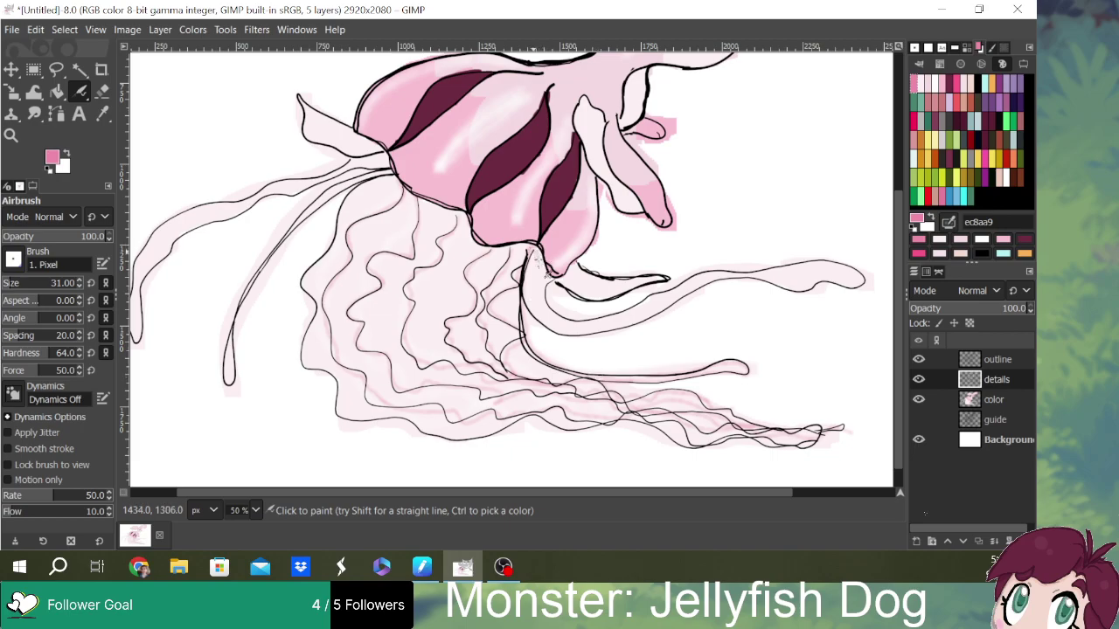
- Add soft pink shading along the long tentacle above the frilly tail and the thin tentacles trailing from the rear
{"action": "mouse_move", "coordinate": [548, 278]}
{"action": "left_mouse_down"}
{"action": "mouse_move", "coordinate": [539, 257]}
{"action": "mouse_move", "coordinate": [541, 298]}
{"action": "mouse_move", "coordinate": [570, 325]}
{"action": "mouse_move", "coordinate": [601, 332]}
{"action": "mouse_move", "coordinate": [721, 275]}
{"action": "mouse_move", "coordinate": [814, 267]}
{"action": "mouse_move", "coordinate": [857, 280]}
{"action": "left_mouse_up"}
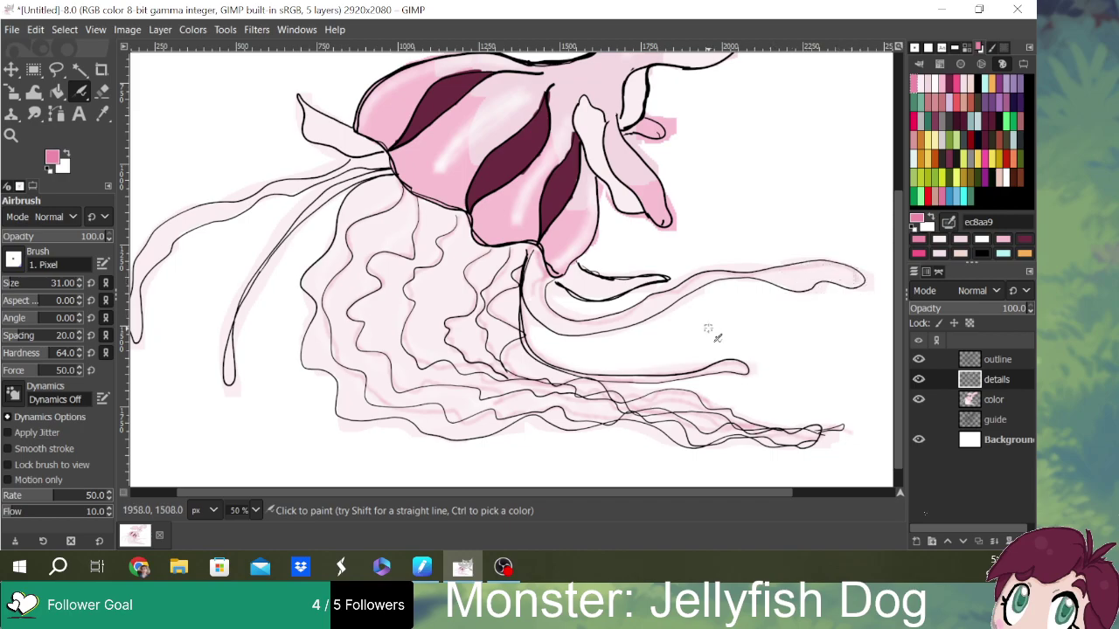
{"action": "mouse_move", "coordinate": [400, 191]}
{"action": "left_mouse_down"}
{"action": "mouse_move", "coordinate": [326, 193]}
{"action": "mouse_move", "coordinate": [260, 267]}
{"action": "mouse_move", "coordinate": [232, 330]}
{"action": "mouse_move", "coordinate": [228, 376]}
{"action": "mouse_move", "coordinate": [229, 347]}
{"action": "mouse_move", "coordinate": [261, 299]}
{"action": "left_mouse_up"}
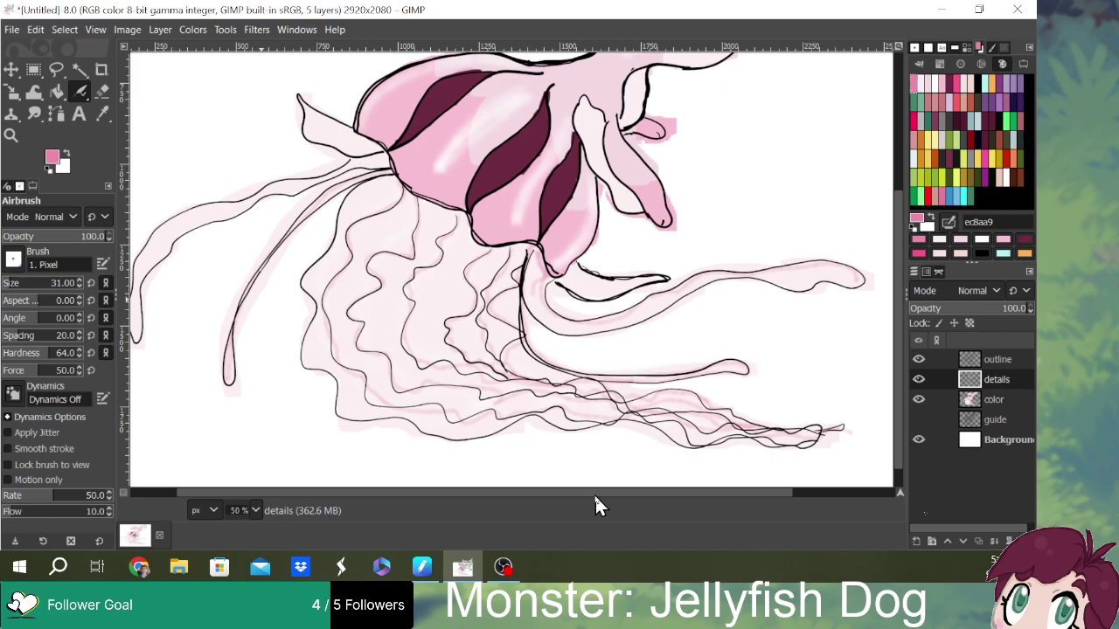
{"action": "scroll", "coordinate": [595, 494], "scroll_direction": "left", "scroll_amount": 3}
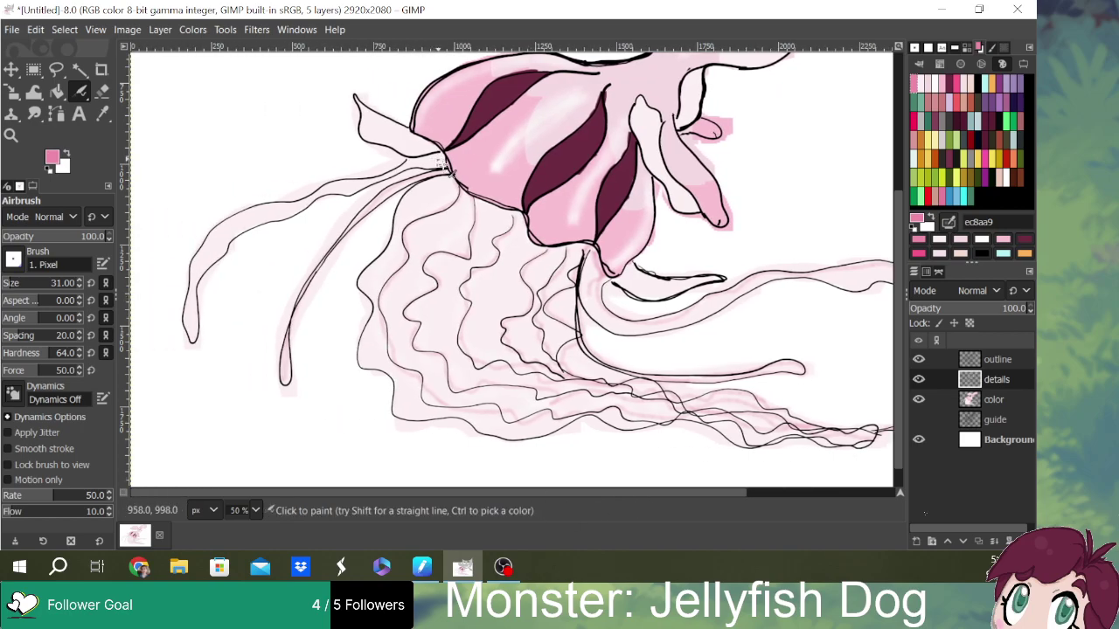
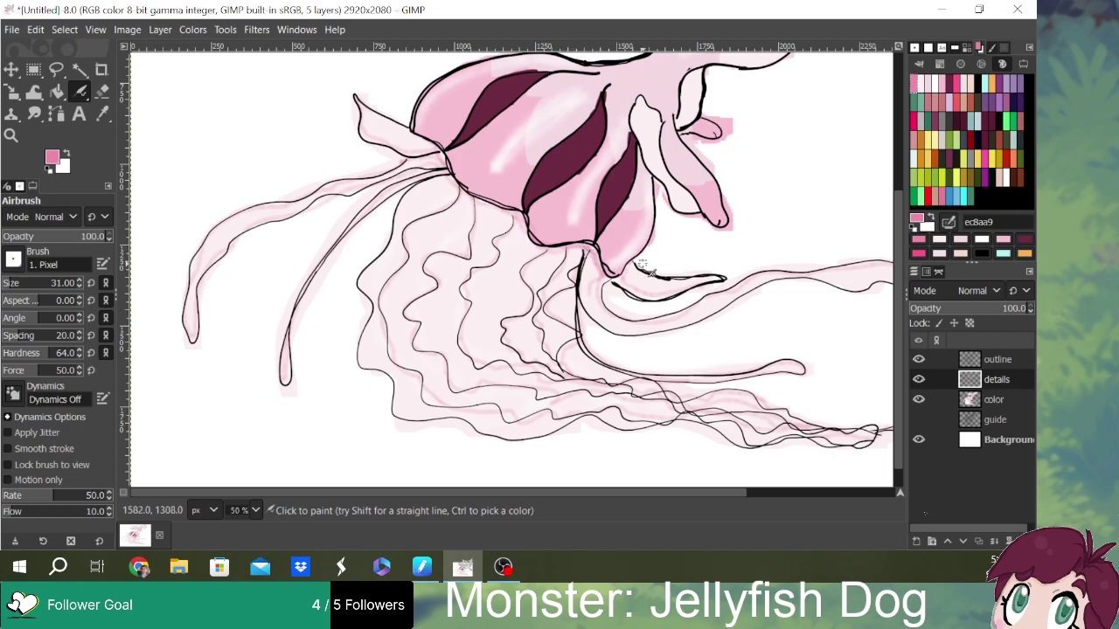
- Hide the Background layer and select the color layer with the Eraser
{"action": "left_click_drag", "start_coordinate": [896, 286], "coordinate": [913, 192]}
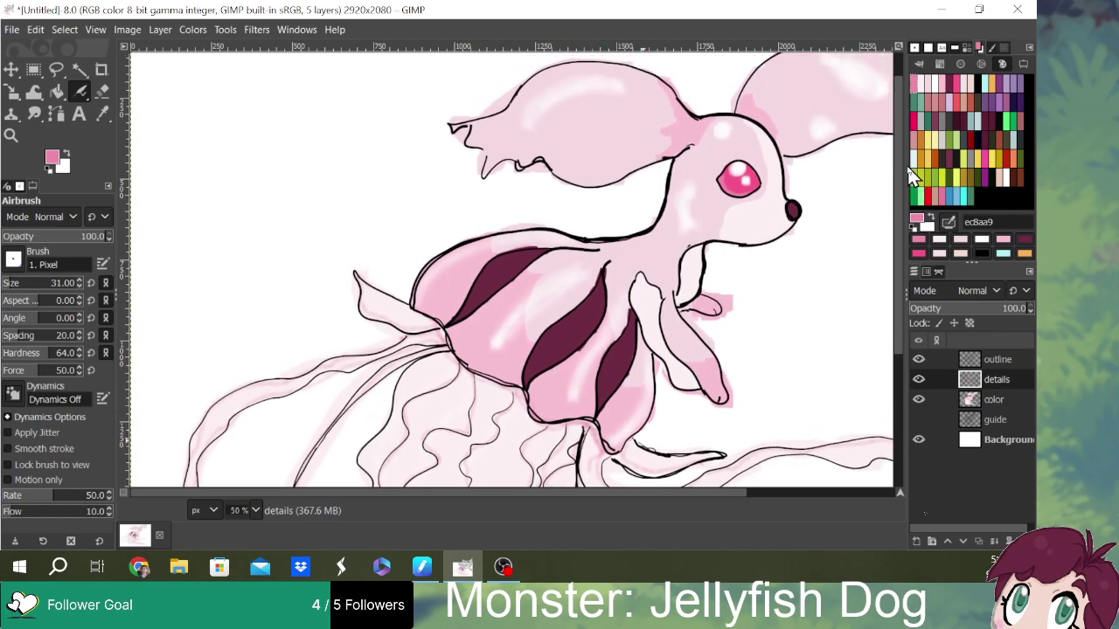
{"action": "left_click_drag", "start_coordinate": [591, 496], "coordinate": [700, 492]}
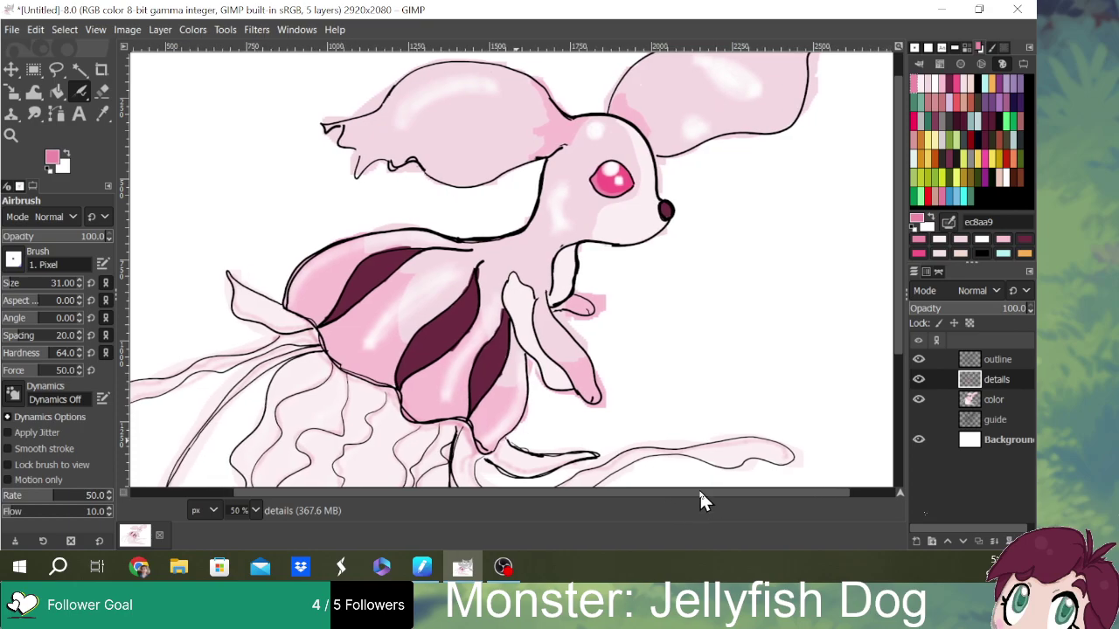
{"action": "left_click", "coordinate": [1000, 403]}
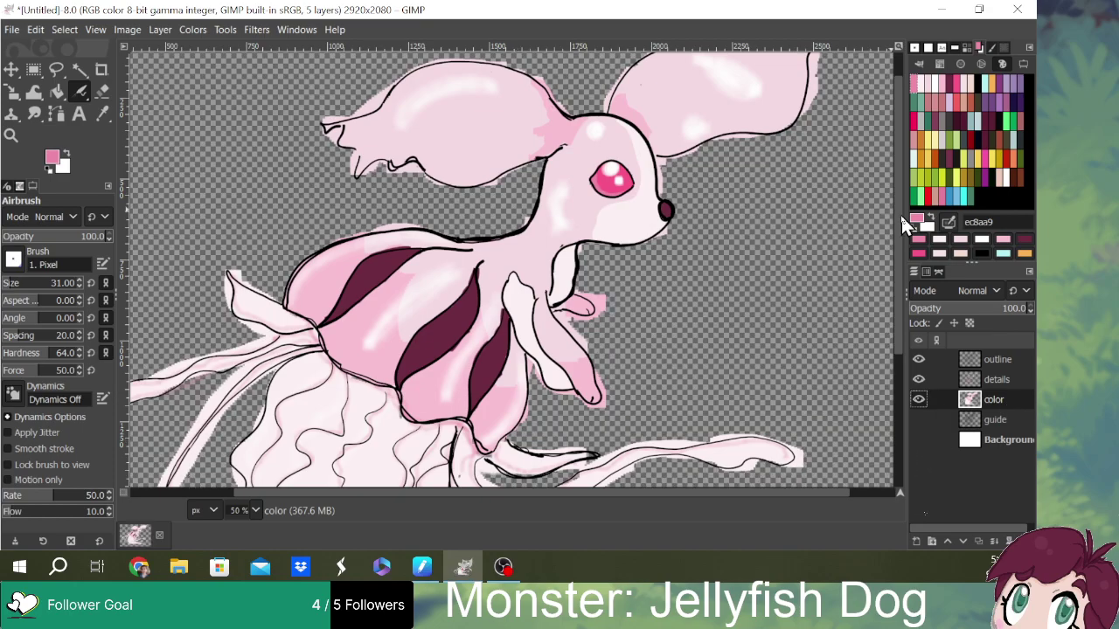
{"action": "scroll", "coordinate": [899, 228], "scroll_direction": "down", "scroll_amount": 1}
{"action": "scroll", "coordinate": [899, 230], "scroll_direction": "down", "scroll_amount": 1}
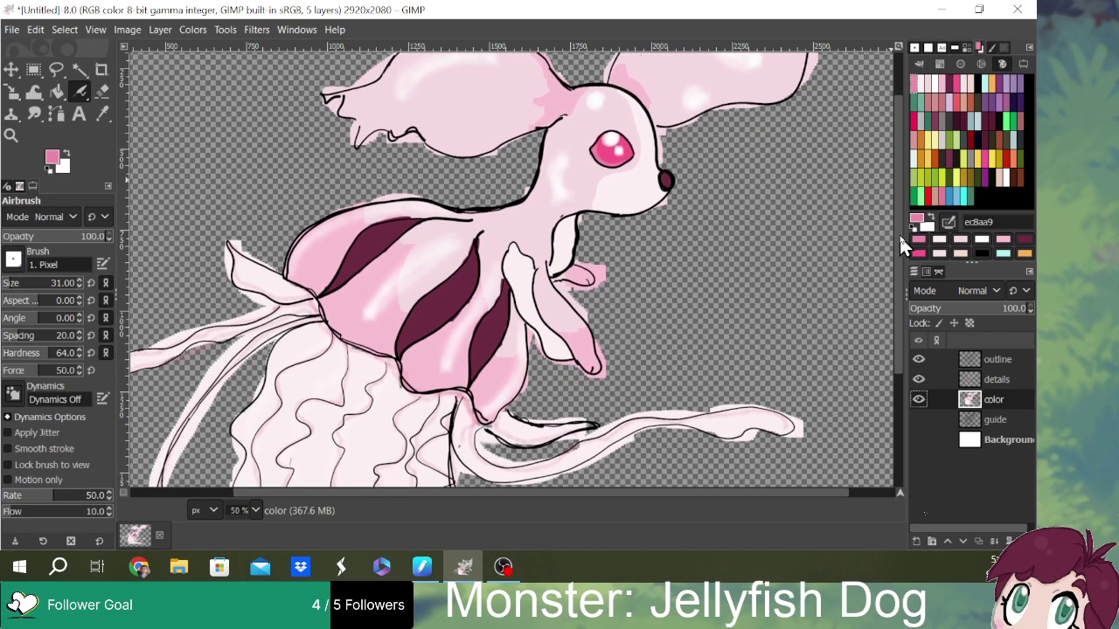
{"action": "left_click", "coordinate": [103, 93]}
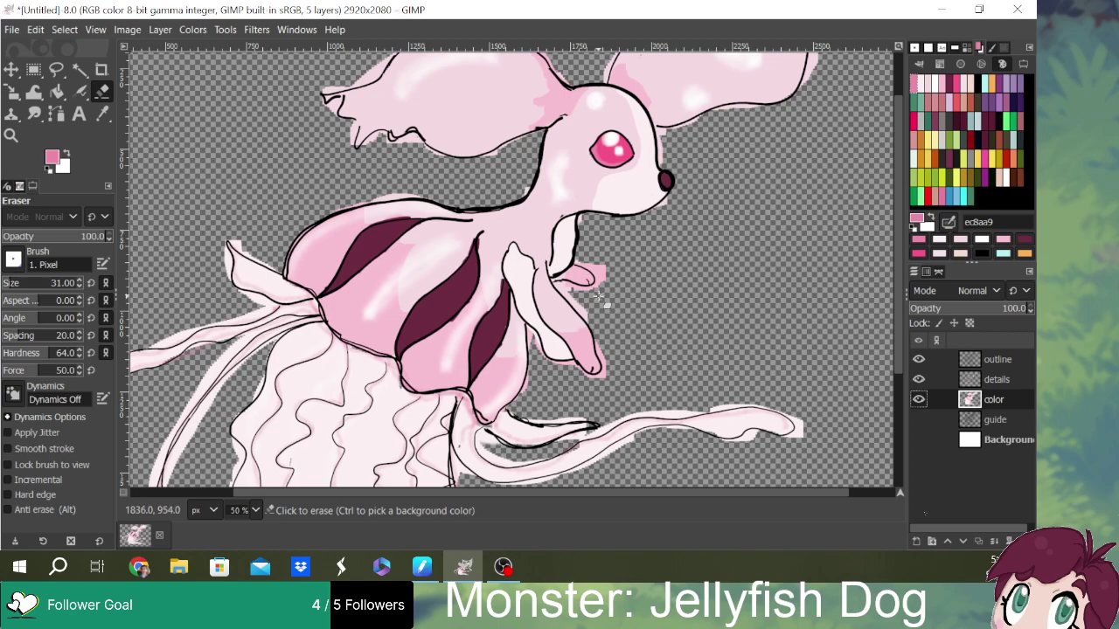
- Erase the pink spilling outside the outlines of both front legs, the chin and the muzzle using size 31
{"action": "scroll", "coordinate": [602, 296], "scroll_direction": "up", "scroll_amount": 1}
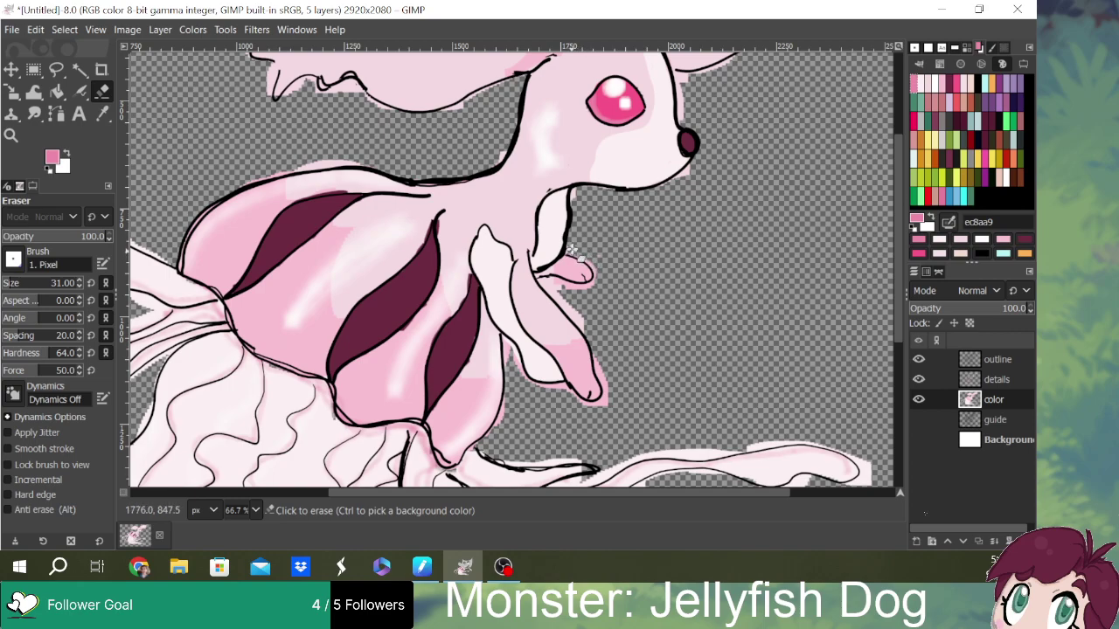
{"action": "mouse_move", "coordinate": [601, 273]}
{"action": "left_mouse_down"}
{"action": "mouse_move", "coordinate": [586, 292]}
{"action": "mouse_move", "coordinate": [543, 282]}
{"action": "left_mouse_up"}
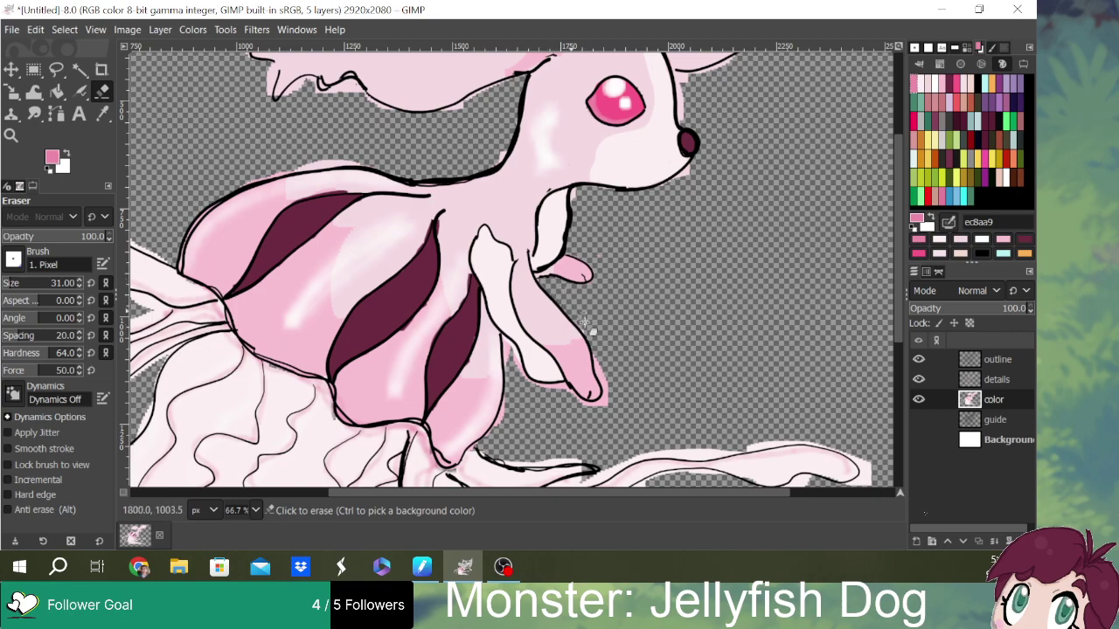
{"action": "mouse_move", "coordinate": [604, 388]}
{"action": "left_mouse_down"}
{"action": "mouse_move", "coordinate": [612, 365]}
{"action": "mouse_move", "coordinate": [579, 401]}
{"action": "mouse_move", "coordinate": [603, 404]}
{"action": "left_mouse_up"}
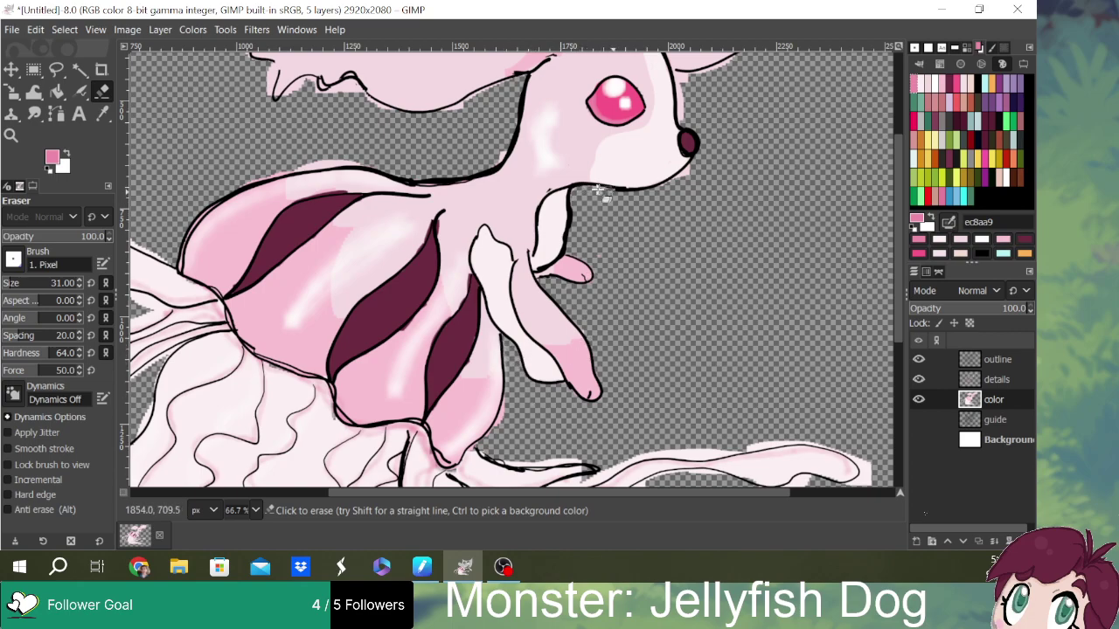
{"action": "mouse_move", "coordinate": [577, 197]}
{"action": "left_mouse_down"}
{"action": "mouse_move", "coordinate": [609, 212]}
{"action": "mouse_move", "coordinate": [711, 154]}
{"action": "left_mouse_up"}
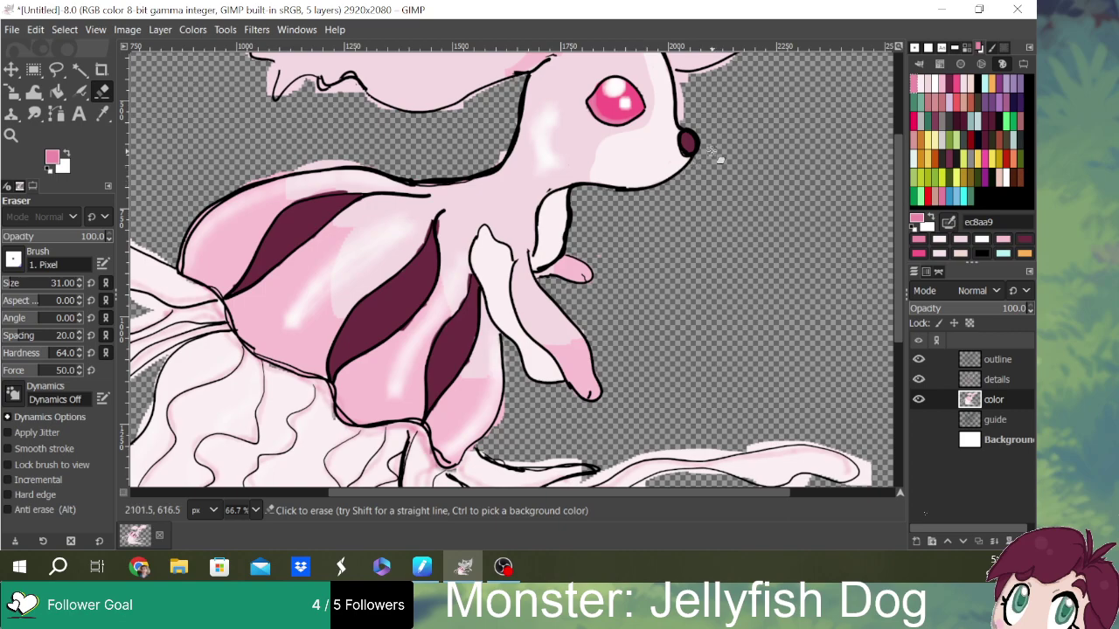
- Erase the stray pink around the far ear's outline and along the upper edge of the near ear
{"action": "left_click_drag", "start_coordinate": [902, 248], "coordinate": [900, 190]}
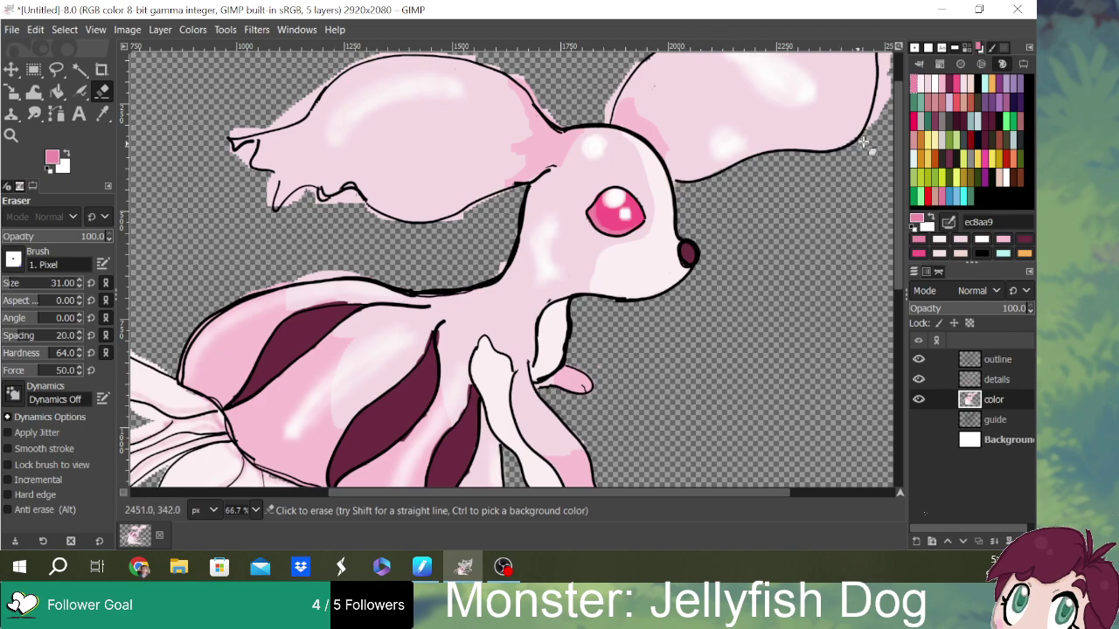
{"action": "left_click_drag", "start_coordinate": [901, 158], "coordinate": [905, 147]}
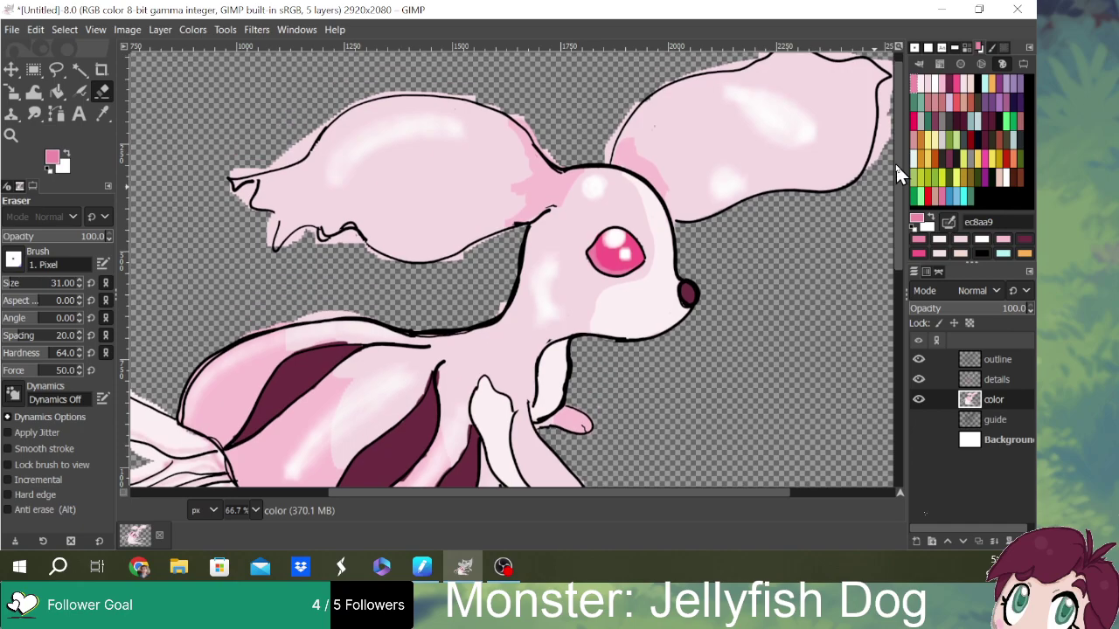
{"action": "left_click_drag", "start_coordinate": [772, 494], "coordinate": [809, 471]}
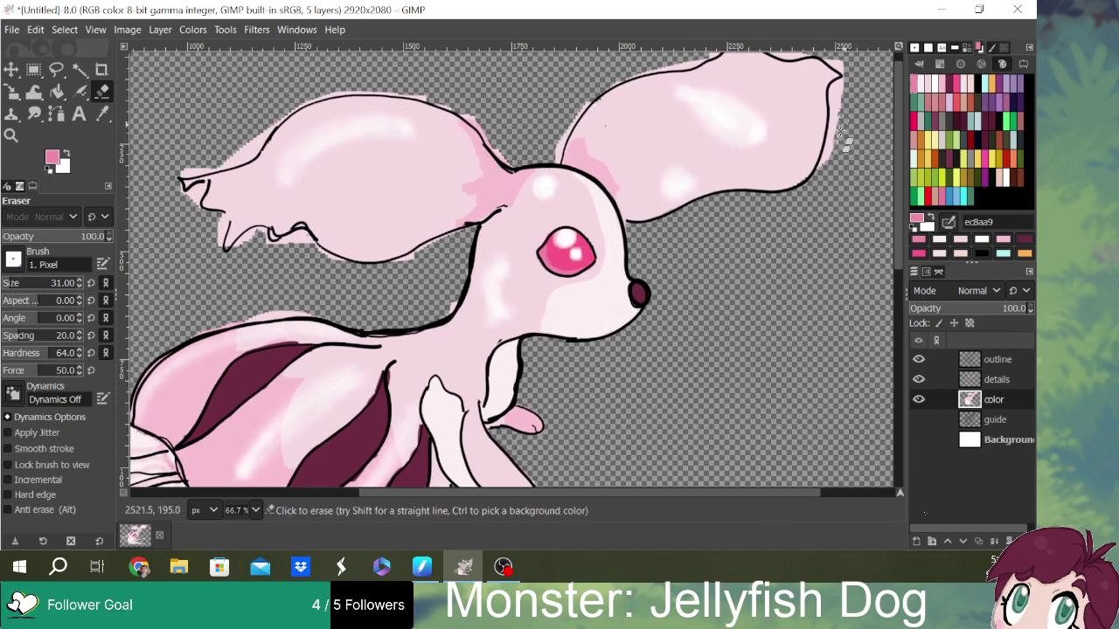
{"action": "mouse_move", "coordinate": [846, 103]}
{"action": "left_mouse_down"}
{"action": "mouse_move", "coordinate": [837, 132]}
{"action": "mouse_move", "coordinate": [846, 83]}
{"action": "mouse_move", "coordinate": [830, 99]}
{"action": "mouse_move", "coordinate": [827, 145]}
{"action": "mouse_move", "coordinate": [840, 110]}
{"action": "mouse_move", "coordinate": [838, 65]}
{"action": "left_mouse_up"}
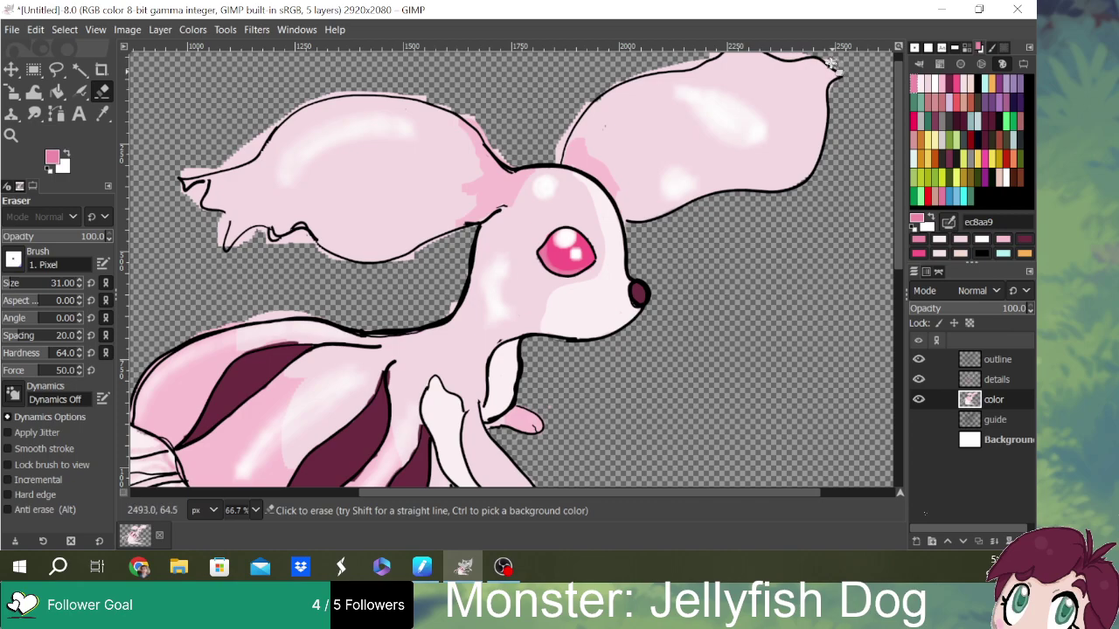
{"action": "scroll", "coordinate": [874, 73], "scroll_direction": "up", "scroll_amount": 1}
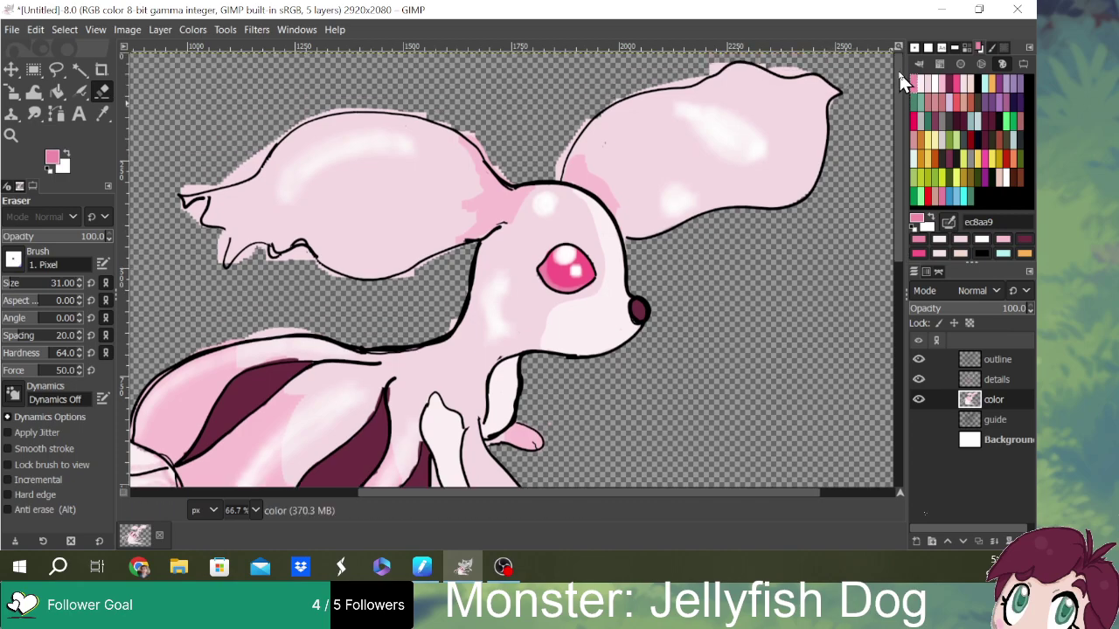
{"action": "mouse_move", "coordinate": [777, 66]}
{"action": "left_mouse_down"}
{"action": "mouse_move", "coordinate": [766, 75]}
{"action": "mouse_move", "coordinate": [819, 66]}
{"action": "left_mouse_up"}
{"action": "mouse_move", "coordinate": [838, 104]}
{"action": "left_mouse_down"}
{"action": "mouse_move", "coordinate": [782, 56]}
{"action": "mouse_move", "coordinate": [715, 66]}
{"action": "mouse_move", "coordinate": [726, 62]}
{"action": "mouse_move", "coordinate": [596, 110]}
{"action": "mouse_move", "coordinate": [557, 174]}
{"action": "left_mouse_up"}
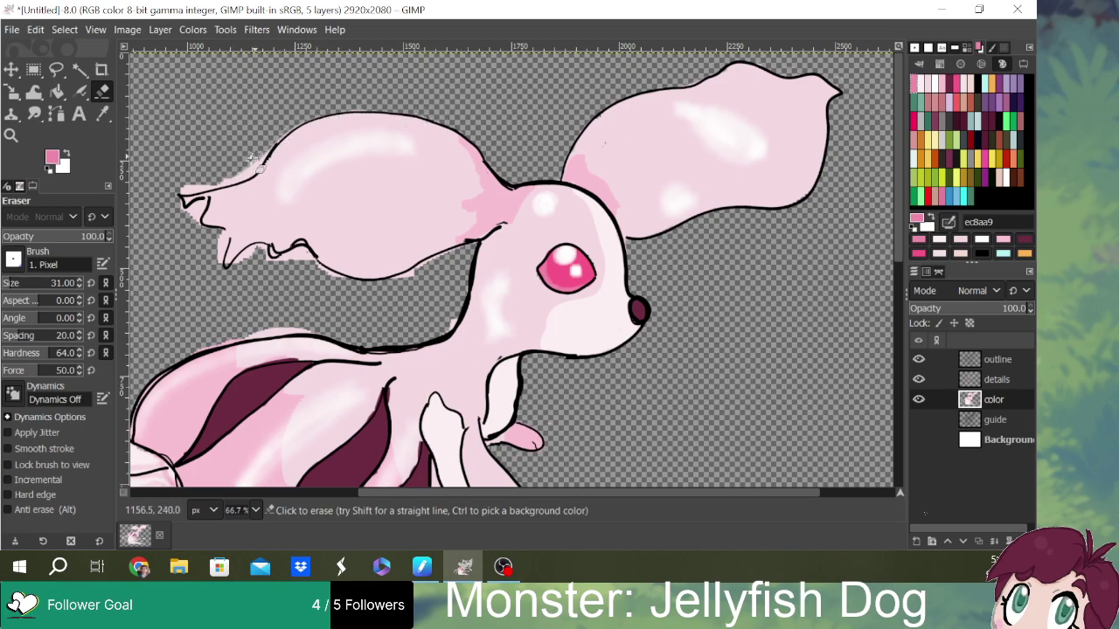
- Erase the color spill around the near ear's ragged tip and along its underside
{"action": "left_click_drag", "start_coordinate": [257, 166], "coordinate": [200, 186]}
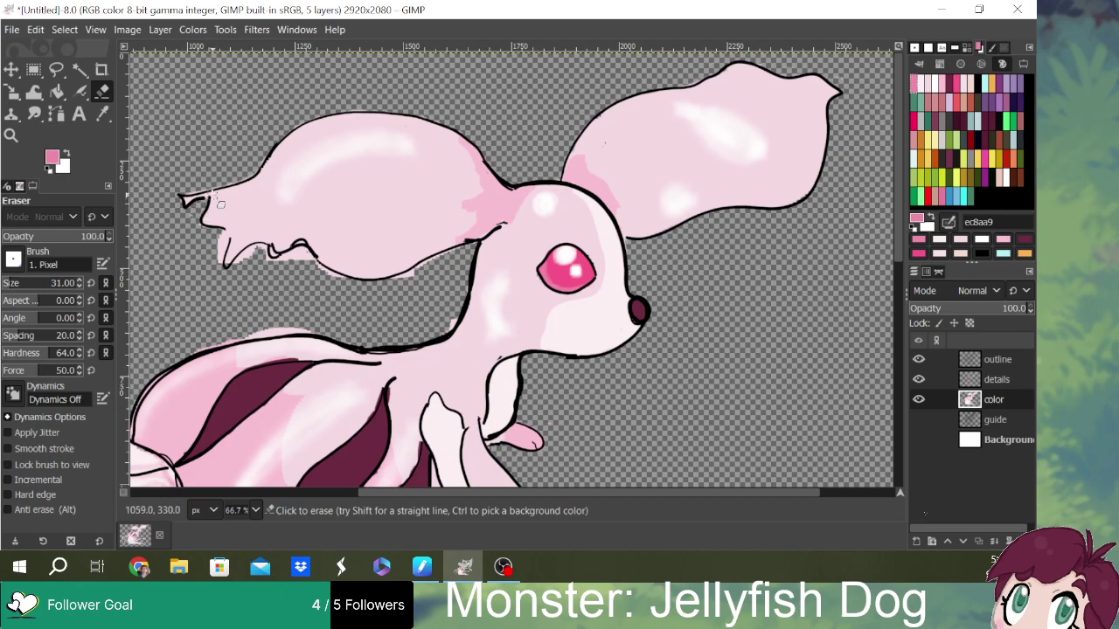
{"action": "mouse_move", "coordinate": [222, 241]}
{"action": "left_mouse_down"}
{"action": "mouse_move", "coordinate": [240, 264]}
{"action": "mouse_move", "coordinate": [265, 249]}
{"action": "mouse_move", "coordinate": [266, 261]}
{"action": "mouse_move", "coordinate": [245, 254]}
{"action": "mouse_move", "coordinate": [264, 272]}
{"action": "mouse_move", "coordinate": [313, 259]}
{"action": "mouse_move", "coordinate": [299, 251]}
{"action": "mouse_move", "coordinate": [294, 265]}
{"action": "mouse_move", "coordinate": [323, 266]}
{"action": "left_mouse_up"}
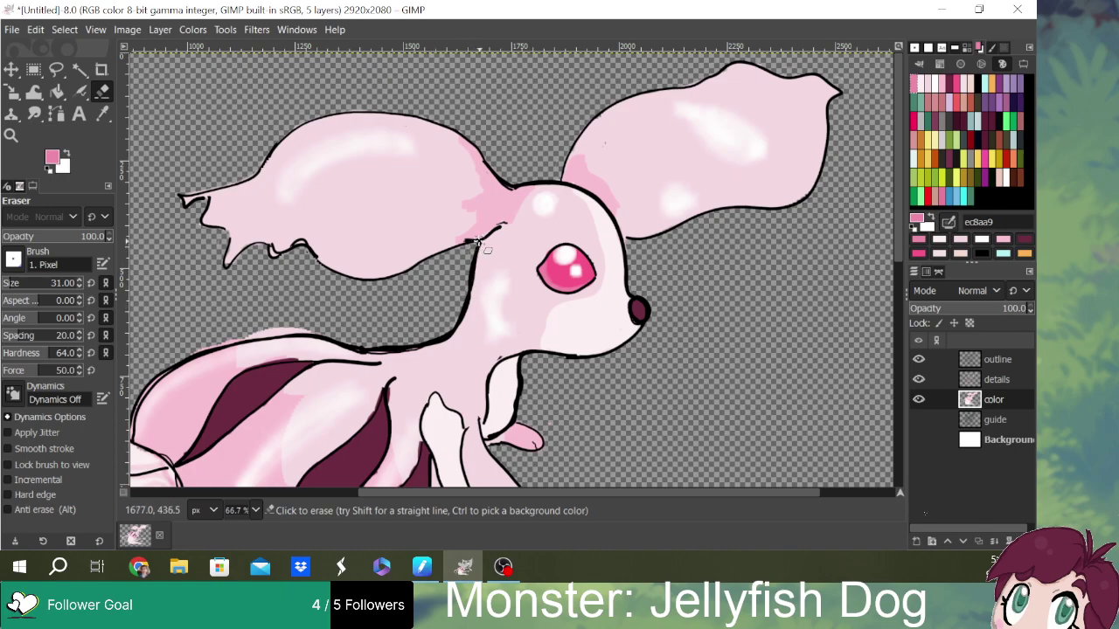
- Erase the excess pink along the back of the neck, the top of the body and around the pointed rear fin
{"action": "left_click_drag", "start_coordinate": [900, 230], "coordinate": [899, 297]}
{"action": "left_click_drag", "start_coordinate": [565, 494], "coordinate": [487, 499]}
{"action": "mouse_move", "coordinate": [325, 216]}
{"action": "left_mouse_down"}
{"action": "mouse_move", "coordinate": [399, 197]}
{"action": "mouse_move", "coordinate": [482, 203]}
{"action": "mouse_move", "coordinate": [460, 192]}
{"action": "mouse_move", "coordinate": [363, 204]}
{"action": "mouse_move", "coordinate": [474, 189]}
{"action": "mouse_move", "coordinate": [514, 208]}
{"action": "mouse_move", "coordinate": [420, 193]}
{"action": "mouse_move", "coordinate": [355, 210]}
{"action": "mouse_move", "coordinate": [419, 192]}
{"action": "mouse_move", "coordinate": [346, 209]}
{"action": "left_mouse_up"}
{"action": "mouse_move", "coordinate": [194, 261]}
{"action": "left_mouse_down"}
{"action": "mouse_move", "coordinate": [251, 292]}
{"action": "mouse_move", "coordinate": [203, 255]}
{"action": "mouse_move", "coordinate": [251, 259]}
{"action": "mouse_move", "coordinate": [255, 295]}
{"action": "mouse_move", "coordinate": [189, 258]}
{"action": "mouse_move", "coordinate": [226, 275]}
{"action": "mouse_move", "coordinate": [259, 242]}
{"action": "mouse_move", "coordinate": [187, 280]}
{"action": "mouse_move", "coordinate": [181, 266]}
{"action": "mouse_move", "coordinate": [185, 284]}
{"action": "mouse_move", "coordinate": [181, 259]}
{"action": "mouse_move", "coordinate": [193, 319]}
{"action": "mouse_move", "coordinate": [227, 342]}
{"action": "mouse_move", "coordinate": [211, 329]}
{"action": "mouse_move", "coordinate": [241, 342]}
{"action": "mouse_move", "coordinate": [206, 323]}
{"action": "mouse_move", "coordinate": [245, 342]}
{"action": "mouse_move", "coordinate": [275, 333]}
{"action": "mouse_move", "coordinate": [262, 357]}
{"action": "mouse_move", "coordinate": [301, 328]}
{"action": "mouse_move", "coordinate": [244, 362]}
{"action": "left_mouse_up"}
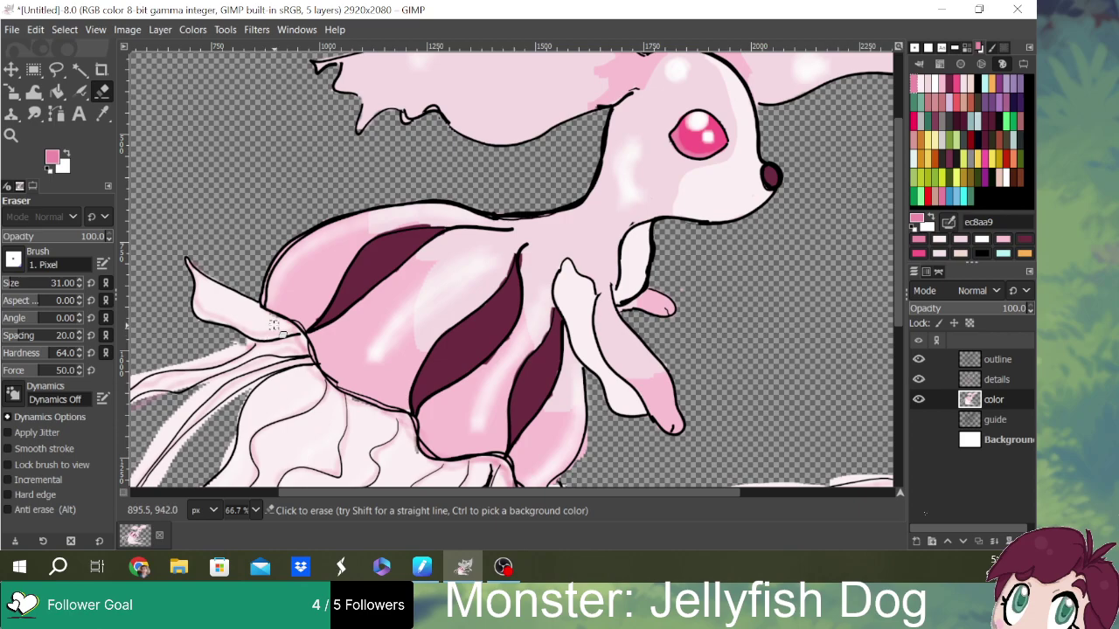
{"action": "left_click_drag", "start_coordinate": [899, 221], "coordinate": [903, 291]}
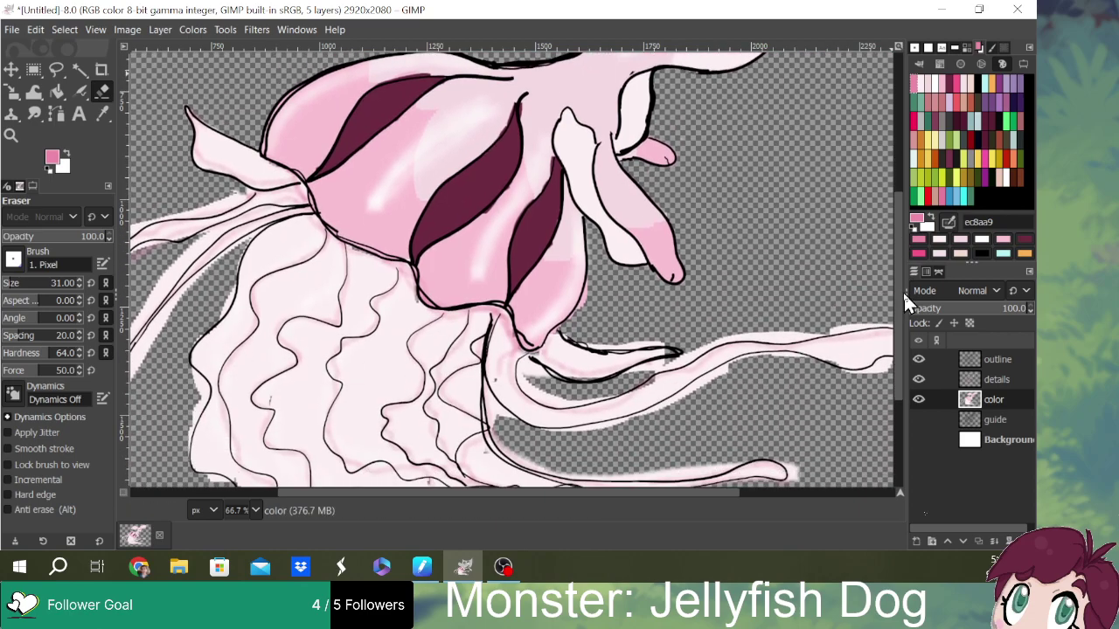
- Erase the color spill around the tip of the rearmost tentacle and along the lower edge of the ruffled skirt
{"action": "left_click_drag", "start_coordinate": [565, 489], "coordinate": [428, 499]}
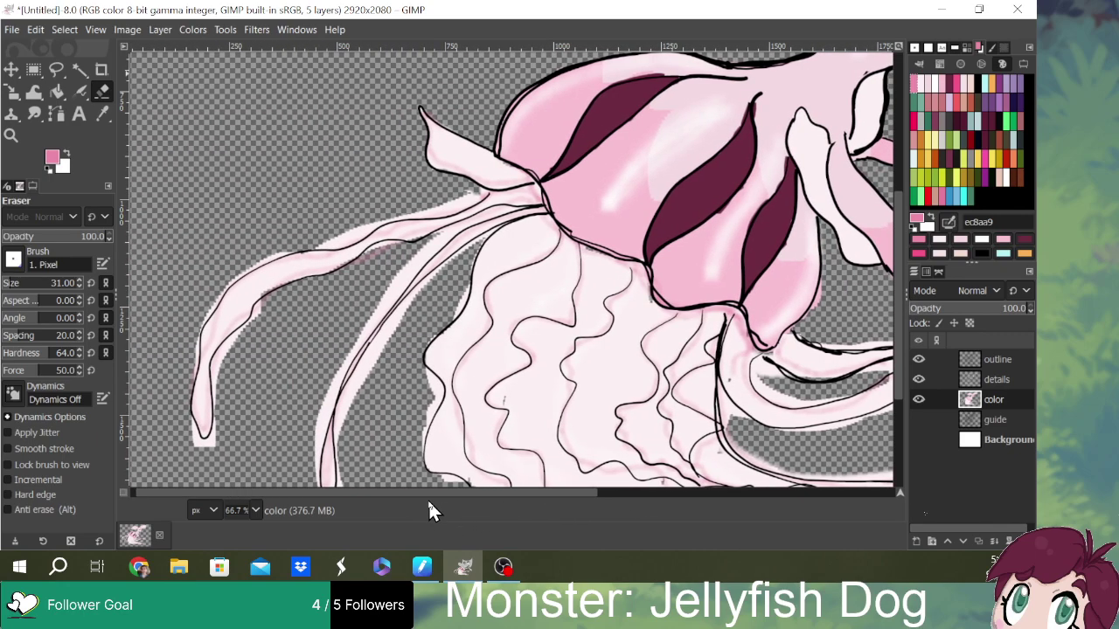
{"action": "left_click_drag", "start_coordinate": [191, 444], "coordinate": [217, 442]}
{"action": "left_click_drag", "start_coordinate": [896, 269], "coordinate": [898, 358]}
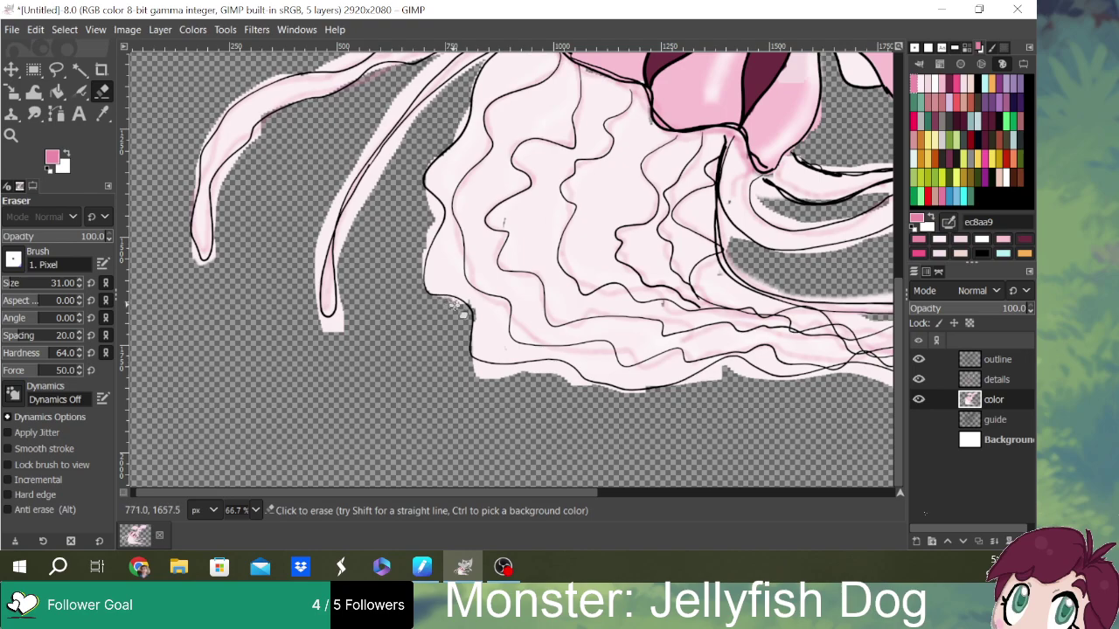
{"action": "left_click_drag", "start_coordinate": [472, 370], "coordinate": [569, 385]}
{"action": "left_click_drag", "start_coordinate": [577, 492], "coordinate": [660, 490]}
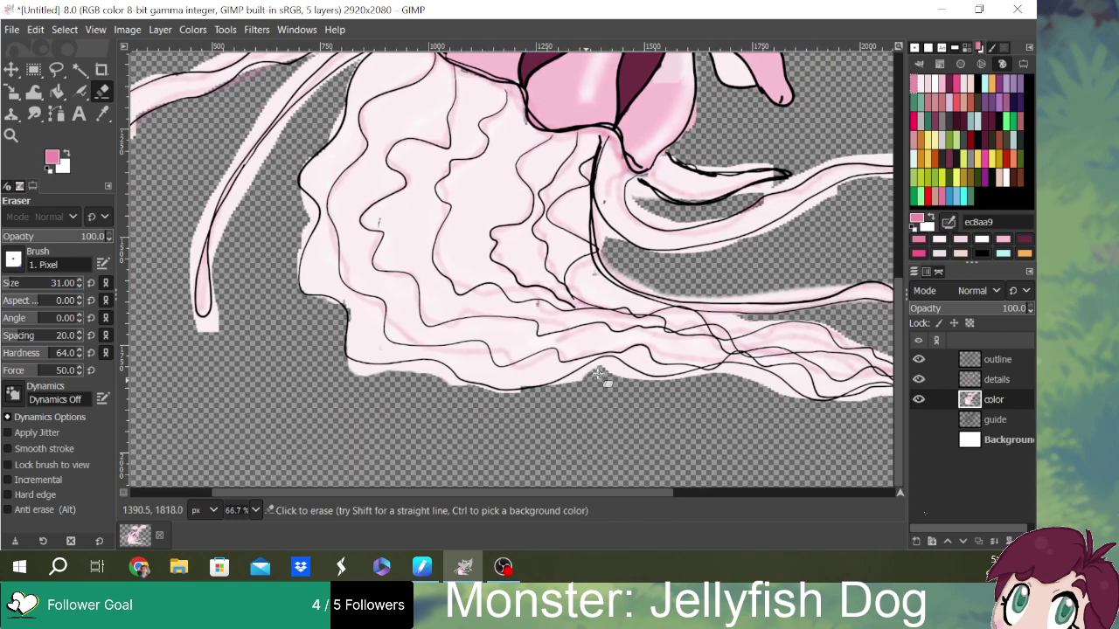
{"action": "left_click_drag", "start_coordinate": [617, 492], "coordinate": [767, 492]}
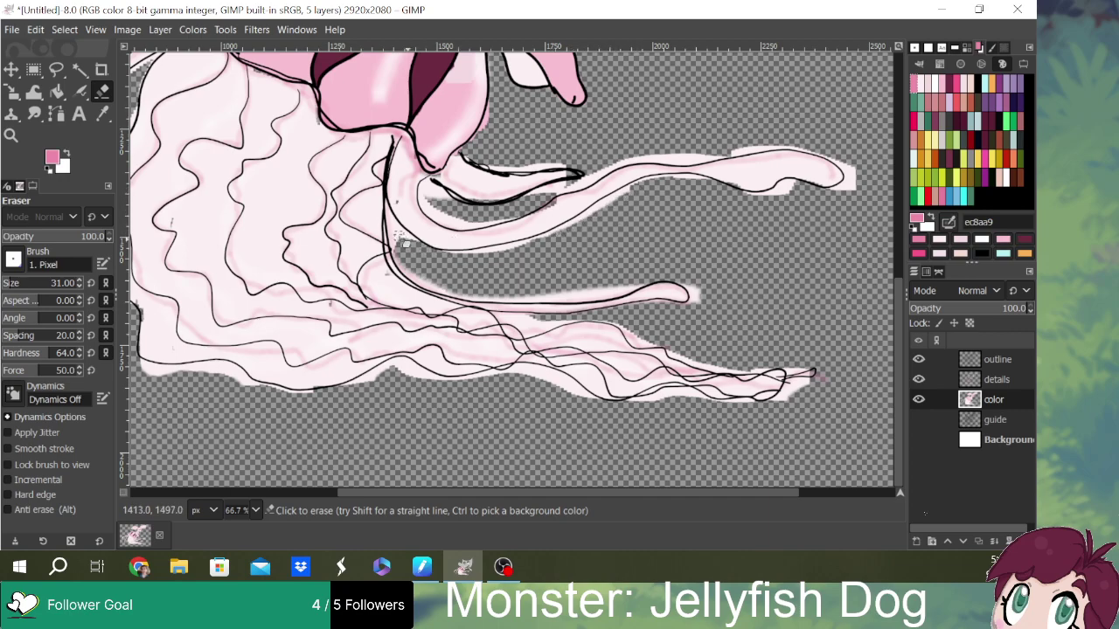
- Erase the excess pink beneath the upper front tentacle, around its tip, beside the bell and under the pointed front fin
{"action": "mouse_move", "coordinate": [410, 245]}
{"action": "left_mouse_down"}
{"action": "mouse_move", "coordinate": [399, 240]}
{"action": "mouse_move", "coordinate": [442, 257]}
{"action": "mouse_move", "coordinate": [519, 250]}
{"action": "left_mouse_up"}
{"action": "left_click_drag", "start_coordinate": [573, 493], "coordinate": [690, 479]}
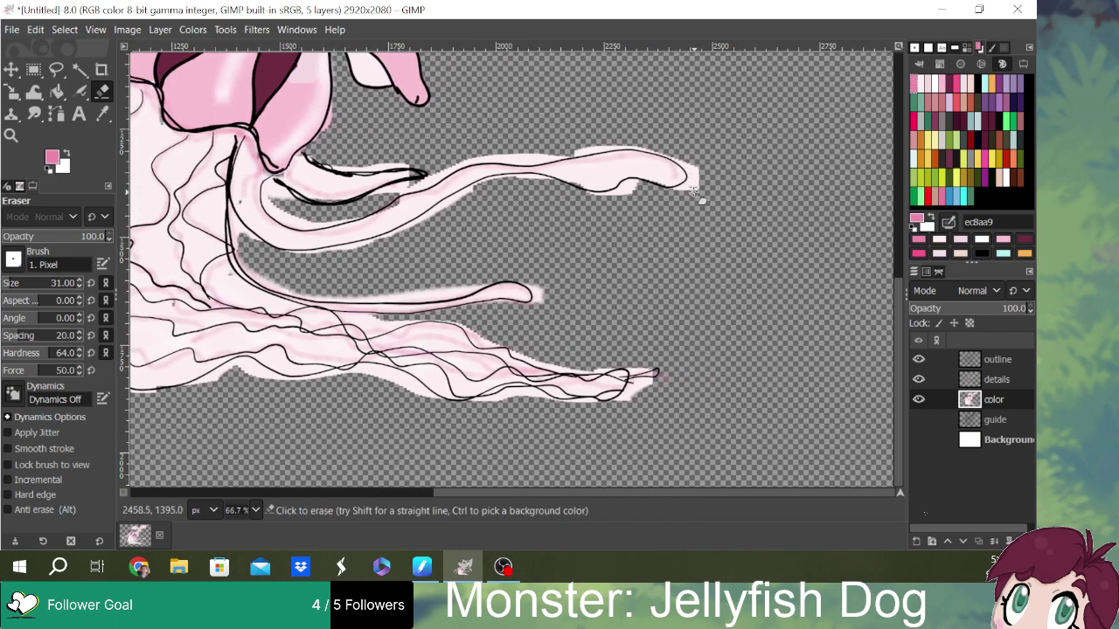
{"action": "mouse_move", "coordinate": [711, 185]}
{"action": "left_mouse_down"}
{"action": "mouse_move", "coordinate": [642, 200]}
{"action": "mouse_move", "coordinate": [658, 179]}
{"action": "mouse_move", "coordinate": [579, 148]}
{"action": "mouse_move", "coordinate": [602, 124]}
{"action": "left_mouse_up"}
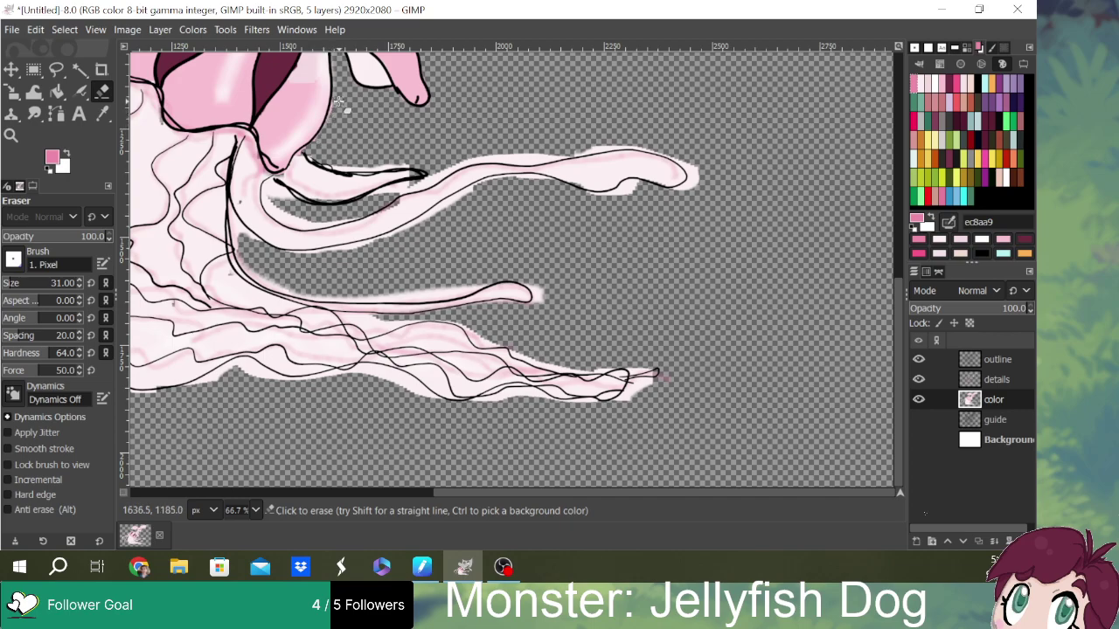
{"action": "mouse_move", "coordinate": [289, 208]}
{"action": "left_mouse_down"}
{"action": "mouse_move", "coordinate": [272, 205]}
{"action": "mouse_move", "coordinate": [302, 217]}
{"action": "mouse_move", "coordinate": [338, 210]}
{"action": "left_mouse_up"}
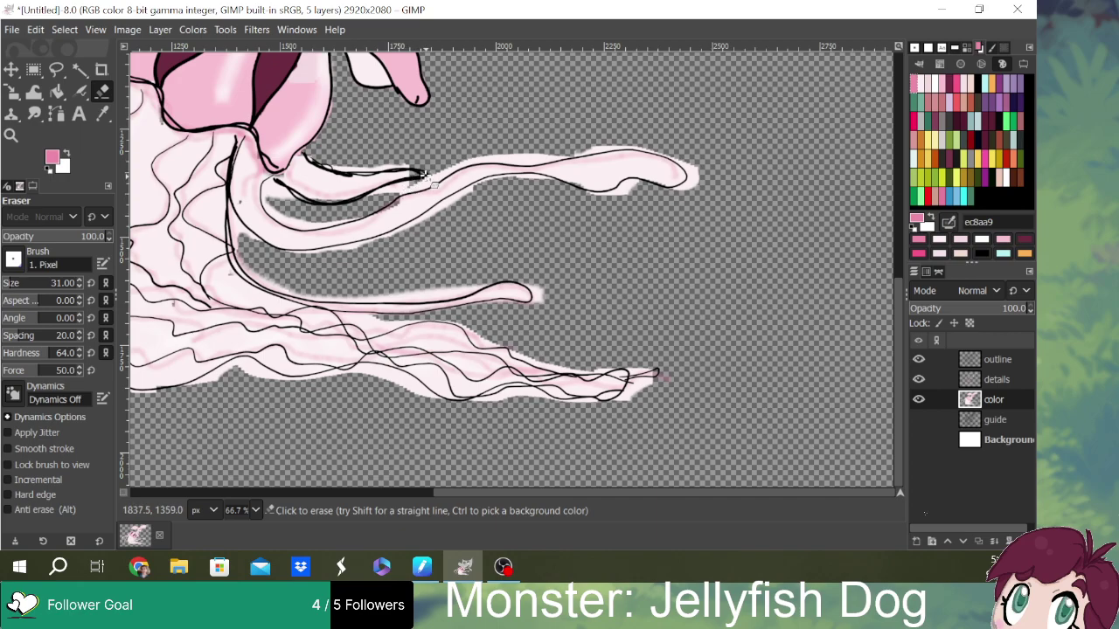
- Fill the small unpainted gaps at the front fin's tip and in the ruffled skirt using the Paintbrush in pale pink fbeff2
{"action": "left_click", "coordinate": [924, 91]}
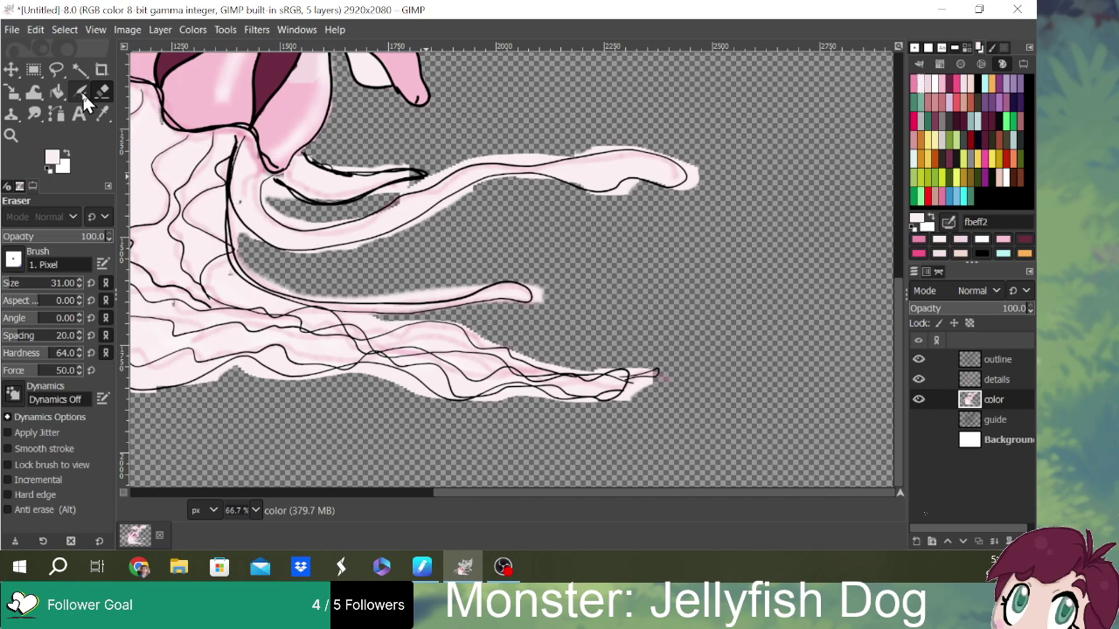
{"action": "key", "text": "p"}
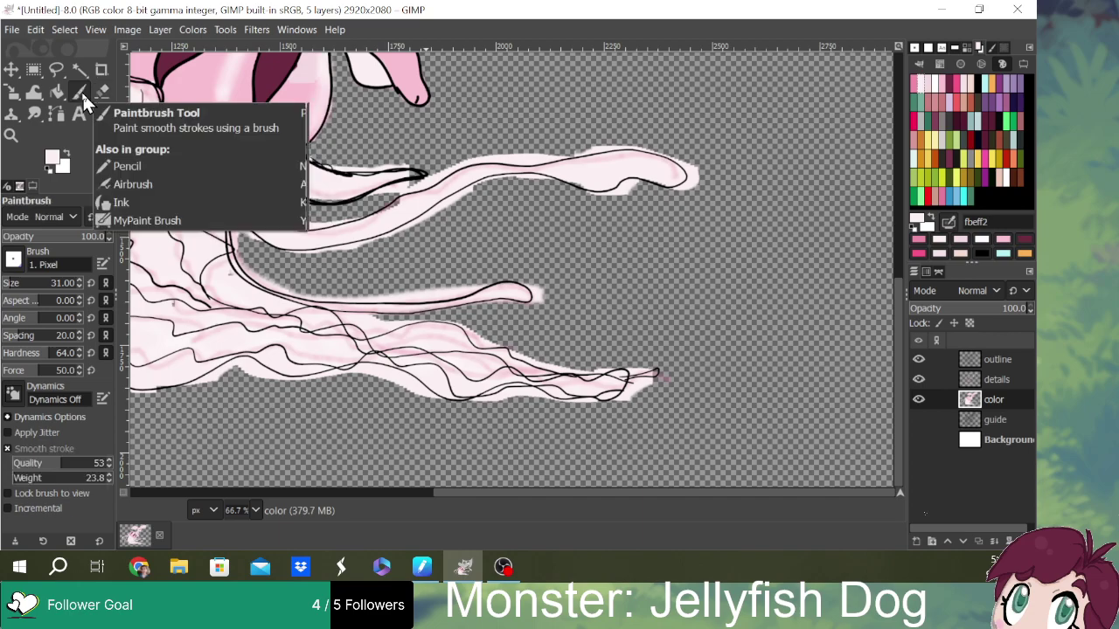
{"action": "left_click", "coordinate": [418, 175]}
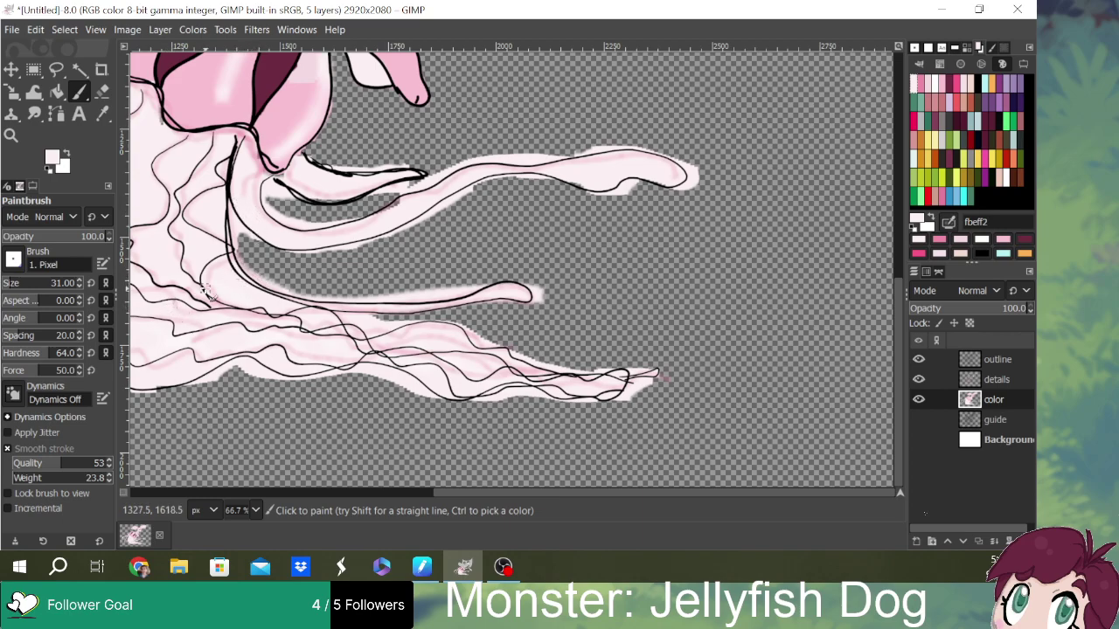
{"action": "left_click_drag", "start_coordinate": [480, 495], "coordinate": [335, 495]}
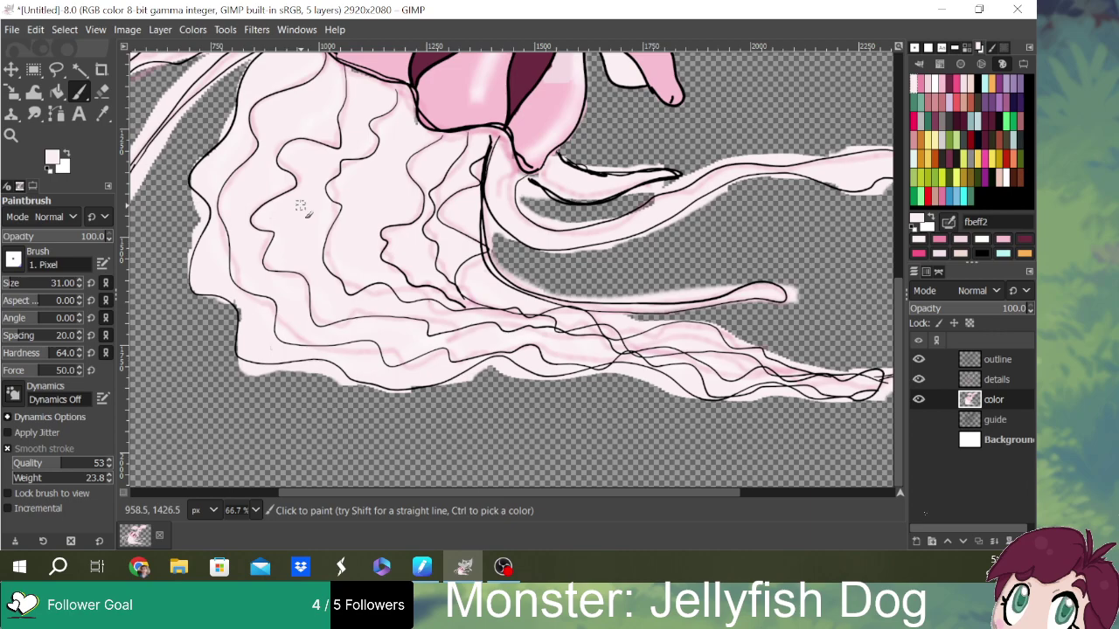
{"action": "left_click_drag", "start_coordinate": [584, 493], "coordinate": [514, 494]}
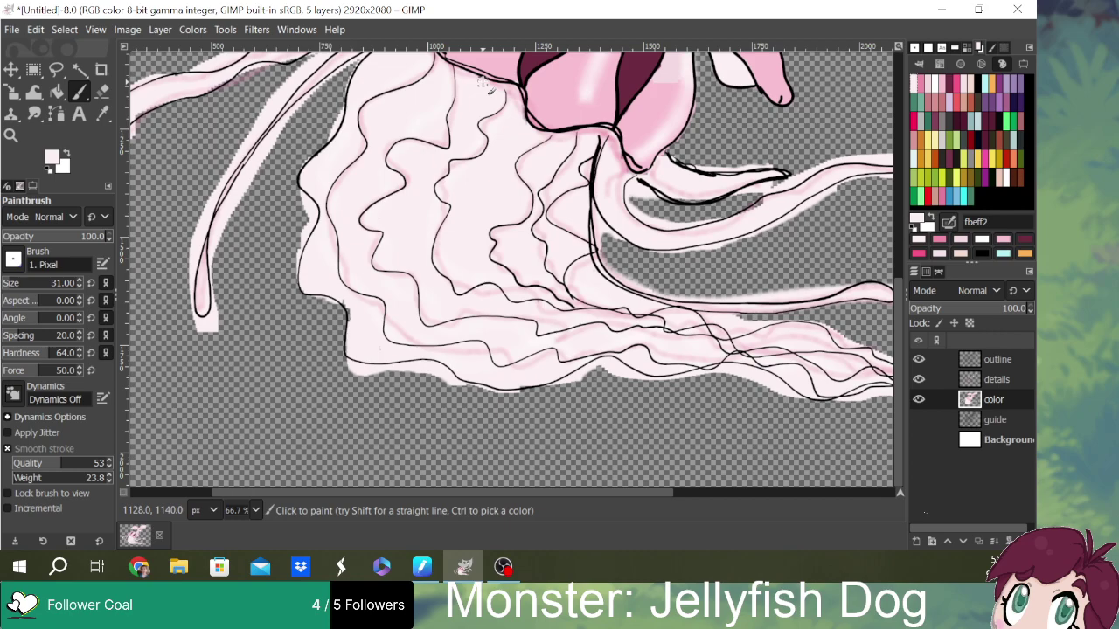
{"action": "left_click_drag", "start_coordinate": [900, 301], "coordinate": [922, 210]}
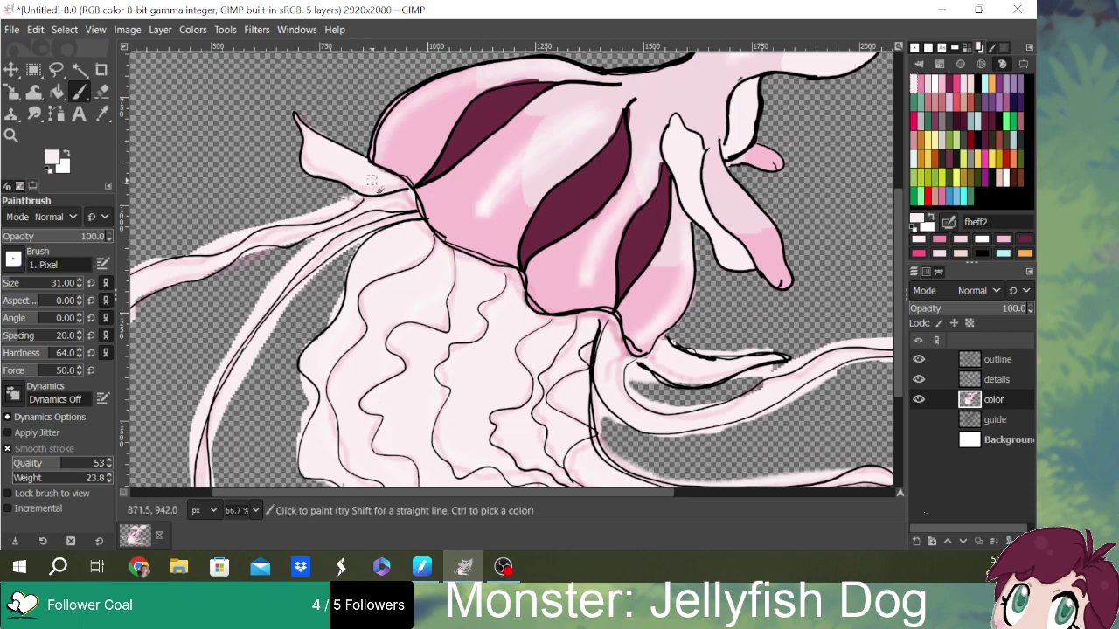
{"action": "left_click_drag", "start_coordinate": [902, 254], "coordinate": [917, 123]}
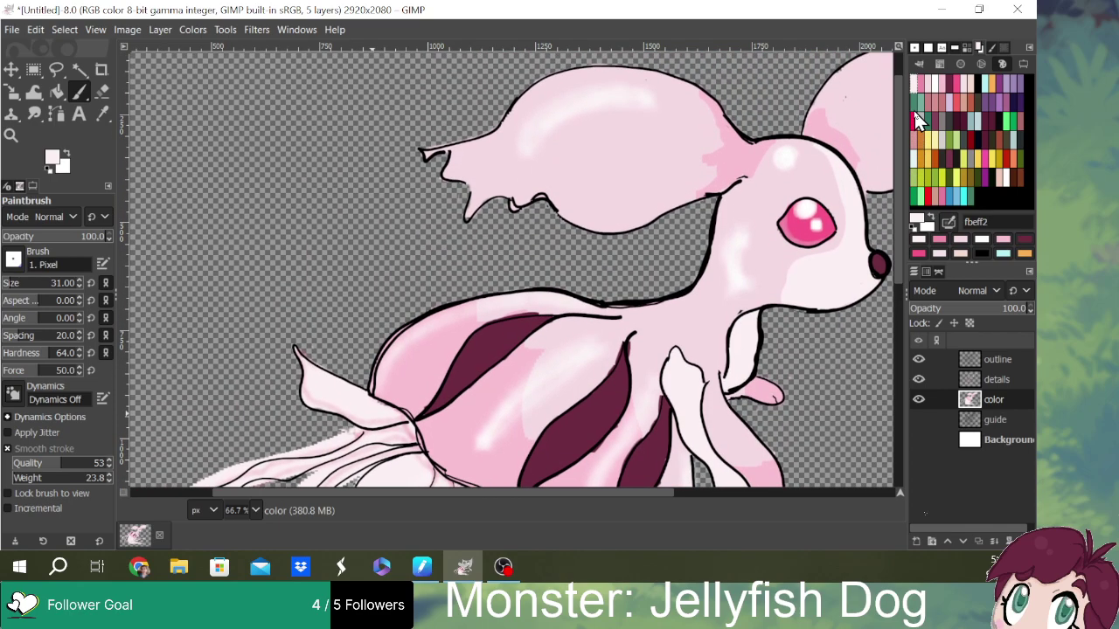
{"action": "scroll", "coordinate": [695, 295], "scroll_direction": "down", "scroll_amount": 3, "text": "ctrl"}
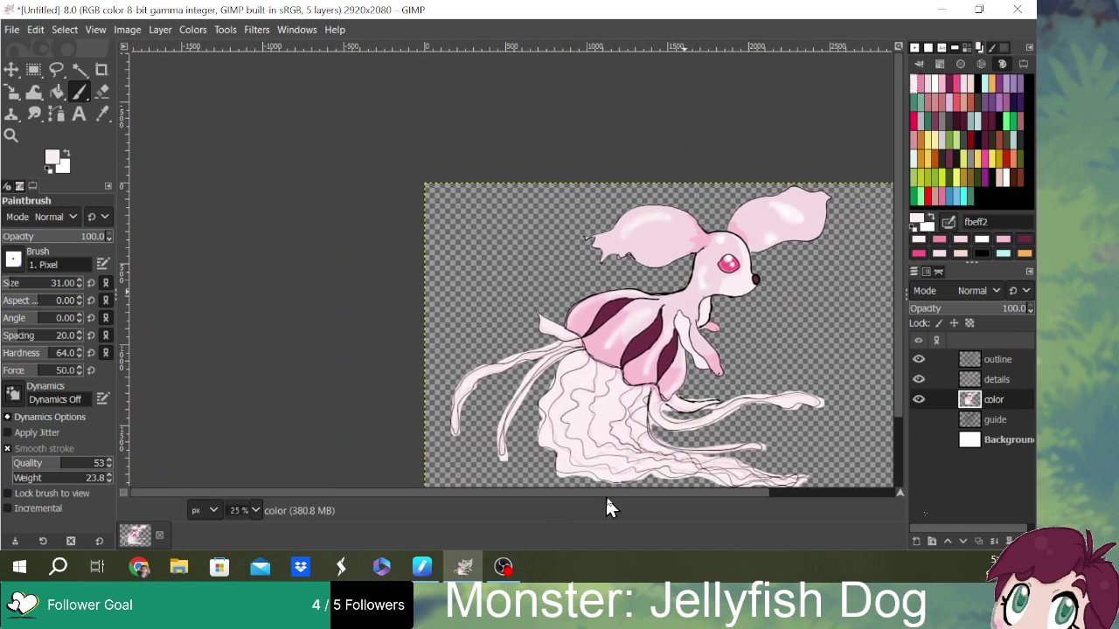
- Set the Paintbrush's foreground colour to f4dae2 for work on the dog's head and ears
{"action": "left_click_drag", "start_coordinate": [605, 498], "coordinate": [666, 498]}
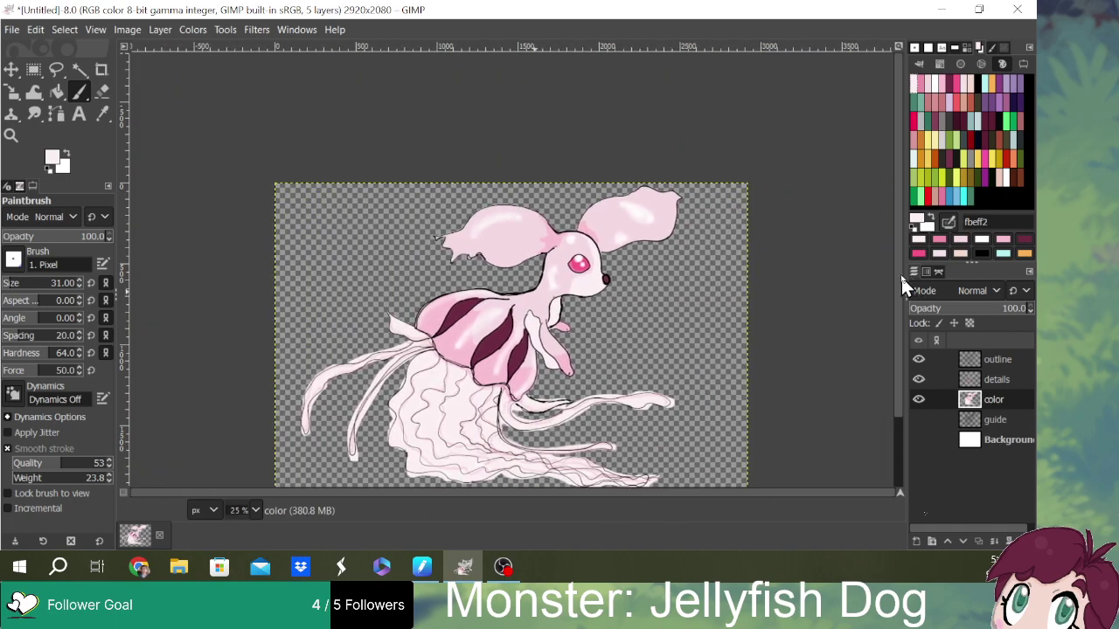
{"action": "scroll", "coordinate": [899, 258], "scroll_direction": "down", "scroll_amount": 3}
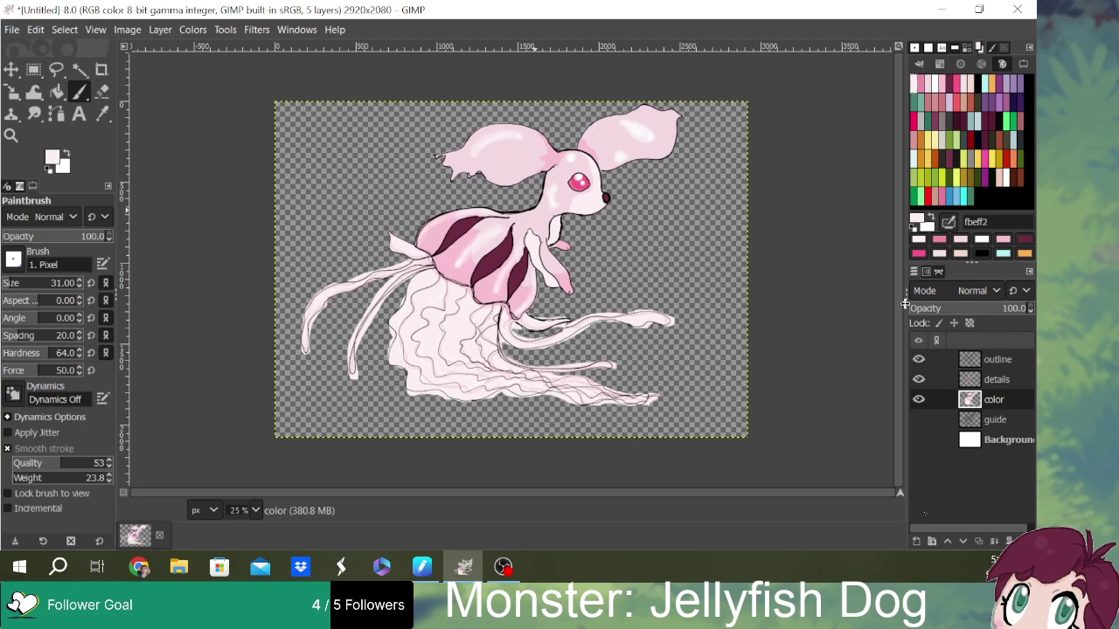
{"action": "scroll", "coordinate": [622, 139], "scroll_direction": "up", "scroll_amount": 2}
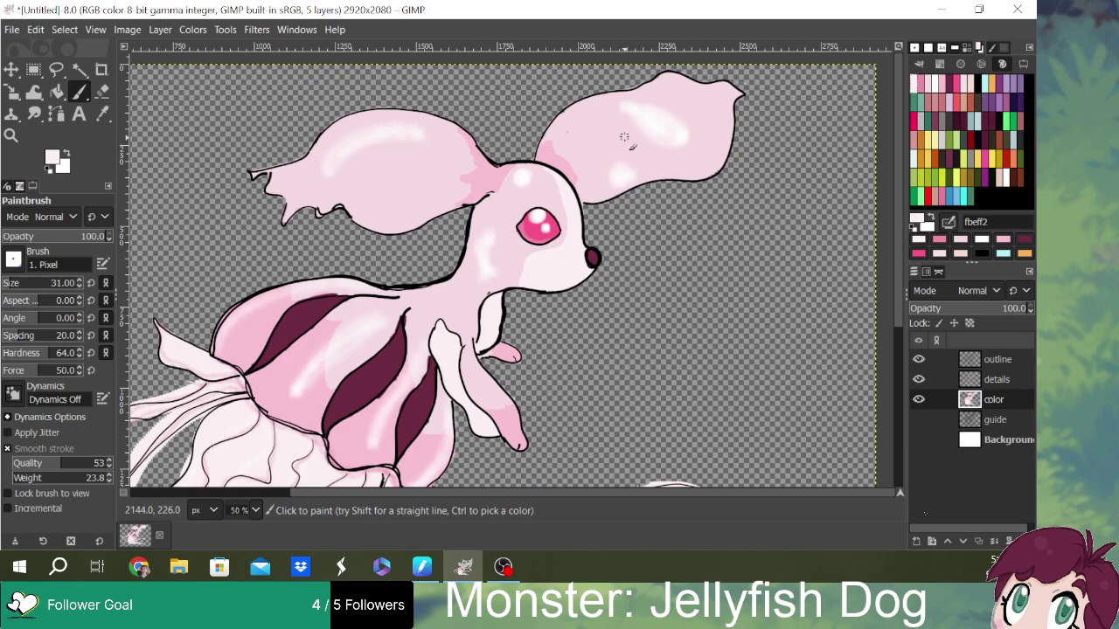
{"action": "left_click", "coordinate": [927, 103]}
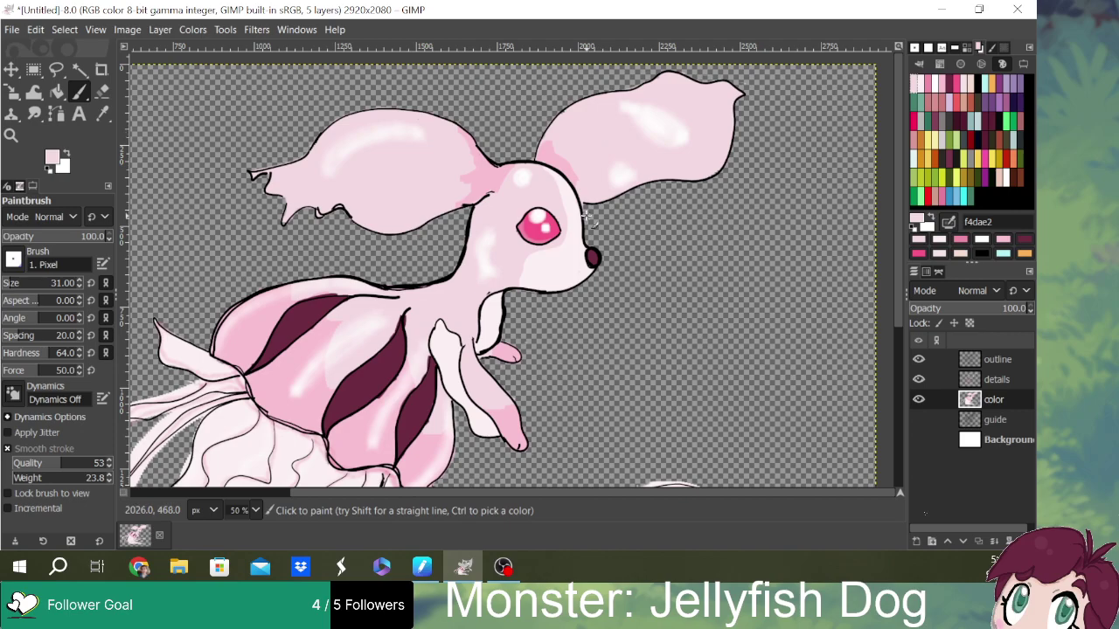
{"action": "scroll", "coordinate": [588, 214], "scroll_direction": "up", "scroll_amount": 1}
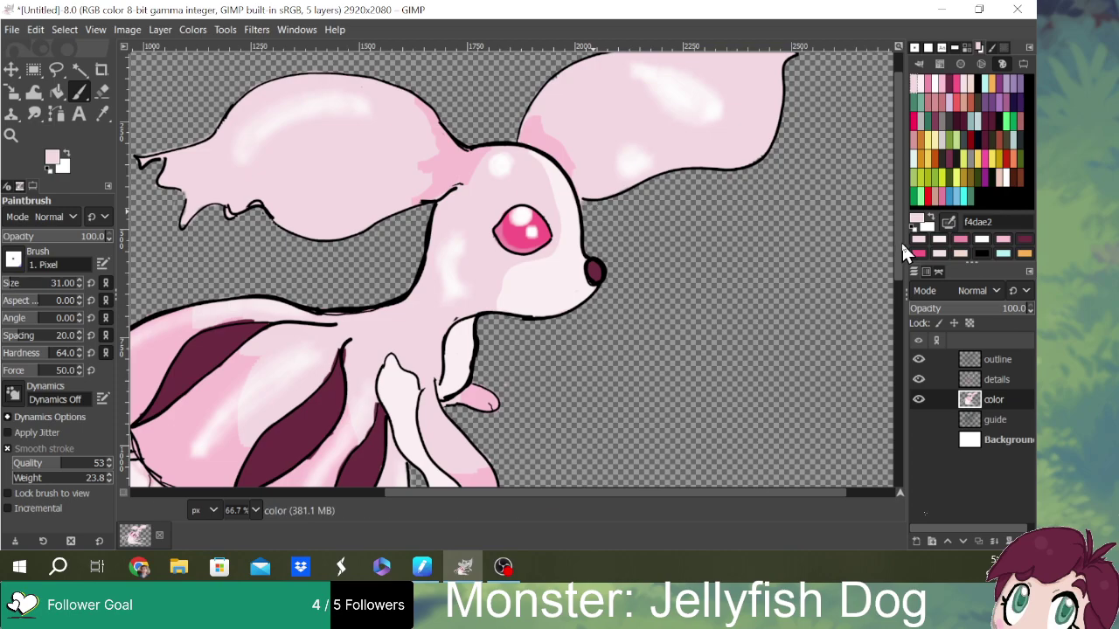
{"action": "scroll", "coordinate": [900, 240], "scroll_direction": "up", "scroll_amount": 2}
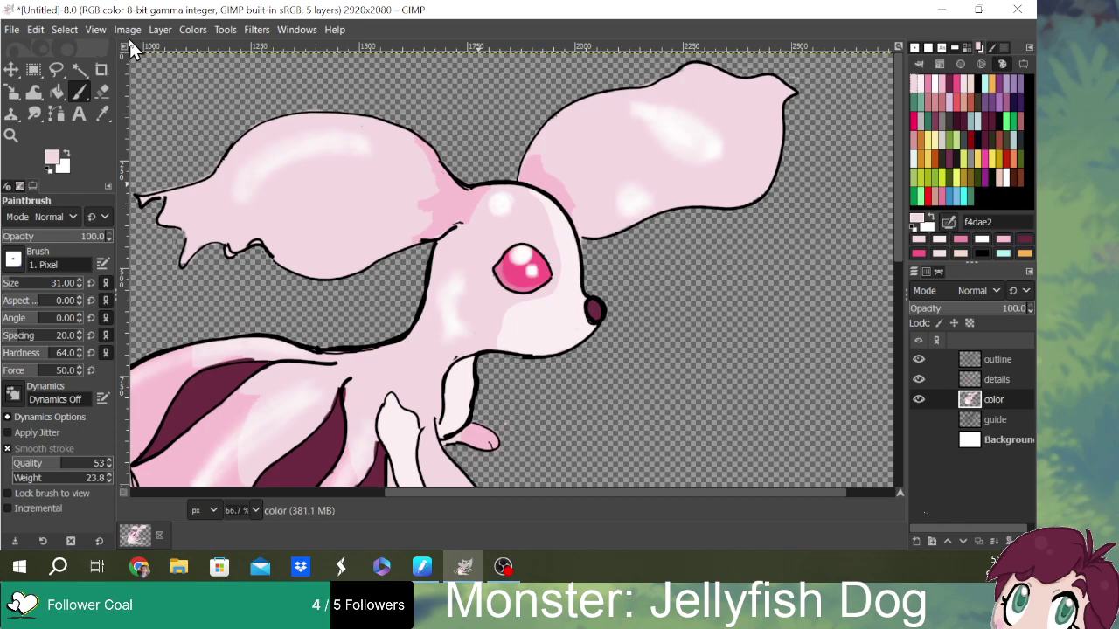
- Hide the details layer to inspect the flat colours of the head and body, and show it again
{"action": "left_click", "coordinate": [919, 379]}
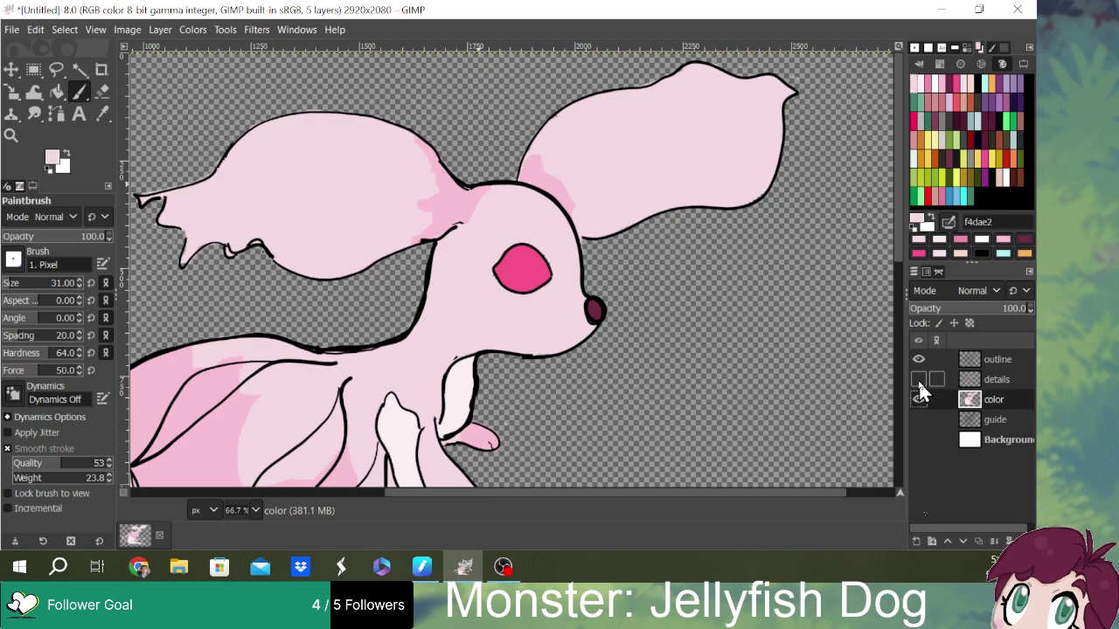
{"action": "left_click", "coordinate": [919, 379]}
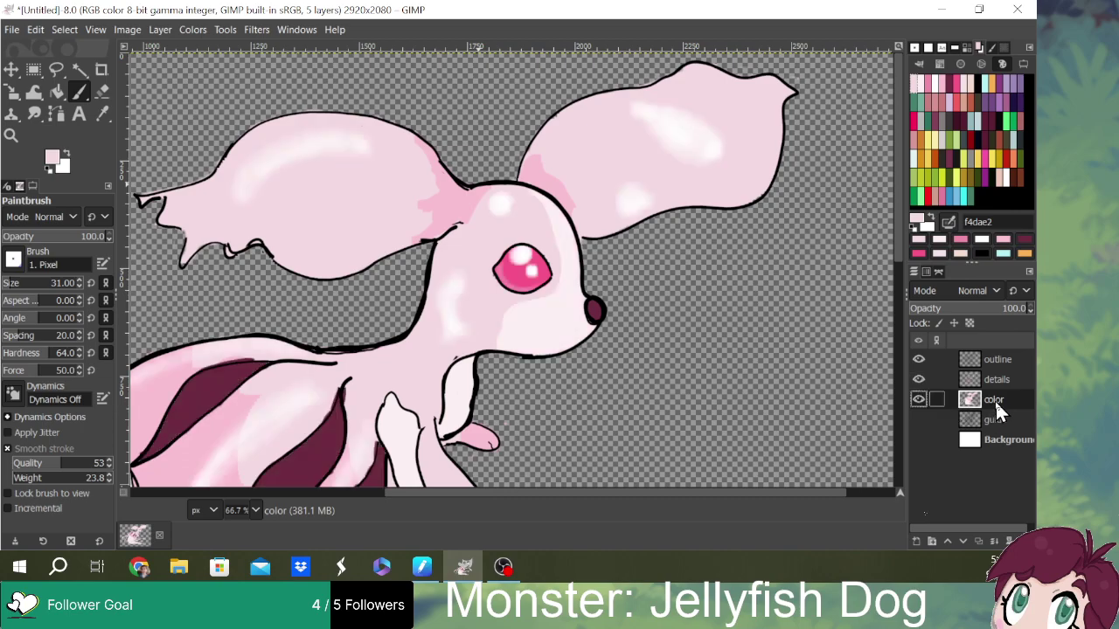
{"action": "left_click", "coordinate": [128, 32]}
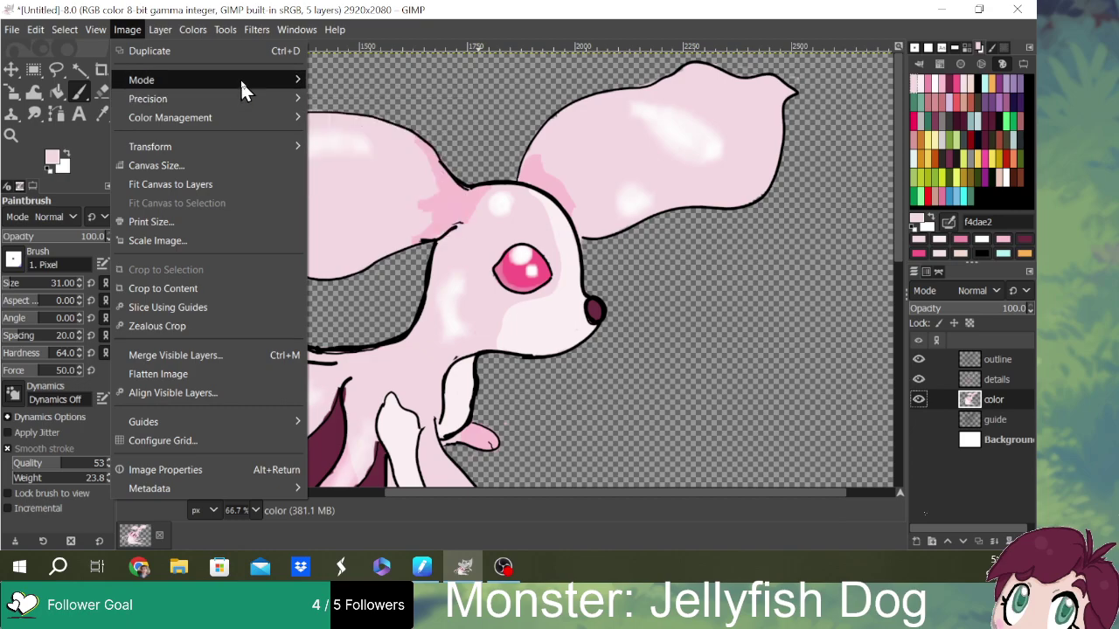
{"action": "mouse_move", "coordinate": [243, 80]}
{"action": "mouse_move", "coordinate": [244, 101]}
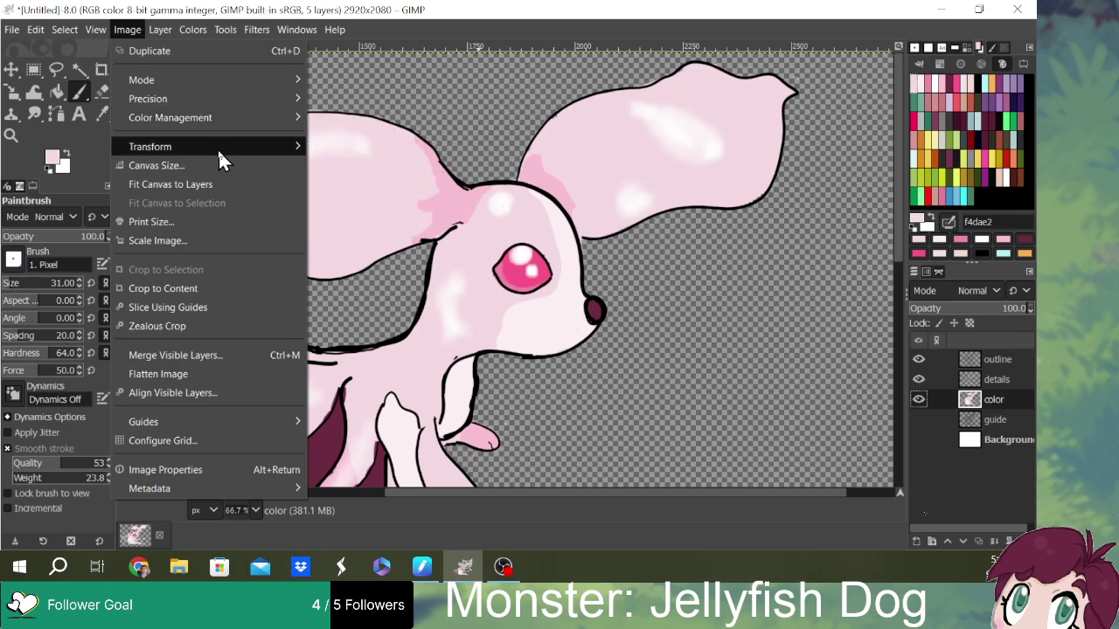
{"action": "mouse_move", "coordinate": [224, 150]}
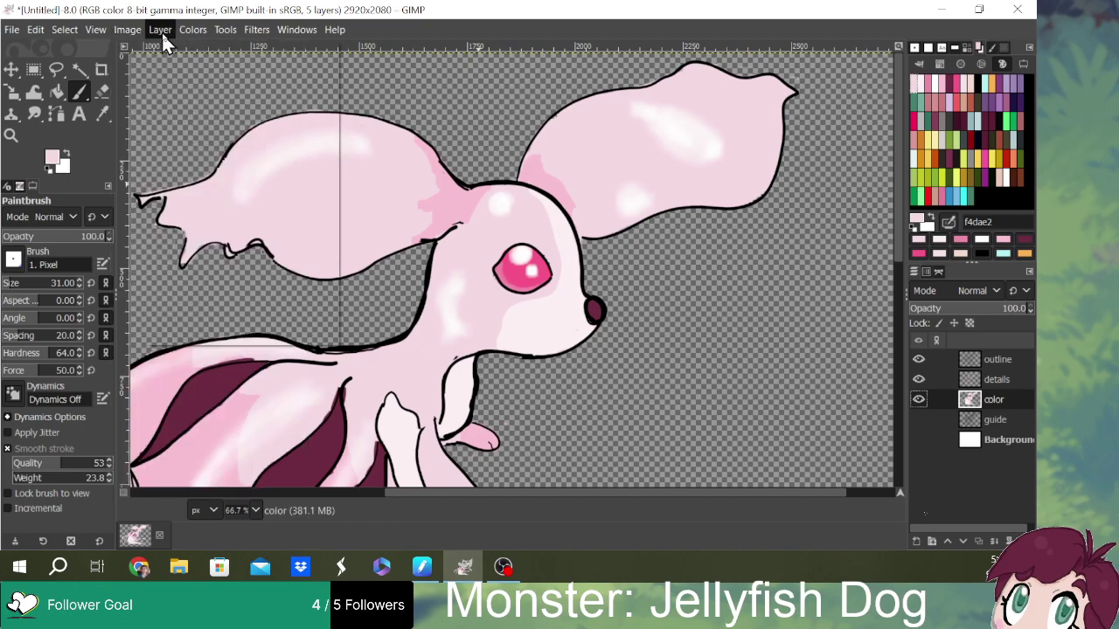
{"action": "left_click", "coordinate": [161, 32]}
{"action": "left_click", "coordinate": [165, 36]}
{"action": "left_click", "coordinate": [97, 32]}
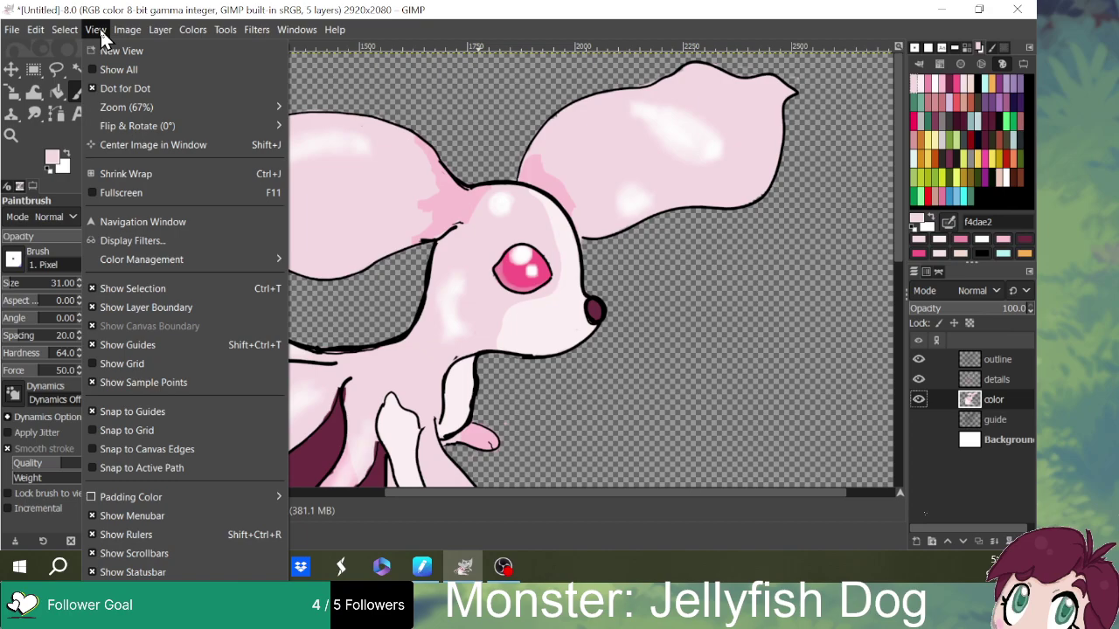
{"action": "left_click", "coordinate": [74, 30]}
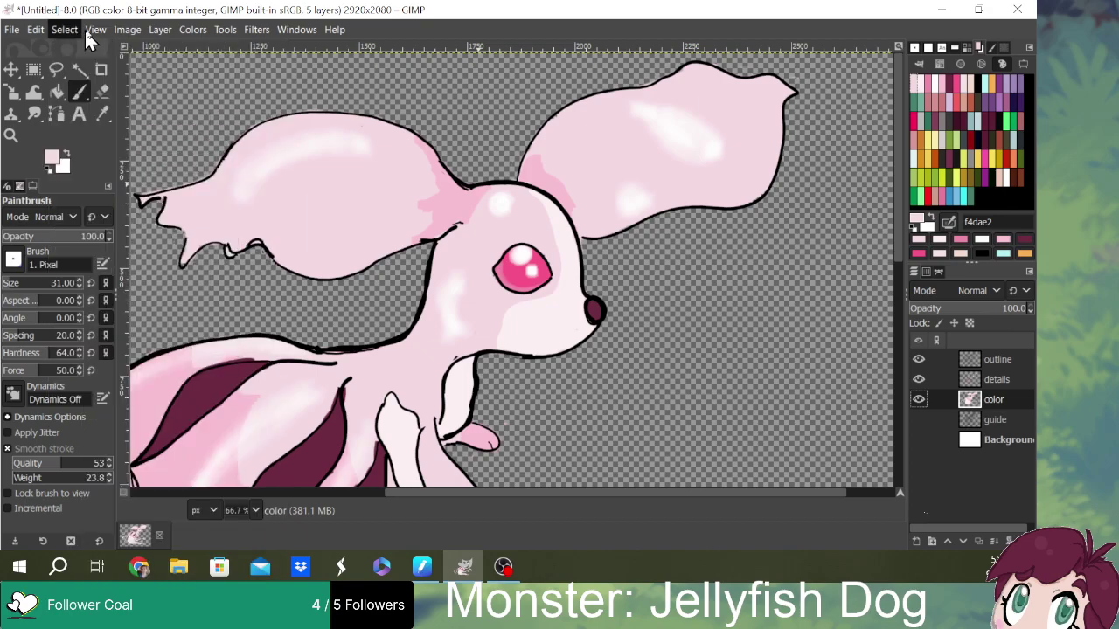
{"action": "left_click", "coordinate": [164, 33]}
{"action": "left_click", "coordinate": [169, 33]}
{"action": "left_click", "coordinate": [191, 28]}
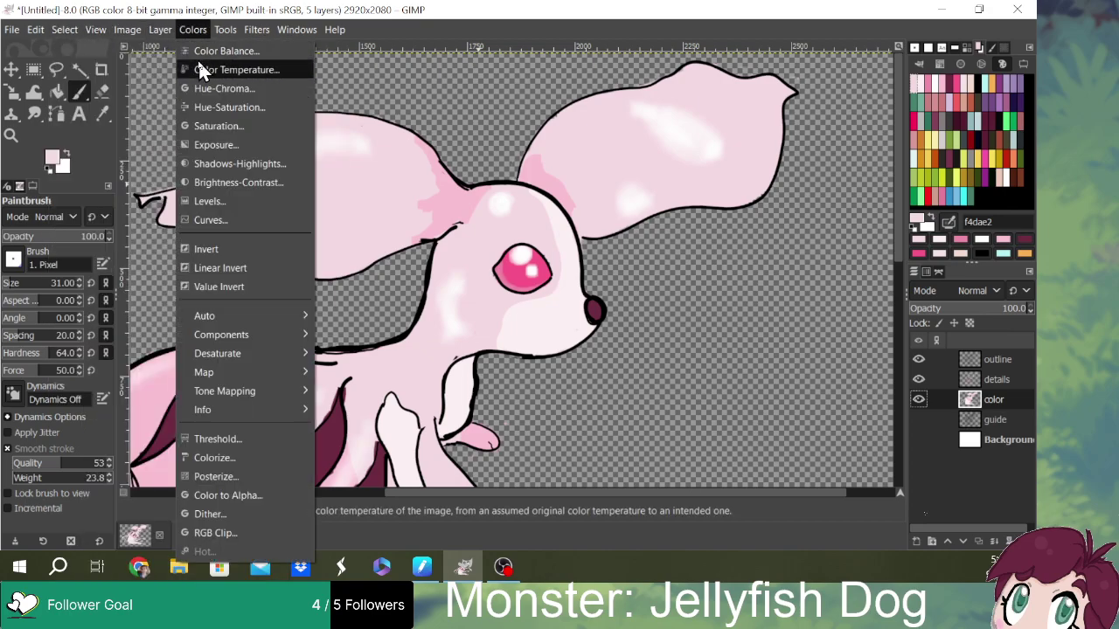
{"action": "mouse_move", "coordinate": [285, 336]}
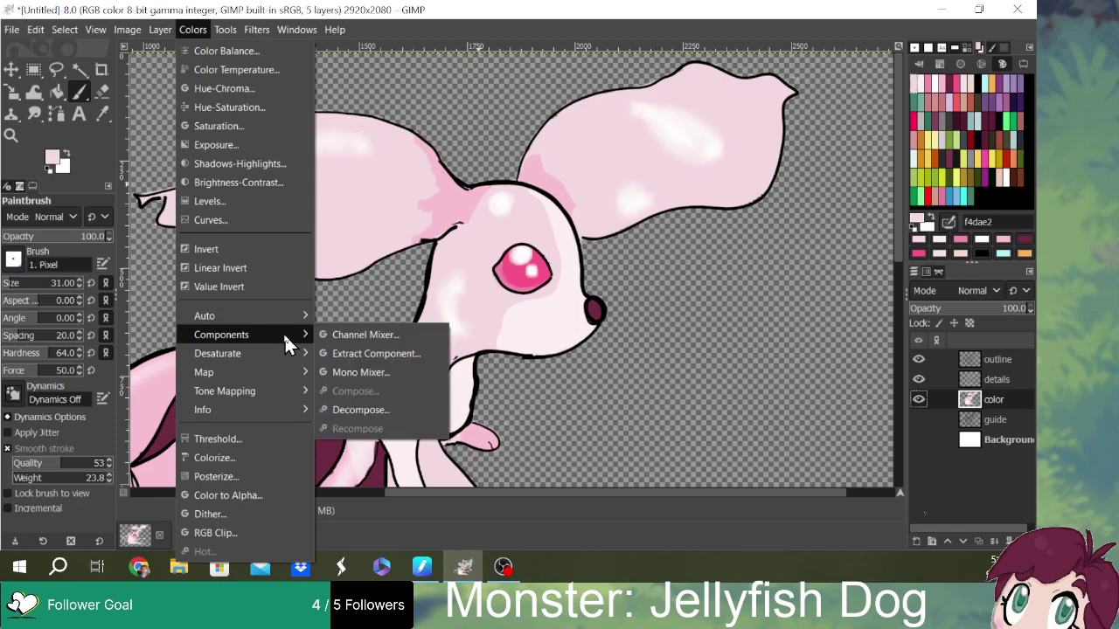
{"action": "mouse_move", "coordinate": [268, 316]}
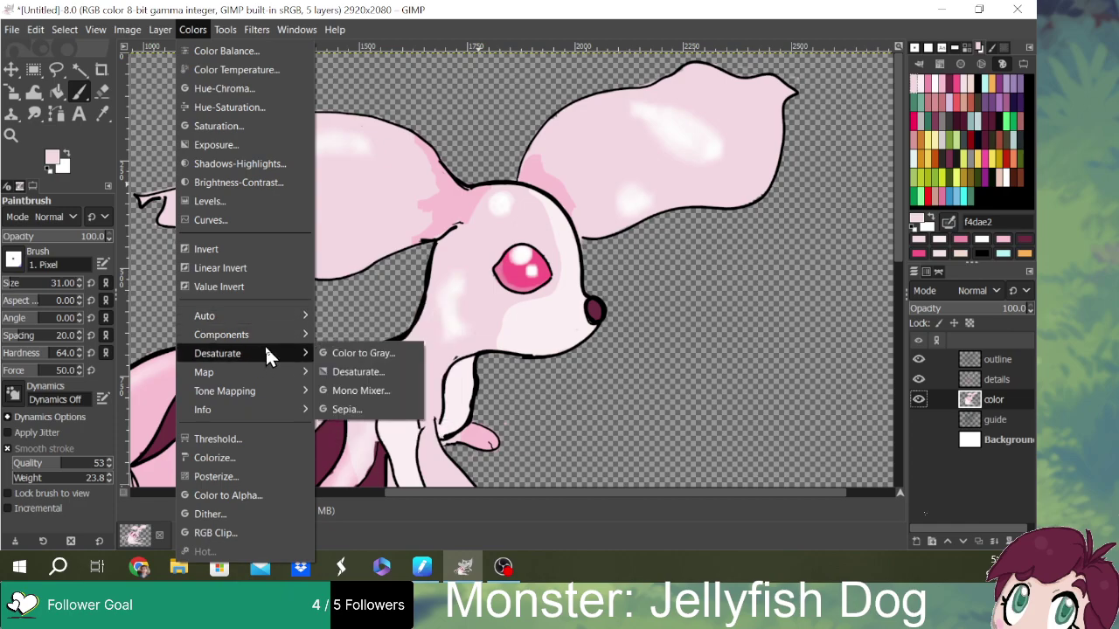
{"action": "mouse_move", "coordinate": [266, 373]}
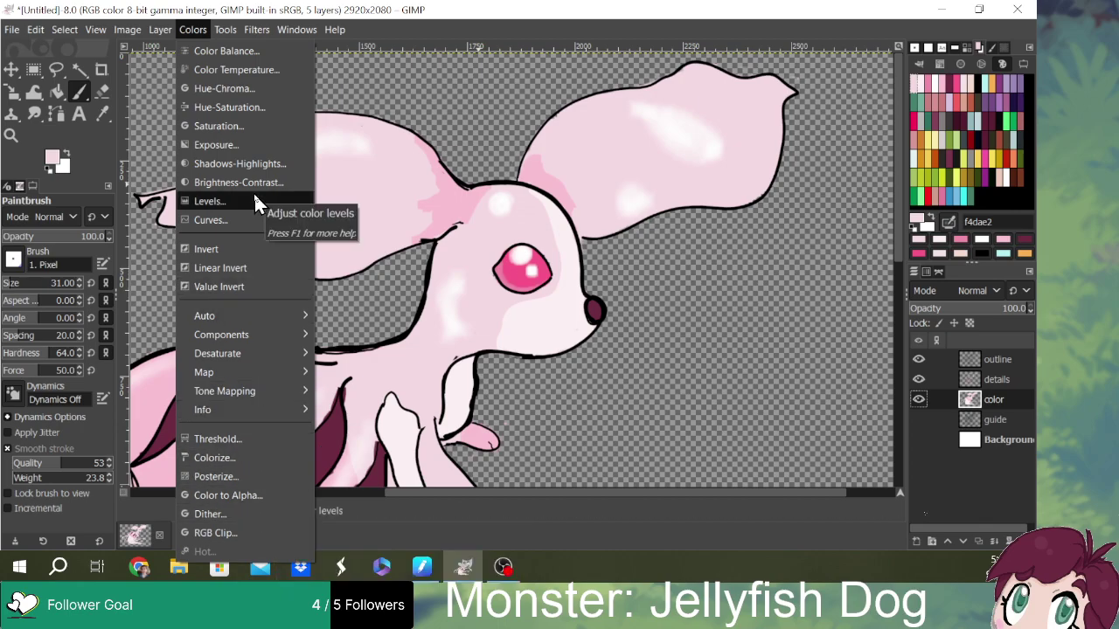
{"action": "key", "text": "Escape"}
{"action": "left_click", "coordinate": [229, 31]}
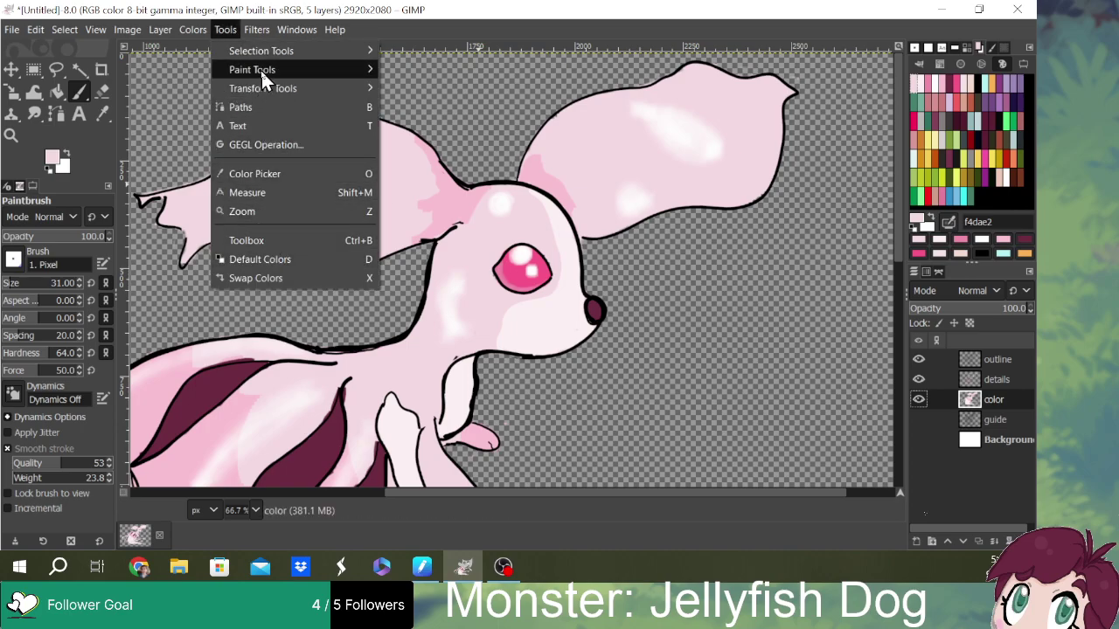
{"action": "key", "text": "Escape"}
{"action": "left_click", "coordinate": [271, 34]}
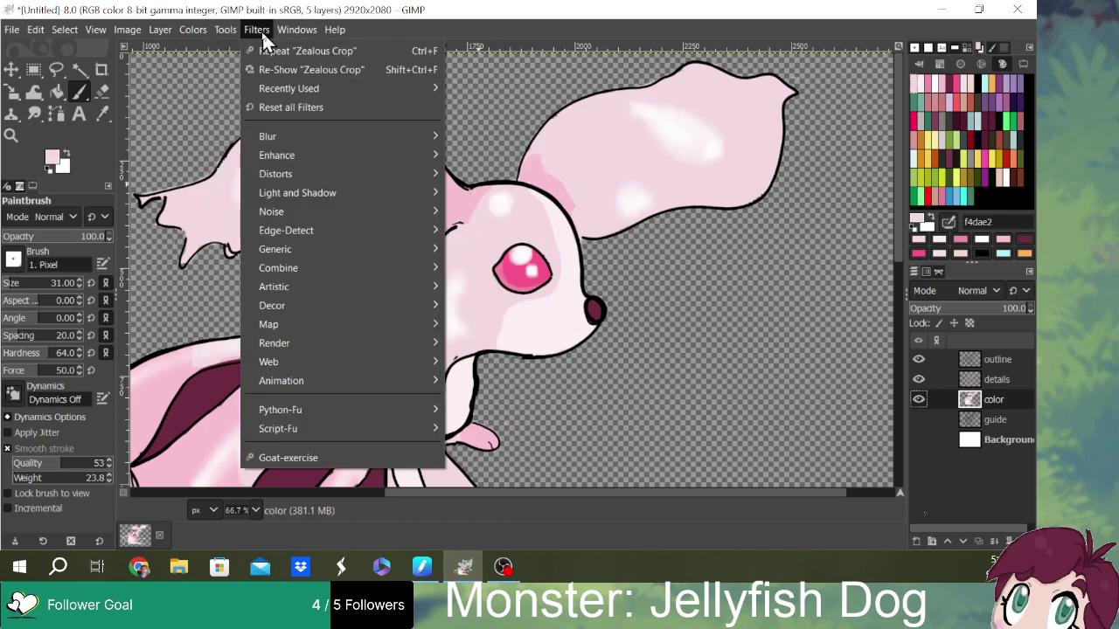
{"action": "mouse_move", "coordinate": [350, 142]}
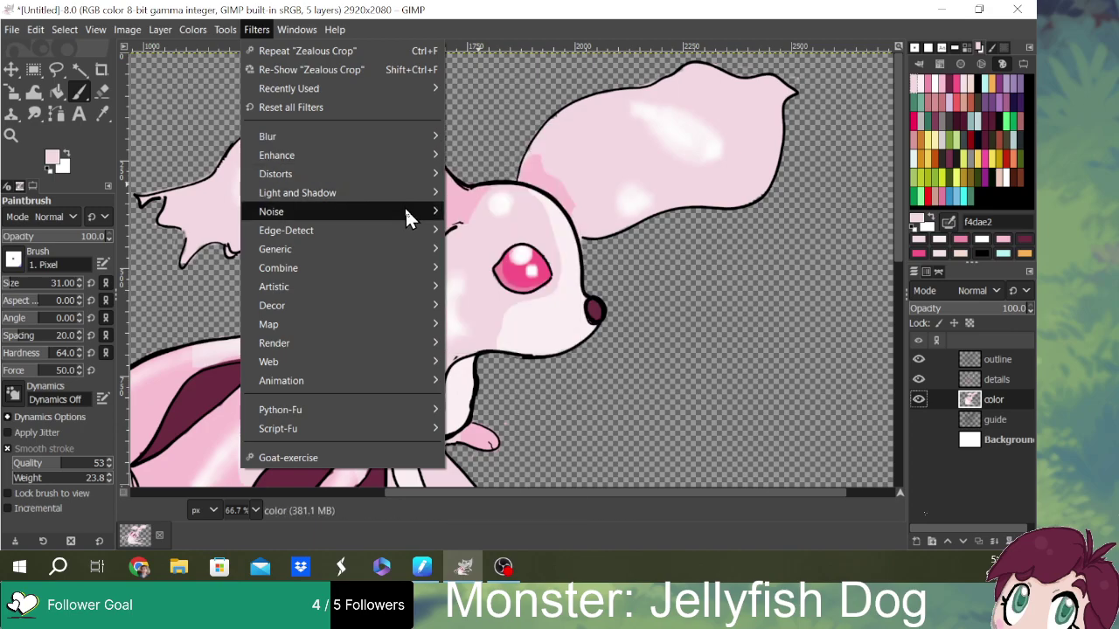
{"action": "mouse_move", "coordinate": [431, 208]}
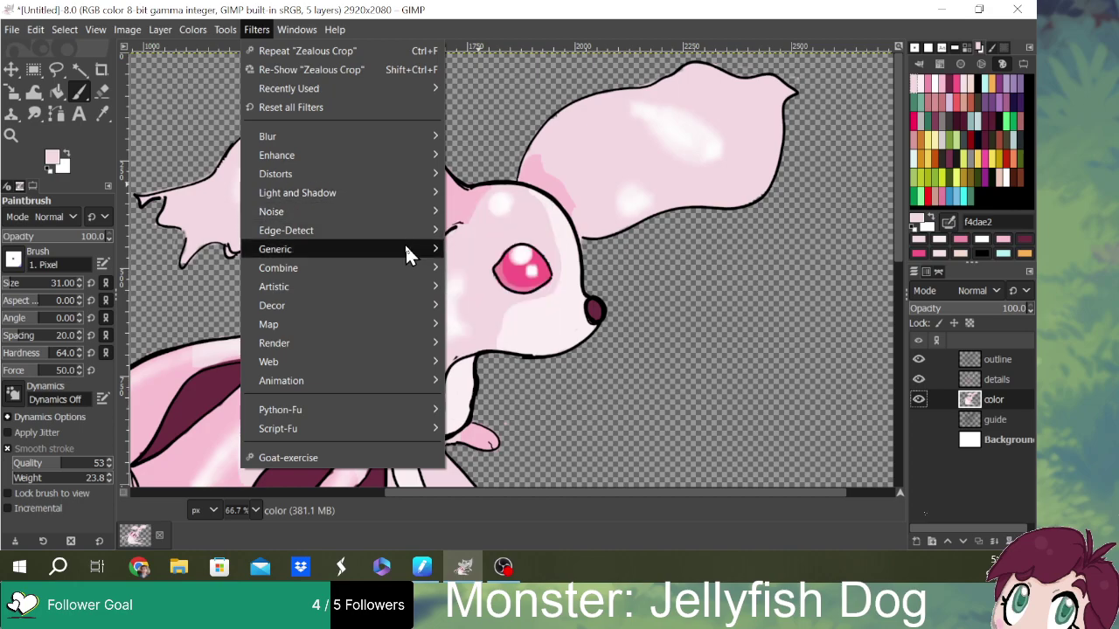
{"action": "mouse_move", "coordinate": [412, 227]}
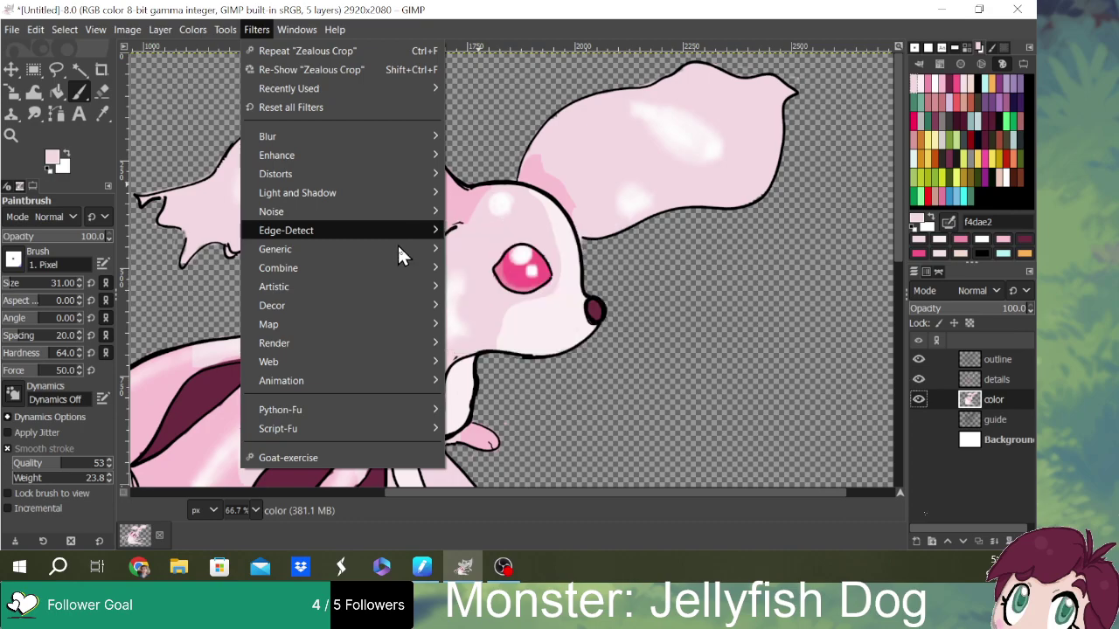
{"action": "mouse_move", "coordinate": [408, 289]}
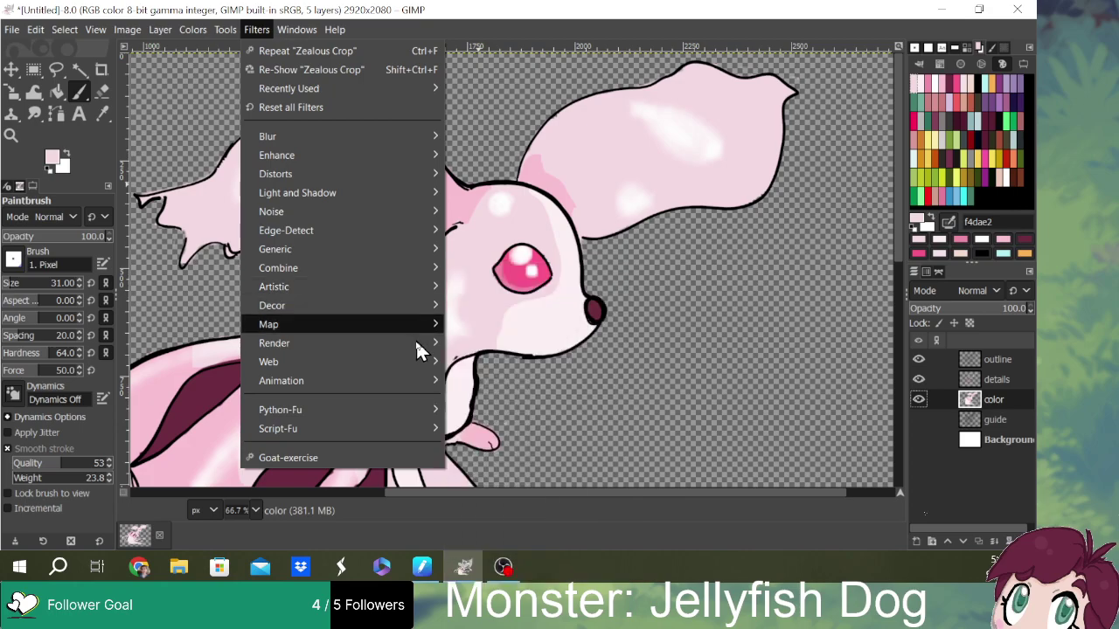
{"action": "mouse_move", "coordinate": [423, 335]}
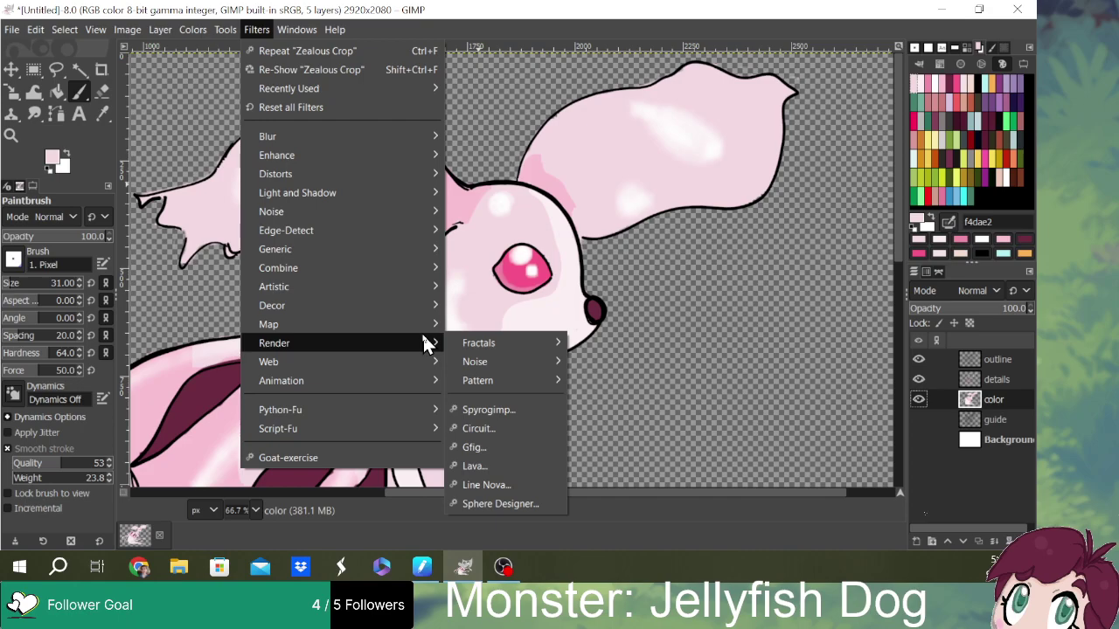
{"action": "mouse_move", "coordinate": [428, 390]}
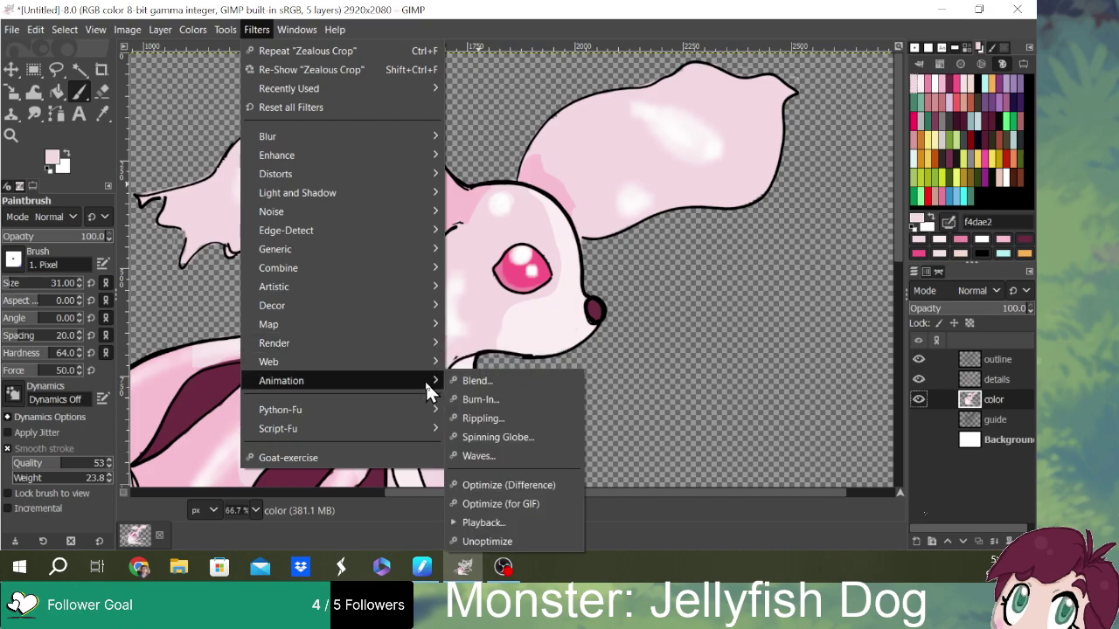
{"action": "left_click", "coordinate": [472, 380]}
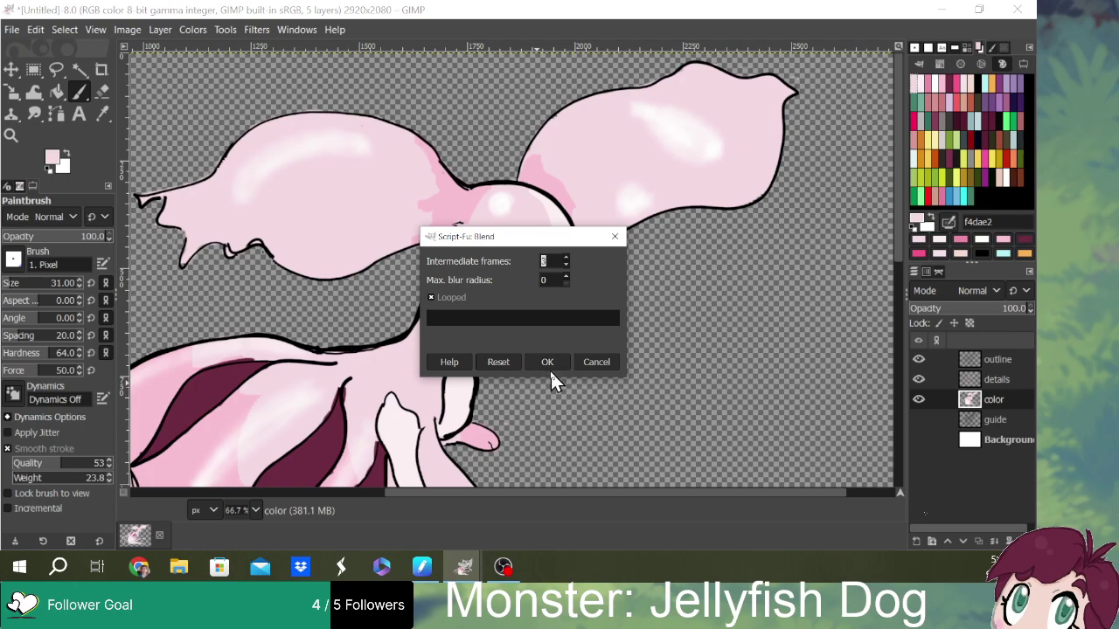
{"action": "left_click", "coordinate": [597, 366]}
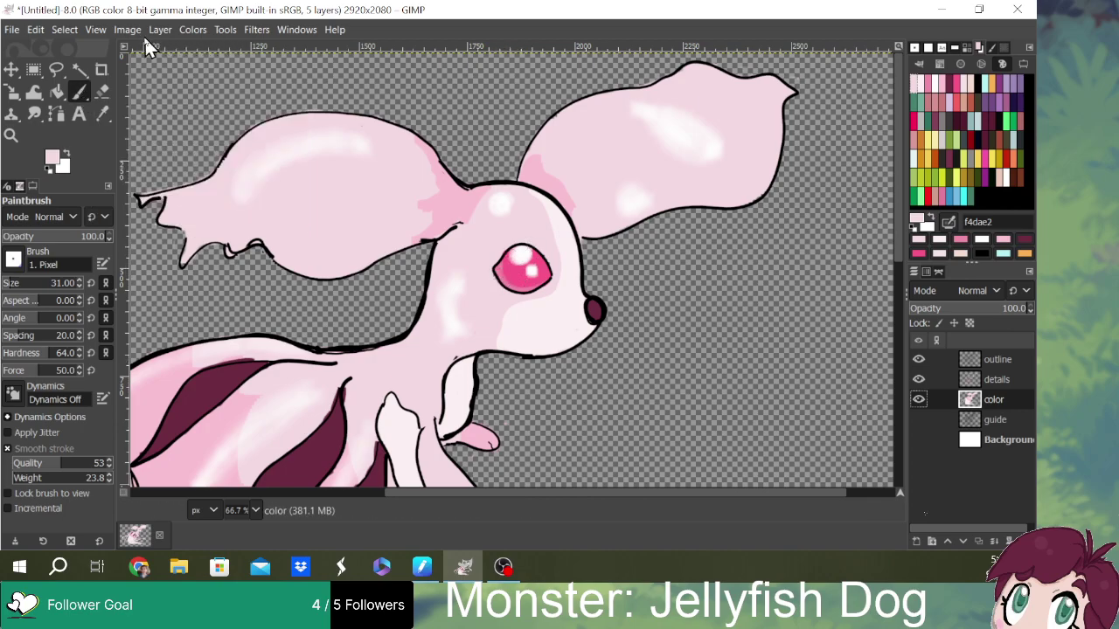
- Airbrush the bases of both ears with pink f8c0d2 on the color layer, and set the foreground colour to fbeff2
{"action": "left_click", "coordinate": [942, 96]}
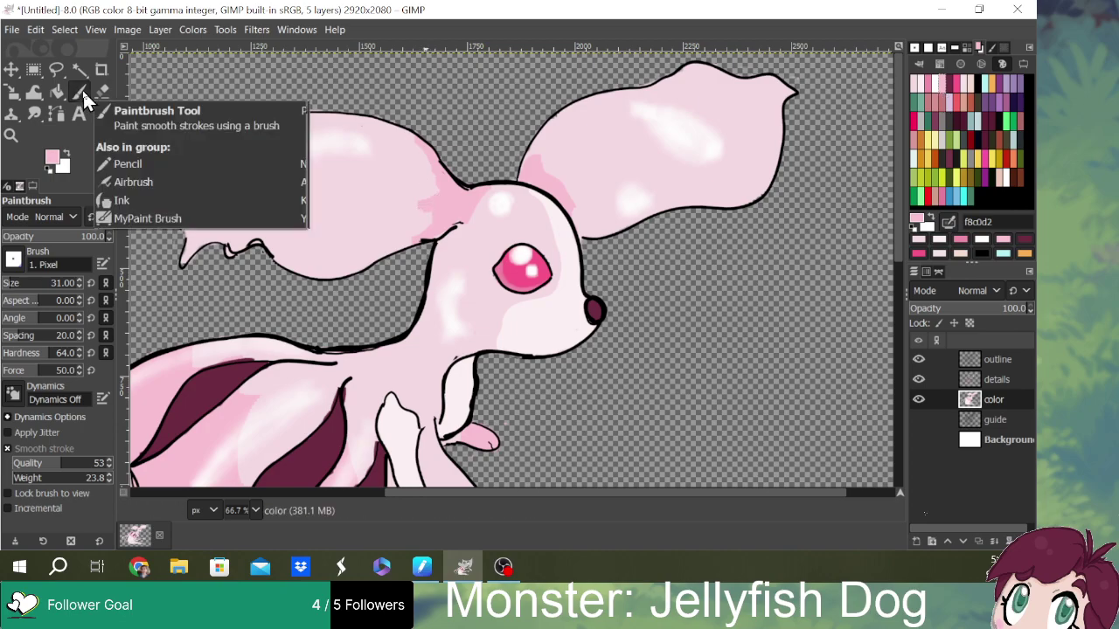
{"action": "key", "text": "a"}
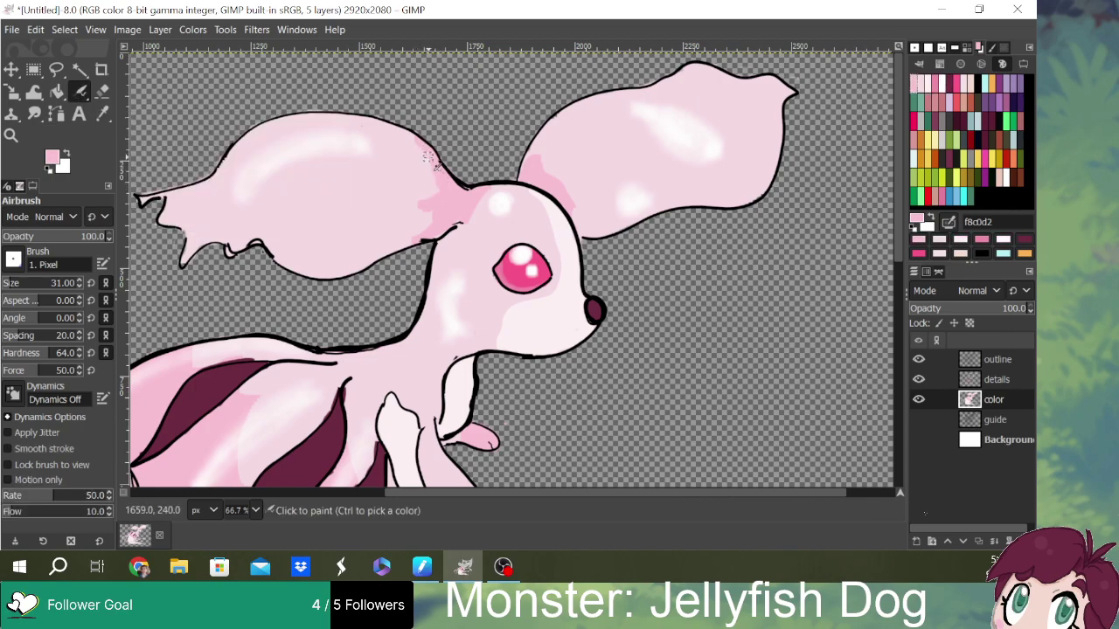
{"action": "mouse_move", "coordinate": [430, 201]}
{"action": "left_mouse_down"}
{"action": "mouse_move", "coordinate": [414, 236]}
{"action": "mouse_move", "coordinate": [430, 223]}
{"action": "mouse_move", "coordinate": [417, 206]}
{"action": "mouse_move", "coordinate": [437, 189]}
{"action": "mouse_move", "coordinate": [410, 138]}
{"action": "mouse_move", "coordinate": [437, 182]}
{"action": "mouse_move", "coordinate": [423, 210]}
{"action": "mouse_move", "coordinate": [434, 215]}
{"action": "mouse_move", "coordinate": [411, 241]}
{"action": "mouse_move", "coordinate": [425, 244]}
{"action": "mouse_move", "coordinate": [491, 187]}
{"action": "mouse_move", "coordinate": [465, 223]}
{"action": "mouse_move", "coordinate": [491, 187]}
{"action": "mouse_move", "coordinate": [462, 221]}
{"action": "mouse_move", "coordinate": [478, 192]}
{"action": "mouse_move", "coordinate": [547, 156]}
{"action": "mouse_move", "coordinate": [527, 159]}
{"action": "mouse_move", "coordinate": [535, 155]}
{"action": "mouse_move", "coordinate": [570, 209]}
{"action": "mouse_move", "coordinate": [542, 161]}
{"action": "mouse_move", "coordinate": [524, 163]}
{"action": "mouse_move", "coordinate": [542, 157]}
{"action": "mouse_move", "coordinate": [577, 214]}
{"action": "left_mouse_up"}
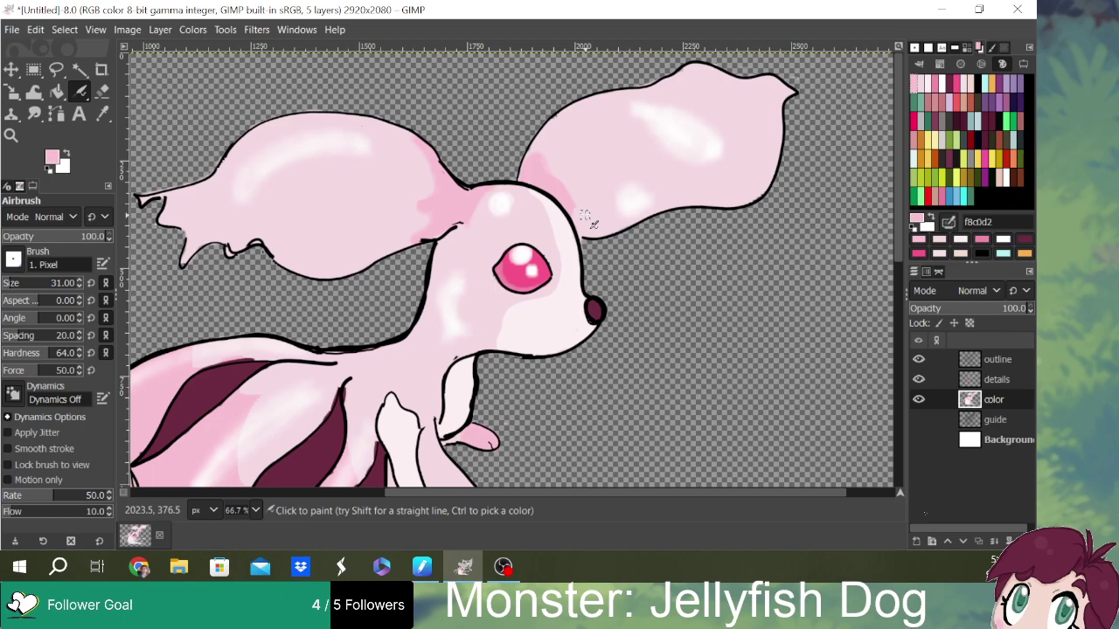
{"action": "left_click", "coordinate": [929, 84]}
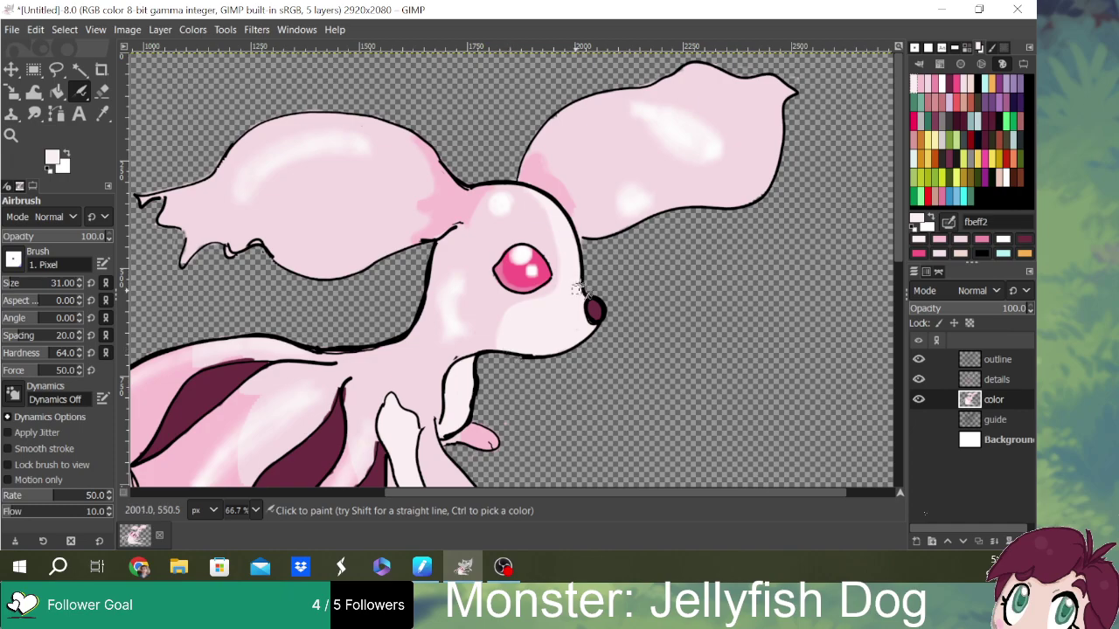
- Clean up the details layer around the dark body stripes with the Eraser, reducing its size to 5
{"action": "left_click", "coordinate": [1007, 378]}
{"action": "left_click", "coordinate": [101, 91]}
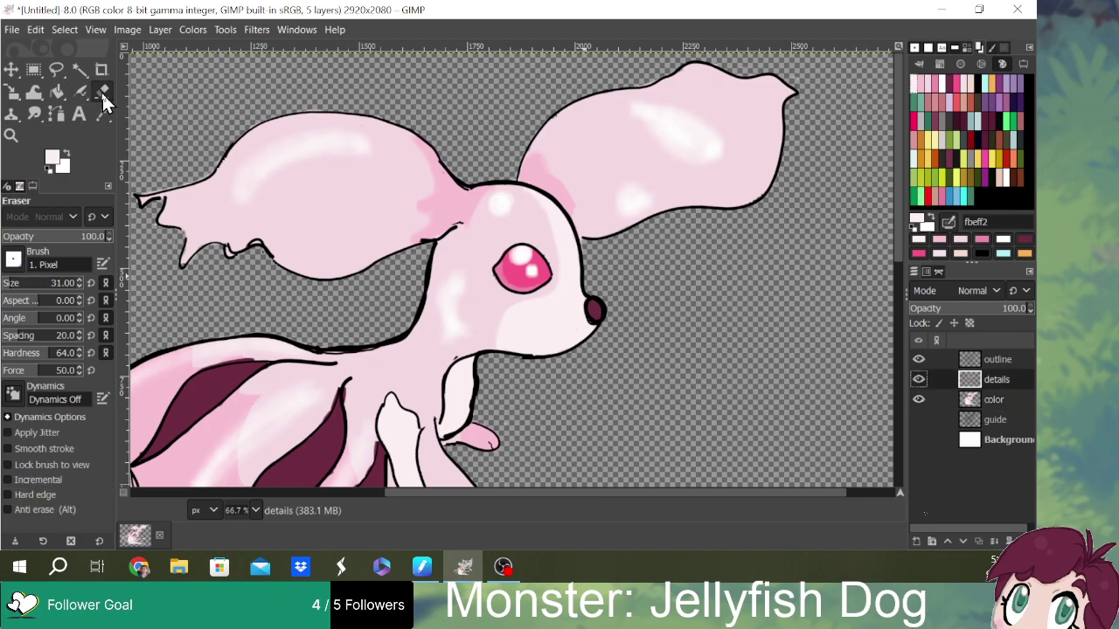
{"action": "scroll", "coordinate": [505, 327], "scroll_direction": "down", "scroll_amount": 1}
{"action": "scroll", "coordinate": [505, 328], "scroll_direction": "down", "scroll_amount": 1}
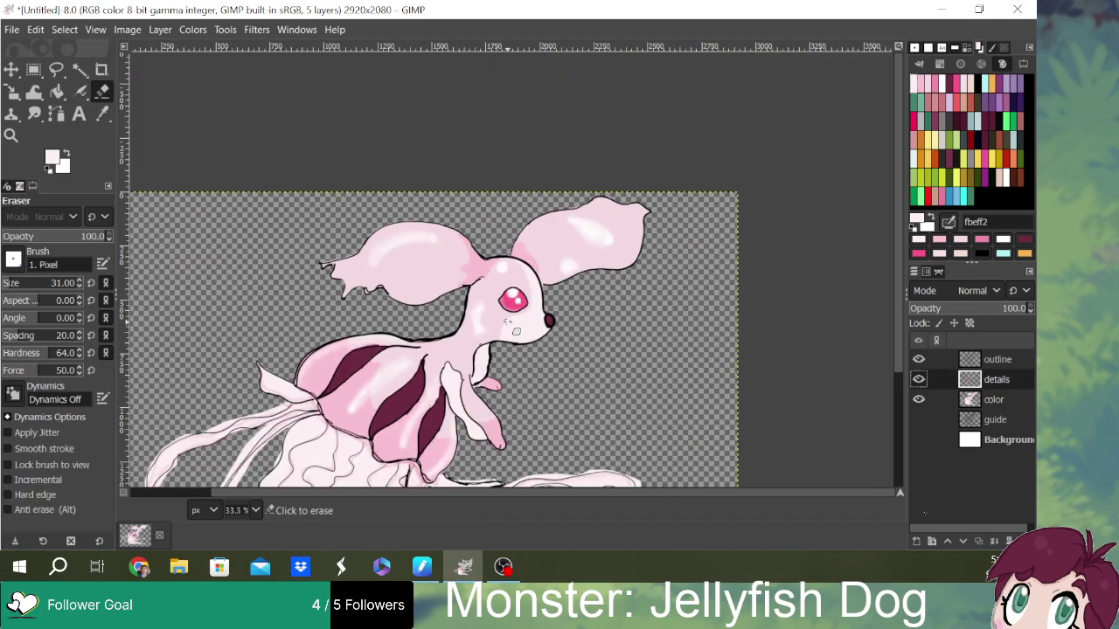
{"action": "scroll", "coordinate": [507, 321], "scroll_direction": "up", "scroll_amount": 1}
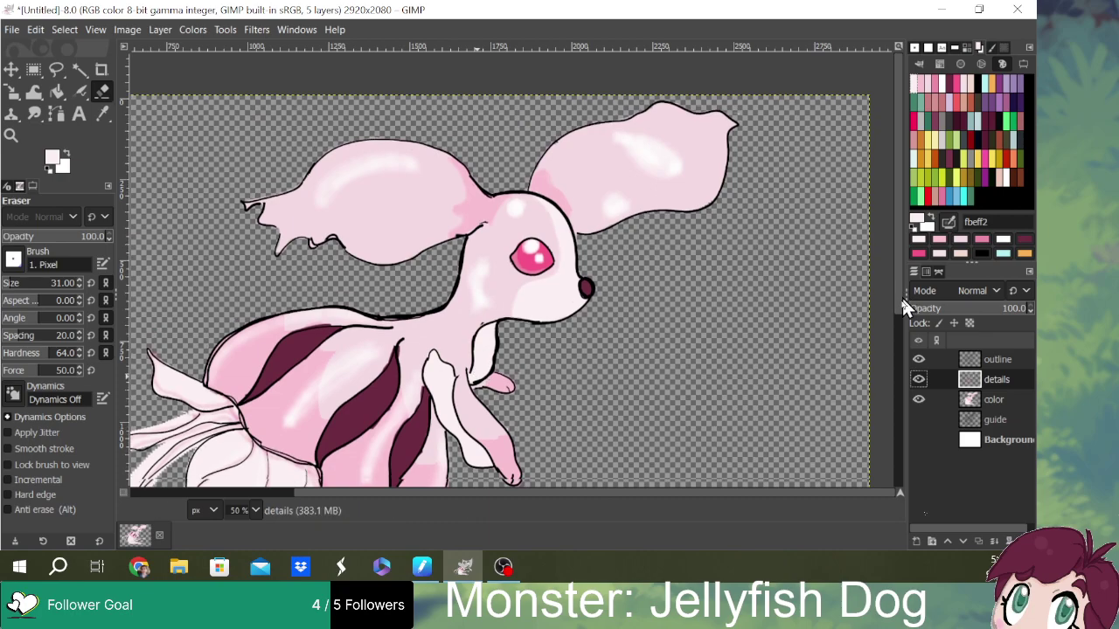
{"action": "scroll", "coordinate": [891, 343], "scroll_direction": "down", "scroll_amount": 3}
{"action": "scroll", "coordinate": [891, 343], "scroll_direction": "up", "scroll_amount": 1}
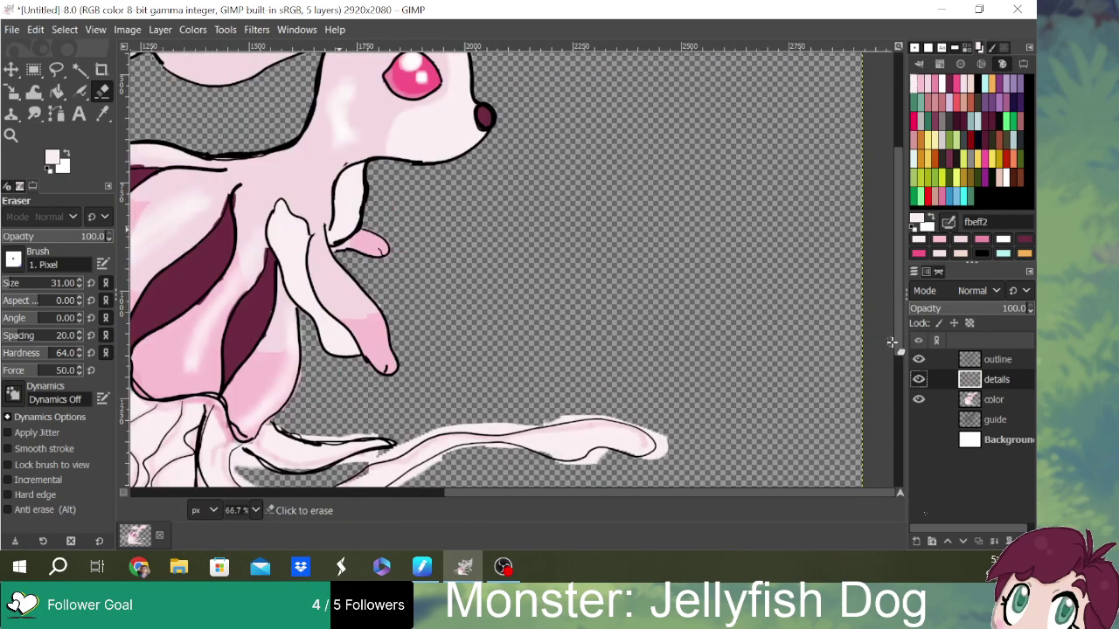
{"action": "left_click_drag", "start_coordinate": [500, 491], "coordinate": [368, 491]}
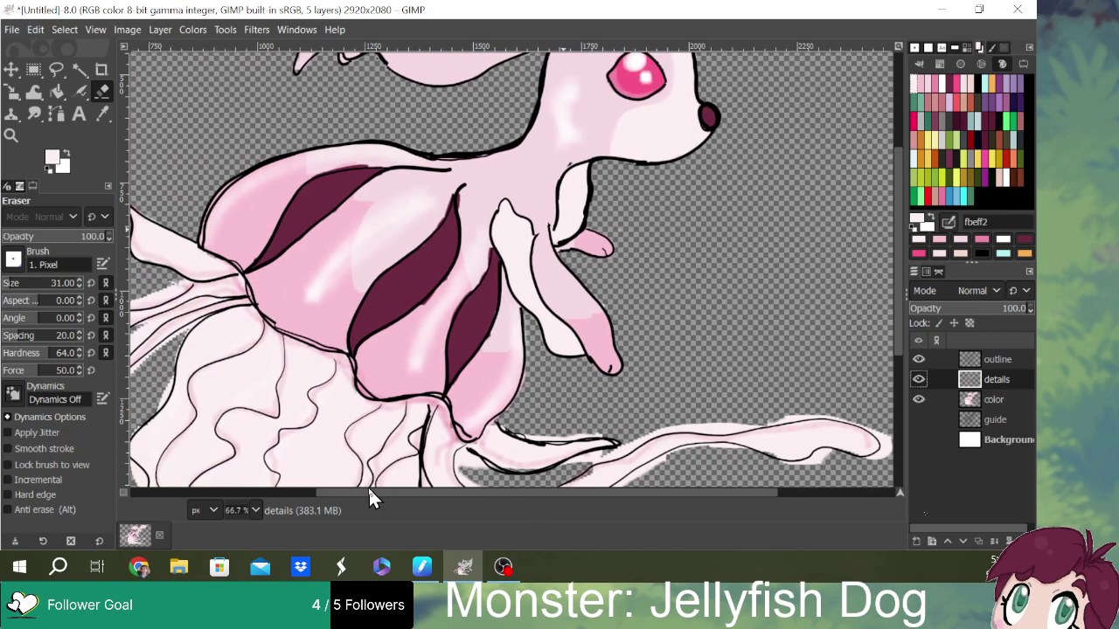
{"action": "left_click", "coordinate": [456, 285]}
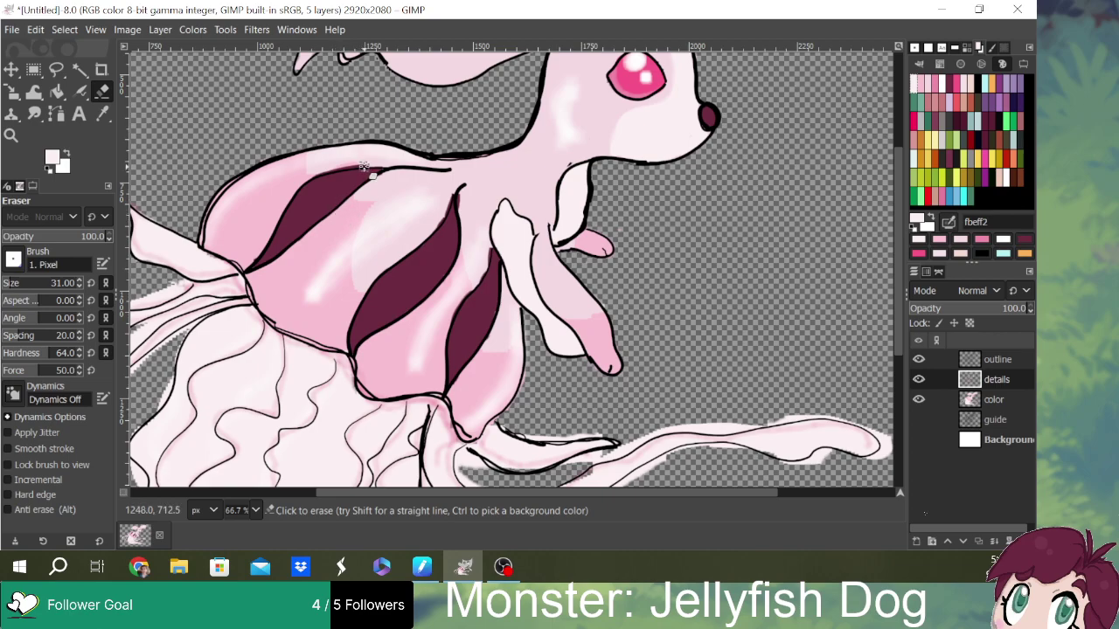
{"action": "left_click_drag", "start_coordinate": [14, 285], "coordinate": [5, 290]}
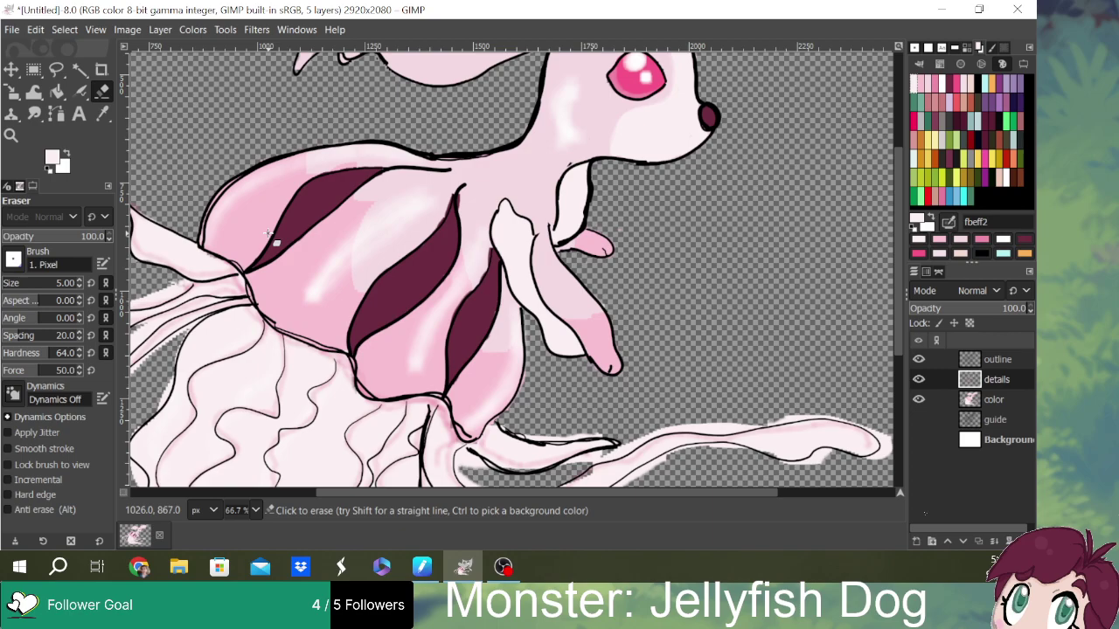
- Touch up the dog's body on the color layer using the Airbrush at size 15 with colour fbeff2
{"action": "left_click", "coordinate": [84, 91]}
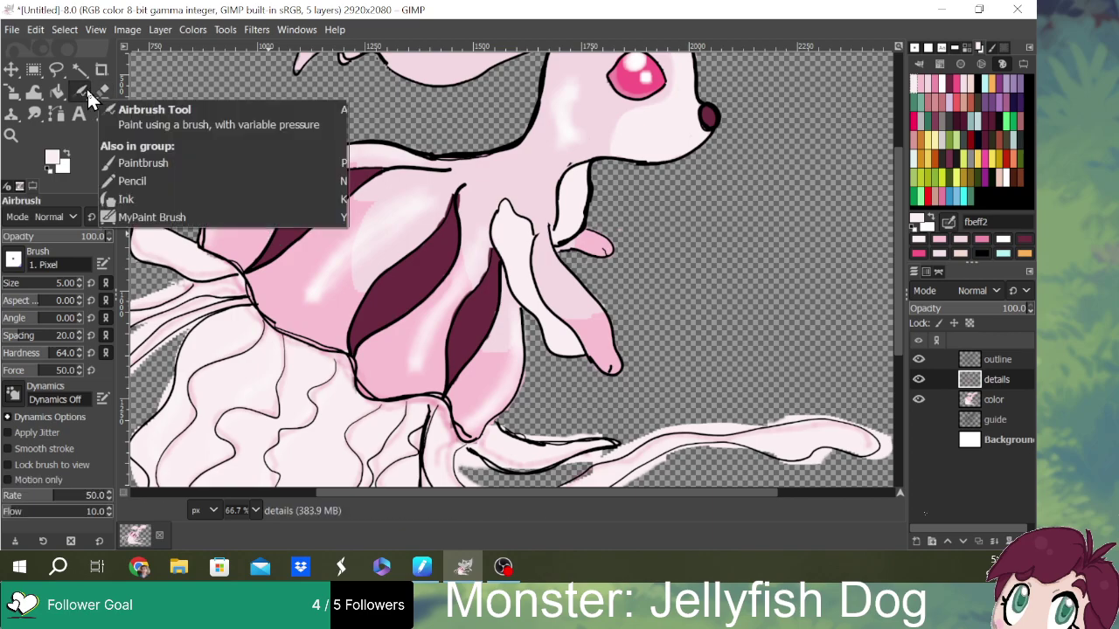
{"action": "left_click", "coordinate": [998, 400]}
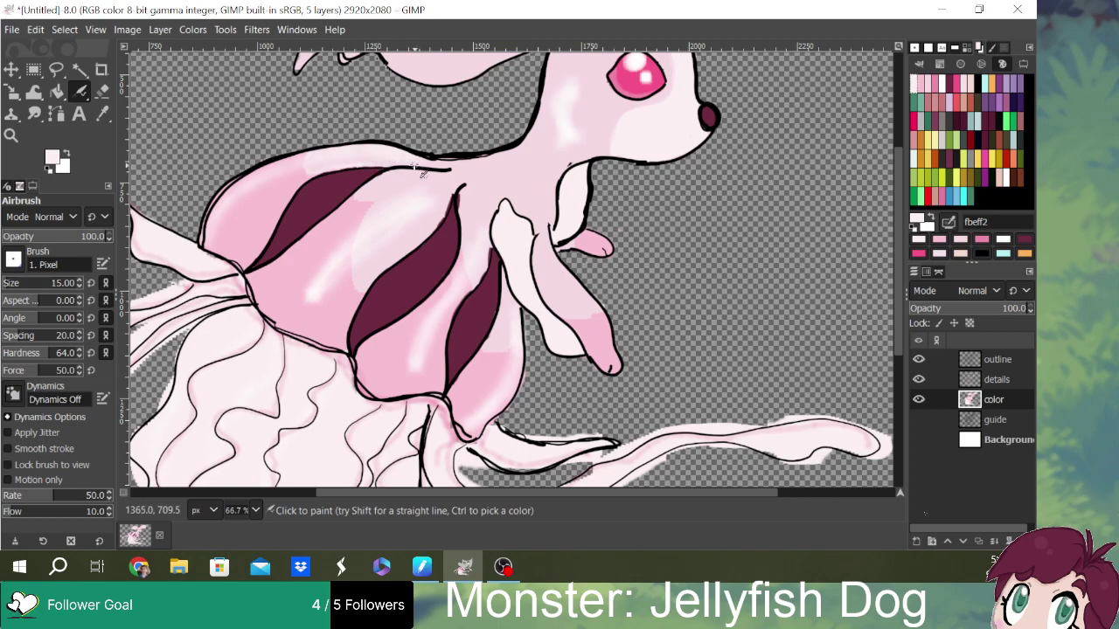
{"action": "scroll", "coordinate": [633, 175], "scroll_direction": "down", "scroll_amount": 2}
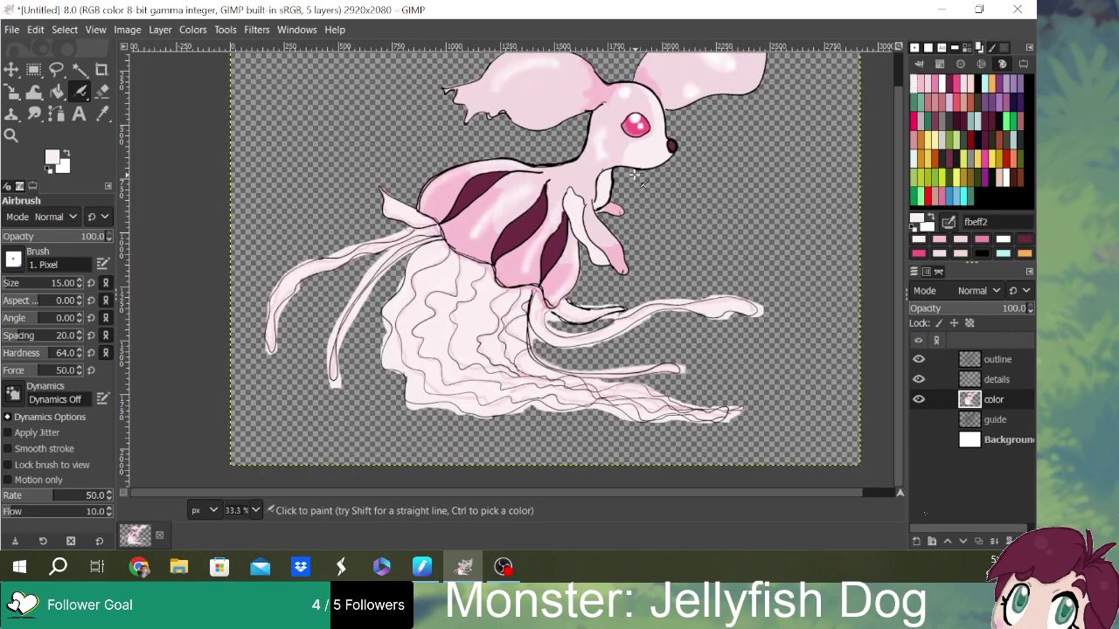
- Select the Background layer and make it visible behind the whole drawing
{"action": "left_click", "coordinate": [1016, 440]}
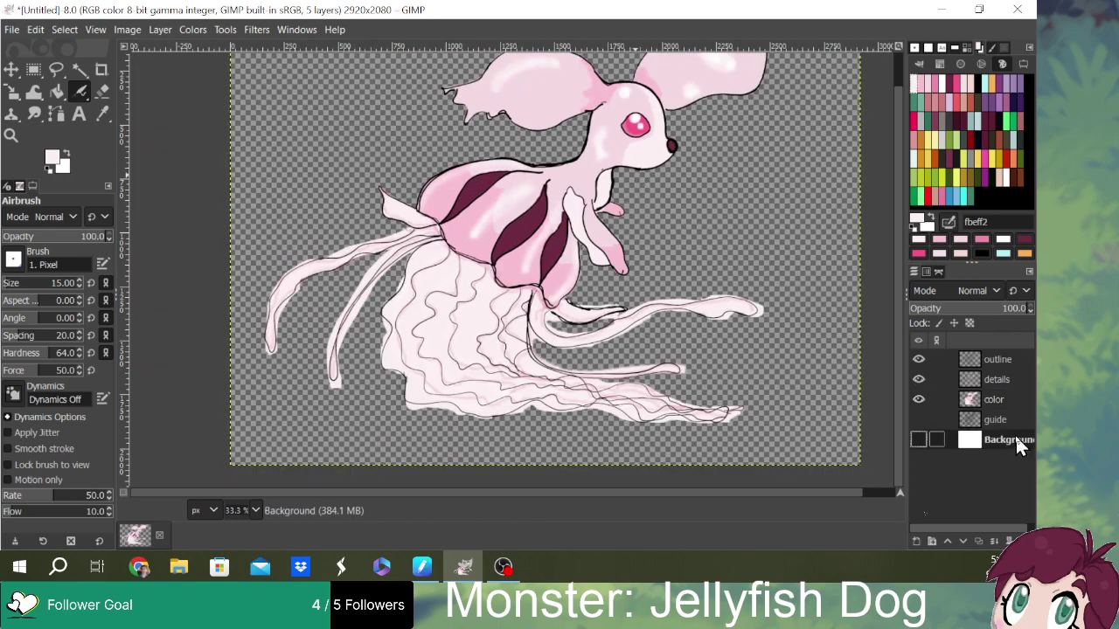
{"action": "left_click", "coordinate": [924, 442]}
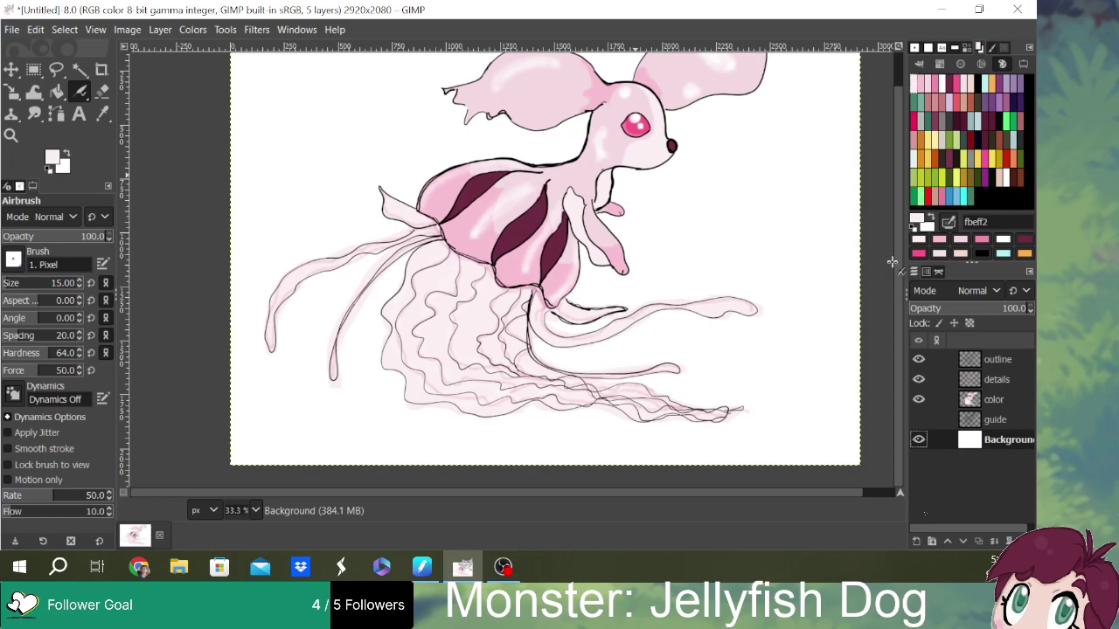
{"action": "scroll", "coordinate": [887, 249], "scroll_direction": "up", "scroll_amount": 1}
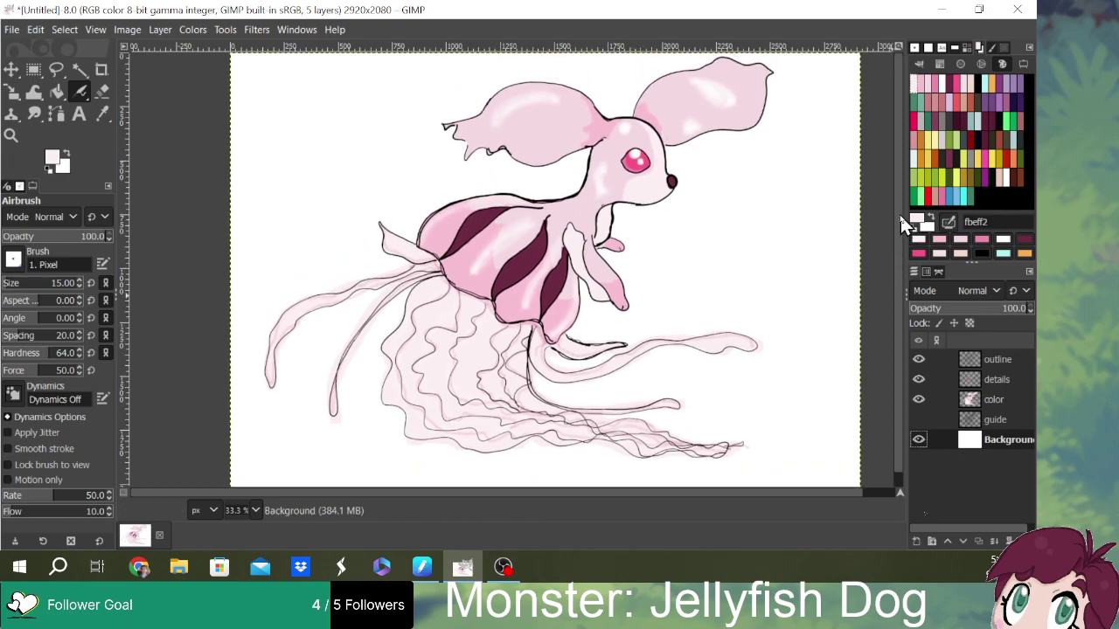
{"action": "left_click_drag", "start_coordinate": [681, 491], "coordinate": [716, 495]}
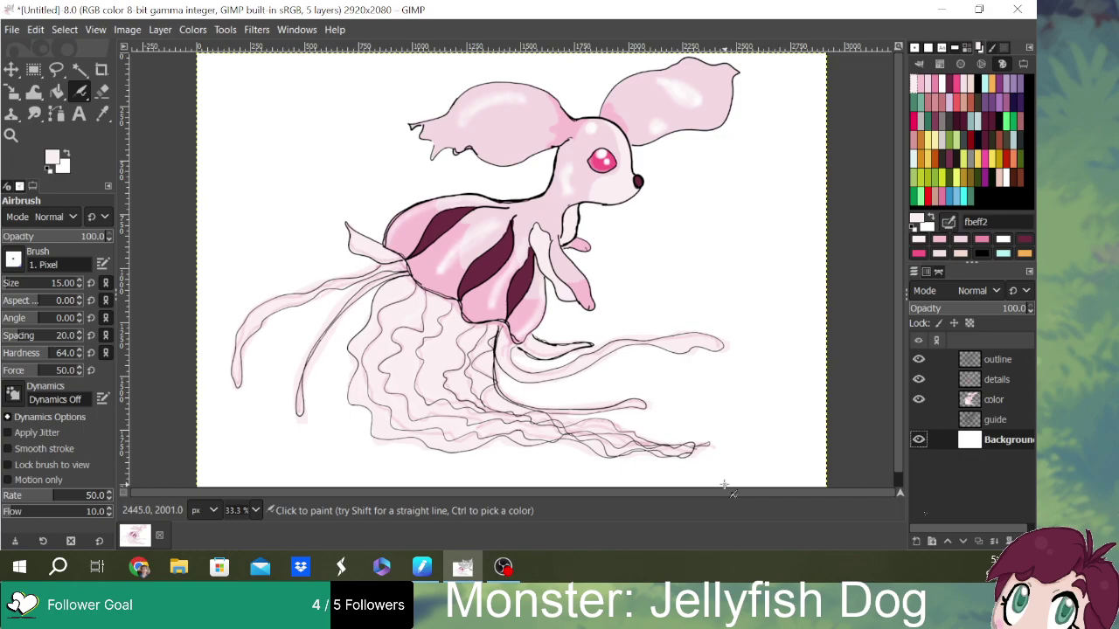
- Draw a horizontal Linear gradient from light aqua b4f1f4 to white across the full width of the Background layer
{"action": "left_click", "coordinate": [62, 93]}
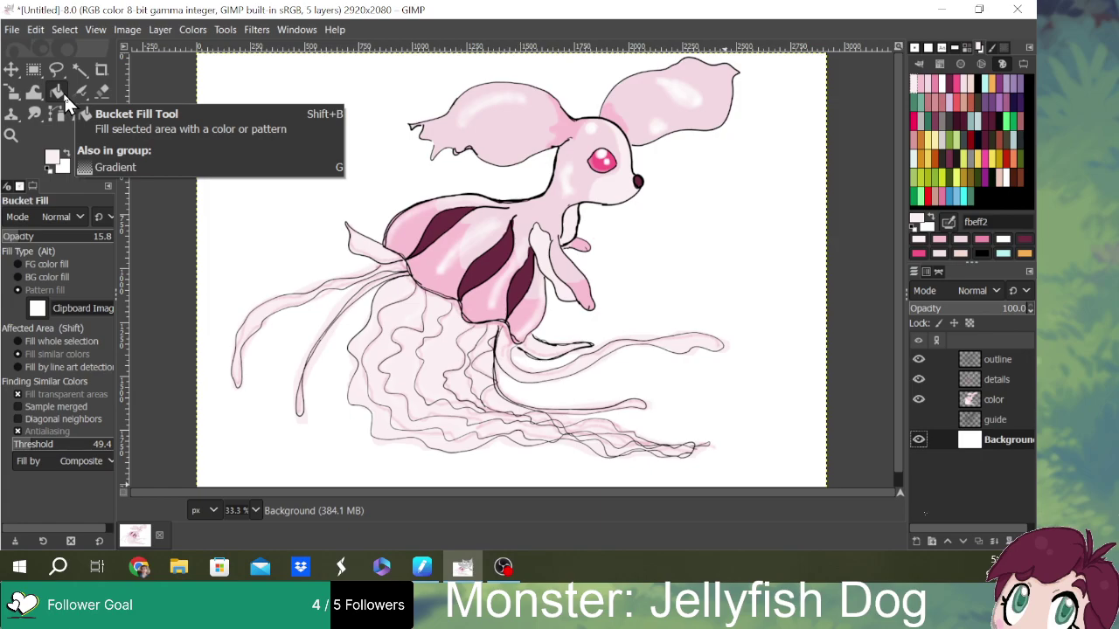
{"action": "key", "text": "g"}
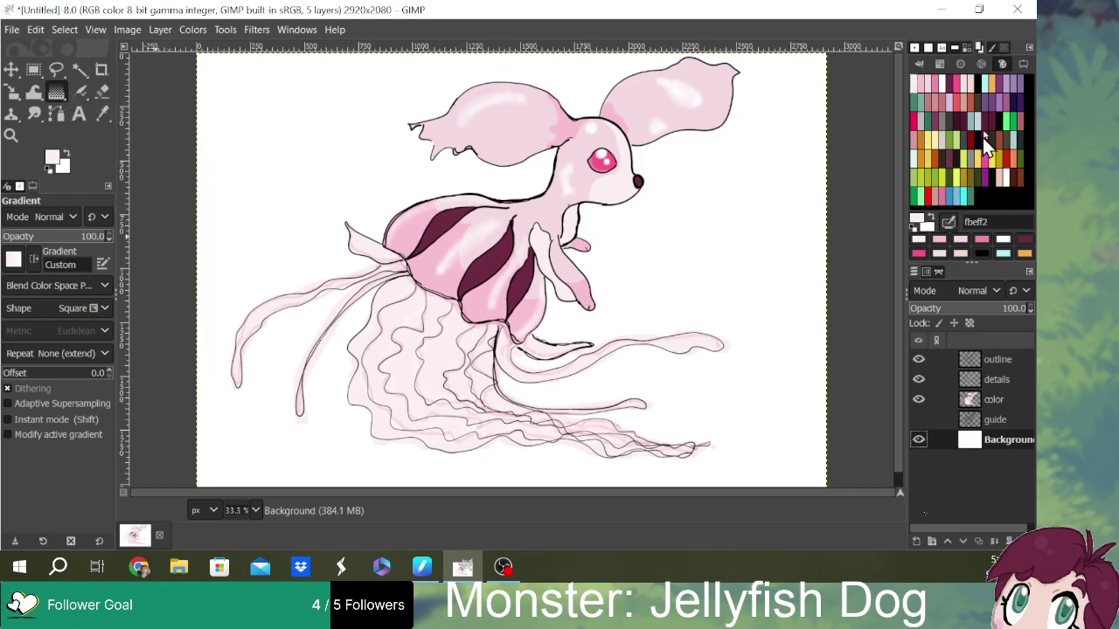
{"action": "left_click", "coordinate": [988, 92]}
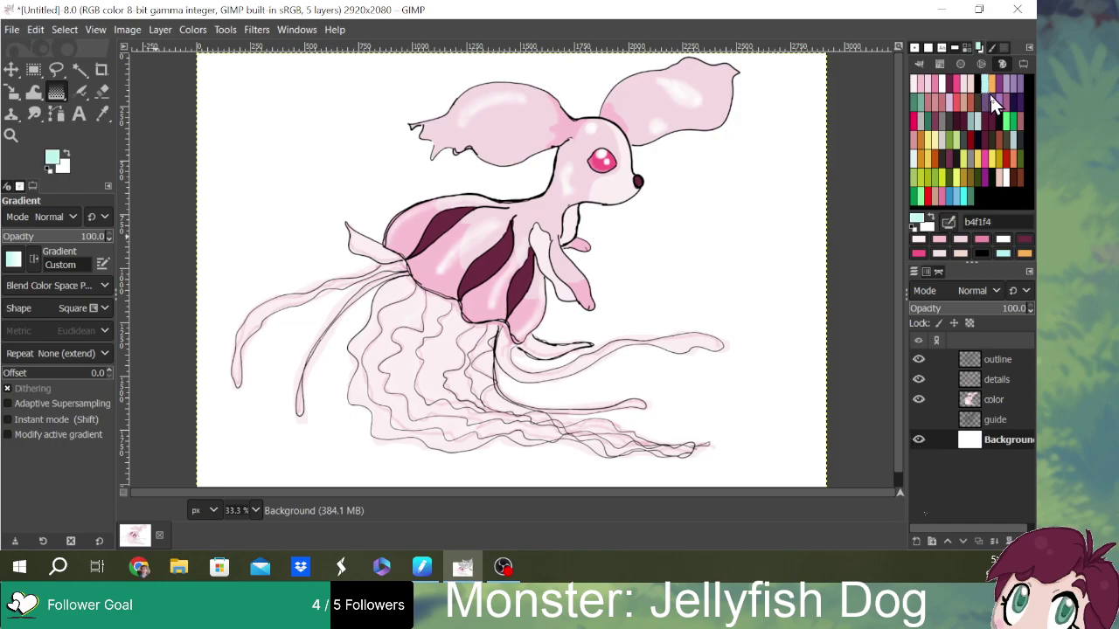
{"action": "left_click", "coordinate": [106, 308]}
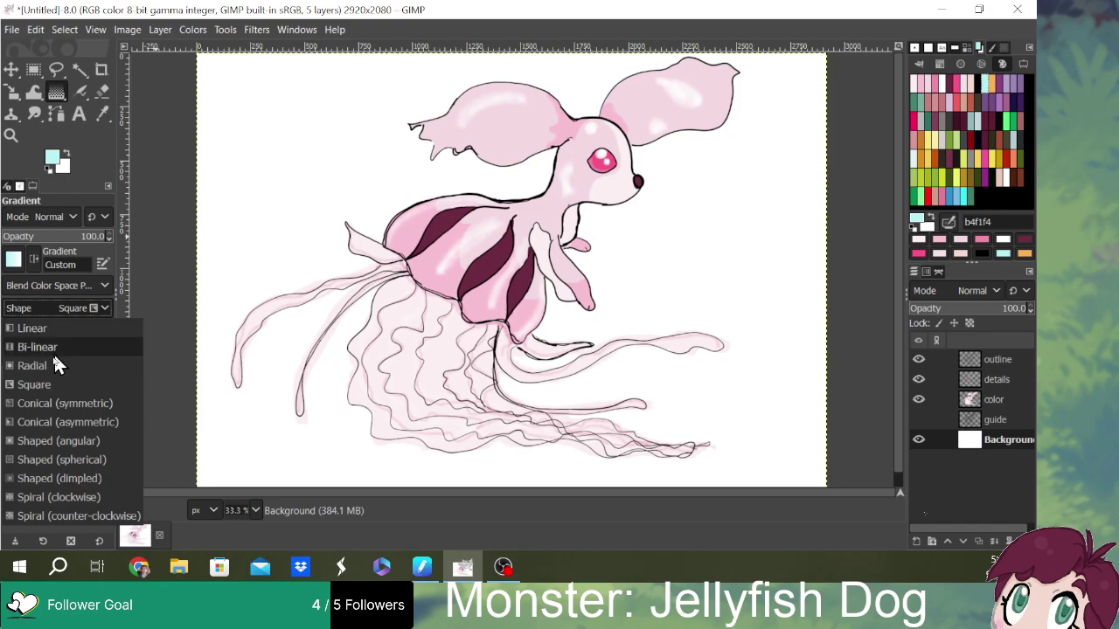
{"action": "key", "text": "Escape"}
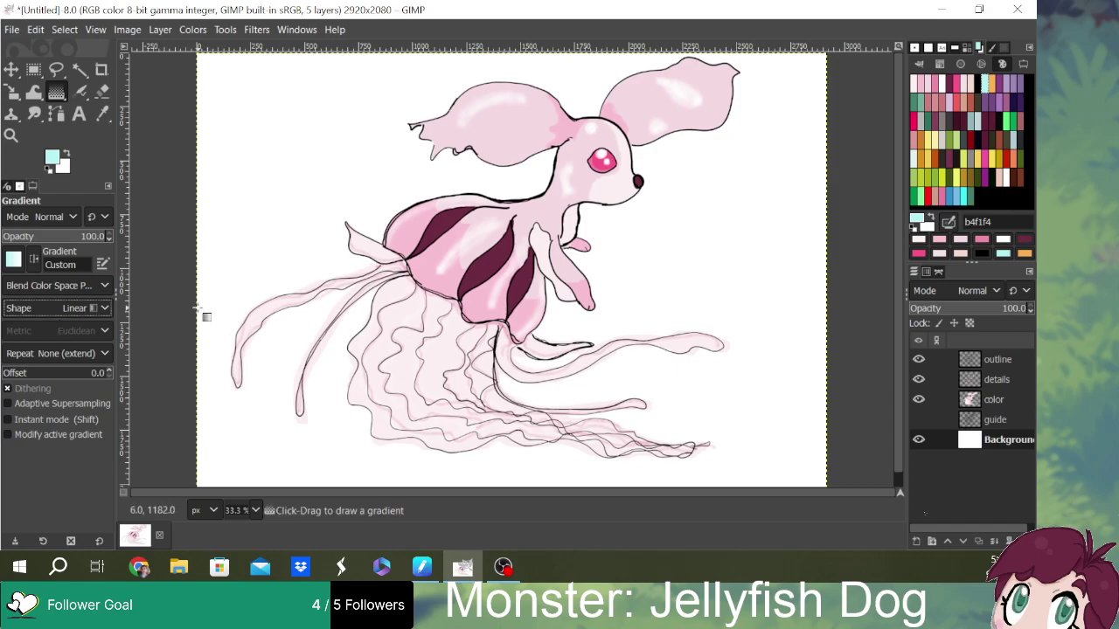
{"action": "left_click_drag", "start_coordinate": [199, 308], "coordinate": [828, 301]}
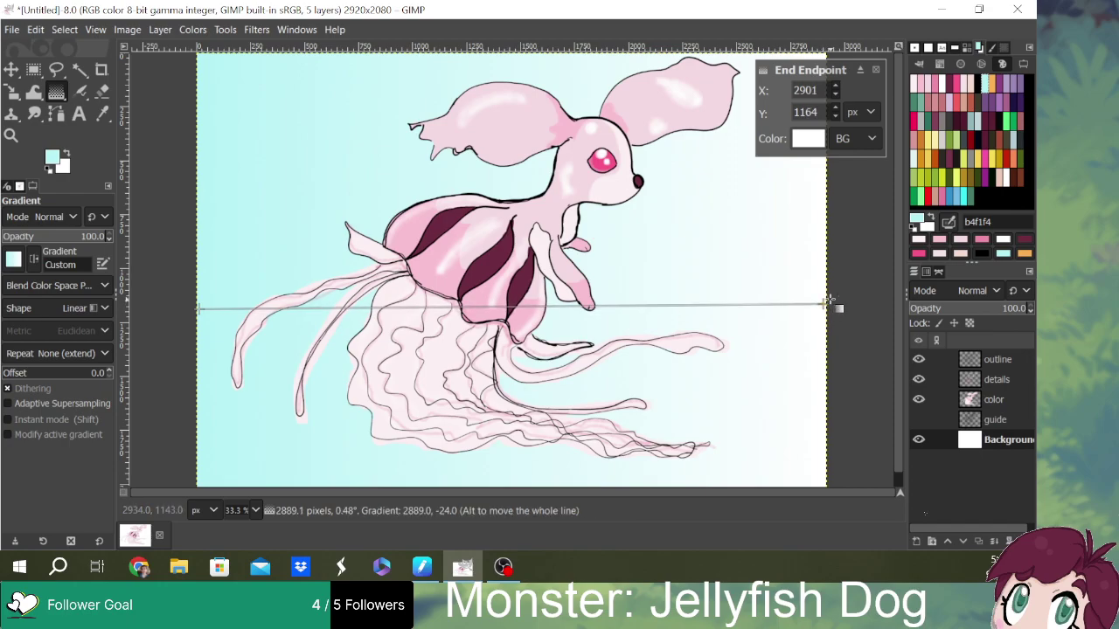
{"action": "left_click_drag", "start_coordinate": [828, 302], "coordinate": [829, 301]}
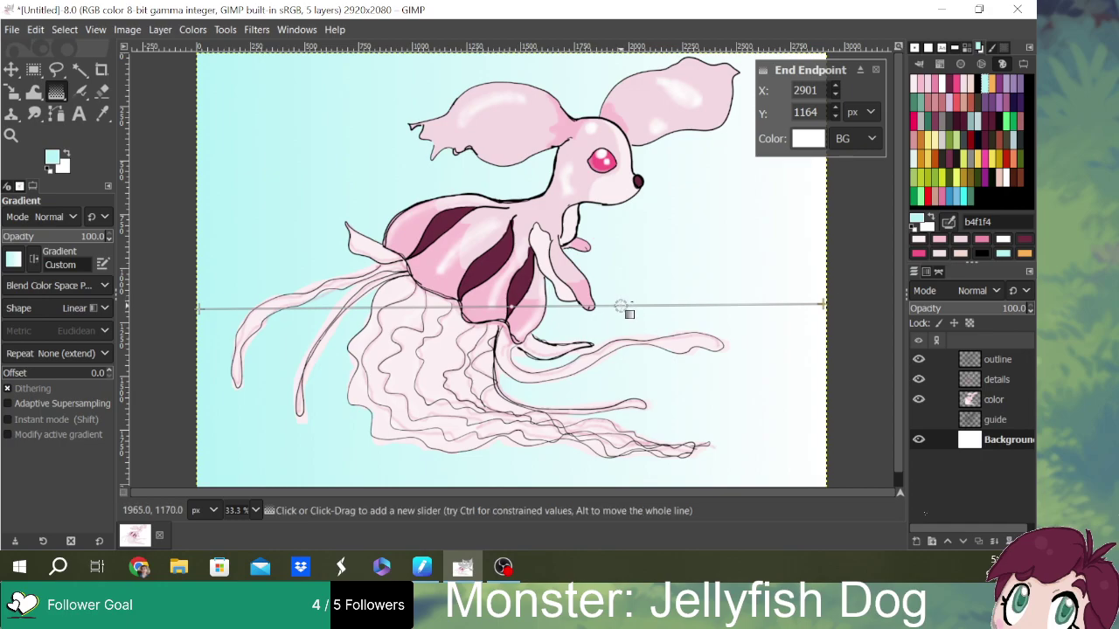
- Add a stop at about 67.6 on the background gradient, place its second midpoint at about 84.4, and apply the gradient
{"action": "left_click", "coordinate": [624, 306]}
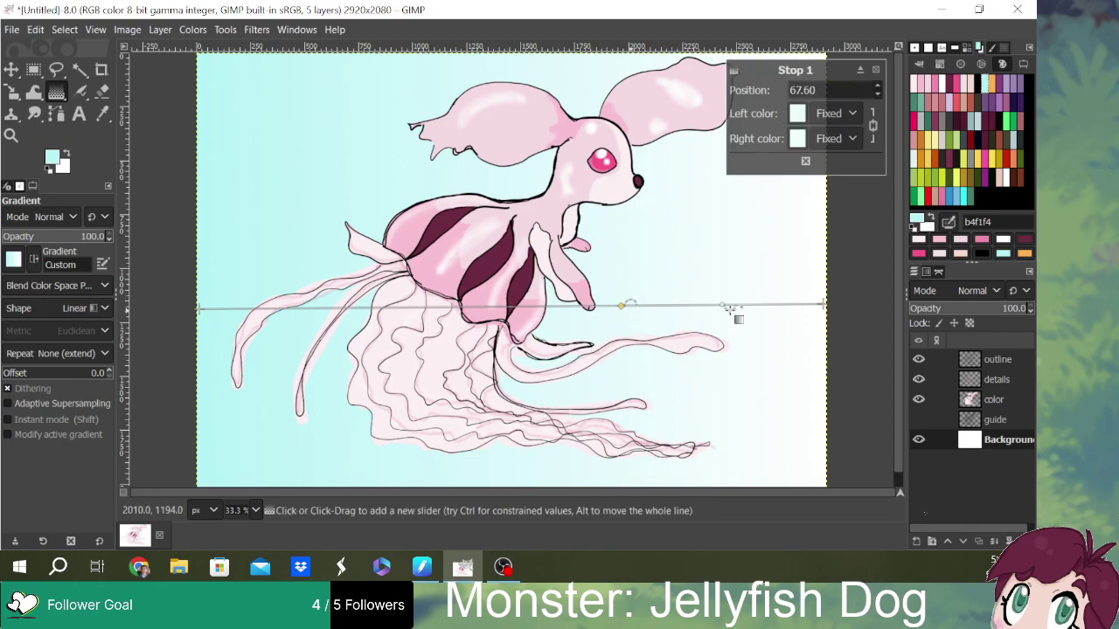
{"action": "left_click_drag", "start_coordinate": [730, 305], "coordinate": [735, 305]}
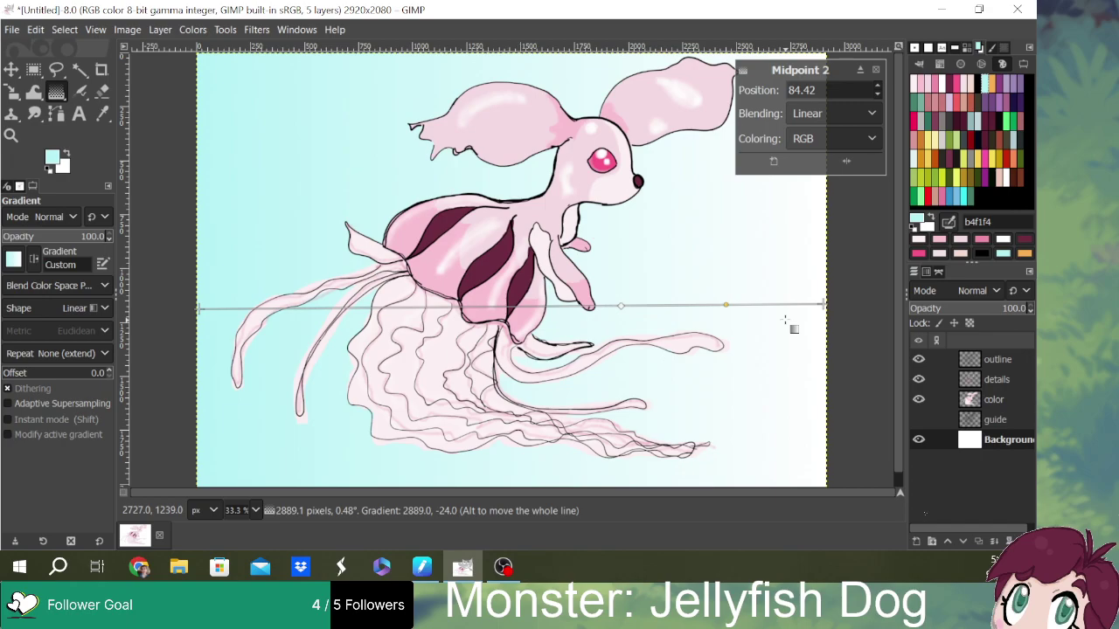
{"action": "left_click", "coordinate": [876, 69]}
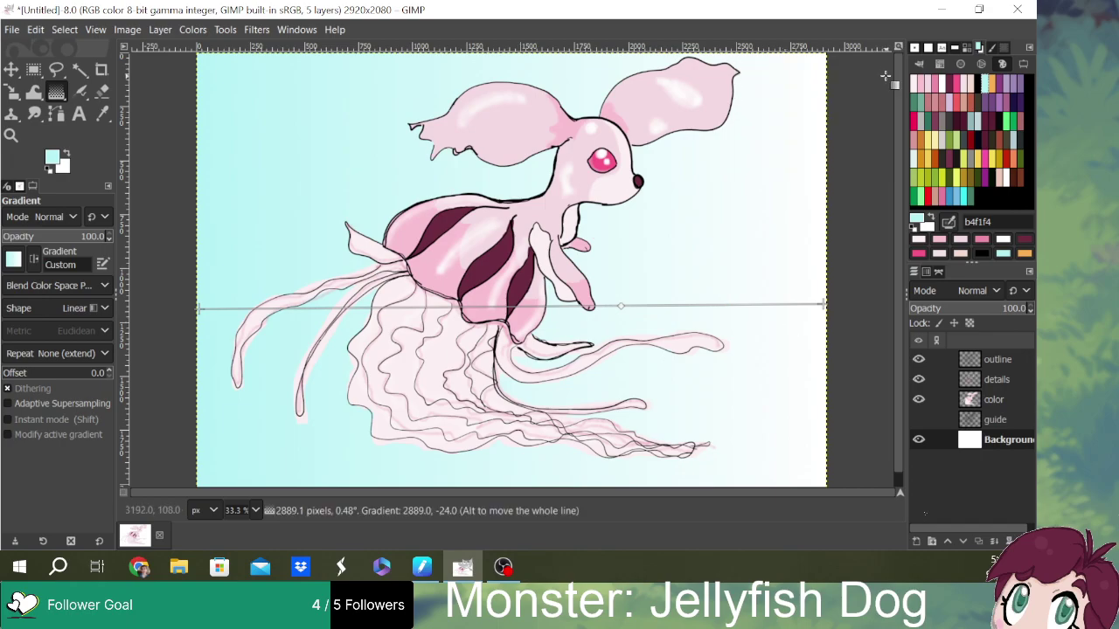
{"action": "left_click", "coordinate": [84, 89]}
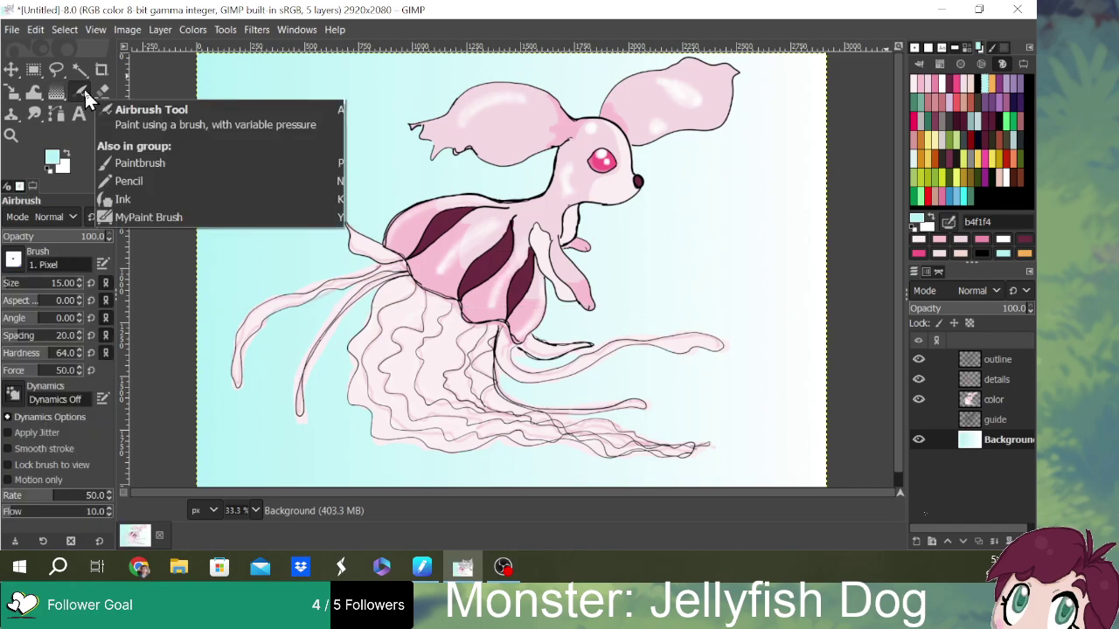
- Set up the Paintbrush with the Chalk 02 brush at size 230 and the orange foreground colour f7b056
{"action": "left_click", "coordinate": [914, 52]}
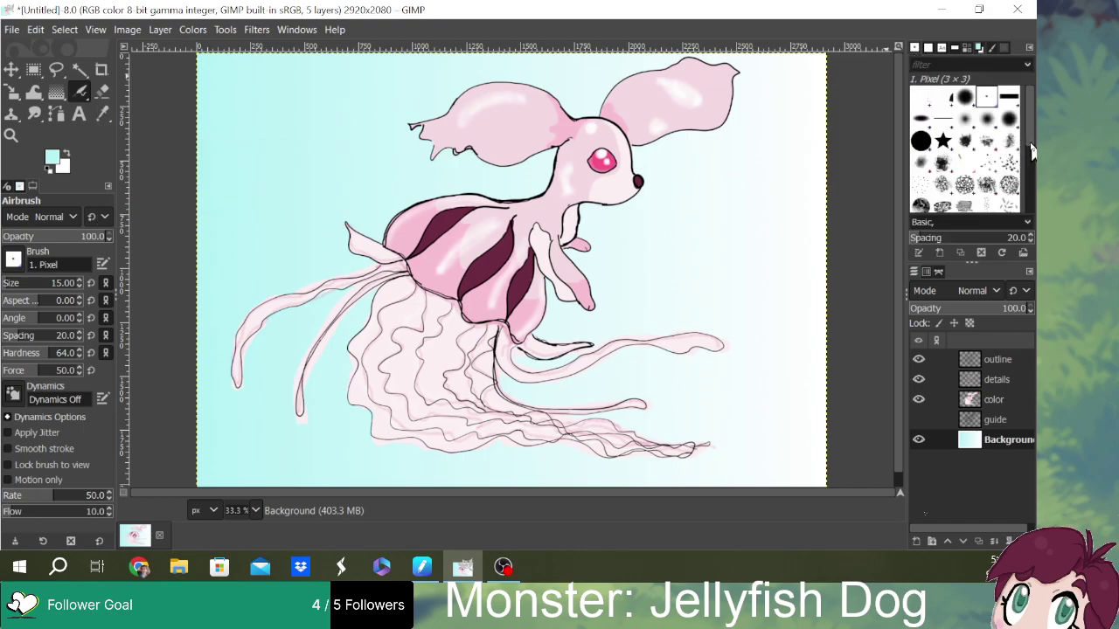
{"action": "left_click", "coordinate": [1015, 193]}
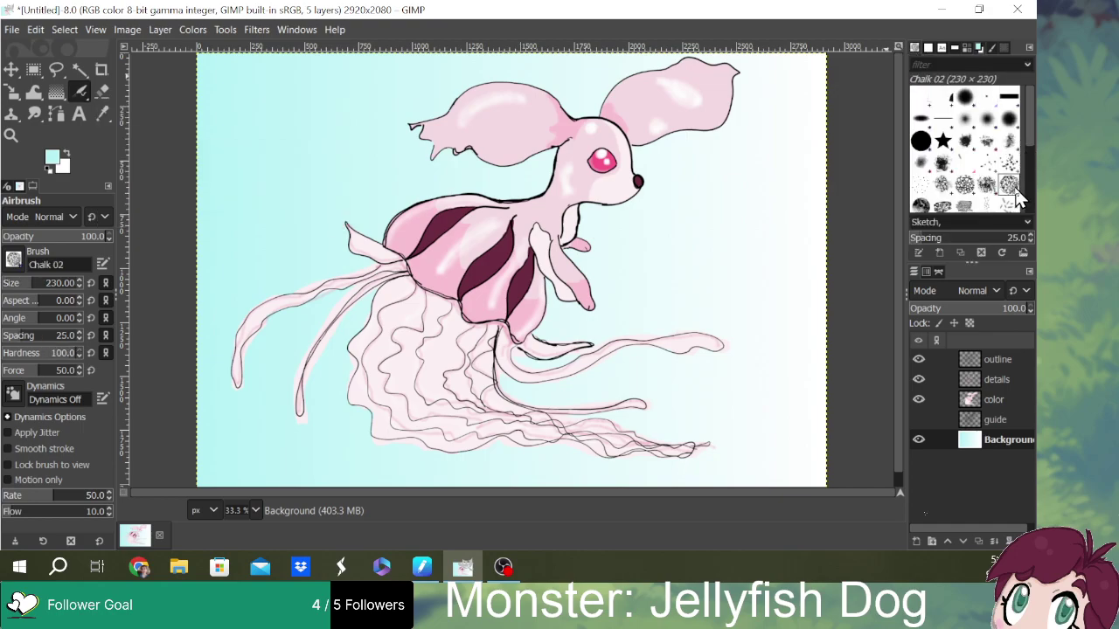
{"action": "left_click", "coordinate": [978, 49]}
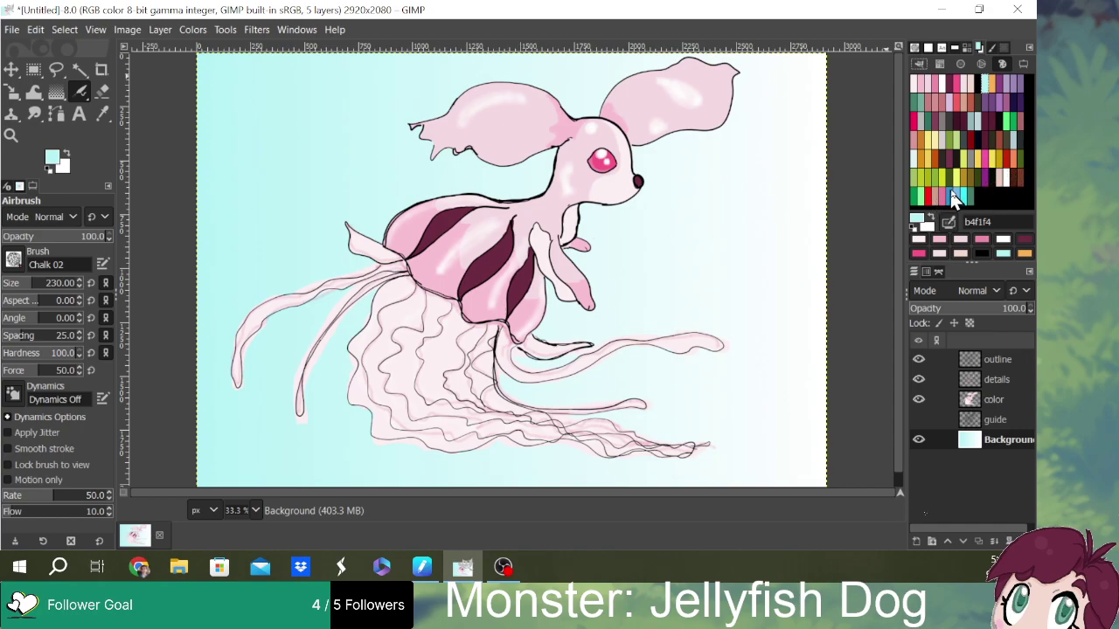
{"action": "left_click", "coordinate": [996, 90]}
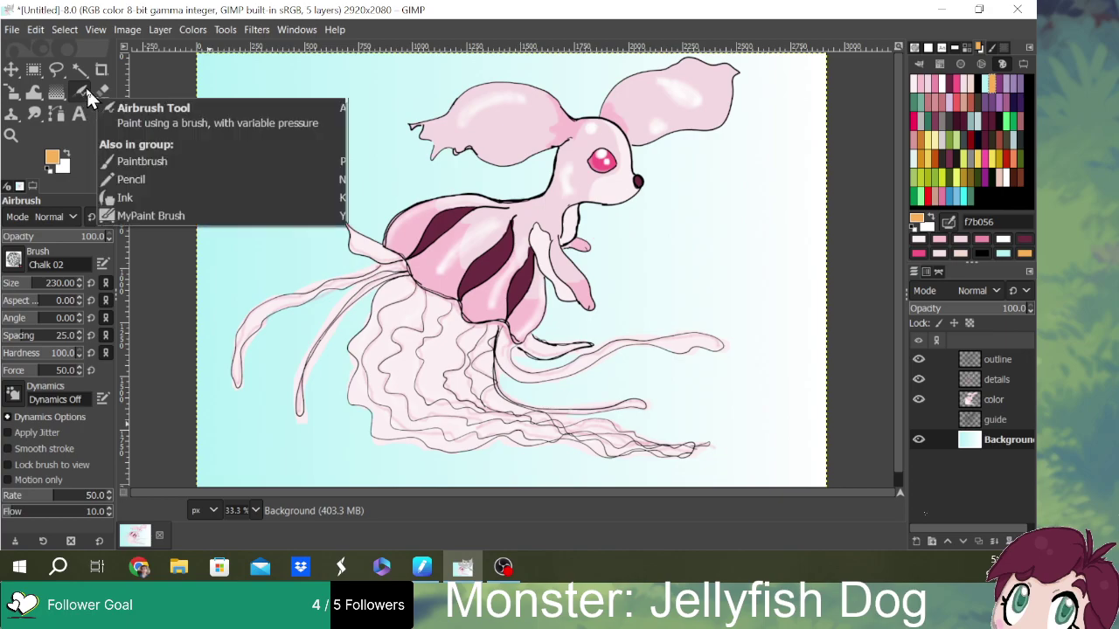
{"action": "key", "text": "p"}
- Try to paint a textured orange sand floor along the lower edge of the Background layer, and undo the strokes
{"action": "mouse_move", "coordinate": [219, 467]}
{"action": "left_mouse_down"}
{"action": "mouse_move", "coordinate": [596, 478]}
{"action": "mouse_move", "coordinate": [806, 472]}
{"action": "left_mouse_up"}
{"action": "mouse_move", "coordinate": [214, 472]}
{"action": "left_mouse_down"}
{"action": "mouse_move", "coordinate": [274, 457]}
{"action": "mouse_move", "coordinate": [819, 460]}
{"action": "left_mouse_up"}
{"action": "mouse_move", "coordinate": [245, 404]}
{"action": "left_mouse_down"}
{"action": "mouse_move", "coordinate": [220, 419]}
{"action": "mouse_move", "coordinate": [272, 454]}
{"action": "mouse_move", "coordinate": [212, 440]}
{"action": "mouse_move", "coordinate": [210, 452]}
{"action": "mouse_move", "coordinate": [221, 467]}
{"action": "mouse_move", "coordinate": [282, 467]}
{"action": "left_mouse_up"}
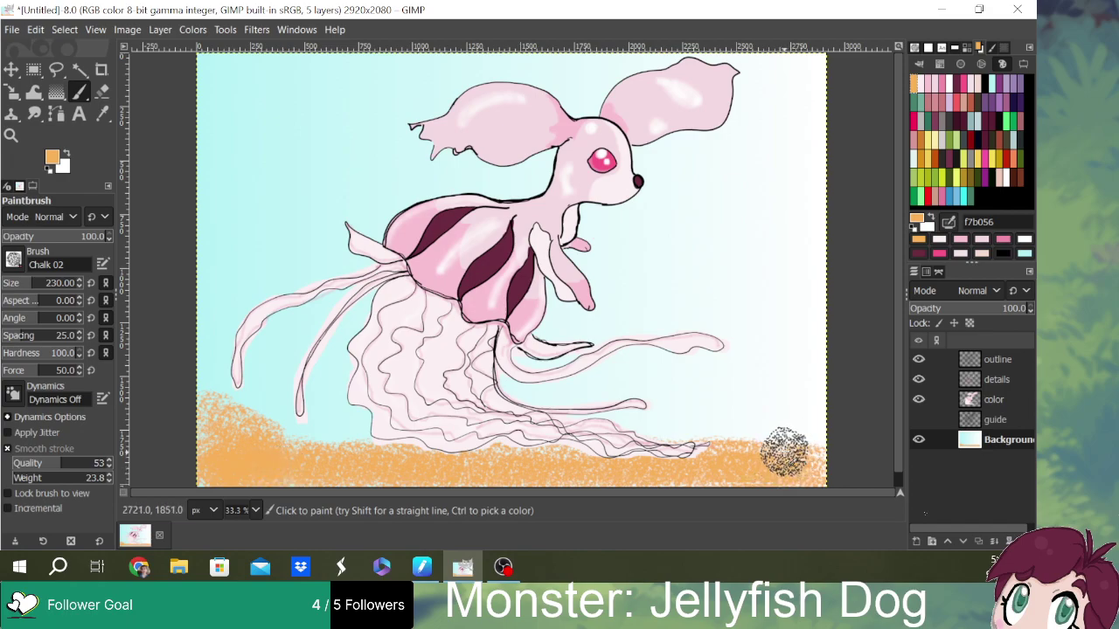
{"action": "key", "text": "ctrl+z"}
{"action": "key", "text": "ctrl+z"}
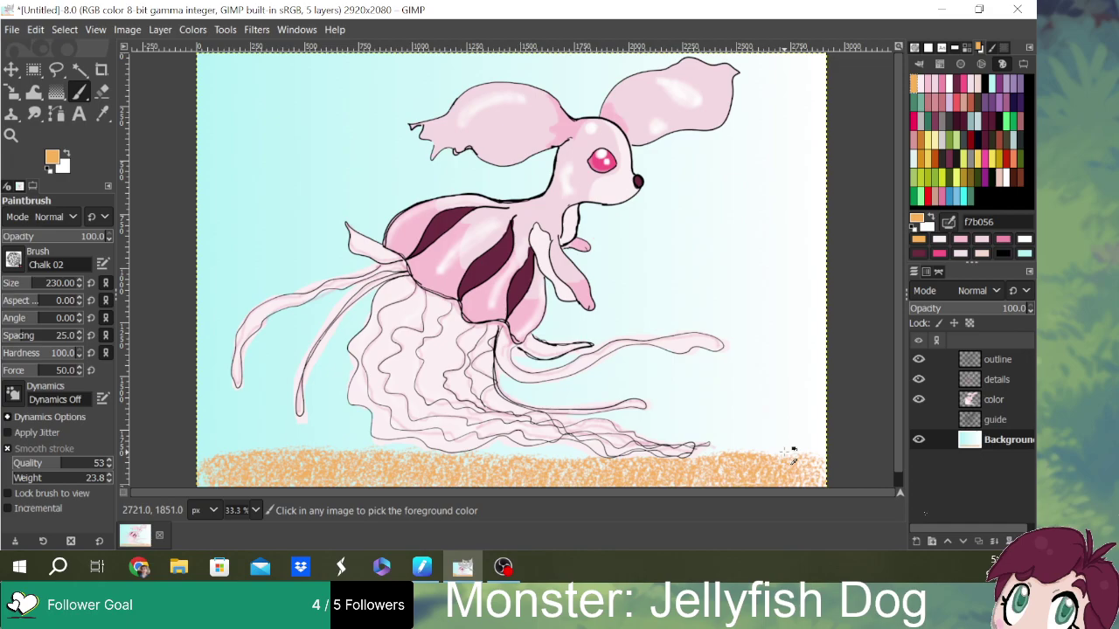
{"action": "key", "text": "ctrl+z"}
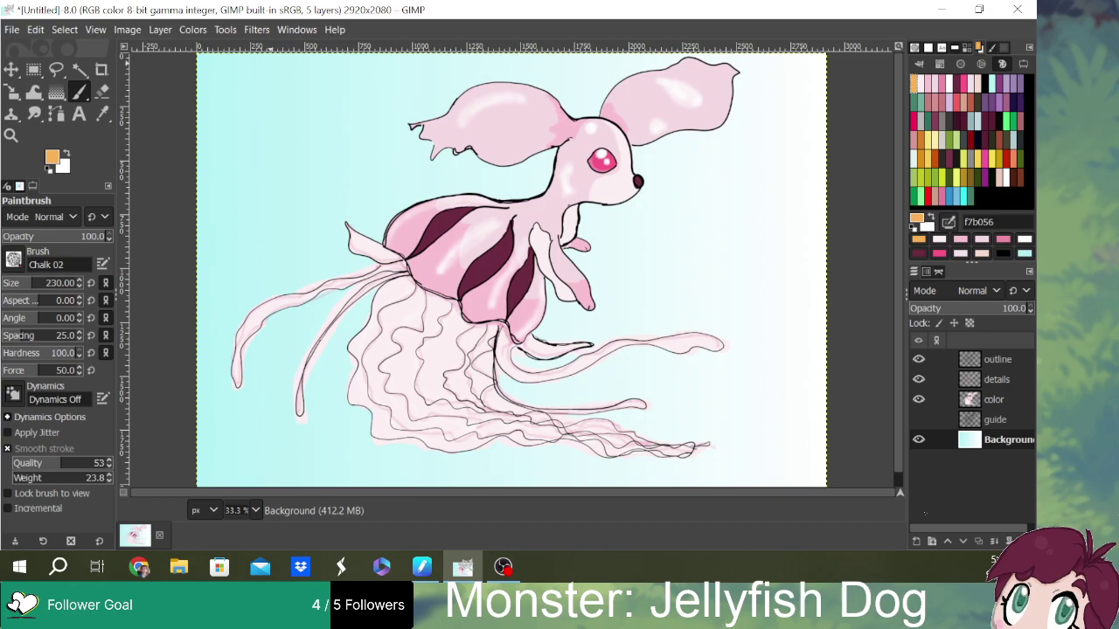
{"action": "left_click", "coordinate": [138, 566]}
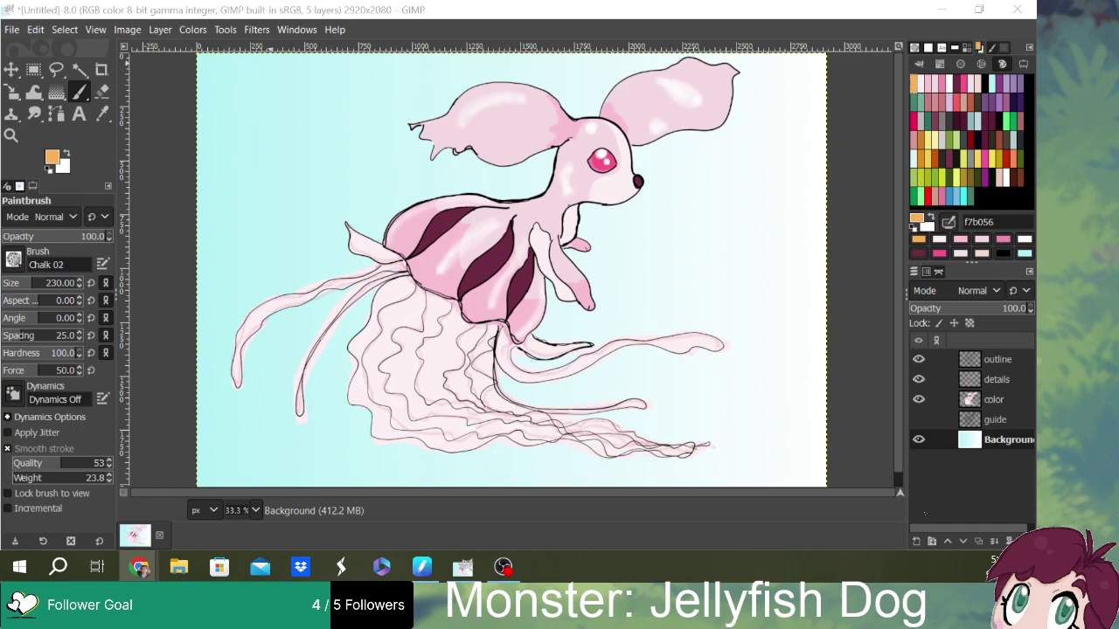
{"action": "key", "text": "alt+Tab"}
{"action": "key", "text": "alt+Tab"}
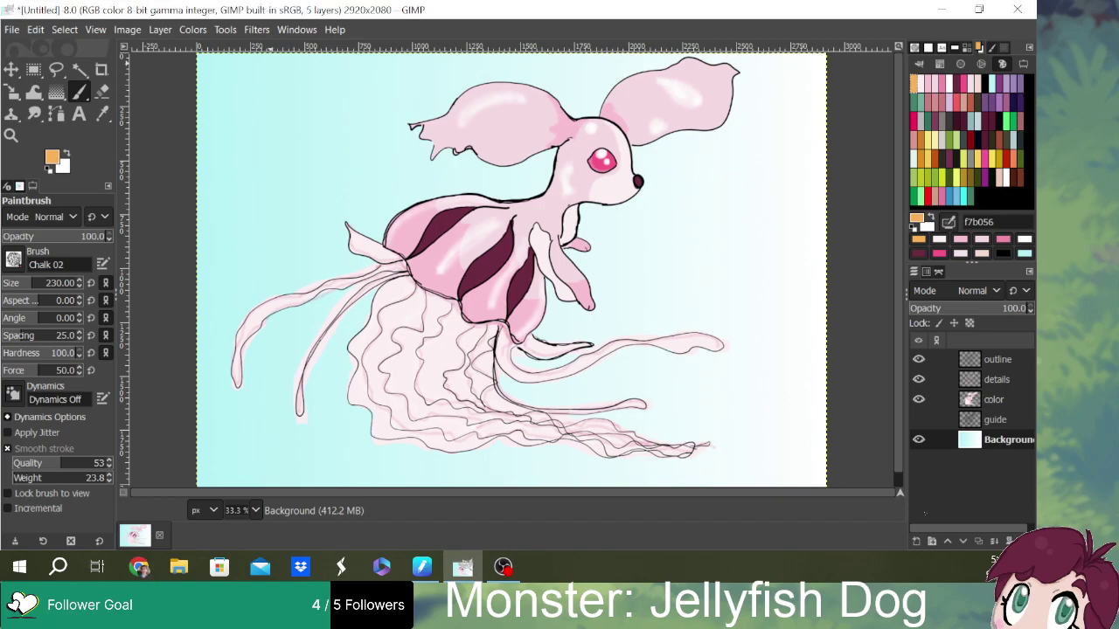
{"action": "key", "text": "BackSpace"}
{"action": "key", "text": "BackSpace"}
{"action": "key", "text": "BackSpace"}
{"action": "key", "text": "BackSpace"}
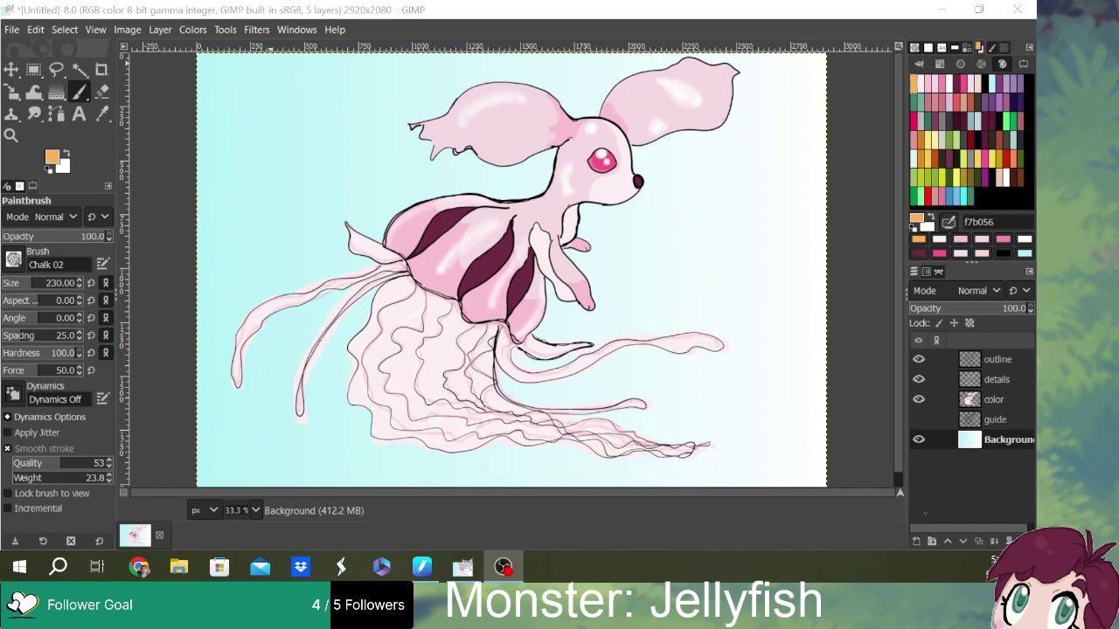
- Replace the monster name in the stream's caption with Peacock Bear
{"action": "key", "text": "BackSpace"}
{"action": "key", "text": "BackSpace"}
{"action": "key", "text": "BackSpace"}
{"action": "key", "text": "BackSpace"}
{"action": "key", "text": "BackSpace"}
{"action": "key", "text": "BackSpace"}
{"action": "key", "text": "BackSpace"}
{"action": "key", "text": "BackSpace"}
{"action": "key", "text": "BackSpace"}
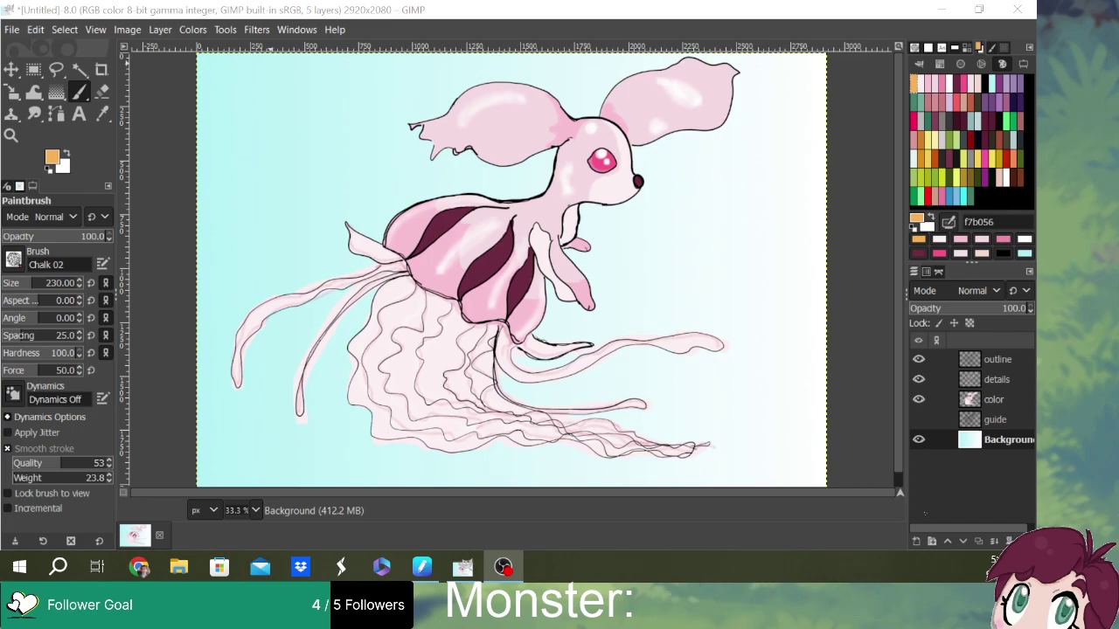
{"action": "type", "text": "Pe"}
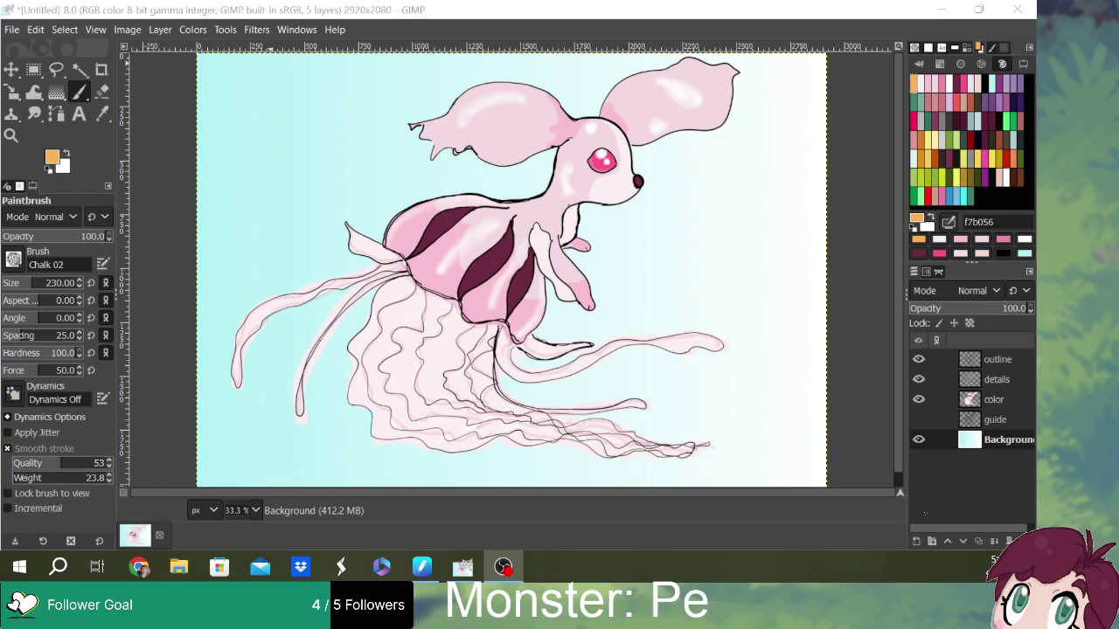
{"action": "type", "text": "acock"}
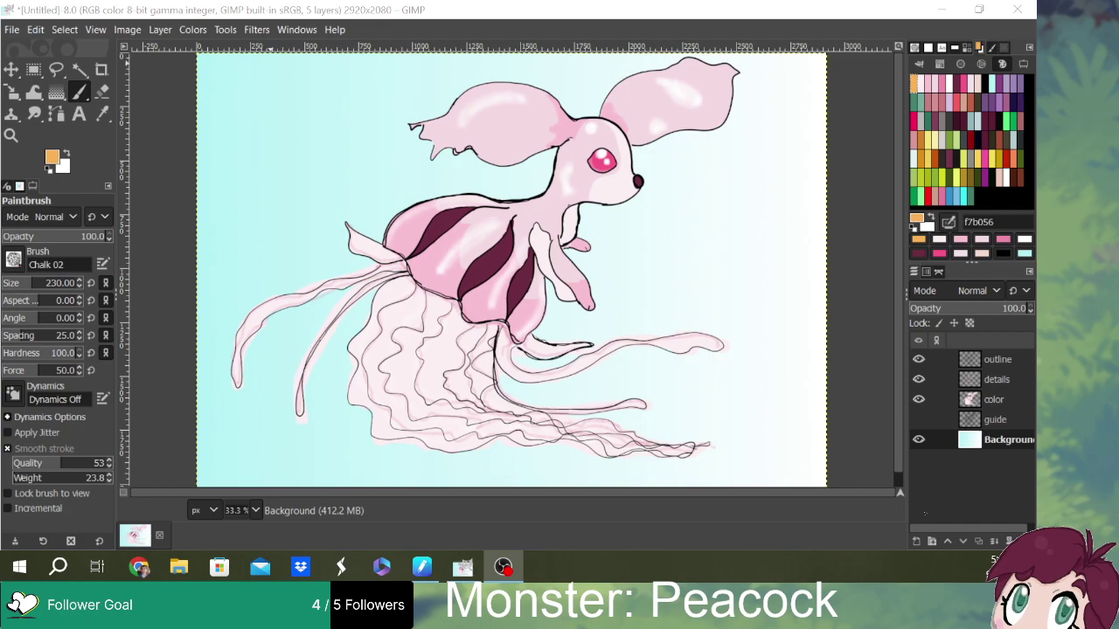
{"action": "type", "text": " Bear"}
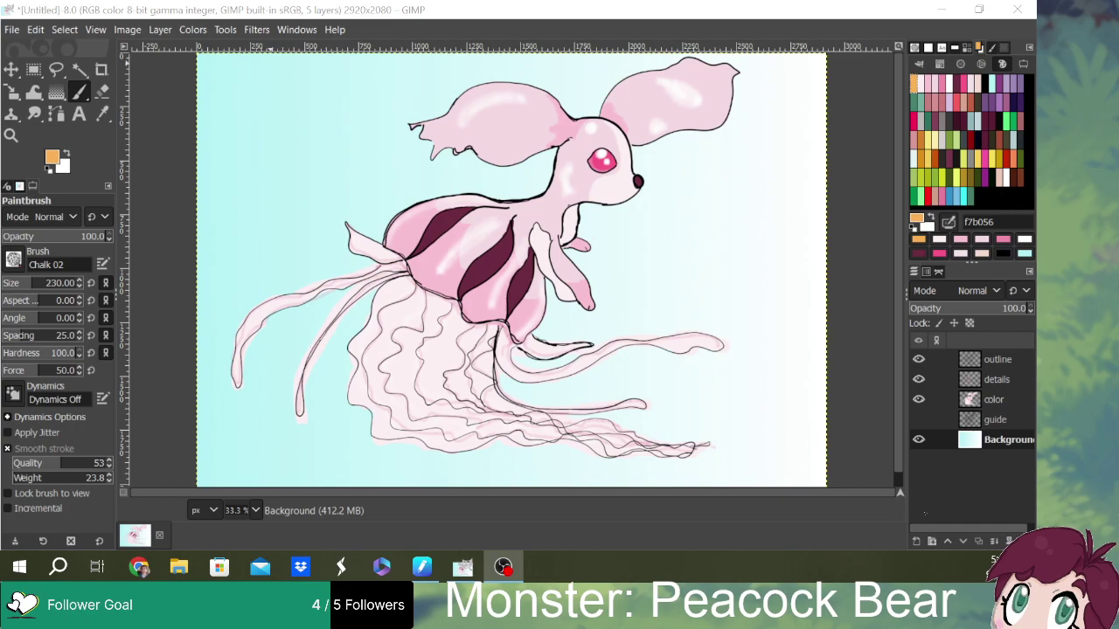
- Create a new blank image of 2920 × 2080 px
{"action": "left_click", "coordinate": [13, 29]}
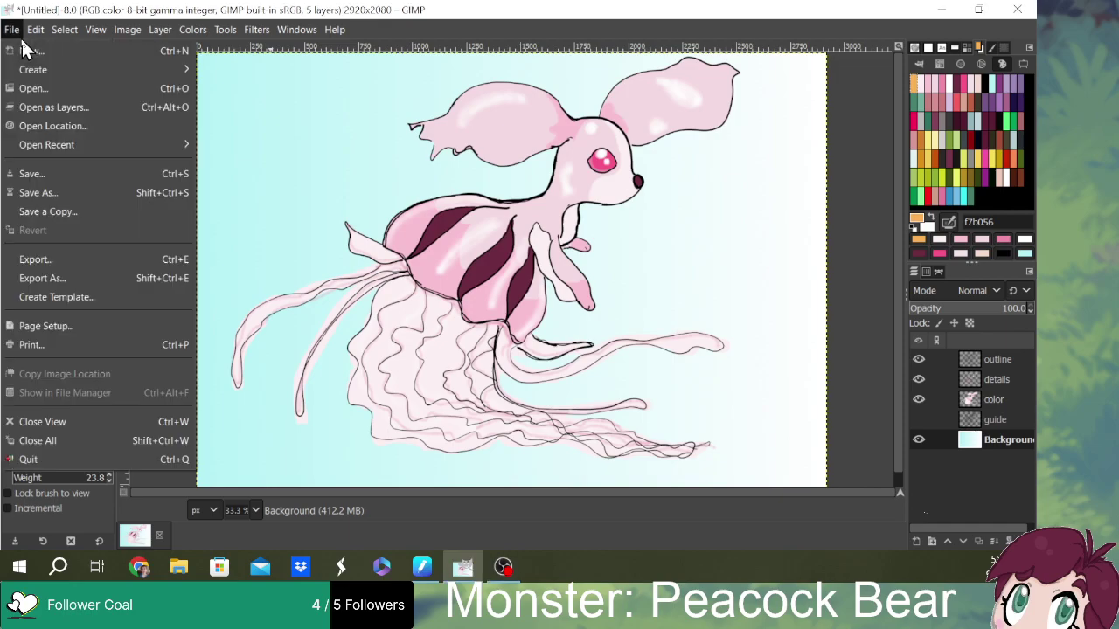
{"action": "left_click", "coordinate": [68, 52]}
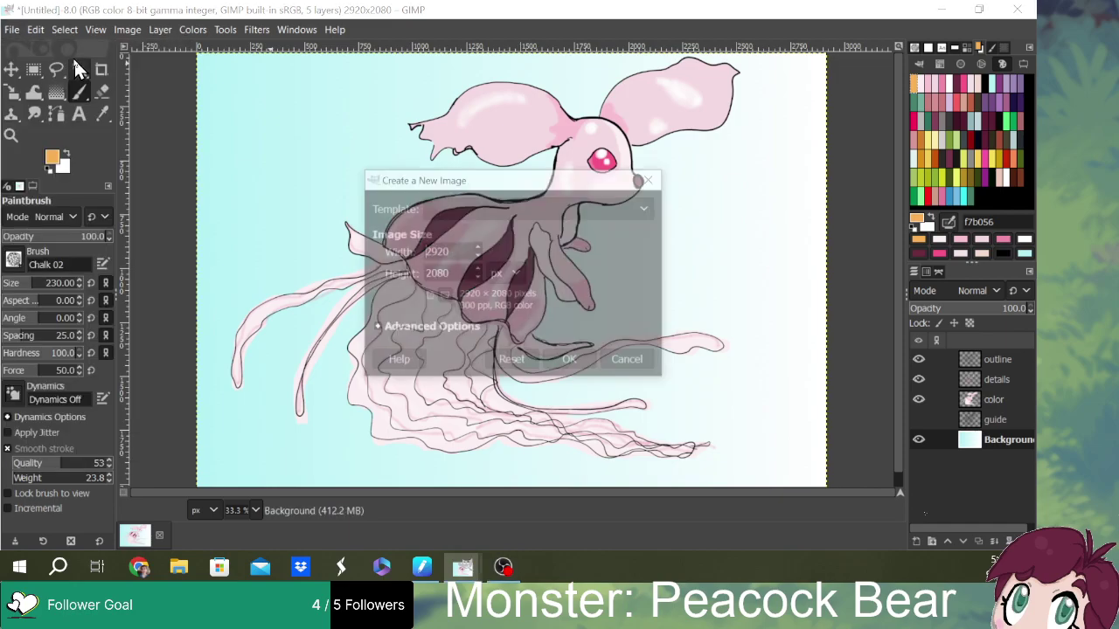
{"action": "left_click", "coordinate": [579, 365]}
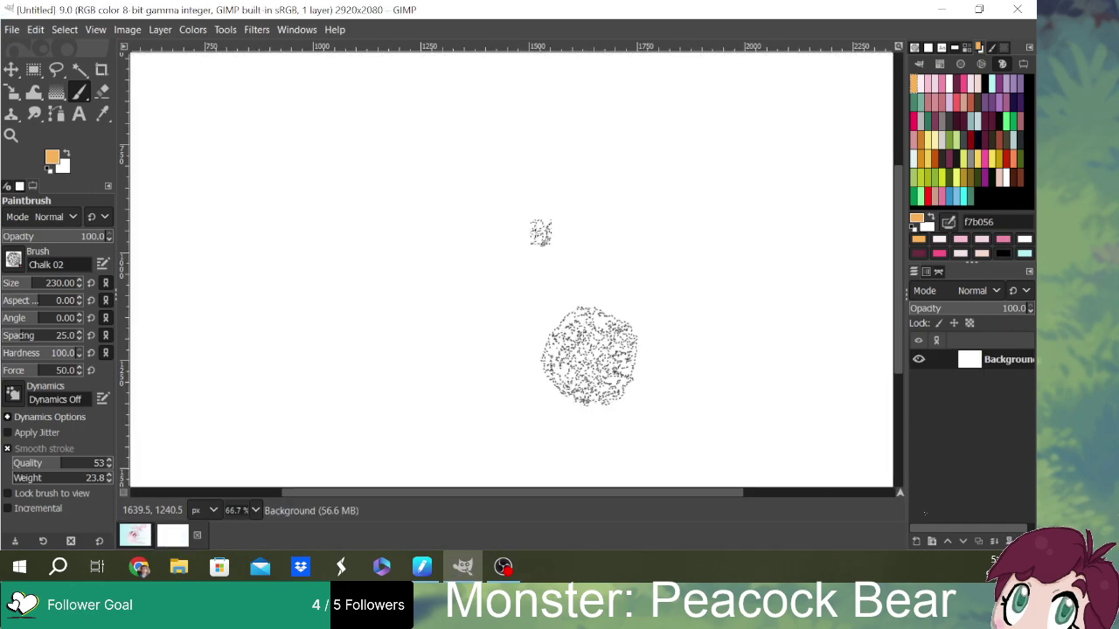
{"action": "scroll", "coordinate": [549, 239], "scroll_direction": "down", "scroll_amount": 2}
{"action": "scroll", "coordinate": [551, 240], "scroll_direction": "down", "scroll_amount": 1}
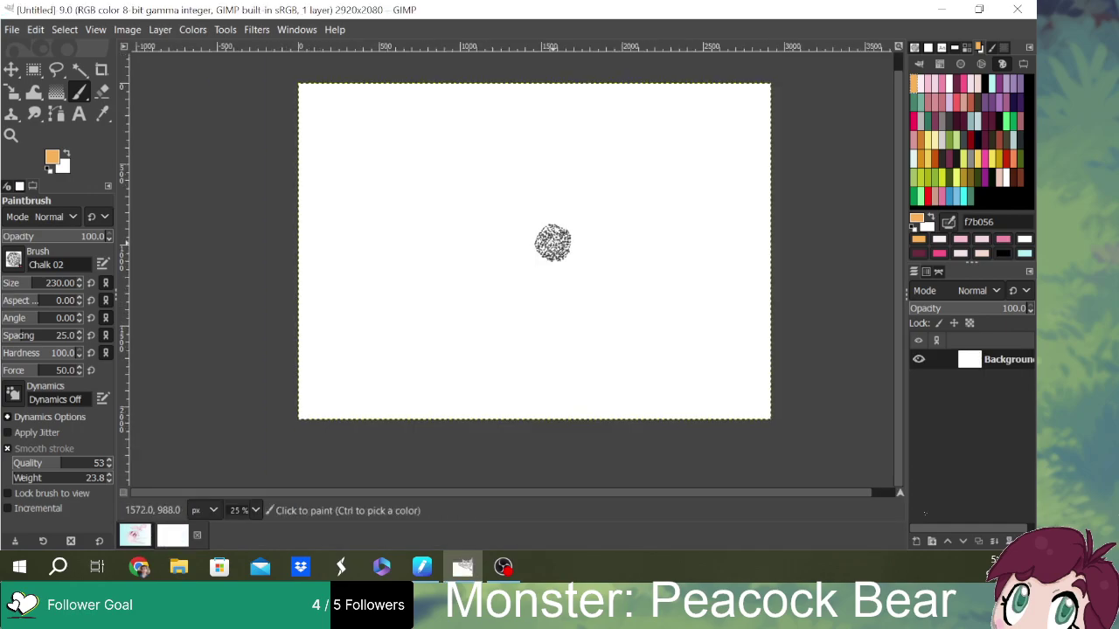
- Choose the 1. Pixel brush and set the foreground colour to black 000000
{"action": "left_click", "coordinate": [919, 64]}
{"action": "left_click", "coordinate": [986, 97]}
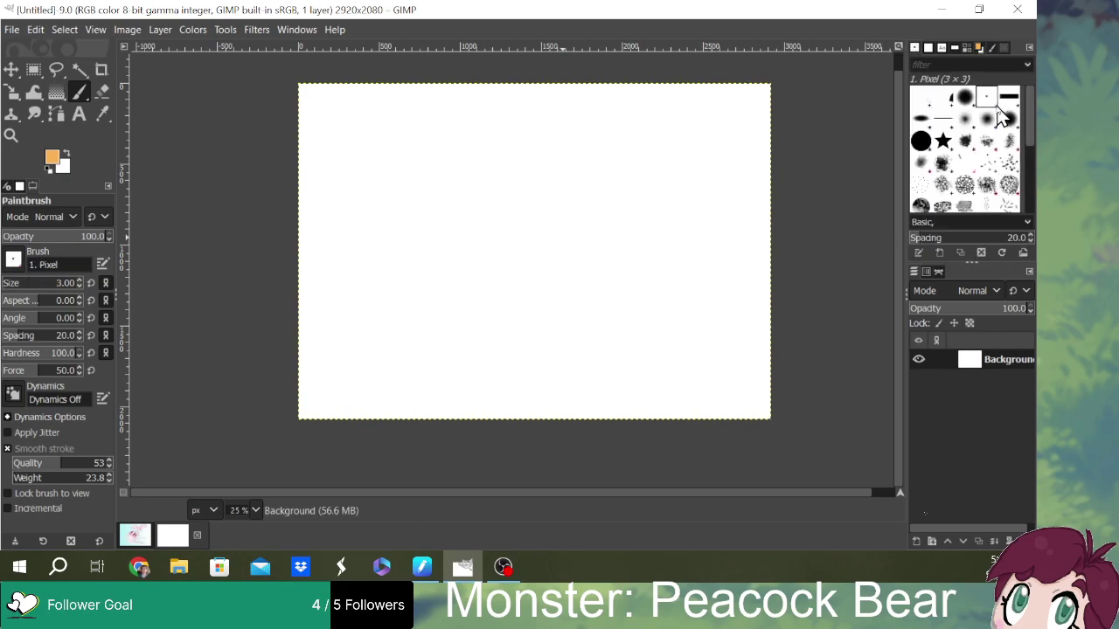
{"action": "left_click", "coordinate": [979, 48]}
{"action": "left_click", "coordinate": [986, 88]}
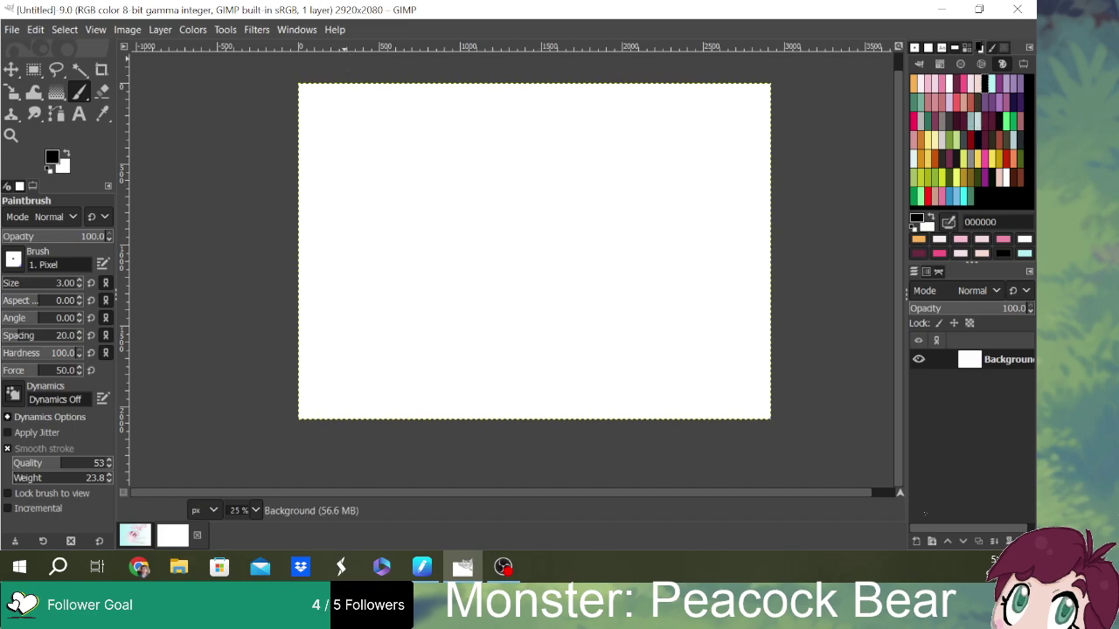
{"action": "key", "text": "alt+Tab"}
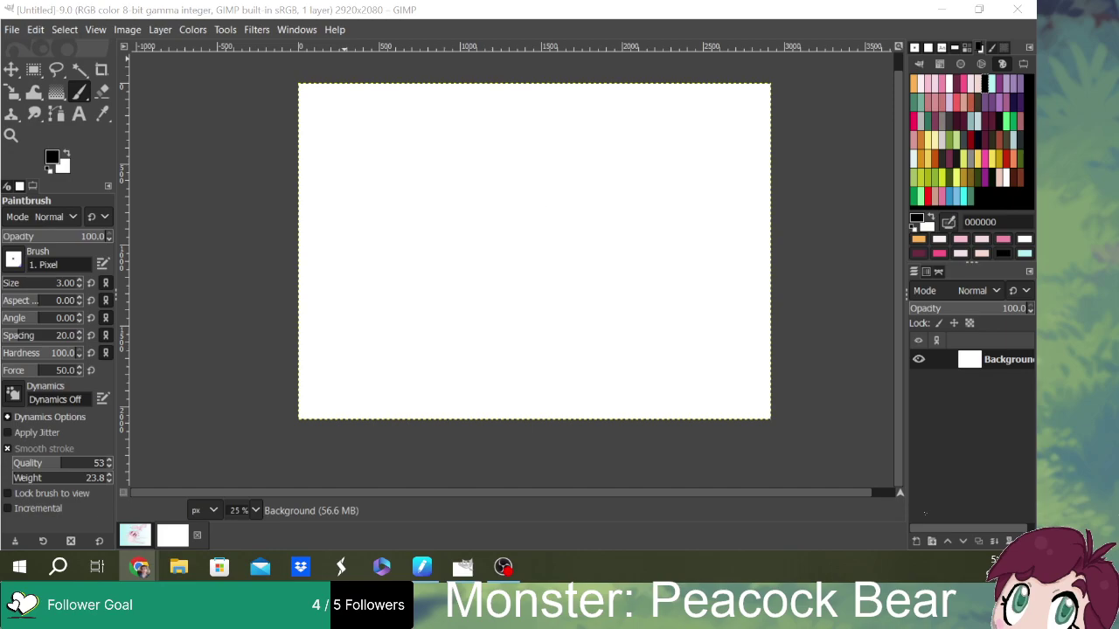
- Add a transparent 2920 × 2080 px layer named guide above the Background layer
{"action": "left_click", "coordinate": [923, 539]}
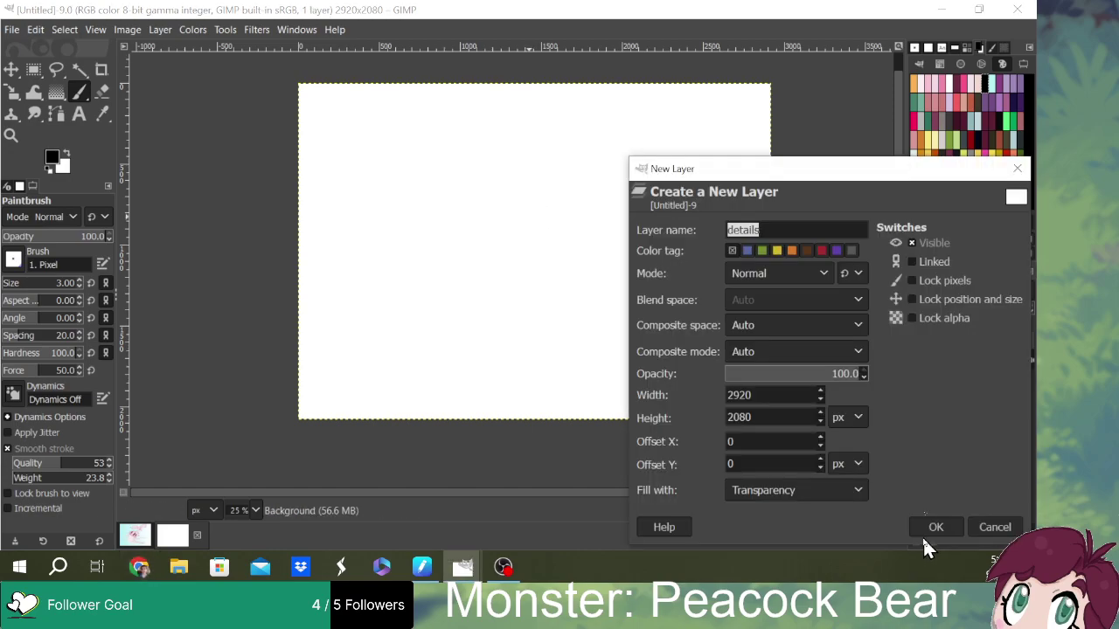
{"action": "key", "text": "BackSpace"}
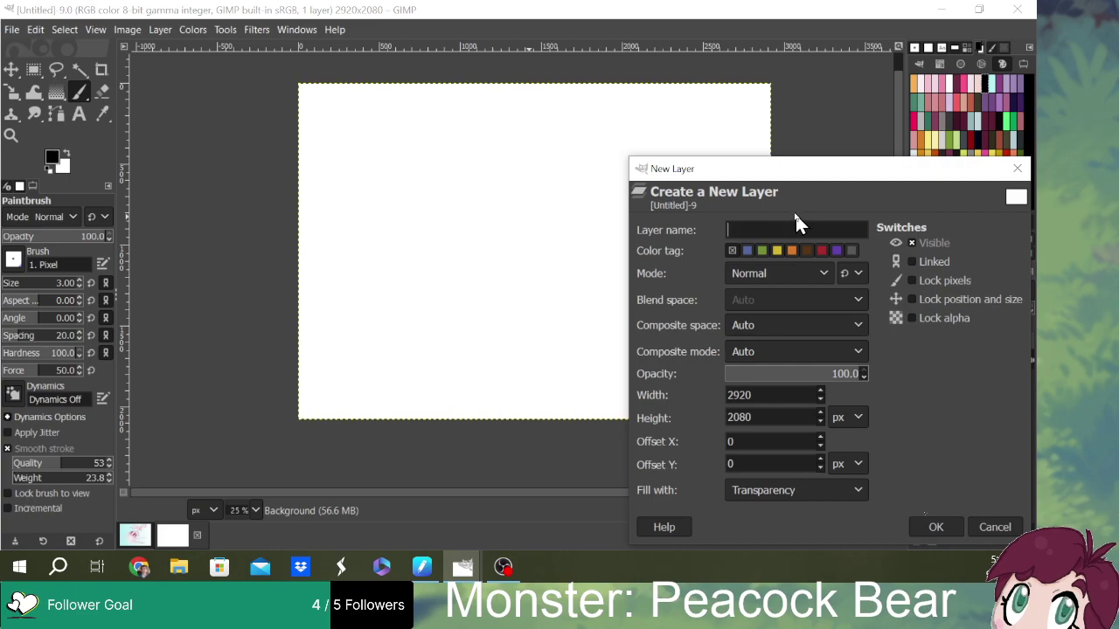
{"action": "type", "text": "guide"}
{"action": "left_click", "coordinate": [932, 524]}
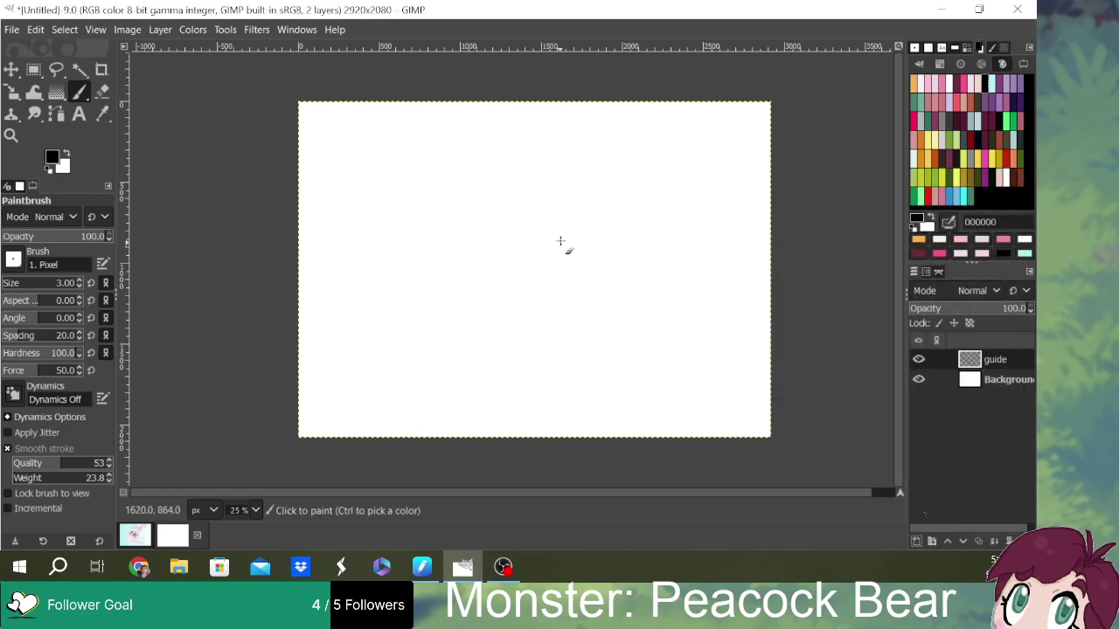
- Sketch the bear's round head, about 430 px wide, with a small muzzle below it, using the Ink tool on the guide layer
{"action": "scroll", "coordinate": [562, 247], "scroll_direction": "up", "scroll_amount": 1}
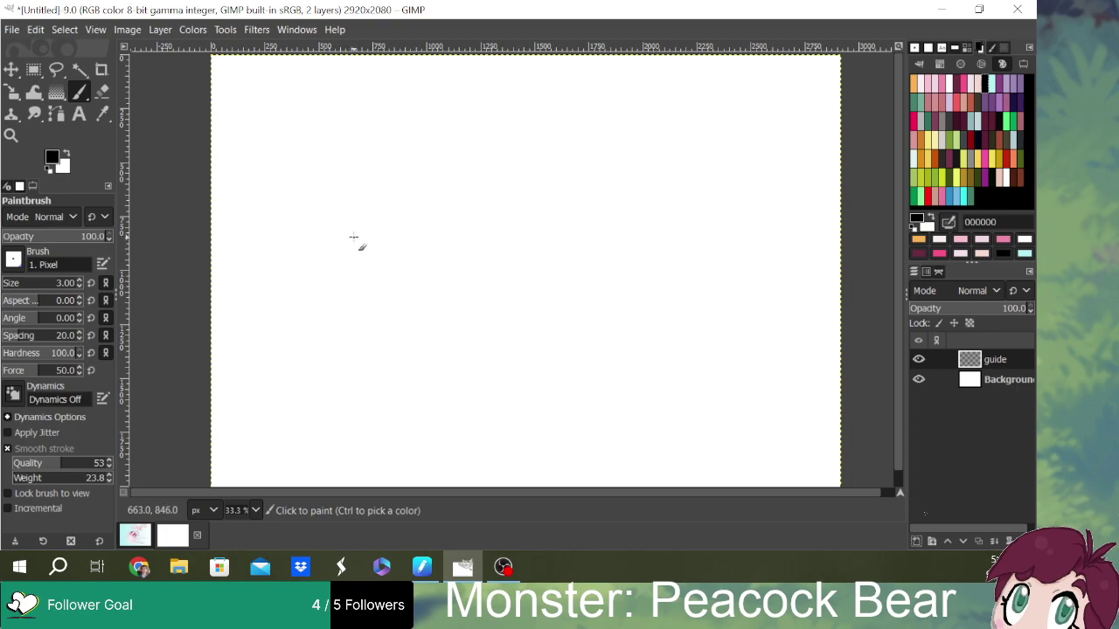
{"action": "key", "text": "k"}
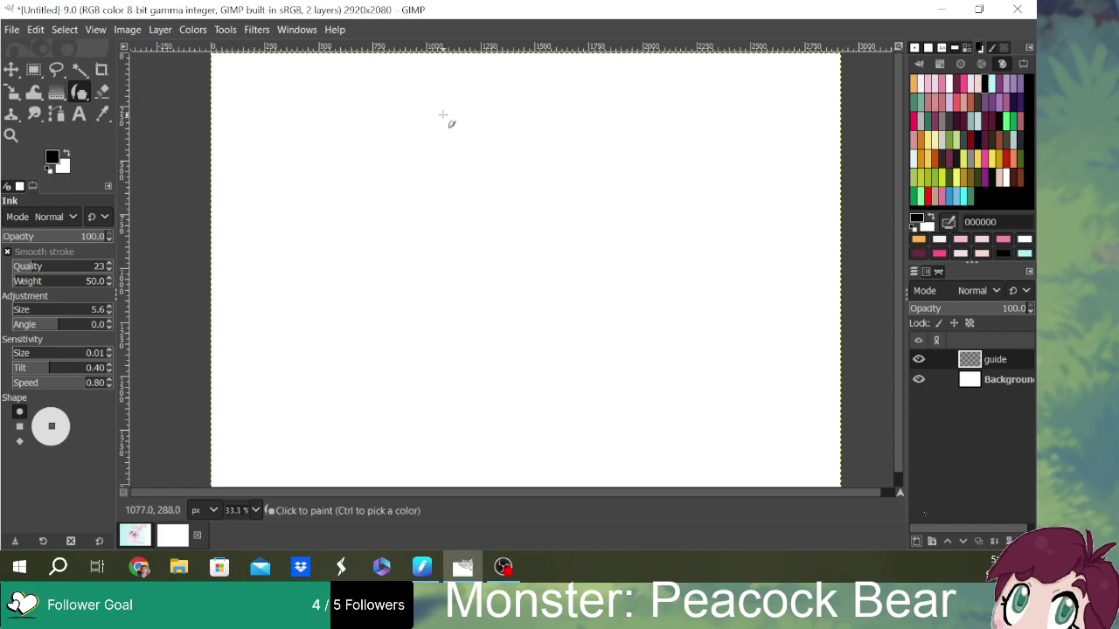
{"action": "mouse_move", "coordinate": [432, 114]}
{"action": "left_mouse_down"}
{"action": "mouse_move", "coordinate": [398, 132]}
{"action": "mouse_move", "coordinate": [399, 175]}
{"action": "mouse_move", "coordinate": [446, 201]}
{"action": "mouse_move", "coordinate": [475, 179]}
{"action": "mouse_move", "coordinate": [490, 148]}
{"action": "mouse_move", "coordinate": [461, 116]}
{"action": "mouse_move", "coordinate": [418, 112]}
{"action": "mouse_move", "coordinate": [402, 138]}
{"action": "left_mouse_up"}
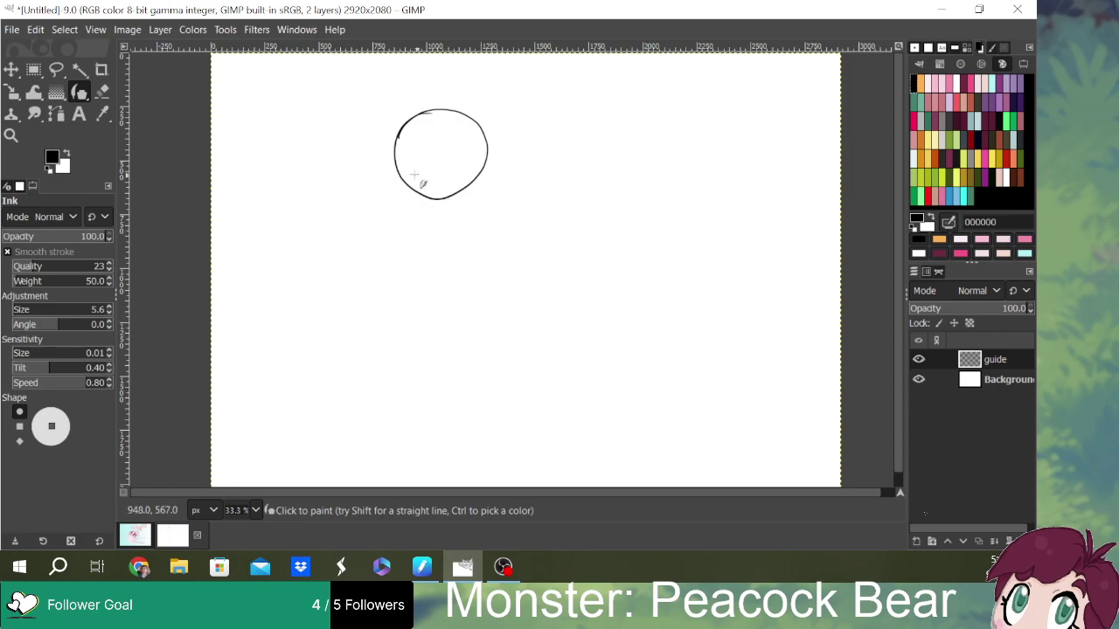
{"action": "mouse_move", "coordinate": [408, 176]}
{"action": "left_mouse_down"}
{"action": "mouse_move", "coordinate": [409, 219]}
{"action": "mouse_move", "coordinate": [423, 225]}
{"action": "mouse_move", "coordinate": [461, 198]}
{"action": "mouse_move", "coordinate": [415, 188]}
{"action": "mouse_move", "coordinate": [411, 203]}
{"action": "mouse_move", "coordinate": [435, 218]}
{"action": "mouse_move", "coordinate": [484, 168]}
{"action": "left_mouse_up"}
{"action": "key", "text": "ctrl+z"}
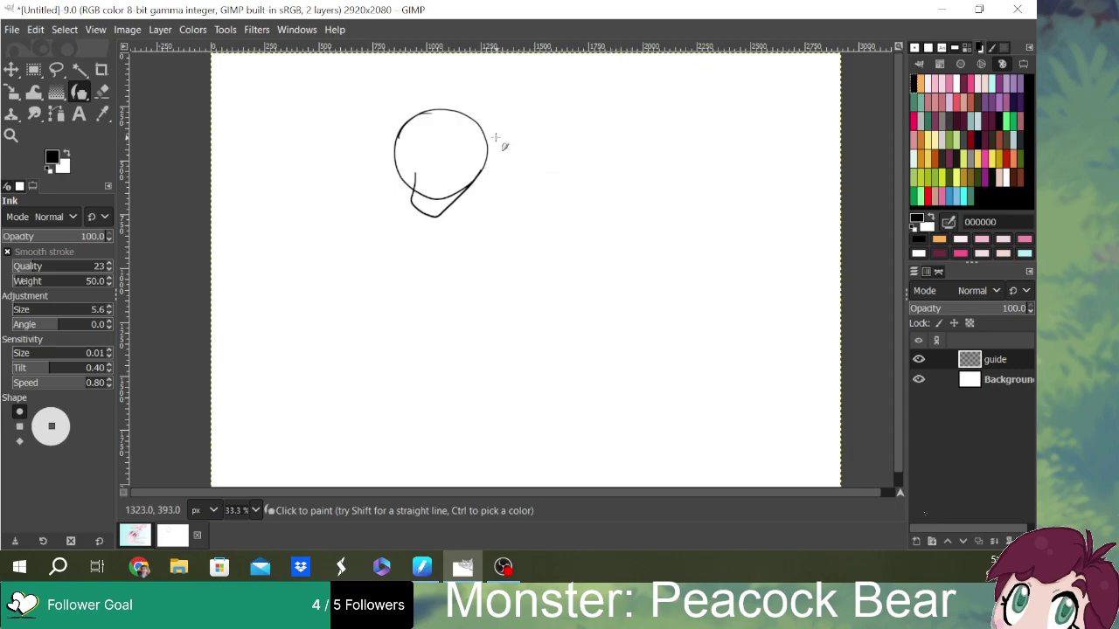
- Sketch the upper back and chest lines running down from the head, and add two rounded ears on top of it
{"action": "mouse_move", "coordinate": [483, 127]}
{"action": "left_mouse_down"}
{"action": "mouse_move", "coordinate": [527, 164]}
{"action": "mouse_move", "coordinate": [557, 215]}
{"action": "left_mouse_up"}
{"action": "left_click_drag", "start_coordinate": [466, 200], "coordinate": [451, 299]}
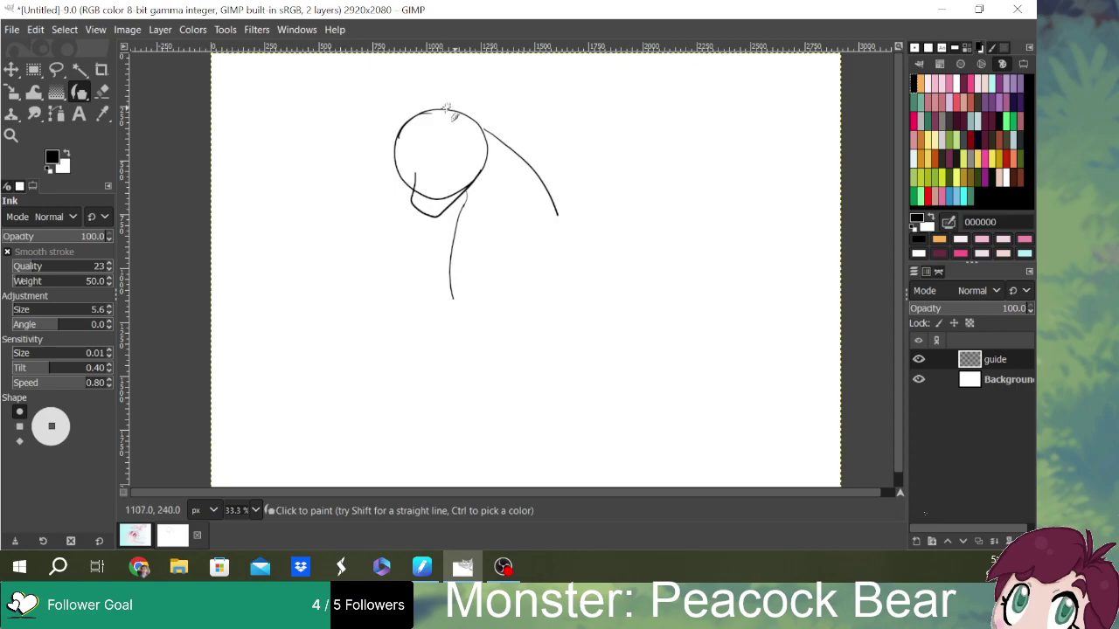
{"action": "mouse_move", "coordinate": [442, 111]}
{"action": "left_mouse_down"}
{"action": "mouse_move", "coordinate": [477, 98]}
{"action": "mouse_move", "coordinate": [482, 122]}
{"action": "left_mouse_up"}
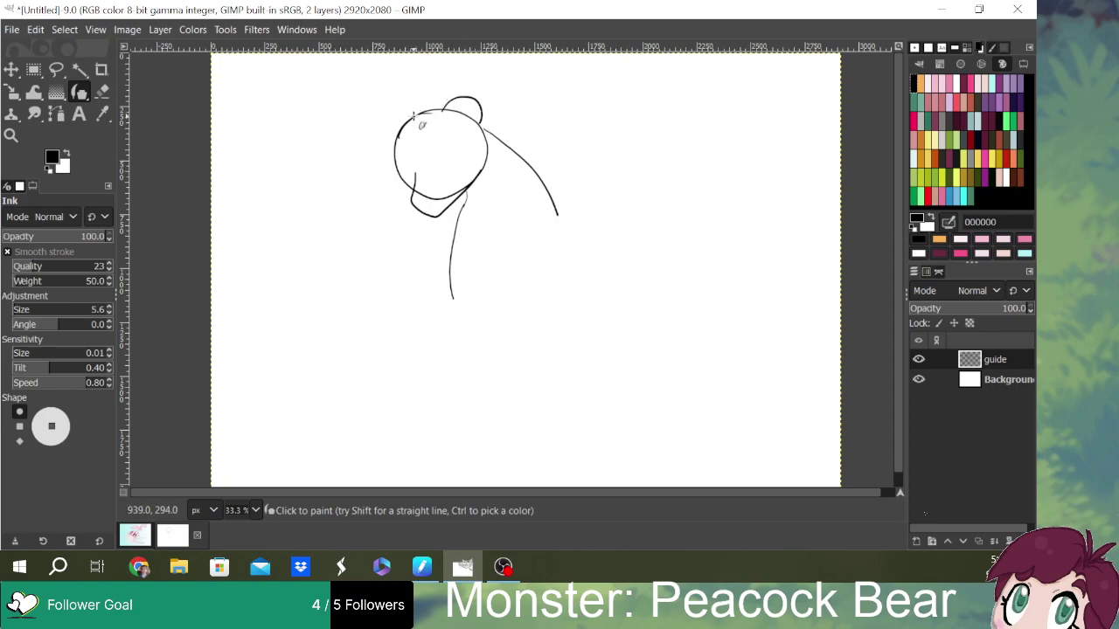
{"action": "mouse_move", "coordinate": [409, 112]}
{"action": "left_mouse_down"}
{"action": "mouse_move", "coordinate": [391, 118]}
{"action": "mouse_move", "coordinate": [391, 155]}
{"action": "left_mouse_up"}
{"action": "scroll", "coordinate": [900, 323], "scroll_direction": "down", "scroll_amount": 1}
{"action": "scroll", "coordinate": [900, 327], "scroll_direction": "up", "scroll_amount": 1}
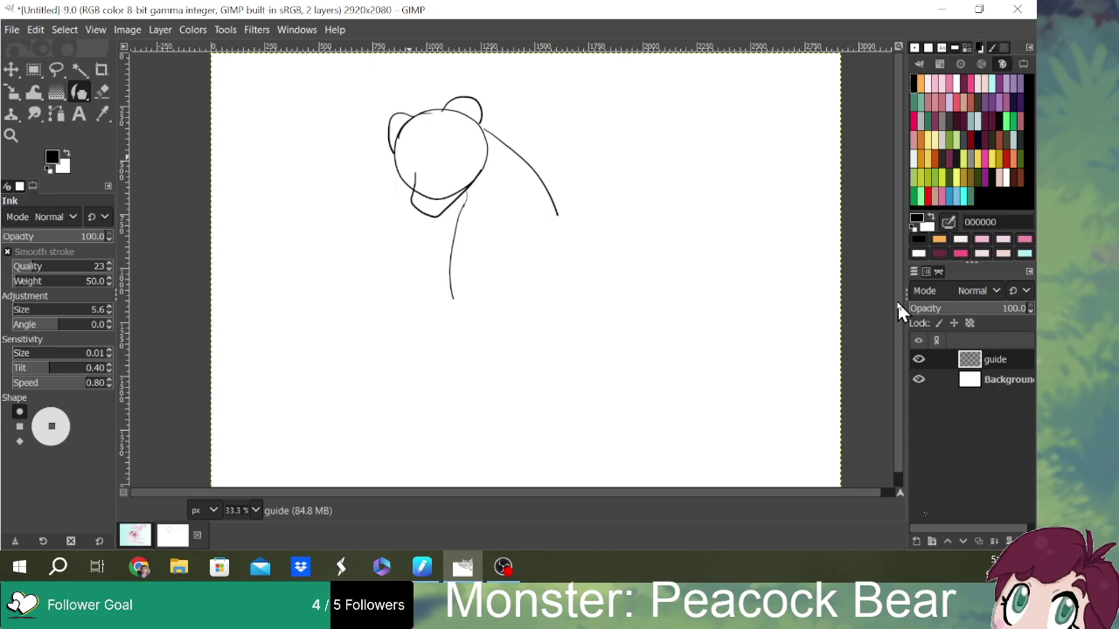
- Extend the back line down to the rump and join it to the chest with a broad rounded belly curve
{"action": "left_click_drag", "start_coordinate": [558, 217], "coordinate": [624, 309]}
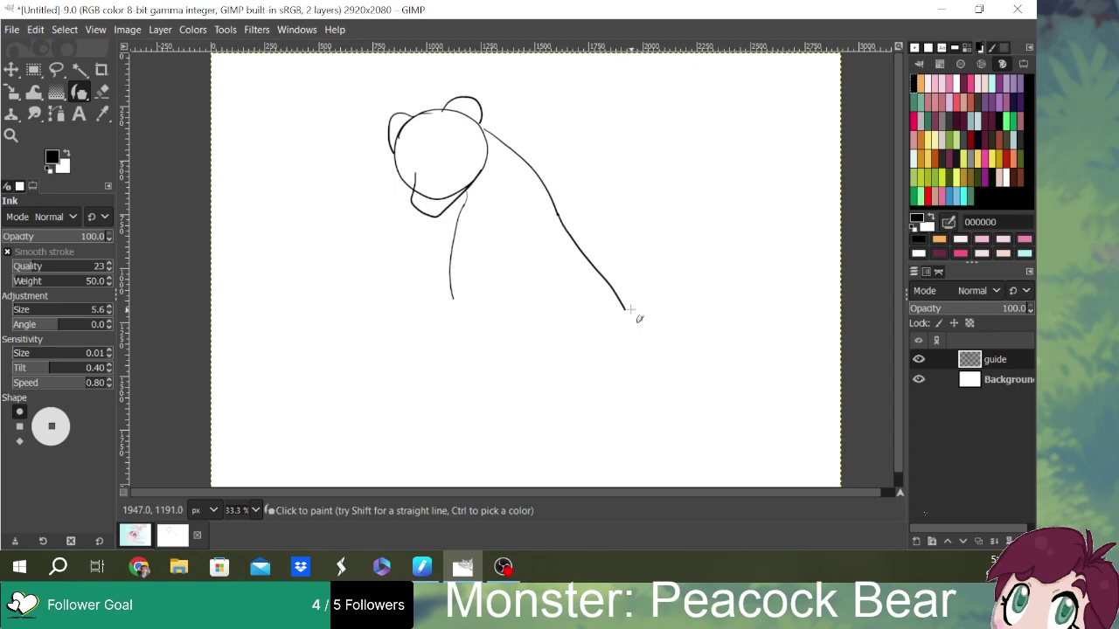
{"action": "mouse_move", "coordinate": [449, 304]}
{"action": "left_mouse_down"}
{"action": "mouse_move", "coordinate": [496, 367]}
{"action": "mouse_move", "coordinate": [545, 386]}
{"action": "mouse_move", "coordinate": [594, 368]}
{"action": "mouse_move", "coordinate": [626, 303]}
{"action": "left_mouse_up"}
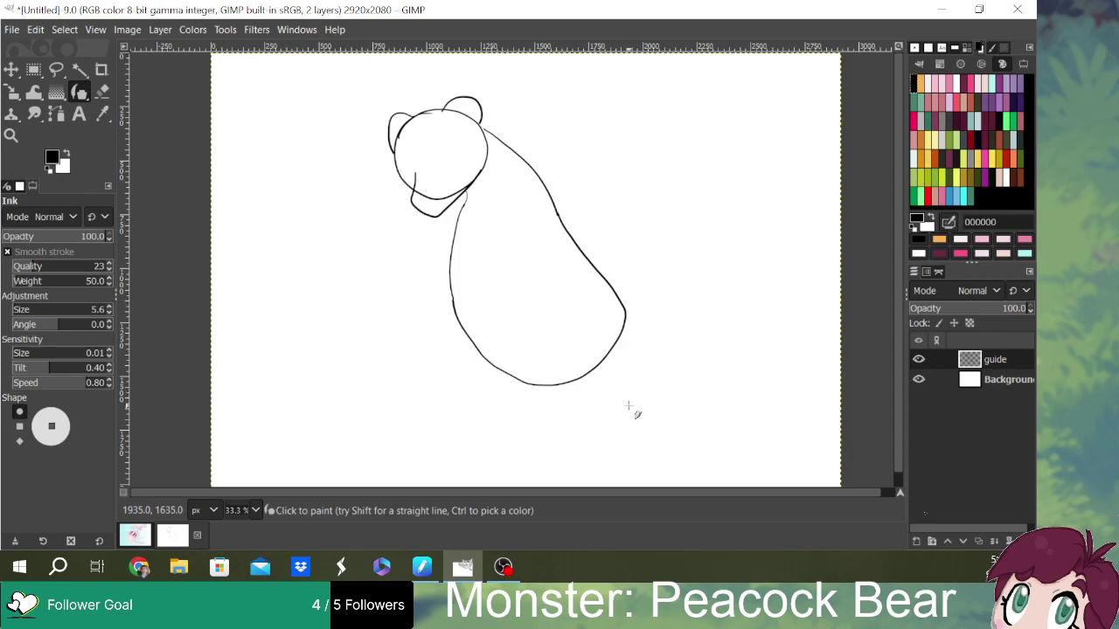
{"action": "scroll", "coordinate": [901, 311], "scroll_direction": "down", "scroll_amount": 1}
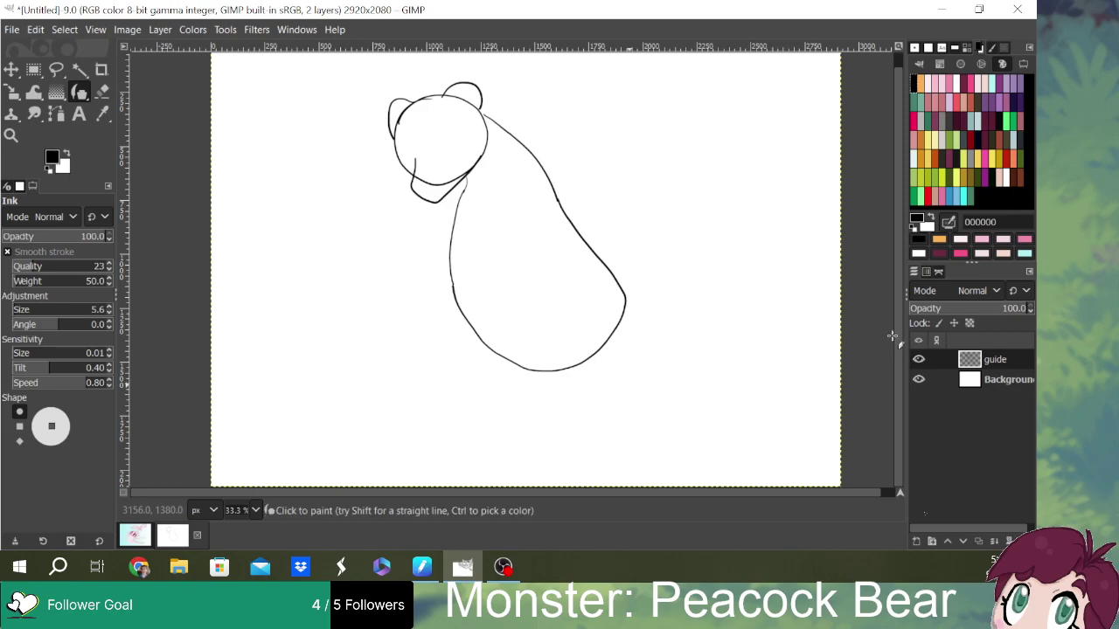
- Sketch the near leg's thigh and narrower lower leg over the rump at the lower right of the body
{"action": "left_click_drag", "start_coordinate": [564, 305], "coordinate": [572, 368]}
{"action": "left_click_drag", "start_coordinate": [626, 299], "coordinate": [616, 362]}
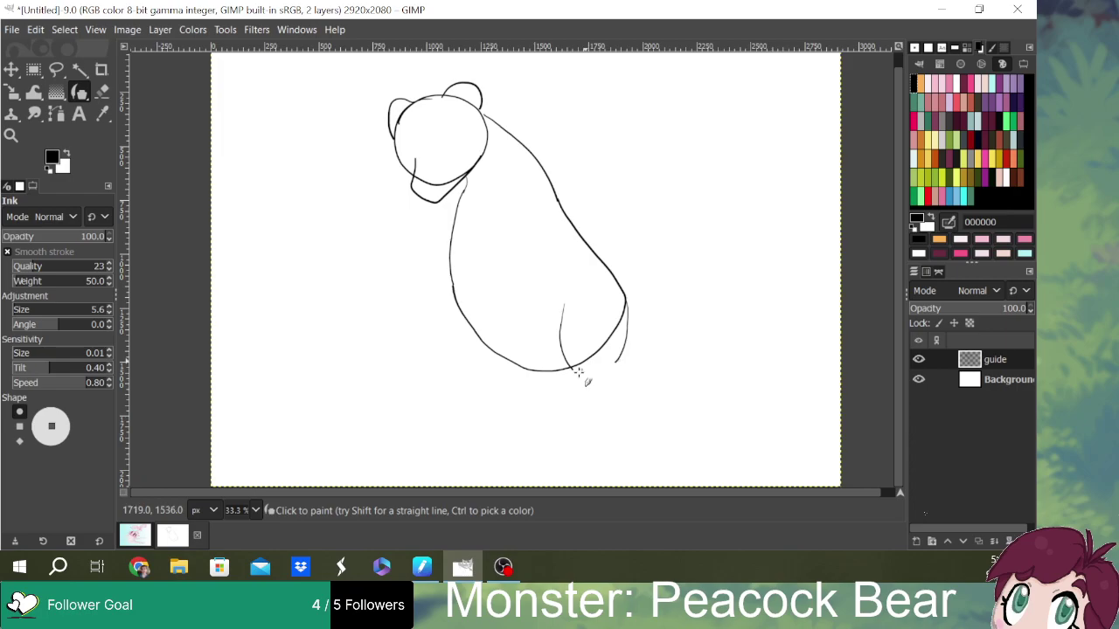
{"action": "left_click_drag", "start_coordinate": [573, 371], "coordinate": [570, 405]}
{"action": "left_click_drag", "start_coordinate": [612, 374], "coordinate": [613, 408]}
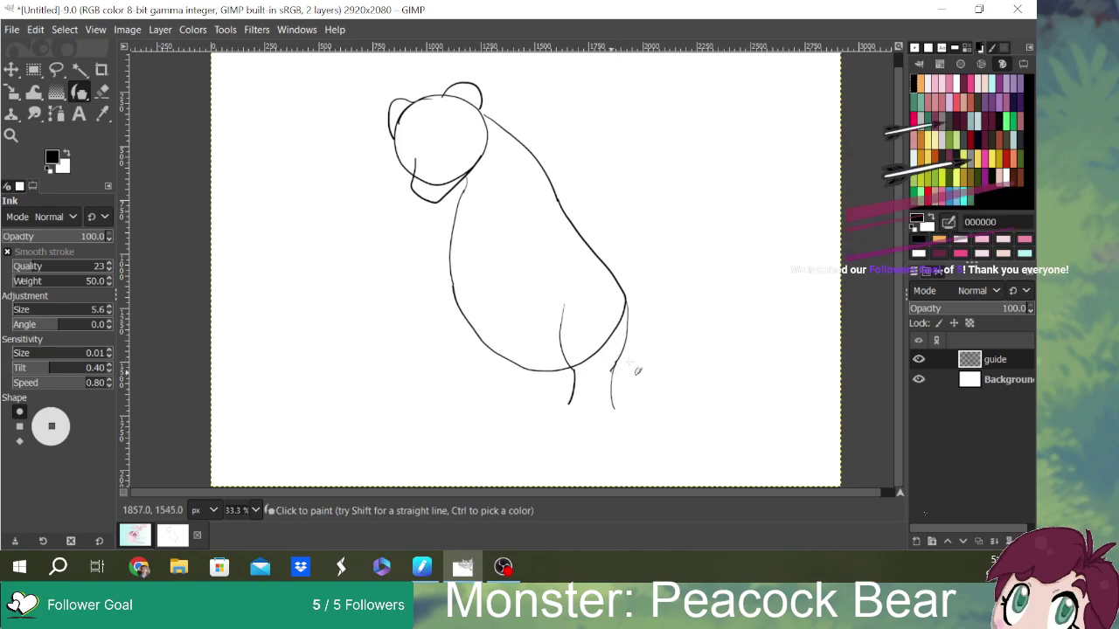
- Sketch the far leg's front edge below the belly and outline most of its clawed bird foot
{"action": "left_click_drag", "start_coordinate": [470, 326], "coordinate": [480, 363]}
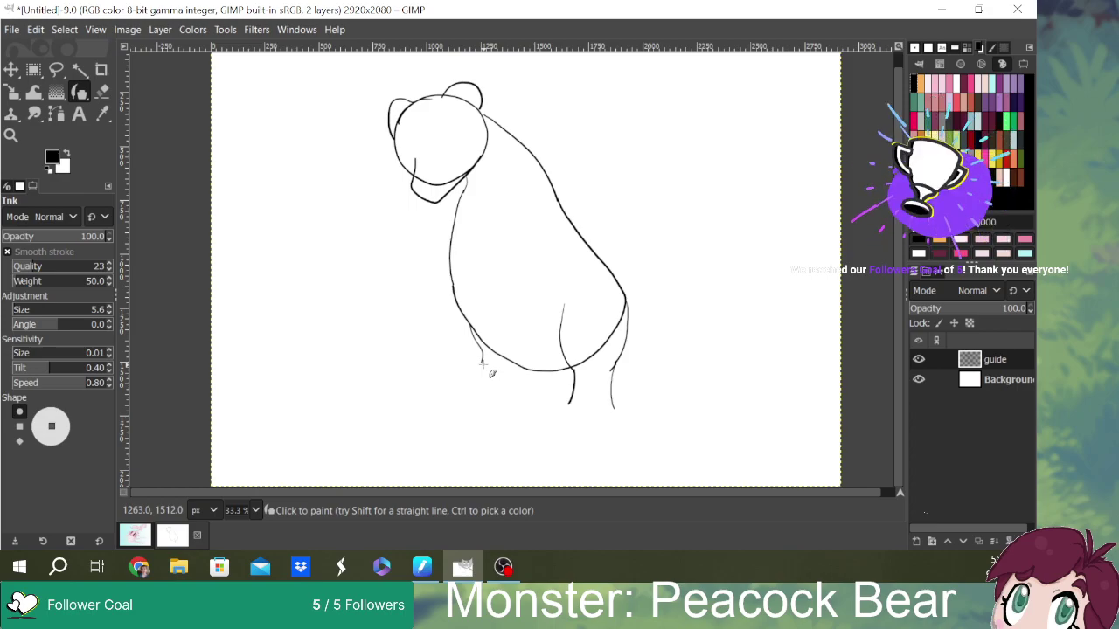
{"action": "left_click", "coordinate": [446, 387]}
{"action": "key", "text": "ctrl+z"}
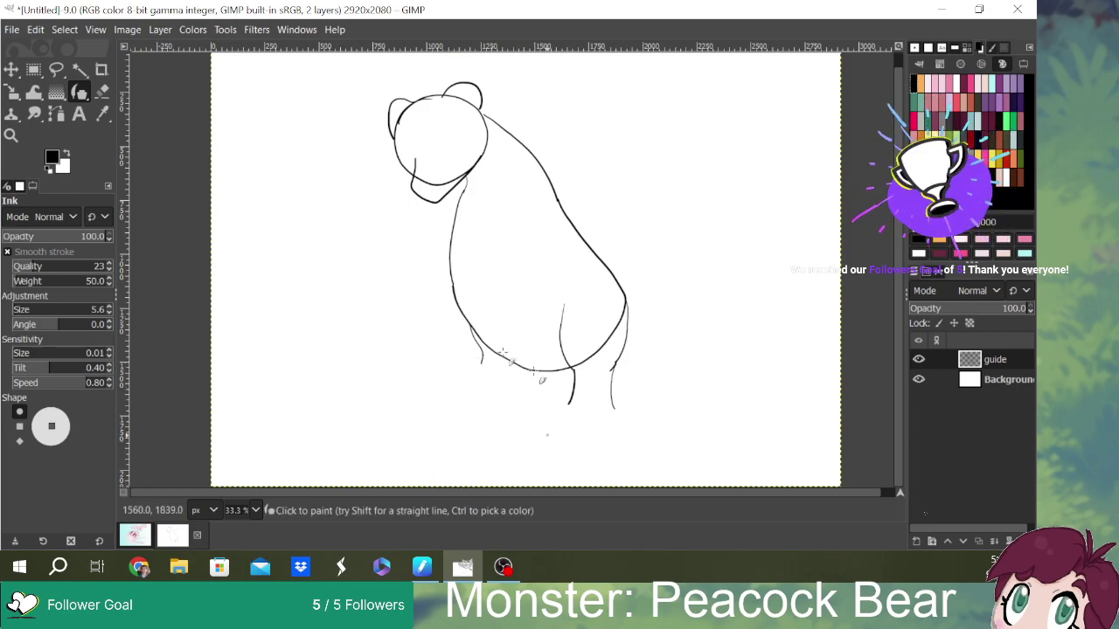
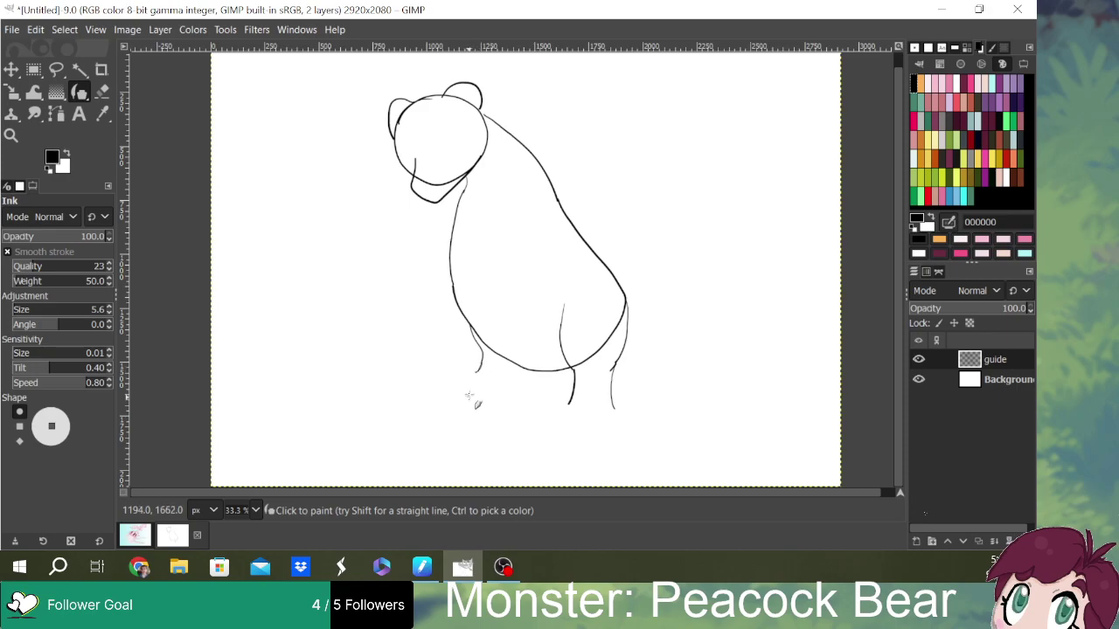
{"action": "mouse_move", "coordinate": [477, 378]}
{"action": "left_mouse_down"}
{"action": "mouse_move", "coordinate": [439, 392]}
{"action": "mouse_move", "coordinate": [453, 404]}
{"action": "mouse_move", "coordinate": [509, 396]}
{"action": "left_mouse_up"}
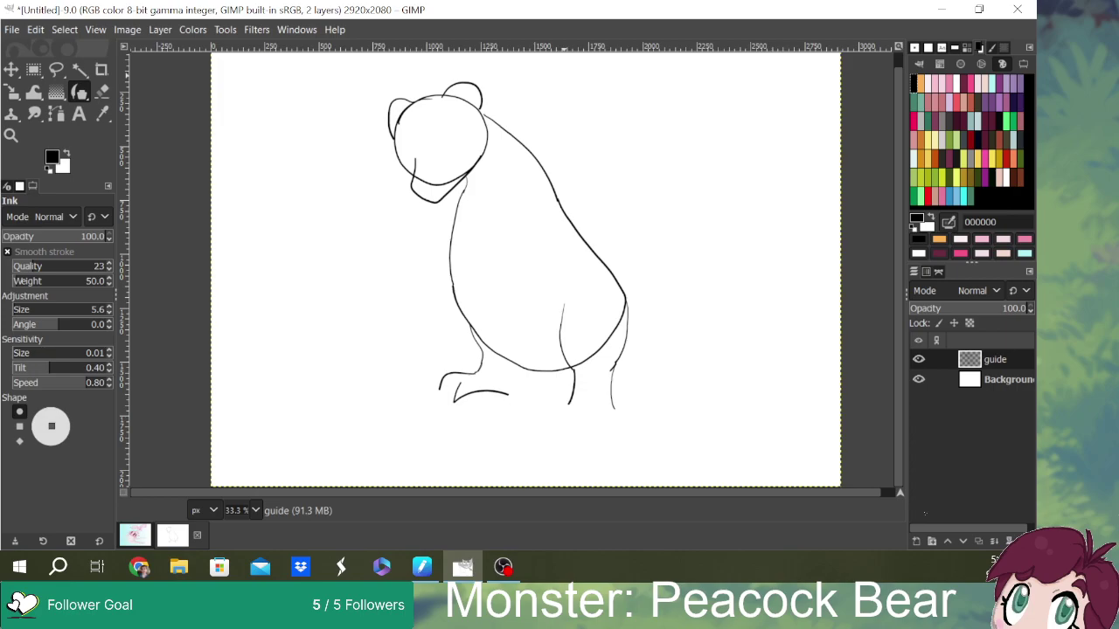
- Draw a three-clawed bird foot on the near leg and close the far foot's outline back up to the belly
{"action": "key", "text": "alt+Tab"}
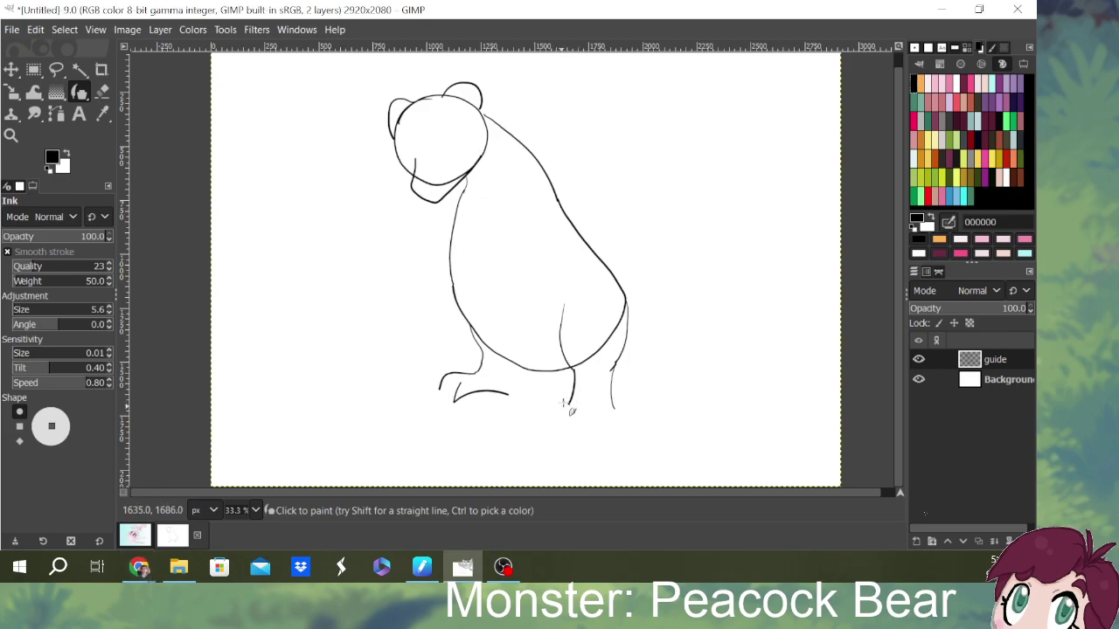
{"action": "mouse_move", "coordinate": [573, 403]}
{"action": "left_mouse_down"}
{"action": "mouse_move", "coordinate": [550, 424]}
{"action": "mouse_move", "coordinate": [554, 447]}
{"action": "mouse_move", "coordinate": [582, 429]}
{"action": "mouse_move", "coordinate": [587, 451]}
{"action": "mouse_move", "coordinate": [610, 430]}
{"action": "mouse_move", "coordinate": [626, 457]}
{"action": "mouse_move", "coordinate": [611, 384]}
{"action": "mouse_move", "coordinate": [626, 359]}
{"action": "left_mouse_up"}
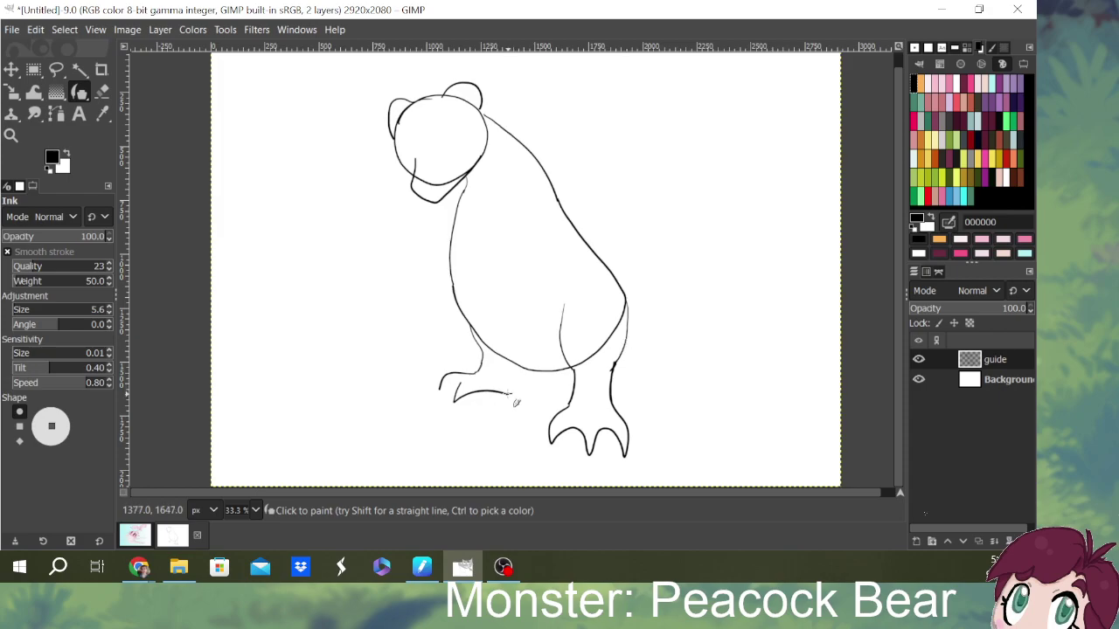
{"action": "left_click_drag", "start_coordinate": [516, 395], "coordinate": [520, 363]}
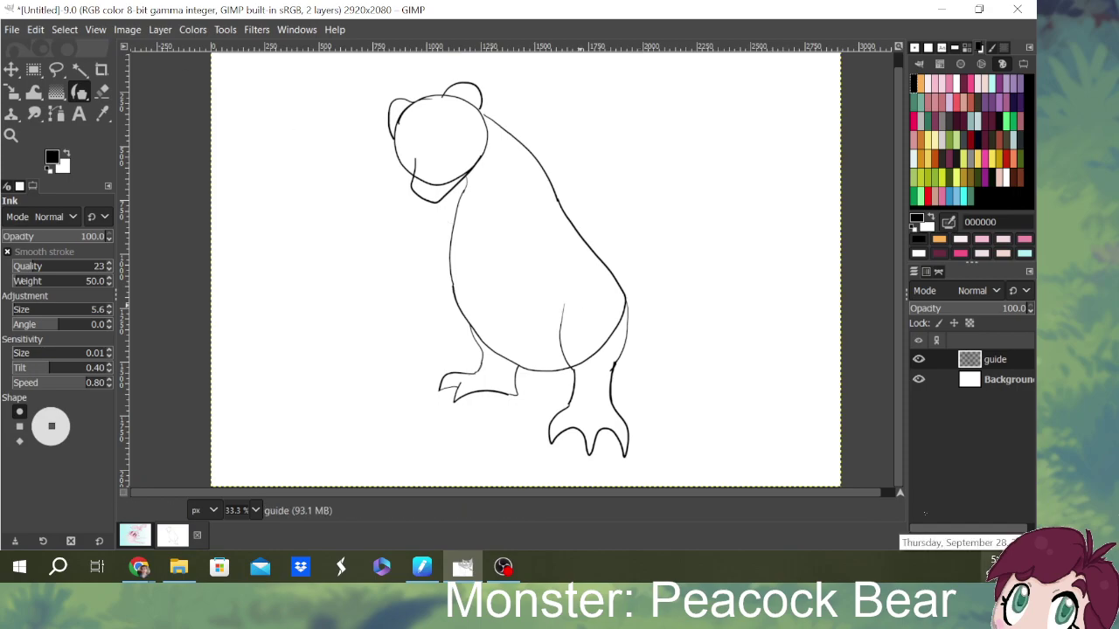
- Erase the belly curve where it crosses the near thigh and rump with a size 6 eraser
{"action": "left_click", "coordinate": [102, 91]}
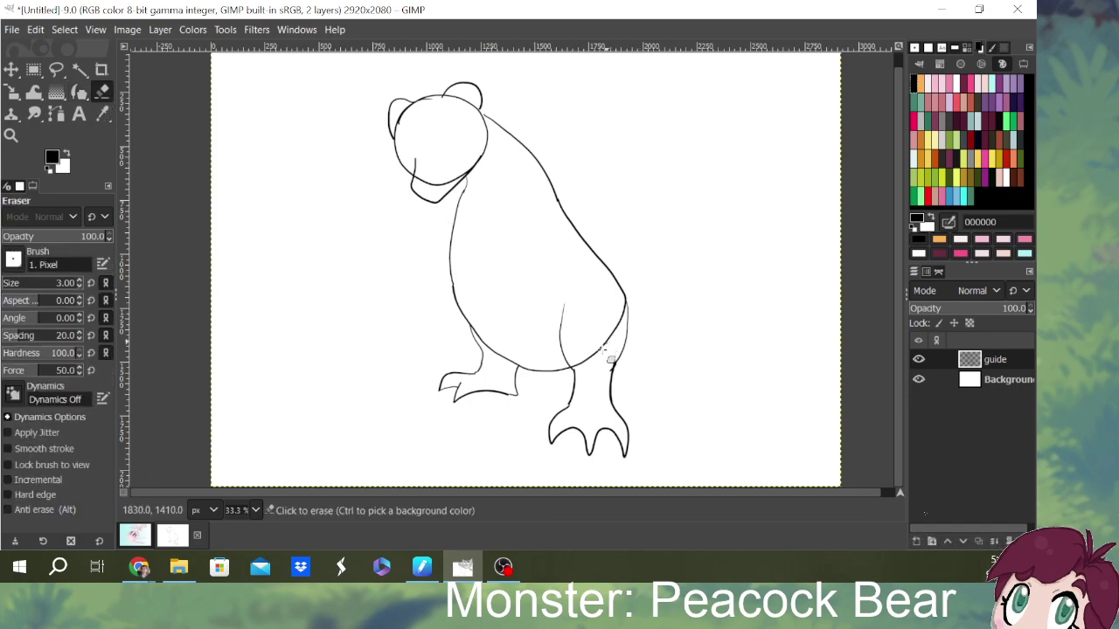
{"action": "mouse_move", "coordinate": [603, 346]}
{"action": "left_mouse_down"}
{"action": "mouse_move", "coordinate": [622, 334]}
{"action": "mouse_move", "coordinate": [597, 360]}
{"action": "mouse_move", "coordinate": [622, 317]}
{"action": "left_mouse_up"}
{"action": "left_click_drag", "start_coordinate": [6, 284], "coordinate": [7, 292]}
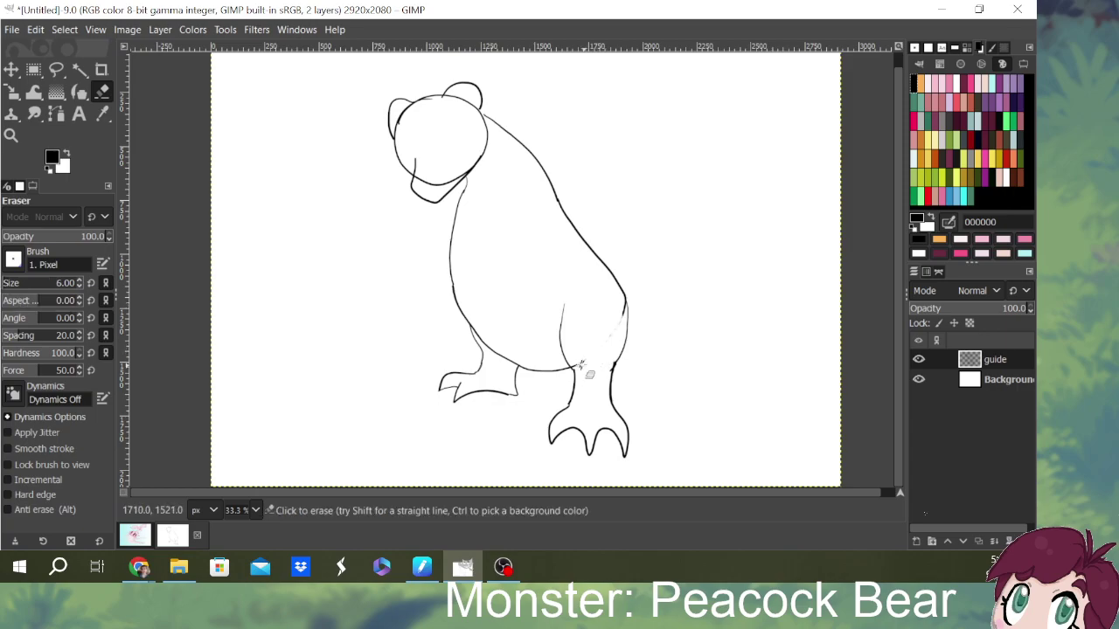
{"action": "mouse_move", "coordinate": [623, 311]}
{"action": "left_mouse_down"}
{"action": "mouse_move", "coordinate": [585, 364]}
{"action": "mouse_move", "coordinate": [623, 318]}
{"action": "mouse_move", "coordinate": [621, 303]}
{"action": "mouse_move", "coordinate": [587, 363]}
{"action": "mouse_move", "coordinate": [621, 305]}
{"action": "mouse_move", "coordinate": [611, 335]}
{"action": "left_mouse_up"}
- Sketch a long pointed near wing over the back and flank and a narrow far wing along the chest
{"action": "left_click", "coordinate": [79, 95]}
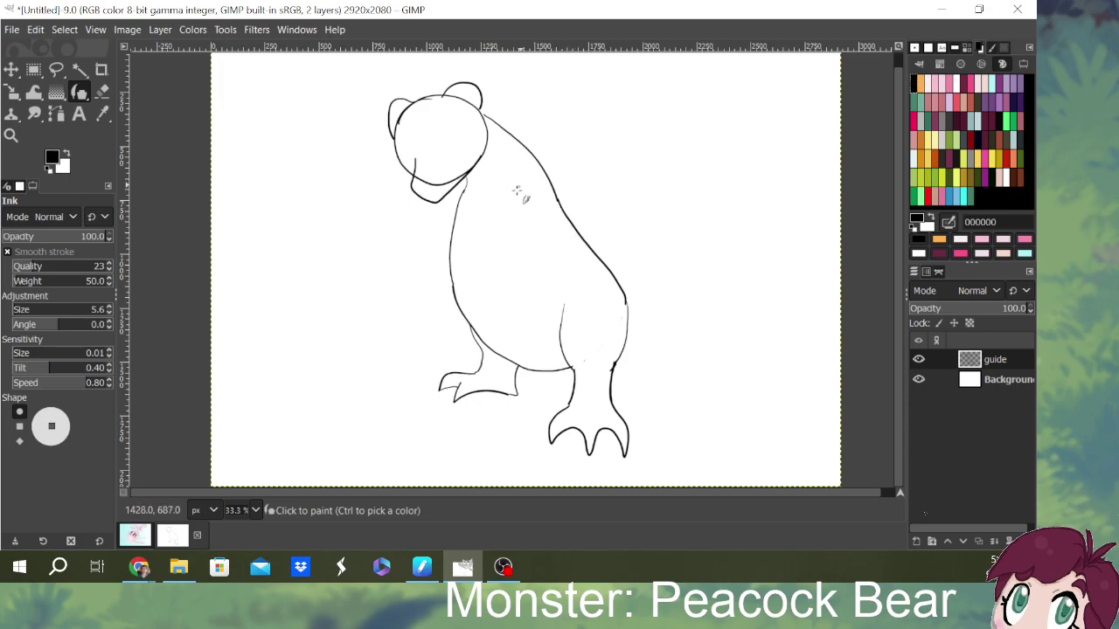
{"action": "mouse_move", "coordinate": [516, 208]}
{"action": "left_mouse_down"}
{"action": "mouse_move", "coordinate": [528, 258]}
{"action": "mouse_move", "coordinate": [620, 289]}
{"action": "mouse_move", "coordinate": [658, 331]}
{"action": "mouse_move", "coordinate": [637, 249]}
{"action": "mouse_move", "coordinate": [554, 184]}
{"action": "left_mouse_up"}
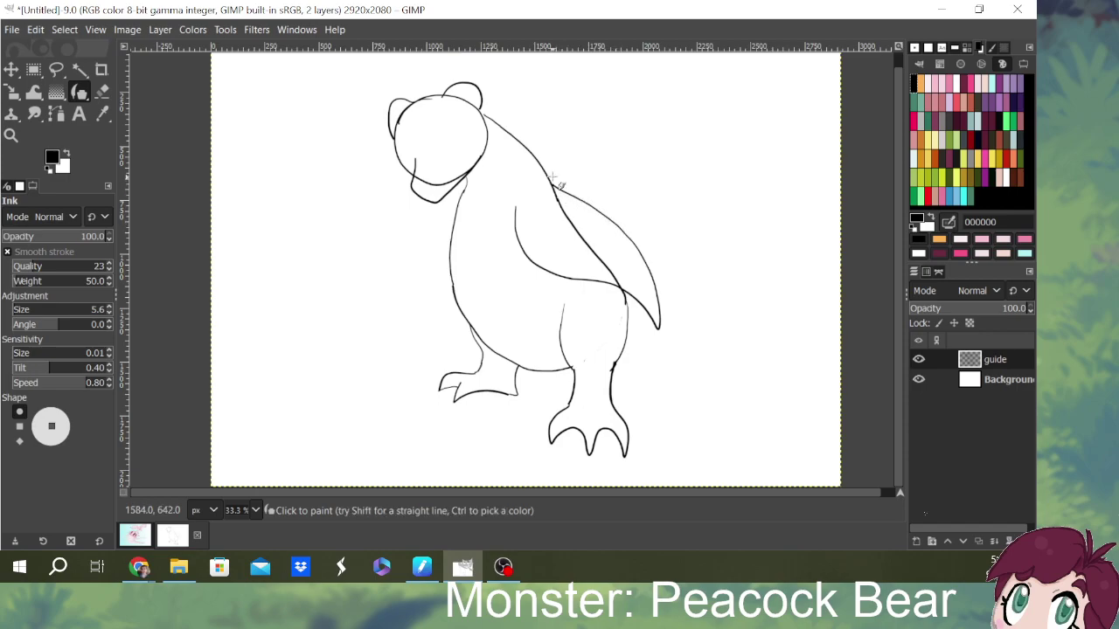
{"action": "mouse_move", "coordinate": [463, 191]}
{"action": "left_mouse_down"}
{"action": "mouse_move", "coordinate": [437, 260]}
{"action": "mouse_move", "coordinate": [457, 297]}
{"action": "left_mouse_up"}
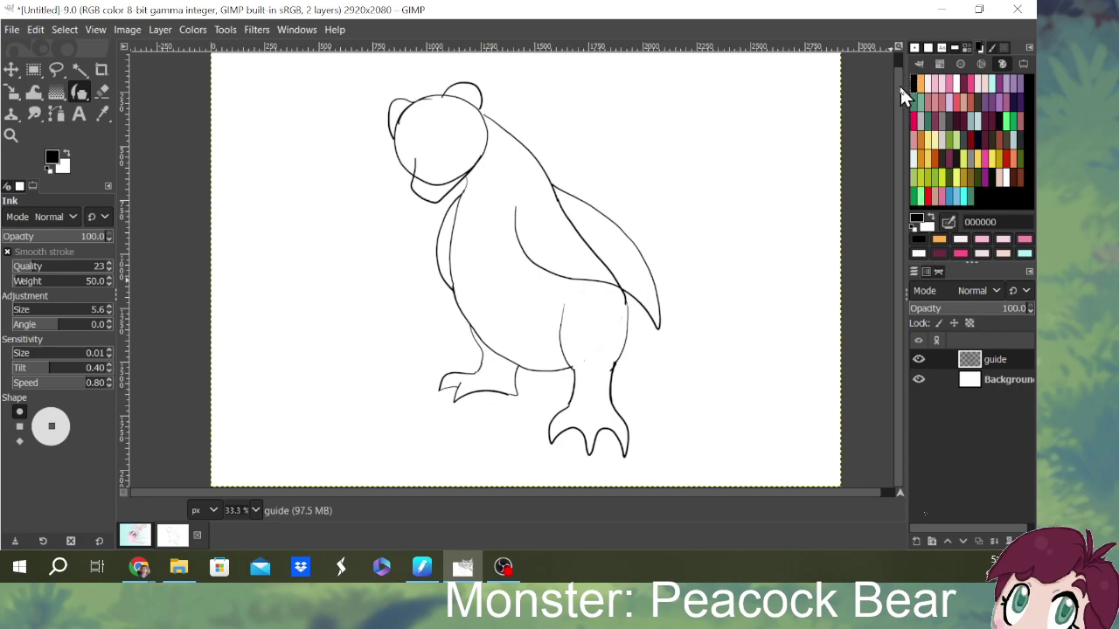
- Sketch a large fanned tail arching behind the body and head, with concave lower edges meeting the rump and far wing
{"action": "scroll", "coordinate": [899, 253], "scroll_direction": "up", "scroll_amount": 1}
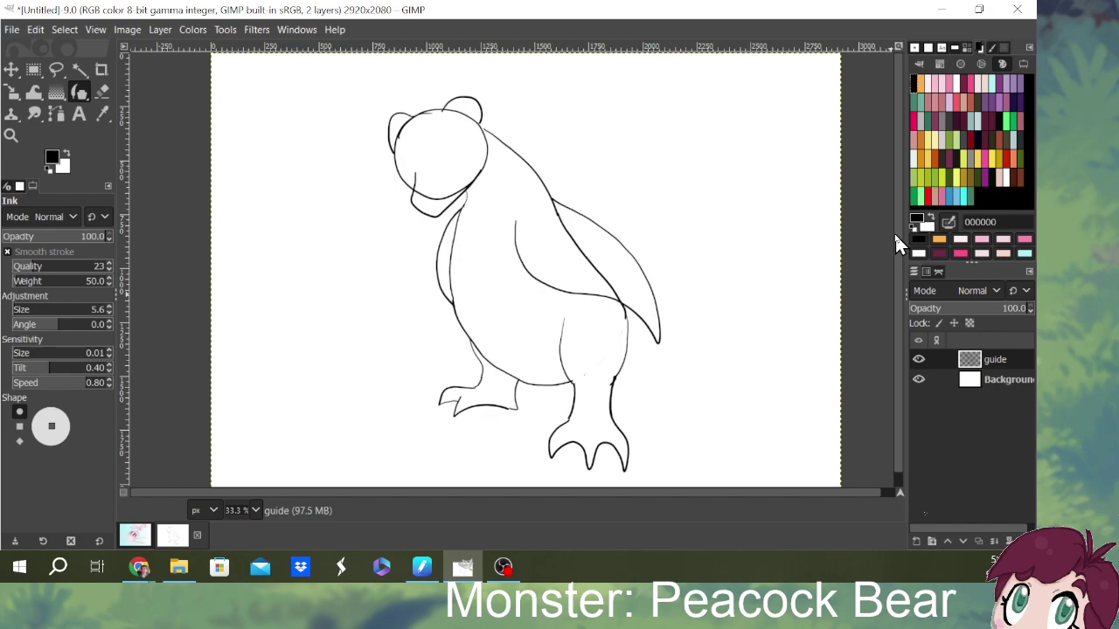
{"action": "scroll", "coordinate": [616, 166], "scroll_direction": "down", "scroll_amount": 1}
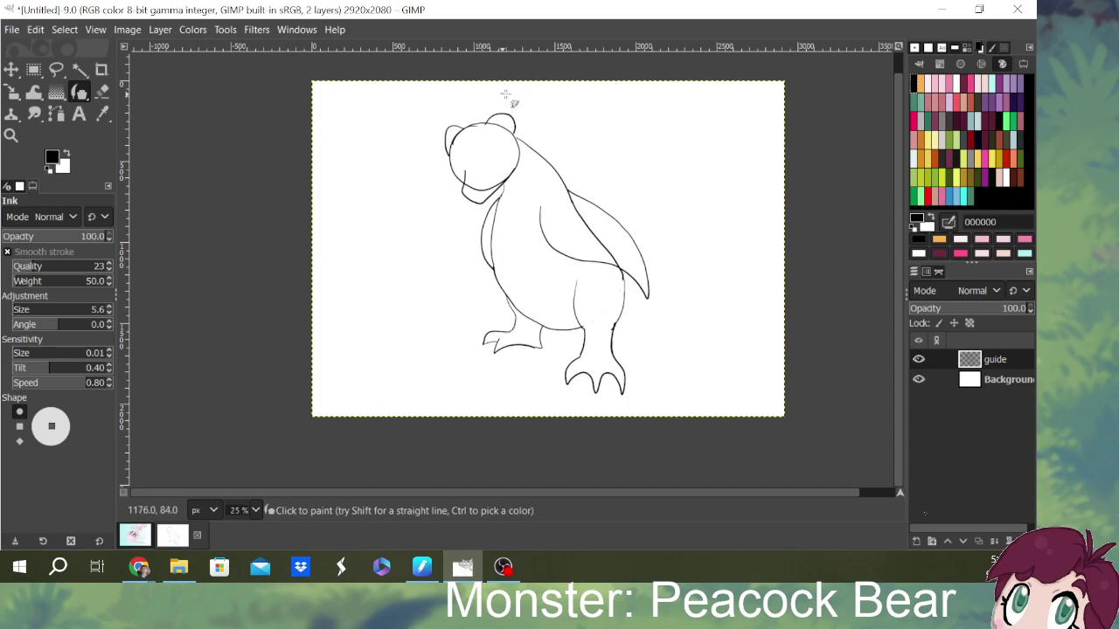
{"action": "mouse_move", "coordinate": [511, 93]}
{"action": "left_mouse_down"}
{"action": "mouse_move", "coordinate": [635, 100]}
{"action": "mouse_move", "coordinate": [671, 120]}
{"action": "mouse_move", "coordinate": [718, 184]}
{"action": "mouse_move", "coordinate": [725, 312]}
{"action": "mouse_move", "coordinate": [696, 286]}
{"action": "mouse_move", "coordinate": [622, 300]}
{"action": "left_mouse_up"}
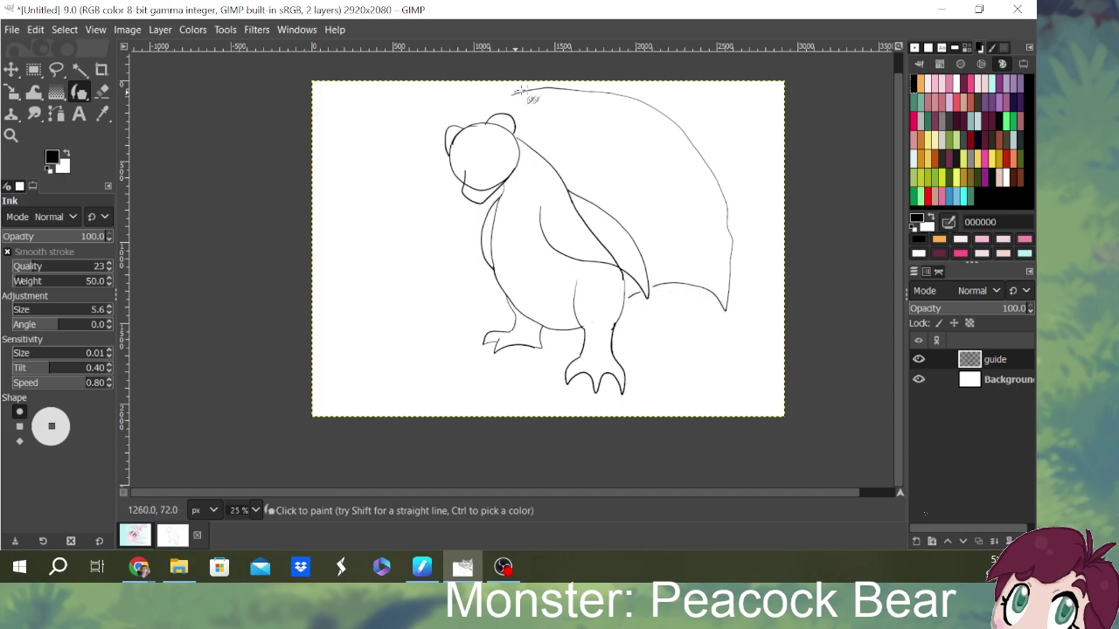
{"action": "mouse_move", "coordinate": [523, 95]}
{"action": "left_mouse_down"}
{"action": "mouse_move", "coordinate": [460, 128]}
{"action": "mouse_move", "coordinate": [411, 209]}
{"action": "mouse_move", "coordinate": [453, 212]}
{"action": "mouse_move", "coordinate": [494, 235]}
{"action": "left_mouse_up"}
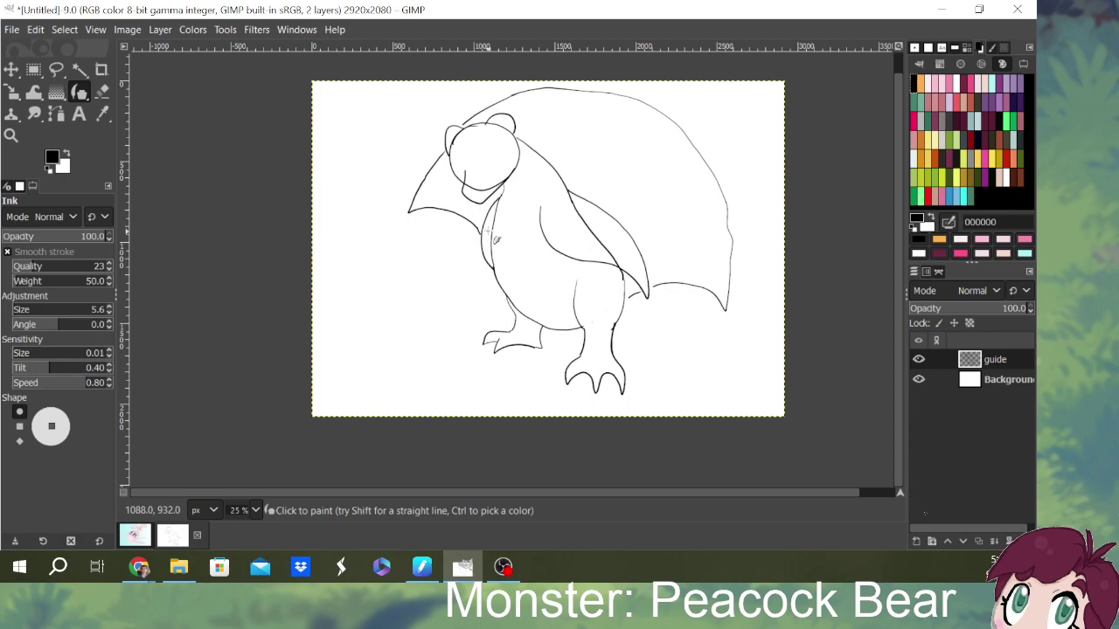
{"action": "scroll", "coordinate": [899, 225], "scroll_direction": "up", "scroll_amount": 1}
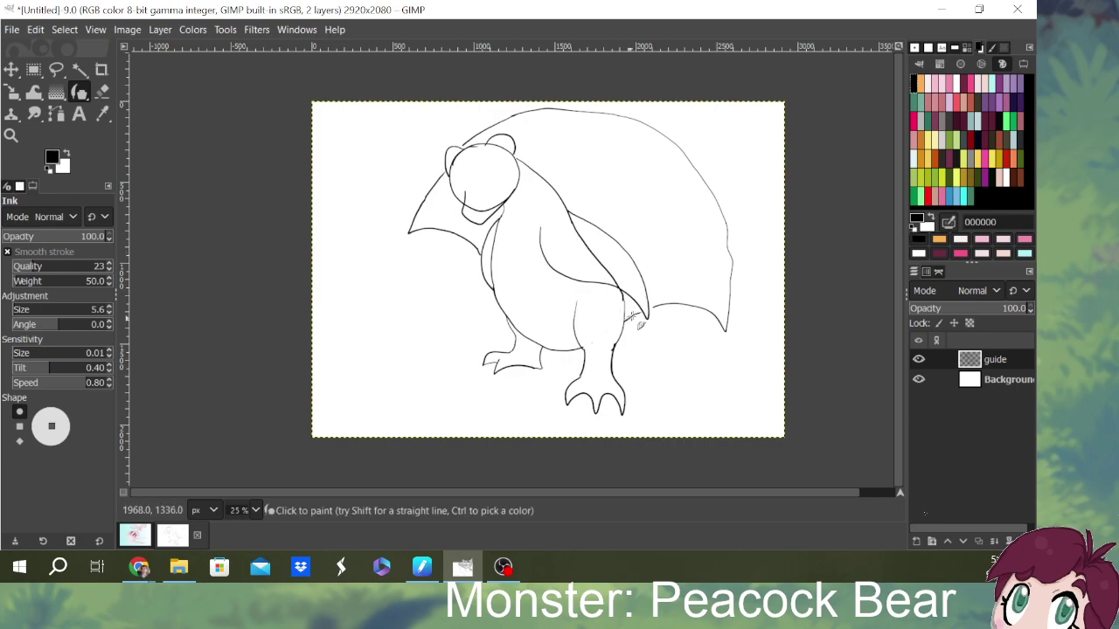
{"action": "left_click_drag", "start_coordinate": [652, 308], "coordinate": [686, 305]}
- Sketch two almond-shaped eyes on the face and a small nose at the tip of the muzzle
{"action": "scroll", "coordinate": [495, 184], "scroll_direction": "up", "scroll_amount": 1}
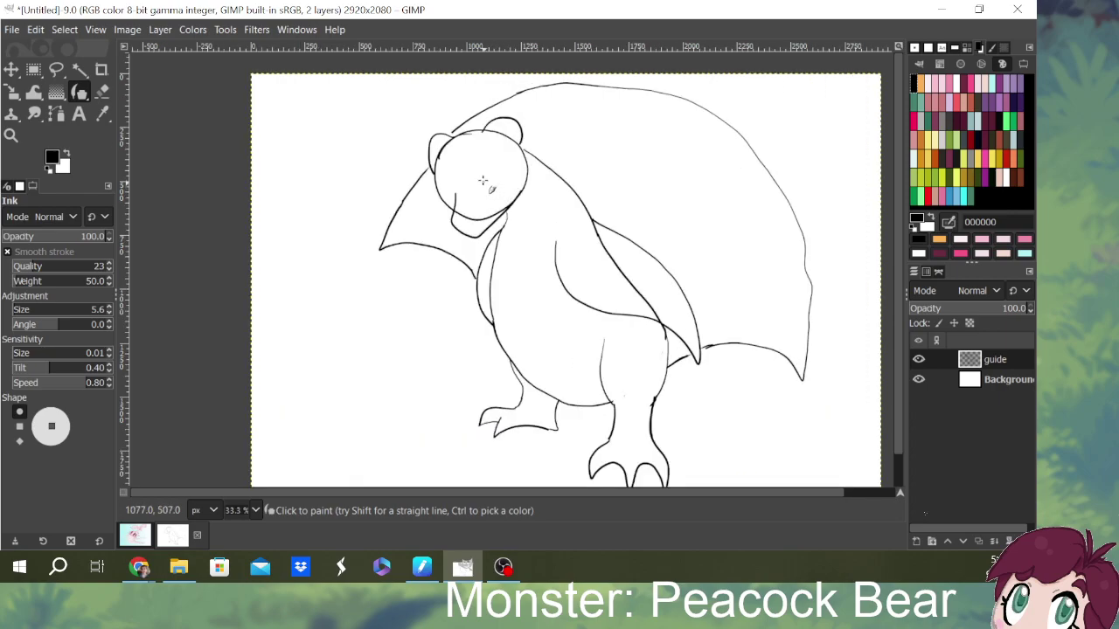
{"action": "left_click_drag", "start_coordinate": [490, 163], "coordinate": [480, 185]}
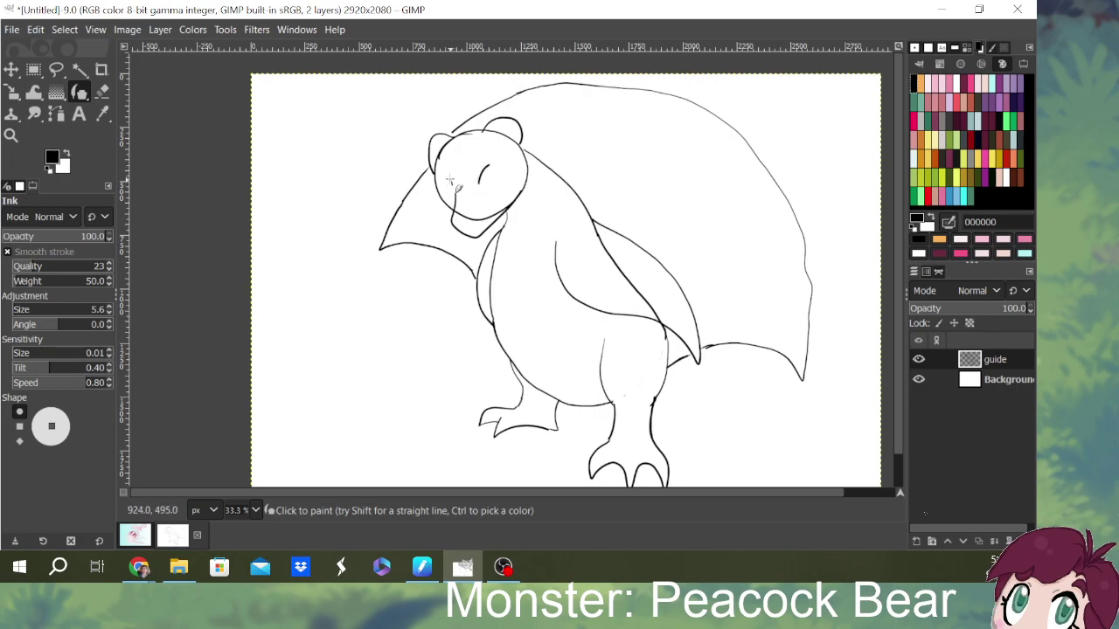
{"action": "mouse_move", "coordinate": [437, 172]}
{"action": "left_mouse_down"}
{"action": "mouse_move", "coordinate": [499, 164]}
{"action": "mouse_move", "coordinate": [450, 183]}
{"action": "mouse_move", "coordinate": [491, 194]}
{"action": "mouse_move", "coordinate": [521, 172]}
{"action": "mouse_move", "coordinate": [482, 182]}
{"action": "mouse_move", "coordinate": [491, 163]}
{"action": "mouse_move", "coordinate": [480, 180]}
{"action": "mouse_move", "coordinate": [509, 173]}
{"action": "left_mouse_up"}
{"action": "left_click_drag", "start_coordinate": [453, 220], "coordinate": [468, 224]}
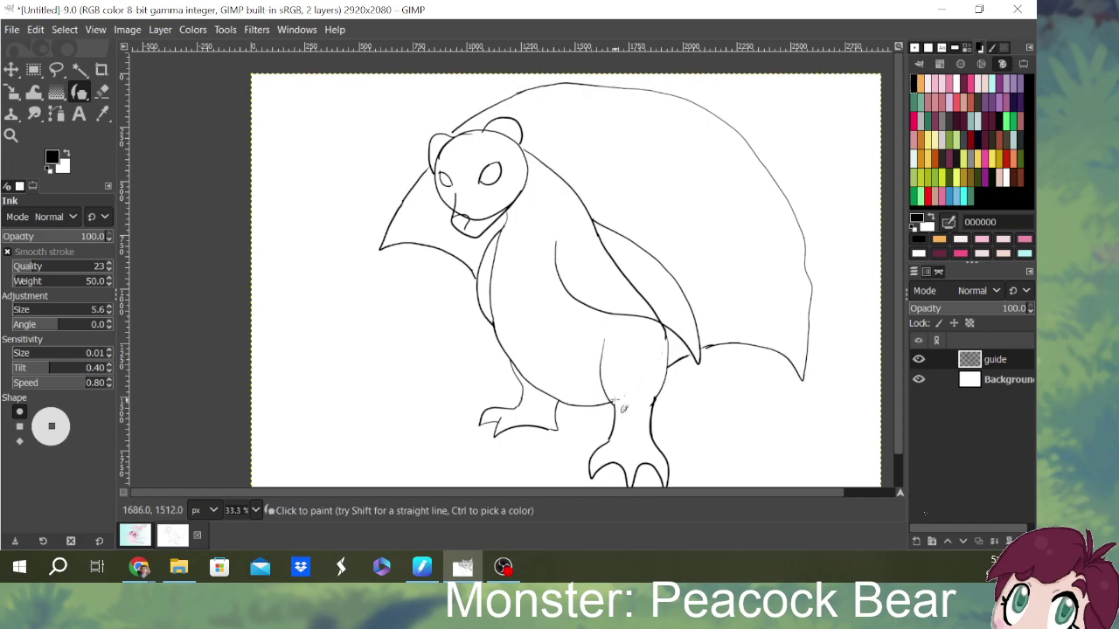
- Add jagged feather edges at the tops of both lower legs and erase lines overlapping the near wing and ears with a size 27 eraser
{"action": "left_click_drag", "start_coordinate": [620, 411], "coordinate": [651, 407]}
{"action": "left_click_drag", "start_coordinate": [523, 383], "coordinate": [547, 396]}
{"action": "left_click", "coordinate": [99, 93]}
{"action": "scroll", "coordinate": [7, 291], "scroll_direction": "up", "scroll_amount": 6}
{"action": "mouse_move", "coordinate": [617, 262]}
{"action": "left_mouse_down"}
{"action": "mouse_move", "coordinate": [659, 319]}
{"action": "mouse_move", "coordinate": [592, 223]}
{"action": "left_mouse_up"}
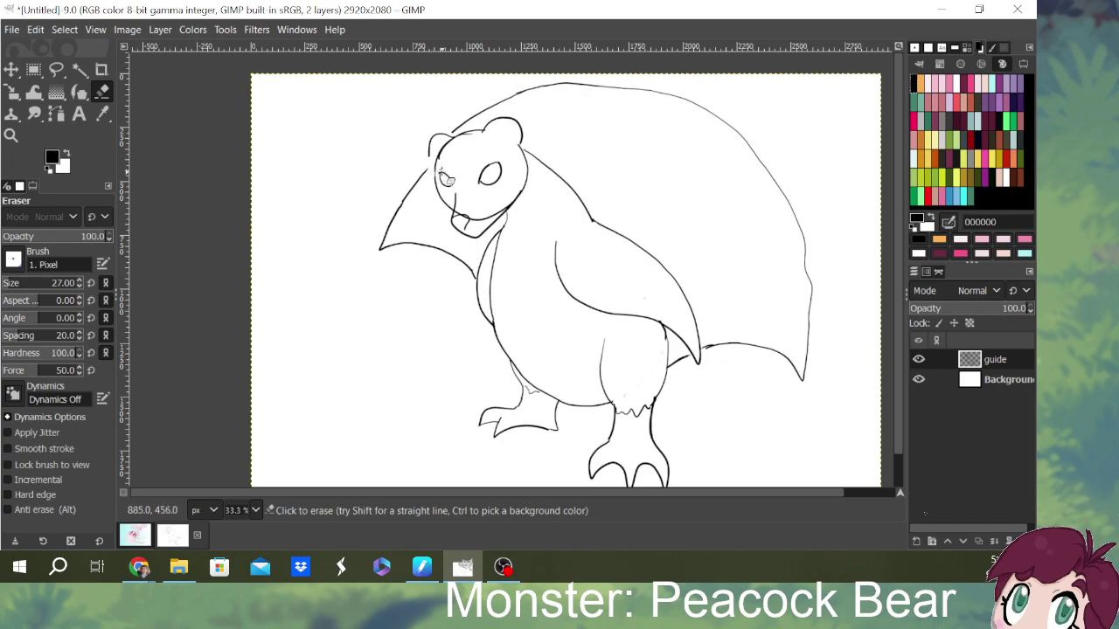
- Redraw the far ear's outer edge, add inner-ear curves to both ears and sketch a raised crown line between them
{"action": "left_click", "coordinate": [80, 93]}
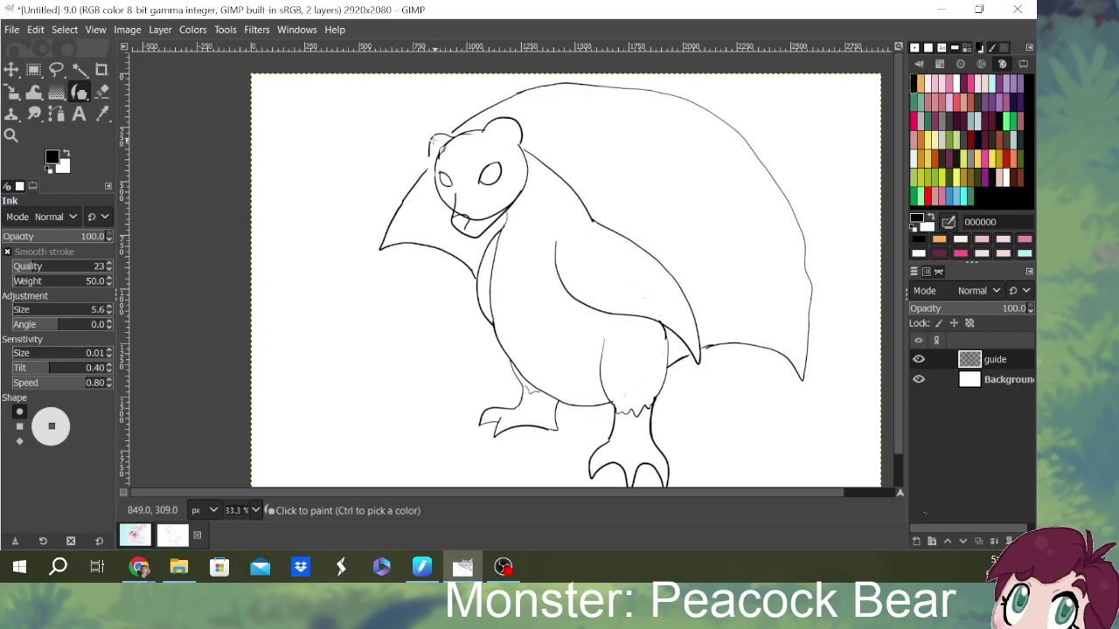
{"action": "left_click_drag", "start_coordinate": [430, 139], "coordinate": [437, 173]}
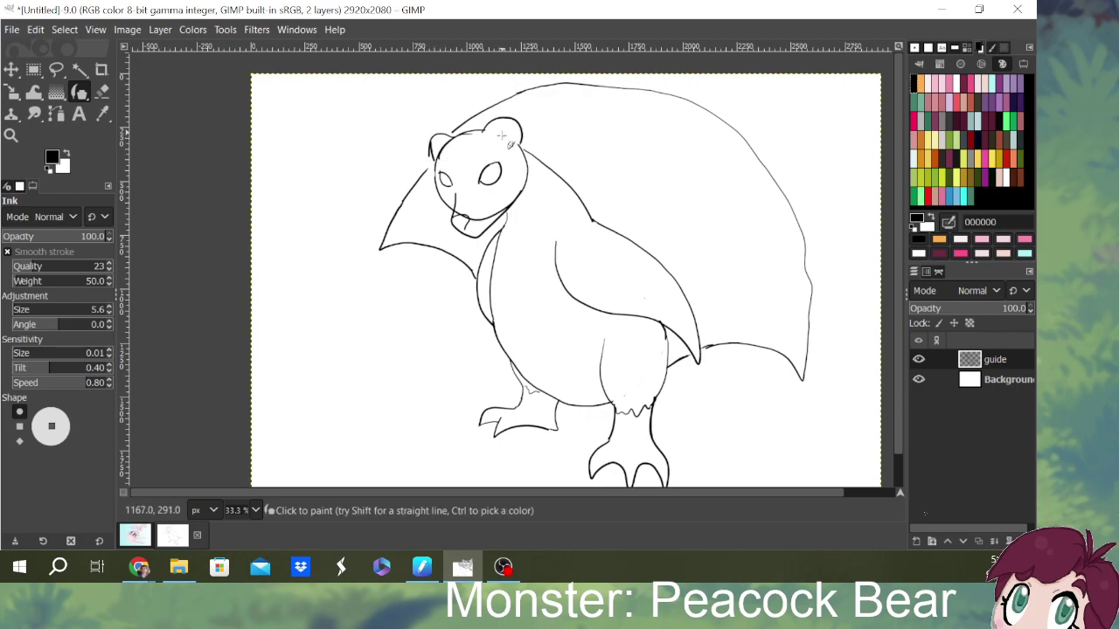
{"action": "left_click_drag", "start_coordinate": [506, 128], "coordinate": [524, 146]}
{"action": "left_click_drag", "start_coordinate": [443, 144], "coordinate": [434, 139]}
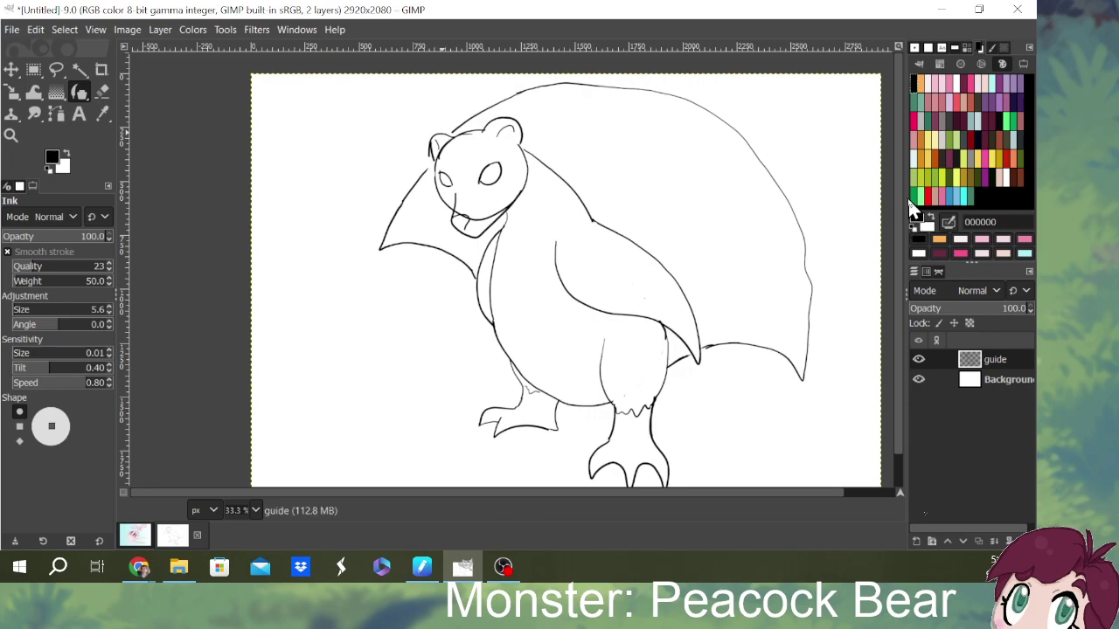
{"action": "mouse_move", "coordinate": [456, 127]}
{"action": "left_mouse_down"}
{"action": "mouse_move", "coordinate": [466, 146]}
{"action": "mouse_move", "coordinate": [480, 131]}
{"action": "mouse_move", "coordinate": [493, 136]}
{"action": "left_mouse_up"}
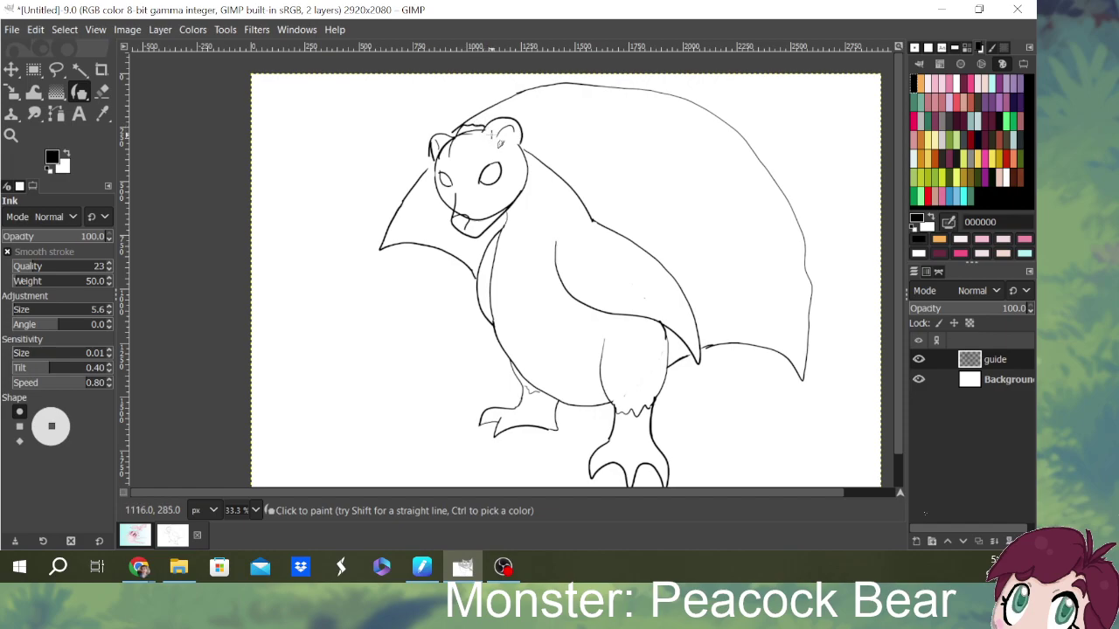
- Erase the leftover head-circle lines at the crown and muzzle, and sketch a crest of long feathers on the head
{"action": "left_click", "coordinate": [101, 91]}
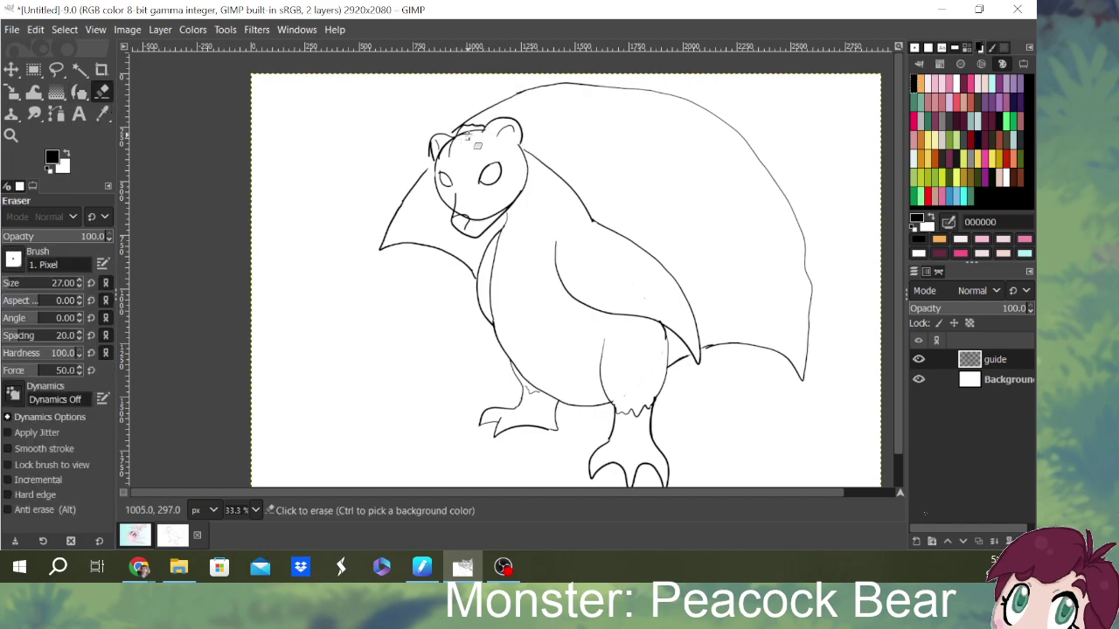
{"action": "mouse_move", "coordinate": [480, 139]}
{"action": "left_mouse_down"}
{"action": "mouse_move", "coordinate": [468, 148]}
{"action": "mouse_move", "coordinate": [472, 129]}
{"action": "mouse_move", "coordinate": [430, 159]}
{"action": "mouse_move", "coordinate": [446, 180]}
{"action": "left_mouse_up"}
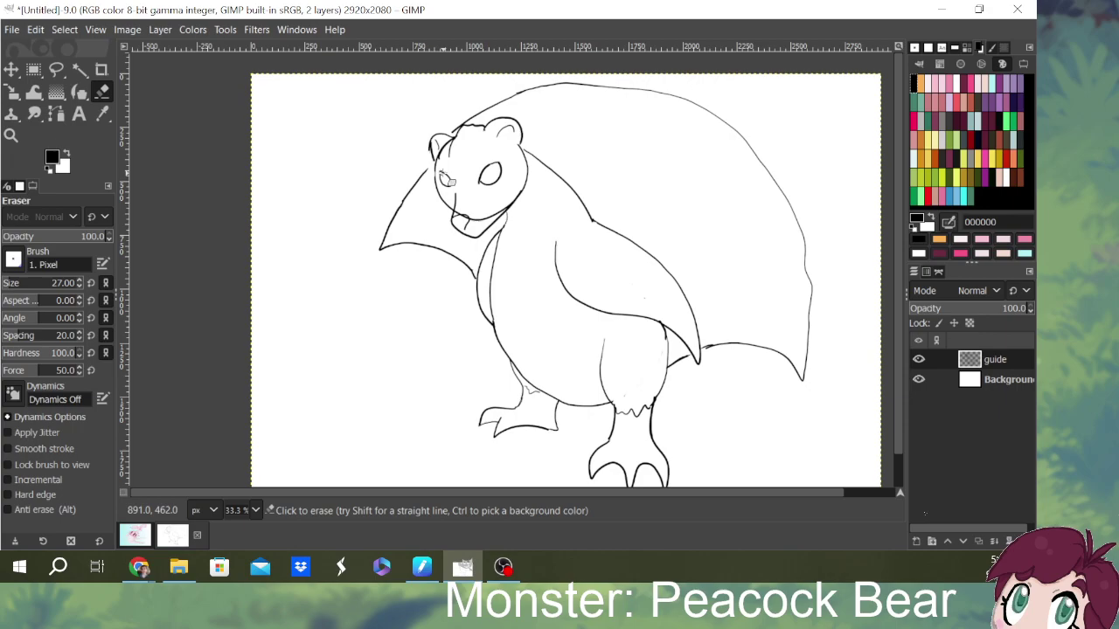
{"action": "mouse_move", "coordinate": [480, 236]}
{"action": "left_mouse_down"}
{"action": "mouse_move", "coordinate": [503, 208]}
{"action": "mouse_move", "coordinate": [480, 222]}
{"action": "mouse_move", "coordinate": [472, 214]}
{"action": "mouse_move", "coordinate": [473, 229]}
{"action": "mouse_move", "coordinate": [457, 211]}
{"action": "mouse_move", "coordinate": [469, 206]}
{"action": "mouse_move", "coordinate": [476, 220]}
{"action": "mouse_move", "coordinate": [503, 194]}
{"action": "left_mouse_up"}
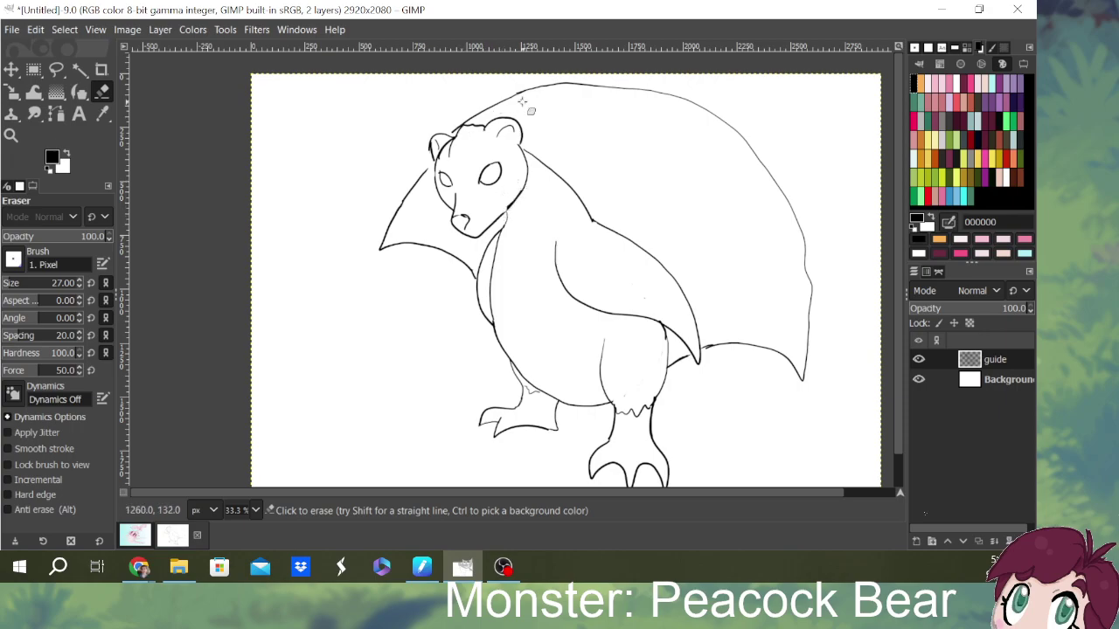
{"action": "left_click", "coordinate": [81, 94]}
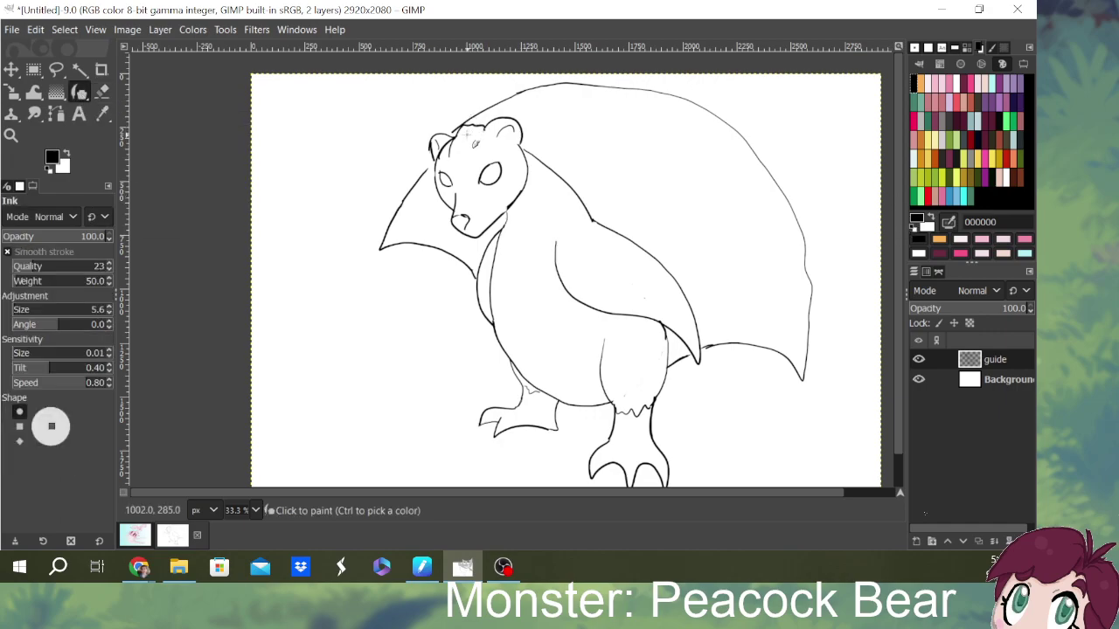
{"action": "mouse_move", "coordinate": [485, 98]}
{"action": "left_mouse_down"}
{"action": "mouse_move", "coordinate": [535, 76]}
{"action": "mouse_move", "coordinate": [549, 87]}
{"action": "mouse_move", "coordinate": [493, 95]}
{"action": "mouse_move", "coordinate": [461, 132]}
{"action": "mouse_move", "coordinate": [522, 91]}
{"action": "mouse_move", "coordinate": [566, 90]}
{"action": "mouse_move", "coordinate": [496, 102]}
{"action": "mouse_move", "coordinate": [461, 131]}
{"action": "mouse_move", "coordinate": [465, 145]}
{"action": "mouse_move", "coordinate": [465, 91]}
{"action": "mouse_move", "coordinate": [486, 73]}
{"action": "mouse_move", "coordinate": [519, 80]}
{"action": "mouse_move", "coordinate": [477, 86]}
{"action": "mouse_move", "coordinate": [500, 80]}
{"action": "left_mouse_up"}
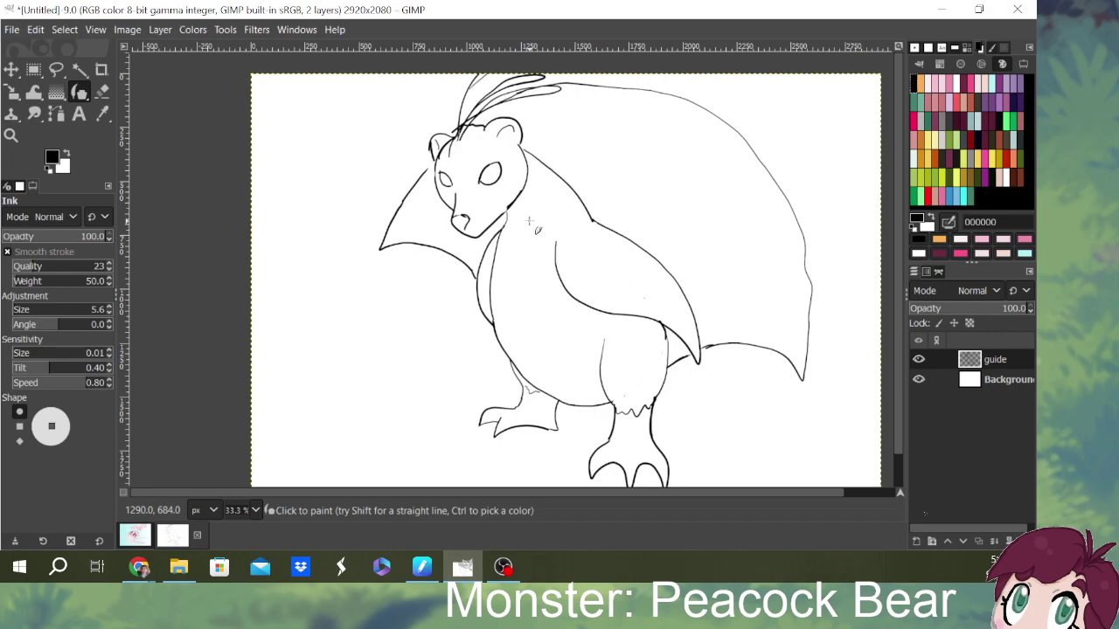
- Create a new transparent 2920 × 2080 px layer named outline above the guide layer
{"action": "left_click", "coordinate": [916, 541]}
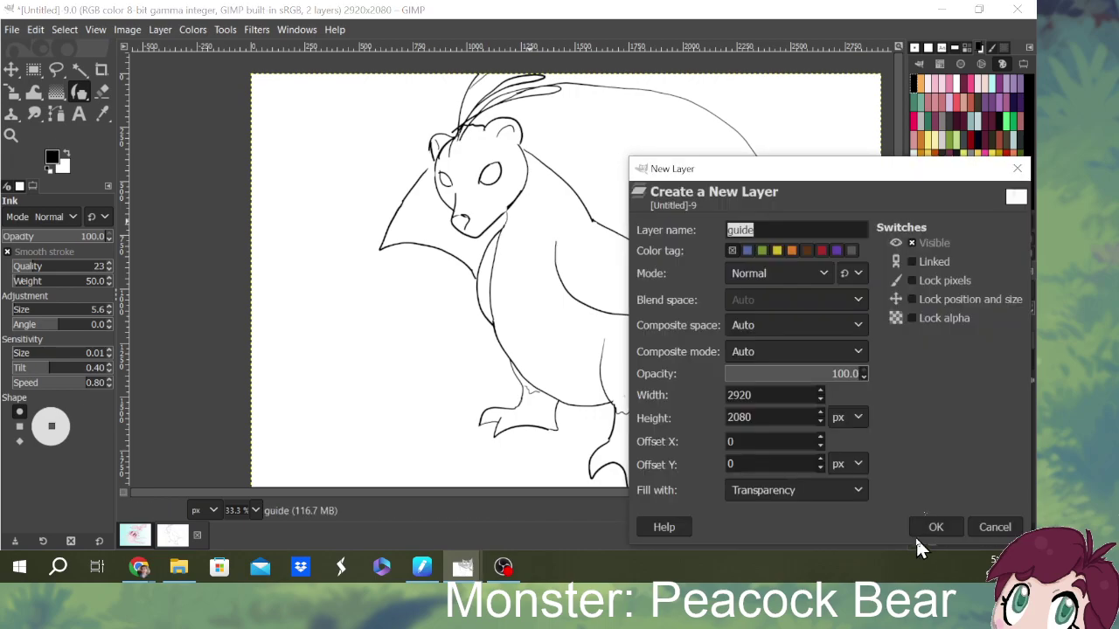
{"action": "key", "text": "BackSpace"}
{"action": "type", "text": "outline"}
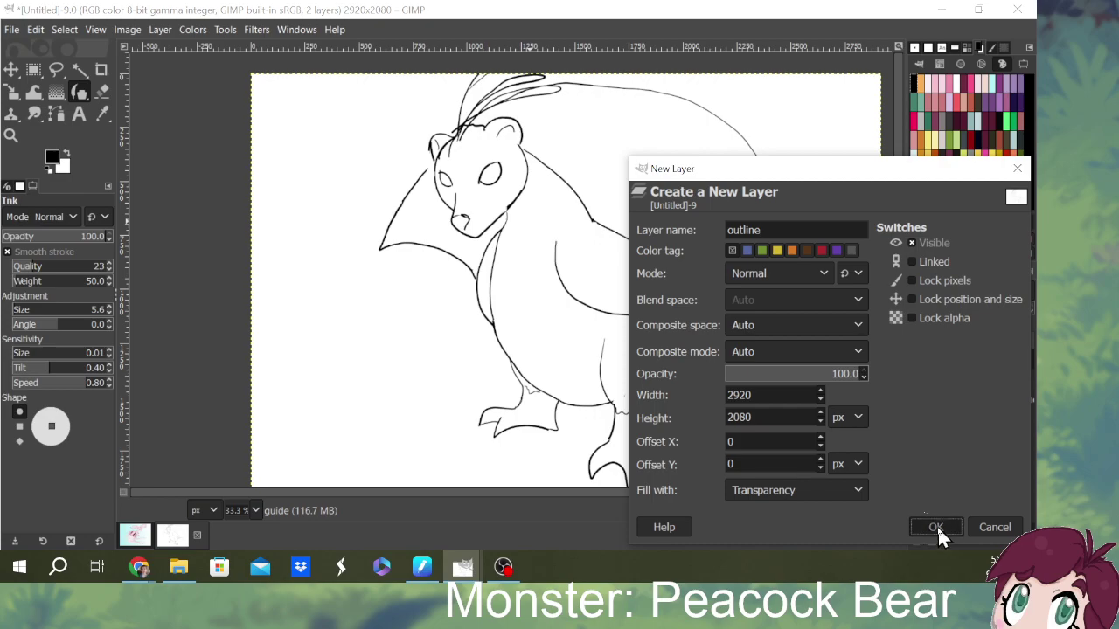
{"action": "left_click", "coordinate": [935, 527]}
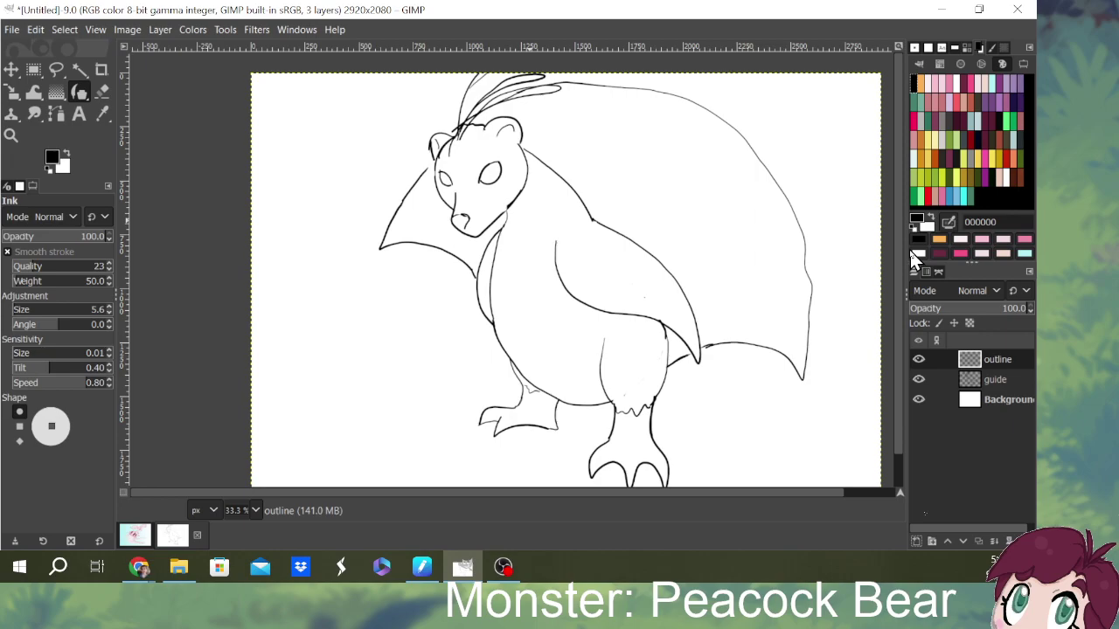
- Lower the guide layer's opacity to 67.6 and make the outline layer active
{"action": "left_click", "coordinate": [999, 381]}
{"action": "left_click_drag", "start_coordinate": [1017, 315], "coordinate": [988, 318]}
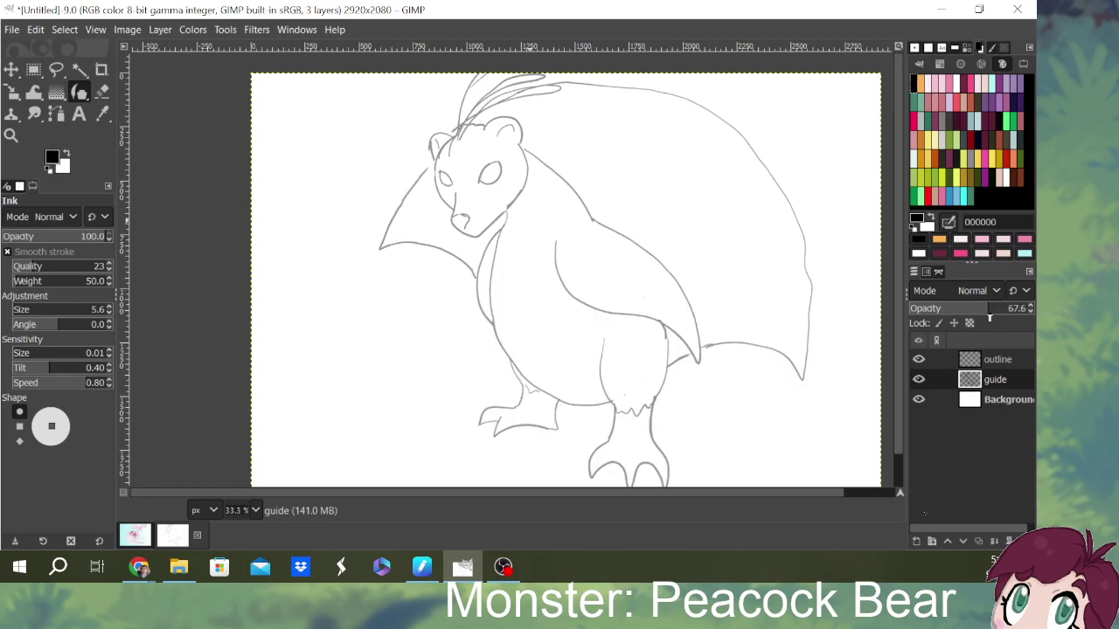
{"action": "left_click", "coordinate": [1011, 360]}
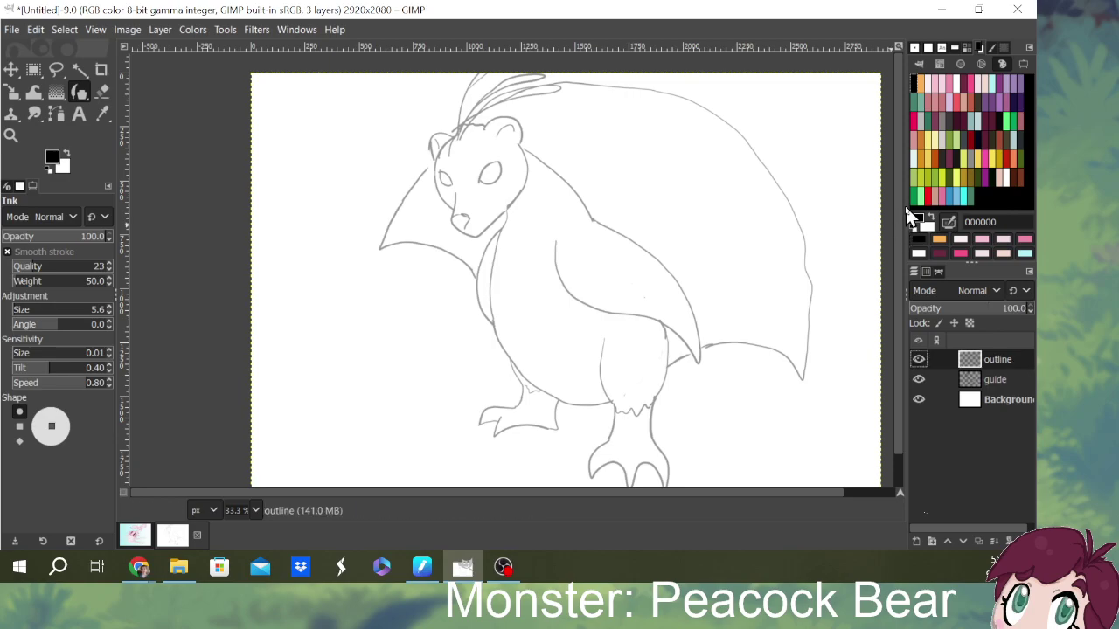
- Ink the bear's face contour, muzzle and both ears with their inner curves in black on the outline layer
{"action": "mouse_move", "coordinate": [455, 143]}
{"action": "left_mouse_down"}
{"action": "mouse_move", "coordinate": [439, 175]}
{"action": "mouse_move", "coordinate": [457, 210]}
{"action": "left_mouse_up"}
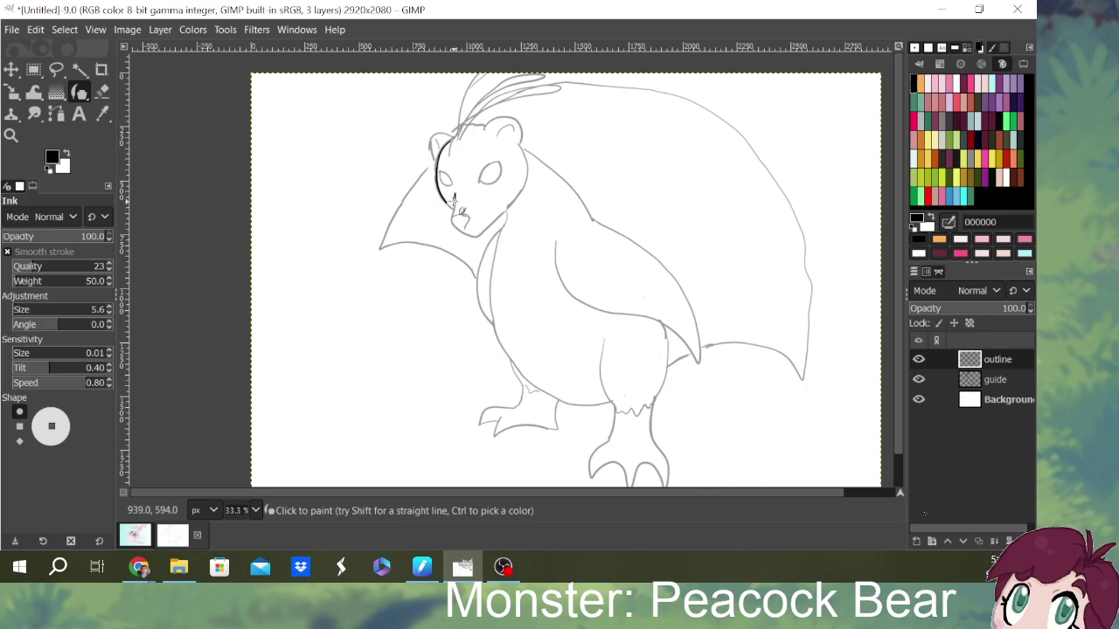
{"action": "mouse_move", "coordinate": [448, 203]}
{"action": "left_mouse_down"}
{"action": "mouse_move", "coordinate": [449, 220]}
{"action": "mouse_move", "coordinate": [475, 240]}
{"action": "mouse_move", "coordinate": [511, 222]}
{"action": "mouse_move", "coordinate": [529, 192]}
{"action": "mouse_move", "coordinate": [527, 138]}
{"action": "left_mouse_up"}
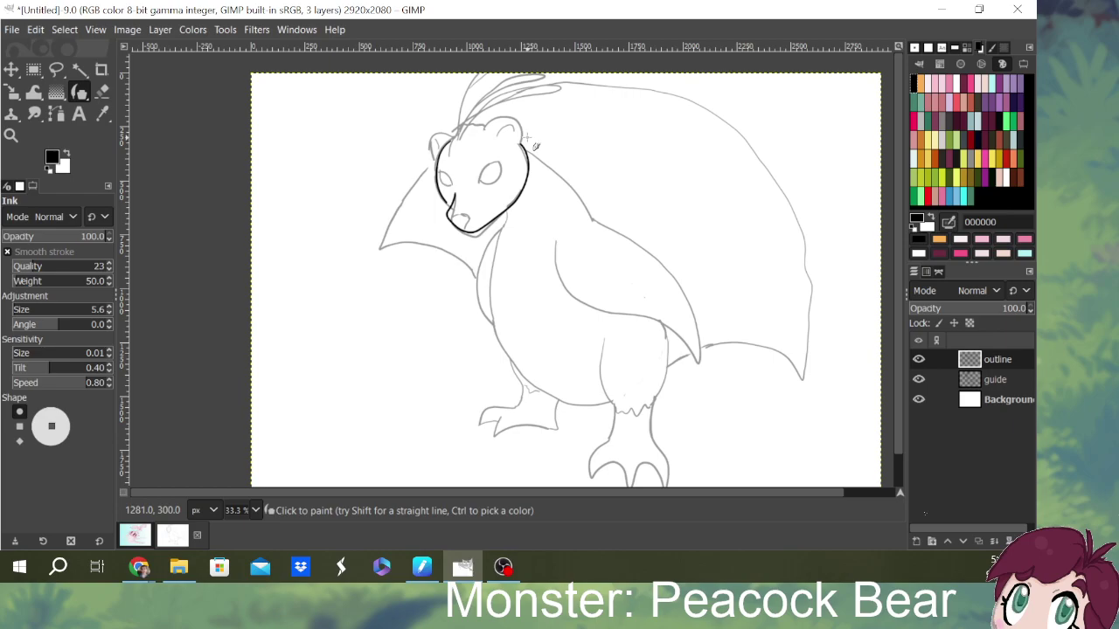
{"action": "mouse_move", "coordinate": [483, 129]}
{"action": "left_mouse_down"}
{"action": "mouse_move", "coordinate": [517, 120]}
{"action": "mouse_move", "coordinate": [529, 145]}
{"action": "left_mouse_up"}
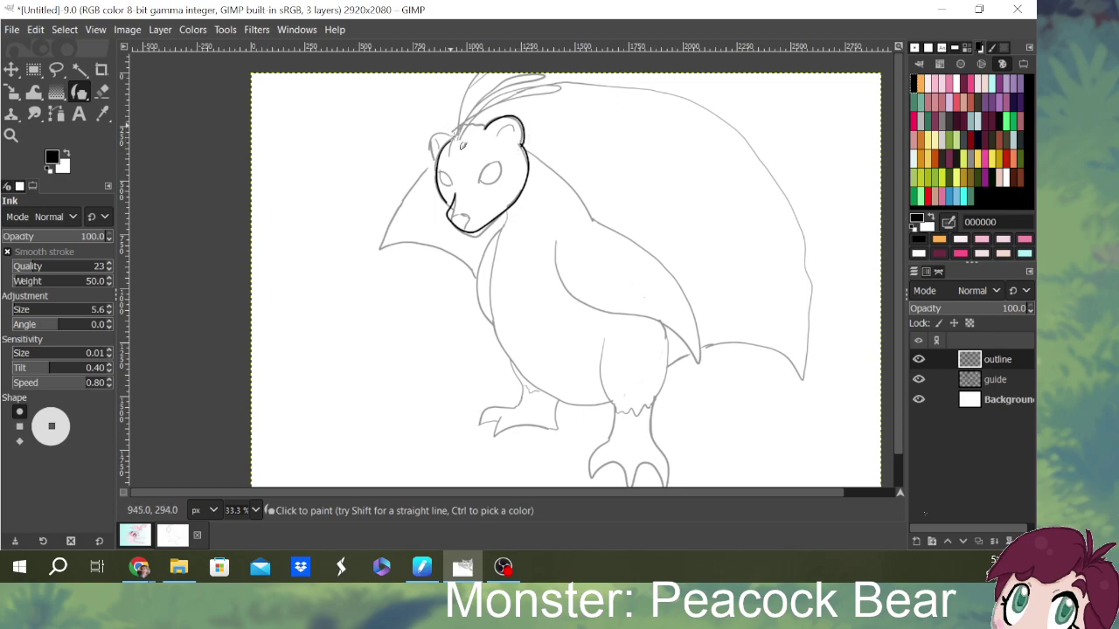
{"action": "left_click_drag", "start_coordinate": [438, 135], "coordinate": [435, 166]}
{"action": "left_click_drag", "start_coordinate": [437, 138], "coordinate": [441, 157]}
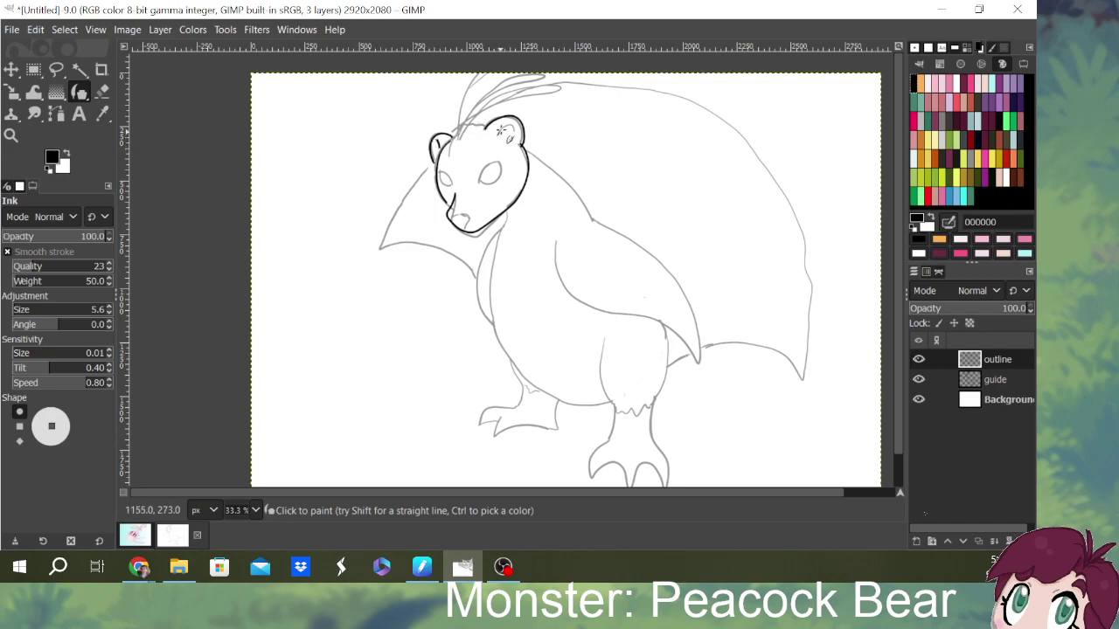
{"action": "left_click_drag", "start_coordinate": [519, 127], "coordinate": [522, 139]}
- Ink the start of the back behind the head and the chest contour running down under the belly to the near leg
{"action": "left_click_drag", "start_coordinate": [528, 148], "coordinate": [560, 174]}
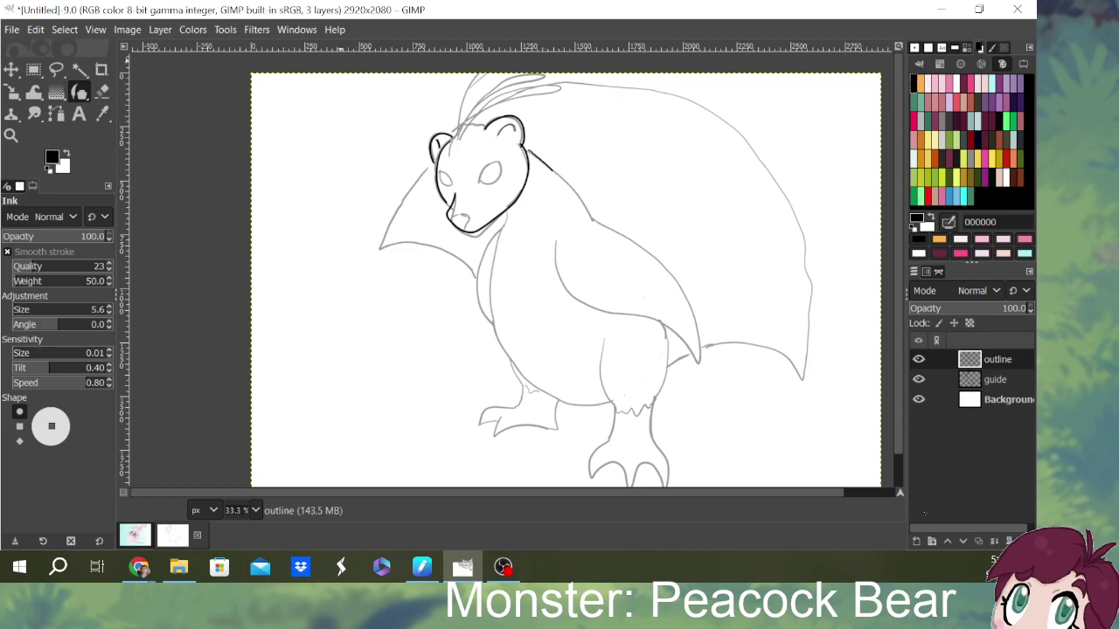
{"action": "key", "text": "alt+Tab"}
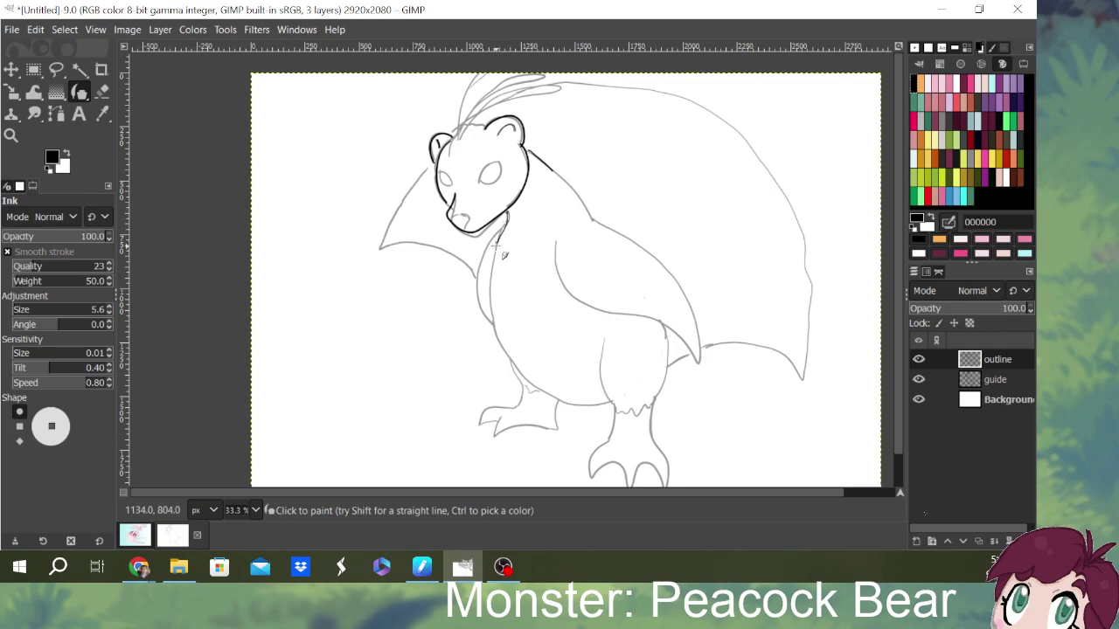
{"action": "mouse_move", "coordinate": [496, 248]}
{"action": "left_mouse_down"}
{"action": "mouse_move", "coordinate": [492, 325]}
{"action": "mouse_move", "coordinate": [522, 374]}
{"action": "mouse_move", "coordinate": [557, 392]}
{"action": "left_mouse_up"}
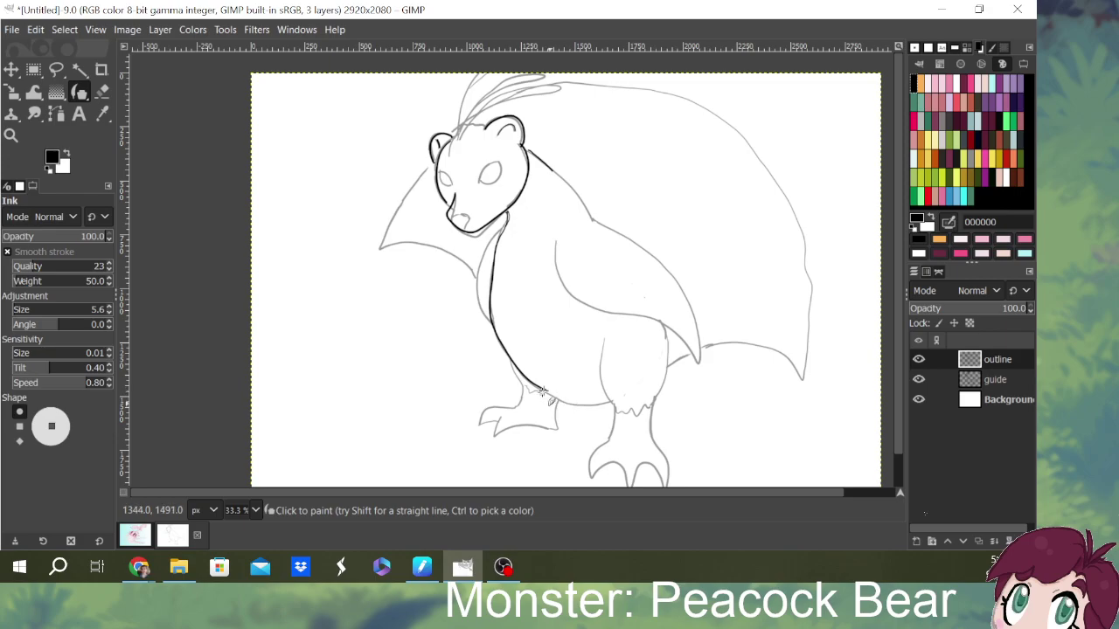
{"action": "left_click_drag", "start_coordinate": [547, 395], "coordinate": [612, 403]}
{"action": "left_click_drag", "start_coordinate": [545, 393], "coordinate": [584, 403]}
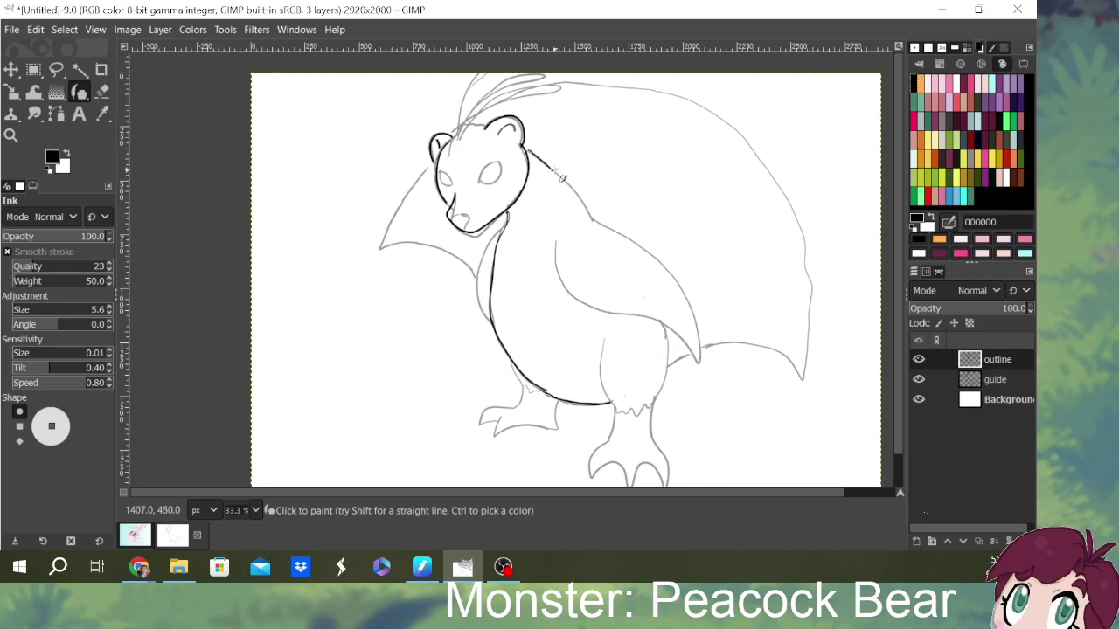
- Ink the rest of the back, the folded near wing with its tip extended past the guide, and the far wing's edge along the chest
{"action": "left_click_drag", "start_coordinate": [560, 178], "coordinate": [613, 231]}
{"action": "mouse_move", "coordinate": [555, 243]}
{"action": "left_mouse_down"}
{"action": "mouse_move", "coordinate": [572, 297]}
{"action": "mouse_move", "coordinate": [655, 319]}
{"action": "mouse_move", "coordinate": [744, 376]}
{"action": "mouse_move", "coordinate": [681, 285]}
{"action": "mouse_move", "coordinate": [595, 220]}
{"action": "left_mouse_up"}
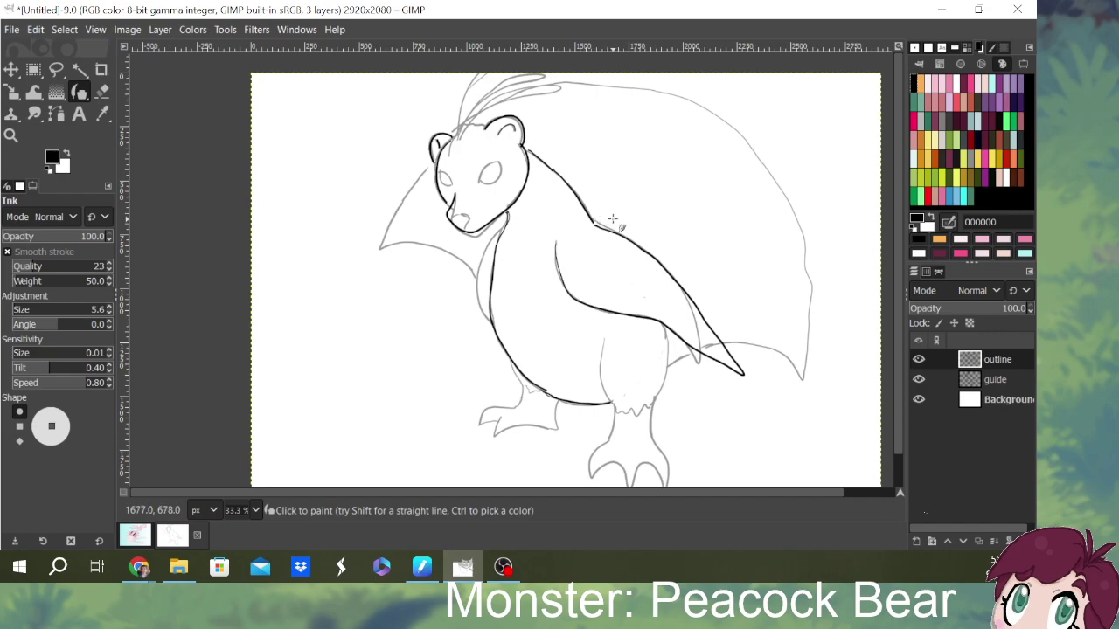
{"action": "mouse_move", "coordinate": [504, 225]}
{"action": "left_mouse_down"}
{"action": "mouse_move", "coordinate": [487, 248]}
{"action": "mouse_move", "coordinate": [482, 306]}
{"action": "mouse_move", "coordinate": [518, 360]}
{"action": "left_mouse_up"}
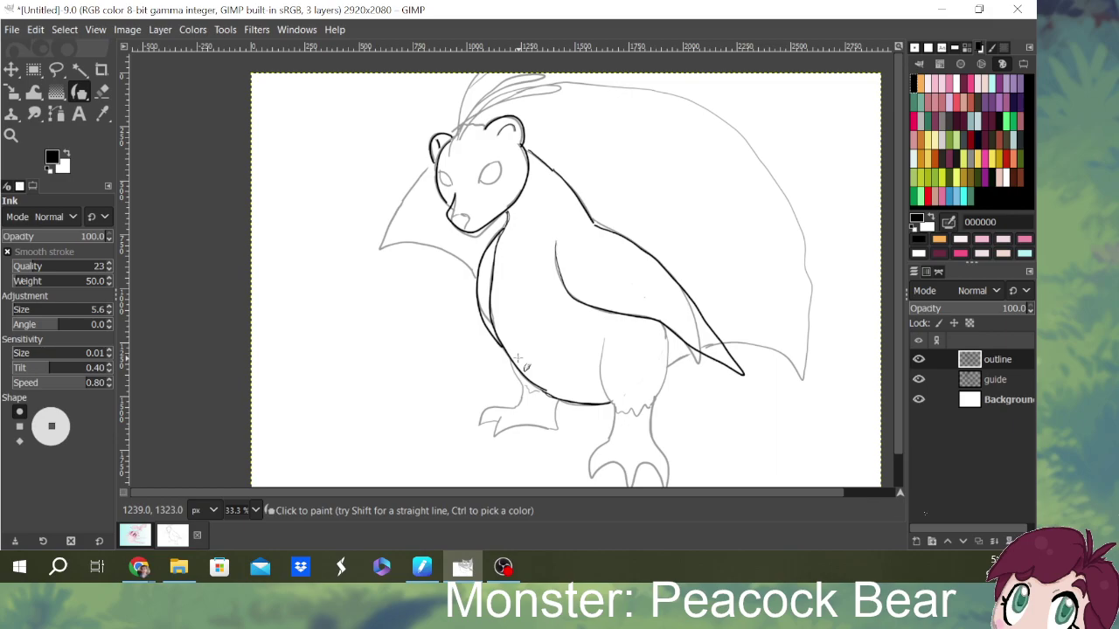
- Ink the near thigh and both lower legs with their clawed bird feet
{"action": "mouse_move", "coordinate": [607, 337]}
{"action": "left_mouse_down"}
{"action": "mouse_move", "coordinate": [620, 421]}
{"action": "mouse_move", "coordinate": [620, 402]}
{"action": "mouse_move", "coordinate": [632, 425]}
{"action": "mouse_move", "coordinate": [648, 408]}
{"action": "mouse_move", "coordinate": [657, 413]}
{"action": "mouse_move", "coordinate": [615, 441]}
{"action": "left_mouse_up"}
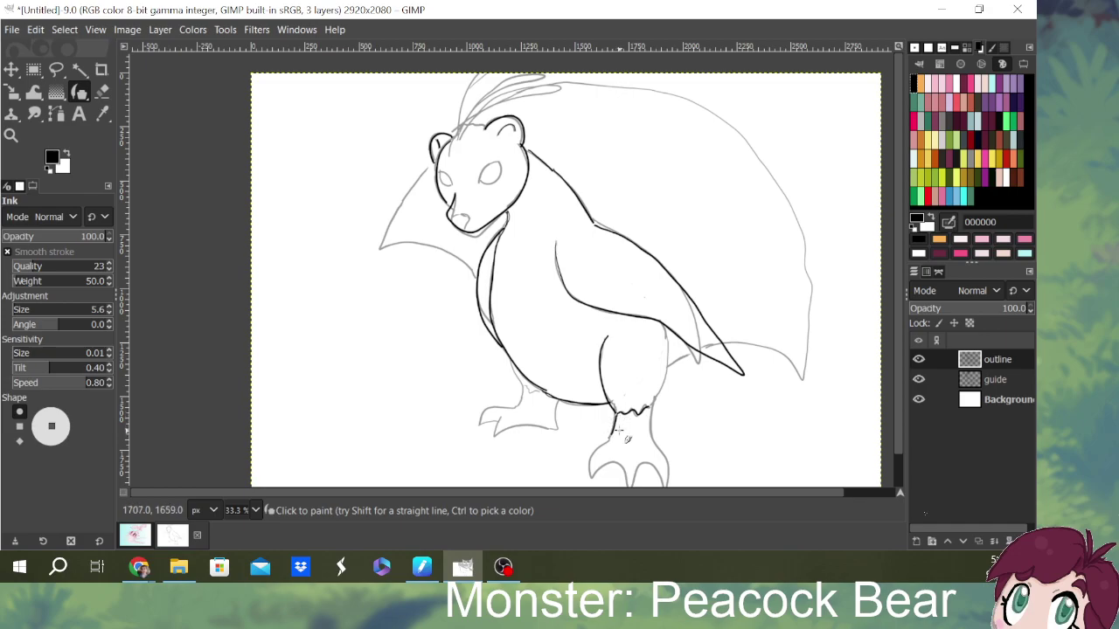
{"action": "key", "text": "ctrl+z"}
{"action": "mouse_move", "coordinate": [623, 423]}
{"action": "left_mouse_down"}
{"action": "mouse_move", "coordinate": [589, 459]}
{"action": "mouse_move", "coordinate": [590, 478]}
{"action": "mouse_move", "coordinate": [608, 478]}
{"action": "mouse_move", "coordinate": [615, 460]}
{"action": "mouse_move", "coordinate": [630, 487]}
{"action": "mouse_move", "coordinate": [654, 467]}
{"action": "mouse_move", "coordinate": [671, 489]}
{"action": "mouse_move", "coordinate": [664, 403]}
{"action": "left_mouse_up"}
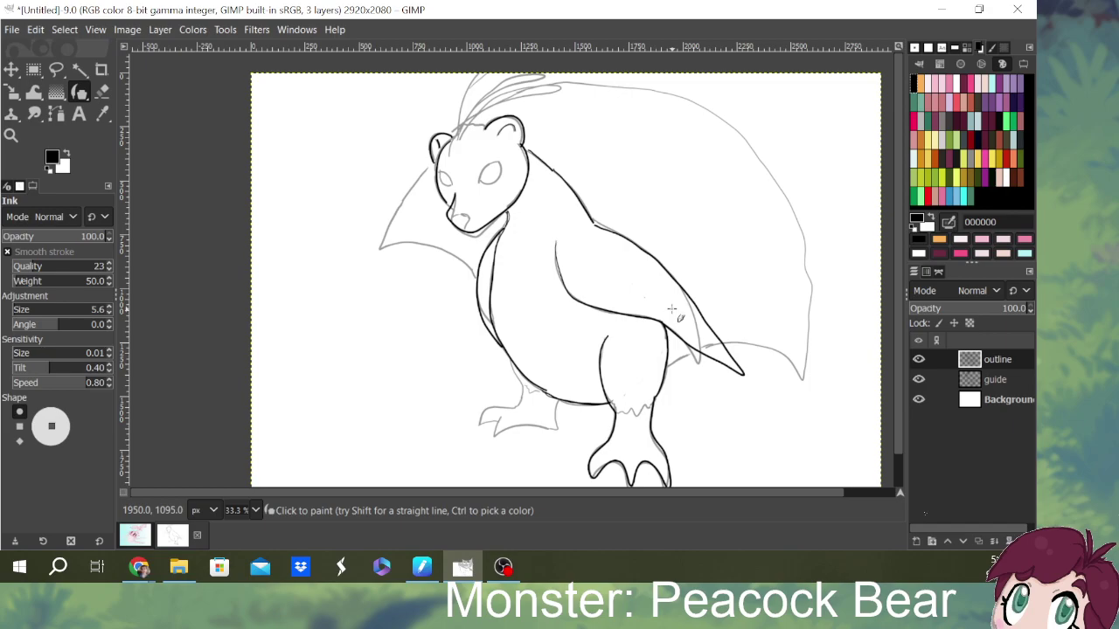
{"action": "mouse_move", "coordinate": [510, 362]}
{"action": "left_mouse_down"}
{"action": "mouse_move", "coordinate": [533, 402]}
{"action": "mouse_move", "coordinate": [479, 412]}
{"action": "mouse_move", "coordinate": [483, 437]}
{"action": "mouse_move", "coordinate": [506, 431]}
{"action": "mouse_move", "coordinate": [504, 420]}
{"action": "mouse_move", "coordinate": [500, 443]}
{"action": "mouse_move", "coordinate": [518, 425]}
{"action": "mouse_move", "coordinate": [560, 427]}
{"action": "mouse_move", "coordinate": [551, 399]}
{"action": "mouse_move", "coordinate": [573, 394]}
{"action": "left_mouse_up"}
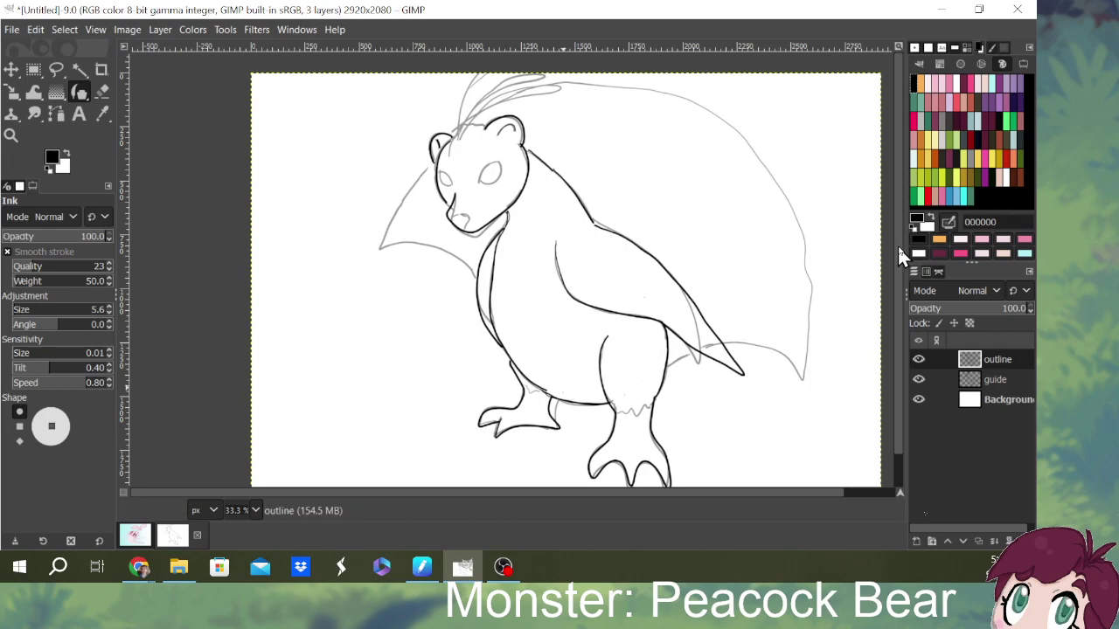
- Ink the jagged feather edge where each leg meets its bare foot
{"action": "scroll", "coordinate": [898, 256], "scroll_direction": "down", "scroll_amount": 1}
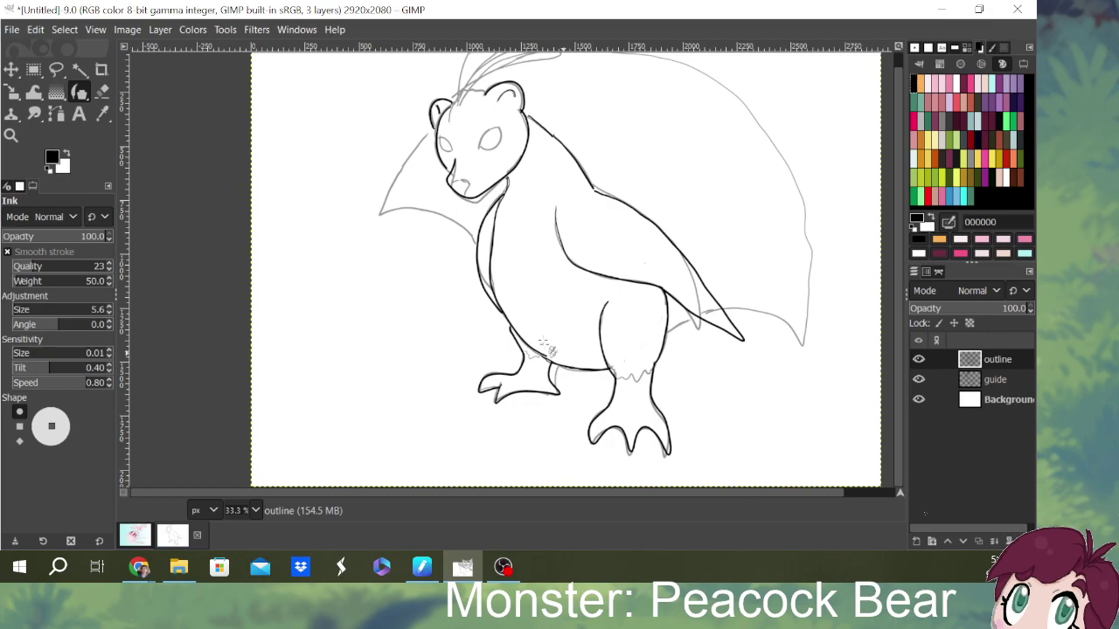
{"action": "left_click_drag", "start_coordinate": [523, 347], "coordinate": [551, 366]}
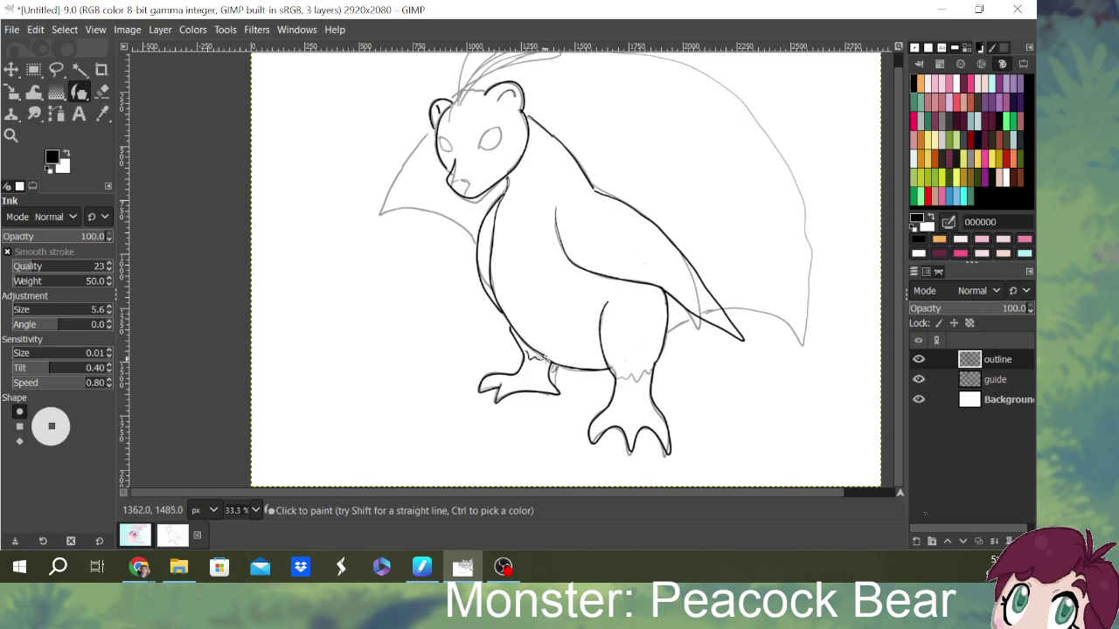
{"action": "mouse_move", "coordinate": [643, 383]}
{"action": "left_mouse_down"}
{"action": "mouse_move", "coordinate": [622, 388]}
{"action": "mouse_move", "coordinate": [665, 372]}
{"action": "left_mouse_up"}
- Ink the bear's nose at the end of the muzzle
{"action": "scroll", "coordinate": [901, 194], "scroll_direction": "up", "scroll_amount": 1}
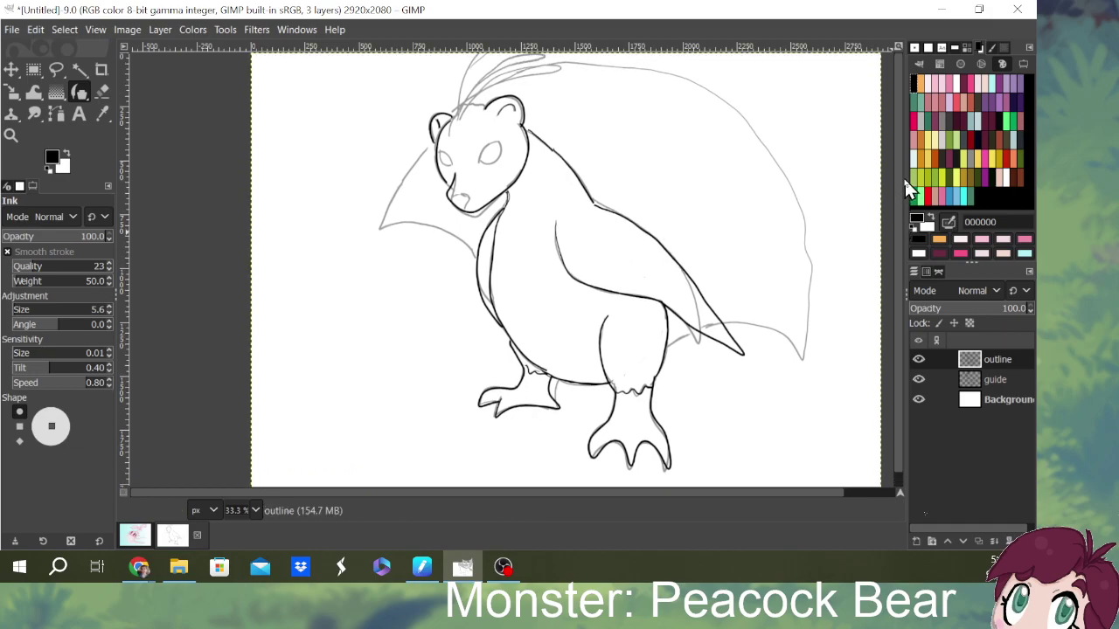
{"action": "mouse_move", "coordinate": [451, 182]}
{"action": "left_mouse_down"}
{"action": "mouse_move", "coordinate": [475, 204]}
{"action": "mouse_move", "coordinate": [461, 218]}
{"action": "mouse_move", "coordinate": [472, 223]}
{"action": "left_mouse_up"}
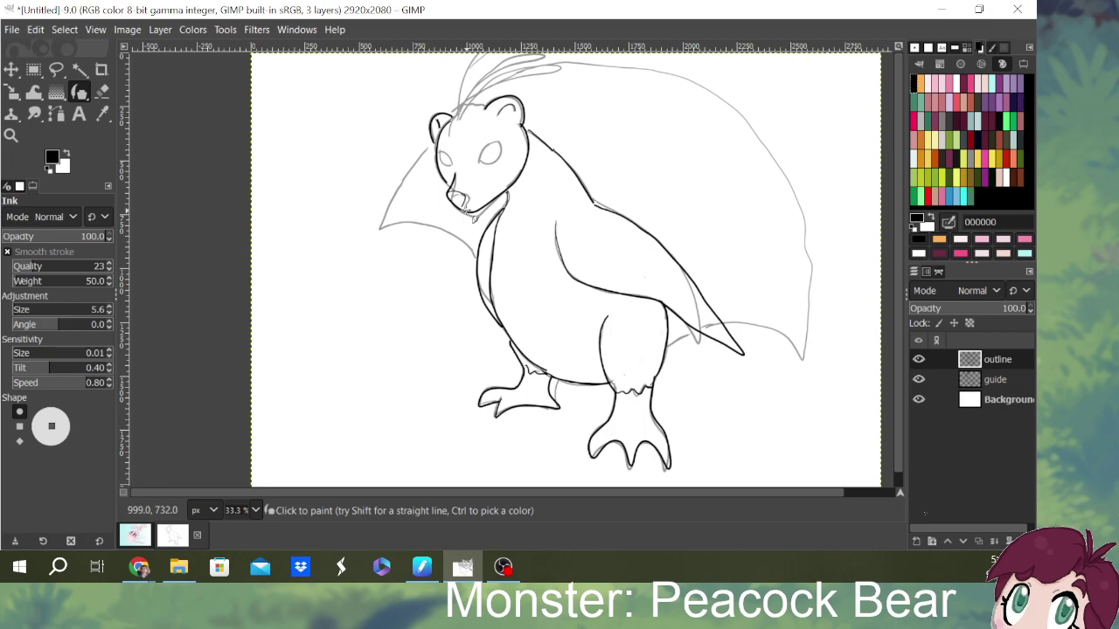
{"action": "left_click_drag", "start_coordinate": [472, 214], "coordinate": [451, 201]}
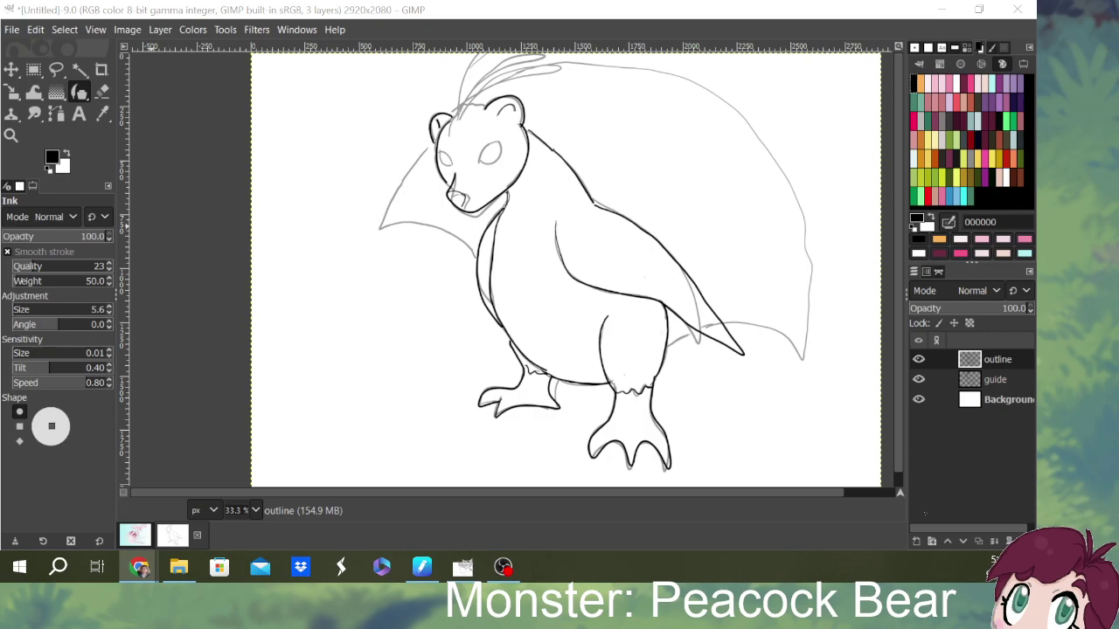
{"action": "key", "text": "alt+Tab"}
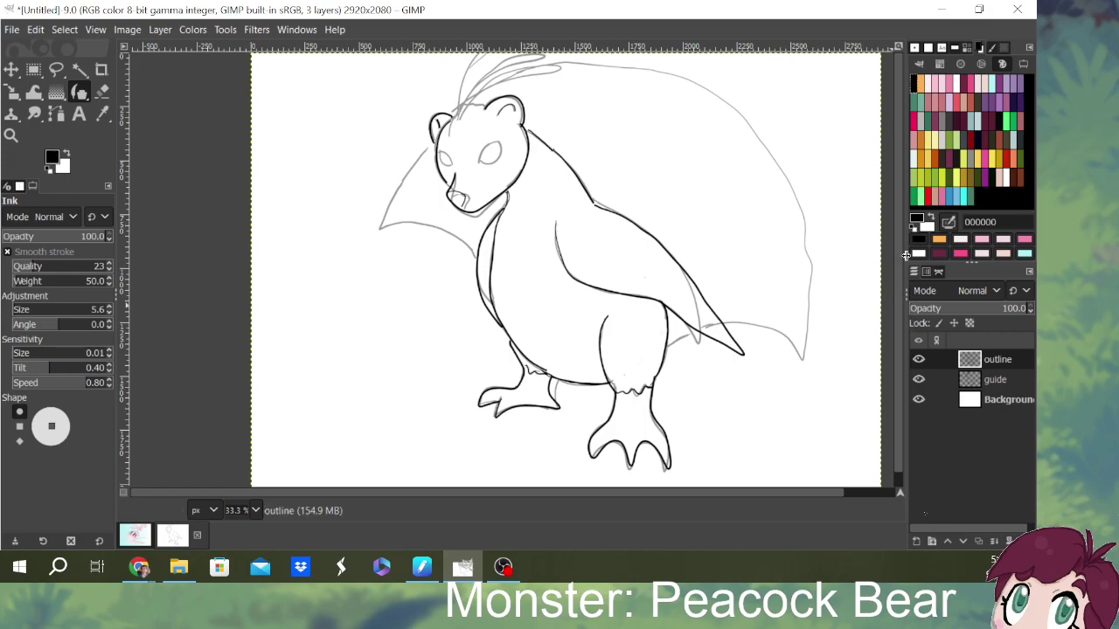
- Ink a tail fan larger than the guide on both sides of the body, running off the canvas's upper edge
{"action": "scroll", "coordinate": [699, 178], "scroll_direction": "down", "scroll_amount": 2}
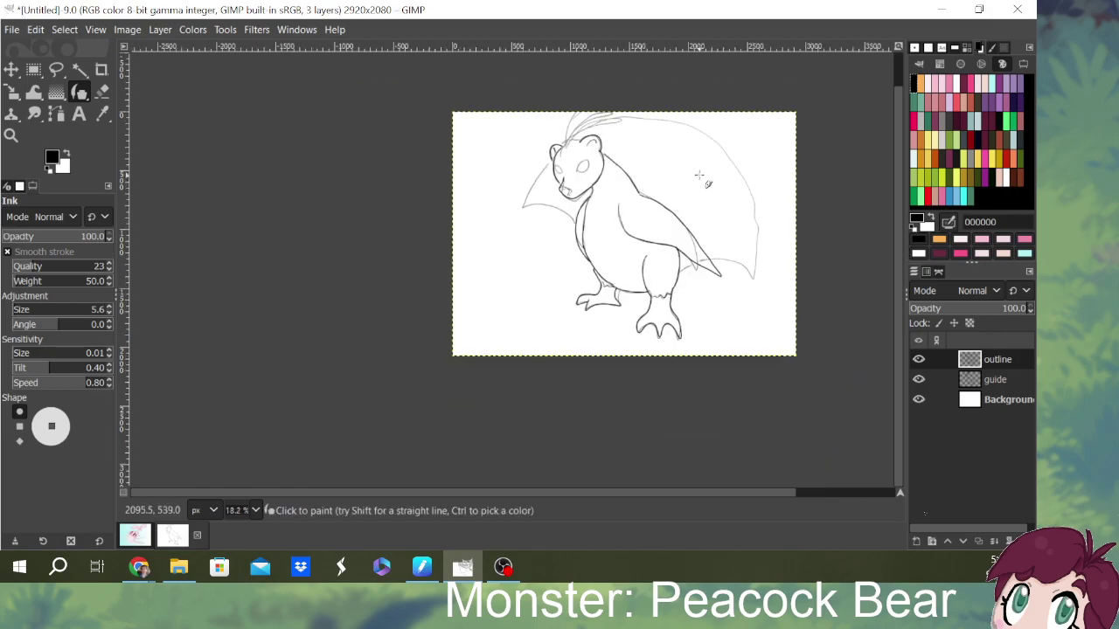
{"action": "scroll", "coordinate": [692, 199], "scroll_direction": "up", "scroll_amount": 1}
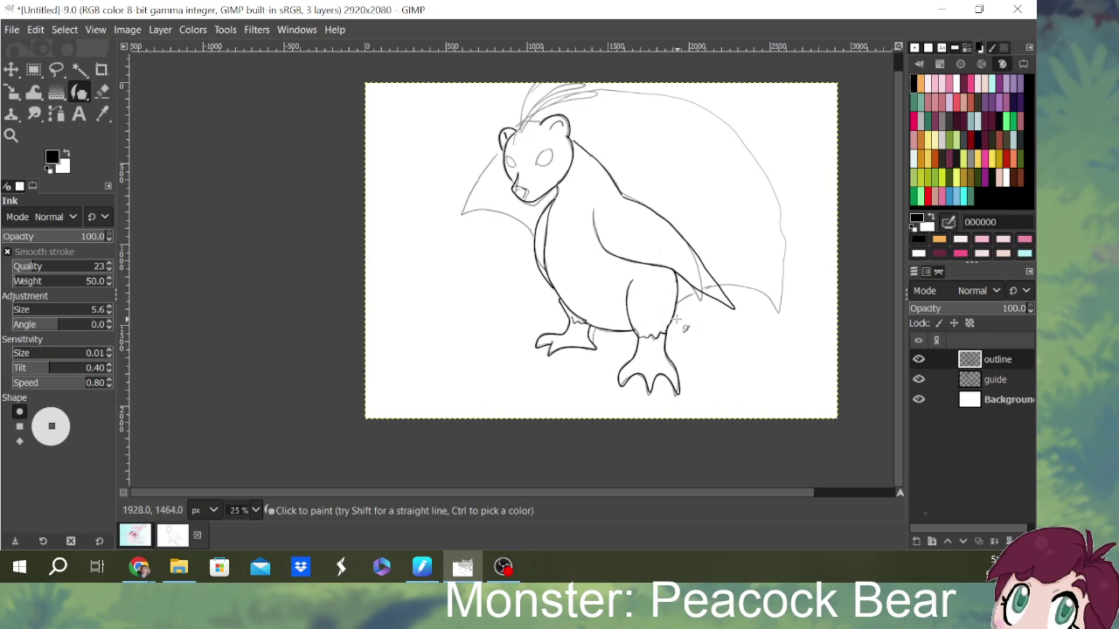
{"action": "mouse_move", "coordinate": [677, 317]}
{"action": "left_mouse_down"}
{"action": "mouse_move", "coordinate": [723, 337]}
{"action": "mouse_move", "coordinate": [677, 322]}
{"action": "mouse_move", "coordinate": [720, 343]}
{"action": "mouse_move", "coordinate": [806, 348]}
{"action": "mouse_move", "coordinate": [824, 325]}
{"action": "mouse_move", "coordinate": [828, 243]}
{"action": "mouse_move", "coordinate": [812, 174]}
{"action": "mouse_move", "coordinate": [785, 132]}
{"action": "mouse_move", "coordinate": [704, 81]}
{"action": "left_mouse_up"}
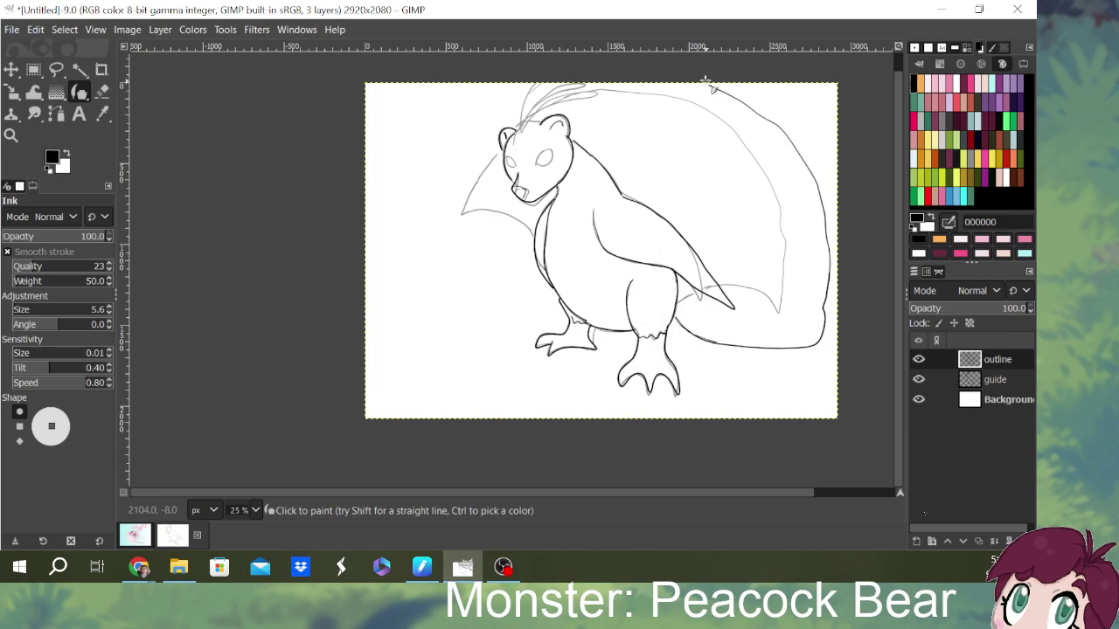
{"action": "mouse_move", "coordinate": [494, 85]}
{"action": "left_mouse_down"}
{"action": "mouse_move", "coordinate": [456, 130]}
{"action": "mouse_move", "coordinate": [431, 220]}
{"action": "left_mouse_up"}
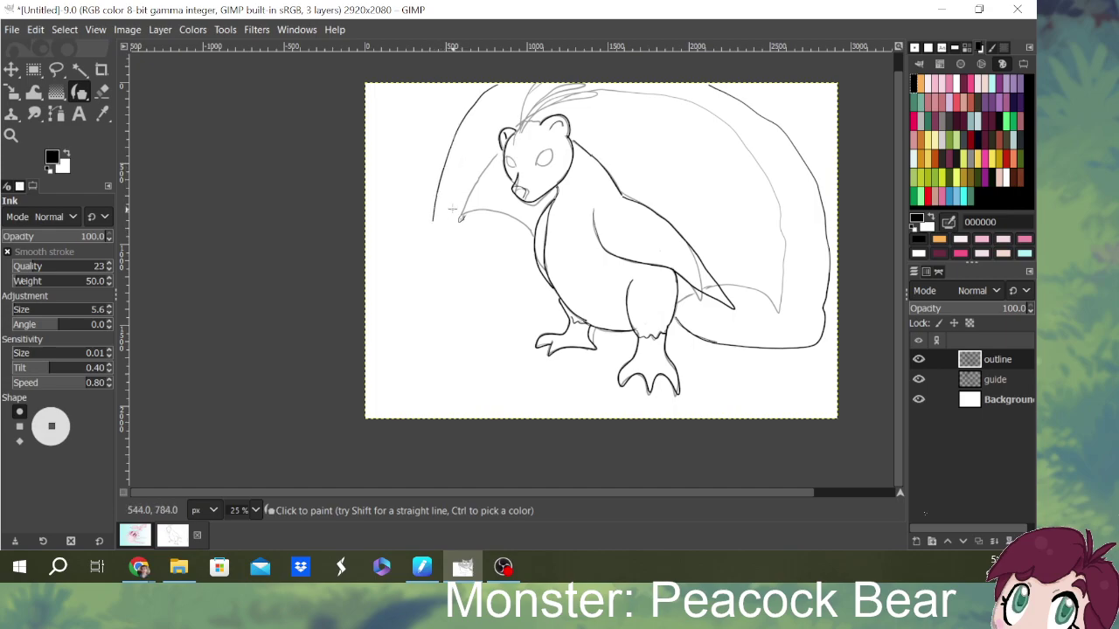
{"action": "key", "text": "ctrl+z"}
{"action": "mouse_move", "coordinate": [502, 87]}
{"action": "left_mouse_down"}
{"action": "mouse_move", "coordinate": [461, 210]}
{"action": "mouse_move", "coordinate": [466, 289]}
{"action": "mouse_move", "coordinate": [475, 278]}
{"action": "mouse_move", "coordinate": [467, 281]}
{"action": "mouse_move", "coordinate": [503, 303]}
{"action": "mouse_move", "coordinate": [582, 317]}
{"action": "left_mouse_up"}
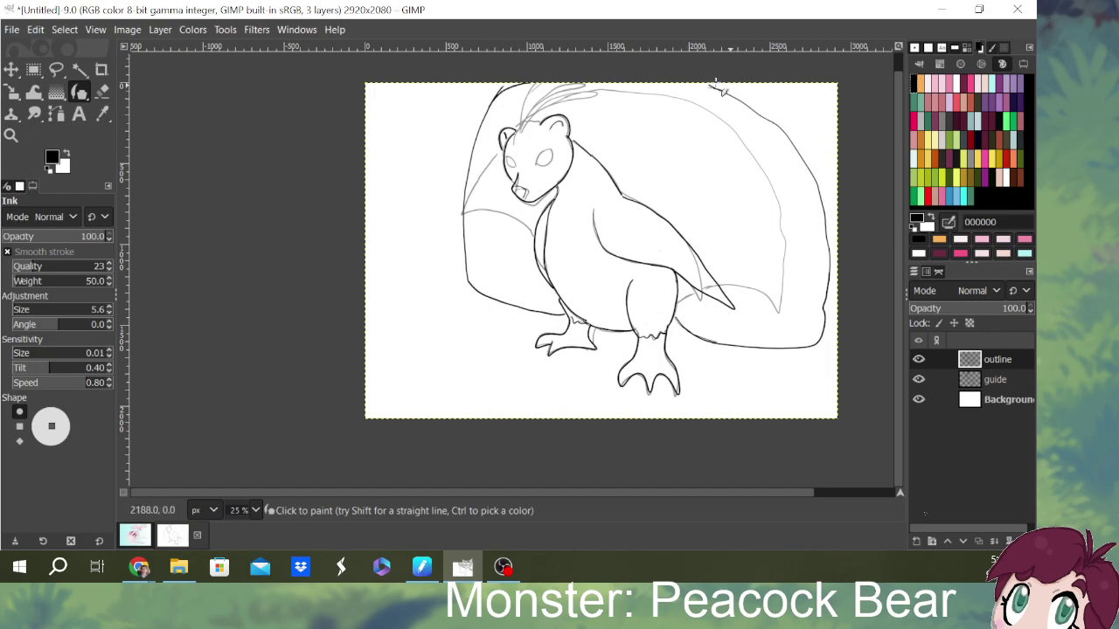
{"action": "mouse_move", "coordinate": [715, 86]}
{"action": "left_mouse_down"}
{"action": "mouse_move", "coordinate": [746, 93]}
{"action": "mouse_move", "coordinate": [719, 79]}
{"action": "mouse_move", "coordinate": [797, 145]}
{"action": "left_mouse_up"}
{"action": "left_click_drag", "start_coordinate": [751, 92], "coordinate": [700, 92]}
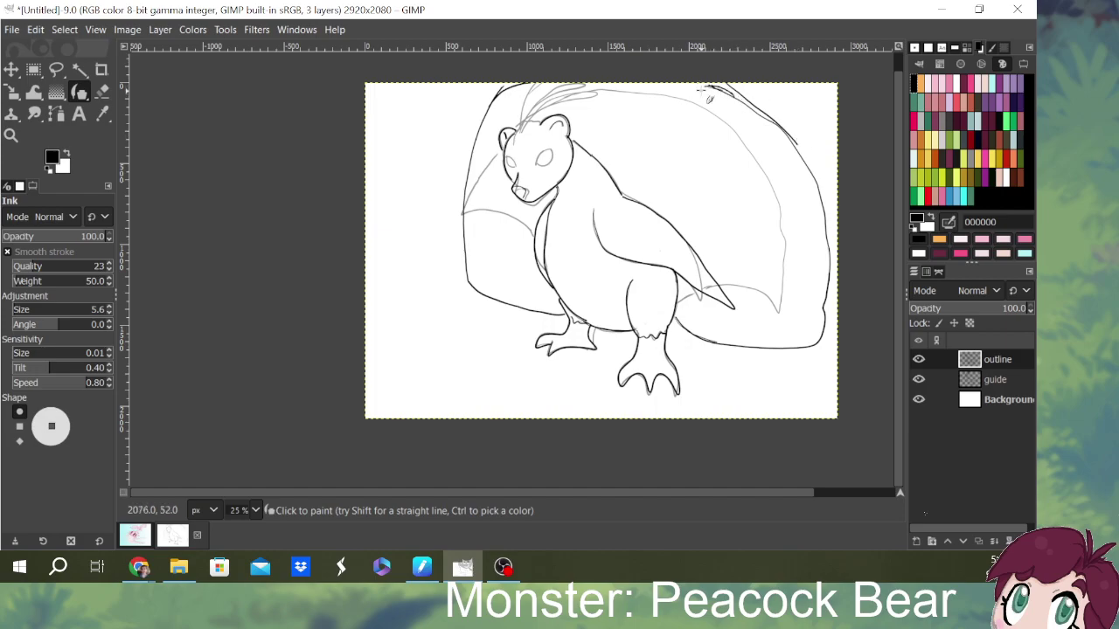
{"action": "key", "text": "ctrl+z"}
{"action": "key", "text": "ctrl+z"}
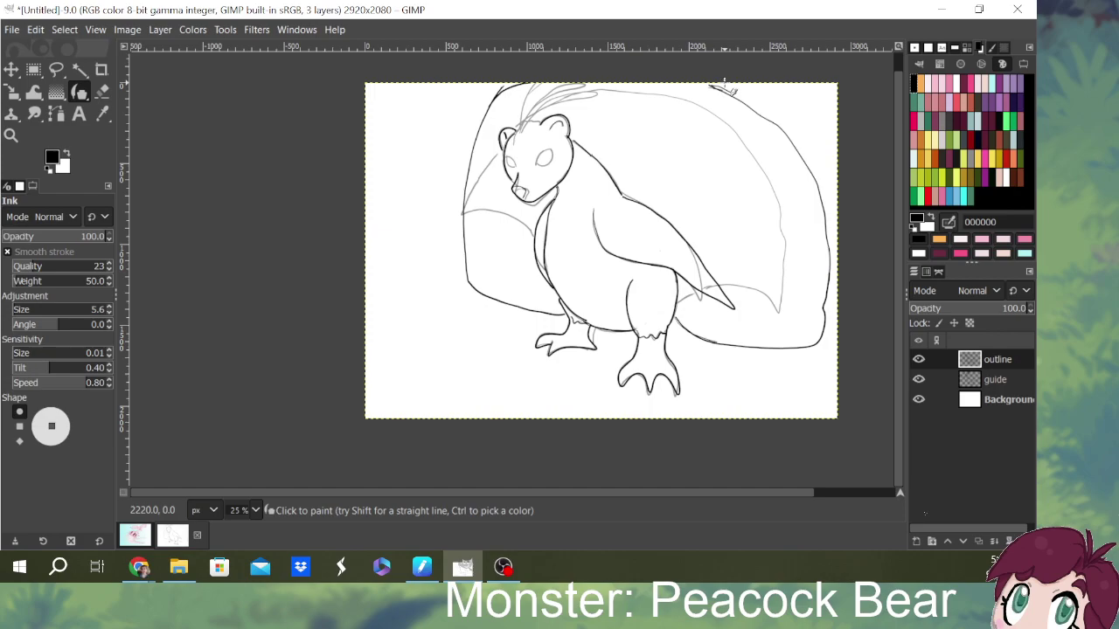
- Redraw the tail fan's upper curve behind the back and erase the old line beneath it with the Eraser
{"action": "left_click_drag", "start_coordinate": [727, 86], "coordinate": [804, 150]}
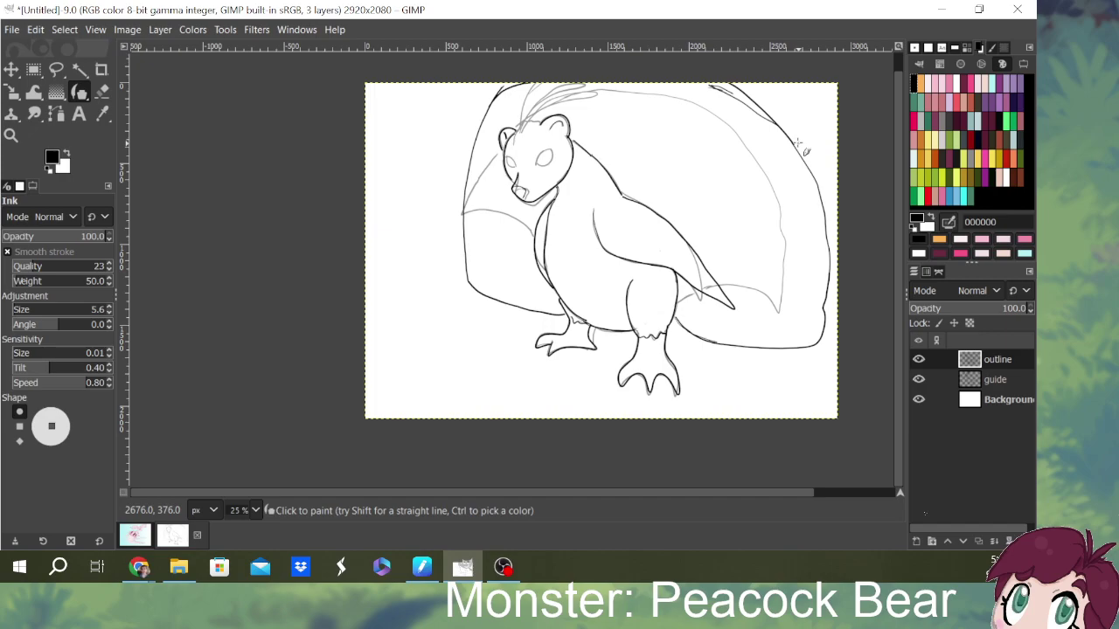
{"action": "left_click", "coordinate": [103, 91]}
{"action": "mouse_move", "coordinate": [723, 103]}
{"action": "left_mouse_down"}
{"action": "mouse_move", "coordinate": [719, 92]}
{"action": "mouse_move", "coordinate": [776, 136]}
{"action": "mouse_move", "coordinate": [754, 114]}
{"action": "mouse_move", "coordinate": [781, 126]}
{"action": "left_mouse_up"}
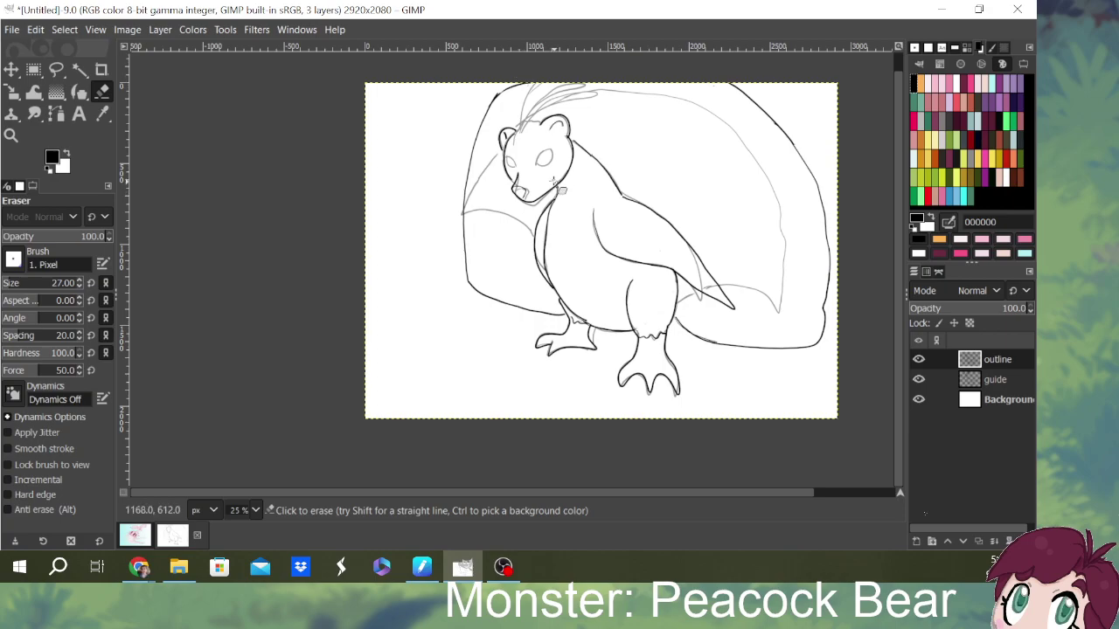
- Ink both of the bear's eyes with the Ink tool
{"action": "left_click", "coordinate": [80, 92]}
{"action": "scroll", "coordinate": [538, 175], "scroll_direction": "up", "scroll_amount": 1}
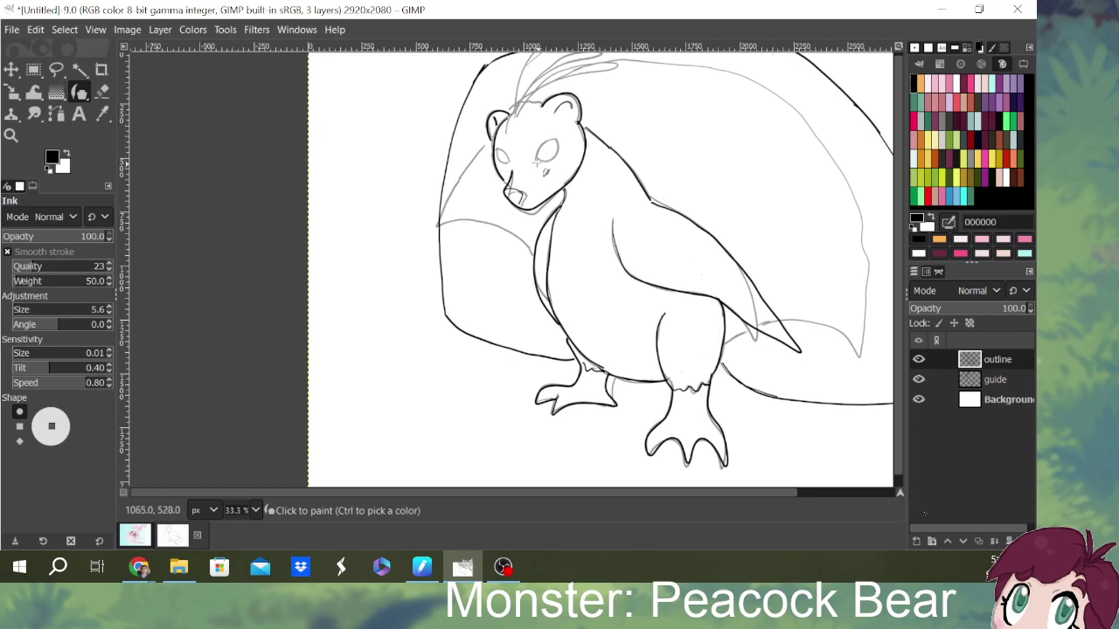
{"action": "left_click_drag", "start_coordinate": [539, 161], "coordinate": [544, 149]}
{"action": "left_click_drag", "start_coordinate": [539, 157], "coordinate": [544, 161]}
{"action": "key", "text": "ctrl+z"}
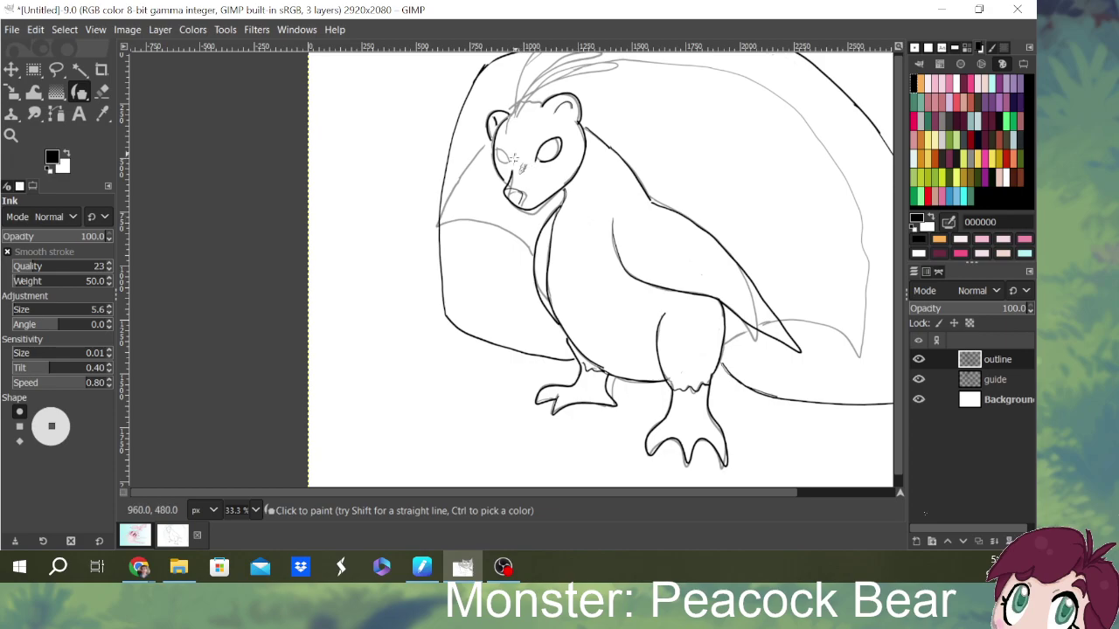
{"action": "mouse_move", "coordinate": [513, 159]}
{"action": "left_mouse_down"}
{"action": "mouse_move", "coordinate": [494, 147]}
{"action": "mouse_move", "coordinate": [510, 147]}
{"action": "mouse_move", "coordinate": [499, 159]}
{"action": "mouse_move", "coordinate": [521, 175]}
{"action": "mouse_move", "coordinate": [559, 140]}
{"action": "mouse_move", "coordinate": [559, 162]}
{"action": "mouse_move", "coordinate": [584, 145]}
{"action": "mouse_move", "coordinate": [577, 151]}
{"action": "left_mouse_up"}
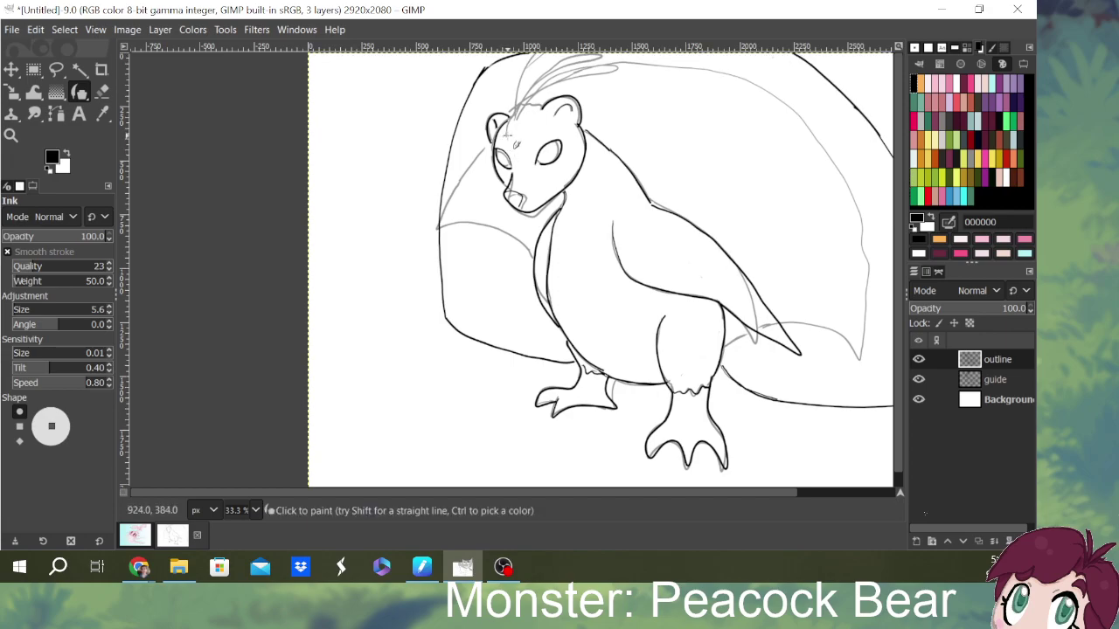
- Ink the crown between the ears and the long crest feathers with rounded tips rising from it
{"action": "left_click_drag", "start_coordinate": [514, 118], "coordinate": [549, 100]}
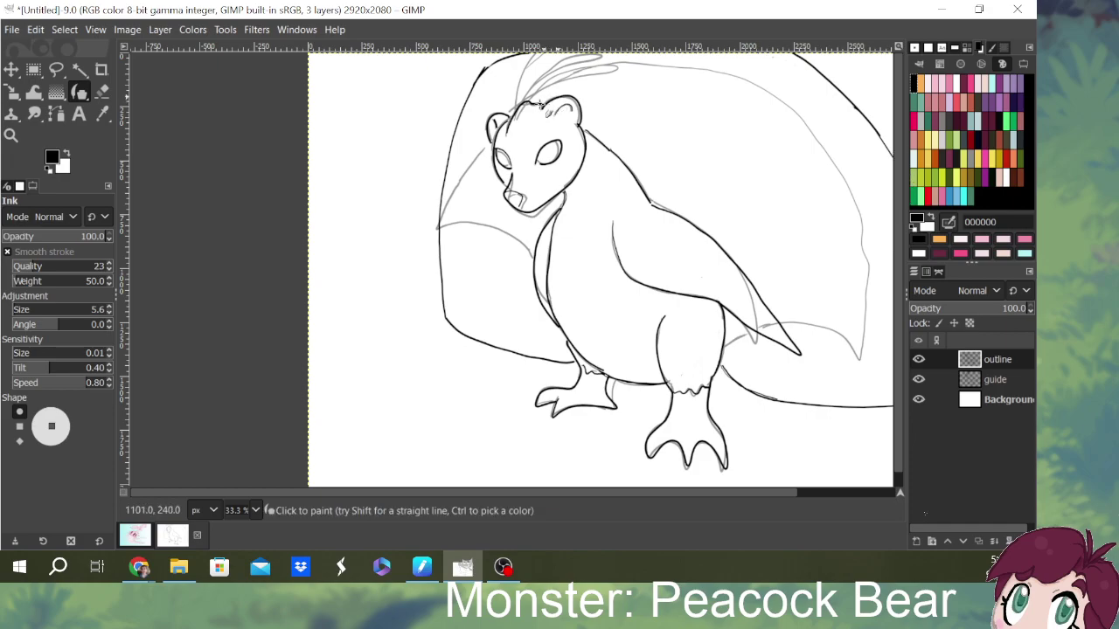
{"action": "mouse_move", "coordinate": [541, 104]}
{"action": "left_mouse_down"}
{"action": "mouse_move", "coordinate": [585, 92]}
{"action": "mouse_move", "coordinate": [658, 98]}
{"action": "mouse_move", "coordinate": [605, 91]}
{"action": "left_mouse_up"}
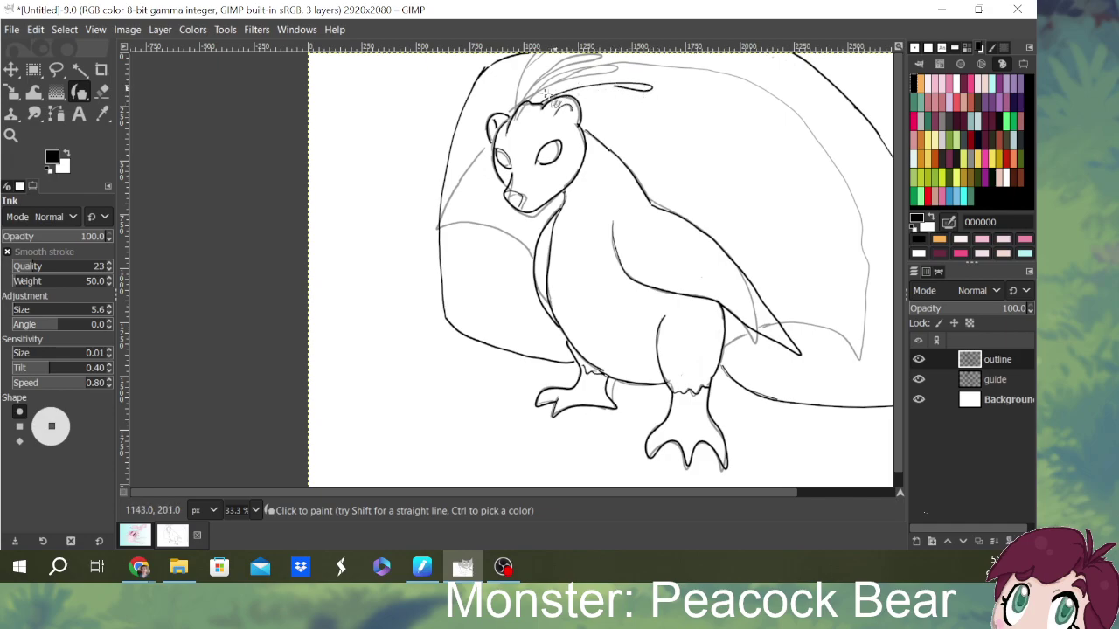
{"action": "mouse_move", "coordinate": [620, 79]}
{"action": "left_mouse_down"}
{"action": "mouse_move", "coordinate": [651, 76]}
{"action": "mouse_move", "coordinate": [610, 75]}
{"action": "left_mouse_up"}
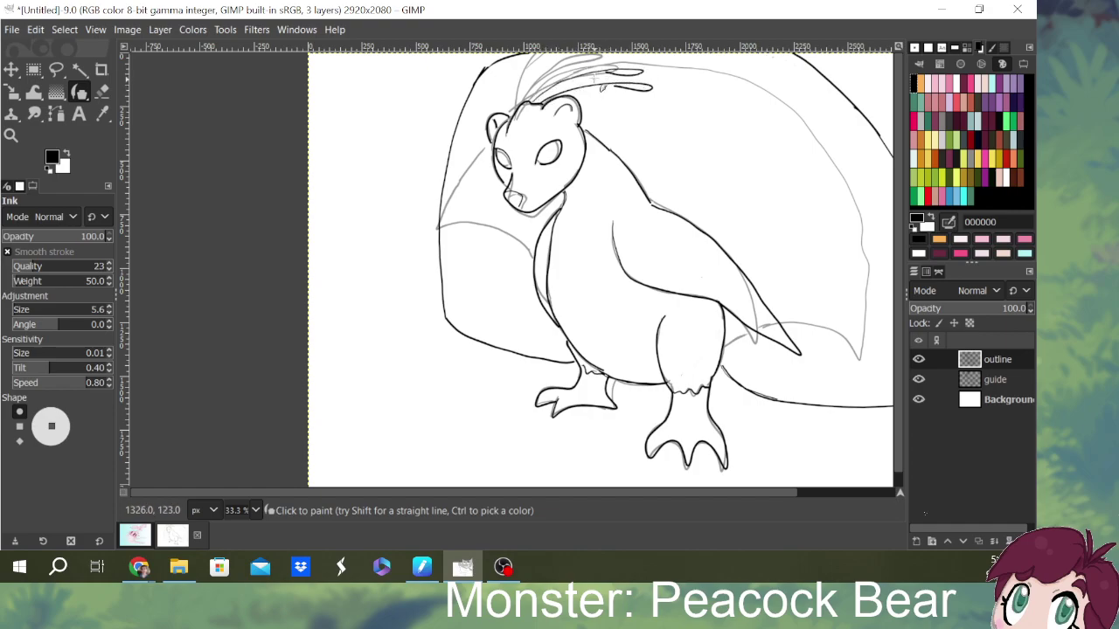
{"action": "mouse_move", "coordinate": [543, 86]}
{"action": "left_mouse_down"}
{"action": "mouse_move", "coordinate": [616, 54]}
{"action": "mouse_move", "coordinate": [612, 66]}
{"action": "mouse_move", "coordinate": [580, 62]}
{"action": "left_mouse_up"}
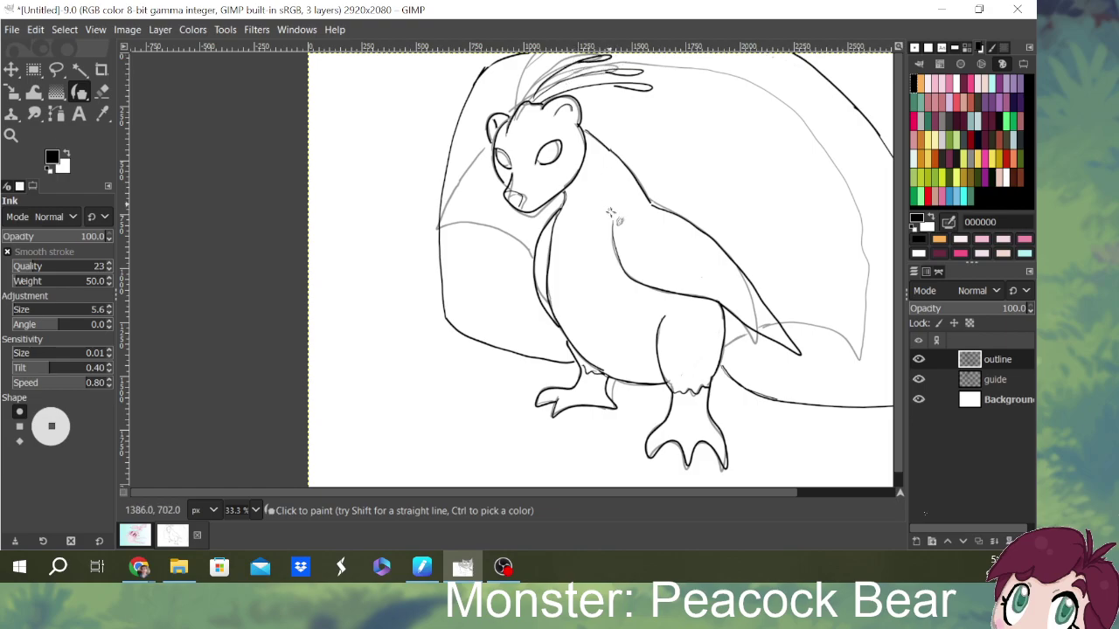
{"action": "mouse_move", "coordinate": [540, 107]}
{"action": "left_mouse_down"}
{"action": "mouse_move", "coordinate": [537, 70]}
{"action": "mouse_move", "coordinate": [569, 54]}
{"action": "left_mouse_up"}
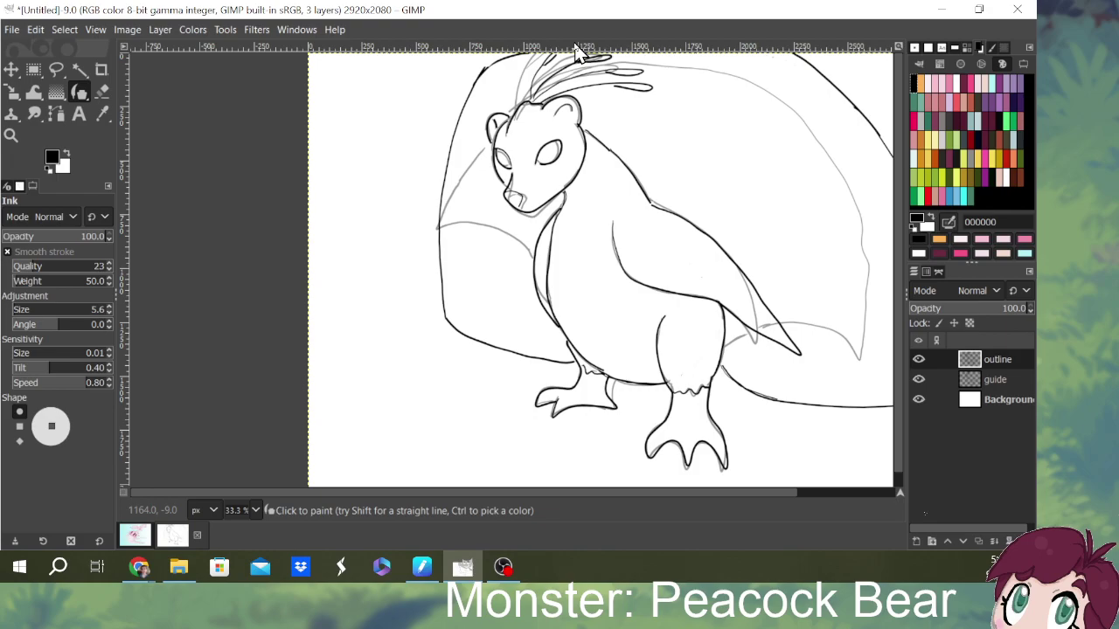
- Hide the guide layer
{"action": "left_click_drag", "start_coordinate": [784, 493], "coordinate": [829, 485]}
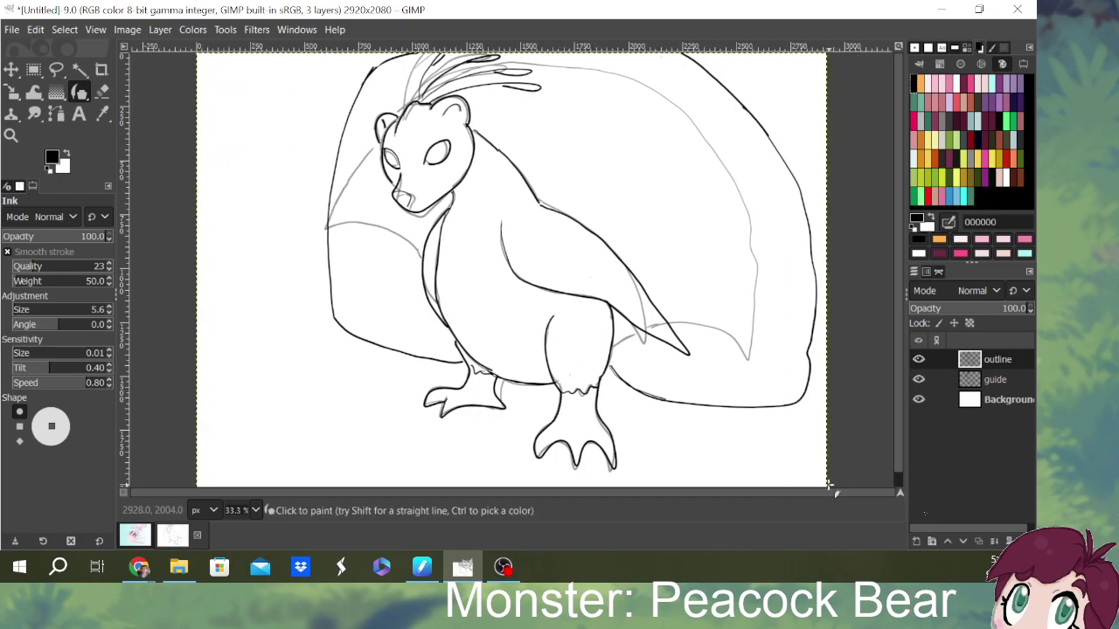
{"action": "left_click", "coordinate": [918, 379]}
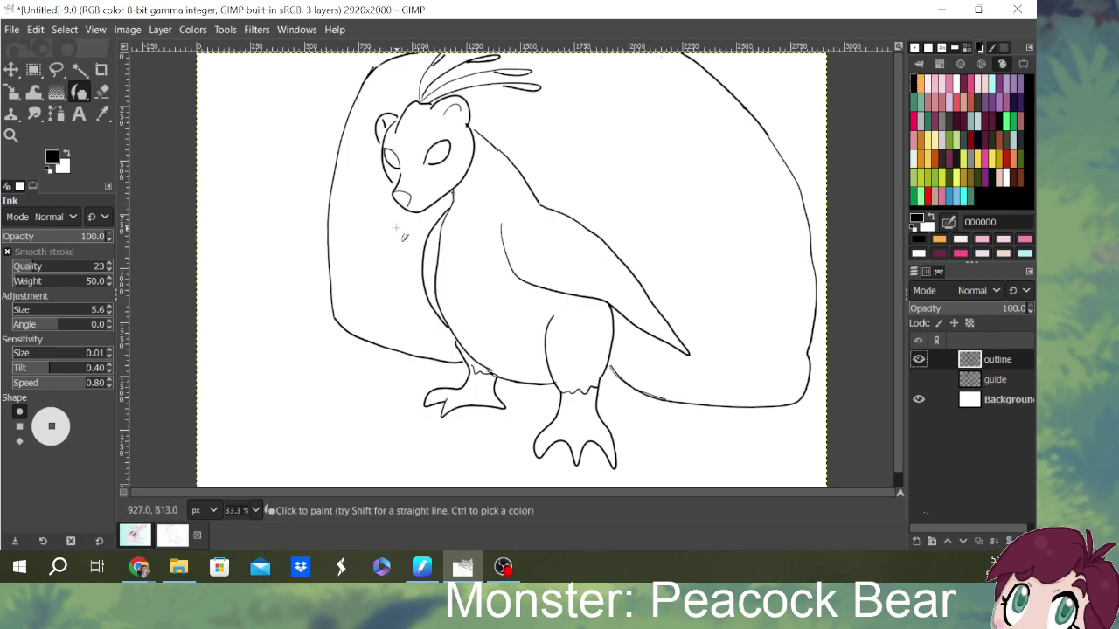
{"action": "scroll", "coordinate": [397, 226], "scroll_direction": "up", "scroll_amount": 1, "text": "ctrl"}
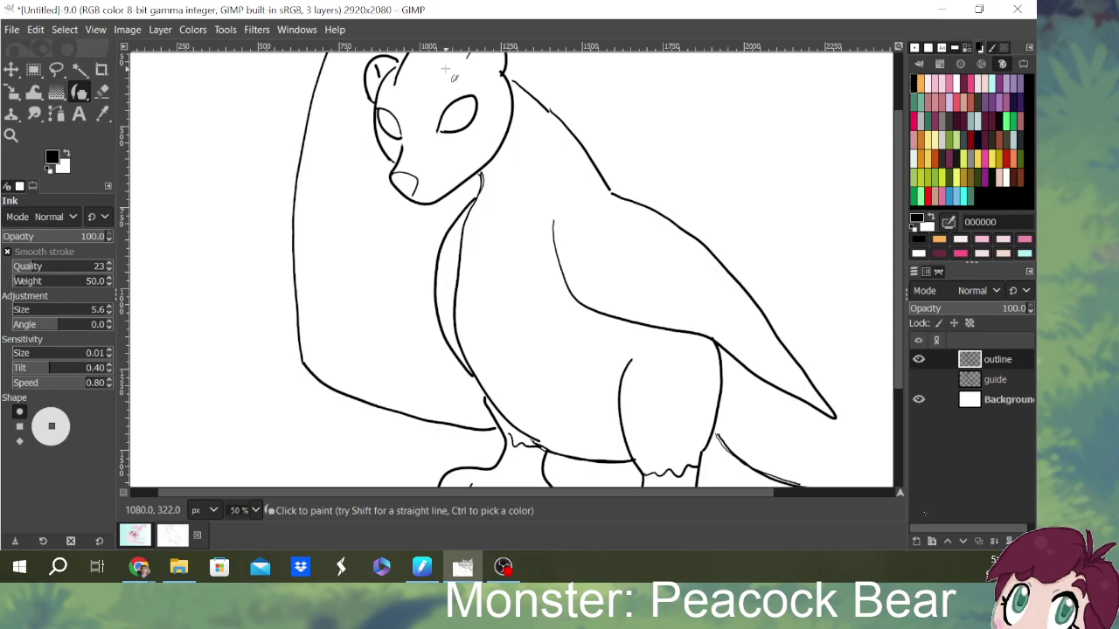
- Thicken the line down the back of the neck and the crown line between the ears with the Ink tool
{"action": "mouse_move", "coordinate": [508, 76]}
{"action": "left_mouse_down"}
{"action": "mouse_move", "coordinate": [570, 129]}
{"action": "mouse_move", "coordinate": [623, 204]}
{"action": "left_mouse_up"}
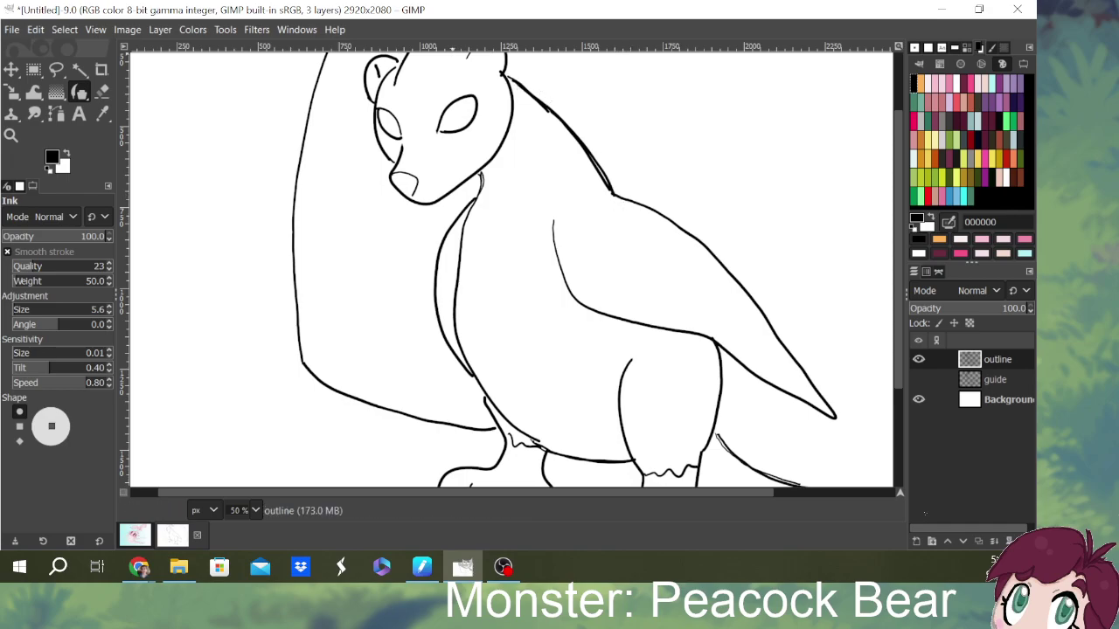
{"action": "key", "text": "alt+Tab"}
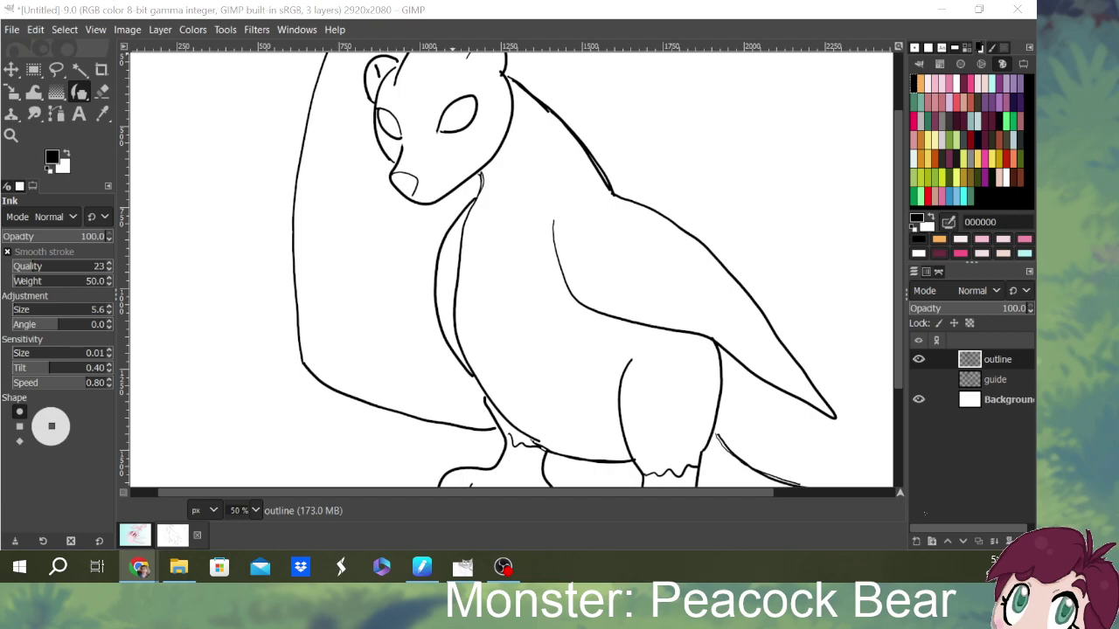
{"action": "left_click", "coordinate": [61, 154]}
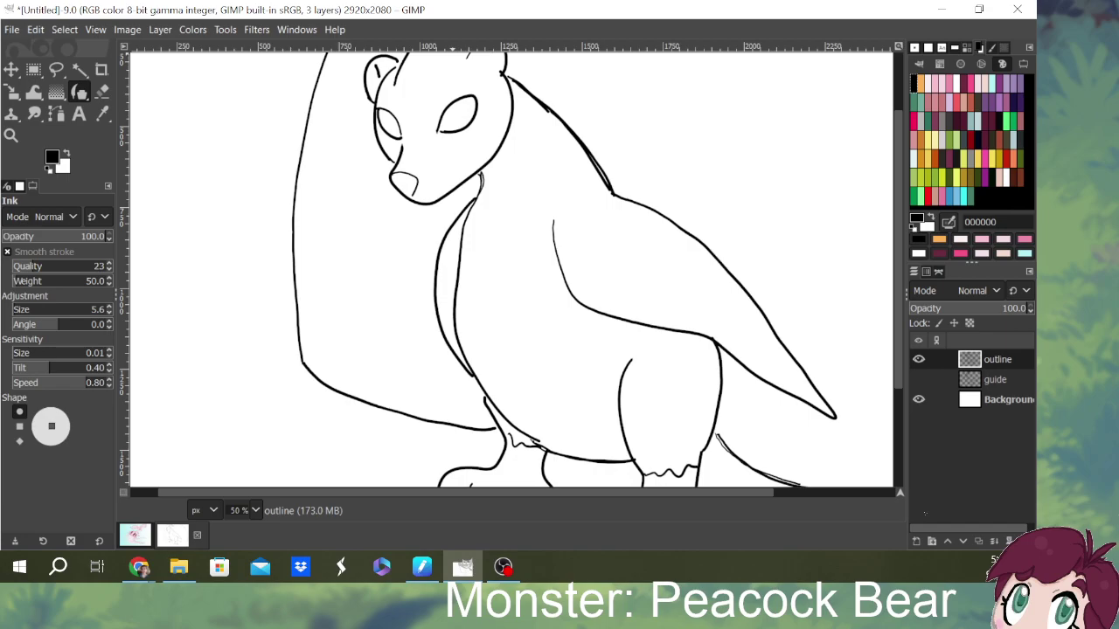
{"action": "left_click_drag", "start_coordinate": [902, 318], "coordinate": [911, 250]}
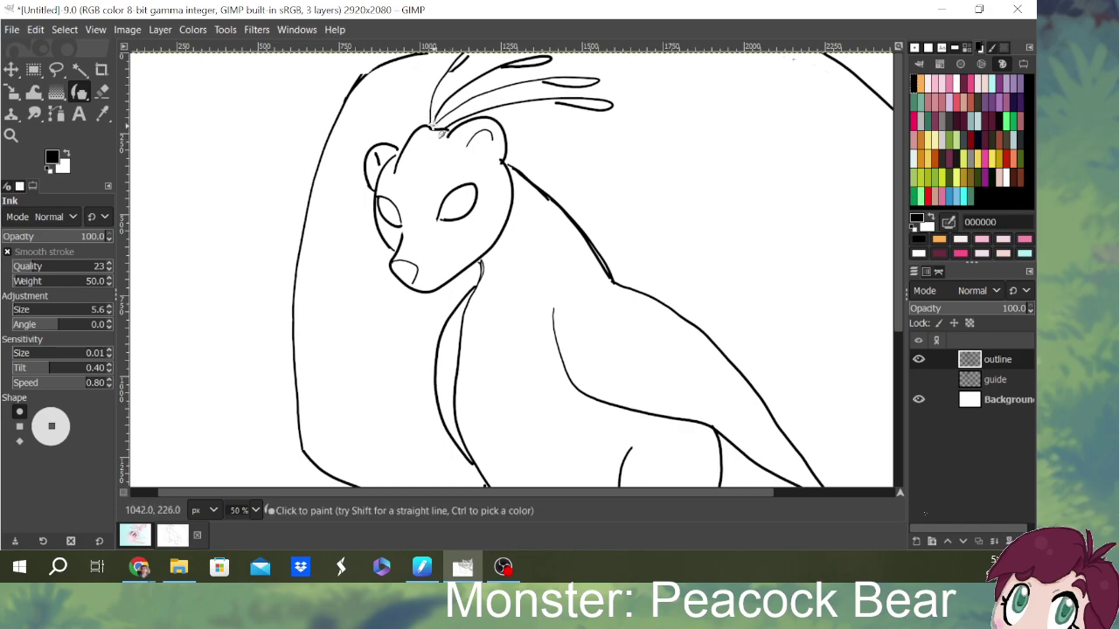
{"action": "mouse_move", "coordinate": [444, 79]}
{"action": "left_mouse_down"}
{"action": "mouse_move", "coordinate": [455, 137]}
{"action": "mouse_move", "coordinate": [486, 103]}
{"action": "mouse_move", "coordinate": [526, 92]}
{"action": "left_mouse_up"}
{"action": "mouse_move", "coordinate": [458, 127]}
{"action": "left_mouse_down"}
{"action": "mouse_move", "coordinate": [454, 138]}
{"action": "mouse_move", "coordinate": [447, 128]}
{"action": "mouse_move", "coordinate": [472, 122]}
{"action": "mouse_move", "coordinate": [492, 142]}
{"action": "left_mouse_up"}
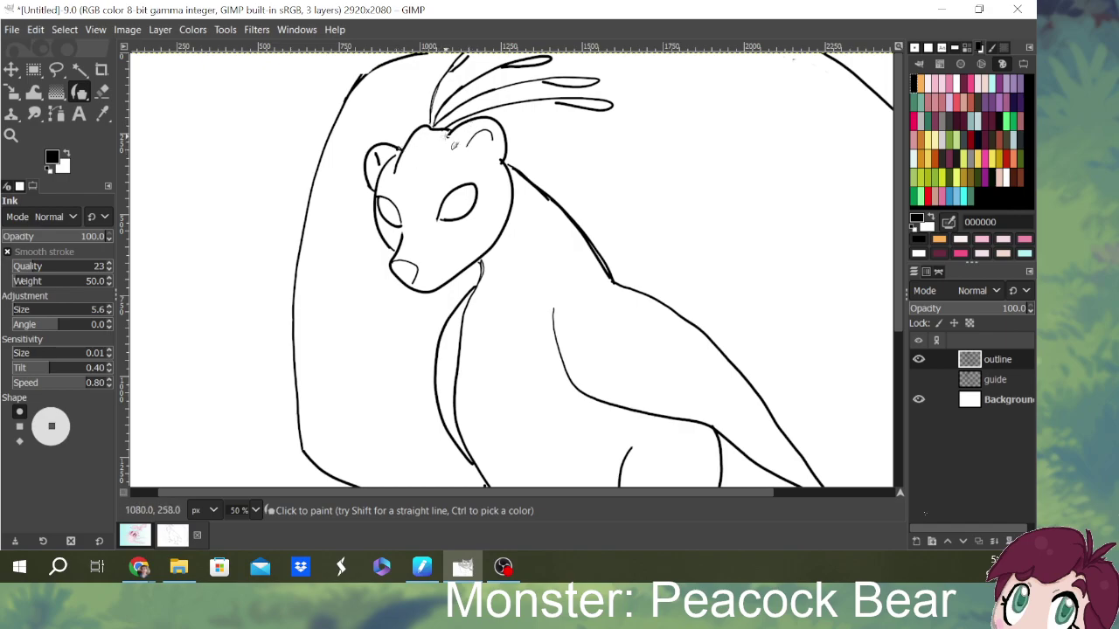
- Thicken both sides of the near leg's ankle and the ruffled feather edge above the far foot
{"action": "left_click_drag", "start_coordinate": [900, 244], "coordinate": [902, 375]}
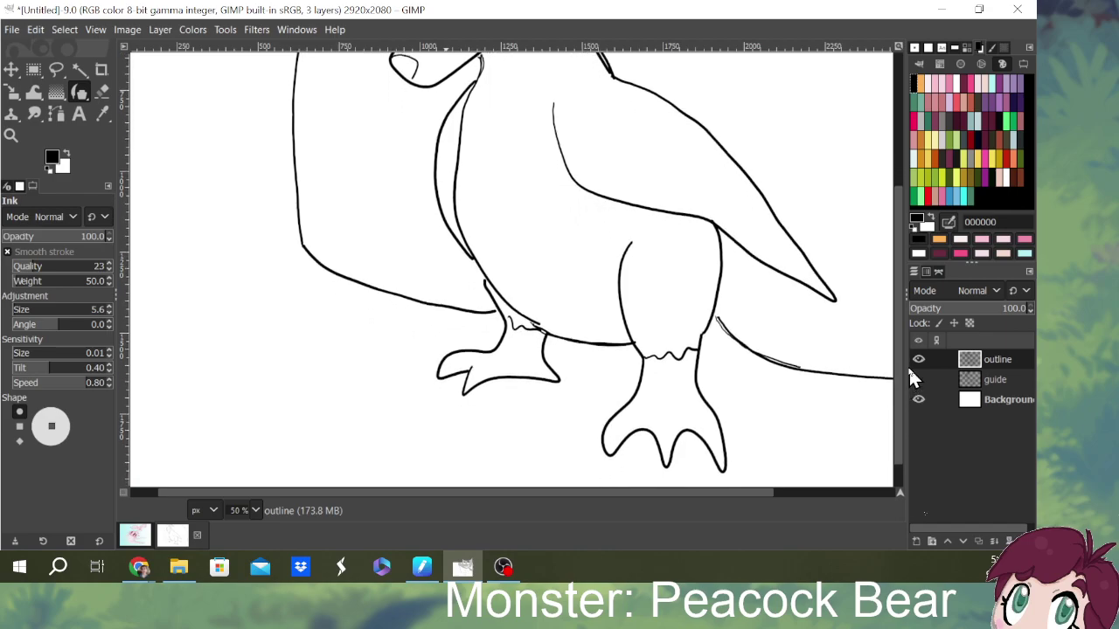
{"action": "mouse_move", "coordinate": [644, 359]}
{"action": "left_mouse_down"}
{"action": "mouse_move", "coordinate": [617, 417]}
{"action": "mouse_move", "coordinate": [637, 405]}
{"action": "mouse_move", "coordinate": [612, 420]}
{"action": "left_mouse_up"}
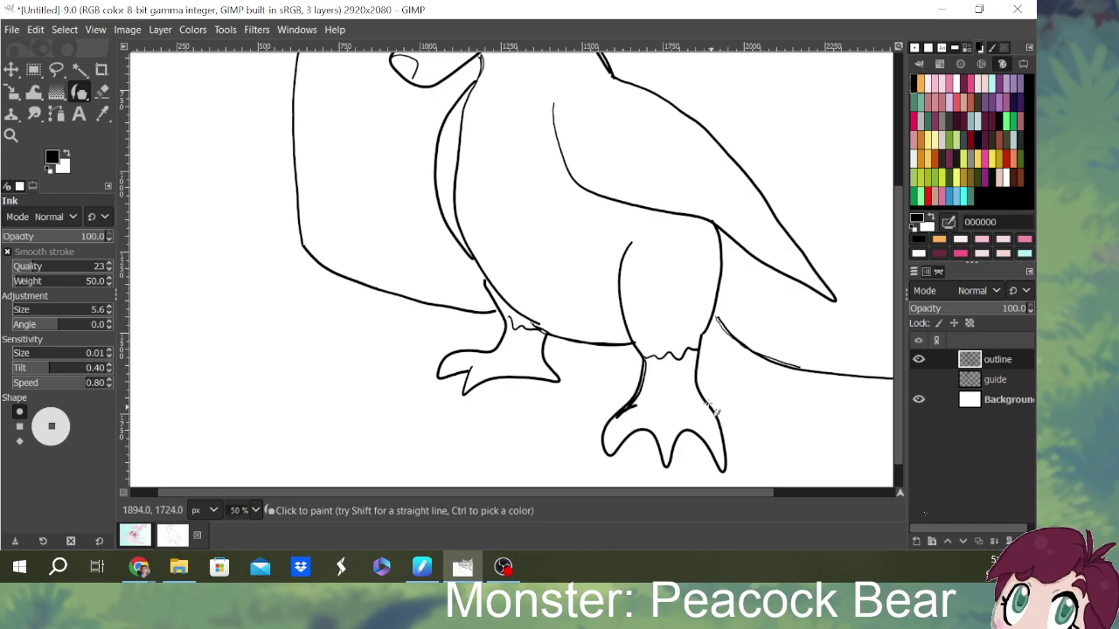
{"action": "left_click_drag", "start_coordinate": [707, 407], "coordinate": [697, 374]}
{"action": "left_click_drag", "start_coordinate": [514, 323], "coordinate": [551, 321]}
- Ink a heavier outline around the bear's nose
{"action": "left_click_drag", "start_coordinate": [659, 494], "coordinate": [790, 494]}
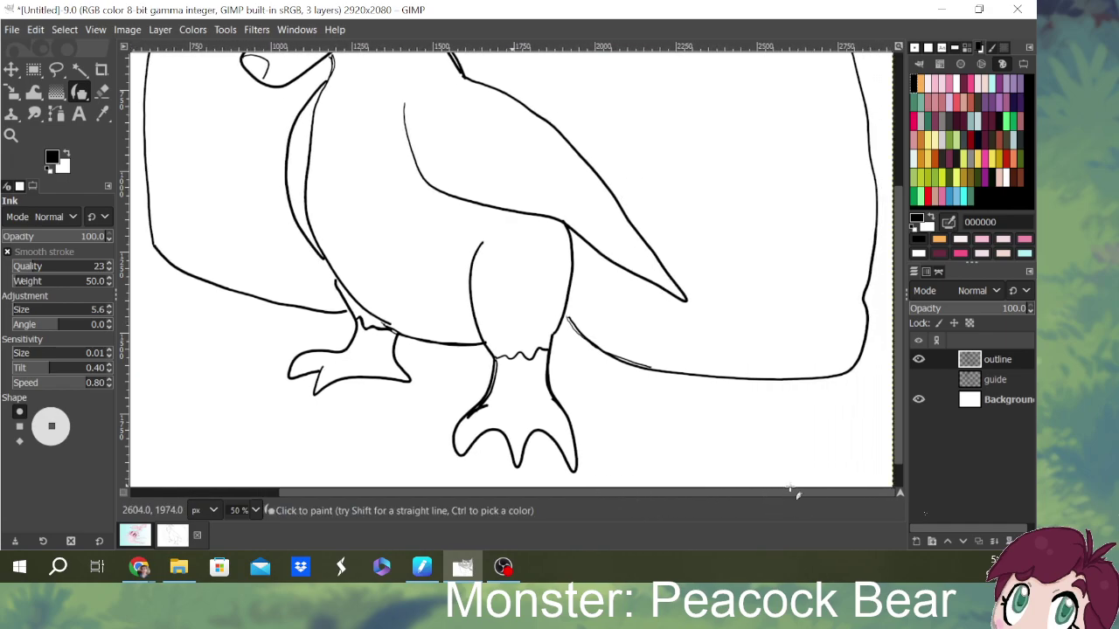
{"action": "left_click_drag", "start_coordinate": [899, 246], "coordinate": [918, 125]}
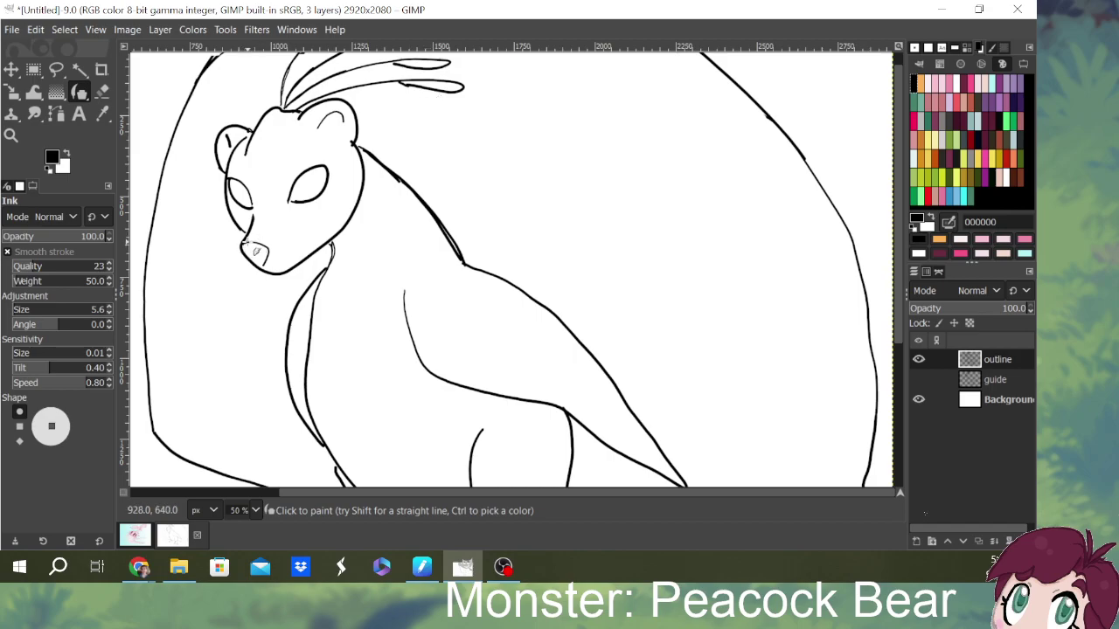
{"action": "mouse_move", "coordinate": [267, 246]}
{"action": "left_mouse_down"}
{"action": "mouse_move", "coordinate": [274, 259]}
{"action": "mouse_move", "coordinate": [261, 268]}
{"action": "left_mouse_up"}
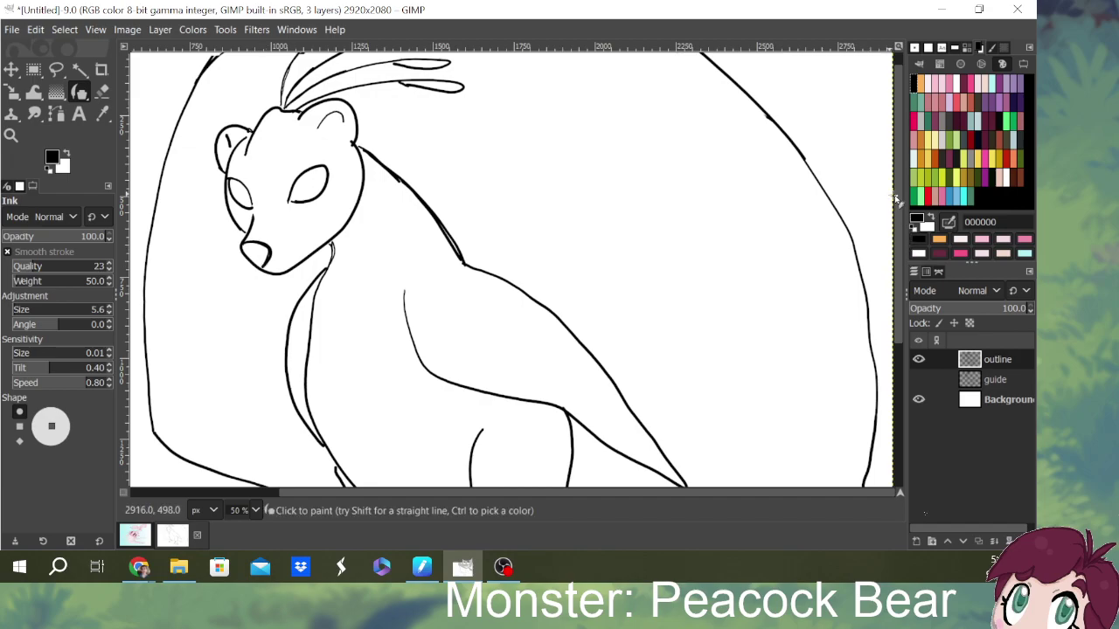
- Ink six thin curved feather lines fanning from behind the near leg to the tail fan's rear edge
{"action": "scroll", "coordinate": [898, 172], "scroll_direction": "up", "scroll_amount": 1}
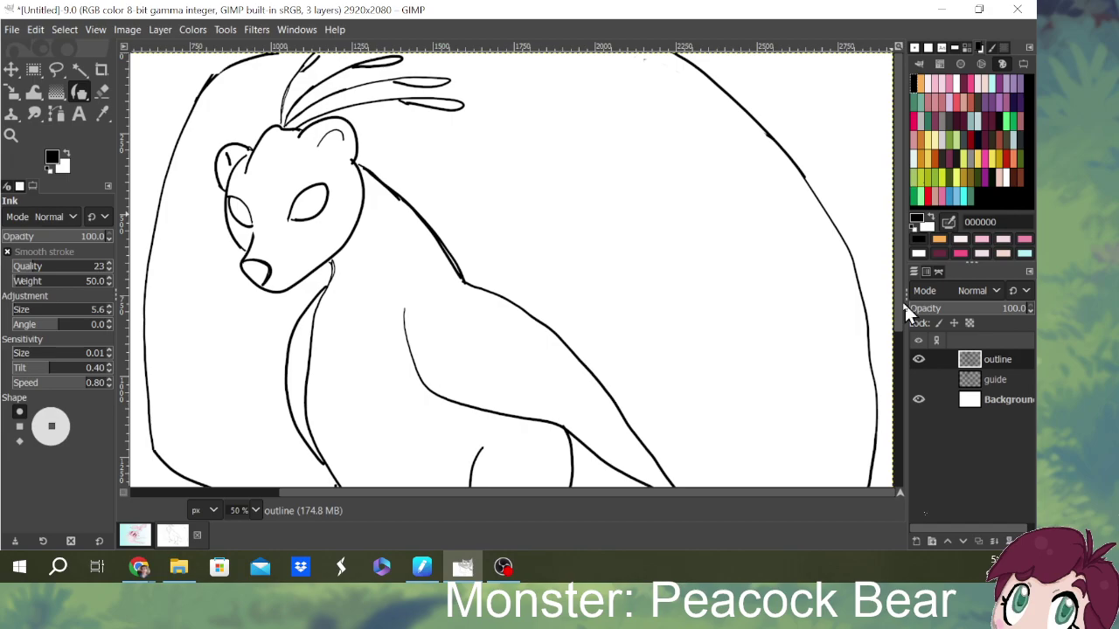
{"action": "left_click_drag", "start_coordinate": [901, 304], "coordinate": [898, 408]}
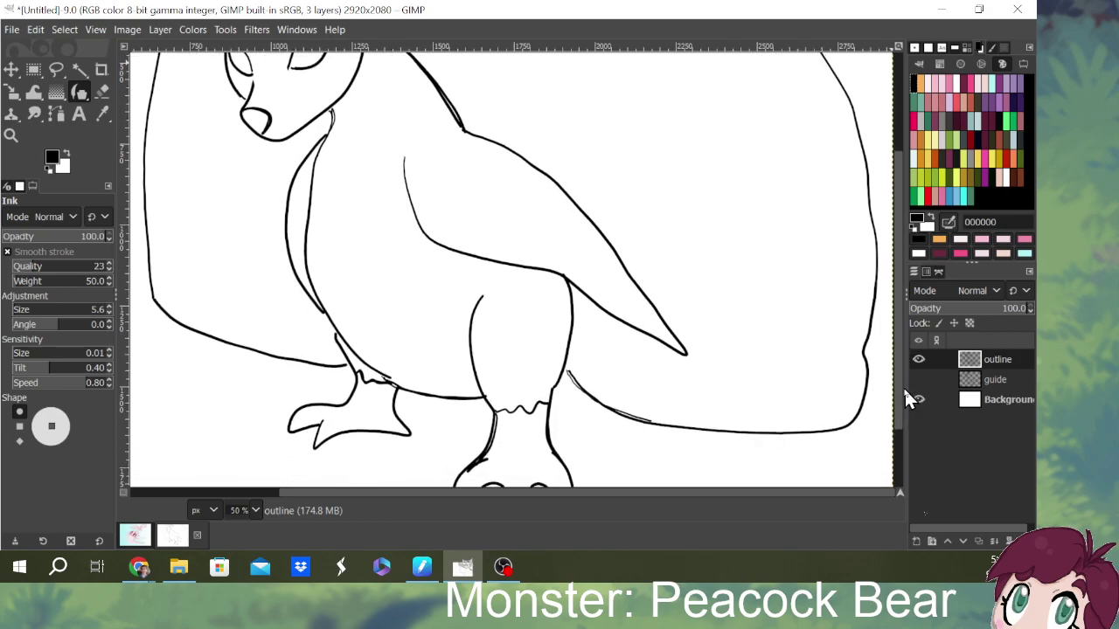
{"action": "left_click_drag", "start_coordinate": [568, 369], "coordinate": [860, 339]}
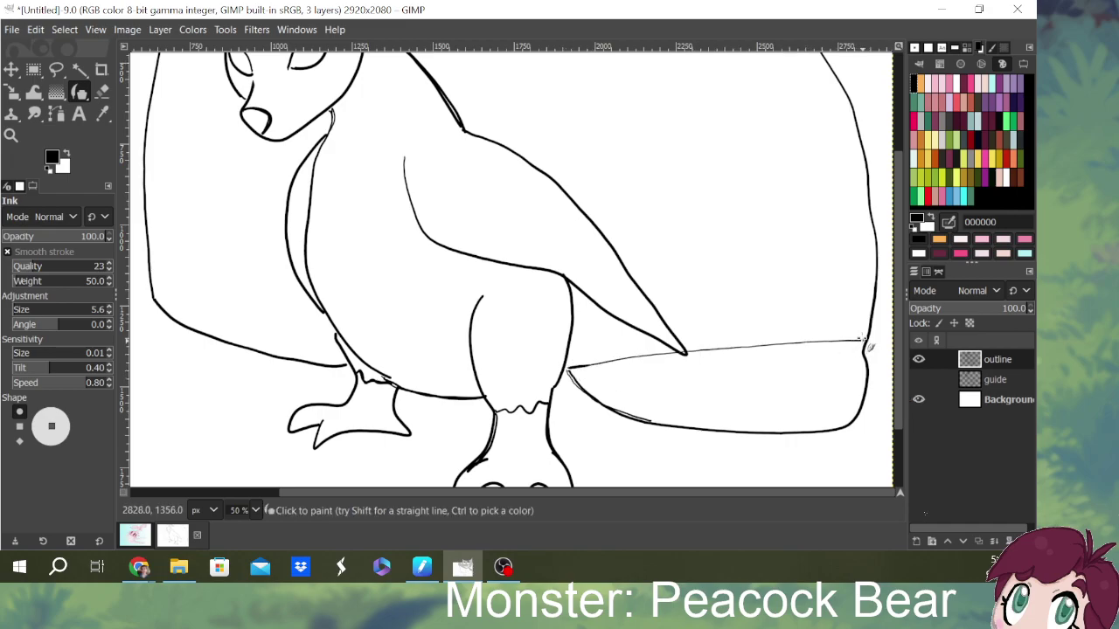
{"action": "mouse_move", "coordinate": [571, 332]}
{"action": "left_mouse_down"}
{"action": "mouse_move", "coordinate": [683, 264]}
{"action": "mouse_move", "coordinate": [871, 196]}
{"action": "left_mouse_up"}
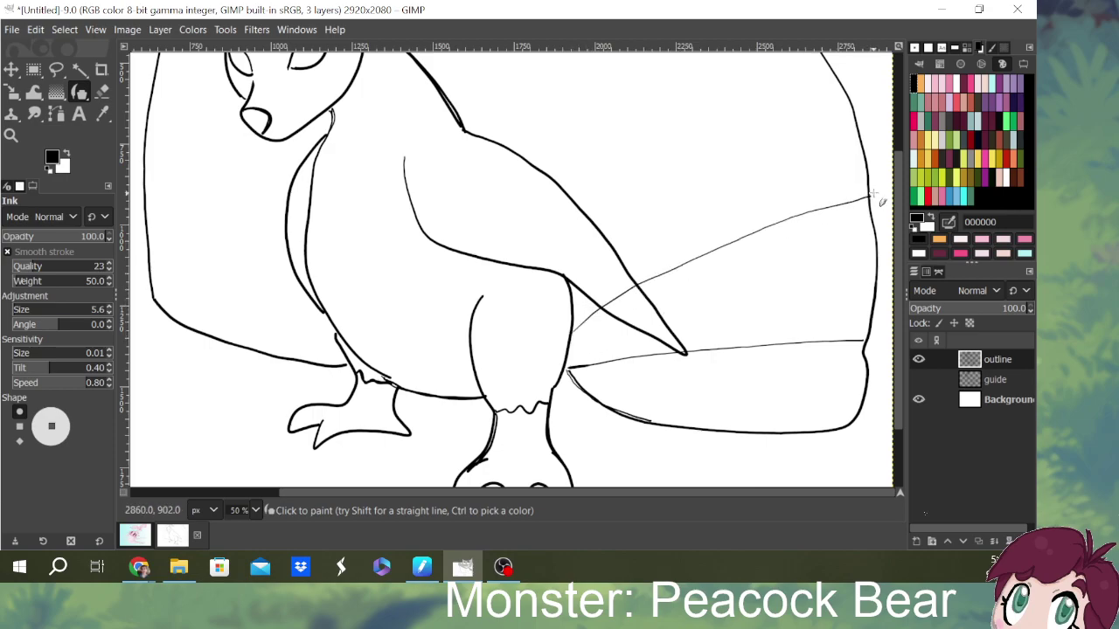
{"action": "mouse_move", "coordinate": [568, 352]}
{"action": "left_mouse_down"}
{"action": "mouse_move", "coordinate": [716, 303]}
{"action": "mouse_move", "coordinate": [877, 282]}
{"action": "left_mouse_up"}
{"action": "mouse_move", "coordinate": [570, 369]}
{"action": "left_mouse_down"}
{"action": "mouse_move", "coordinate": [731, 394]}
{"action": "mouse_move", "coordinate": [876, 390]}
{"action": "left_mouse_up"}
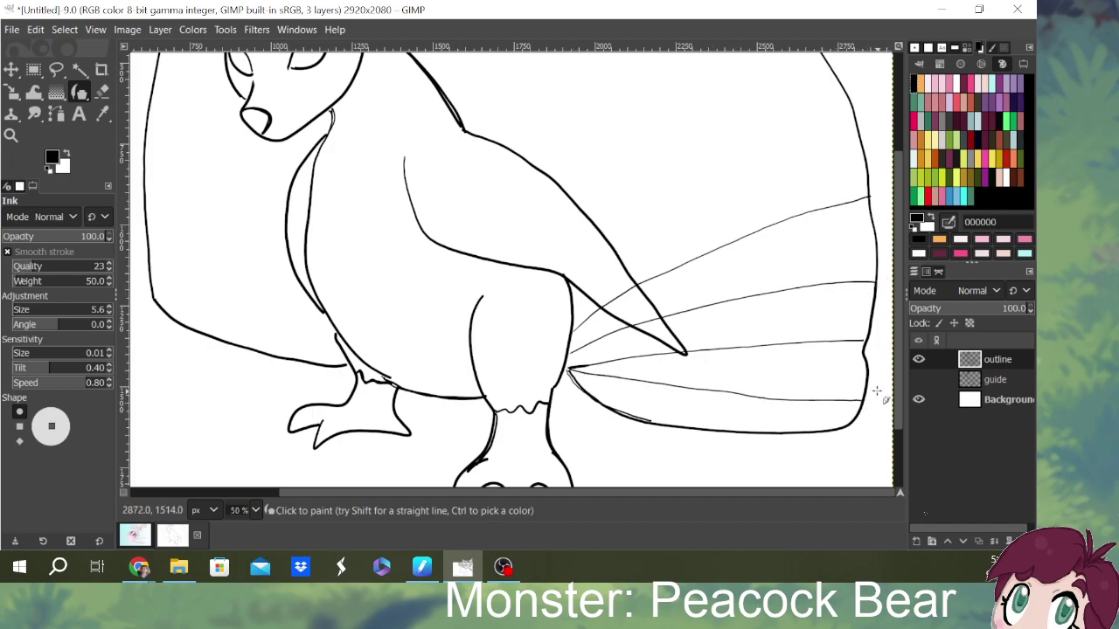
{"action": "left_click_drag", "start_coordinate": [897, 284], "coordinate": [902, 223]}
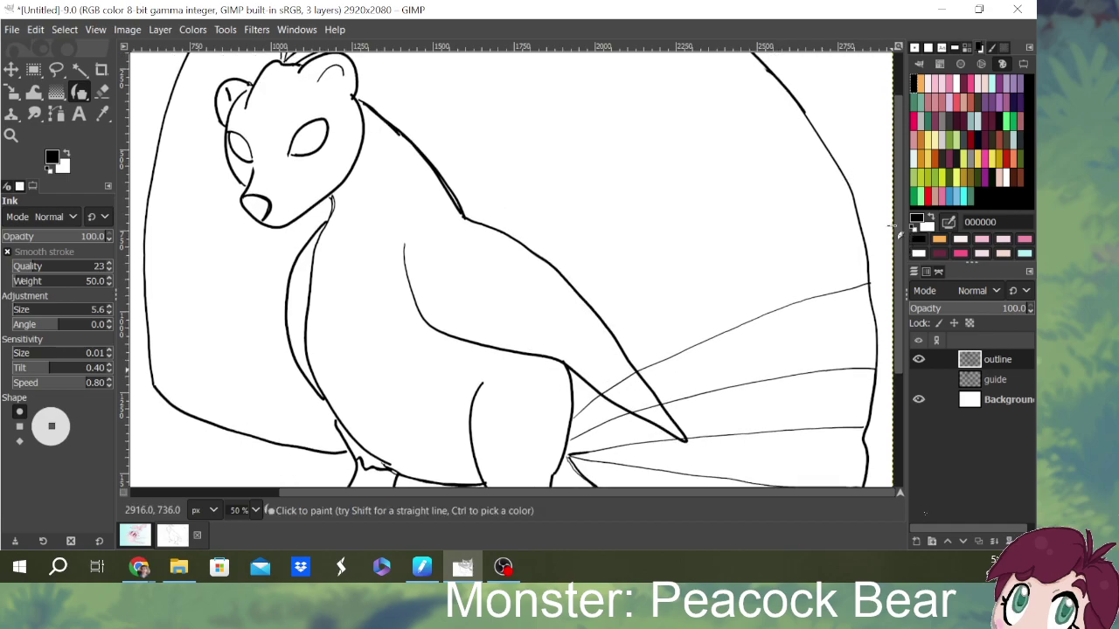
{"action": "mouse_move", "coordinate": [575, 374]}
{"action": "left_mouse_down"}
{"action": "mouse_move", "coordinate": [659, 277]}
{"action": "mouse_move", "coordinate": [846, 178]}
{"action": "left_mouse_up"}
{"action": "mouse_move", "coordinate": [577, 395]}
{"action": "left_mouse_down"}
{"action": "mouse_move", "coordinate": [627, 345]}
{"action": "mouse_move", "coordinate": [696, 304]}
{"action": "mouse_move", "coordinate": [870, 247]}
{"action": "left_mouse_up"}
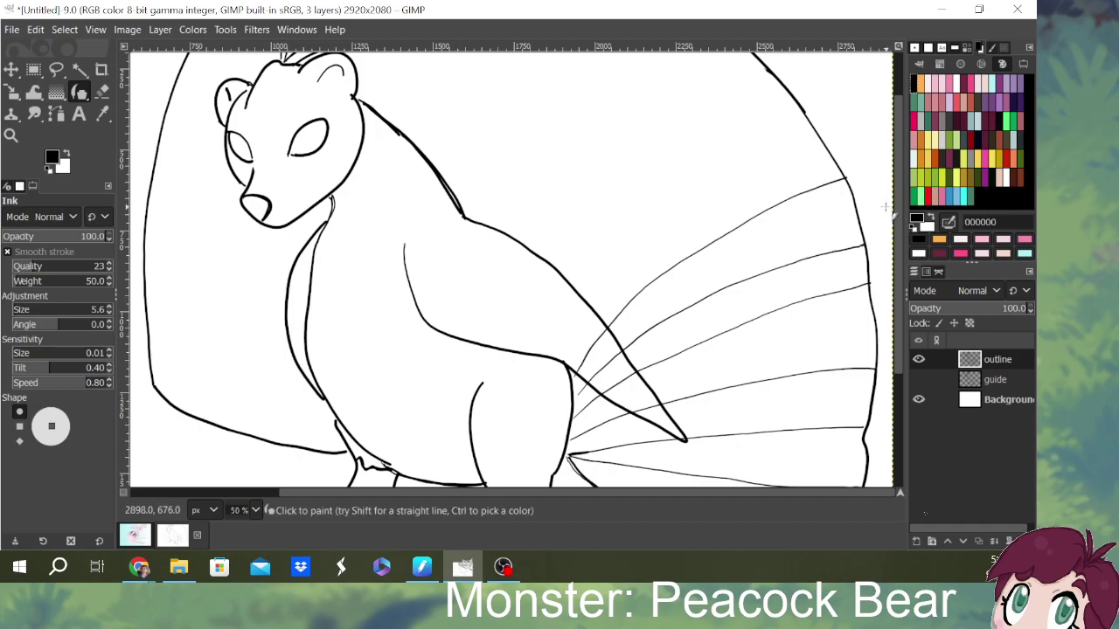
- Continue the feather lines across the upper tail fan, from the wing and back up to the image's top edge
{"action": "key", "text": "minus"}
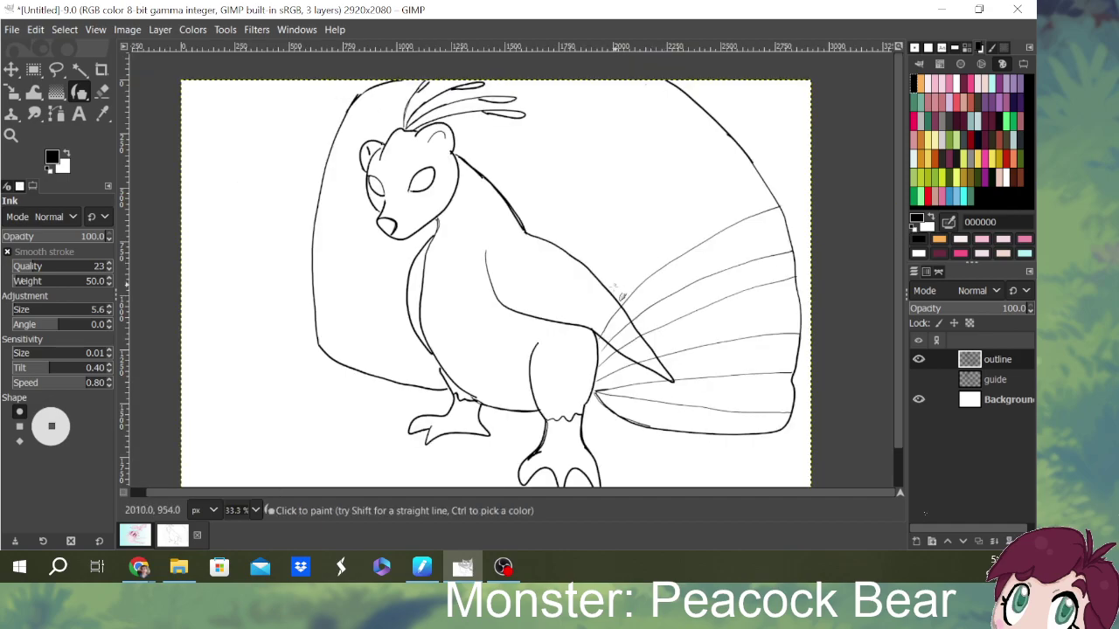
{"action": "left_click_drag", "start_coordinate": [604, 280], "coordinate": [702, 191]}
{"action": "left_click_drag", "start_coordinate": [740, 167], "coordinate": [753, 161]}
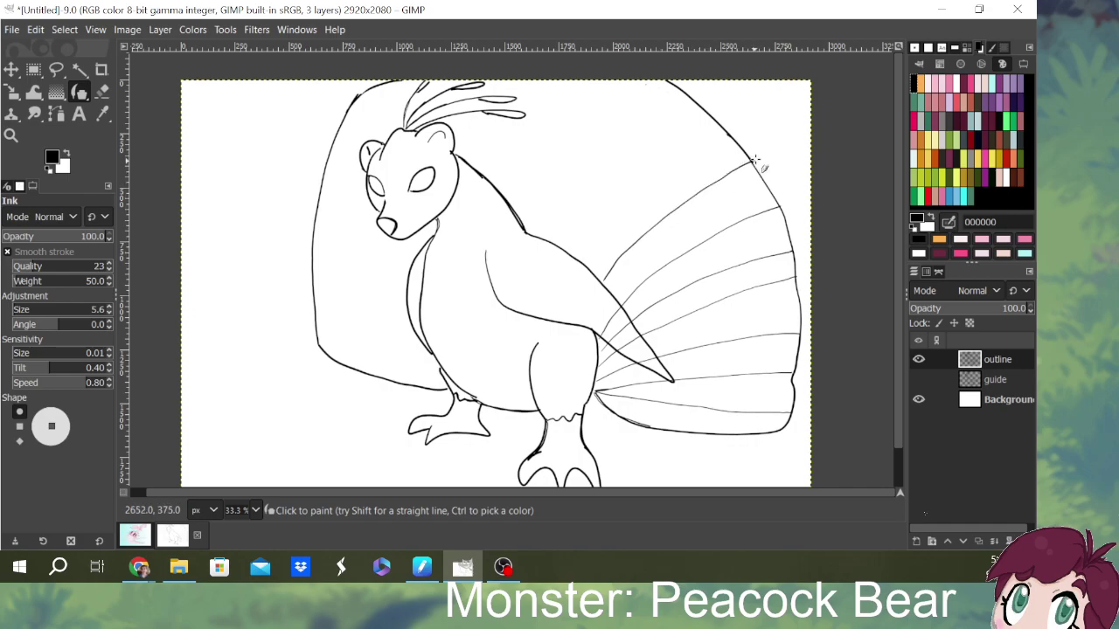
{"action": "mouse_move", "coordinate": [582, 258]}
{"action": "left_mouse_down"}
{"action": "mouse_move", "coordinate": [641, 185]}
{"action": "mouse_move", "coordinate": [724, 127]}
{"action": "left_mouse_up"}
{"action": "mouse_move", "coordinate": [568, 250]}
{"action": "left_mouse_down"}
{"action": "mouse_move", "coordinate": [600, 166]}
{"action": "mouse_move", "coordinate": [671, 83]}
{"action": "left_mouse_up"}
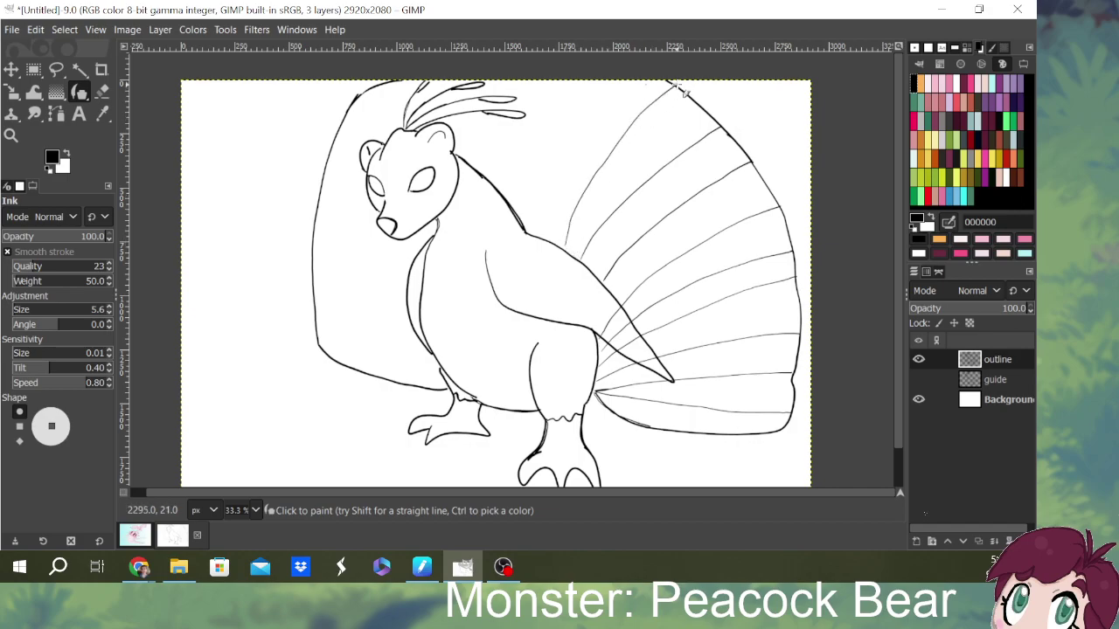
{"action": "mouse_move", "coordinate": [535, 234]}
{"action": "left_mouse_down"}
{"action": "mouse_move", "coordinate": [537, 187]}
{"action": "mouse_move", "coordinate": [568, 111]}
{"action": "mouse_move", "coordinate": [599, 90]}
{"action": "mouse_move", "coordinate": [596, 79]}
{"action": "left_mouse_up"}
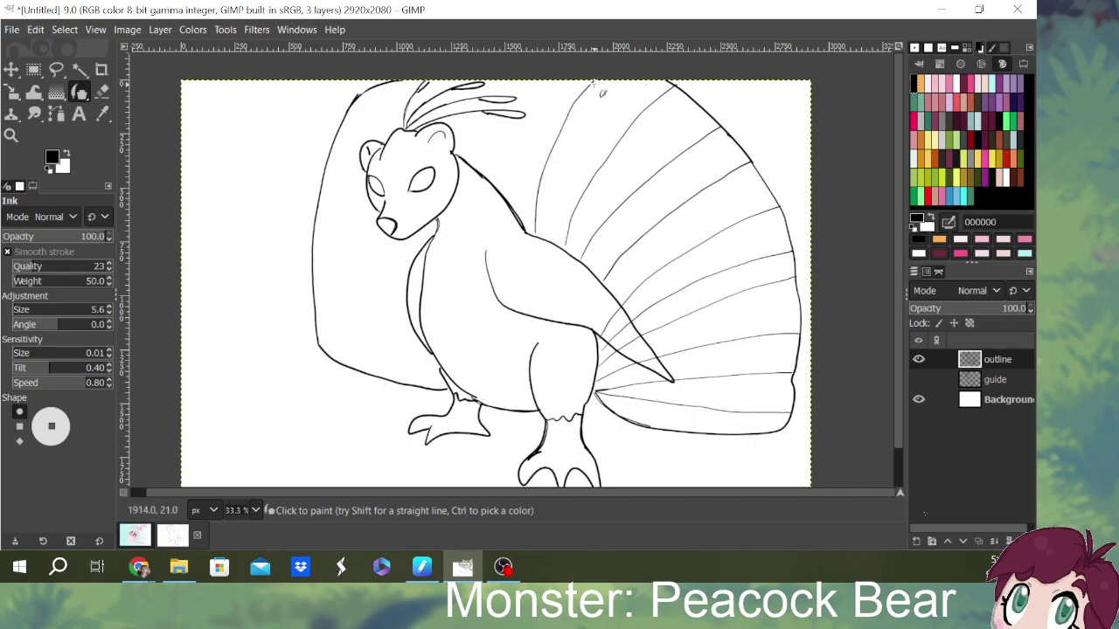
{"action": "mouse_move", "coordinate": [512, 168]}
{"action": "left_mouse_down"}
{"action": "mouse_move", "coordinate": [526, 98]}
{"action": "mouse_move", "coordinate": [543, 77]}
{"action": "left_mouse_up"}
{"action": "left_click_drag", "start_coordinate": [480, 174], "coordinate": [471, 76]}
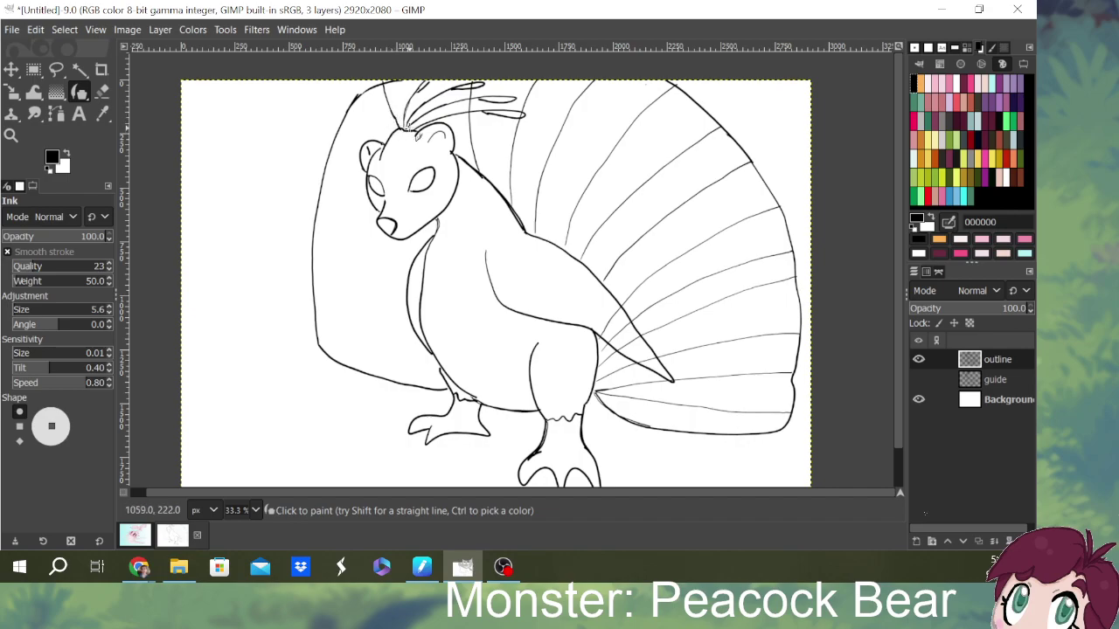
- Add short feather lines in the tail fan around the crest and above the far ear
{"action": "left_click_drag", "start_coordinate": [428, 86], "coordinate": [447, 132]}
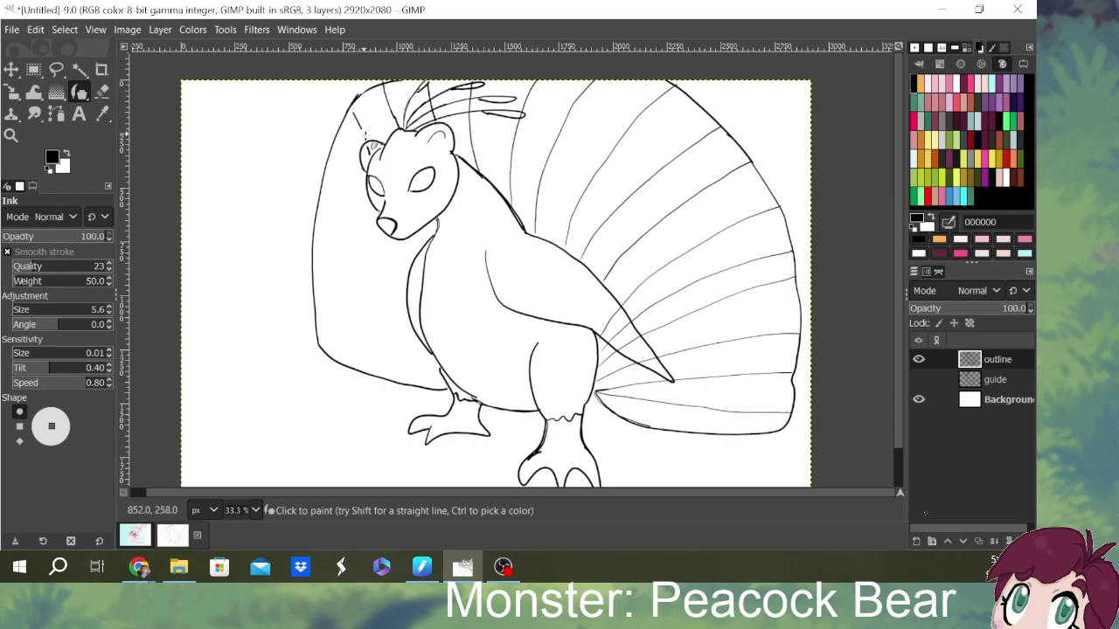
{"action": "left_click_drag", "start_coordinate": [376, 117], "coordinate": [390, 142]}
{"action": "left_click_drag", "start_coordinate": [367, 91], "coordinate": [382, 137]}
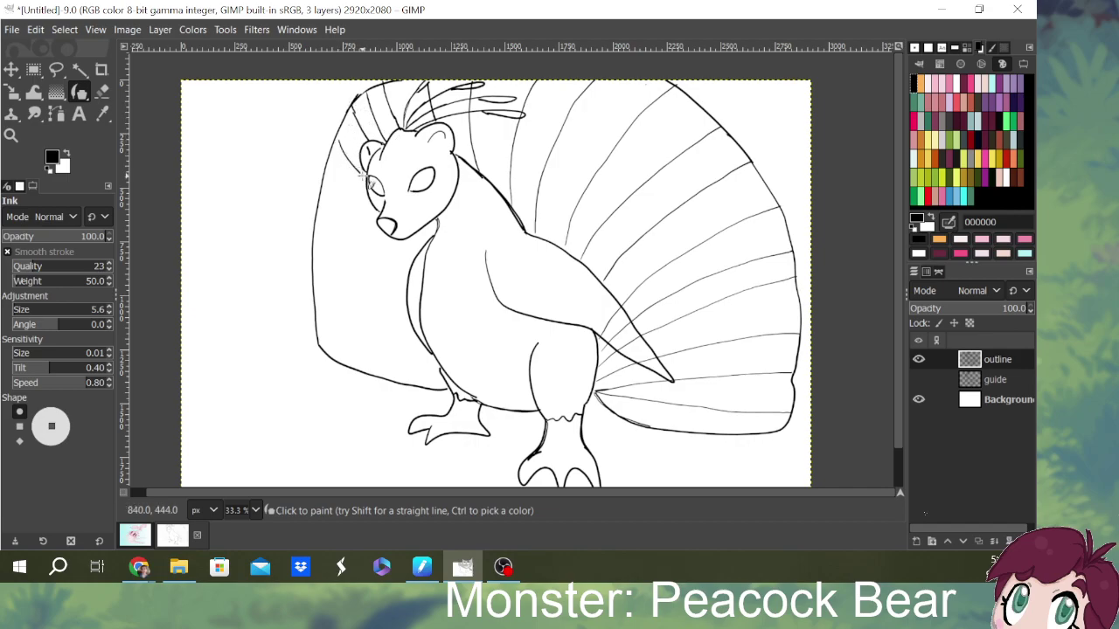
- Ink curved feather lines across the tail fan in front of the bear, from its outer edge to the face and chest
{"action": "mouse_move", "coordinate": [336, 181]}
{"action": "left_mouse_down"}
{"action": "mouse_move", "coordinate": [378, 229]}
{"action": "mouse_move", "coordinate": [427, 256]}
{"action": "left_mouse_up"}
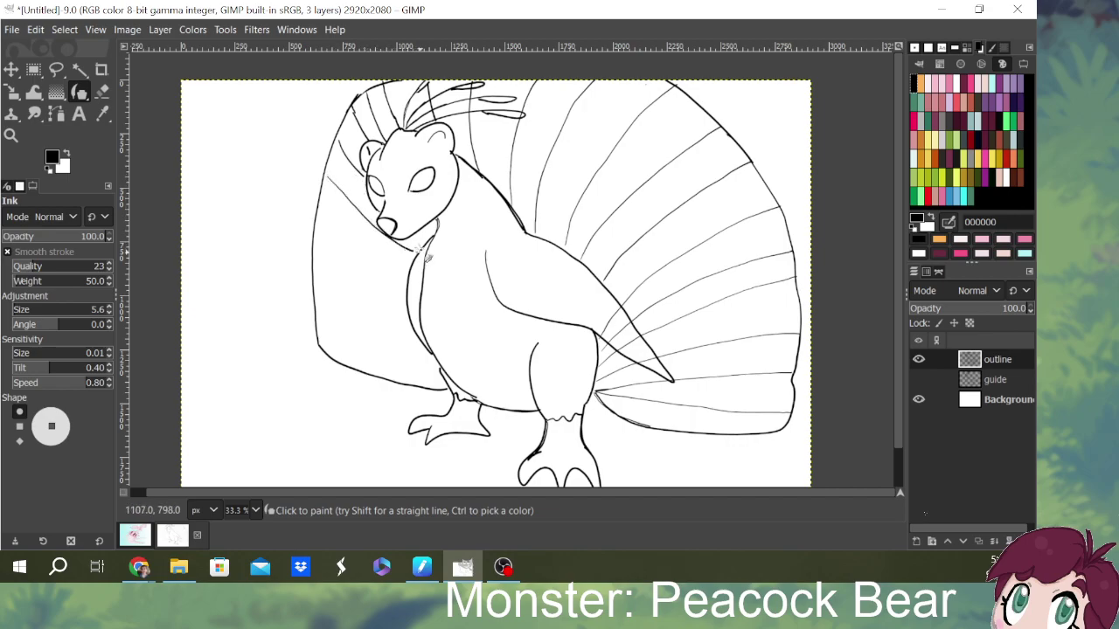
{"action": "left_click_drag", "start_coordinate": [317, 212], "coordinate": [407, 278]}
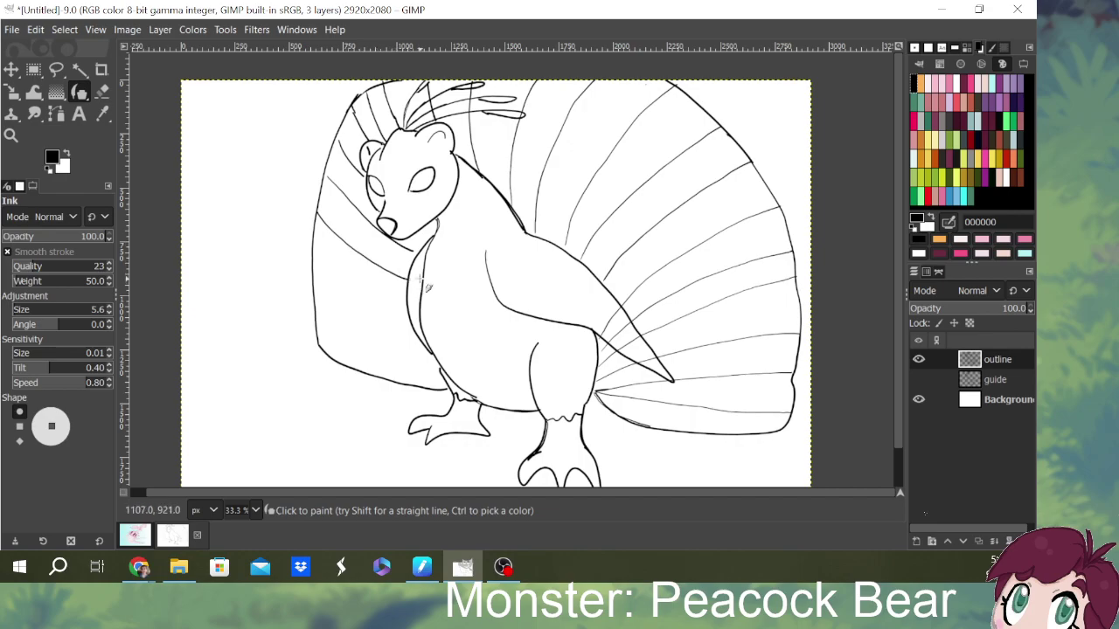
{"action": "left_click_drag", "start_coordinate": [312, 258], "coordinate": [421, 314]}
{"action": "mouse_move", "coordinate": [323, 234]}
{"action": "left_mouse_down"}
{"action": "mouse_move", "coordinate": [364, 272]}
{"action": "mouse_move", "coordinate": [420, 290]}
{"action": "left_mouse_up"}
{"action": "left_click_drag", "start_coordinate": [318, 307], "coordinate": [418, 341]}
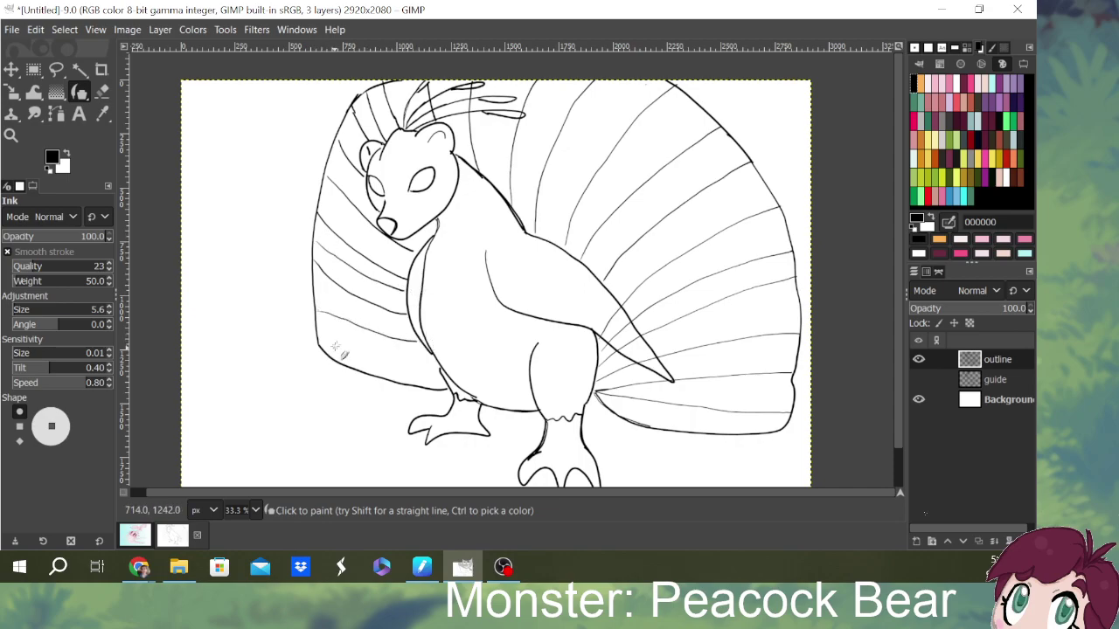
{"action": "left_click_drag", "start_coordinate": [340, 350], "coordinate": [438, 366]}
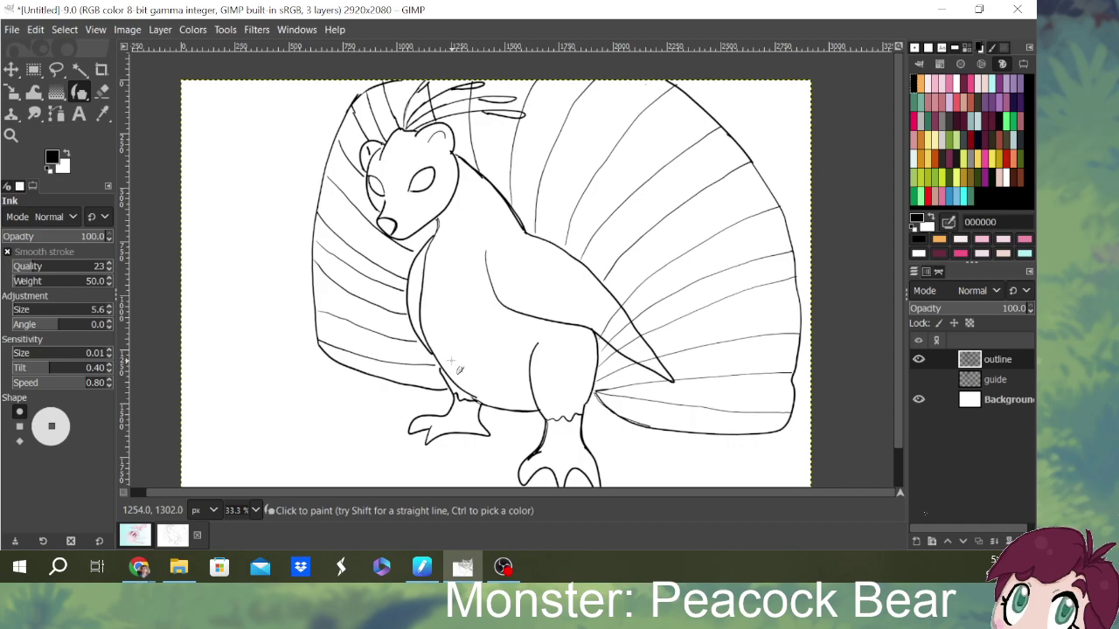
- Erase the feather lines that cross the wing tip
{"action": "left_click", "coordinate": [103, 92]}
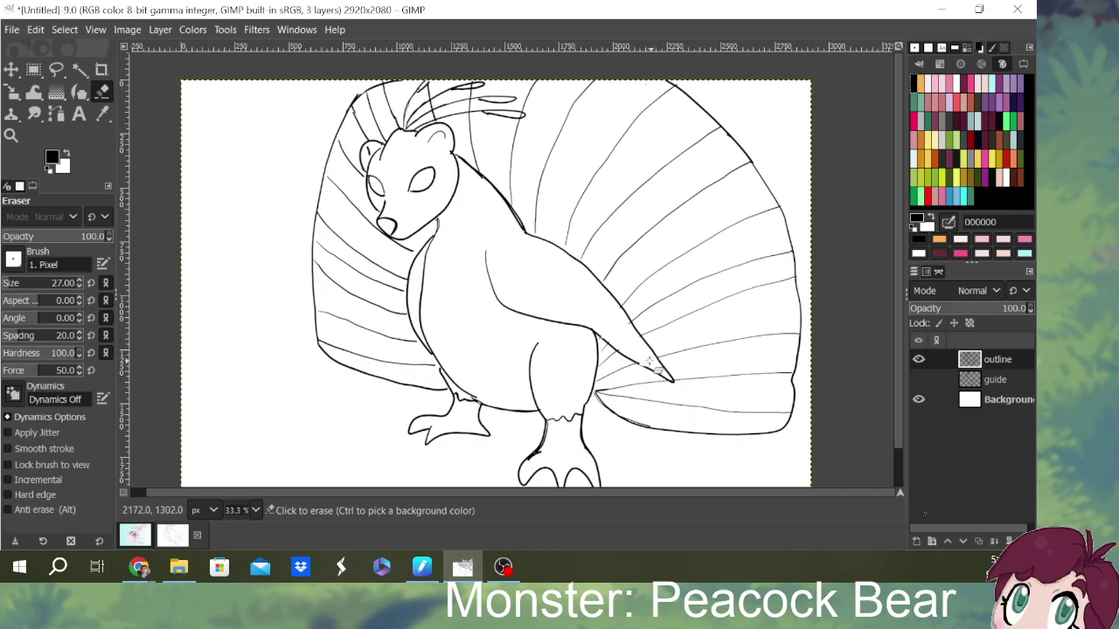
{"action": "mouse_move", "coordinate": [614, 348]}
{"action": "left_mouse_down"}
{"action": "mouse_move", "coordinate": [647, 364]}
{"action": "mouse_move", "coordinate": [626, 320]}
{"action": "left_mouse_up"}
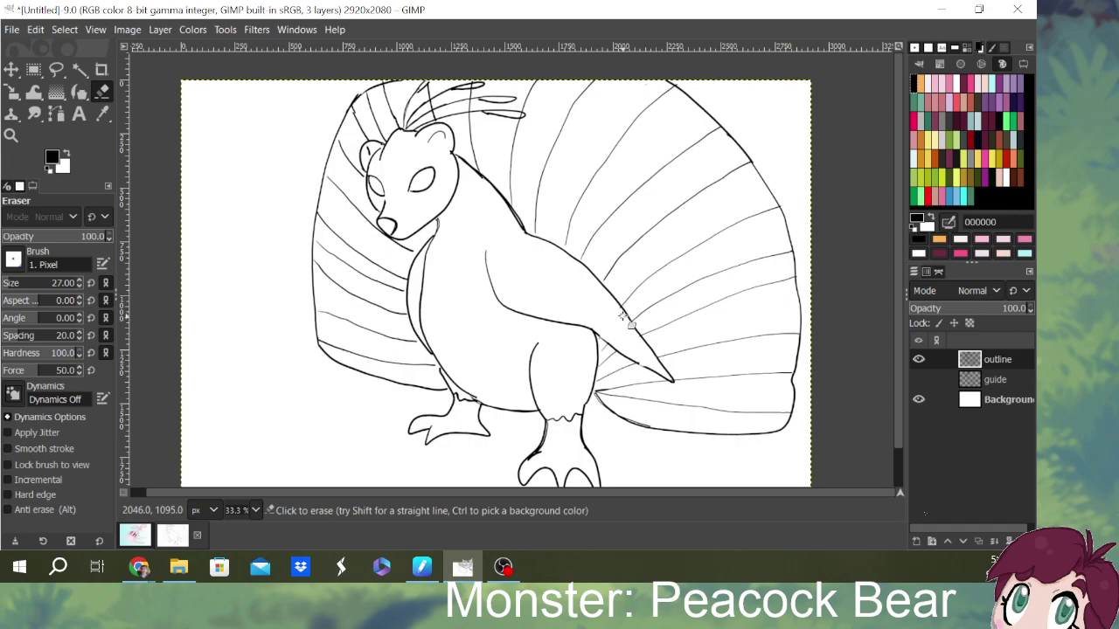
- Set the Ink size to 6.9 and redraw the tail fan's outer edge on both sides with scalloped feather tips
{"action": "left_click", "coordinate": [81, 91]}
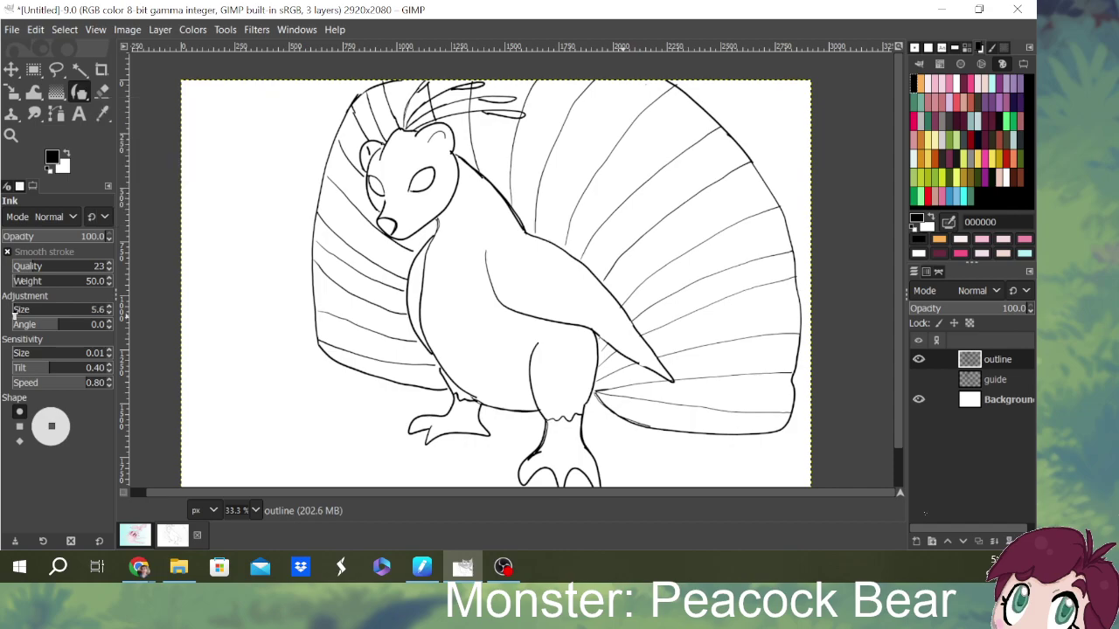
{"action": "left_click_drag", "start_coordinate": [14, 317], "coordinate": [12, 315]}
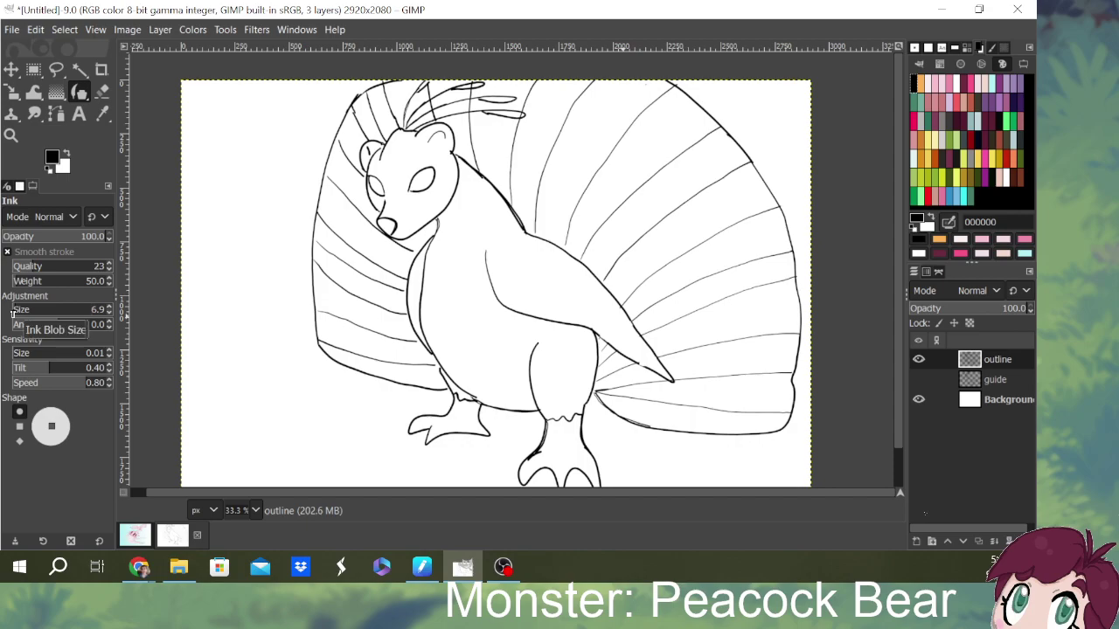
{"action": "mouse_move", "coordinate": [600, 402]}
{"action": "left_mouse_down"}
{"action": "mouse_move", "coordinate": [678, 435]}
{"action": "mouse_move", "coordinate": [783, 434]}
{"action": "mouse_move", "coordinate": [795, 411]}
{"action": "mouse_move", "coordinate": [804, 297]}
{"action": "mouse_move", "coordinate": [783, 194]}
{"action": "mouse_move", "coordinate": [753, 145]}
{"action": "mouse_move", "coordinate": [720, 124]}
{"action": "mouse_move", "coordinate": [734, 133]}
{"action": "mouse_move", "coordinate": [716, 101]}
{"action": "mouse_move", "coordinate": [673, 80]}
{"action": "mouse_move", "coordinate": [688, 85]}
{"action": "left_mouse_up"}
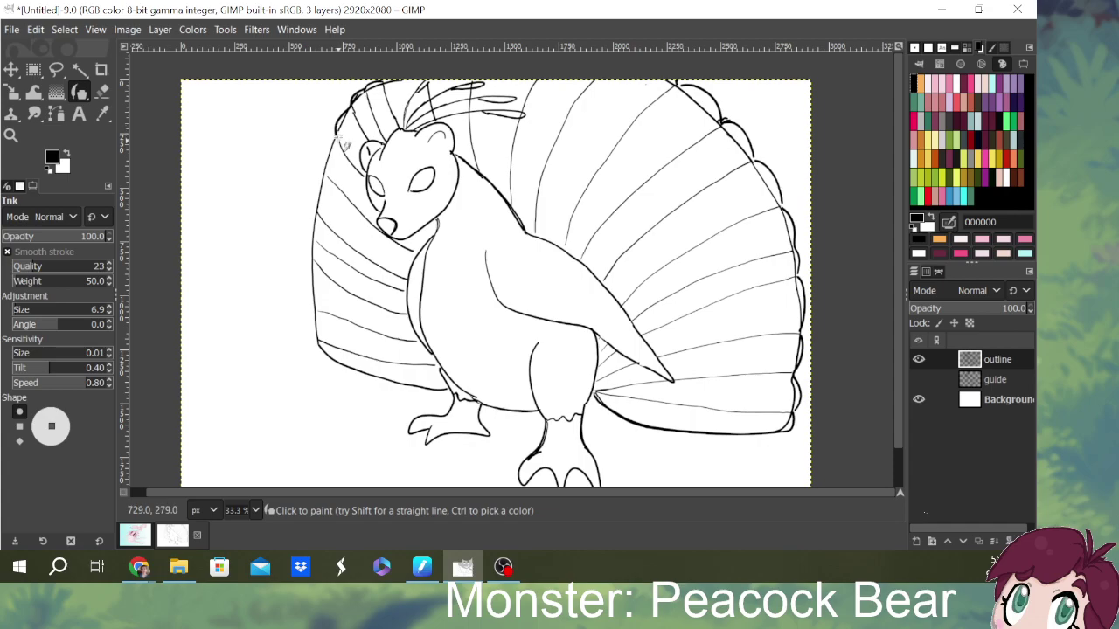
{"action": "mouse_move", "coordinate": [338, 142]}
{"action": "left_mouse_down"}
{"action": "mouse_move", "coordinate": [319, 218]}
{"action": "mouse_move", "coordinate": [323, 208]}
{"action": "mouse_move", "coordinate": [308, 224]}
{"action": "mouse_move", "coordinate": [313, 298]}
{"action": "mouse_move", "coordinate": [320, 313]}
{"action": "mouse_move", "coordinate": [327, 305]}
{"action": "mouse_move", "coordinate": [318, 347]}
{"action": "mouse_move", "coordinate": [358, 376]}
{"action": "mouse_move", "coordinate": [335, 362]}
{"action": "mouse_move", "coordinate": [446, 386]}
{"action": "left_mouse_up"}
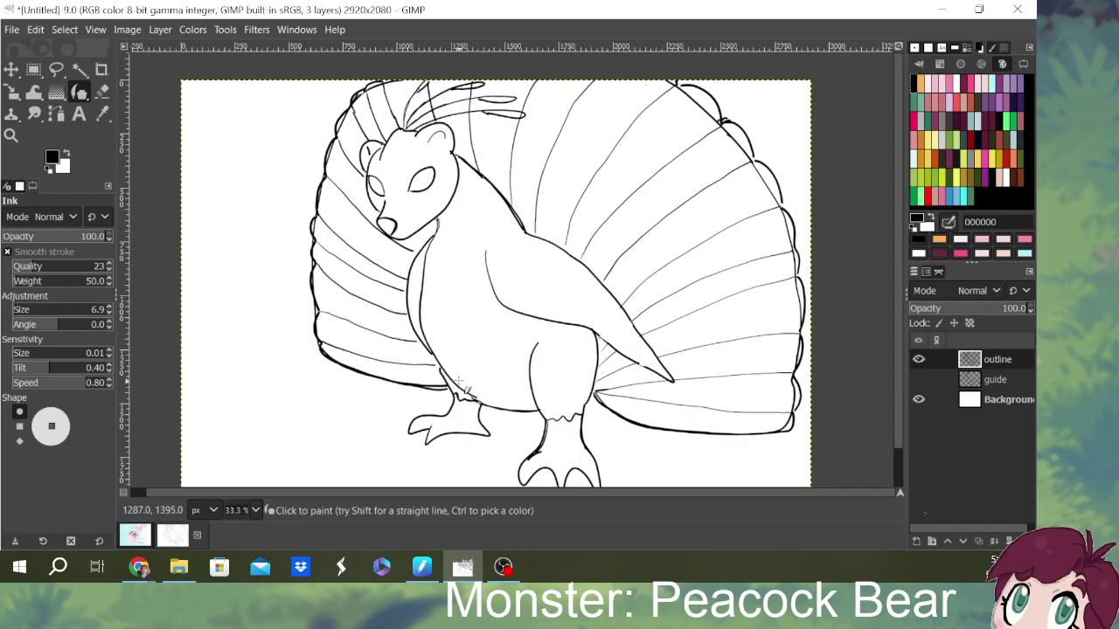
- Set the eraser size to 42 and erase the outer ends of the feather lines on both sides of the tail fan
{"action": "left_click", "coordinate": [101, 91]}
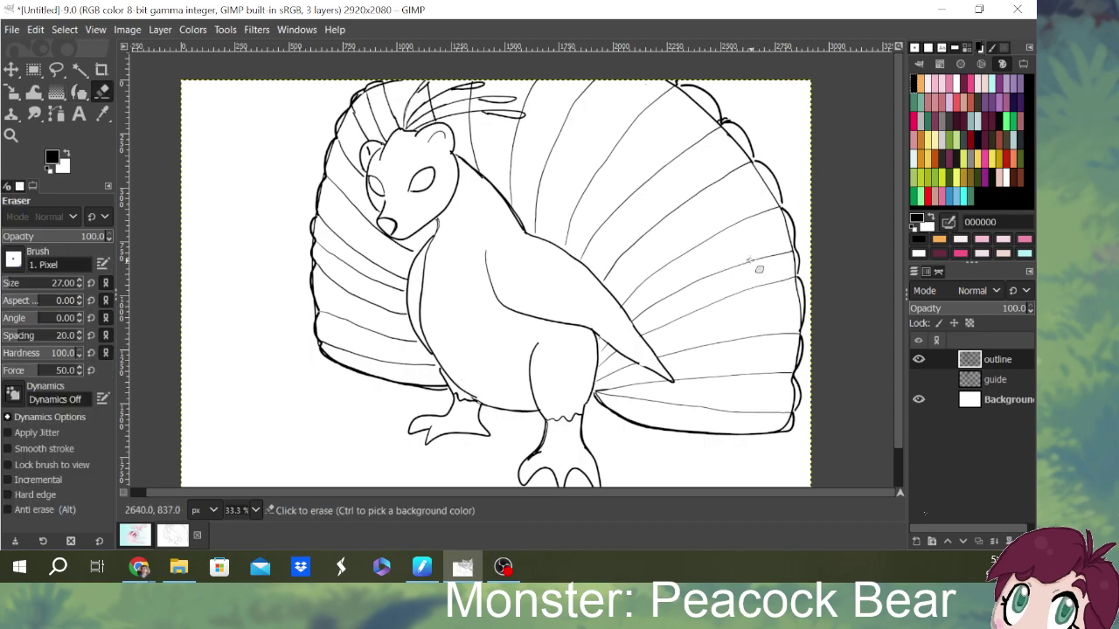
{"action": "left_click_drag", "start_coordinate": [9, 284], "coordinate": [28, 284]}
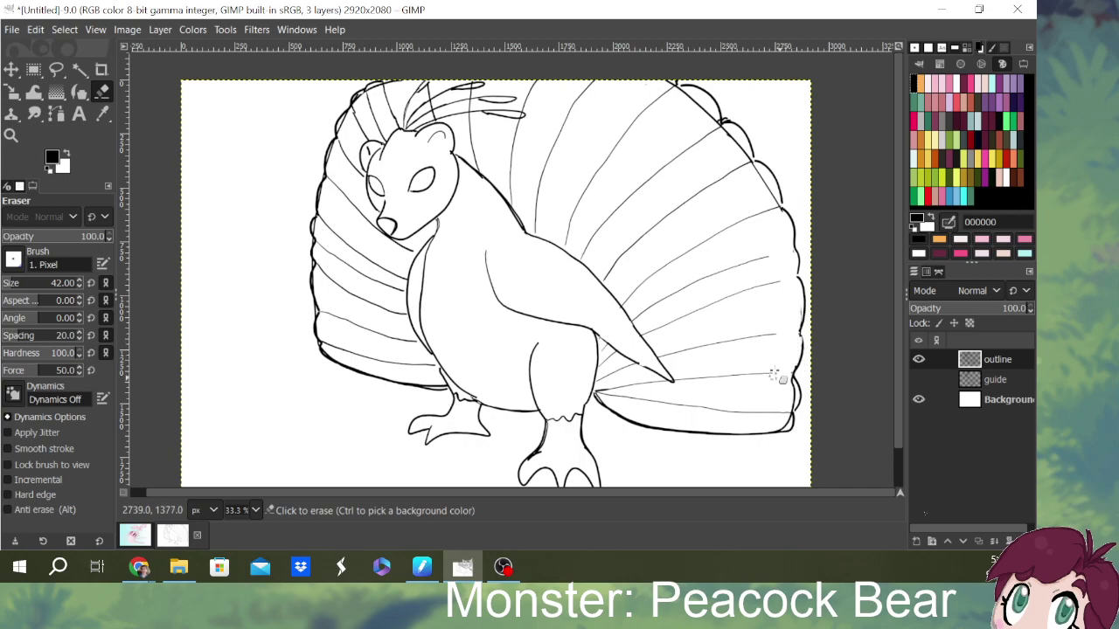
{"action": "mouse_move", "coordinate": [799, 404]}
{"action": "left_mouse_down"}
{"action": "mouse_move", "coordinate": [791, 428]}
{"action": "mouse_move", "coordinate": [794, 389]}
{"action": "mouse_move", "coordinate": [783, 414]}
{"action": "left_mouse_up"}
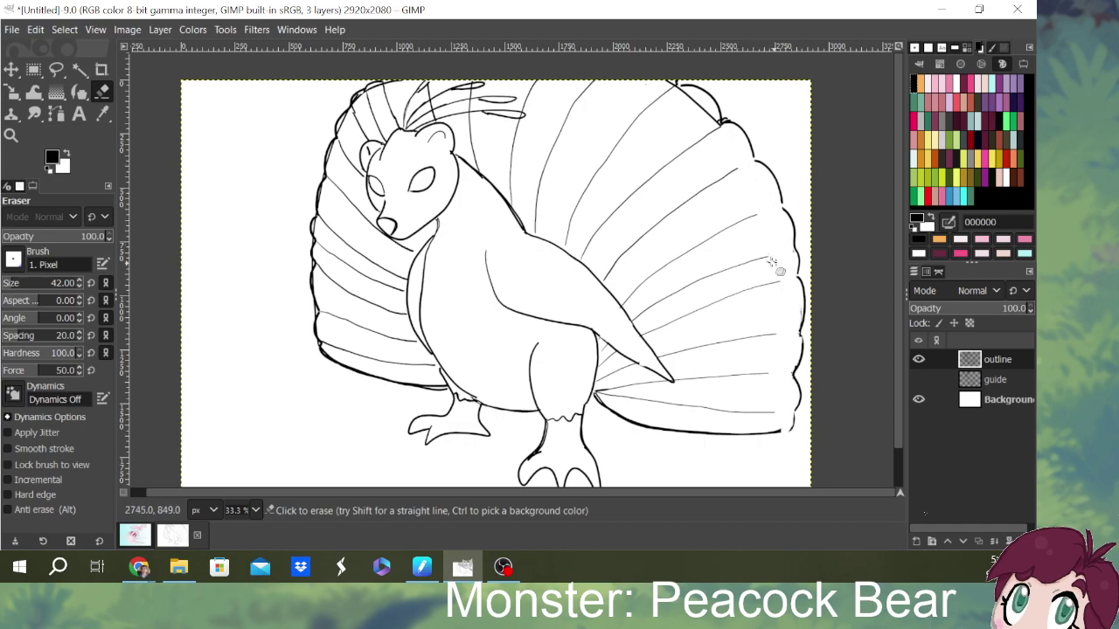
{"action": "mouse_move", "coordinate": [702, 109]}
{"action": "left_mouse_down"}
{"action": "mouse_move", "coordinate": [717, 128]}
{"action": "mouse_move", "coordinate": [684, 92]}
{"action": "mouse_move", "coordinate": [744, 181]}
{"action": "mouse_move", "coordinate": [669, 92]}
{"action": "left_mouse_up"}
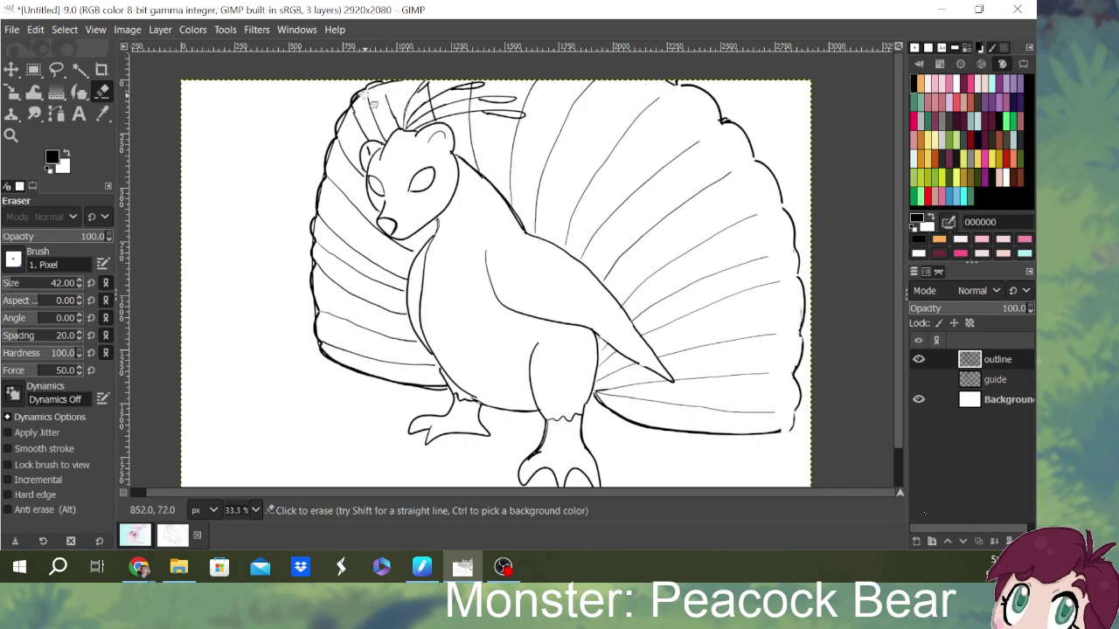
{"action": "mouse_move", "coordinate": [374, 92]}
{"action": "left_mouse_down"}
{"action": "mouse_move", "coordinate": [366, 110]}
{"action": "mouse_move", "coordinate": [385, 102]}
{"action": "mouse_move", "coordinate": [355, 114]}
{"action": "mouse_move", "coordinate": [398, 121]}
{"action": "mouse_move", "coordinate": [355, 127]}
{"action": "mouse_move", "coordinate": [381, 125]}
{"action": "mouse_move", "coordinate": [374, 137]}
{"action": "mouse_move", "coordinate": [389, 103]}
{"action": "mouse_move", "coordinate": [395, 123]}
{"action": "mouse_move", "coordinate": [368, 135]}
{"action": "mouse_move", "coordinate": [392, 132]}
{"action": "mouse_move", "coordinate": [393, 124]}
{"action": "mouse_move", "coordinate": [346, 158]}
{"action": "mouse_move", "coordinate": [346, 133]}
{"action": "mouse_move", "coordinate": [368, 121]}
{"action": "mouse_move", "coordinate": [365, 111]}
{"action": "mouse_move", "coordinate": [343, 155]}
{"action": "mouse_move", "coordinate": [344, 173]}
{"action": "mouse_move", "coordinate": [357, 168]}
{"action": "mouse_move", "coordinate": [337, 186]}
{"action": "mouse_move", "coordinate": [339, 175]}
{"action": "mouse_move", "coordinate": [355, 178]}
{"action": "mouse_move", "coordinate": [348, 197]}
{"action": "mouse_move", "coordinate": [325, 219]}
{"action": "mouse_move", "coordinate": [339, 233]}
{"action": "mouse_move", "coordinate": [327, 248]}
{"action": "mouse_move", "coordinate": [315, 229]}
{"action": "mouse_move", "coordinate": [332, 231]}
{"action": "mouse_move", "coordinate": [323, 297]}
{"action": "mouse_move", "coordinate": [332, 279]}
{"action": "mouse_move", "coordinate": [322, 269]}
{"action": "mouse_move", "coordinate": [347, 230]}
{"action": "mouse_move", "coordinate": [327, 349]}
{"action": "mouse_move", "coordinate": [337, 296]}
{"action": "mouse_move", "coordinate": [349, 359]}
{"action": "mouse_move", "coordinate": [341, 254]}
{"action": "mouse_move", "coordinate": [345, 330]}
{"action": "mouse_move", "coordinate": [359, 355]}
{"action": "mouse_move", "coordinate": [359, 263]}
{"action": "mouse_move", "coordinate": [381, 364]}
{"action": "mouse_move", "coordinate": [341, 299]}
{"action": "left_mouse_up"}
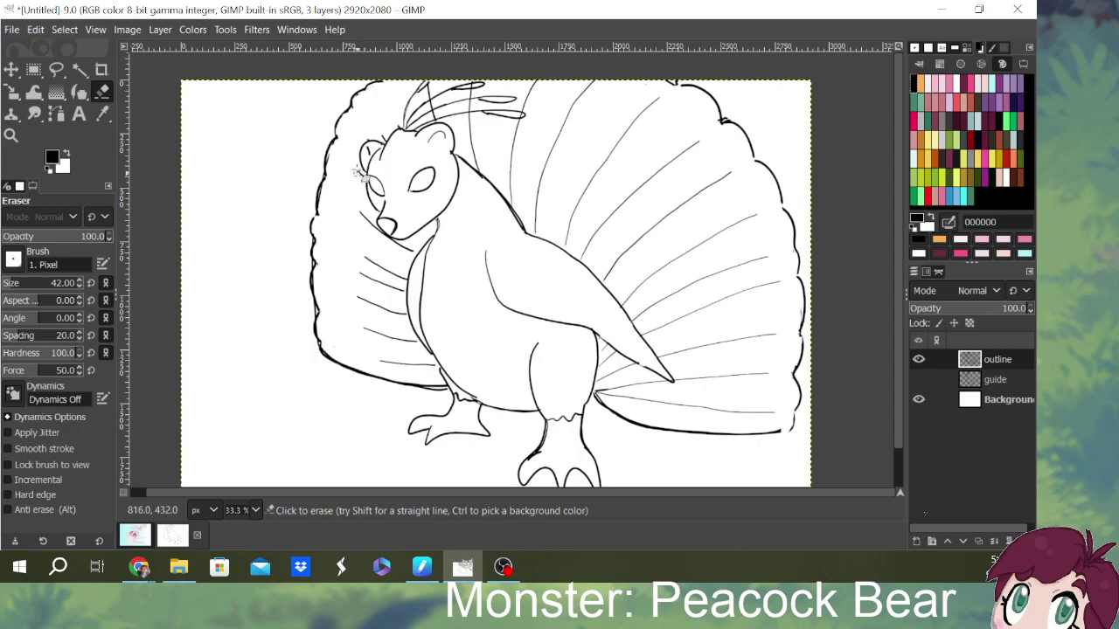
{"action": "mouse_move", "coordinate": [356, 199]}
{"action": "left_mouse_down"}
{"action": "mouse_move", "coordinate": [367, 329]}
{"action": "mouse_move", "coordinate": [381, 359]}
{"action": "mouse_move", "coordinate": [420, 381]}
{"action": "left_mouse_up"}
- Enlarge the eraser to size 74 and further shorten the outer ends of the feather lines behind the bear's back
{"action": "key", "text": "bracketright"}
{"action": "key", "text": "bracketright"}
{"action": "key", "text": "bracketright"}
{"action": "key", "text": "bracketright"}
{"action": "key", "text": "bracketright"}
{"action": "key", "text": "bracketright"}
{"action": "key", "text": "bracketright"}
{"action": "key", "text": "bracketright"}
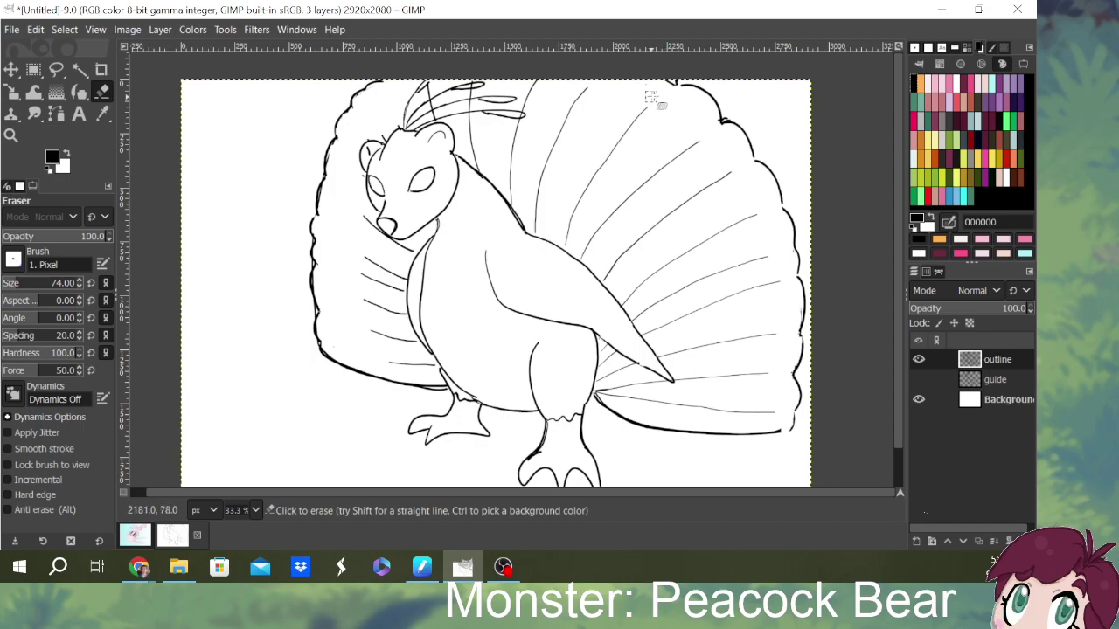
{"action": "mouse_move", "coordinate": [705, 150]}
{"action": "left_mouse_down"}
{"action": "mouse_move", "coordinate": [760, 229]}
{"action": "mouse_move", "coordinate": [773, 304]}
{"action": "mouse_move", "coordinate": [778, 277]}
{"action": "mouse_move", "coordinate": [765, 423]}
{"action": "mouse_move", "coordinate": [761, 364]}
{"action": "mouse_move", "coordinate": [755, 417]}
{"action": "mouse_move", "coordinate": [770, 333]}
{"action": "mouse_move", "coordinate": [761, 261]}
{"action": "mouse_move", "coordinate": [720, 179]}
{"action": "mouse_move", "coordinate": [649, 106]}
{"action": "mouse_move", "coordinate": [542, 83]}
{"action": "left_mouse_up"}
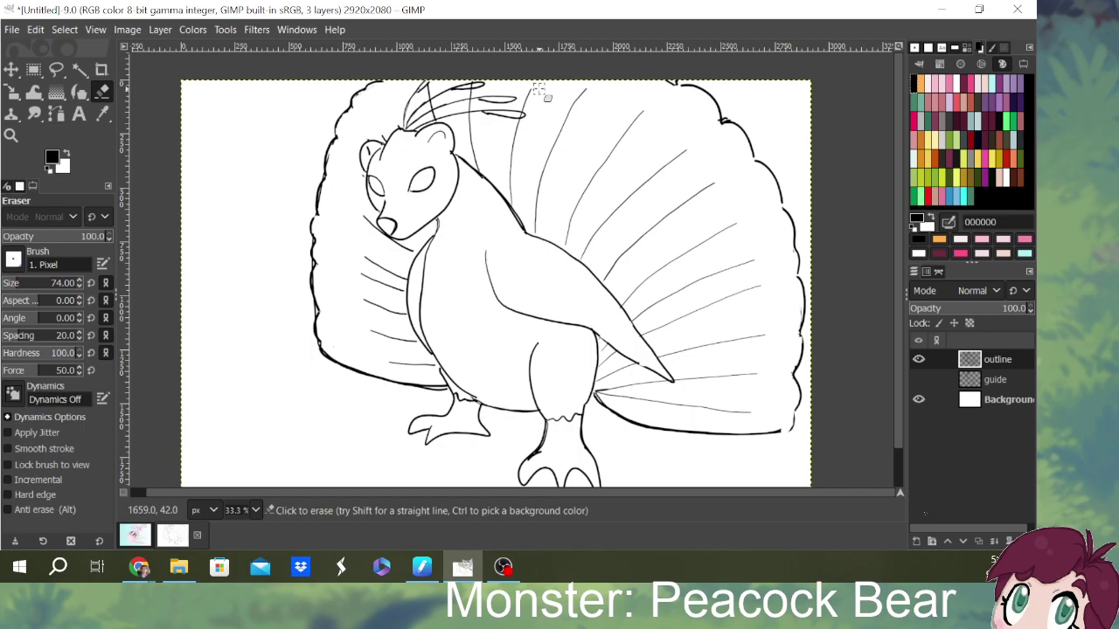
- Reduce the eraser size to 8, and go over the chest contour below the neck with the Ink tool
{"action": "left_click_drag", "start_coordinate": [12, 289], "coordinate": [7, 284]}
{"action": "left_click", "coordinate": [7, 285]}
{"action": "left_click_drag", "start_coordinate": [5, 285], "coordinate": [4, 292]}
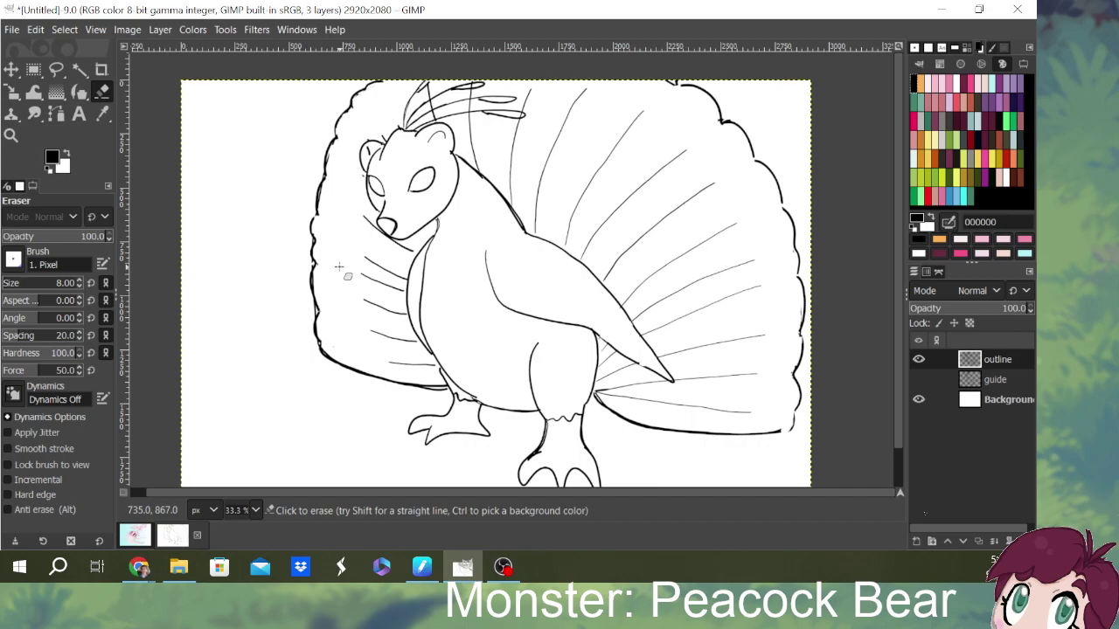
{"action": "left_click", "coordinate": [81, 92]}
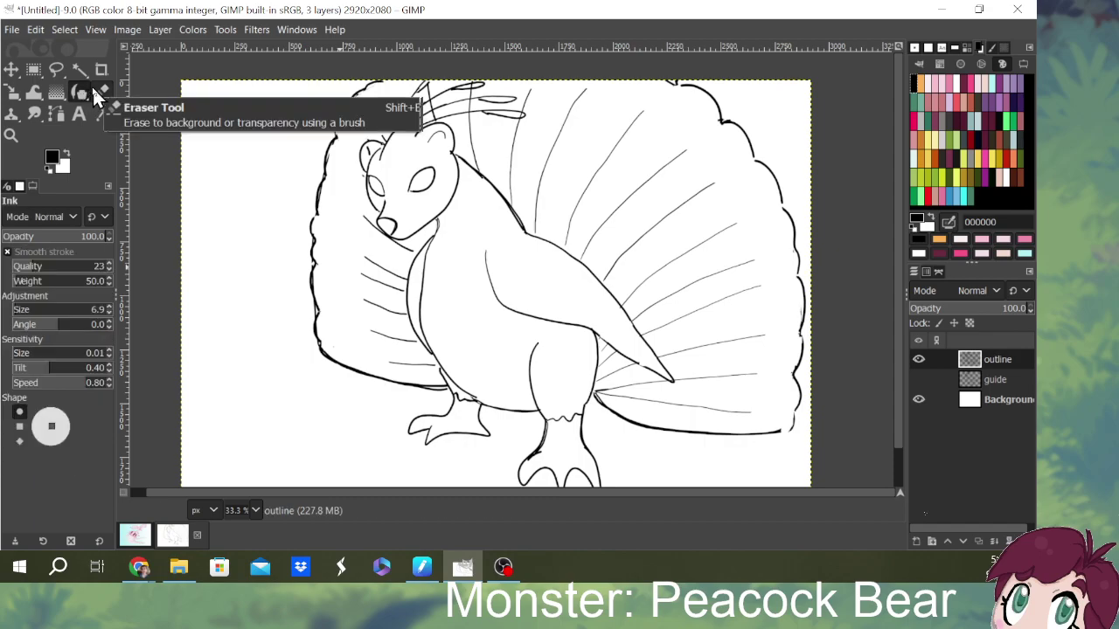
{"action": "left_click_drag", "start_coordinate": [899, 295], "coordinate": [899, 328]}
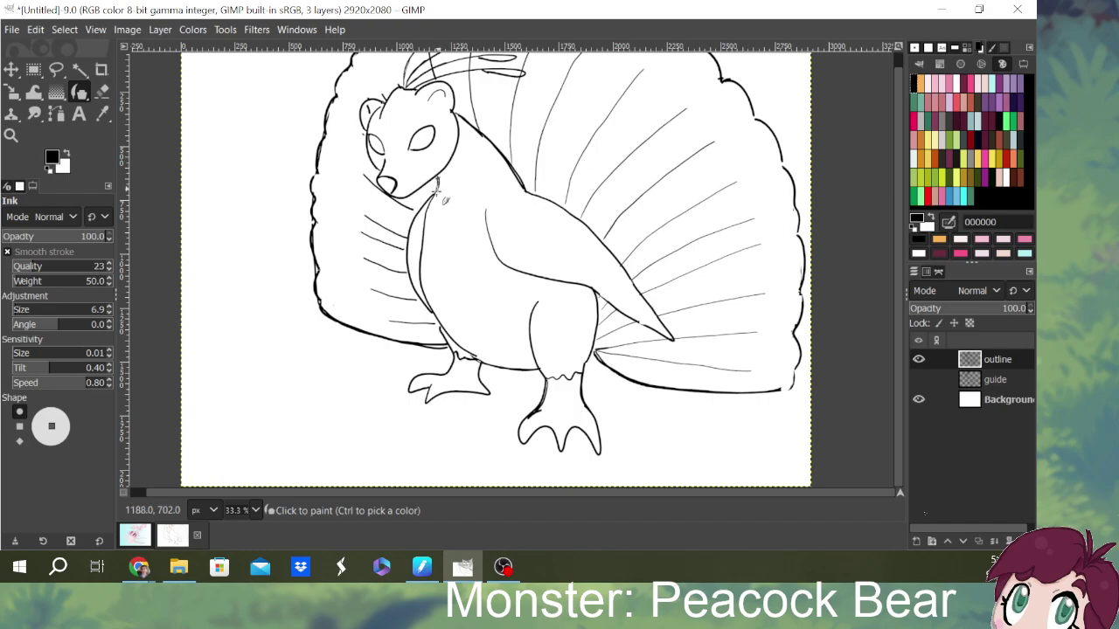
{"action": "left_click_drag", "start_coordinate": [430, 201], "coordinate": [429, 298]}
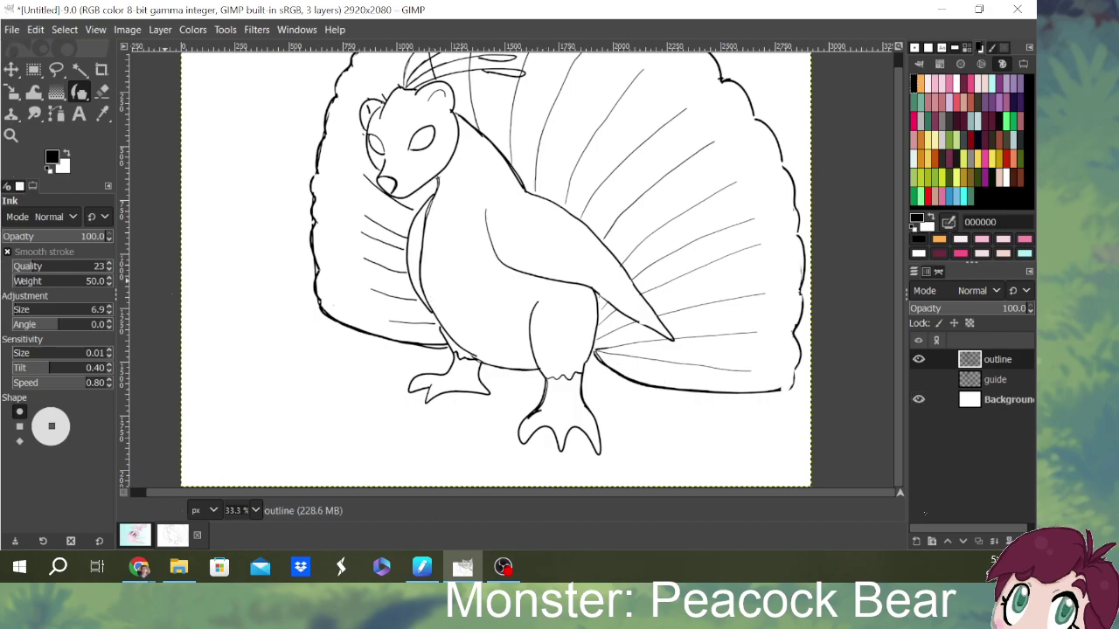
- Ink a scalloped inner feather edge in the tail fan along the bear's back, continuing below the wing
{"action": "key", "text": "alt+Tab"}
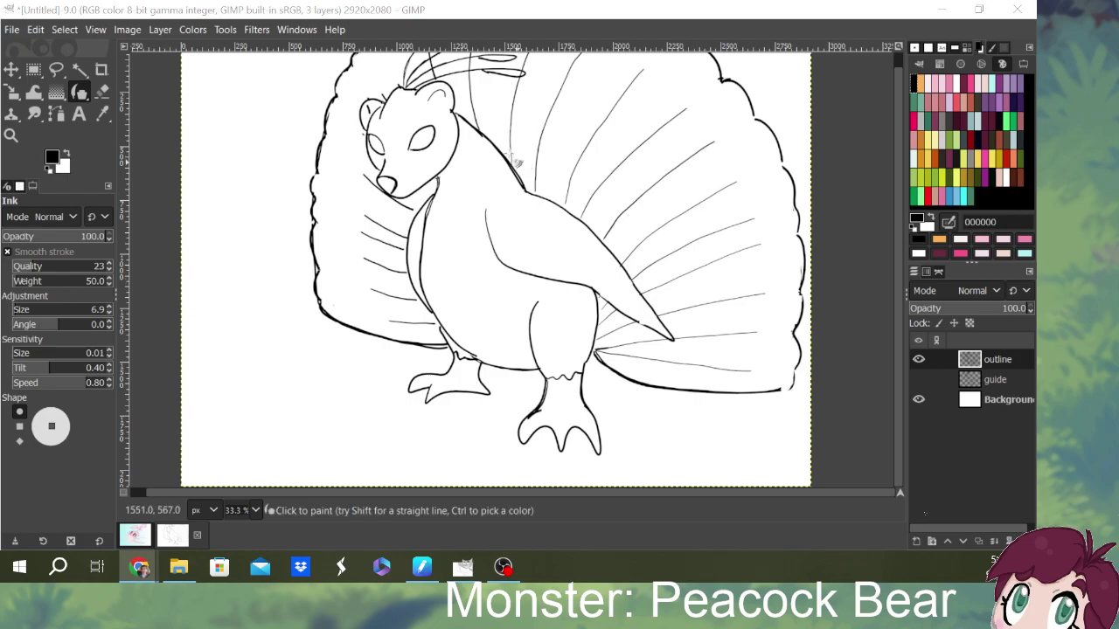
{"action": "left_click", "coordinate": [525, 138]}
{"action": "mouse_move", "coordinate": [509, 150]}
{"action": "left_mouse_down"}
{"action": "mouse_move", "coordinate": [534, 134]}
{"action": "mouse_move", "coordinate": [556, 145]}
{"action": "mouse_move", "coordinate": [598, 199]}
{"action": "mouse_move", "coordinate": [635, 283]}
{"action": "mouse_move", "coordinate": [603, 342]}
{"action": "left_mouse_up"}
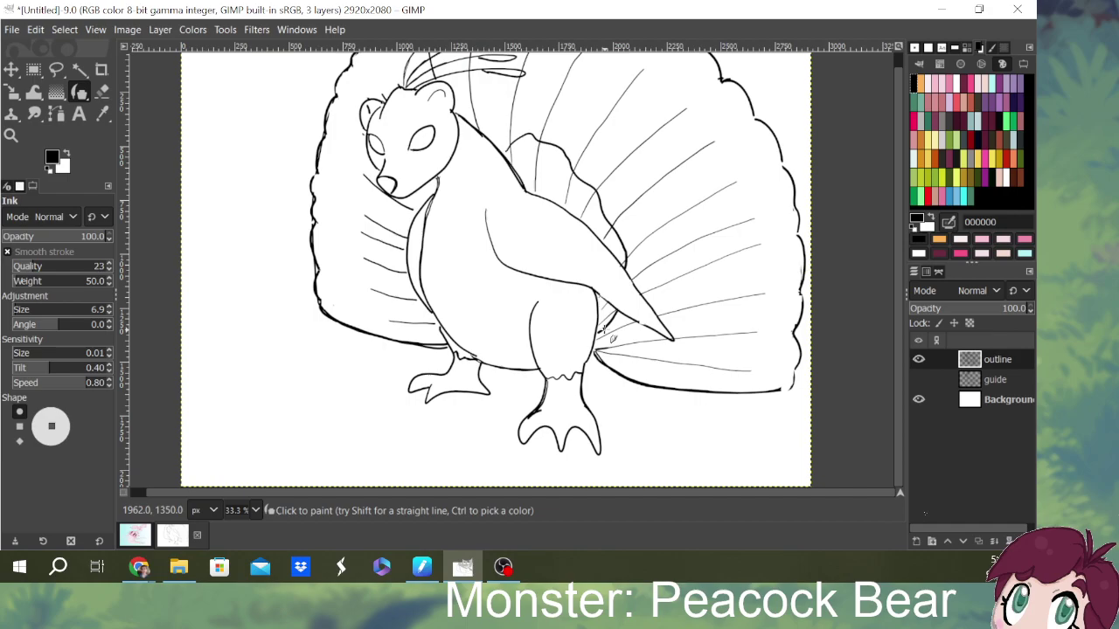
- Erase the feather lines between the scalloped inner edge and the bear's back, and clean up under the wing
{"action": "left_click", "coordinate": [101, 91]}
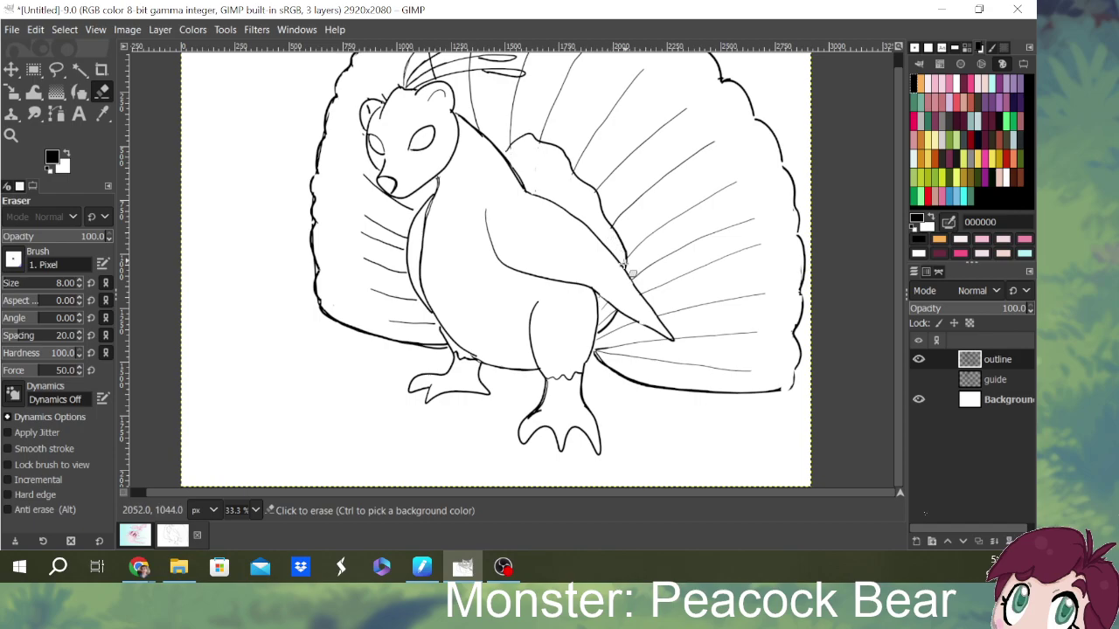
{"action": "left_click", "coordinate": [584, 295]}
{"action": "left_click_drag", "start_coordinate": [586, 294], "coordinate": [617, 316]}
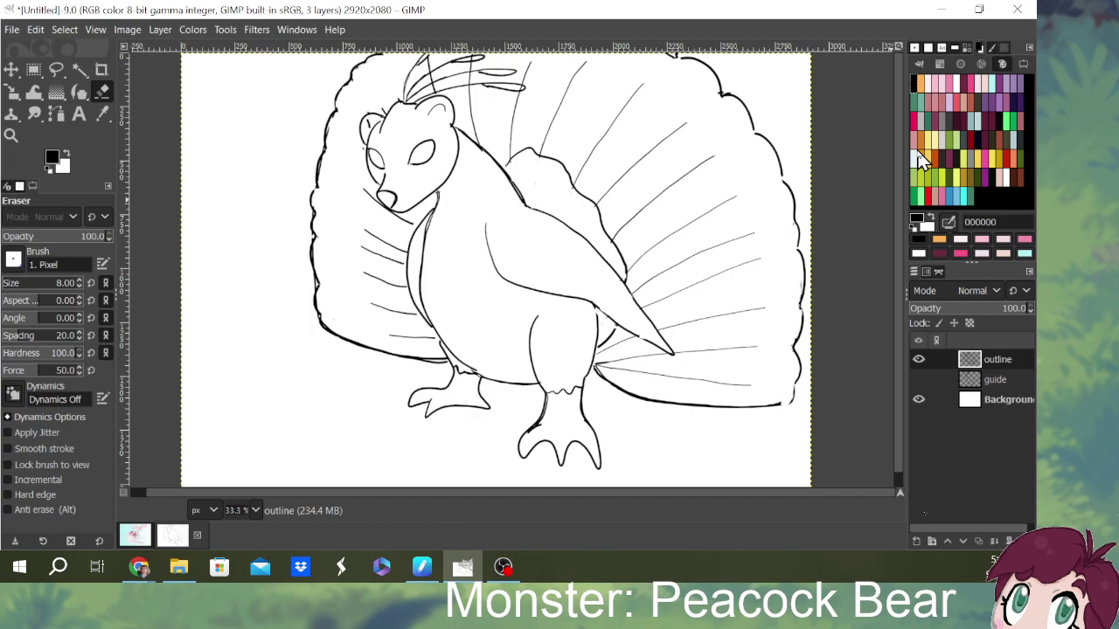
{"action": "left_click", "coordinate": [80, 92]}
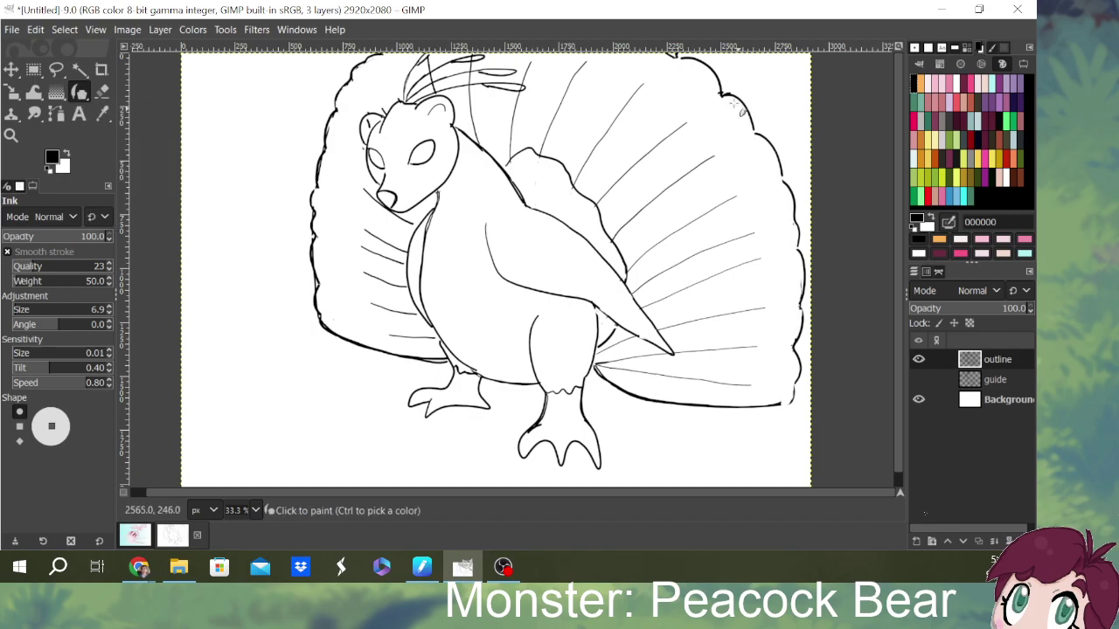
{"action": "mouse_move", "coordinate": [729, 99]}
{"action": "left_mouse_down"}
{"action": "mouse_move", "coordinate": [688, 121]}
{"action": "mouse_move", "coordinate": [687, 149]}
{"action": "mouse_move", "coordinate": [755, 140]}
{"action": "mouse_move", "coordinate": [757, 119]}
{"action": "mouse_move", "coordinate": [729, 102]}
{"action": "left_mouse_up"}
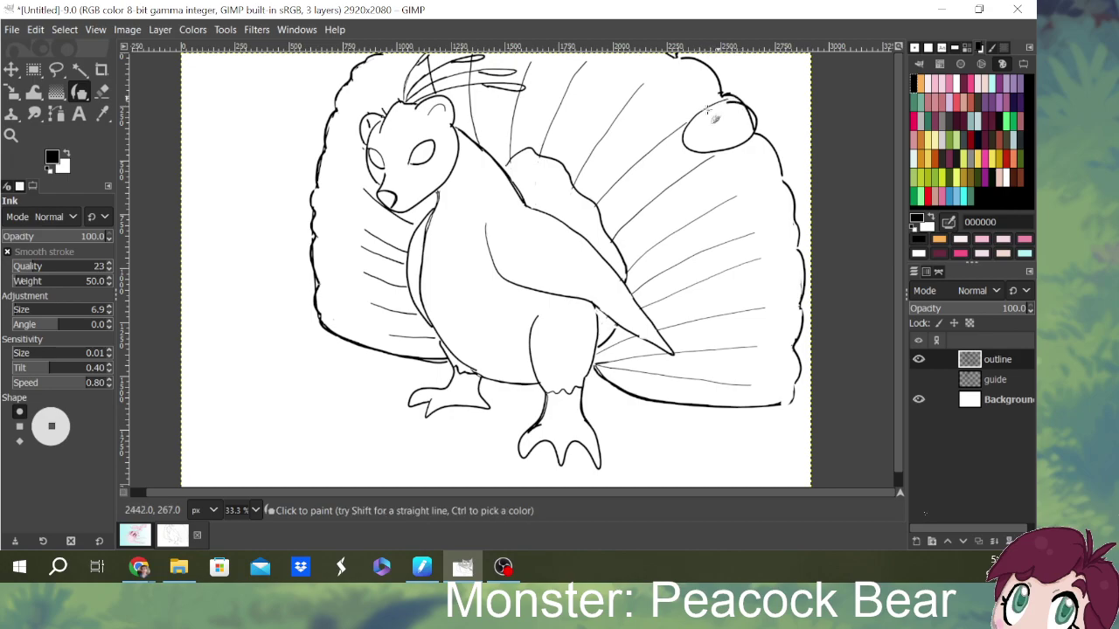
{"action": "mouse_move", "coordinate": [769, 140]}
{"action": "left_mouse_down"}
{"action": "mouse_move", "coordinate": [713, 161]}
{"action": "mouse_move", "coordinate": [710, 181]}
{"action": "mouse_move", "coordinate": [777, 180]}
{"action": "mouse_move", "coordinate": [786, 163]}
{"action": "mouse_move", "coordinate": [767, 137]}
{"action": "mouse_move", "coordinate": [738, 155]}
{"action": "mouse_move", "coordinate": [782, 192]}
{"action": "mouse_move", "coordinate": [790, 185]}
{"action": "mouse_move", "coordinate": [749, 185]}
{"action": "mouse_move", "coordinate": [734, 209]}
{"action": "mouse_move", "coordinate": [772, 223]}
{"action": "mouse_move", "coordinate": [797, 210]}
{"action": "mouse_move", "coordinate": [777, 178]}
{"action": "left_mouse_up"}
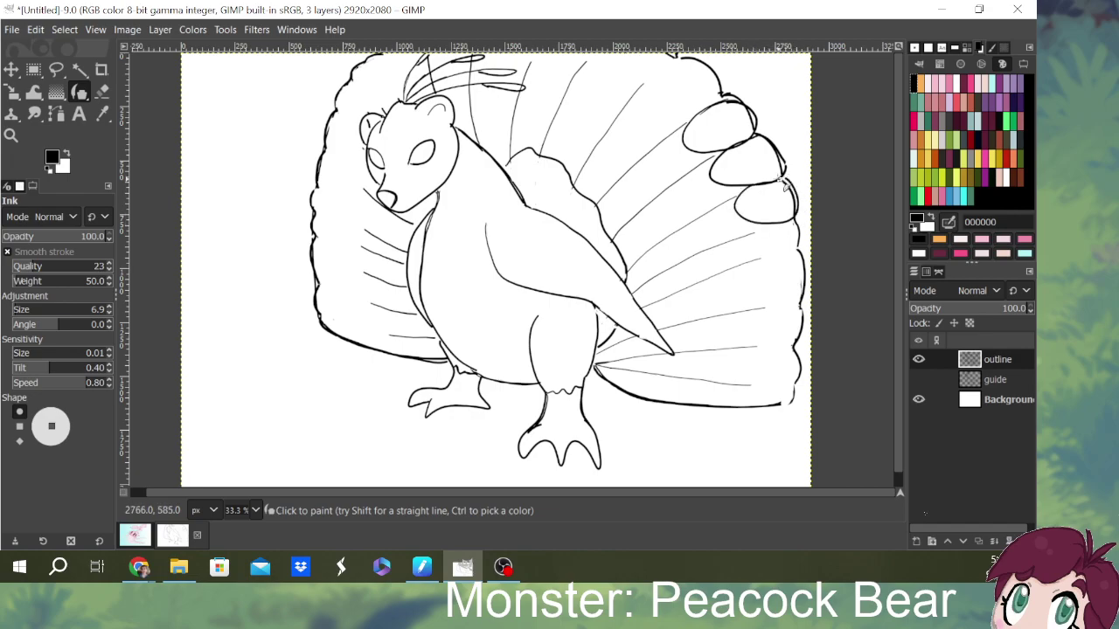
{"action": "mouse_move", "coordinate": [789, 229]}
{"action": "left_mouse_down"}
{"action": "mouse_move", "coordinate": [747, 245]}
{"action": "mouse_move", "coordinate": [803, 249]}
{"action": "mouse_move", "coordinate": [796, 225]}
{"action": "mouse_move", "coordinate": [806, 263]}
{"action": "mouse_move", "coordinate": [774, 254]}
{"action": "mouse_move", "coordinate": [766, 295]}
{"action": "left_mouse_up"}
{"action": "key", "text": "ctrl+z"}
{"action": "key", "text": "ctrl+z"}
{"action": "key", "text": "ctrl+z"}
{"action": "key", "text": "ctrl+z"}
{"action": "key", "text": "ctrl+z"}
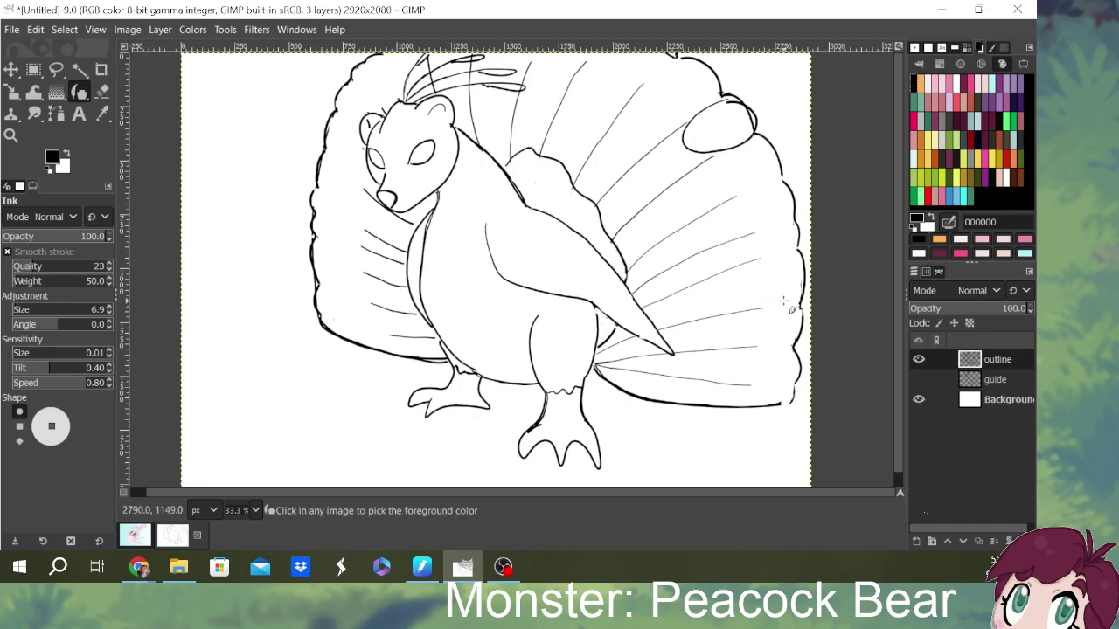
{"action": "key", "text": "ctrl+z"}
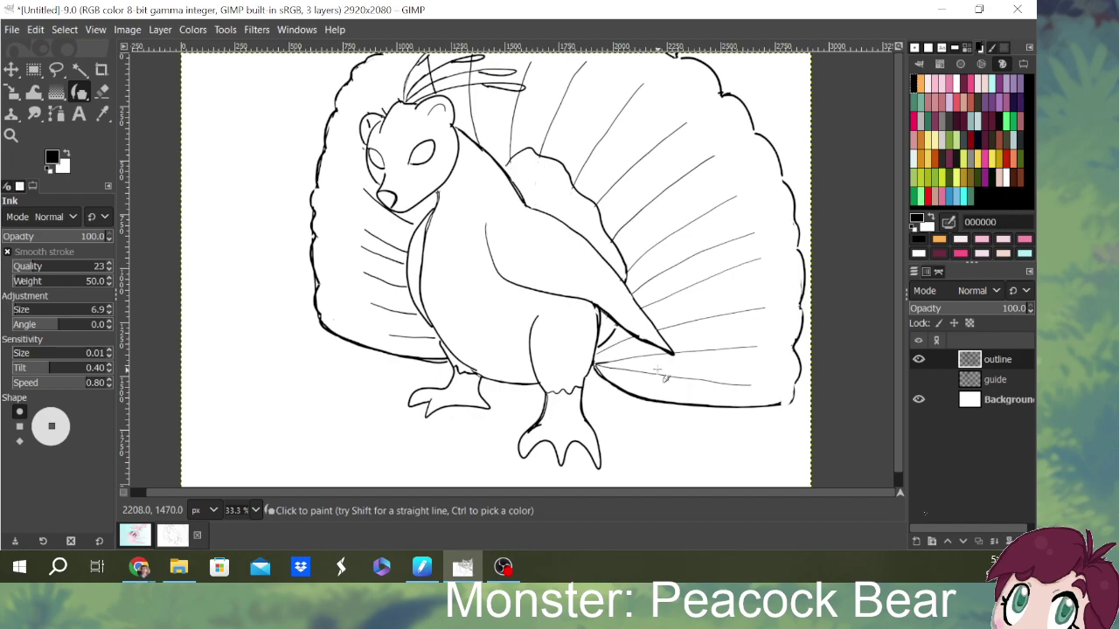
- Erase the tail feather line where it crosses the tips of the head crest
{"action": "left_click", "coordinate": [103, 91]}
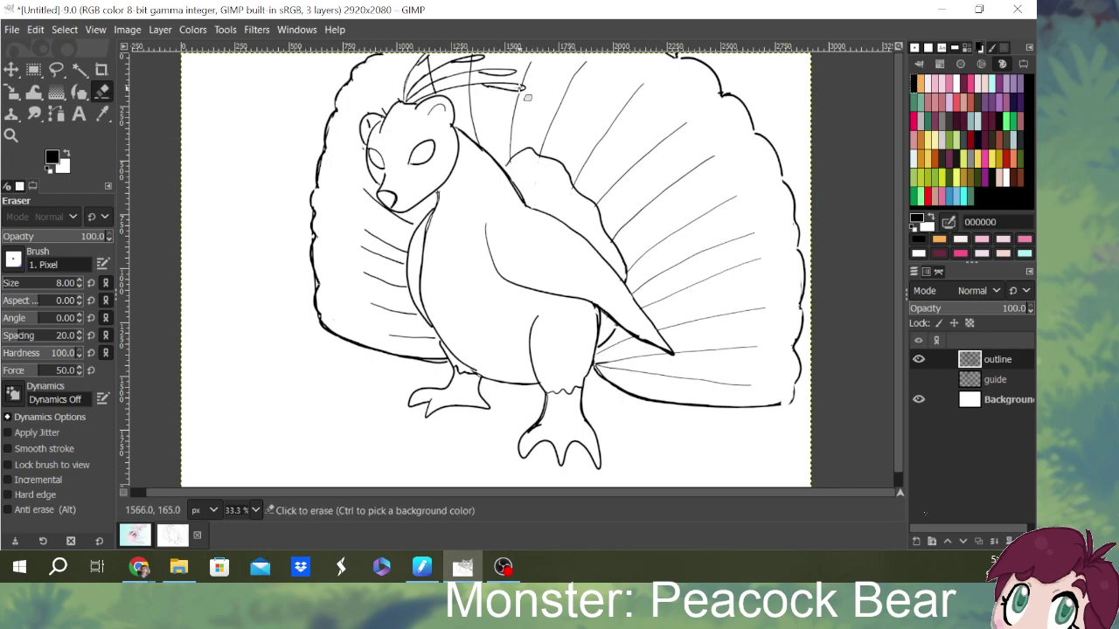
{"action": "mouse_move", "coordinate": [530, 97]}
{"action": "left_mouse_down"}
{"action": "mouse_move", "coordinate": [470, 59]}
{"action": "mouse_move", "coordinate": [515, 69]}
{"action": "left_mouse_up"}
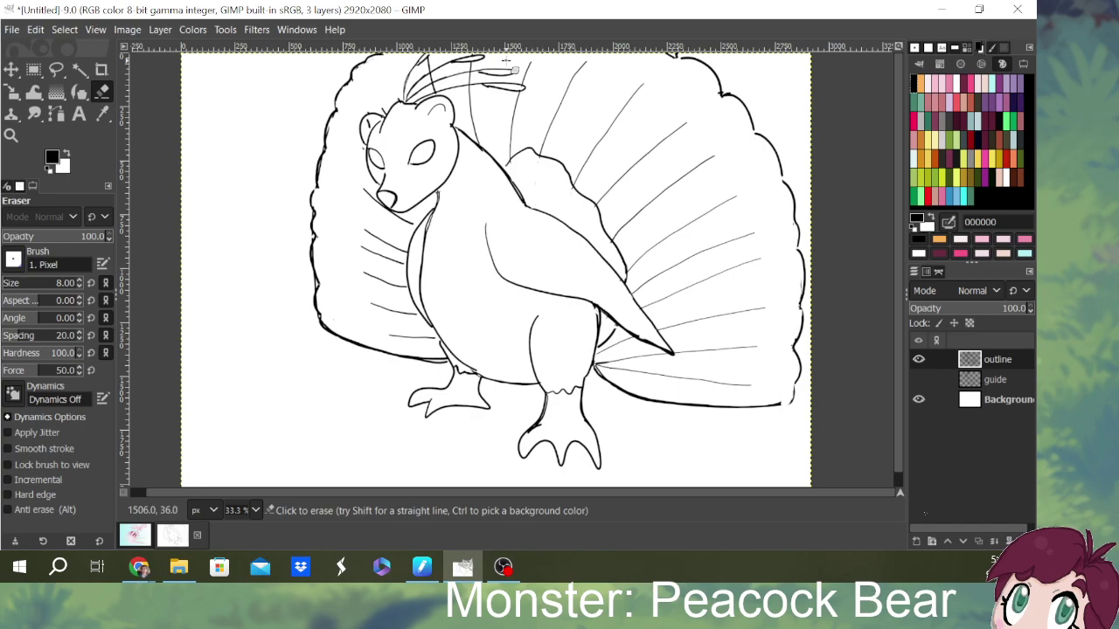
- Create a new transparent layer named "base color" at 2920 × 2080 px
{"action": "left_click", "coordinate": [918, 539]}
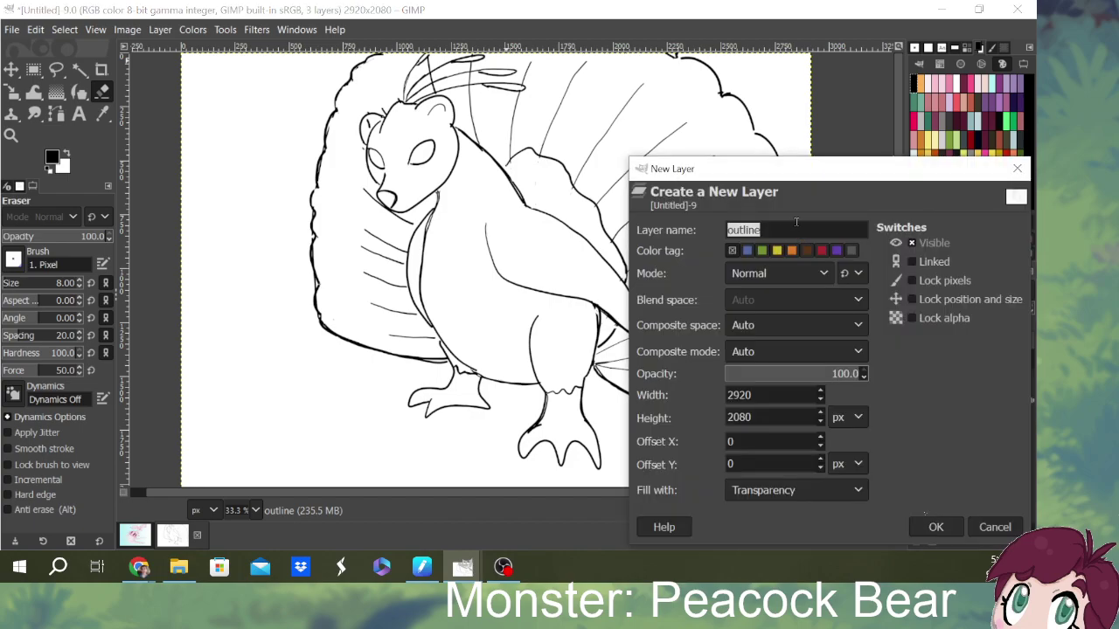
{"action": "key", "text": "BackSpace"}
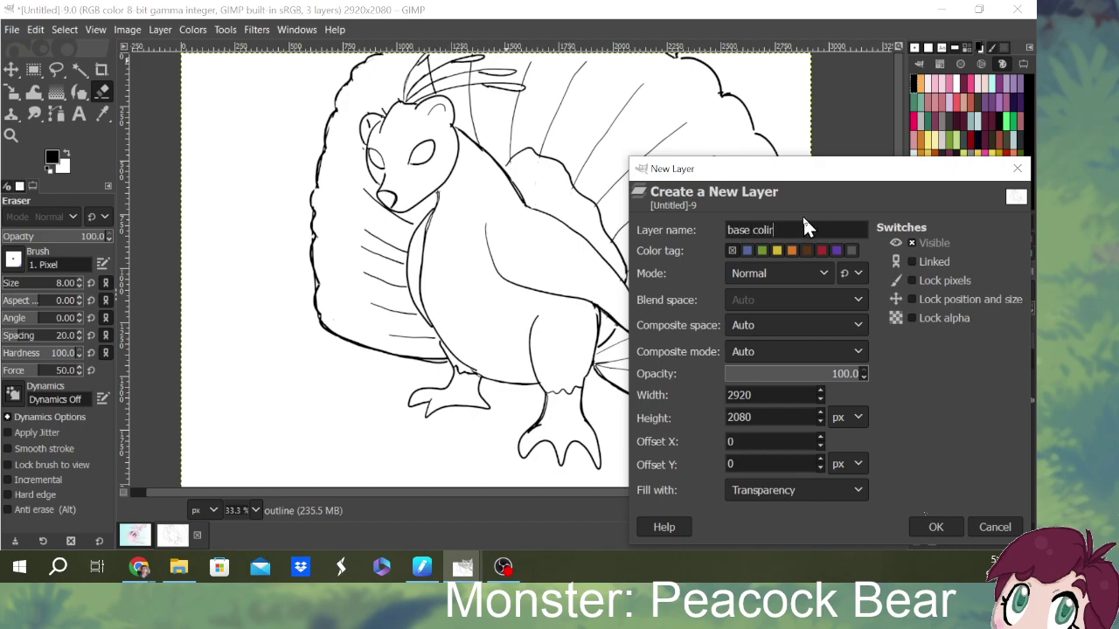
{"action": "type", "text": "base color"}
{"action": "left_click", "coordinate": [945, 526]}
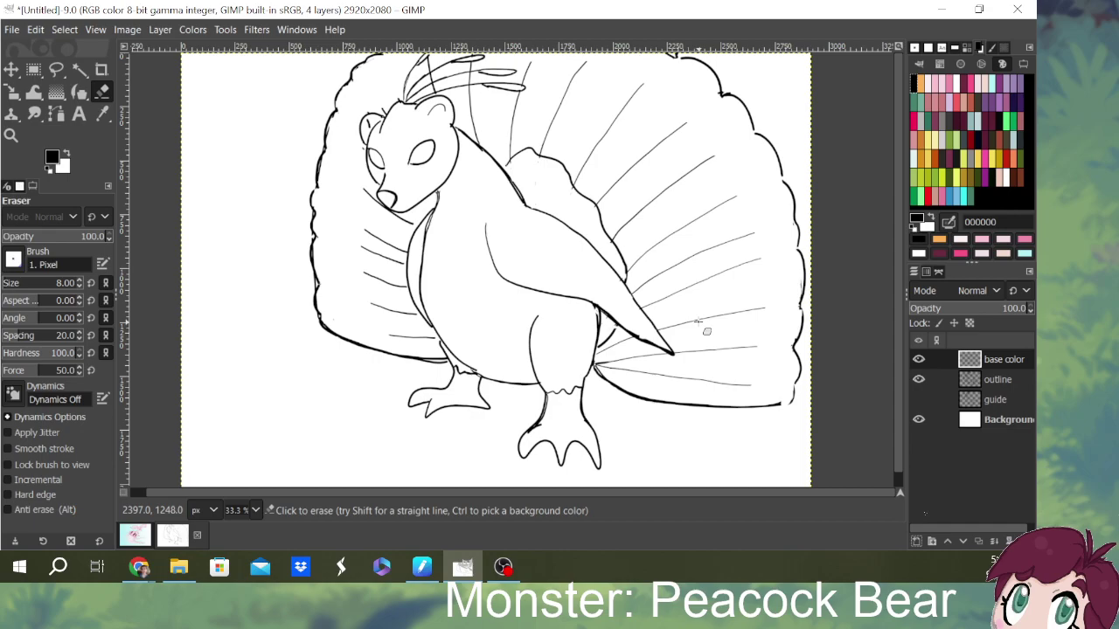
{"action": "left_click", "coordinate": [917, 400]}
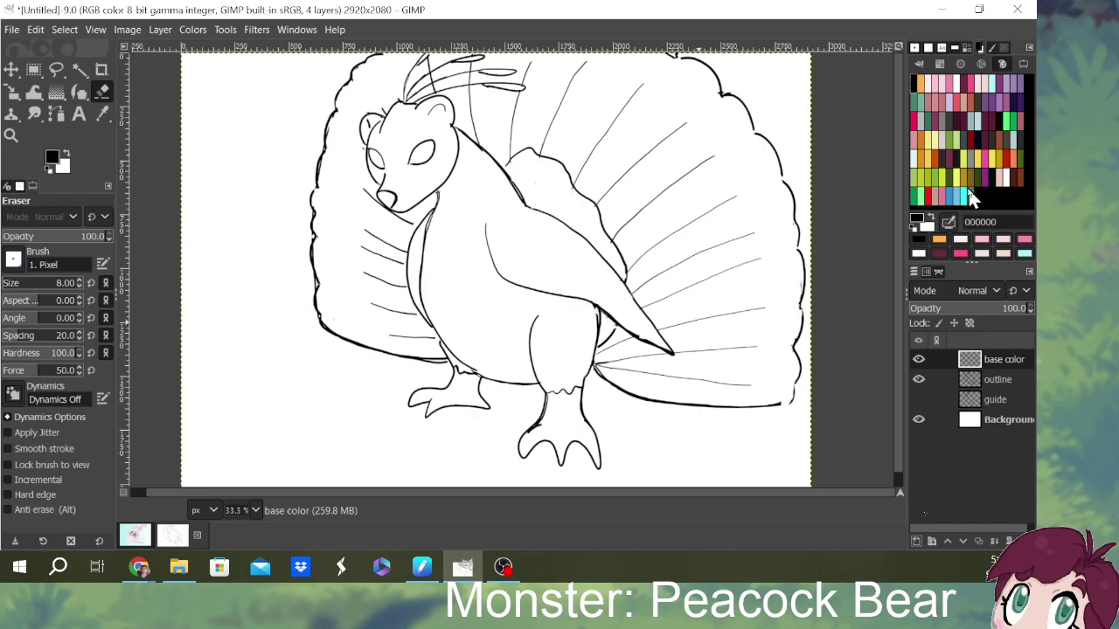
- Set up the Paintbrush with colour c0d887 and size 100, and place the base color layer beneath the outline layer
{"action": "left_click", "coordinate": [957, 143]}
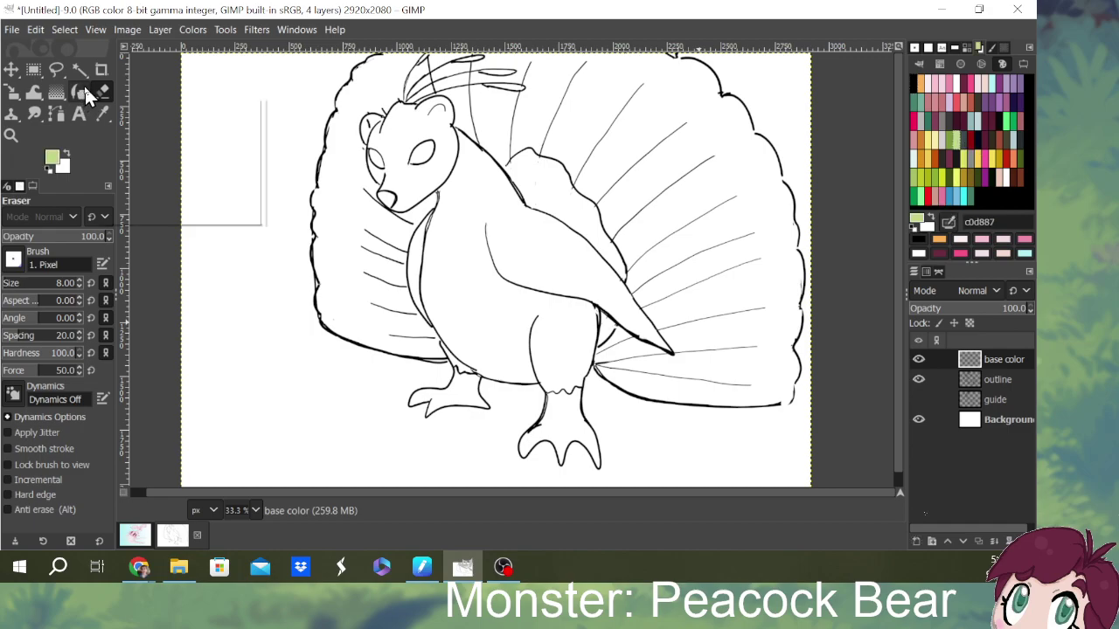
{"action": "key", "text": "p"}
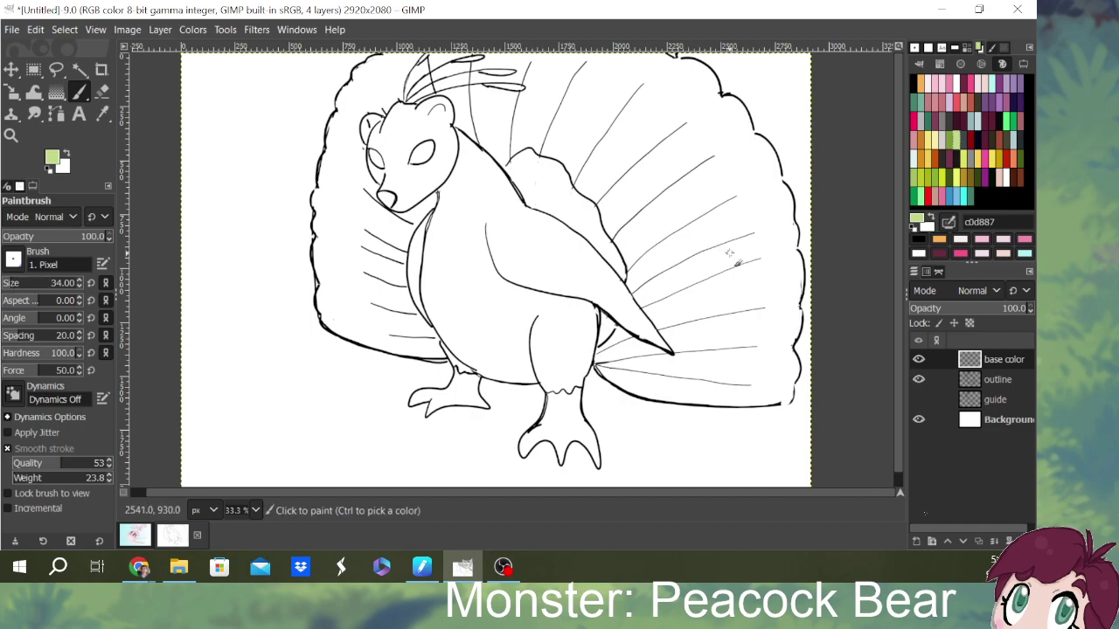
{"action": "left_click_drag", "start_coordinate": [17, 289], "coordinate": [30, 285]}
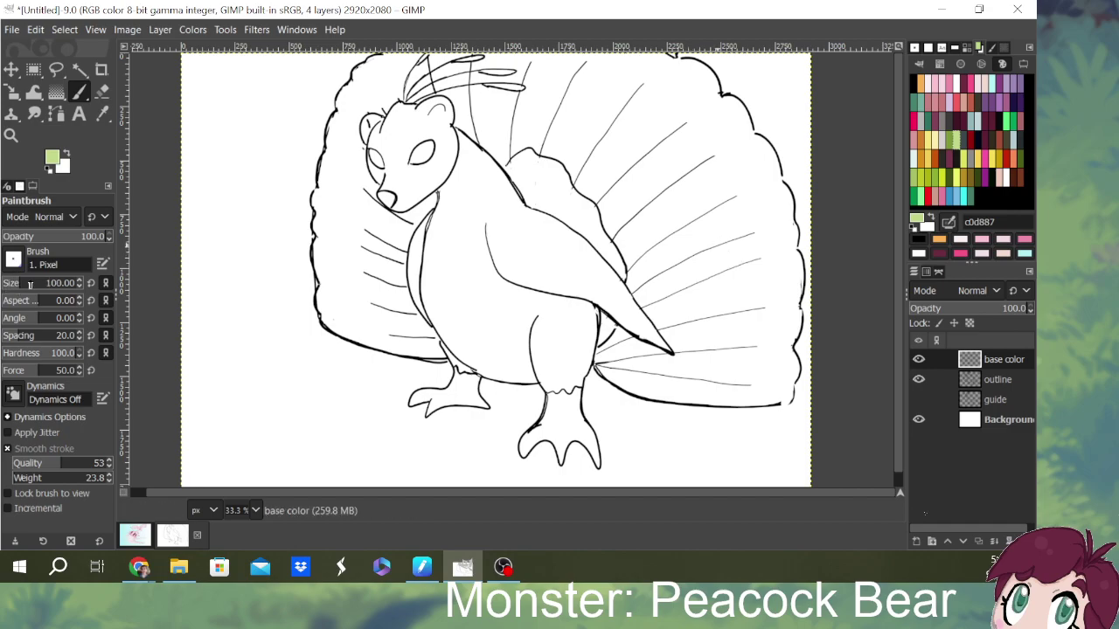
{"action": "mouse_move", "coordinate": [773, 299]}
{"action": "left_mouse_down"}
{"action": "mouse_move", "coordinate": [767, 345]}
{"action": "mouse_move", "coordinate": [784, 323]}
{"action": "mouse_move", "coordinate": [774, 319]}
{"action": "left_mouse_up"}
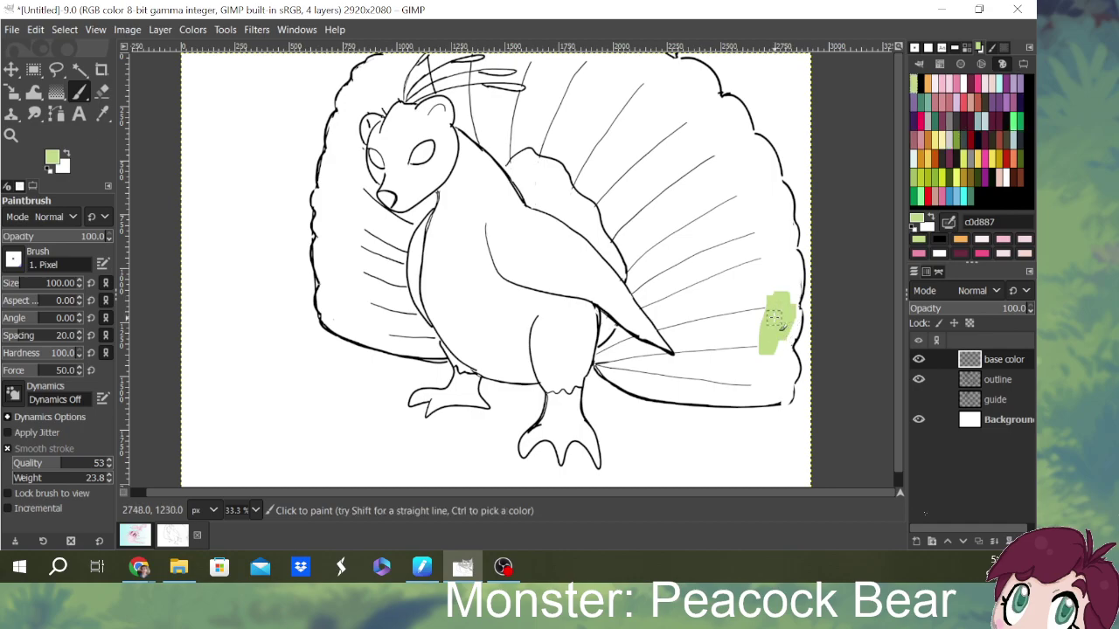
{"action": "key", "text": "ctrl+z"}
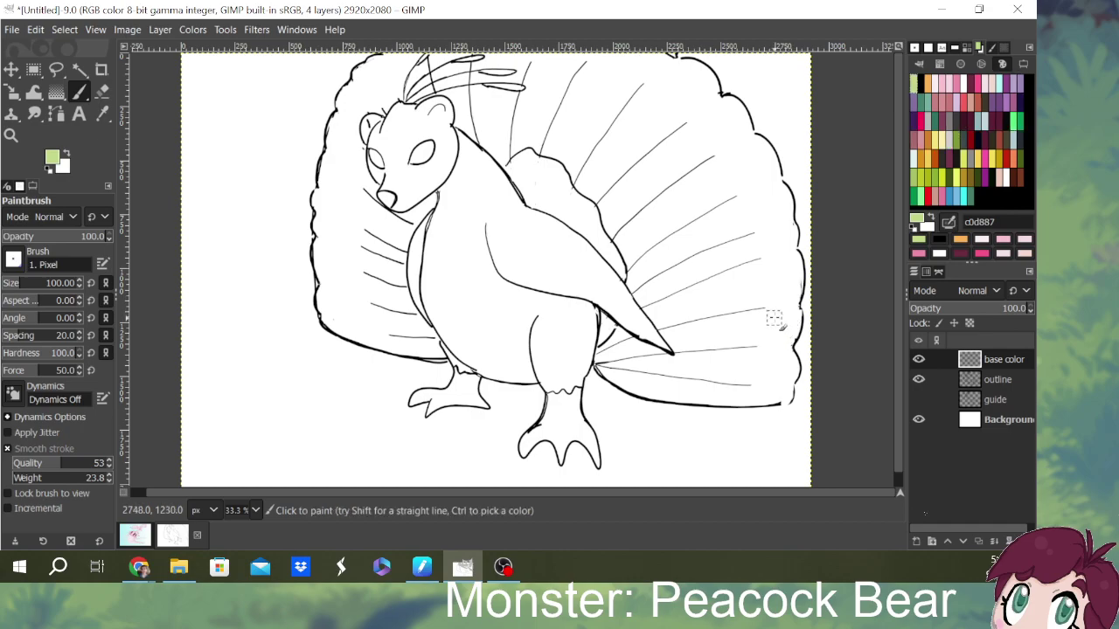
{"action": "left_click", "coordinate": [962, 541]}
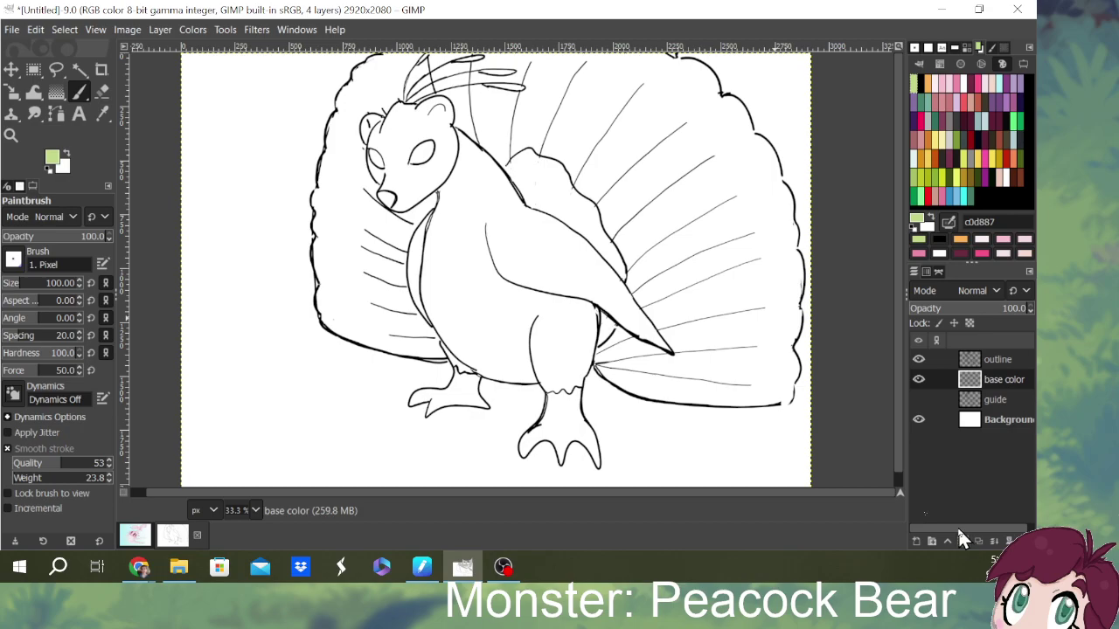
- Paint the tail fan light green on the base color layer, behind the bear's back, around the crest and in front of the chest
{"action": "mouse_move", "coordinate": [753, 240]}
{"action": "left_mouse_down"}
{"action": "mouse_move", "coordinate": [761, 279]}
{"action": "mouse_move", "coordinate": [785, 294]}
{"action": "mouse_move", "coordinate": [793, 266]}
{"action": "mouse_move", "coordinate": [778, 338]}
{"action": "mouse_move", "coordinate": [781, 275]}
{"action": "mouse_move", "coordinate": [754, 339]}
{"action": "mouse_move", "coordinate": [752, 315]}
{"action": "mouse_move", "coordinate": [786, 298]}
{"action": "mouse_move", "coordinate": [790, 330]}
{"action": "mouse_move", "coordinate": [794, 312]}
{"action": "mouse_move", "coordinate": [789, 382]}
{"action": "mouse_move", "coordinate": [759, 391]}
{"action": "mouse_move", "coordinate": [762, 341]}
{"action": "mouse_move", "coordinate": [752, 339]}
{"action": "mouse_move", "coordinate": [749, 365]}
{"action": "mouse_move", "coordinate": [769, 398]}
{"action": "mouse_move", "coordinate": [763, 213]}
{"action": "mouse_move", "coordinate": [792, 260]}
{"action": "mouse_move", "coordinate": [778, 192]}
{"action": "mouse_move", "coordinate": [787, 241]}
{"action": "mouse_move", "coordinate": [759, 201]}
{"action": "mouse_move", "coordinate": [765, 182]}
{"action": "mouse_move", "coordinate": [743, 260]}
{"action": "mouse_move", "coordinate": [770, 162]}
{"action": "mouse_move", "coordinate": [767, 196]}
{"action": "mouse_move", "coordinate": [771, 179]}
{"action": "mouse_move", "coordinate": [780, 185]}
{"action": "mouse_move", "coordinate": [754, 170]}
{"action": "mouse_move", "coordinate": [762, 159]}
{"action": "mouse_move", "coordinate": [734, 212]}
{"action": "mouse_move", "coordinate": [746, 151]}
{"action": "mouse_move", "coordinate": [729, 276]}
{"action": "mouse_move", "coordinate": [734, 382]}
{"action": "mouse_move", "coordinate": [741, 332]}
{"action": "mouse_move", "coordinate": [734, 401]}
{"action": "mouse_move", "coordinate": [714, 374]}
{"action": "mouse_move", "coordinate": [708, 269]}
{"action": "mouse_move", "coordinate": [707, 306]}
{"action": "mouse_move", "coordinate": [720, 372]}
{"action": "mouse_move", "coordinate": [717, 186]}
{"action": "mouse_move", "coordinate": [714, 200]}
{"action": "mouse_move", "coordinate": [741, 111]}
{"action": "mouse_move", "coordinate": [751, 127]}
{"action": "mouse_move", "coordinate": [715, 131]}
{"action": "mouse_move", "coordinate": [709, 164]}
{"action": "mouse_move", "coordinate": [710, 292]}
{"action": "left_mouse_up"}
{"action": "mouse_move", "coordinate": [731, 129]}
{"action": "left_mouse_down"}
{"action": "mouse_move", "coordinate": [763, 146]}
{"action": "mouse_move", "coordinate": [770, 198]}
{"action": "mouse_move", "coordinate": [708, 337]}
{"action": "mouse_move", "coordinate": [686, 343]}
{"action": "mouse_move", "coordinate": [712, 400]}
{"action": "mouse_move", "coordinate": [608, 374]}
{"action": "mouse_move", "coordinate": [606, 357]}
{"action": "mouse_move", "coordinate": [640, 368]}
{"action": "mouse_move", "coordinate": [622, 372]}
{"action": "mouse_move", "coordinate": [647, 358]}
{"action": "mouse_move", "coordinate": [680, 370]}
{"action": "mouse_move", "coordinate": [666, 380]}
{"action": "mouse_move", "coordinate": [688, 393]}
{"action": "mouse_move", "coordinate": [603, 371]}
{"action": "mouse_move", "coordinate": [621, 333]}
{"action": "mouse_move", "coordinate": [685, 360]}
{"action": "mouse_move", "coordinate": [685, 287]}
{"action": "mouse_move", "coordinate": [705, 201]}
{"action": "mouse_move", "coordinate": [701, 223]}
{"action": "mouse_move", "coordinate": [683, 223]}
{"action": "mouse_move", "coordinate": [670, 335]}
{"action": "mouse_move", "coordinate": [638, 278]}
{"action": "mouse_move", "coordinate": [660, 319]}
{"action": "mouse_move", "coordinate": [665, 242]}
{"action": "mouse_move", "coordinate": [663, 278]}
{"action": "mouse_move", "coordinate": [674, 250]}
{"action": "mouse_move", "coordinate": [664, 291]}
{"action": "mouse_move", "coordinate": [643, 271]}
{"action": "mouse_move", "coordinate": [630, 286]}
{"action": "mouse_move", "coordinate": [702, 141]}
{"action": "mouse_move", "coordinate": [702, 157]}
{"action": "mouse_move", "coordinate": [715, 105]}
{"action": "mouse_move", "coordinate": [639, 236]}
{"action": "mouse_move", "coordinate": [702, 175]}
{"action": "mouse_move", "coordinate": [655, 209]}
{"action": "mouse_move", "coordinate": [628, 209]}
{"action": "mouse_move", "coordinate": [634, 249]}
{"action": "mouse_move", "coordinate": [704, 179]}
{"action": "mouse_move", "coordinate": [660, 215]}
{"action": "mouse_move", "coordinate": [649, 193]}
{"action": "mouse_move", "coordinate": [655, 203]}
{"action": "mouse_move", "coordinate": [643, 208]}
{"action": "mouse_move", "coordinate": [710, 88]}
{"action": "mouse_move", "coordinate": [616, 209]}
{"action": "mouse_move", "coordinate": [612, 179]}
{"action": "mouse_move", "coordinate": [704, 78]}
{"action": "mouse_move", "coordinate": [699, 57]}
{"action": "mouse_move", "coordinate": [667, 102]}
{"action": "mouse_move", "coordinate": [651, 78]}
{"action": "mouse_move", "coordinate": [604, 219]}
{"action": "mouse_move", "coordinate": [655, 68]}
{"action": "mouse_move", "coordinate": [581, 197]}
{"action": "mouse_move", "coordinate": [613, 174]}
{"action": "left_mouse_up"}
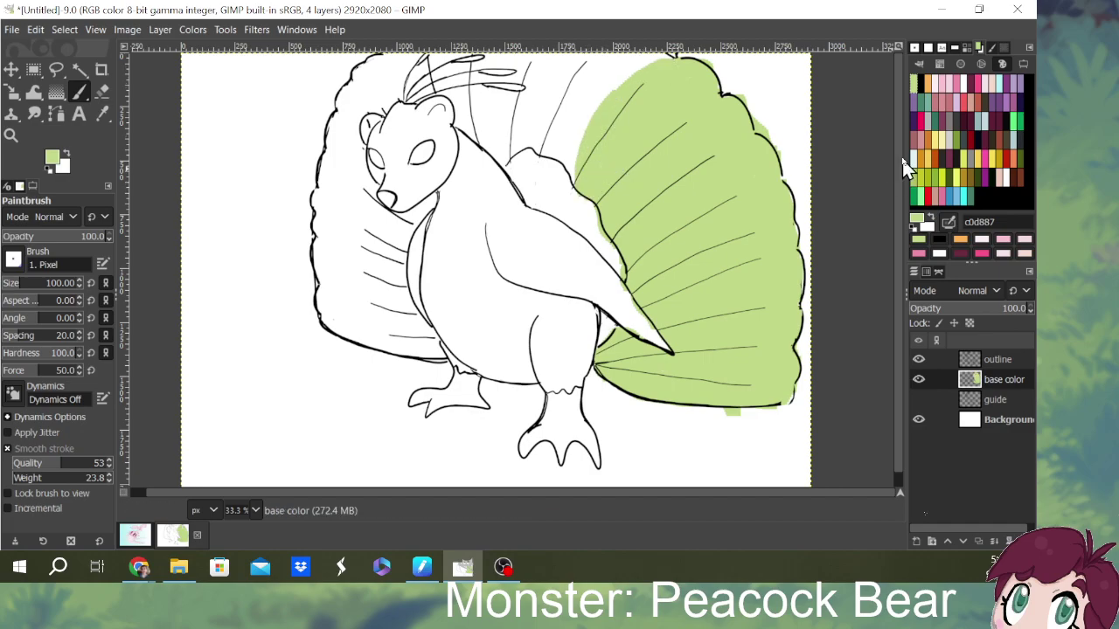
{"action": "mouse_move", "coordinate": [674, 53]}
{"action": "left_mouse_down"}
{"action": "mouse_move", "coordinate": [584, 124]}
{"action": "mouse_move", "coordinate": [569, 179]}
{"action": "mouse_move", "coordinate": [571, 106]}
{"action": "mouse_move", "coordinate": [559, 156]}
{"action": "mouse_move", "coordinate": [580, 108]}
{"action": "mouse_move", "coordinate": [629, 62]}
{"action": "mouse_move", "coordinate": [581, 80]}
{"action": "mouse_move", "coordinate": [626, 61]}
{"action": "mouse_move", "coordinate": [597, 66]}
{"action": "mouse_move", "coordinate": [545, 138]}
{"action": "mouse_move", "coordinate": [596, 58]}
{"action": "mouse_move", "coordinate": [512, 146]}
{"action": "mouse_move", "coordinate": [520, 100]}
{"action": "mouse_move", "coordinate": [554, 57]}
{"action": "mouse_move", "coordinate": [490, 104]}
{"action": "mouse_move", "coordinate": [582, 57]}
{"action": "left_mouse_up"}
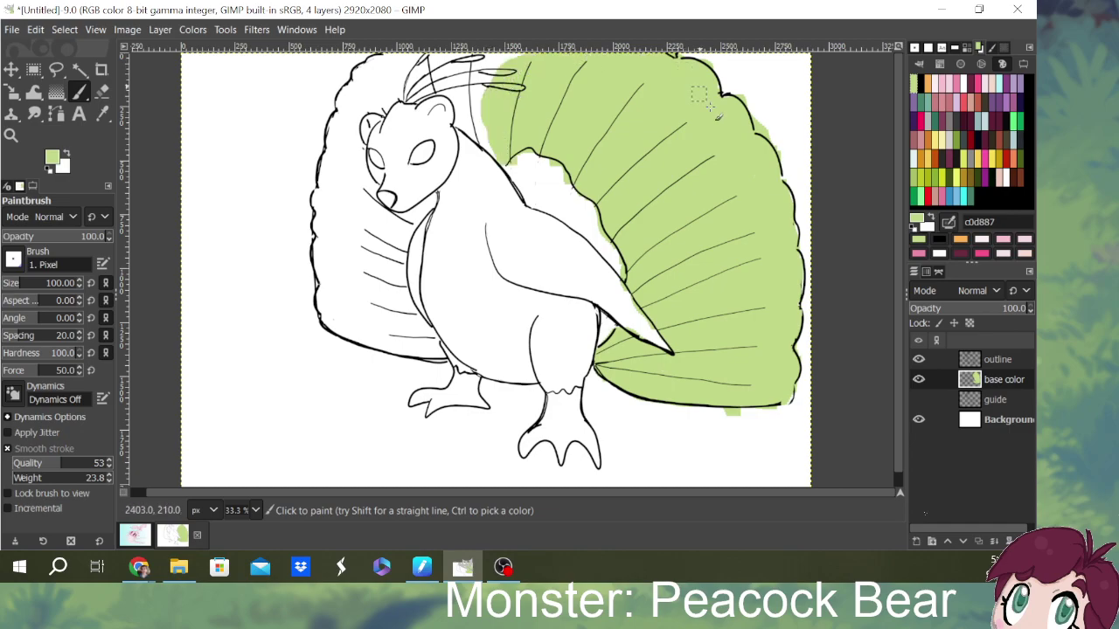
{"action": "mouse_move", "coordinate": [479, 98]}
{"action": "left_mouse_down"}
{"action": "mouse_move", "coordinate": [476, 140]}
{"action": "mouse_move", "coordinate": [505, 157]}
{"action": "mouse_move", "coordinate": [463, 131]}
{"action": "mouse_move", "coordinate": [474, 103]}
{"action": "mouse_move", "coordinate": [456, 86]}
{"action": "mouse_move", "coordinate": [467, 115]}
{"action": "mouse_move", "coordinate": [463, 84]}
{"action": "mouse_move", "coordinate": [456, 96]}
{"action": "mouse_move", "coordinate": [437, 78]}
{"action": "mouse_move", "coordinate": [454, 56]}
{"action": "mouse_move", "coordinate": [476, 62]}
{"action": "mouse_move", "coordinate": [473, 77]}
{"action": "mouse_move", "coordinate": [413, 105]}
{"action": "mouse_move", "coordinate": [418, 54]}
{"action": "mouse_move", "coordinate": [398, 96]}
{"action": "mouse_move", "coordinate": [407, 103]}
{"action": "mouse_move", "coordinate": [392, 91]}
{"action": "mouse_move", "coordinate": [382, 109]}
{"action": "mouse_move", "coordinate": [390, 58]}
{"action": "mouse_move", "coordinate": [351, 98]}
{"action": "mouse_move", "coordinate": [377, 102]}
{"action": "mouse_move", "coordinate": [373, 109]}
{"action": "left_mouse_up"}
{"action": "mouse_move", "coordinate": [409, 77]}
{"action": "left_mouse_down"}
{"action": "mouse_move", "coordinate": [370, 88]}
{"action": "mouse_move", "coordinate": [350, 129]}
{"action": "mouse_move", "coordinate": [352, 100]}
{"action": "mouse_move", "coordinate": [337, 111]}
{"action": "mouse_move", "coordinate": [341, 140]}
{"action": "mouse_move", "coordinate": [365, 105]}
{"action": "mouse_move", "coordinate": [332, 143]}
{"action": "mouse_move", "coordinate": [350, 181]}
{"action": "mouse_move", "coordinate": [356, 142]}
{"action": "mouse_move", "coordinate": [357, 206]}
{"action": "mouse_move", "coordinate": [352, 169]}
{"action": "mouse_move", "coordinate": [378, 233]}
{"action": "mouse_move", "coordinate": [329, 169]}
{"action": "mouse_move", "coordinate": [362, 241]}
{"action": "mouse_move", "coordinate": [370, 215]}
{"action": "mouse_move", "coordinate": [357, 204]}
{"action": "mouse_move", "coordinate": [405, 228]}
{"action": "mouse_move", "coordinate": [334, 192]}
{"action": "mouse_move", "coordinate": [321, 203]}
{"action": "mouse_move", "coordinate": [322, 171]}
{"action": "mouse_move", "coordinate": [337, 124]}
{"action": "mouse_move", "coordinate": [328, 229]}
{"action": "mouse_move", "coordinate": [354, 274]}
{"action": "mouse_move", "coordinate": [367, 247]}
{"action": "mouse_move", "coordinate": [435, 199]}
{"action": "mouse_move", "coordinate": [393, 229]}
{"action": "mouse_move", "coordinate": [422, 211]}
{"action": "mouse_move", "coordinate": [382, 278]}
{"action": "mouse_move", "coordinate": [381, 255]}
{"action": "mouse_move", "coordinate": [393, 237]}
{"action": "mouse_move", "coordinate": [407, 292]}
{"action": "mouse_move", "coordinate": [357, 236]}
{"action": "mouse_move", "coordinate": [363, 273]}
{"action": "mouse_move", "coordinate": [378, 271]}
{"action": "mouse_move", "coordinate": [377, 286]}
{"action": "mouse_move", "coordinate": [334, 242]}
{"action": "mouse_move", "coordinate": [323, 208]}
{"action": "mouse_move", "coordinate": [321, 248]}
{"action": "mouse_move", "coordinate": [337, 291]}
{"action": "mouse_move", "coordinate": [355, 301]}
{"action": "mouse_move", "coordinate": [333, 260]}
{"action": "mouse_move", "coordinate": [321, 284]}
{"action": "mouse_move", "coordinate": [331, 318]}
{"action": "mouse_move", "coordinate": [357, 339]}
{"action": "mouse_move", "coordinate": [345, 315]}
{"action": "mouse_move", "coordinate": [364, 332]}
{"action": "mouse_move", "coordinate": [381, 290]}
{"action": "mouse_move", "coordinate": [365, 319]}
{"action": "mouse_move", "coordinate": [320, 307]}
{"action": "mouse_move", "coordinate": [363, 330]}
{"action": "mouse_move", "coordinate": [371, 296]}
{"action": "mouse_move", "coordinate": [352, 330]}
{"action": "mouse_move", "coordinate": [397, 315]}
{"action": "mouse_move", "coordinate": [442, 354]}
{"action": "mouse_move", "coordinate": [427, 342]}
{"action": "mouse_move", "coordinate": [433, 334]}
{"action": "mouse_move", "coordinate": [403, 317]}
{"action": "mouse_move", "coordinate": [445, 363]}
{"action": "mouse_move", "coordinate": [441, 348]}
{"action": "mouse_move", "coordinate": [400, 354]}
{"action": "mouse_move", "coordinate": [437, 385]}
{"action": "mouse_move", "coordinate": [439, 357]}
{"action": "mouse_move", "coordinate": [378, 316]}
{"action": "left_mouse_up"}
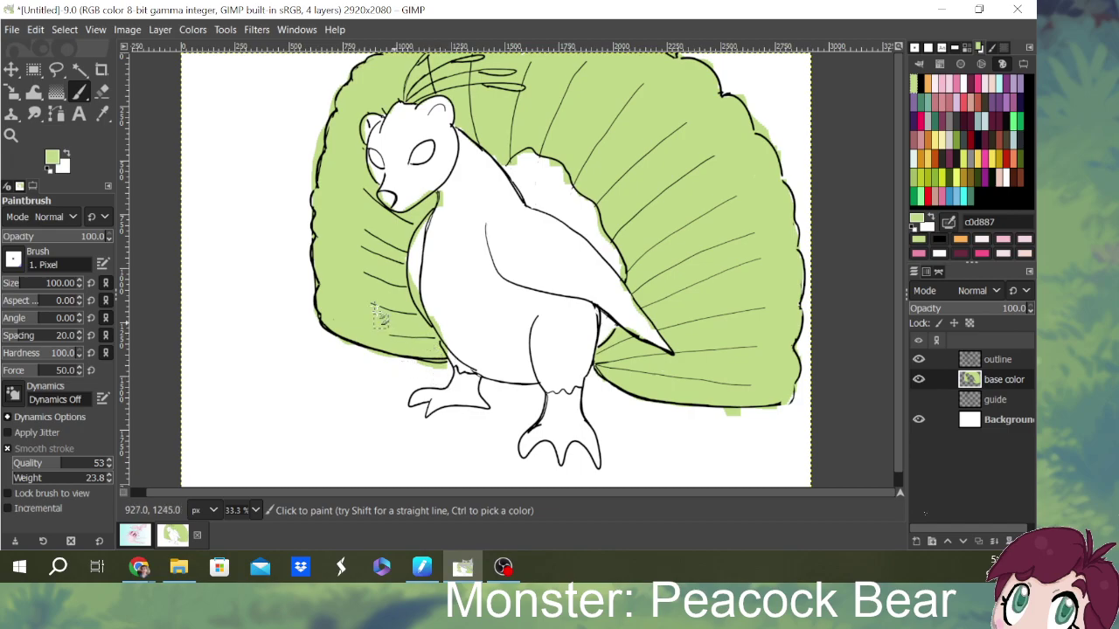
- Fill the remaining unpainted gaps along the tail fan's outer edges and beside the neck with light green
{"action": "left_click_drag", "start_coordinate": [320, 188], "coordinate": [317, 209]}
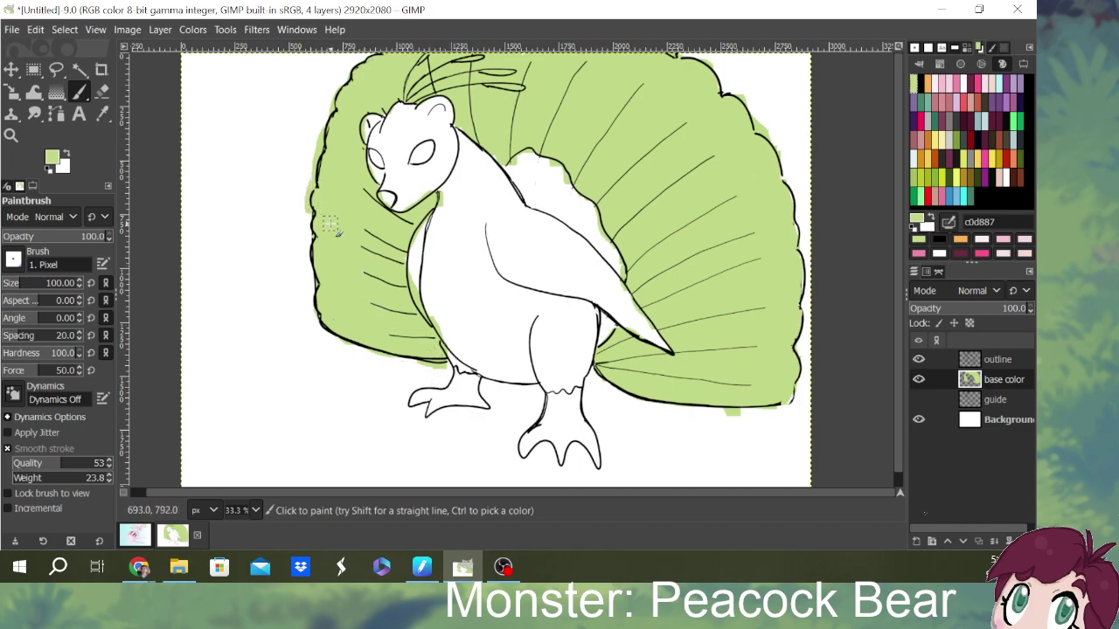
{"action": "mouse_move", "coordinate": [787, 397]}
{"action": "left_mouse_down"}
{"action": "mouse_move", "coordinate": [787, 409]}
{"action": "mouse_move", "coordinate": [785, 341]}
{"action": "left_mouse_up"}
{"action": "mouse_move", "coordinate": [769, 178]}
{"action": "left_mouse_down"}
{"action": "mouse_move", "coordinate": [786, 253]}
{"action": "mouse_move", "coordinate": [798, 230]}
{"action": "mouse_move", "coordinate": [789, 264]}
{"action": "left_mouse_up"}
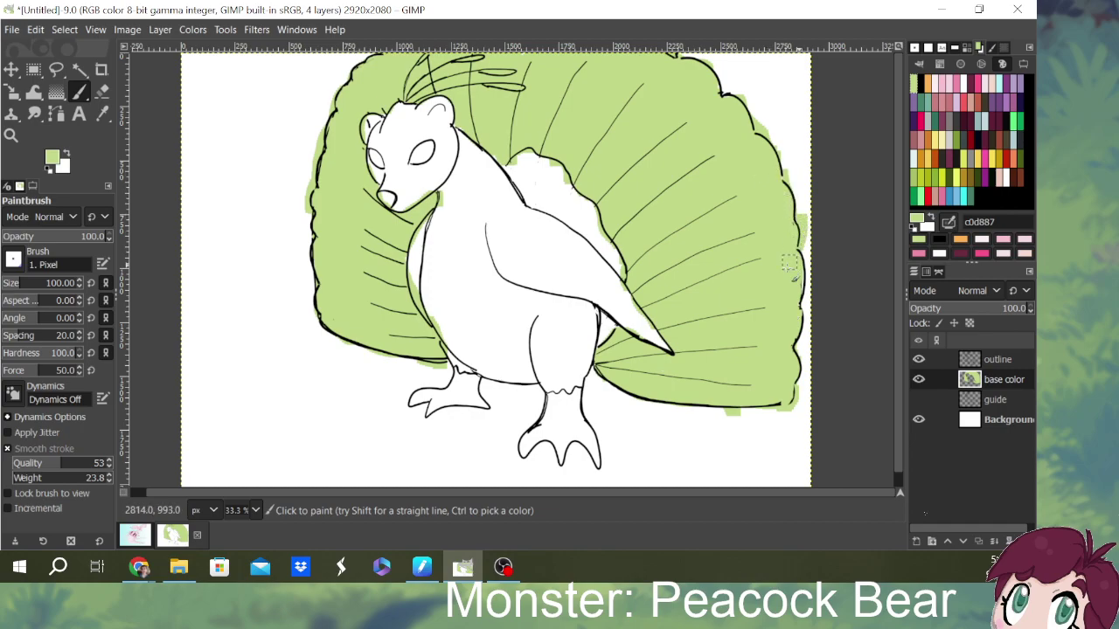
{"action": "left_click_drag", "start_coordinate": [461, 124], "coordinate": [513, 154]}
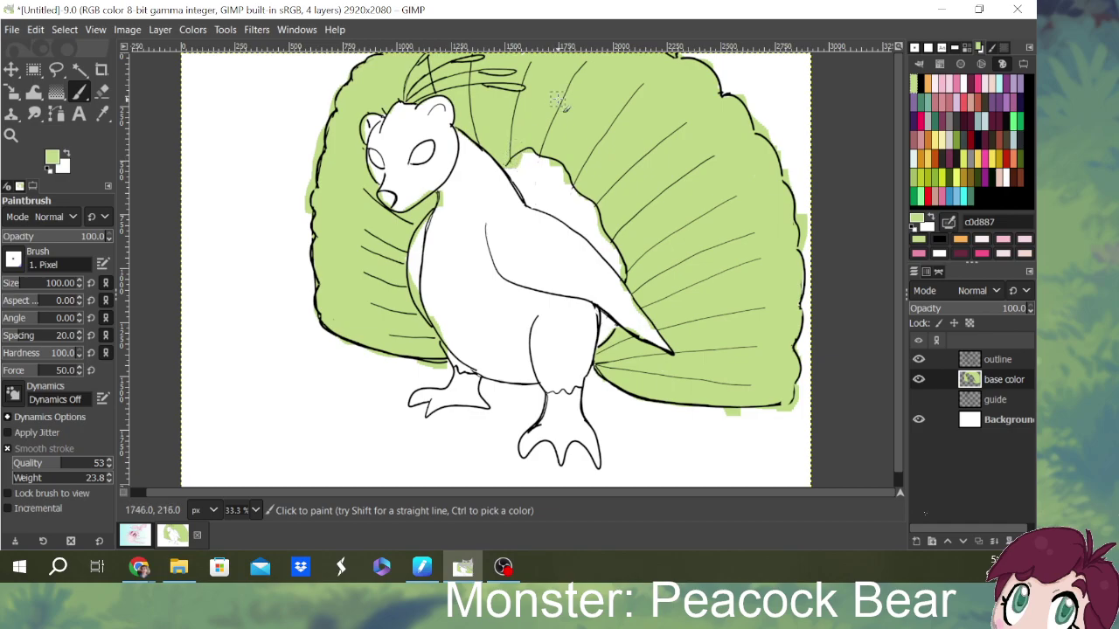
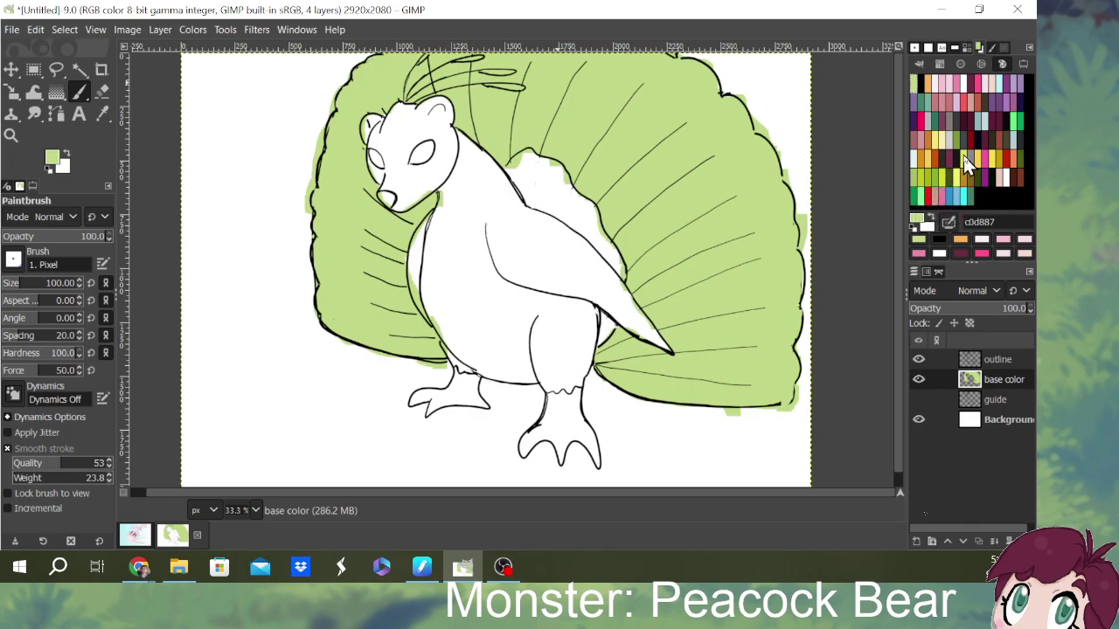
- Mix the teal paint colour 33ae93, try it on the bear's belly and undo the test stroke
{"action": "left_click", "coordinate": [965, 203]}
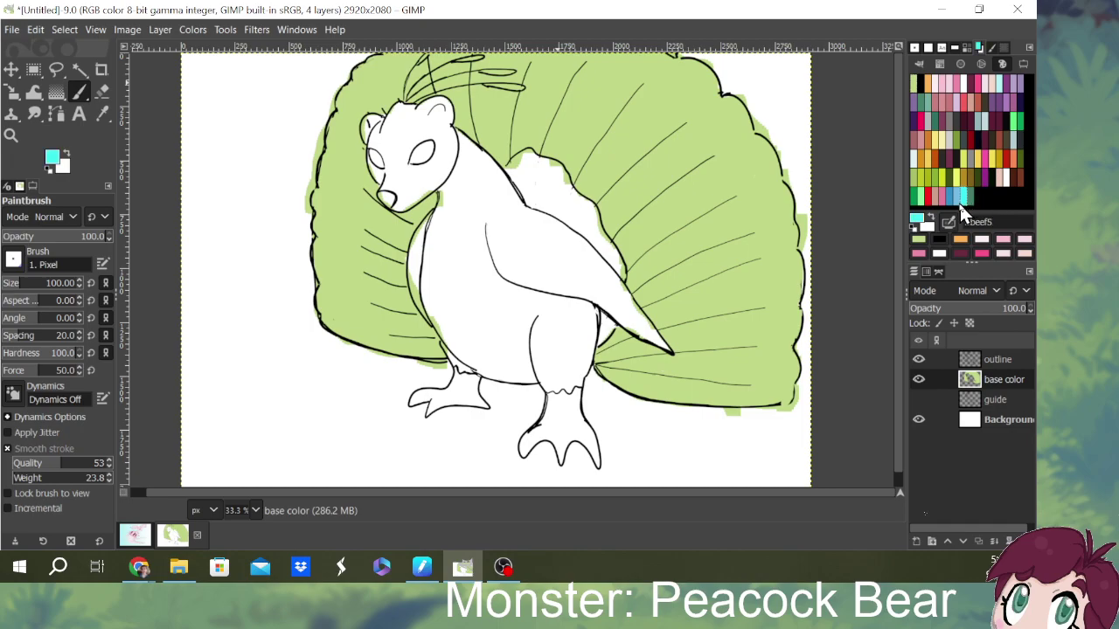
{"action": "left_click", "coordinate": [55, 158]}
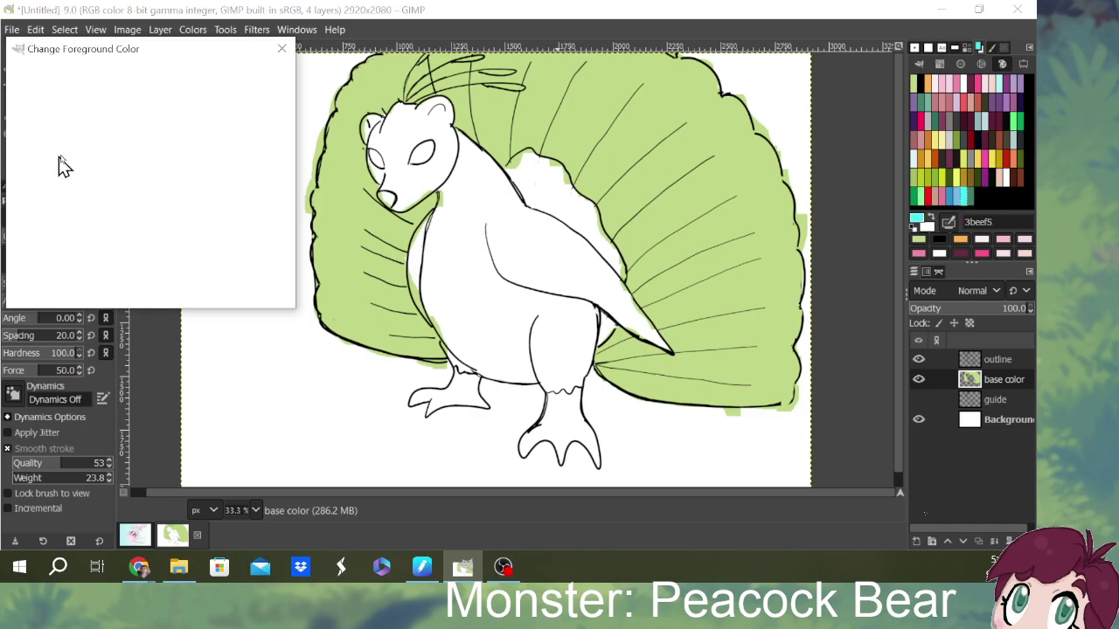
{"action": "left_click_drag", "start_coordinate": [82, 165], "coordinate": [73, 120]}
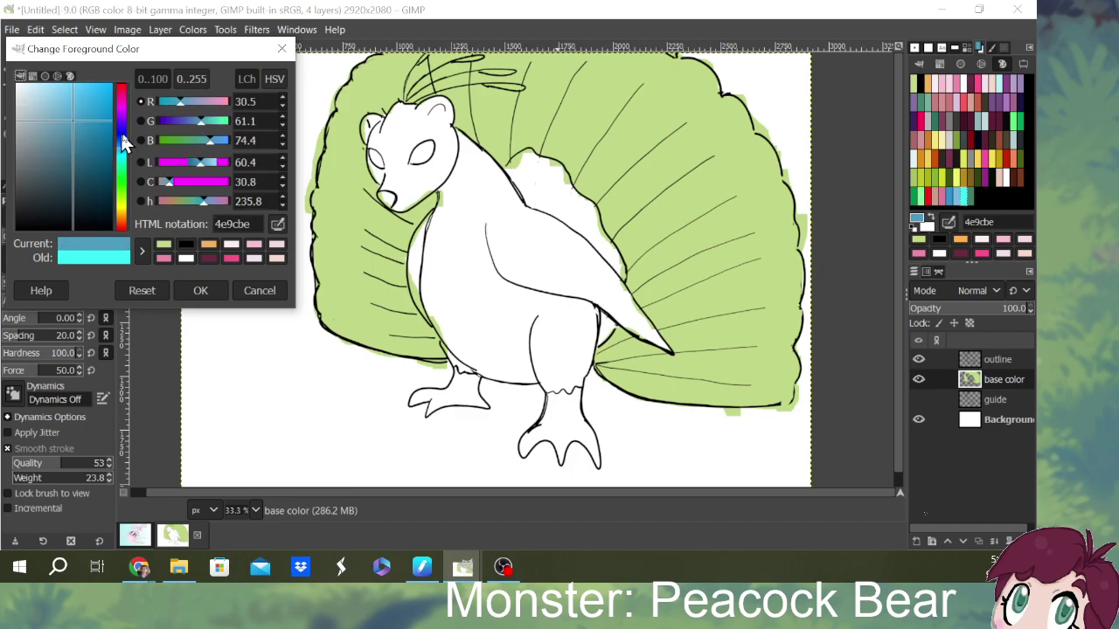
{"action": "mouse_move", "coordinate": [122, 156]}
{"action": "left_mouse_down"}
{"action": "mouse_move", "coordinate": [128, 177]}
{"action": "mouse_move", "coordinate": [80, 173]}
{"action": "mouse_move", "coordinate": [73, 139]}
{"action": "left_mouse_up"}
{"action": "left_click", "coordinate": [84, 131]}
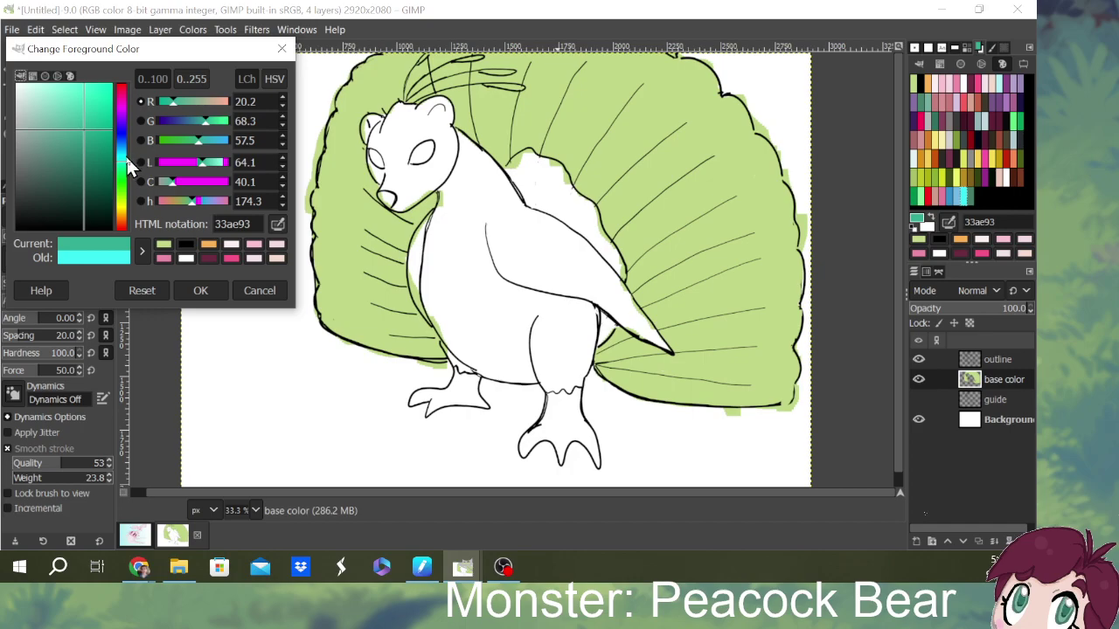
{"action": "left_click", "coordinate": [200, 290]}
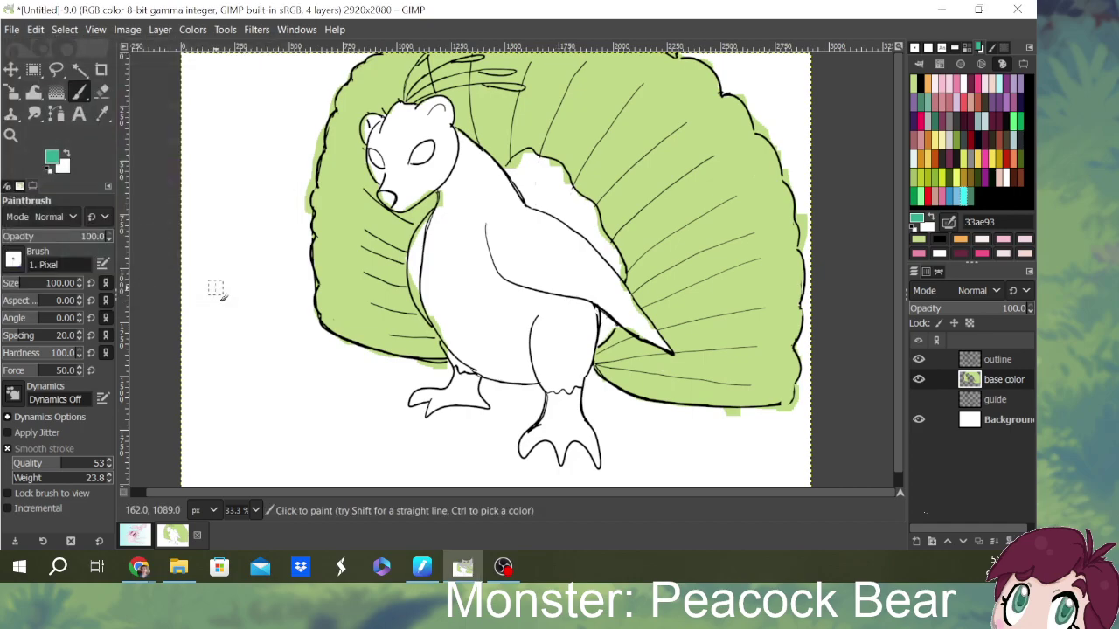
{"action": "mouse_move", "coordinate": [487, 297]}
{"action": "left_mouse_down"}
{"action": "mouse_move", "coordinate": [495, 346]}
{"action": "mouse_move", "coordinate": [496, 298]}
{"action": "mouse_move", "coordinate": [498, 342]}
{"action": "mouse_move", "coordinate": [511, 324]}
{"action": "mouse_move", "coordinate": [507, 349]}
{"action": "mouse_move", "coordinate": [517, 324]}
{"action": "mouse_move", "coordinate": [530, 357]}
{"action": "left_mouse_up"}
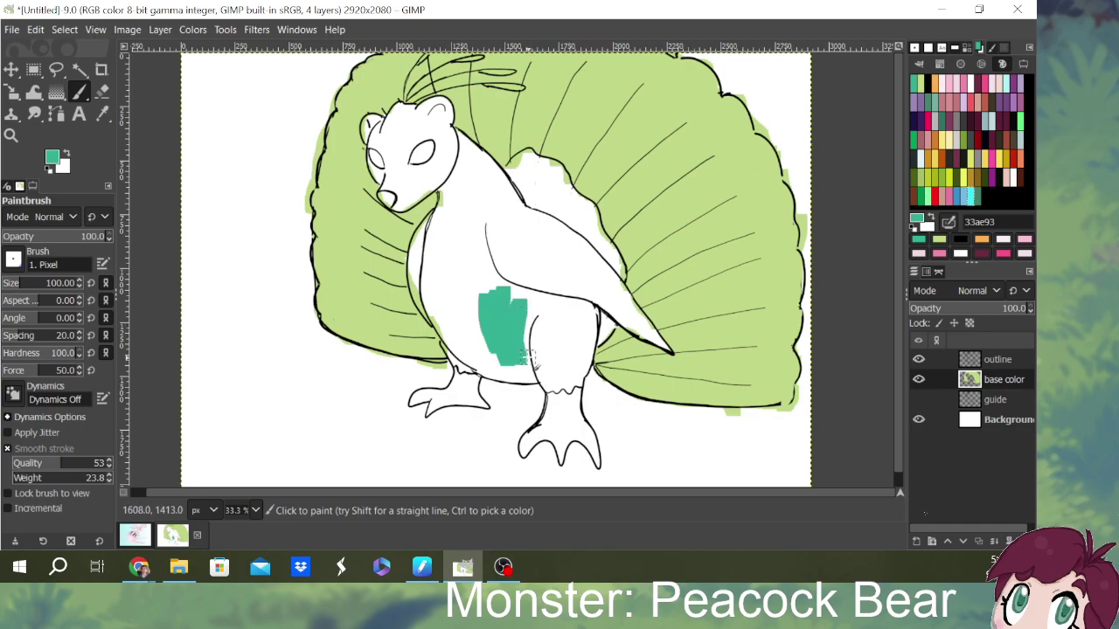
{"action": "key", "text": "ctrl+z"}
- Mix the blue 0e73c1 and paint the bear's body, wing, thigh and head with it, leaving the eyes and nose unpainted
{"action": "left_click", "coordinate": [55, 158]}
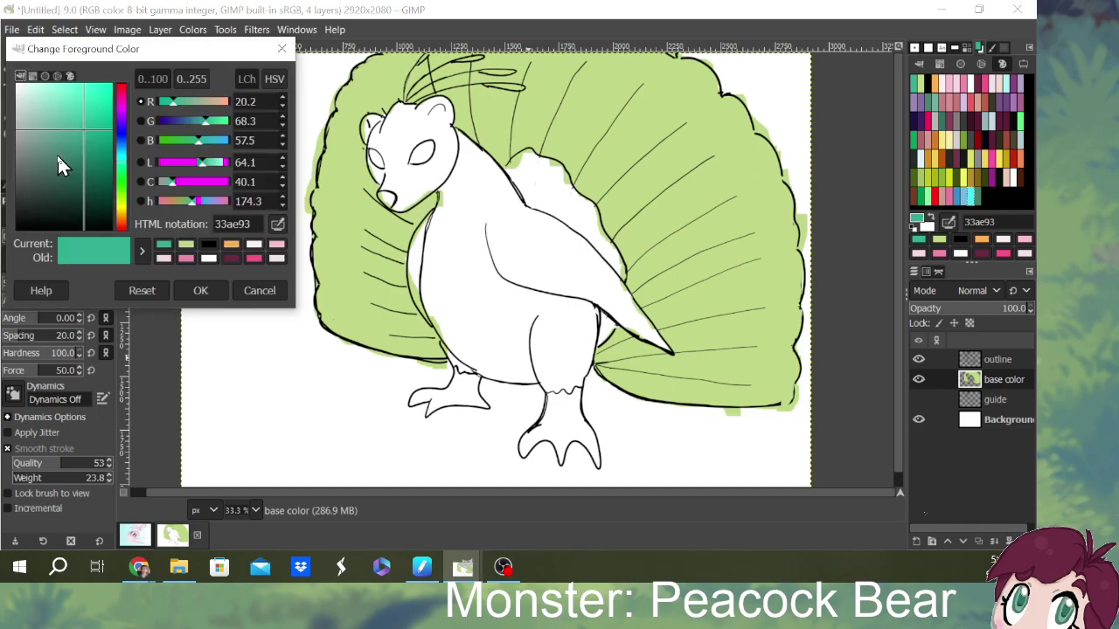
{"action": "left_click", "coordinate": [123, 149]}
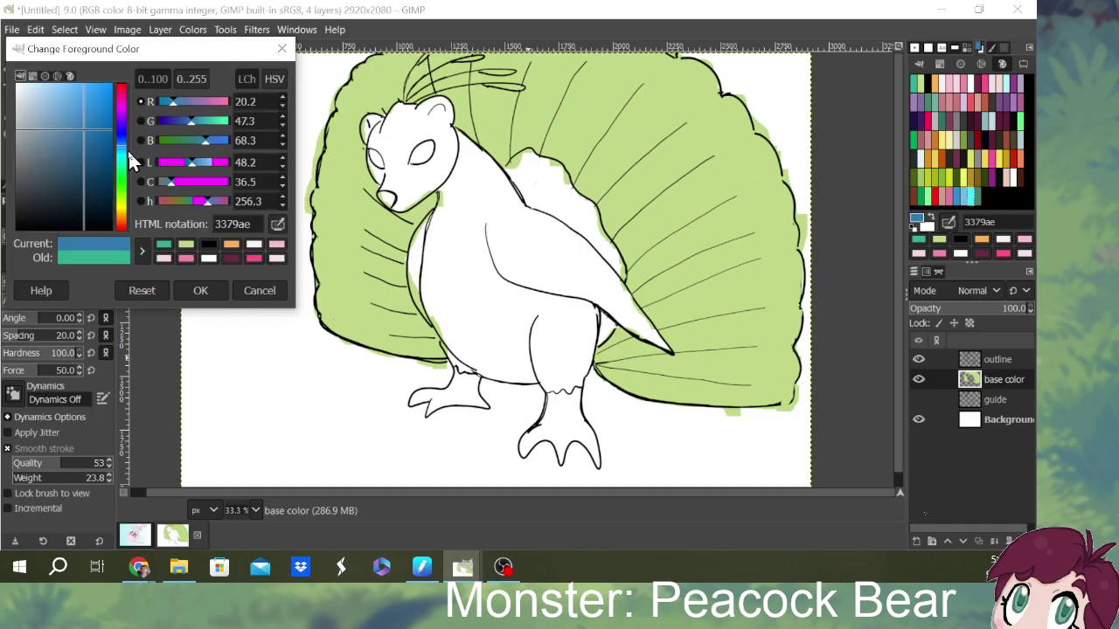
{"action": "left_click_drag", "start_coordinate": [105, 124], "coordinate": [111, 121]}
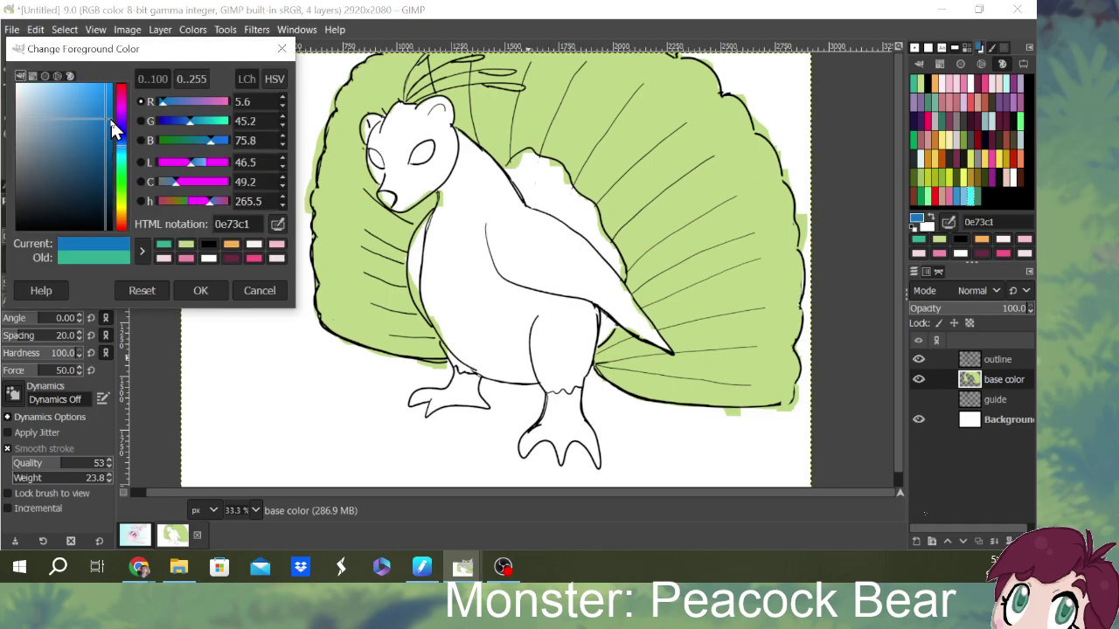
{"action": "left_click", "coordinate": [200, 290]}
{"action": "mouse_move", "coordinate": [497, 302]}
{"action": "left_mouse_down"}
{"action": "mouse_move", "coordinate": [504, 339]}
{"action": "mouse_move", "coordinate": [512, 320]}
{"action": "mouse_move", "coordinate": [510, 354]}
{"action": "mouse_move", "coordinate": [524, 312]}
{"action": "mouse_move", "coordinate": [531, 367]}
{"action": "mouse_move", "coordinate": [542, 334]}
{"action": "mouse_move", "coordinate": [543, 372]}
{"action": "mouse_move", "coordinate": [550, 308]}
{"action": "mouse_move", "coordinate": [521, 310]}
{"action": "mouse_move", "coordinate": [558, 307]}
{"action": "mouse_move", "coordinate": [547, 377]}
{"action": "mouse_move", "coordinate": [561, 382]}
{"action": "mouse_move", "coordinate": [576, 356]}
{"action": "mouse_move", "coordinate": [565, 363]}
{"action": "mouse_move", "coordinate": [583, 363]}
{"action": "mouse_move", "coordinate": [590, 330]}
{"action": "mouse_move", "coordinate": [567, 306]}
{"action": "mouse_move", "coordinate": [553, 387]}
{"action": "mouse_move", "coordinate": [581, 364]}
{"action": "mouse_move", "coordinate": [578, 378]}
{"action": "mouse_move", "coordinate": [501, 363]}
{"action": "mouse_move", "coordinate": [508, 376]}
{"action": "mouse_move", "coordinate": [475, 326]}
{"action": "mouse_move", "coordinate": [488, 371]}
{"action": "mouse_move", "coordinate": [452, 340]}
{"action": "mouse_move", "coordinate": [463, 365]}
{"action": "mouse_move", "coordinate": [498, 284]}
{"action": "mouse_move", "coordinate": [465, 342]}
{"action": "mouse_move", "coordinate": [470, 289]}
{"action": "mouse_move", "coordinate": [455, 345]}
{"action": "mouse_move", "coordinate": [479, 284]}
{"action": "mouse_move", "coordinate": [506, 267]}
{"action": "mouse_move", "coordinate": [505, 284]}
{"action": "mouse_move", "coordinate": [548, 281]}
{"action": "mouse_move", "coordinate": [570, 293]}
{"action": "mouse_move", "coordinate": [538, 283]}
{"action": "mouse_move", "coordinate": [574, 299]}
{"action": "mouse_move", "coordinate": [565, 317]}
{"action": "mouse_move", "coordinate": [492, 281]}
{"action": "mouse_move", "coordinate": [449, 333]}
{"action": "mouse_move", "coordinate": [440, 312]}
{"action": "mouse_move", "coordinate": [452, 354]}
{"action": "mouse_move", "coordinate": [442, 279]}
{"action": "mouse_move", "coordinate": [427, 323]}
{"action": "mouse_move", "coordinate": [416, 278]}
{"action": "mouse_move", "coordinate": [421, 258]}
{"action": "mouse_move", "coordinate": [444, 267]}
{"action": "mouse_move", "coordinate": [454, 294]}
{"action": "mouse_move", "coordinate": [430, 276]}
{"action": "mouse_move", "coordinate": [437, 223]}
{"action": "mouse_move", "coordinate": [417, 258]}
{"action": "mouse_move", "coordinate": [432, 222]}
{"action": "mouse_move", "coordinate": [445, 214]}
{"action": "mouse_move", "coordinate": [468, 275]}
{"action": "mouse_move", "coordinate": [493, 232]}
{"action": "mouse_move", "coordinate": [522, 237]}
{"action": "mouse_move", "coordinate": [543, 262]}
{"action": "mouse_move", "coordinate": [534, 316]}
{"action": "left_mouse_up"}
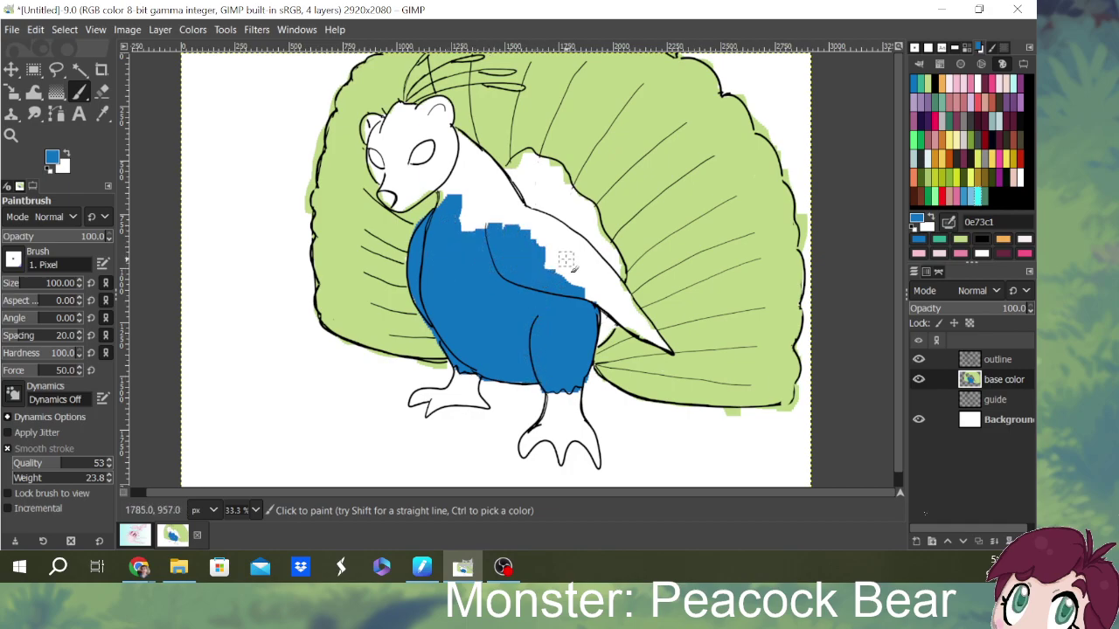
{"action": "mouse_move", "coordinate": [566, 260]}
{"action": "left_mouse_down"}
{"action": "mouse_move", "coordinate": [670, 352]}
{"action": "mouse_move", "coordinate": [608, 276]}
{"action": "mouse_move", "coordinate": [600, 289]}
{"action": "mouse_move", "coordinate": [576, 259]}
{"action": "mouse_move", "coordinate": [598, 263]}
{"action": "mouse_move", "coordinate": [588, 251]}
{"action": "mouse_move", "coordinate": [548, 265]}
{"action": "mouse_move", "coordinate": [571, 251]}
{"action": "mouse_move", "coordinate": [531, 225]}
{"action": "mouse_move", "coordinate": [537, 236]}
{"action": "mouse_move", "coordinate": [564, 229]}
{"action": "mouse_move", "coordinate": [531, 214]}
{"action": "mouse_move", "coordinate": [506, 227]}
{"action": "mouse_move", "coordinate": [520, 198]}
{"action": "left_mouse_up"}
{"action": "mouse_move", "coordinate": [486, 234]}
{"action": "left_mouse_down"}
{"action": "mouse_move", "coordinate": [460, 185]}
{"action": "mouse_move", "coordinate": [446, 199]}
{"action": "mouse_move", "coordinate": [463, 165]}
{"action": "mouse_move", "coordinate": [485, 210]}
{"action": "mouse_move", "coordinate": [492, 190]}
{"action": "mouse_move", "coordinate": [516, 204]}
{"action": "mouse_move", "coordinate": [481, 169]}
{"action": "mouse_move", "coordinate": [485, 186]}
{"action": "mouse_move", "coordinate": [485, 160]}
{"action": "mouse_move", "coordinate": [504, 187]}
{"action": "mouse_move", "coordinate": [457, 136]}
{"action": "mouse_move", "coordinate": [458, 178]}
{"action": "mouse_move", "coordinate": [439, 212]}
{"action": "mouse_move", "coordinate": [461, 198]}
{"action": "mouse_move", "coordinate": [516, 374]}
{"action": "mouse_move", "coordinate": [541, 333]}
{"action": "left_mouse_up"}
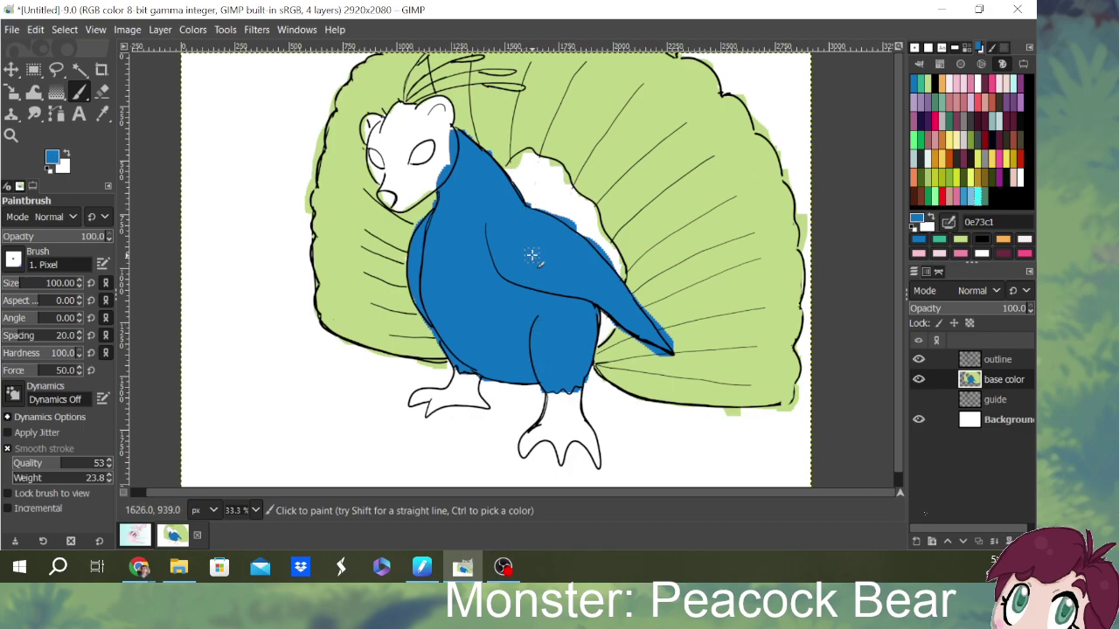
{"action": "mouse_move", "coordinate": [447, 179]}
{"action": "left_mouse_down"}
{"action": "mouse_move", "coordinate": [402, 207]}
{"action": "mouse_move", "coordinate": [409, 179]}
{"action": "mouse_move", "coordinate": [450, 153]}
{"action": "mouse_move", "coordinate": [406, 188]}
{"action": "mouse_move", "coordinate": [392, 175]}
{"action": "mouse_move", "coordinate": [387, 187]}
{"action": "mouse_move", "coordinate": [404, 188]}
{"action": "mouse_move", "coordinate": [392, 179]}
{"action": "mouse_move", "coordinate": [391, 147]}
{"action": "mouse_move", "coordinate": [406, 174]}
{"action": "mouse_move", "coordinate": [384, 175]}
{"action": "mouse_move", "coordinate": [378, 160]}
{"action": "mouse_move", "coordinate": [389, 183]}
{"action": "mouse_move", "coordinate": [384, 136]}
{"action": "mouse_move", "coordinate": [376, 122]}
{"action": "mouse_move", "coordinate": [367, 130]}
{"action": "mouse_move", "coordinate": [387, 147]}
{"action": "mouse_move", "coordinate": [373, 122]}
{"action": "mouse_move", "coordinate": [403, 125]}
{"action": "mouse_move", "coordinate": [392, 131]}
{"action": "mouse_move", "coordinate": [393, 112]}
{"action": "mouse_move", "coordinate": [411, 110]}
{"action": "mouse_move", "coordinate": [423, 136]}
{"action": "mouse_move", "coordinate": [406, 158]}
{"action": "mouse_move", "coordinate": [410, 168]}
{"action": "mouse_move", "coordinate": [415, 133]}
{"action": "mouse_move", "coordinate": [409, 179]}
{"action": "mouse_move", "coordinate": [435, 105]}
{"action": "mouse_move", "coordinate": [453, 138]}
{"action": "mouse_move", "coordinate": [423, 168]}
{"action": "mouse_move", "coordinate": [386, 175]}
{"action": "mouse_move", "coordinate": [412, 211]}
{"action": "left_mouse_up"}
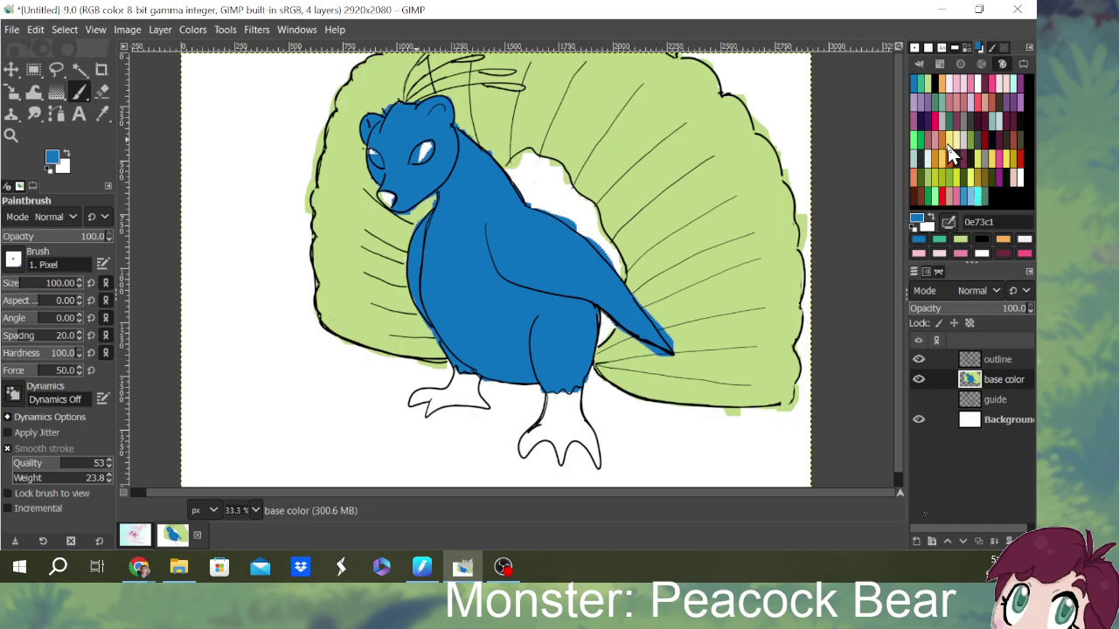
- Paint the short feathers behind the wing and the small patch behind the thigh teal 33ae93
{"action": "left_click", "coordinate": [925, 86]}
{"action": "mouse_move", "coordinate": [540, 173]}
{"action": "left_mouse_down"}
{"action": "mouse_move", "coordinate": [518, 165]}
{"action": "mouse_move", "coordinate": [536, 162]}
{"action": "mouse_move", "coordinate": [521, 178]}
{"action": "mouse_move", "coordinate": [547, 210]}
{"action": "mouse_move", "coordinate": [543, 167]}
{"action": "mouse_move", "coordinate": [570, 189]}
{"action": "mouse_move", "coordinate": [559, 206]}
{"action": "mouse_move", "coordinate": [551, 177]}
{"action": "mouse_move", "coordinate": [542, 201]}
{"action": "mouse_move", "coordinate": [603, 250]}
{"action": "mouse_move", "coordinate": [568, 192]}
{"action": "mouse_move", "coordinate": [515, 163]}
{"action": "mouse_move", "coordinate": [550, 208]}
{"action": "mouse_move", "coordinate": [598, 235]}
{"action": "mouse_move", "coordinate": [622, 275]}
{"action": "mouse_move", "coordinate": [584, 210]}
{"action": "mouse_move", "coordinate": [594, 215]}
{"action": "mouse_move", "coordinate": [532, 194]}
{"action": "mouse_move", "coordinate": [530, 166]}
{"action": "mouse_move", "coordinate": [603, 234]}
{"action": "mouse_move", "coordinate": [631, 280]}
{"action": "left_mouse_up"}
{"action": "mouse_move", "coordinate": [594, 322]}
{"action": "left_mouse_down"}
{"action": "mouse_move", "coordinate": [607, 345]}
{"action": "mouse_move", "coordinate": [612, 329]}
{"action": "mouse_move", "coordinate": [602, 341]}
{"action": "left_mouse_up"}
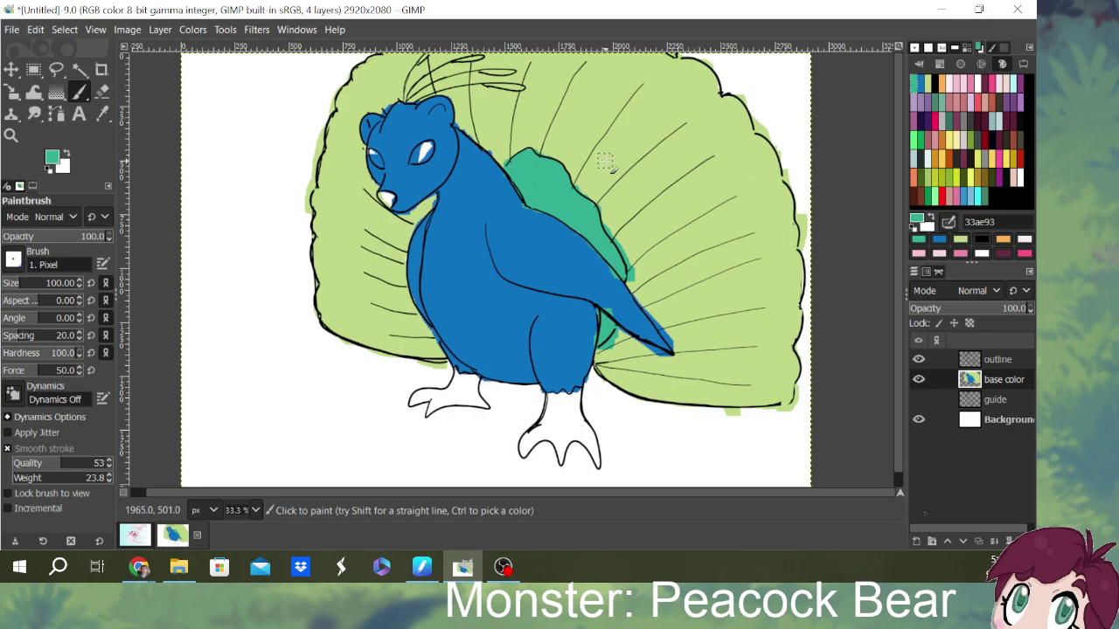
- Paint both legs and clawed feet yellow f7cd56
{"action": "left_click", "coordinate": [943, 175]}
{"action": "mouse_move", "coordinate": [561, 407]}
{"action": "left_mouse_down"}
{"action": "mouse_move", "coordinate": [562, 458]}
{"action": "mouse_move", "coordinate": [566, 423]}
{"action": "mouse_move", "coordinate": [597, 462]}
{"action": "mouse_move", "coordinate": [572, 414]}
{"action": "mouse_move", "coordinate": [582, 401]}
{"action": "mouse_move", "coordinate": [554, 402]}
{"action": "mouse_move", "coordinate": [552, 442]}
{"action": "mouse_move", "coordinate": [545, 429]}
{"action": "mouse_move", "coordinate": [525, 451]}
{"action": "mouse_move", "coordinate": [542, 431]}
{"action": "mouse_move", "coordinate": [560, 458]}
{"action": "mouse_move", "coordinate": [565, 414]}
{"action": "mouse_move", "coordinate": [543, 423]}
{"action": "mouse_move", "coordinate": [597, 441]}
{"action": "left_mouse_up"}
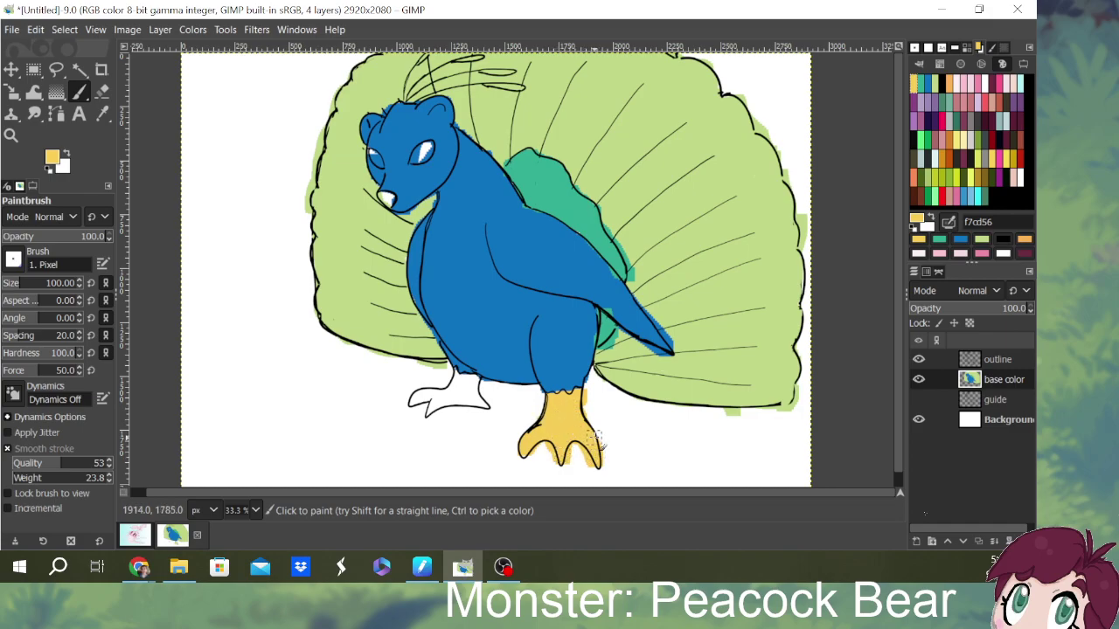
{"action": "mouse_move", "coordinate": [435, 397]}
{"action": "left_mouse_down"}
{"action": "mouse_move", "coordinate": [450, 400]}
{"action": "mouse_move", "coordinate": [437, 411]}
{"action": "mouse_move", "coordinate": [429, 398]}
{"action": "mouse_move", "coordinate": [482, 409]}
{"action": "mouse_move", "coordinate": [460, 388]}
{"action": "mouse_move", "coordinate": [470, 385]}
{"action": "mouse_move", "coordinate": [464, 393]}
{"action": "left_mouse_up"}
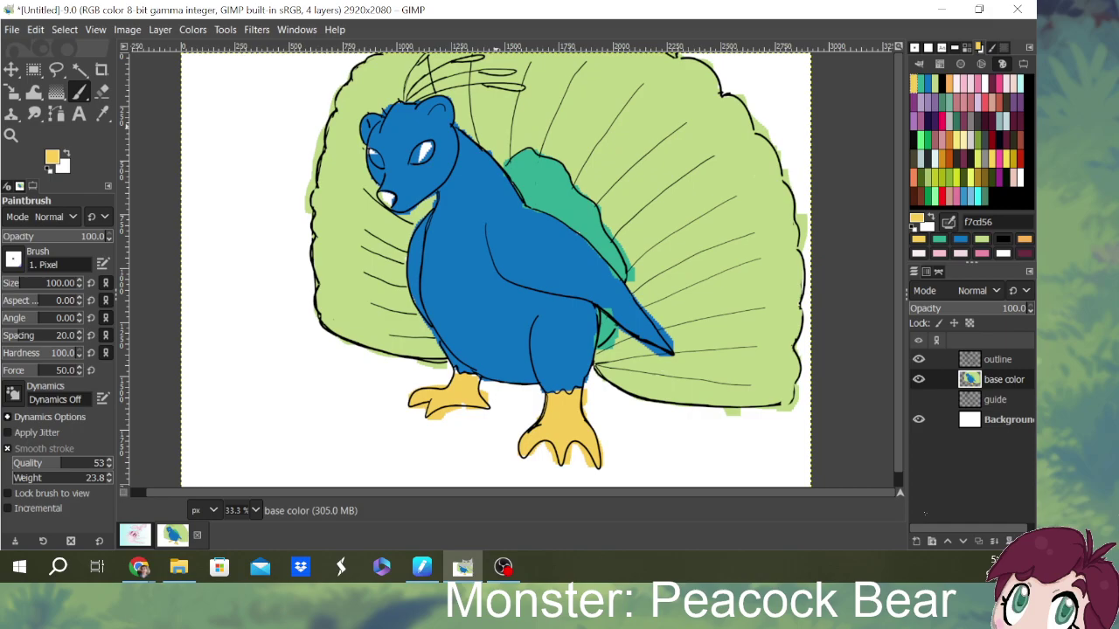
- Try d9a590, eec8b8 and a pale greyish tone in turn on the larger front foot, undoing each test stroke
{"action": "left_click", "coordinate": [998, 104]}
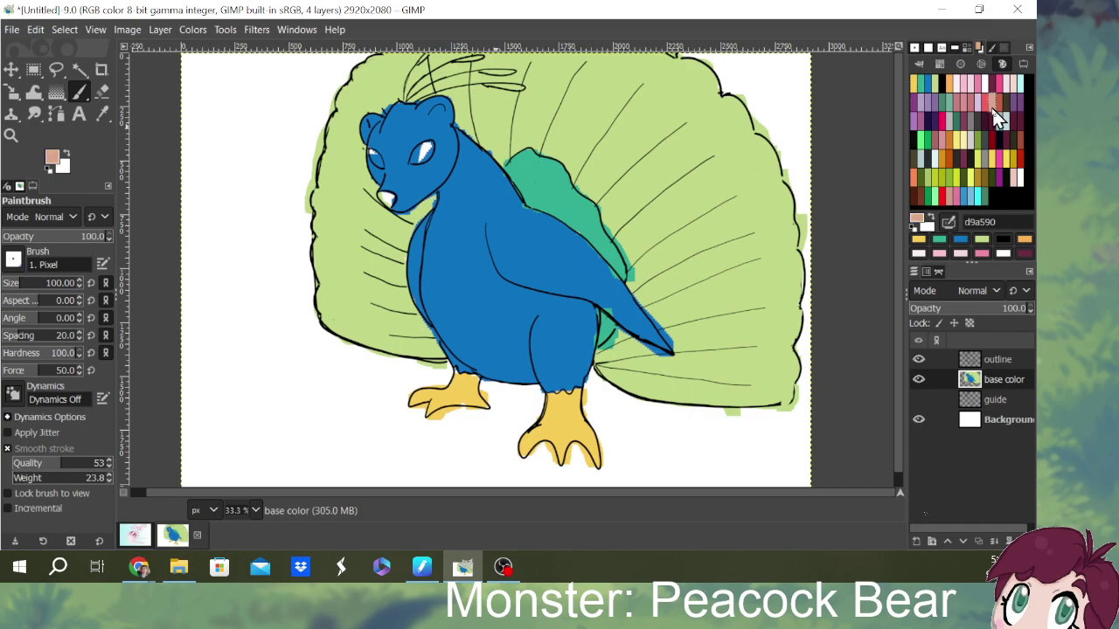
{"action": "mouse_move", "coordinate": [566, 413]}
{"action": "left_mouse_down"}
{"action": "mouse_move", "coordinate": [568, 450]}
{"action": "mouse_move", "coordinate": [583, 419]}
{"action": "mouse_move", "coordinate": [597, 465]}
{"action": "mouse_move", "coordinate": [599, 409]}
{"action": "left_mouse_up"}
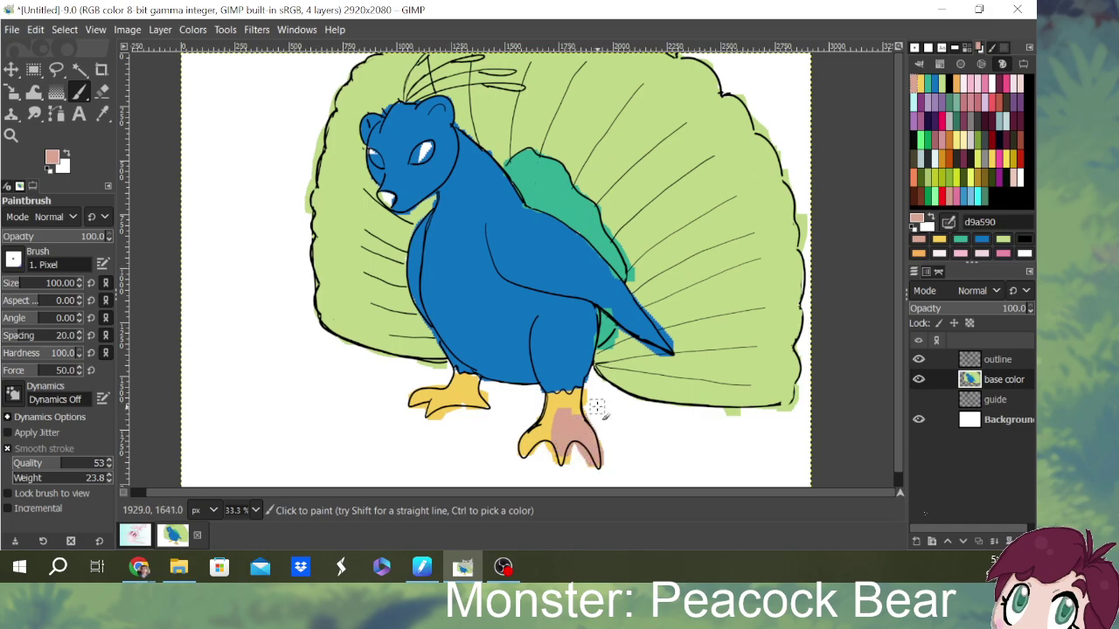
{"action": "key", "text": "ctrl+z"}
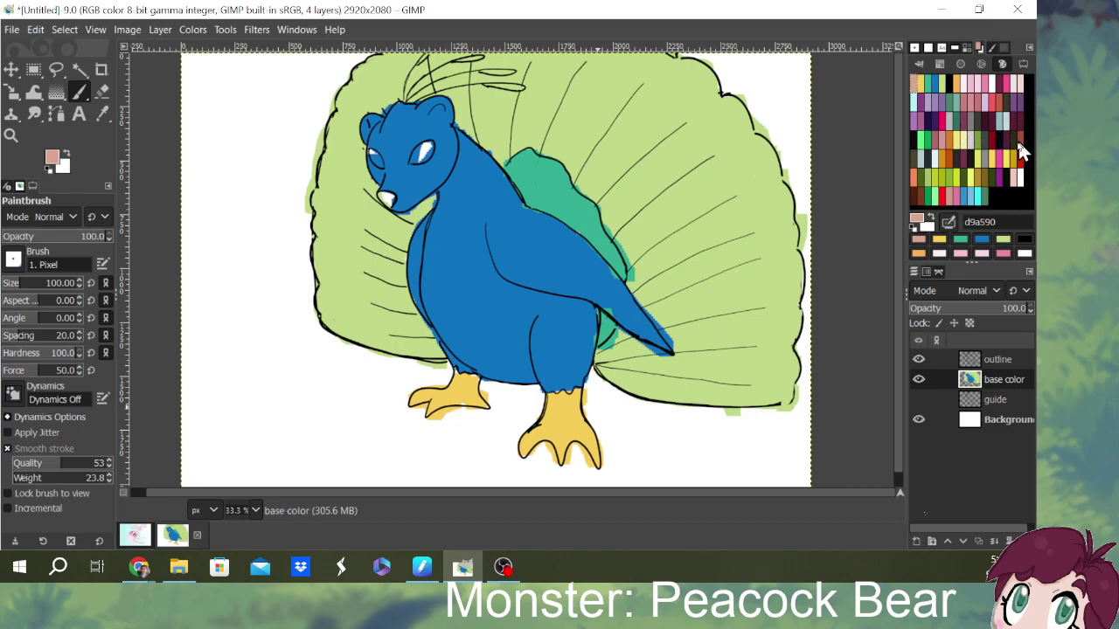
{"action": "left_click", "coordinate": [1016, 186]}
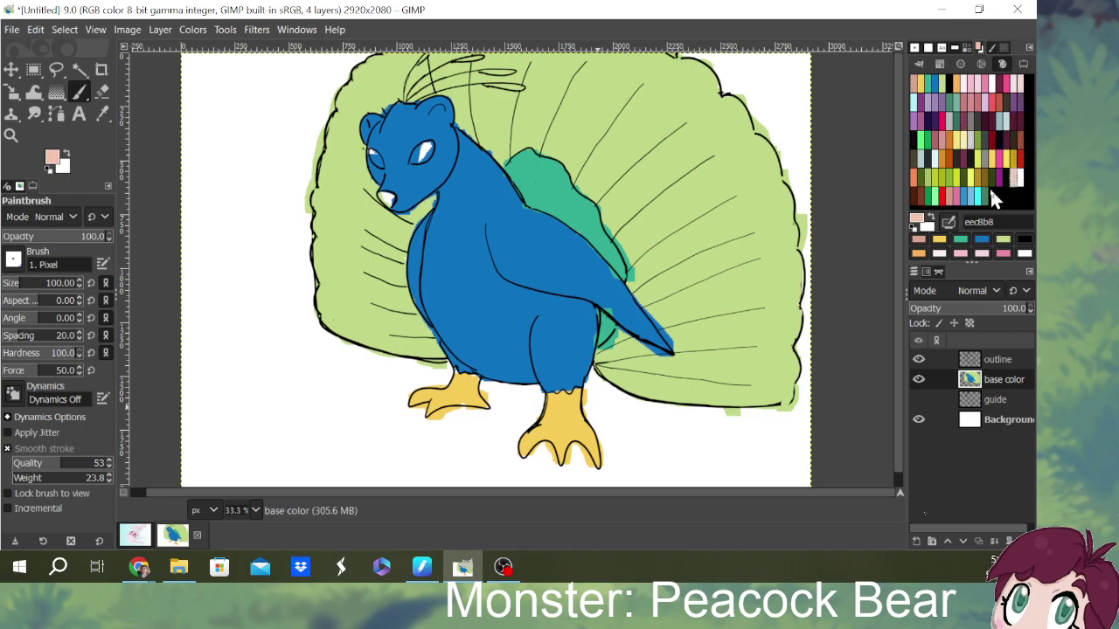
{"action": "mouse_move", "coordinate": [566, 423]}
{"action": "left_mouse_down"}
{"action": "mouse_move", "coordinate": [572, 454]}
{"action": "mouse_move", "coordinate": [597, 458]}
{"action": "mouse_move", "coordinate": [600, 441]}
{"action": "left_mouse_up"}
{"action": "key", "text": "ctrl+z"}
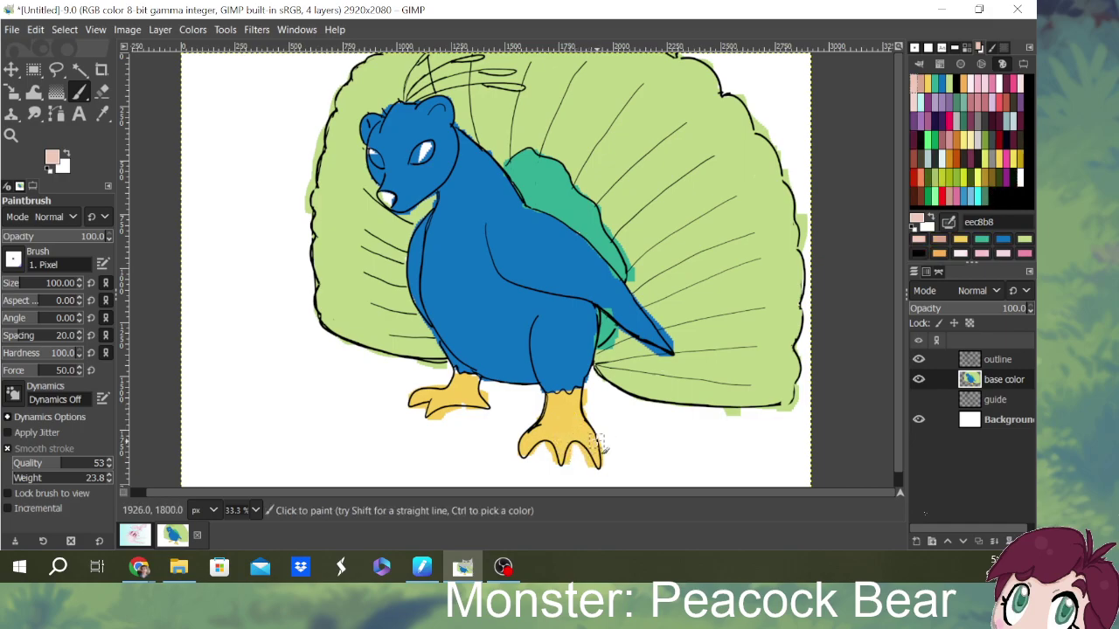
{"action": "left_click", "coordinate": [982, 142]}
{"action": "mouse_move", "coordinate": [568, 433]}
{"action": "left_mouse_down"}
{"action": "mouse_move", "coordinate": [573, 450]}
{"action": "mouse_move", "coordinate": [585, 441]}
{"action": "left_mouse_up"}
{"action": "key", "text": "ctrl+z"}
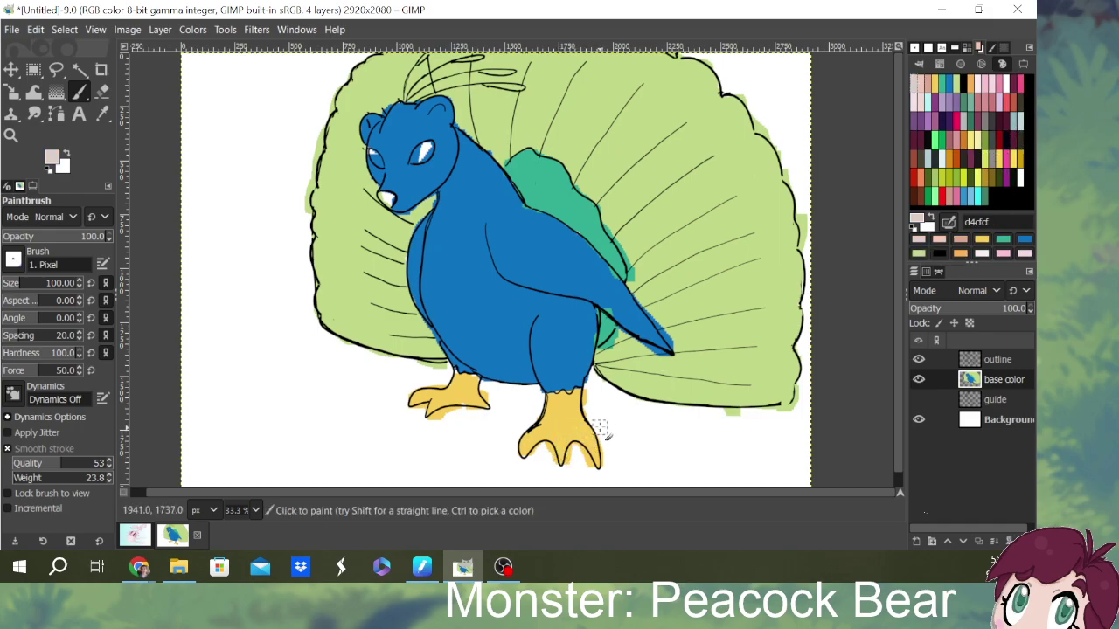
- Paint both legs and clawed feet pale pink f4dad0, covering the yellow
{"action": "left_click", "coordinate": [923, 109]}
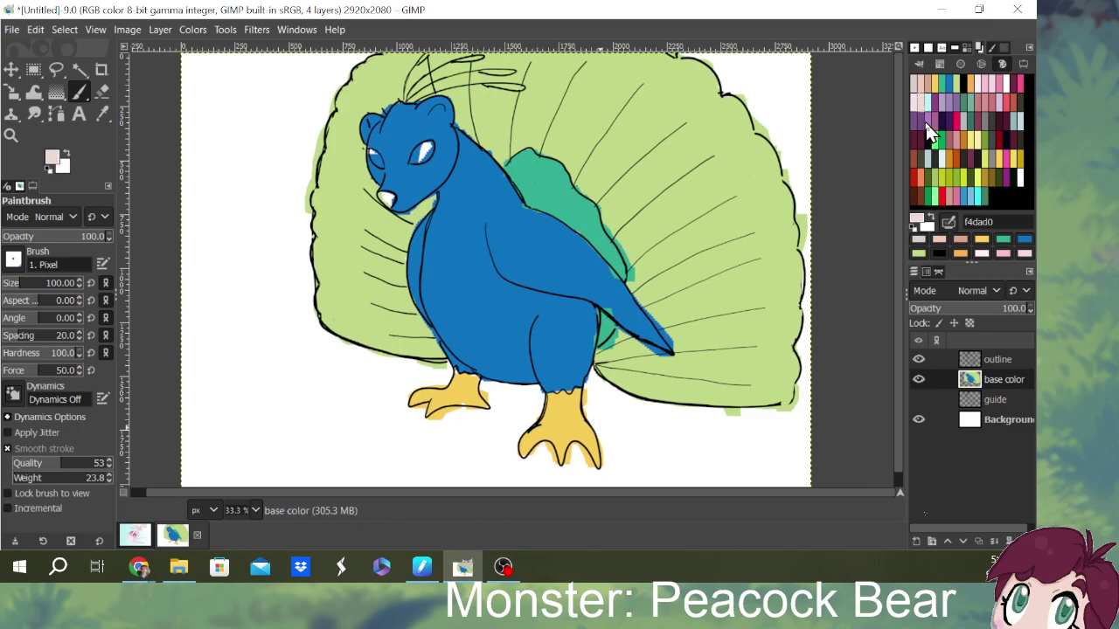
{"action": "mouse_move", "coordinate": [558, 421]}
{"action": "left_mouse_down"}
{"action": "mouse_move", "coordinate": [561, 457]}
{"action": "mouse_move", "coordinate": [574, 435]}
{"action": "mouse_move", "coordinate": [593, 448]}
{"action": "mouse_move", "coordinate": [595, 468]}
{"action": "mouse_move", "coordinate": [578, 415]}
{"action": "mouse_move", "coordinate": [554, 412]}
{"action": "mouse_move", "coordinate": [584, 399]}
{"action": "mouse_move", "coordinate": [559, 401]}
{"action": "mouse_move", "coordinate": [536, 450]}
{"action": "mouse_move", "coordinate": [529, 442]}
{"action": "mouse_move", "coordinate": [587, 434]}
{"action": "mouse_move", "coordinate": [597, 444]}
{"action": "mouse_move", "coordinate": [560, 459]}
{"action": "mouse_move", "coordinate": [553, 444]}
{"action": "mouse_move", "coordinate": [586, 446]}
{"action": "left_mouse_up"}
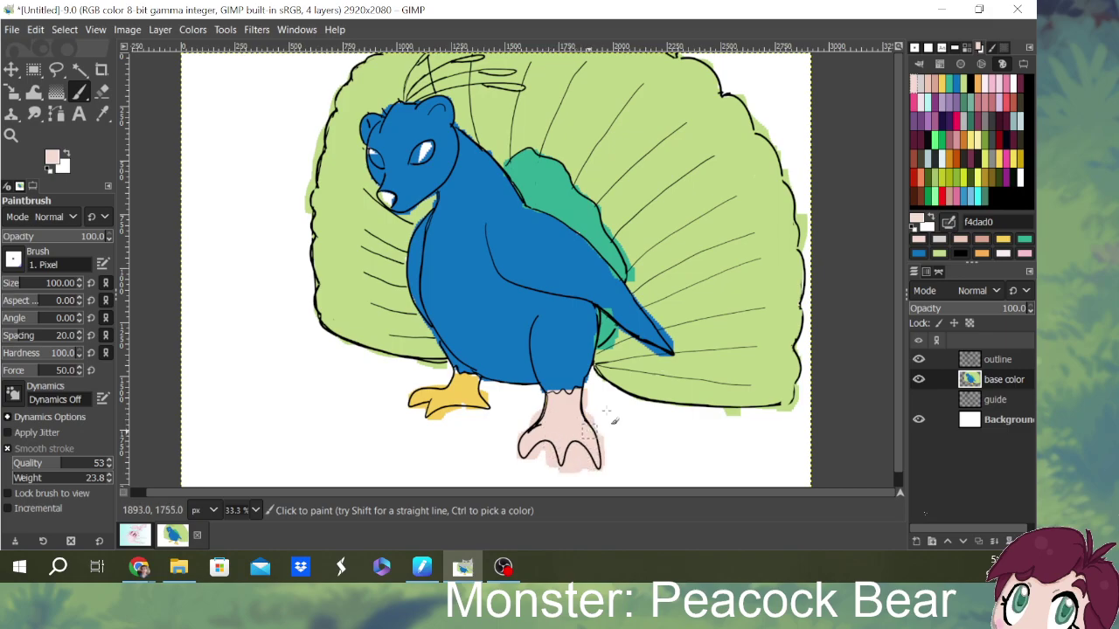
{"action": "mouse_move", "coordinate": [434, 398]}
{"action": "left_mouse_down"}
{"action": "mouse_move", "coordinate": [411, 402]}
{"action": "mouse_move", "coordinate": [437, 416]}
{"action": "mouse_move", "coordinate": [480, 402]}
{"action": "mouse_move", "coordinate": [456, 381]}
{"action": "mouse_move", "coordinate": [477, 390]}
{"action": "mouse_move", "coordinate": [463, 385]}
{"action": "mouse_move", "coordinate": [485, 414]}
{"action": "mouse_move", "coordinate": [426, 398]}
{"action": "mouse_move", "coordinate": [465, 384]}
{"action": "mouse_move", "coordinate": [485, 408]}
{"action": "mouse_move", "coordinate": [433, 417]}
{"action": "mouse_move", "coordinate": [450, 384]}
{"action": "mouse_move", "coordinate": [467, 415]}
{"action": "mouse_move", "coordinate": [488, 395]}
{"action": "mouse_move", "coordinate": [489, 411]}
{"action": "mouse_move", "coordinate": [466, 401]}
{"action": "mouse_move", "coordinate": [465, 377]}
{"action": "left_mouse_up"}
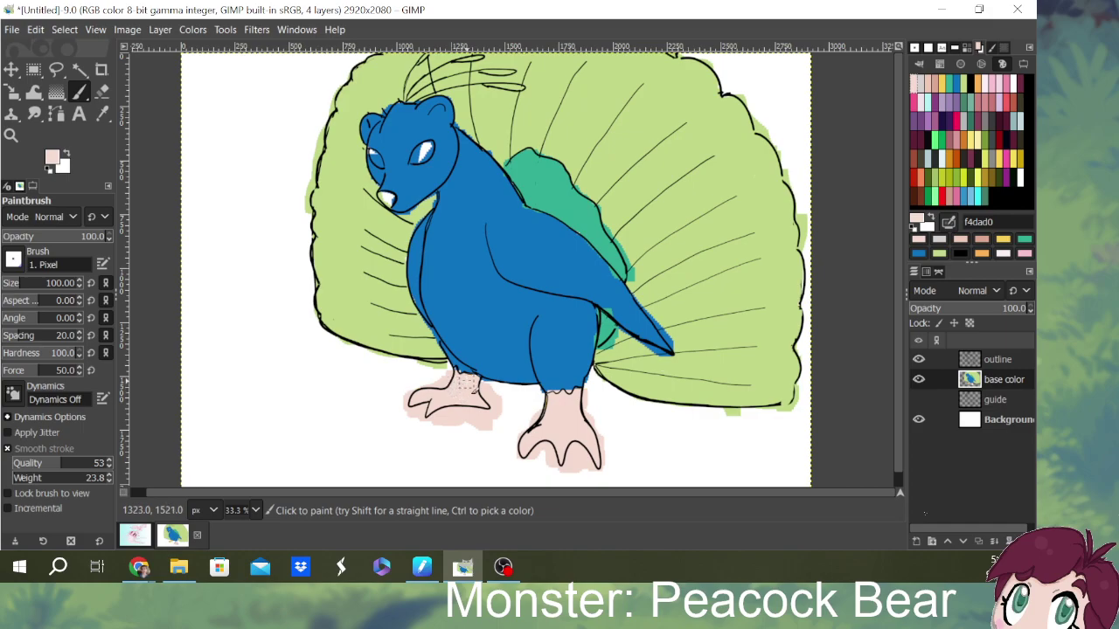
- Reduce the brush size to 31 and fill both eyes and the nose with dark colour 2c2a26
{"action": "left_click", "coordinate": [967, 166]}
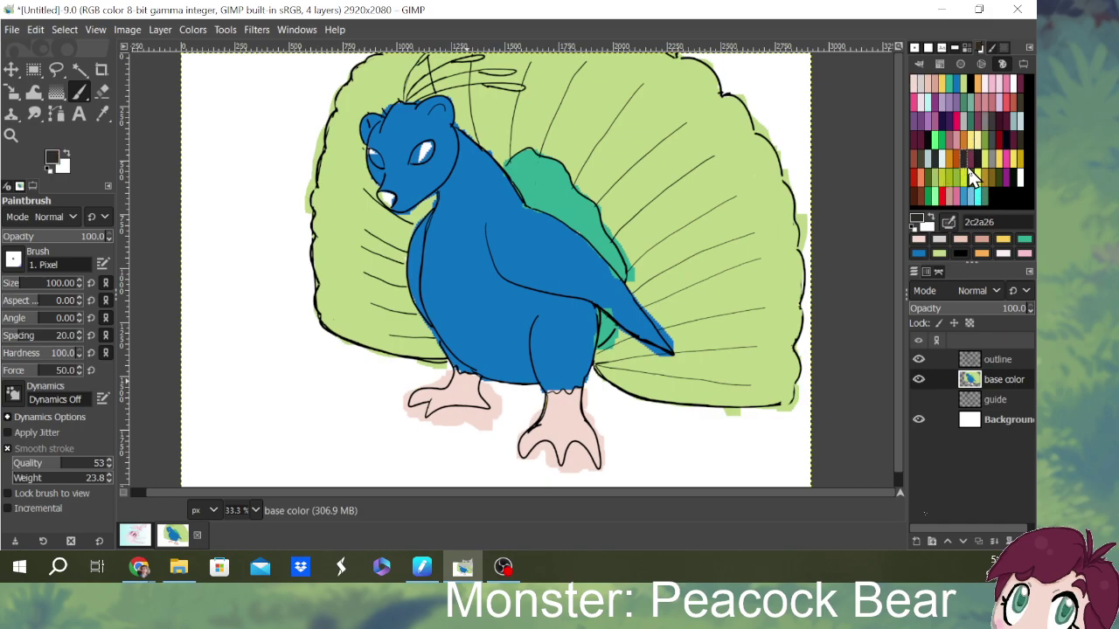
{"action": "left_click_drag", "start_coordinate": [17, 284], "coordinate": [13, 284]}
{"action": "left_click", "coordinate": [424, 153]}
{"action": "mouse_move", "coordinate": [423, 154]}
{"action": "left_mouse_down"}
{"action": "mouse_move", "coordinate": [435, 161]}
{"action": "mouse_move", "coordinate": [429, 143]}
{"action": "left_mouse_up"}
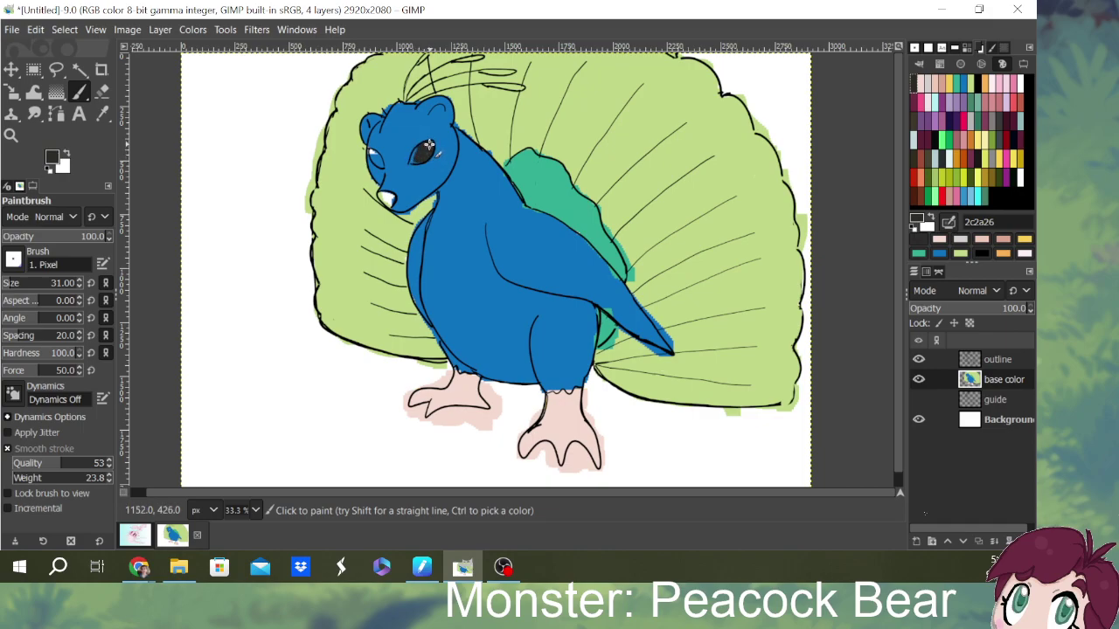
{"action": "left_click_drag", "start_coordinate": [418, 168], "coordinate": [425, 172]}
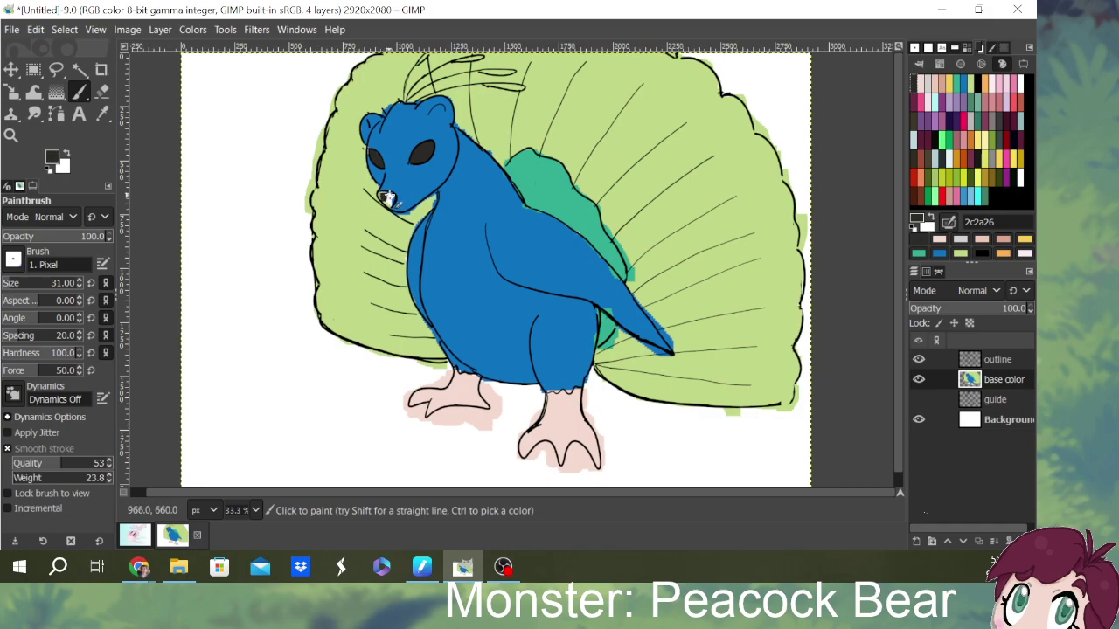
{"action": "left_click_drag", "start_coordinate": [388, 200], "coordinate": [388, 194]}
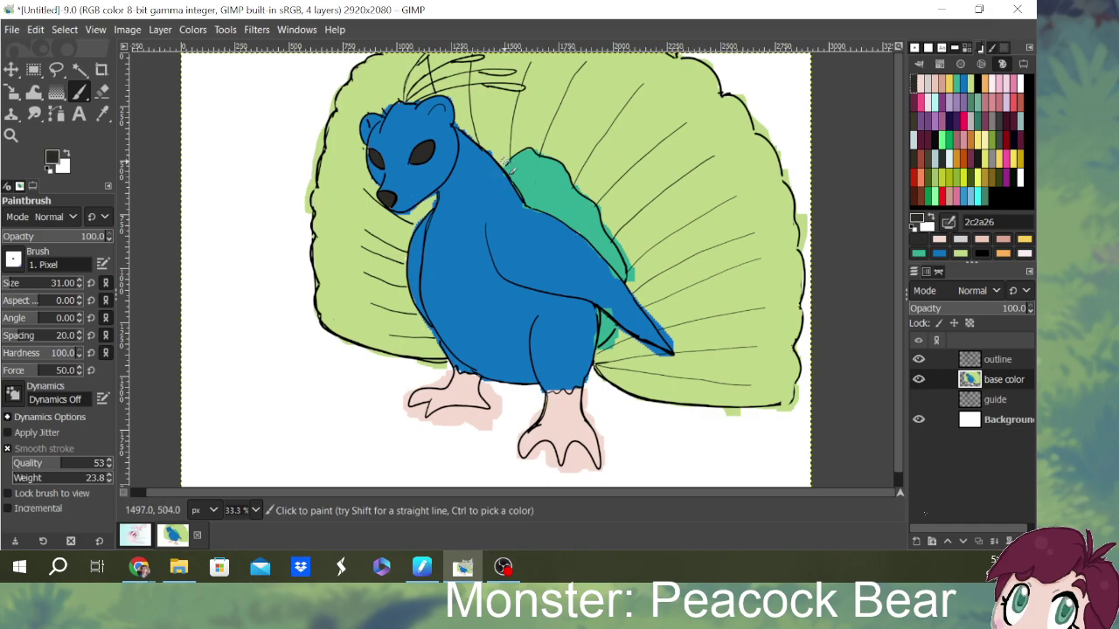
- Paint the feather tips of the head crest blue 0e73c1
{"action": "left_click", "coordinate": [966, 92]}
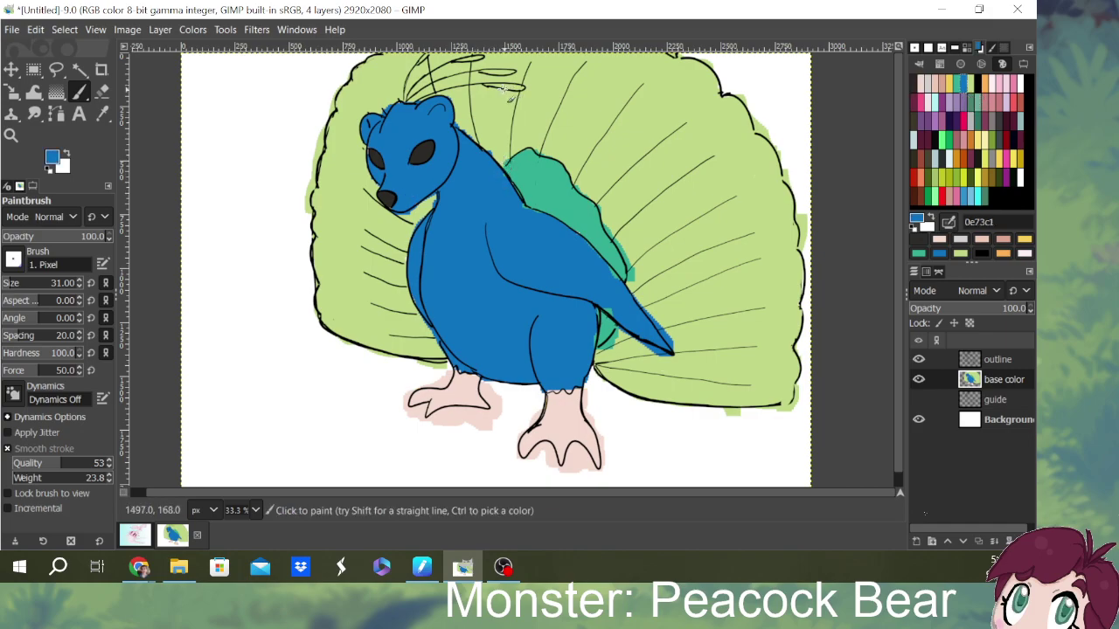
{"action": "mouse_move", "coordinate": [494, 87]}
{"action": "left_mouse_down"}
{"action": "mouse_move", "coordinate": [523, 92]}
{"action": "mouse_move", "coordinate": [485, 85]}
{"action": "left_mouse_up"}
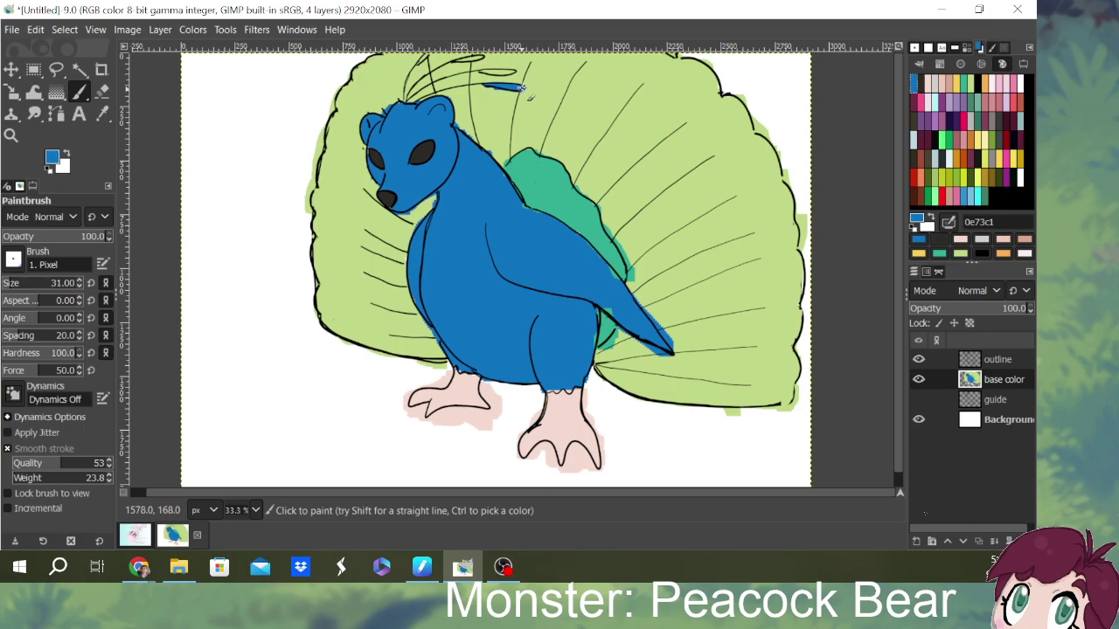
{"action": "mouse_move", "coordinate": [491, 80]}
{"action": "left_mouse_down"}
{"action": "mouse_move", "coordinate": [519, 74]}
{"action": "mouse_move", "coordinate": [482, 71]}
{"action": "mouse_move", "coordinate": [511, 63]}
{"action": "mouse_move", "coordinate": [456, 59]}
{"action": "mouse_move", "coordinate": [487, 57]}
{"action": "left_mouse_up"}
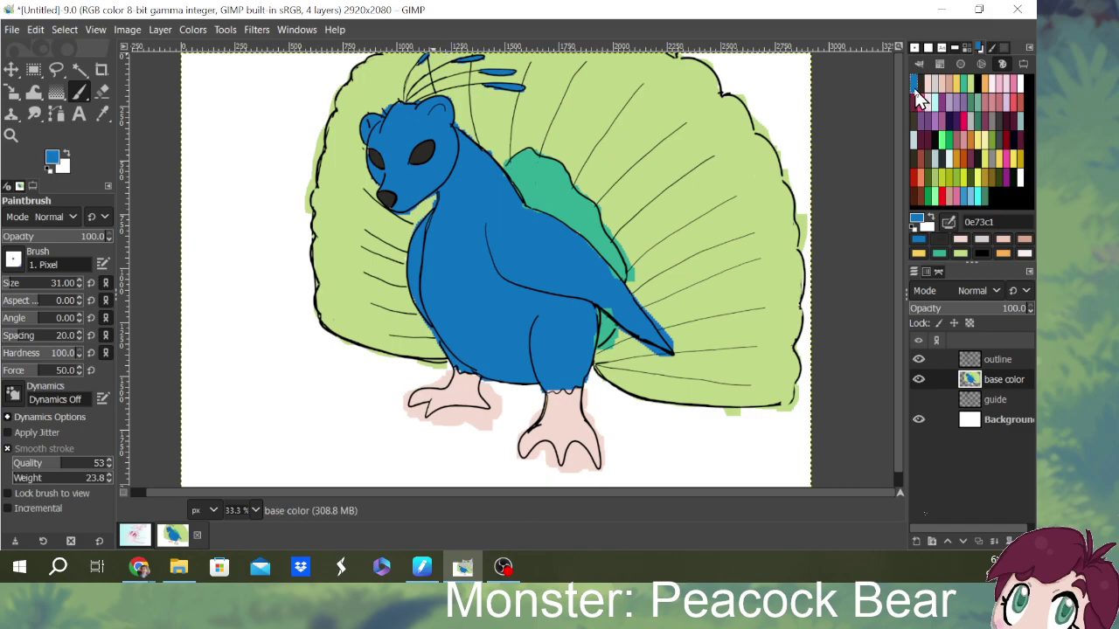
- Set the foreground colour to the darker blue 085c9c
{"action": "left_click", "coordinate": [55, 157]}
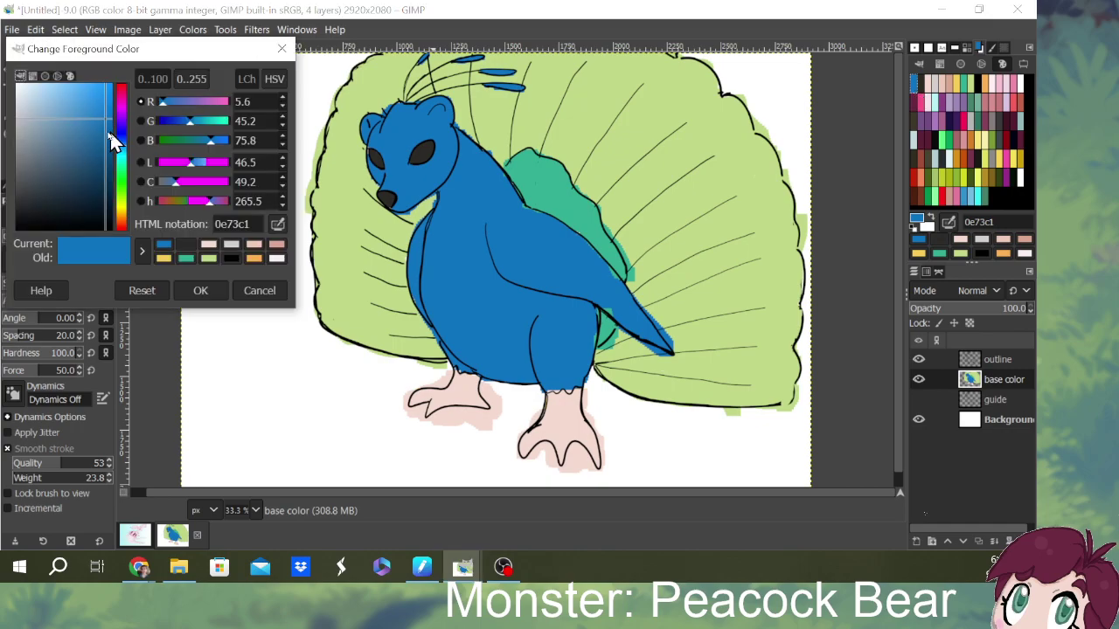
{"action": "left_click", "coordinate": [108, 133]}
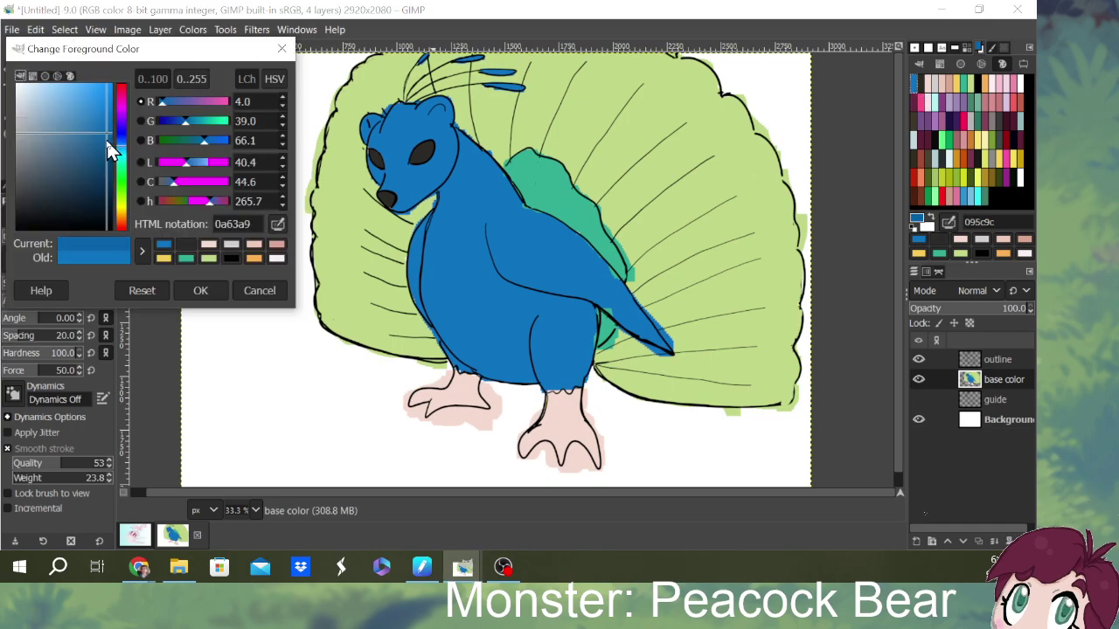
{"action": "left_click", "coordinate": [108, 150]}
{"action": "left_click", "coordinate": [213, 294]}
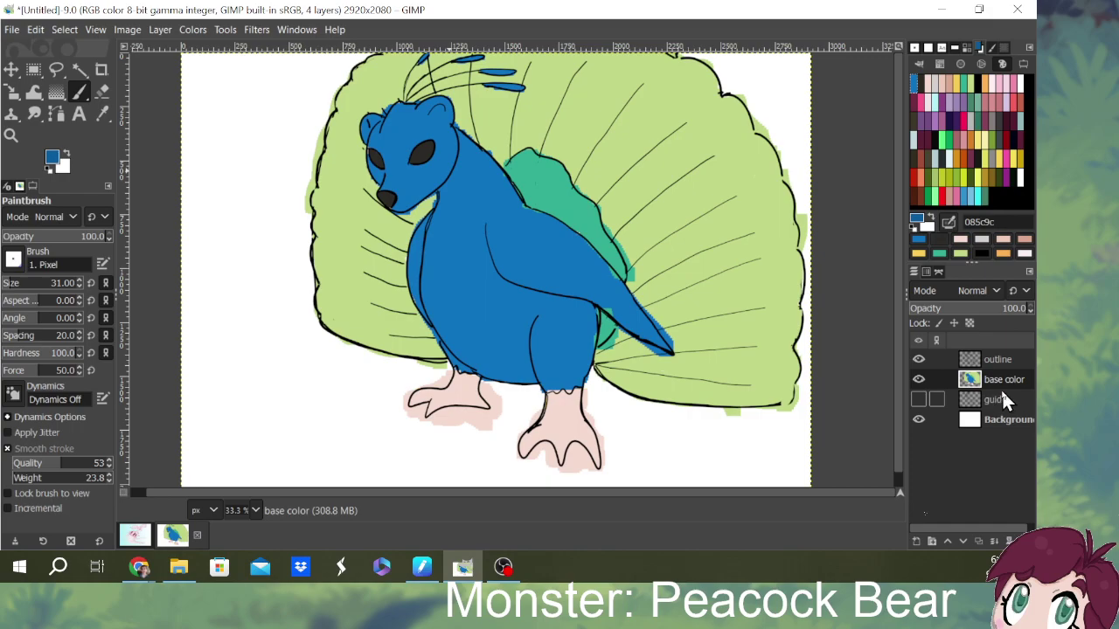
- Add a transparent 2920 × 2080 px layer named "details" directly above the base color layer
{"action": "left_click", "coordinate": [917, 543]}
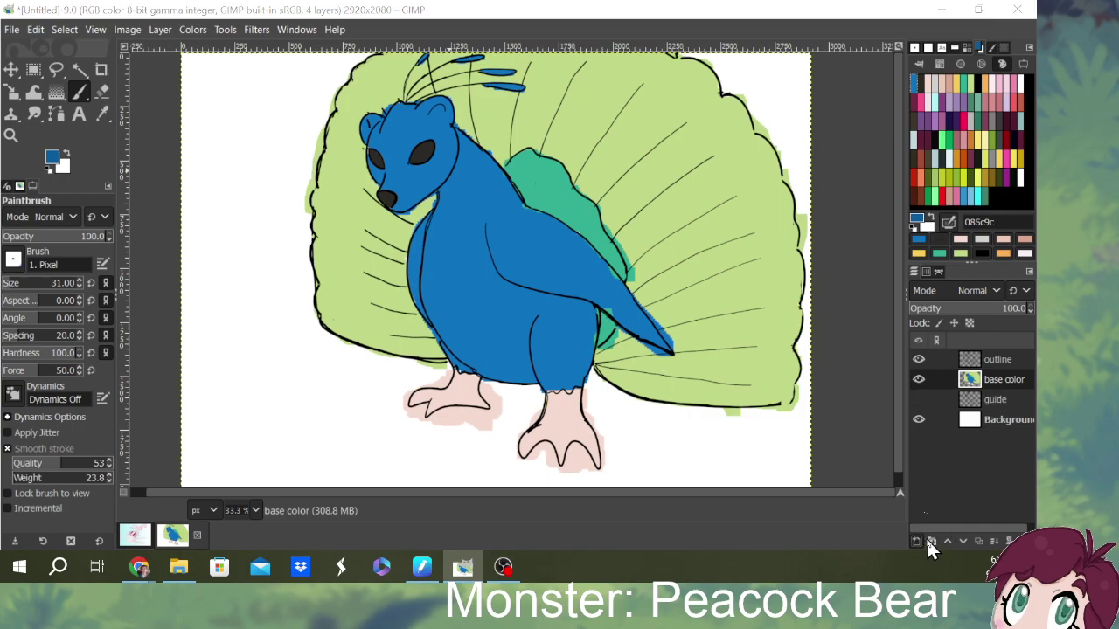
{"action": "key", "text": "BackSpace"}
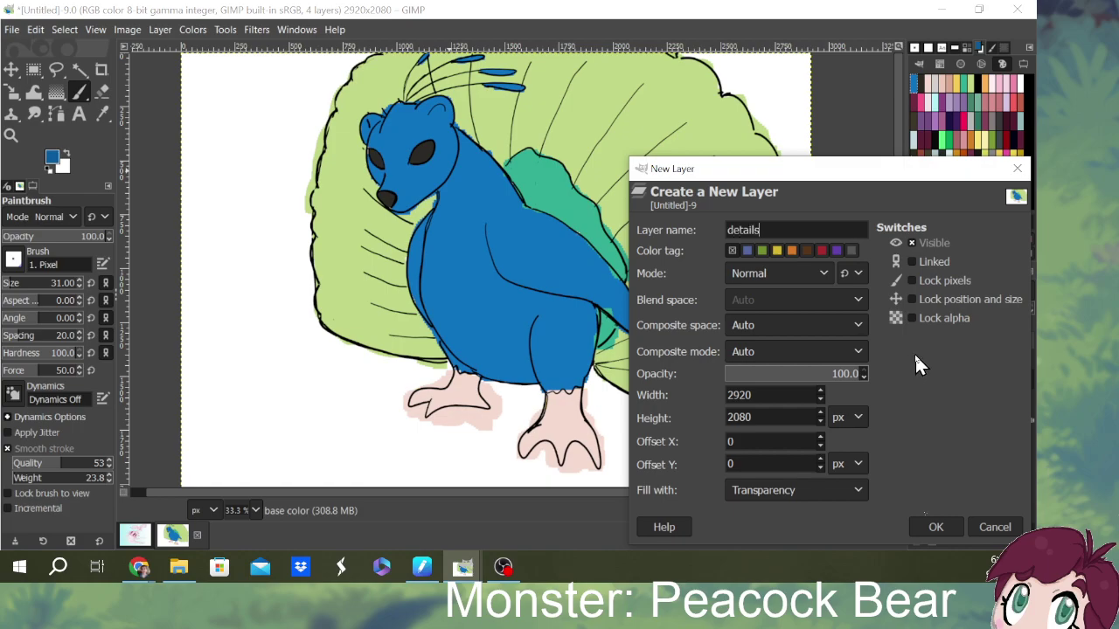
{"action": "left_click", "coordinate": [941, 524]}
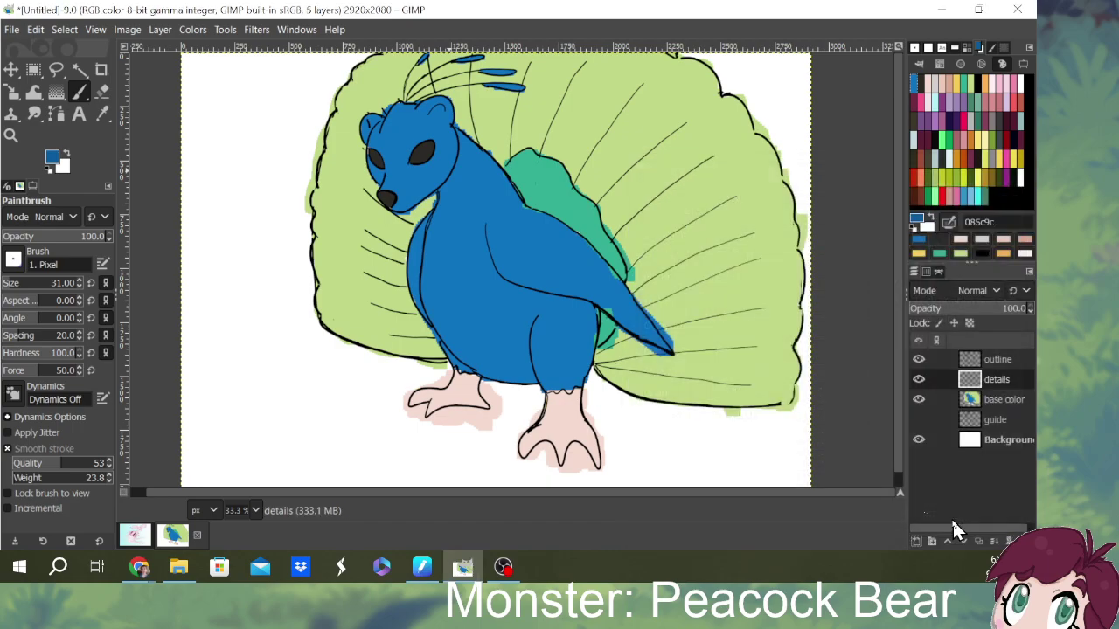
- Paint the whole head, both ears and the upper neck dark blue 085c9c on the details layer, with a scalloped lower edge on the neck
{"action": "left_click", "coordinate": [441, 173]}
{"action": "left_click_drag", "start_coordinate": [442, 180], "coordinate": [450, 140]}
{"action": "mouse_move", "coordinate": [428, 180]}
{"action": "left_mouse_down"}
{"action": "mouse_move", "coordinate": [396, 207]}
{"action": "mouse_move", "coordinate": [429, 192]}
{"action": "mouse_move", "coordinate": [418, 184]}
{"action": "left_mouse_up"}
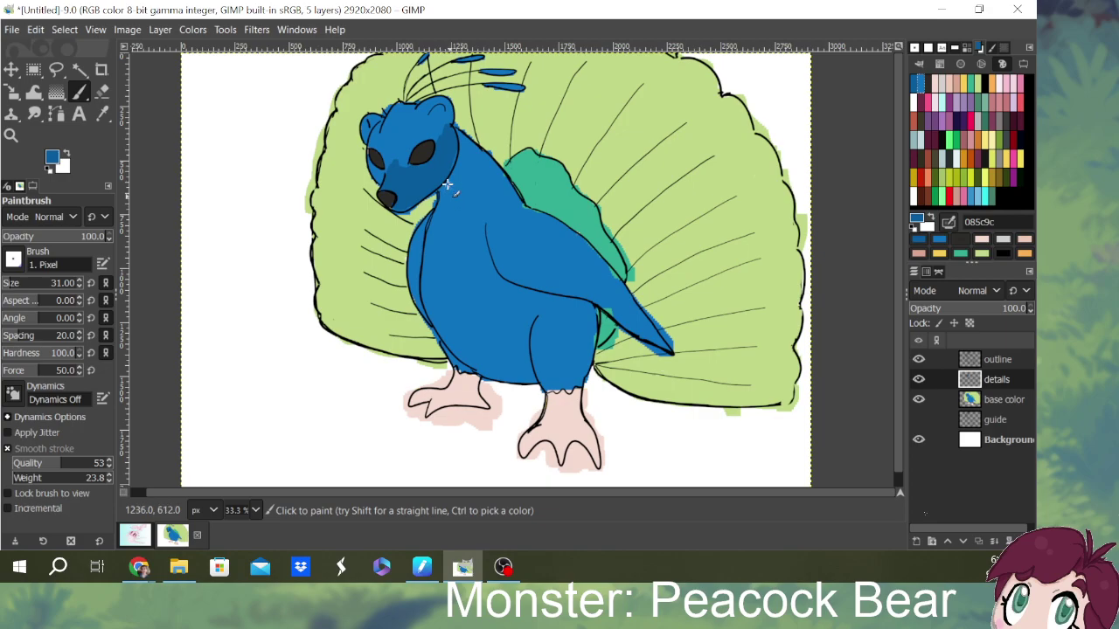
{"action": "mouse_move", "coordinate": [459, 141]}
{"action": "left_mouse_down"}
{"action": "mouse_move", "coordinate": [497, 167]}
{"action": "mouse_move", "coordinate": [474, 147]}
{"action": "mouse_move", "coordinate": [476, 176]}
{"action": "mouse_move", "coordinate": [465, 155]}
{"action": "mouse_move", "coordinate": [490, 177]}
{"action": "mouse_move", "coordinate": [490, 166]}
{"action": "mouse_move", "coordinate": [465, 159]}
{"action": "mouse_move", "coordinate": [466, 181]}
{"action": "mouse_move", "coordinate": [458, 166]}
{"action": "mouse_move", "coordinate": [472, 197]}
{"action": "mouse_move", "coordinate": [475, 173]}
{"action": "mouse_move", "coordinate": [499, 176]}
{"action": "mouse_move", "coordinate": [491, 158]}
{"action": "mouse_move", "coordinate": [466, 177]}
{"action": "mouse_move", "coordinate": [461, 150]}
{"action": "mouse_move", "coordinate": [453, 173]}
{"action": "mouse_move", "coordinate": [446, 124]}
{"action": "left_mouse_up"}
{"action": "mouse_move", "coordinate": [398, 163]}
{"action": "left_mouse_down"}
{"action": "mouse_move", "coordinate": [404, 132]}
{"action": "mouse_move", "coordinate": [409, 175]}
{"action": "mouse_move", "coordinate": [426, 133]}
{"action": "mouse_move", "coordinate": [402, 164]}
{"action": "mouse_move", "coordinate": [411, 120]}
{"action": "mouse_move", "coordinate": [425, 135]}
{"action": "mouse_move", "coordinate": [447, 120]}
{"action": "mouse_move", "coordinate": [423, 140]}
{"action": "mouse_move", "coordinate": [445, 142]}
{"action": "mouse_move", "coordinate": [418, 142]}
{"action": "mouse_move", "coordinate": [444, 117]}
{"action": "mouse_move", "coordinate": [393, 166]}
{"action": "mouse_move", "coordinate": [372, 142]}
{"action": "mouse_move", "coordinate": [384, 152]}
{"action": "left_mouse_up"}
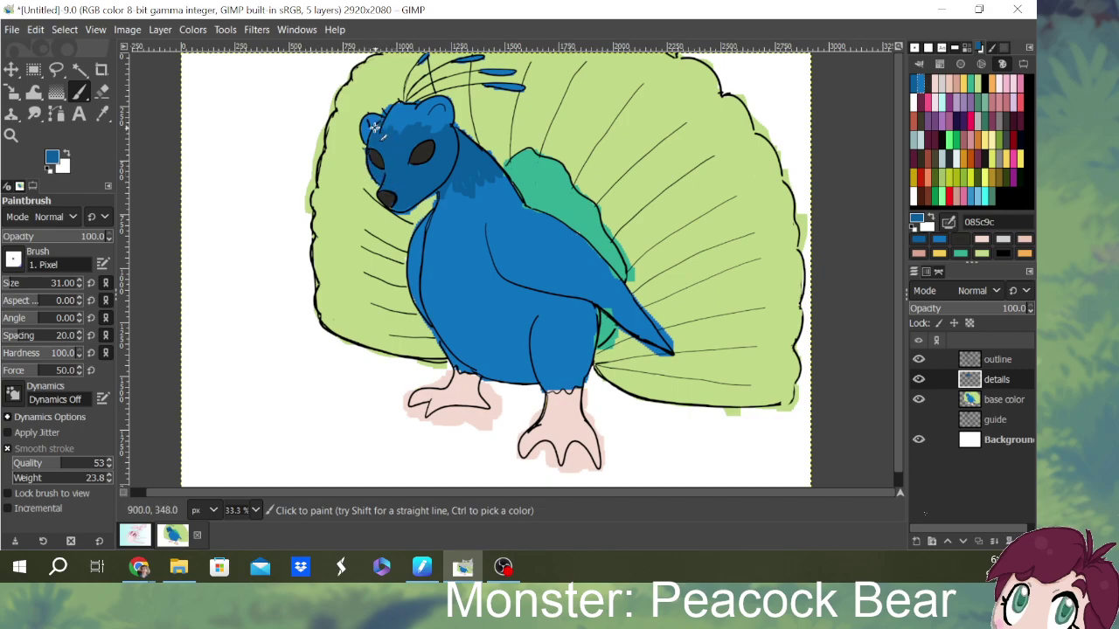
{"action": "mouse_move", "coordinate": [365, 136]}
{"action": "left_mouse_down"}
{"action": "mouse_move", "coordinate": [401, 110]}
{"action": "mouse_move", "coordinate": [400, 134]}
{"action": "mouse_move", "coordinate": [380, 119]}
{"action": "mouse_move", "coordinate": [368, 136]}
{"action": "mouse_move", "coordinate": [374, 143]}
{"action": "mouse_move", "coordinate": [395, 105]}
{"action": "mouse_move", "coordinate": [424, 121]}
{"action": "mouse_move", "coordinate": [430, 103]}
{"action": "mouse_move", "coordinate": [422, 124]}
{"action": "mouse_move", "coordinate": [436, 110]}
{"action": "mouse_move", "coordinate": [445, 129]}
{"action": "mouse_move", "coordinate": [439, 103]}
{"action": "mouse_move", "coordinate": [442, 115]}
{"action": "mouse_move", "coordinate": [431, 110]}
{"action": "mouse_move", "coordinate": [449, 109]}
{"action": "mouse_move", "coordinate": [426, 105]}
{"action": "mouse_move", "coordinate": [424, 125]}
{"action": "mouse_move", "coordinate": [438, 130]}
{"action": "mouse_move", "coordinate": [429, 116]}
{"action": "mouse_move", "coordinate": [446, 109]}
{"action": "mouse_move", "coordinate": [438, 131]}
{"action": "mouse_move", "coordinate": [430, 109]}
{"action": "mouse_move", "coordinate": [418, 117]}
{"action": "mouse_move", "coordinate": [443, 106]}
{"action": "mouse_move", "coordinate": [450, 135]}
{"action": "mouse_move", "coordinate": [414, 167]}
{"action": "mouse_move", "coordinate": [385, 173]}
{"action": "mouse_move", "coordinate": [402, 187]}
{"action": "mouse_move", "coordinate": [400, 208]}
{"action": "mouse_move", "coordinate": [448, 102]}
{"action": "mouse_move", "coordinate": [452, 118]}
{"action": "mouse_move", "coordinate": [438, 101]}
{"action": "mouse_move", "coordinate": [402, 102]}
{"action": "left_mouse_up"}
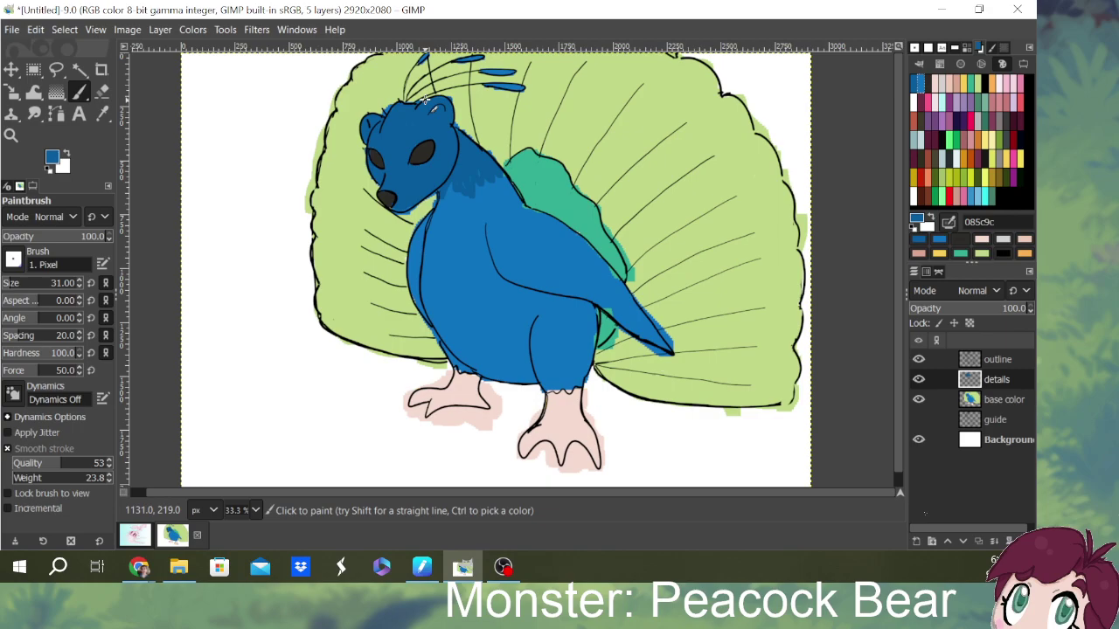
{"action": "mouse_move", "coordinate": [458, 181]}
{"action": "left_mouse_down"}
{"action": "mouse_move", "coordinate": [442, 206]}
{"action": "mouse_move", "coordinate": [468, 203]}
{"action": "mouse_move", "coordinate": [511, 166]}
{"action": "mouse_move", "coordinate": [455, 185]}
{"action": "mouse_move", "coordinate": [446, 203]}
{"action": "mouse_move", "coordinate": [477, 183]}
{"action": "mouse_move", "coordinate": [467, 183]}
{"action": "mouse_move", "coordinate": [492, 185]}
{"action": "mouse_move", "coordinate": [476, 178]}
{"action": "mouse_move", "coordinate": [487, 166]}
{"action": "mouse_move", "coordinate": [505, 175]}
{"action": "mouse_move", "coordinate": [465, 142]}
{"action": "mouse_move", "coordinate": [442, 200]}
{"action": "mouse_move", "coordinate": [445, 183]}
{"action": "mouse_move", "coordinate": [454, 186]}
{"action": "mouse_move", "coordinate": [445, 199]}
{"action": "mouse_move", "coordinate": [495, 172]}
{"action": "mouse_move", "coordinate": [489, 182]}
{"action": "mouse_move", "coordinate": [467, 157]}
{"action": "mouse_move", "coordinate": [439, 101]}
{"action": "mouse_move", "coordinate": [420, 113]}
{"action": "left_mouse_up"}
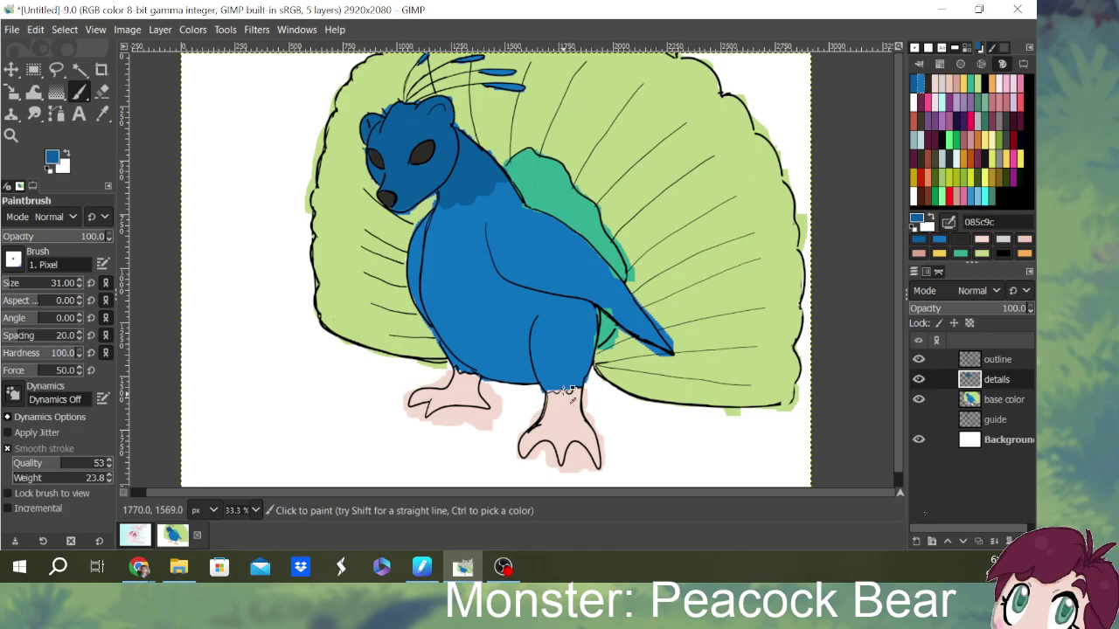
- Paint dark blue 085c9c bands along the jagged feather edges where both legs meet the feet
{"action": "scroll", "coordinate": [564, 391], "scroll_direction": "up", "scroll_amount": 2, "text": "ctrl"}
{"action": "mouse_move", "coordinate": [529, 387]}
{"action": "left_mouse_down"}
{"action": "mouse_move", "coordinate": [577, 392]}
{"action": "mouse_move", "coordinate": [600, 374]}
{"action": "mouse_move", "coordinate": [577, 385]}
{"action": "mouse_move", "coordinate": [520, 372]}
{"action": "mouse_move", "coordinate": [591, 371]}
{"action": "mouse_move", "coordinate": [598, 381]}
{"action": "left_mouse_up"}
{"action": "mouse_move", "coordinate": [340, 332]}
{"action": "left_mouse_down"}
{"action": "mouse_move", "coordinate": [433, 342]}
{"action": "mouse_move", "coordinate": [390, 354]}
{"action": "mouse_move", "coordinate": [339, 329]}
{"action": "mouse_move", "coordinate": [380, 354]}
{"action": "left_mouse_up"}
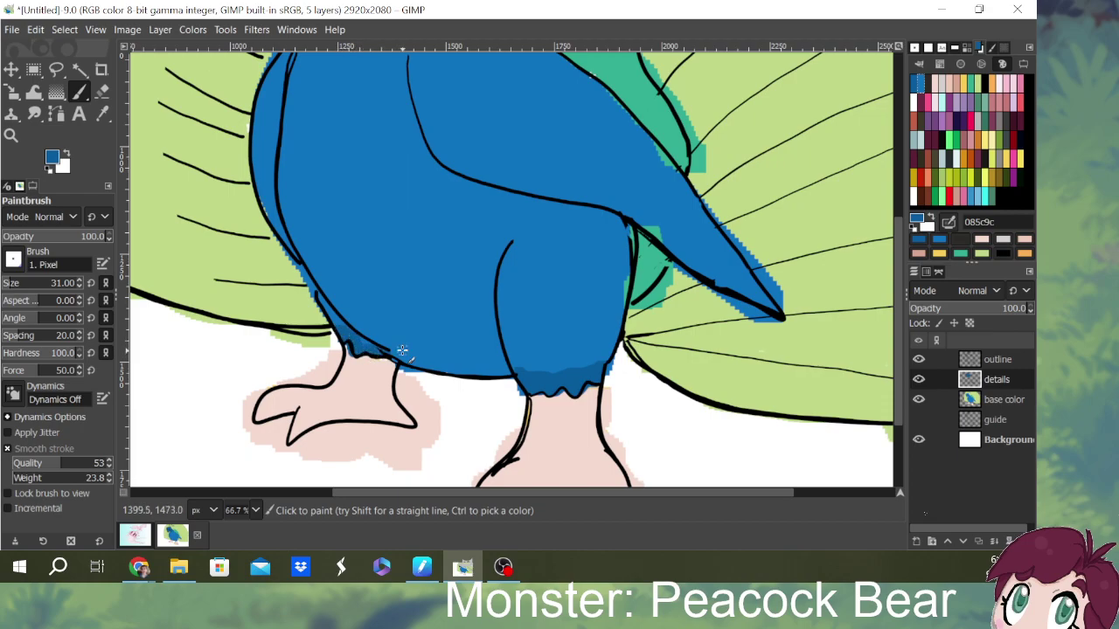
- On the base color layer, cover the blue spill along the back of the neck, the head and the chin with light green c0d887
{"action": "left_click", "coordinate": [1006, 401]}
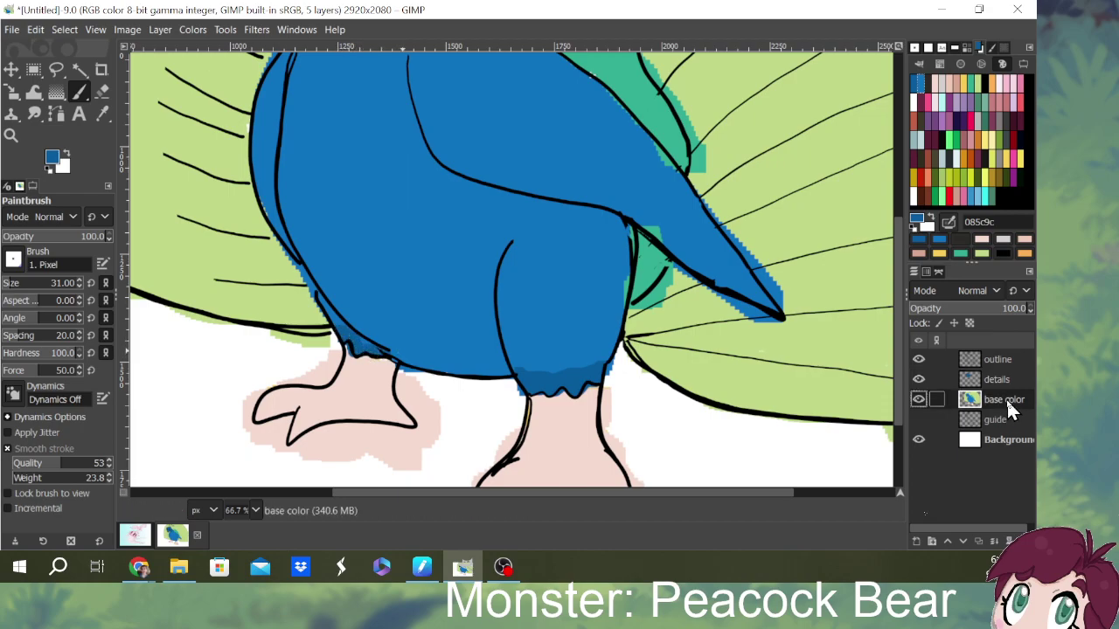
{"action": "left_click", "coordinate": [914, 91]}
{"action": "left_click", "coordinate": [923, 87]}
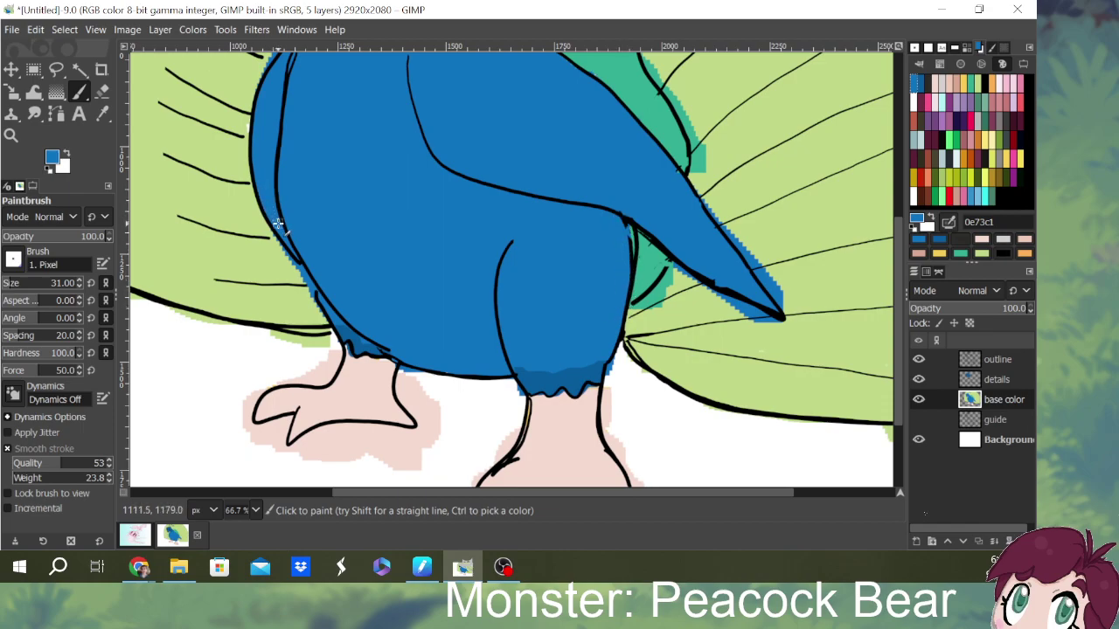
{"action": "left_click_drag", "start_coordinate": [900, 216], "coordinate": [887, 153]}
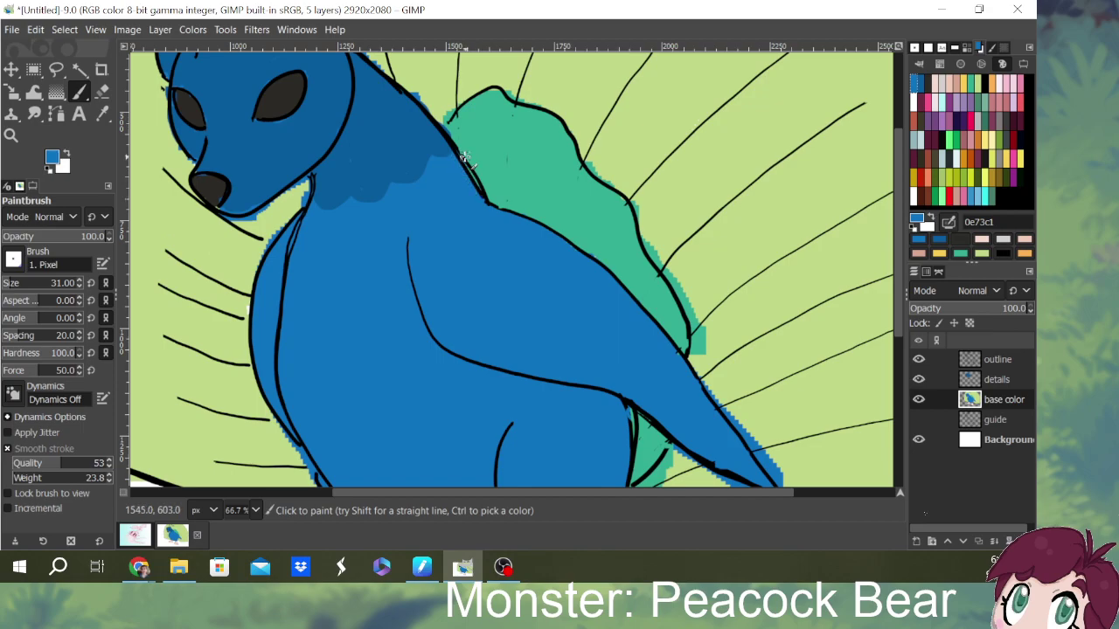
{"action": "left_click_drag", "start_coordinate": [903, 182], "coordinate": [903, 96]}
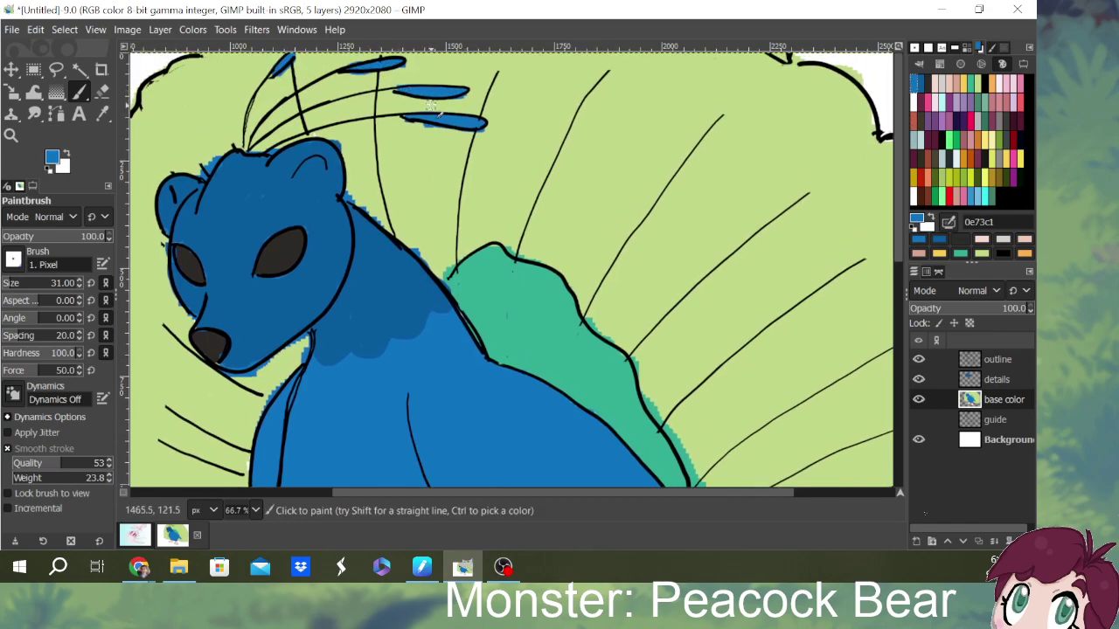
{"action": "left_click", "coordinate": [983, 98]}
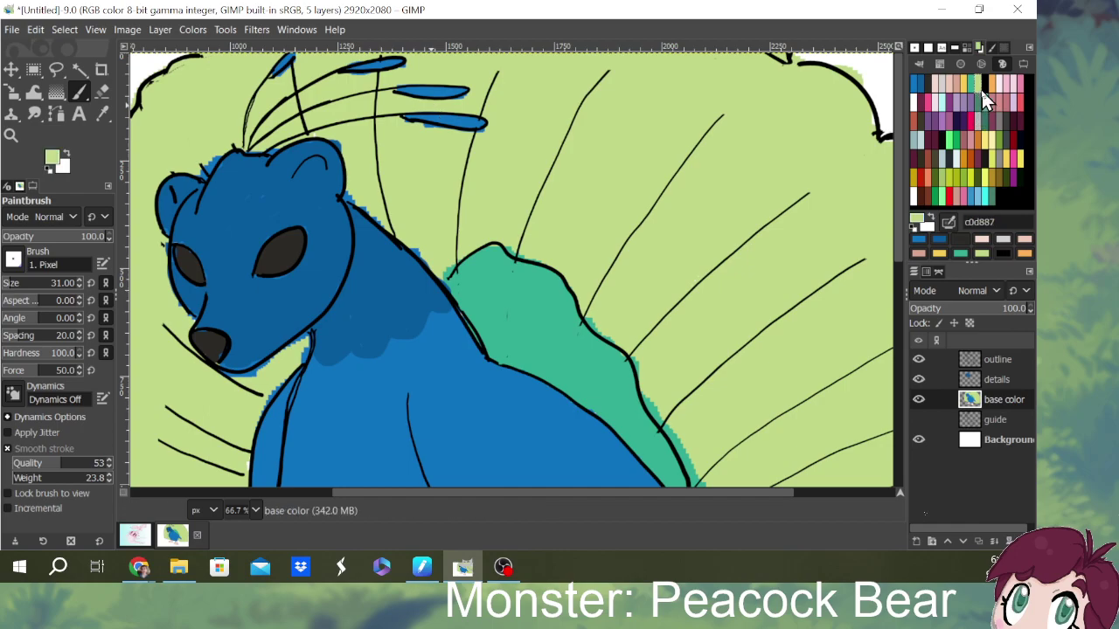
{"action": "left_click", "coordinate": [349, 194]}
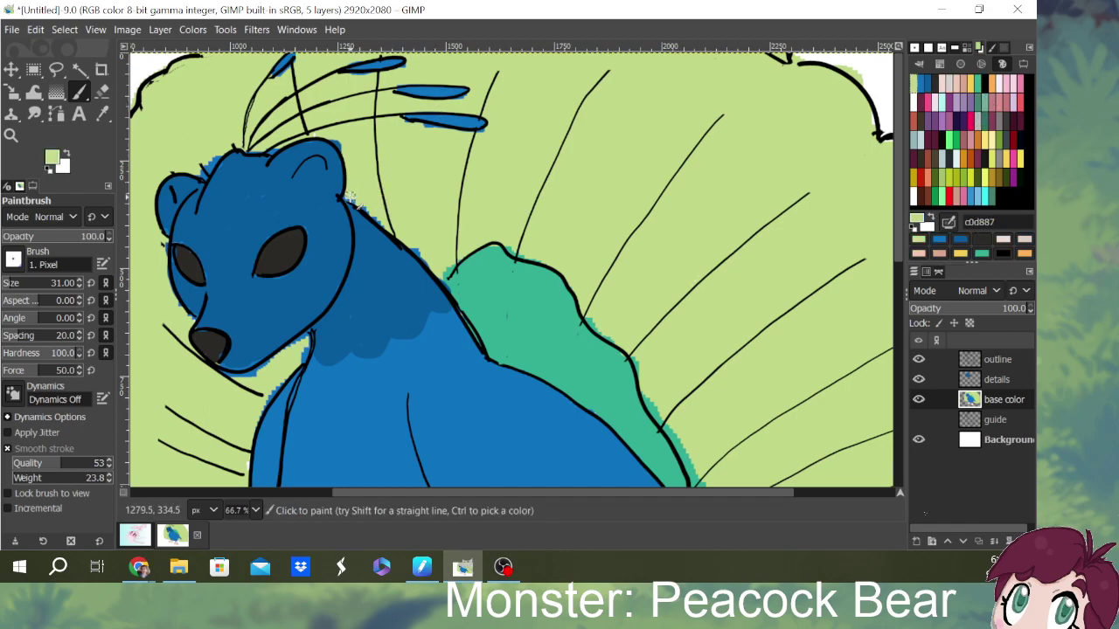
{"action": "left_click_drag", "start_coordinate": [360, 202], "coordinate": [434, 268]}
{"action": "left_click_drag", "start_coordinate": [225, 151], "coordinate": [204, 172]}
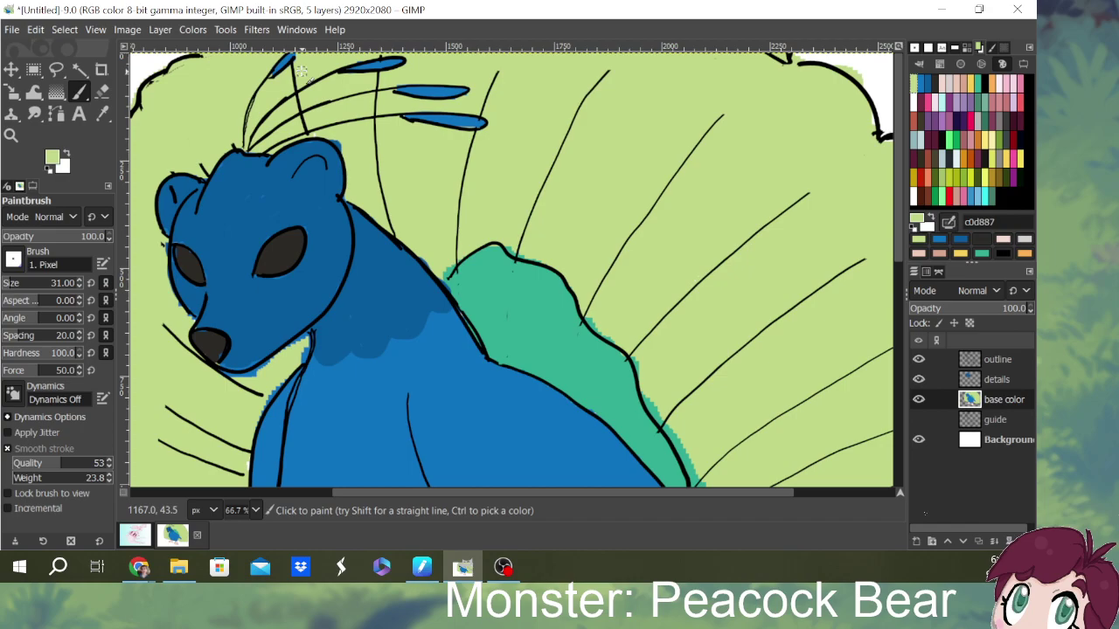
{"action": "mouse_move", "coordinate": [302, 345]}
{"action": "left_mouse_down"}
{"action": "mouse_move", "coordinate": [244, 379]}
{"action": "mouse_move", "coordinate": [225, 373]}
{"action": "mouse_move", "coordinate": [258, 373]}
{"action": "mouse_move", "coordinate": [305, 347]}
{"action": "mouse_move", "coordinate": [299, 358]}
{"action": "mouse_move", "coordinate": [305, 338]}
{"action": "mouse_move", "coordinate": [262, 400]}
{"action": "left_mouse_up"}
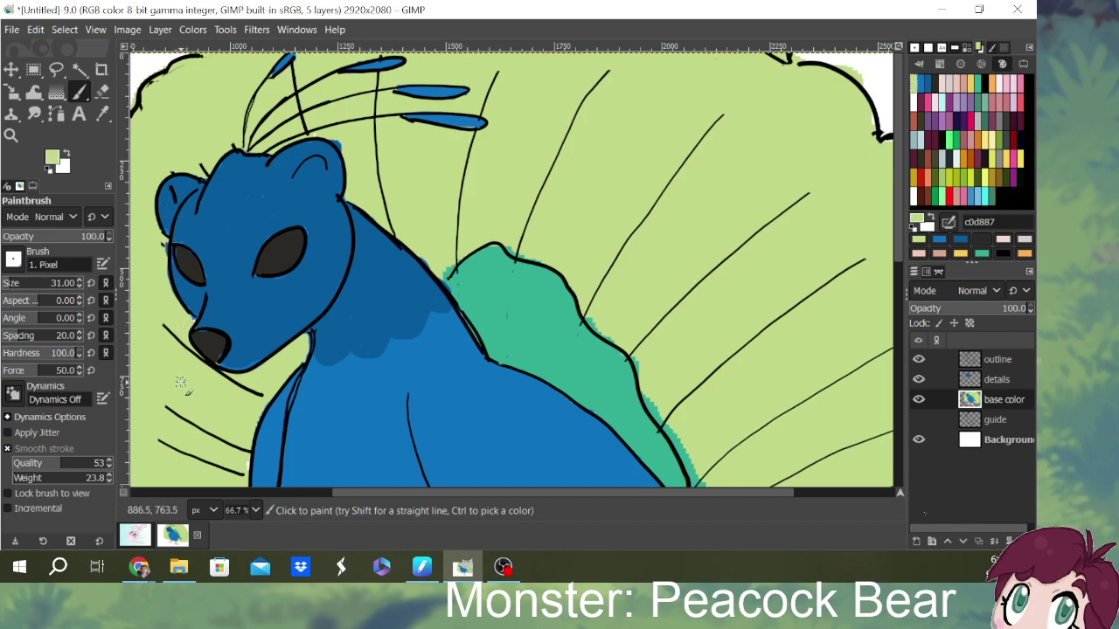
- Cover the blue and teal spill below and above the wing tip with light green c0d887
{"action": "left_click_drag", "start_coordinate": [897, 173], "coordinate": [897, 307]}
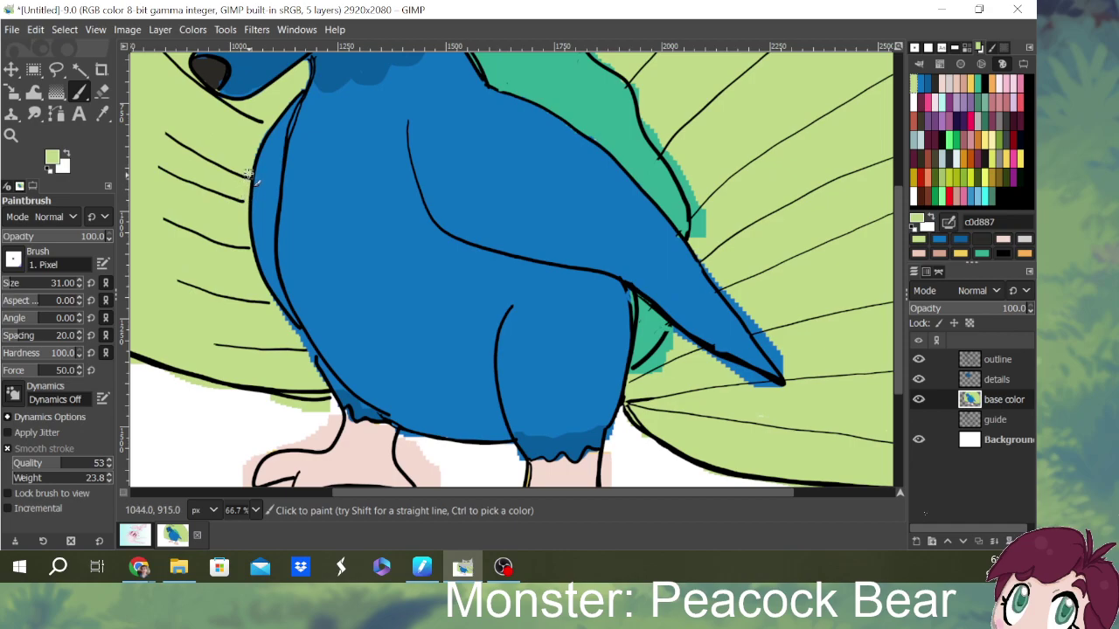
{"action": "mouse_move", "coordinate": [672, 363]}
{"action": "left_mouse_down"}
{"action": "mouse_move", "coordinate": [630, 374]}
{"action": "mouse_move", "coordinate": [682, 337]}
{"action": "mouse_move", "coordinate": [773, 382]}
{"action": "mouse_move", "coordinate": [718, 371]}
{"action": "mouse_move", "coordinate": [672, 331]}
{"action": "mouse_move", "coordinate": [674, 350]}
{"action": "mouse_move", "coordinate": [769, 390]}
{"action": "left_mouse_up"}
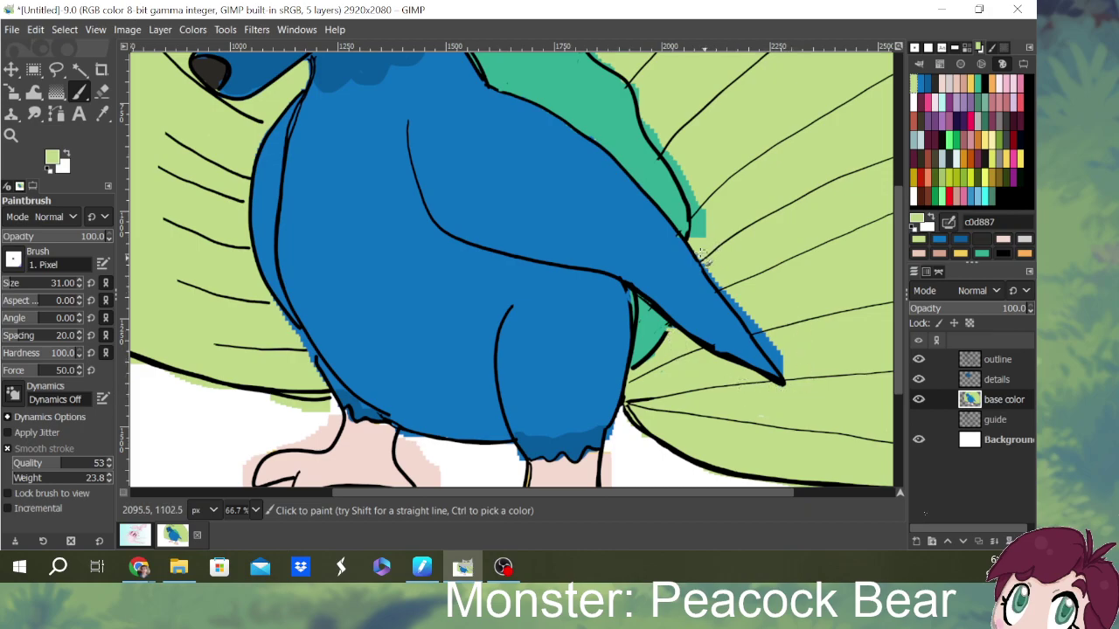
{"action": "mouse_move", "coordinate": [706, 266]}
{"action": "left_mouse_down"}
{"action": "mouse_move", "coordinate": [782, 368]}
{"action": "mouse_move", "coordinate": [758, 333]}
{"action": "left_mouse_up"}
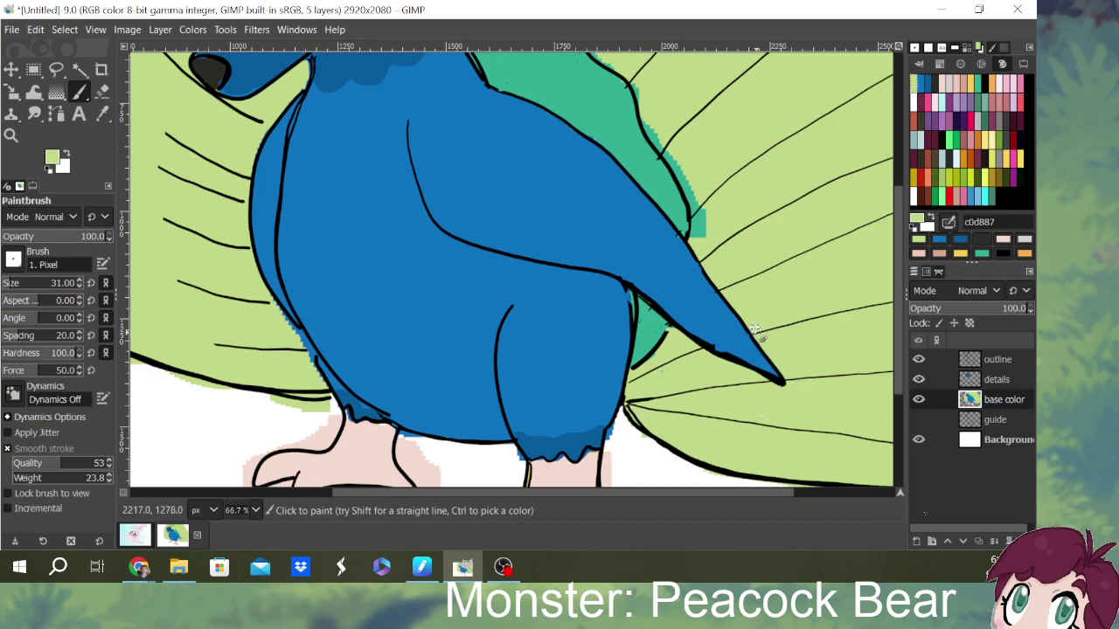
- Clean up the outer edge of the teal back feathers by painting light green c0d887 over the spill
{"action": "mouse_move", "coordinate": [704, 210]}
{"action": "left_mouse_down"}
{"action": "mouse_move", "coordinate": [692, 236]}
{"action": "mouse_move", "coordinate": [671, 138]}
{"action": "mouse_move", "coordinate": [651, 120]}
{"action": "mouse_move", "coordinate": [678, 168]}
{"action": "mouse_move", "coordinate": [648, 121]}
{"action": "left_mouse_up"}
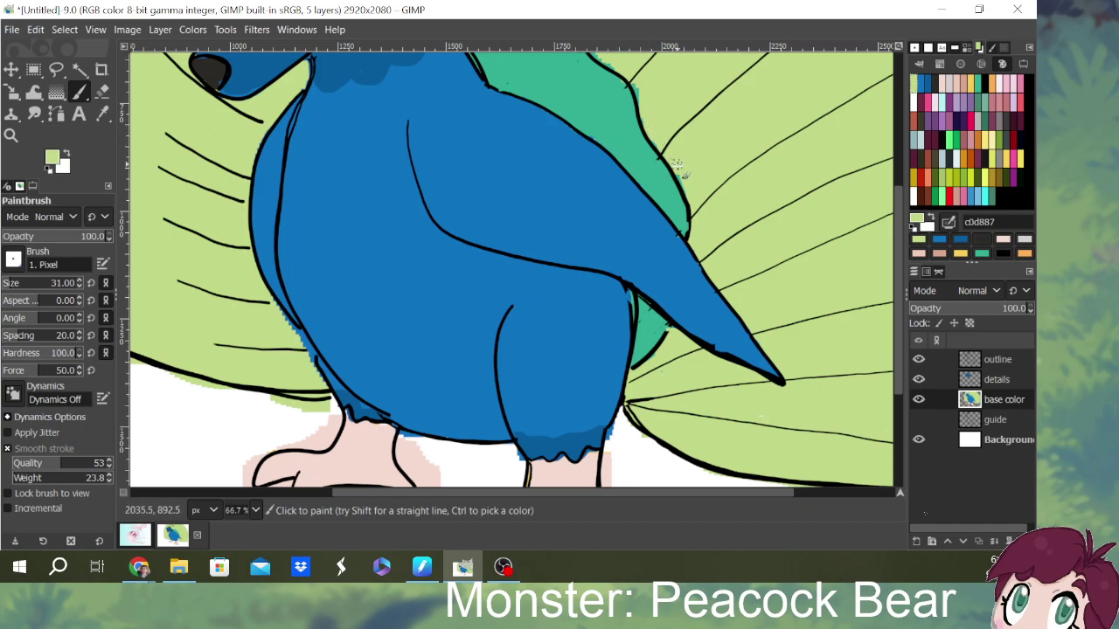
{"action": "left_click_drag", "start_coordinate": [898, 242], "coordinate": [898, 197]}
{"action": "left_click_drag", "start_coordinate": [582, 163], "coordinate": [589, 179]}
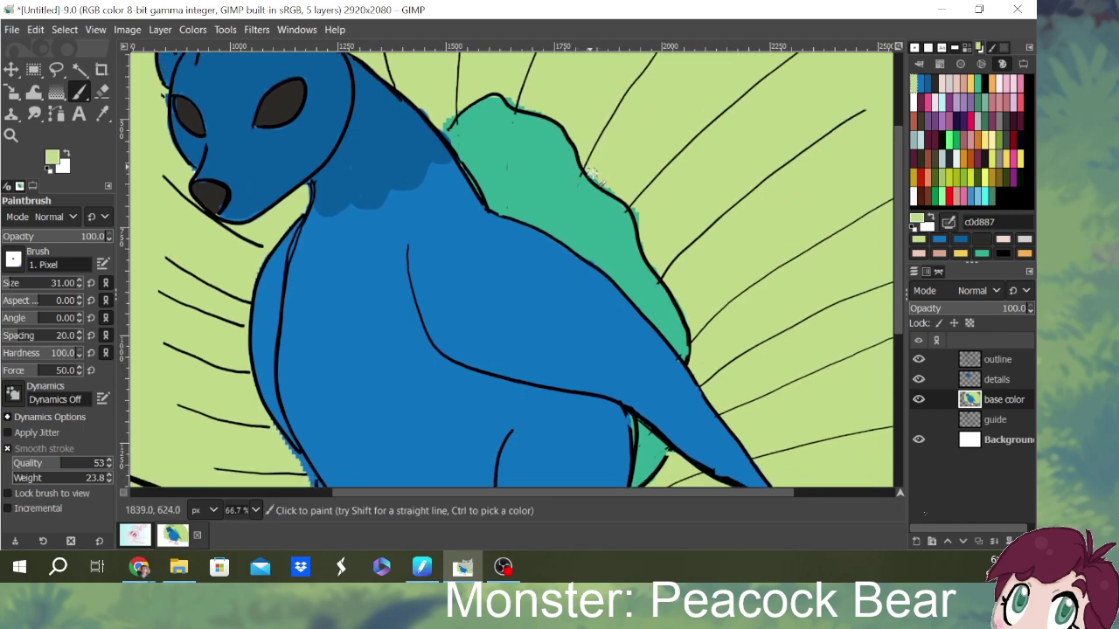
{"action": "left_click_drag", "start_coordinate": [634, 210], "coordinate": [644, 230]}
{"action": "left_click_drag", "start_coordinate": [517, 103], "coordinate": [536, 108]}
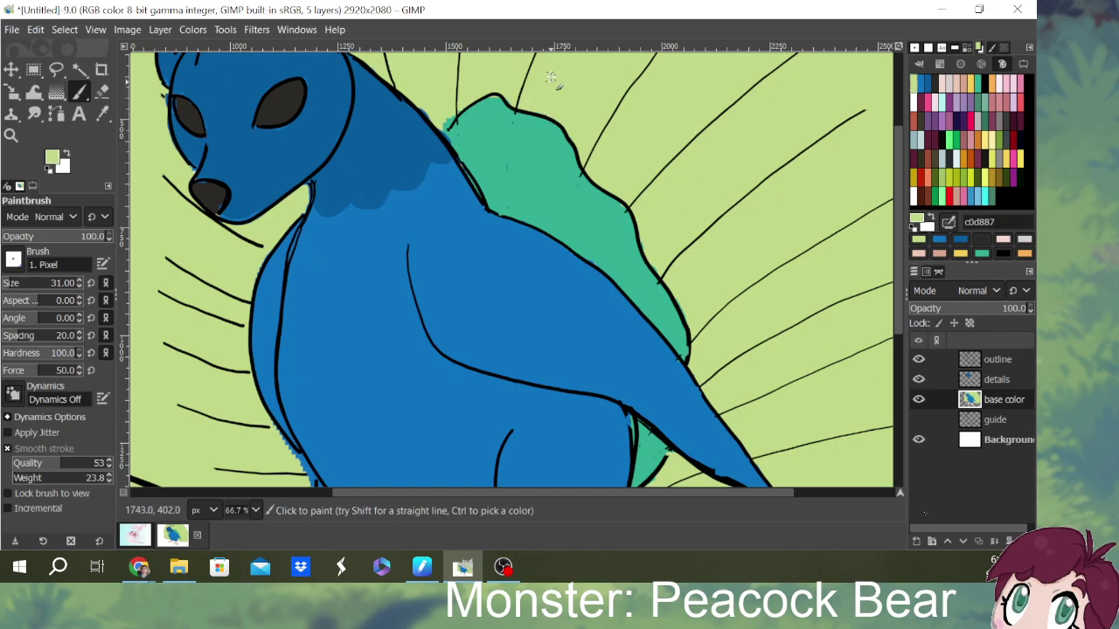
{"action": "mouse_move", "coordinate": [465, 103]}
{"action": "left_mouse_down"}
{"action": "mouse_move", "coordinate": [451, 122]}
{"action": "mouse_move", "coordinate": [428, 109]}
{"action": "mouse_move", "coordinate": [435, 120]}
{"action": "mouse_move", "coordinate": [481, 85]}
{"action": "left_mouse_up"}
- Cover the blue spill along the front of the chest and belly with light green
{"action": "left_click_drag", "start_coordinate": [898, 270], "coordinate": [916, 317]}
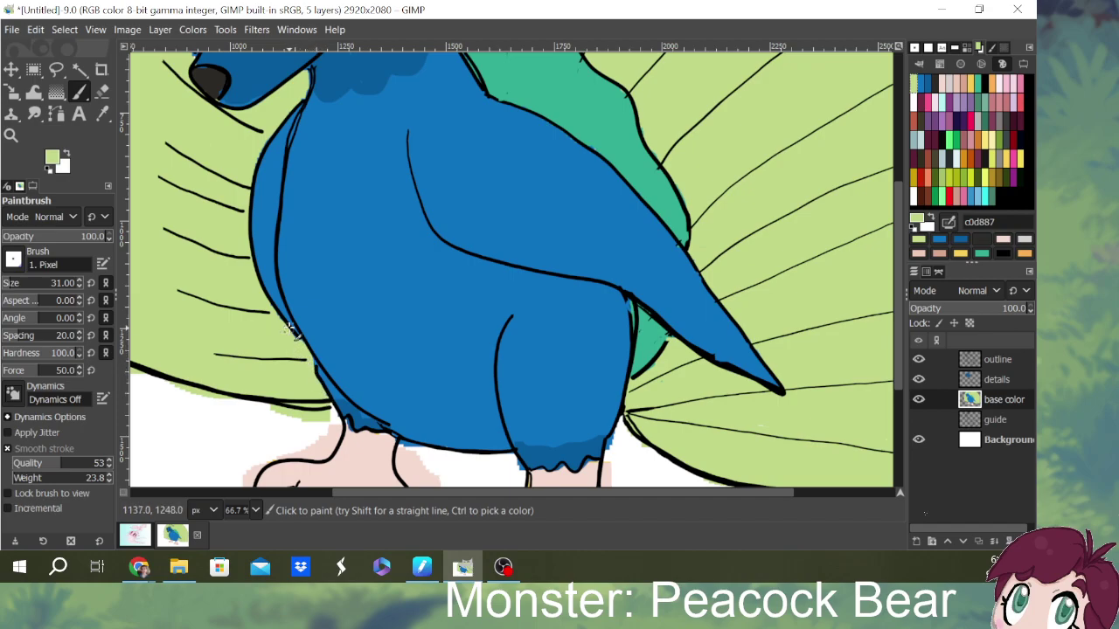
{"action": "mouse_move", "coordinate": [662, 493]}
{"action": "left_mouse_down"}
{"action": "mouse_move", "coordinate": [708, 492]}
{"action": "mouse_move", "coordinate": [574, 491]}
{"action": "left_mouse_up"}
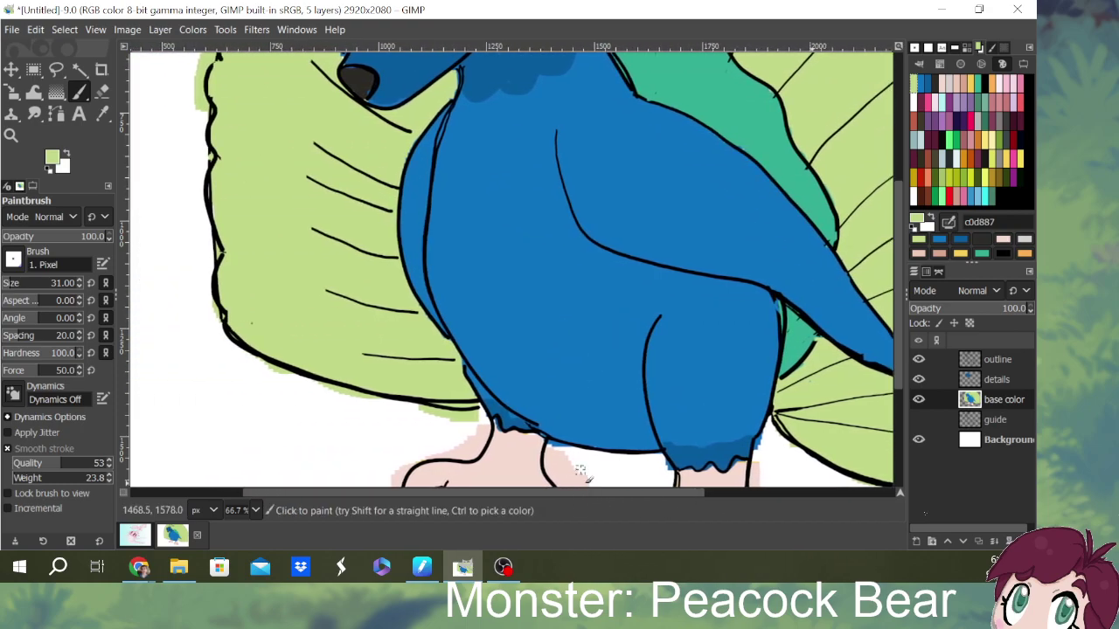
{"action": "scroll", "coordinate": [581, 469], "scroll_direction": "down", "scroll_amount": 3, "text": "ctrl"}
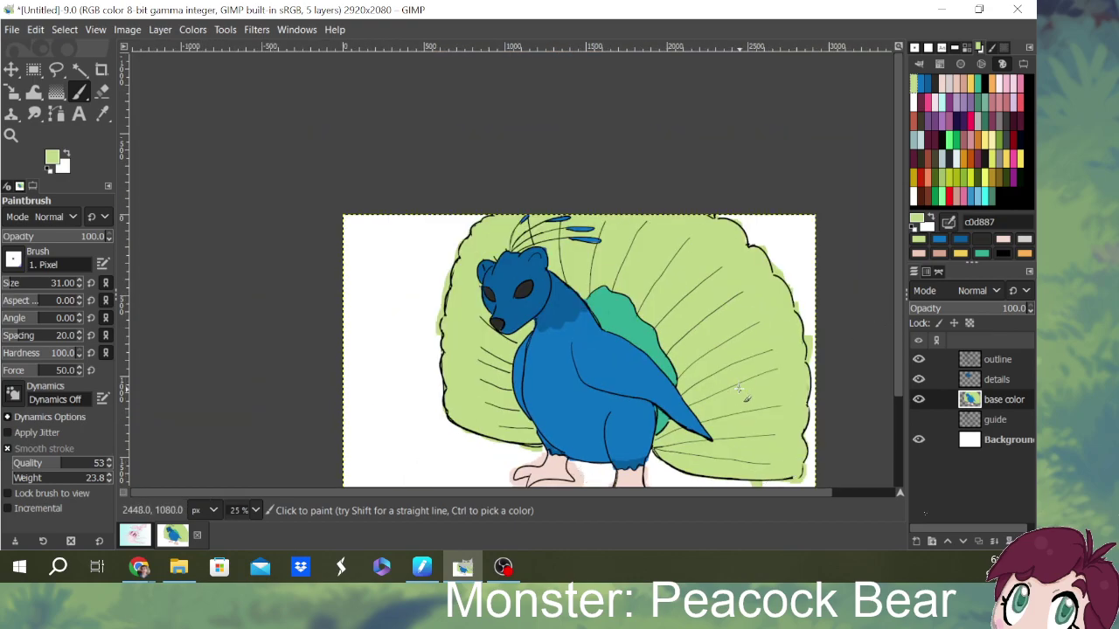
- On the details layer, paint the wing's rear part and tip dark blue 085c9c with a feathered front edge
{"action": "scroll", "coordinate": [739, 390], "scroll_direction": "up", "scroll_amount": 1, "text": "ctrl"}
{"action": "left_click_drag", "start_coordinate": [718, 494], "coordinate": [758, 503]}
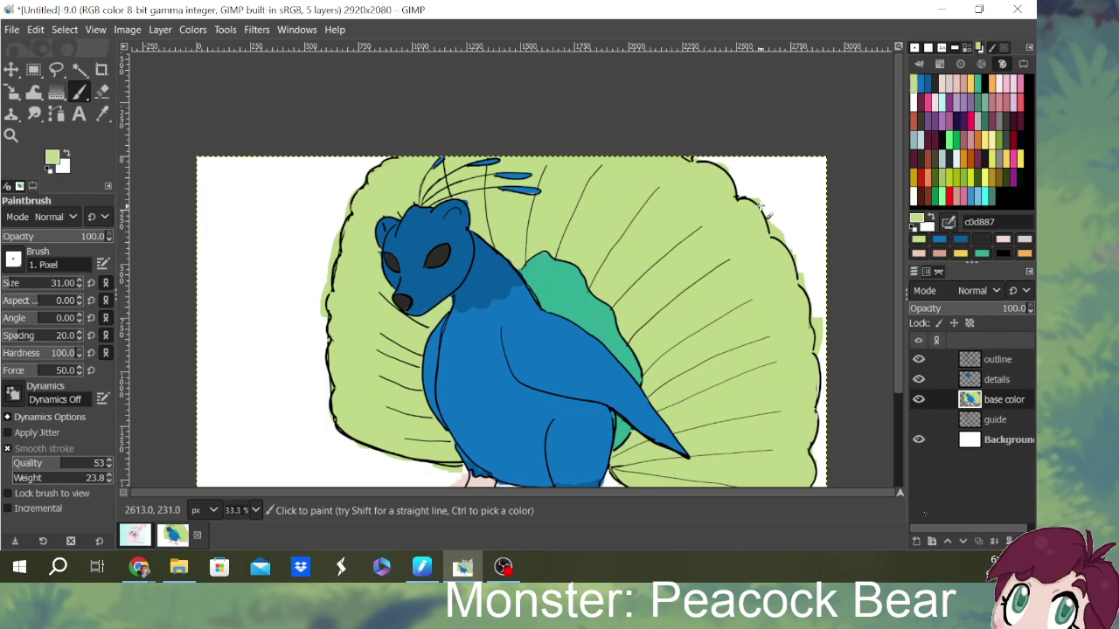
{"action": "scroll", "coordinate": [903, 253], "scroll_direction": "down", "scroll_amount": 3}
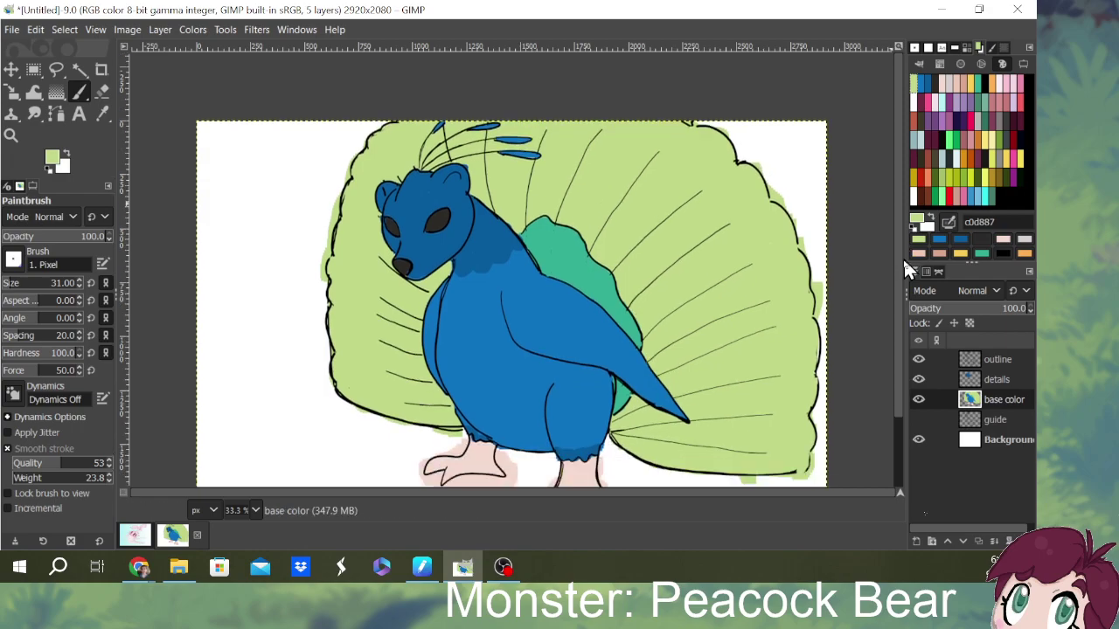
{"action": "left_click", "coordinate": [1001, 383]}
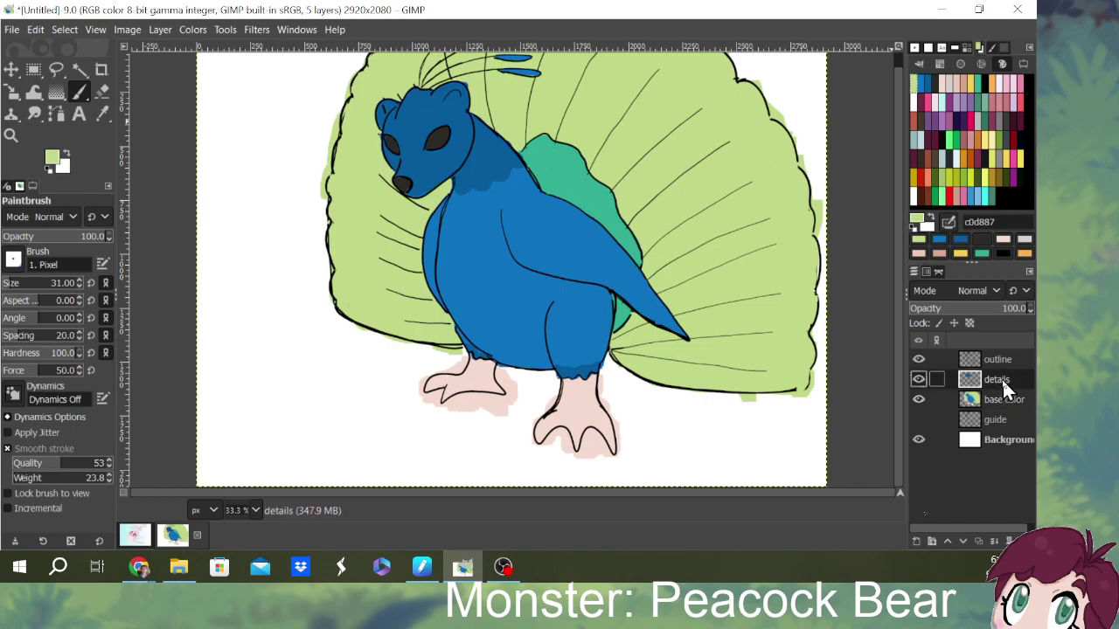
{"action": "left_click", "coordinate": [924, 84]}
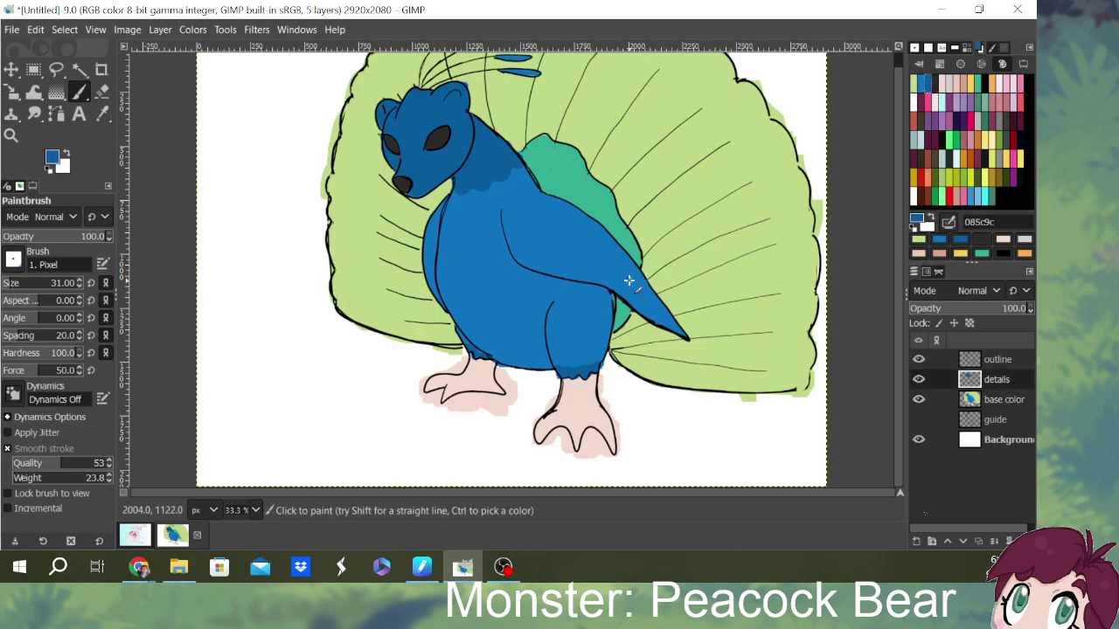
{"action": "mouse_move", "coordinate": [624, 297]}
{"action": "left_mouse_down"}
{"action": "mouse_move", "coordinate": [682, 335]}
{"action": "mouse_move", "coordinate": [654, 295]}
{"action": "left_mouse_up"}
{"action": "mouse_move", "coordinate": [667, 322]}
{"action": "left_mouse_down"}
{"action": "mouse_move", "coordinate": [638, 299]}
{"action": "mouse_move", "coordinate": [647, 305]}
{"action": "mouse_move", "coordinate": [633, 270]}
{"action": "mouse_move", "coordinate": [649, 300]}
{"action": "mouse_move", "coordinate": [623, 272]}
{"action": "mouse_move", "coordinate": [631, 295]}
{"action": "mouse_move", "coordinate": [601, 281]}
{"action": "mouse_move", "coordinate": [631, 301]}
{"action": "mouse_move", "coordinate": [633, 284]}
{"action": "mouse_move", "coordinate": [584, 276]}
{"action": "left_mouse_up"}
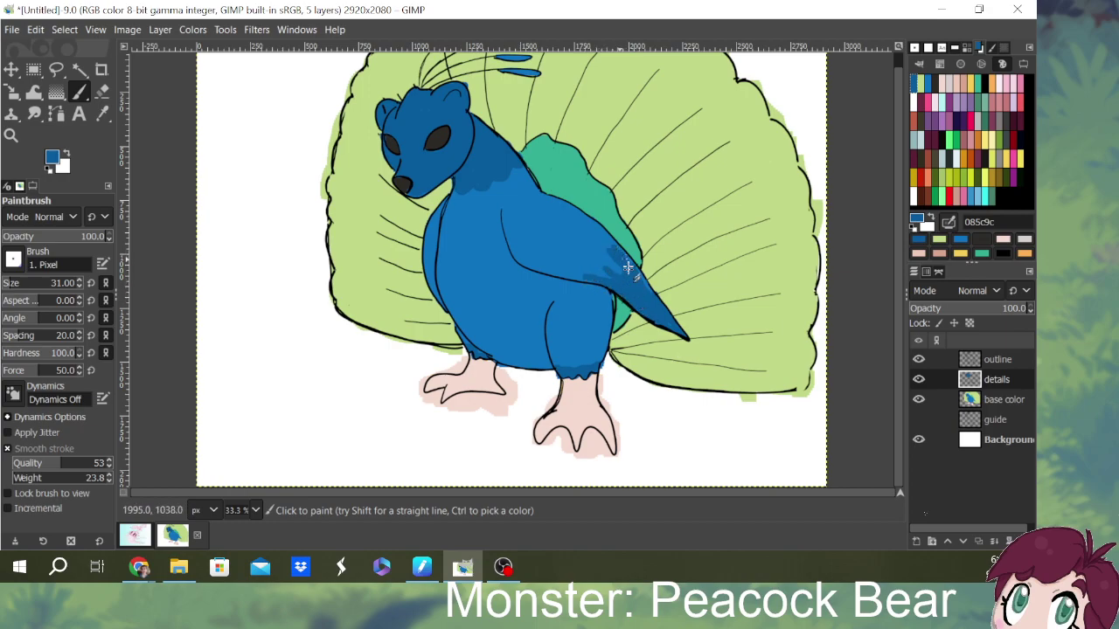
{"action": "mouse_move", "coordinate": [623, 277]}
{"action": "left_mouse_down"}
{"action": "mouse_move", "coordinate": [561, 275]}
{"action": "mouse_move", "coordinate": [618, 280]}
{"action": "mouse_move", "coordinate": [608, 278]}
{"action": "mouse_move", "coordinate": [660, 321]}
{"action": "mouse_move", "coordinate": [601, 230]}
{"action": "mouse_move", "coordinate": [617, 268]}
{"action": "mouse_move", "coordinate": [543, 268]}
{"action": "mouse_move", "coordinate": [611, 270]}
{"action": "mouse_move", "coordinate": [606, 260]}
{"action": "mouse_move", "coordinate": [630, 275]}
{"action": "mouse_move", "coordinate": [598, 273]}
{"action": "mouse_move", "coordinate": [617, 244]}
{"action": "mouse_move", "coordinate": [669, 320]}
{"action": "mouse_move", "coordinate": [617, 252]}
{"action": "mouse_move", "coordinate": [630, 265]}
{"action": "mouse_move", "coordinate": [544, 269]}
{"action": "mouse_move", "coordinate": [593, 275]}
{"action": "mouse_move", "coordinate": [608, 265]}
{"action": "mouse_move", "coordinate": [551, 269]}
{"action": "mouse_move", "coordinate": [604, 266]}
{"action": "mouse_move", "coordinate": [611, 247]}
{"action": "mouse_move", "coordinate": [663, 250]}
{"action": "left_mouse_up"}
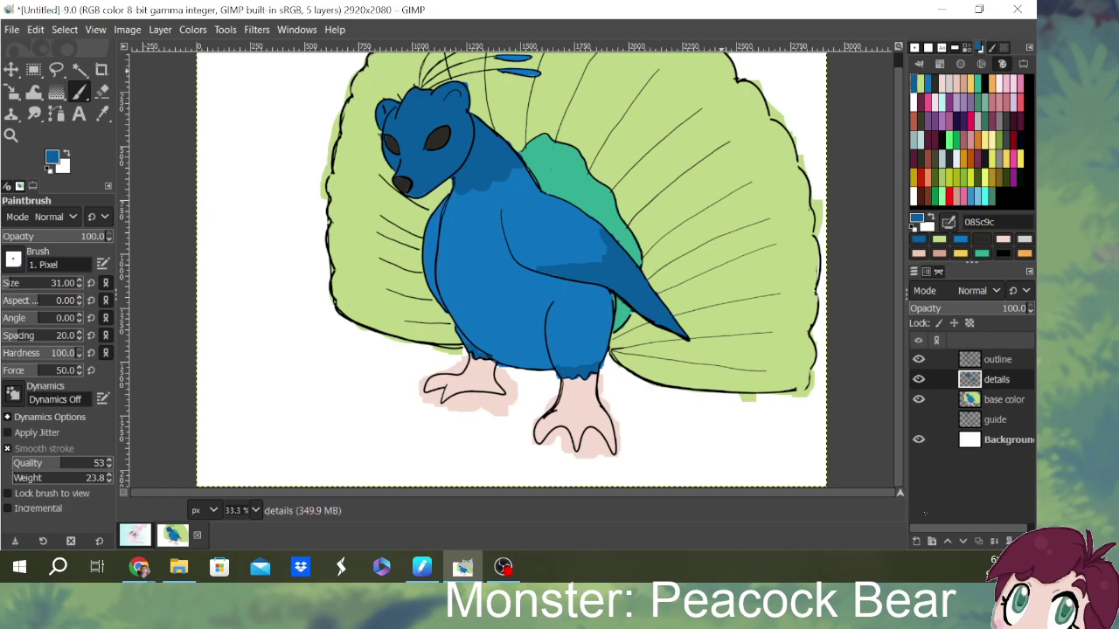
{"action": "key", "text": "alt+Tab"}
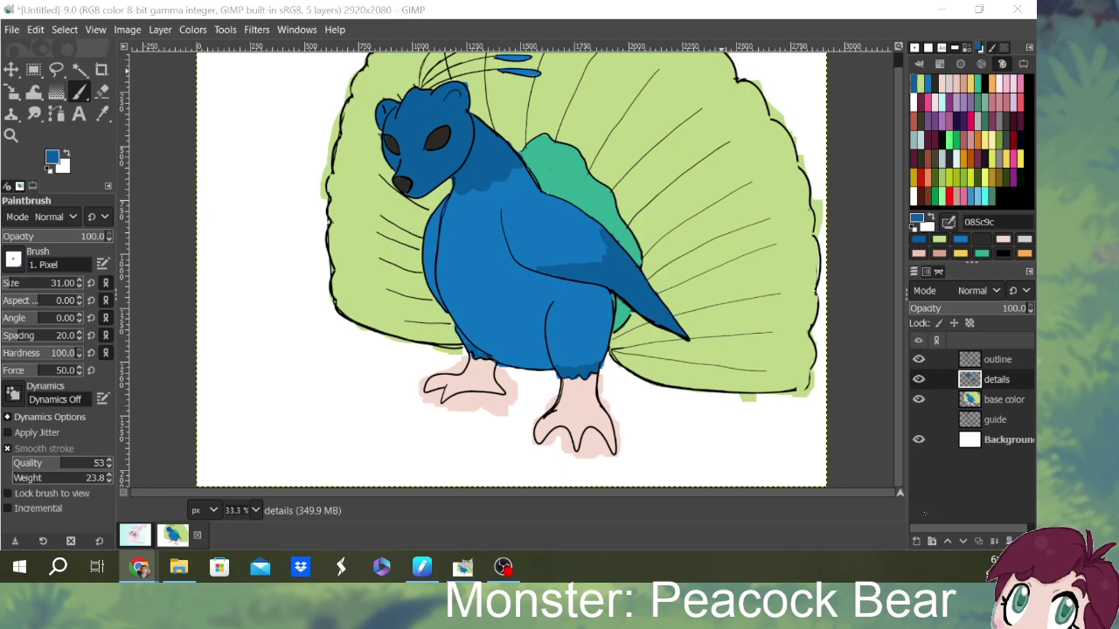
- Outline leaf-shaped tips in green 8aaf32 on four feathers at the fan's upper rear side and trace their stems down toward the body
{"action": "left_click", "coordinate": [901, 249]}
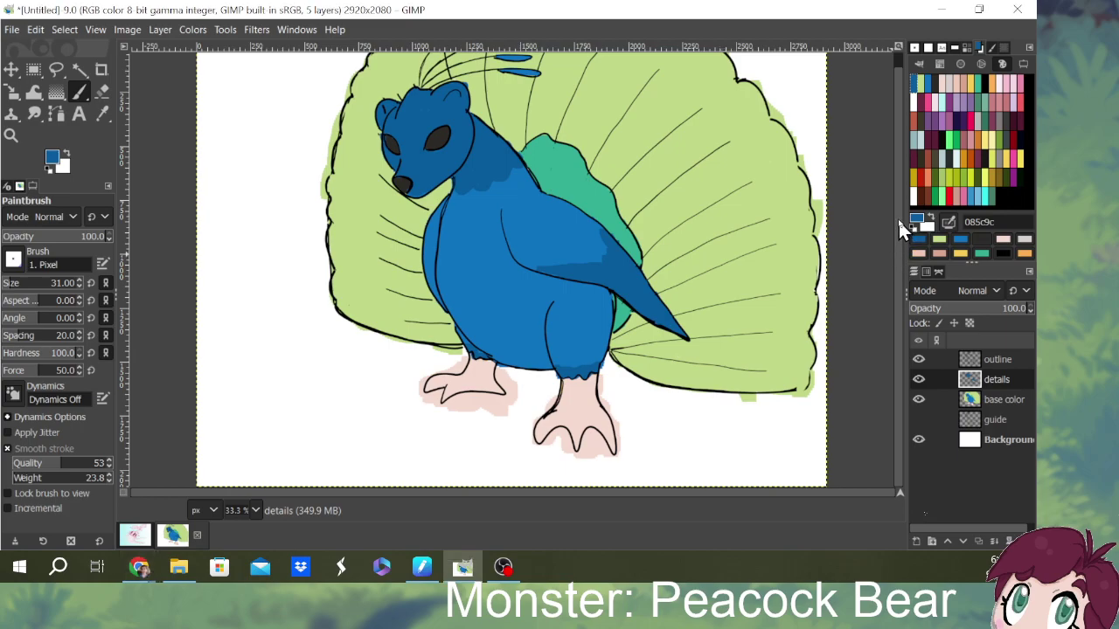
{"action": "scroll", "coordinate": [898, 166], "scroll_direction": "up", "scroll_amount": 1}
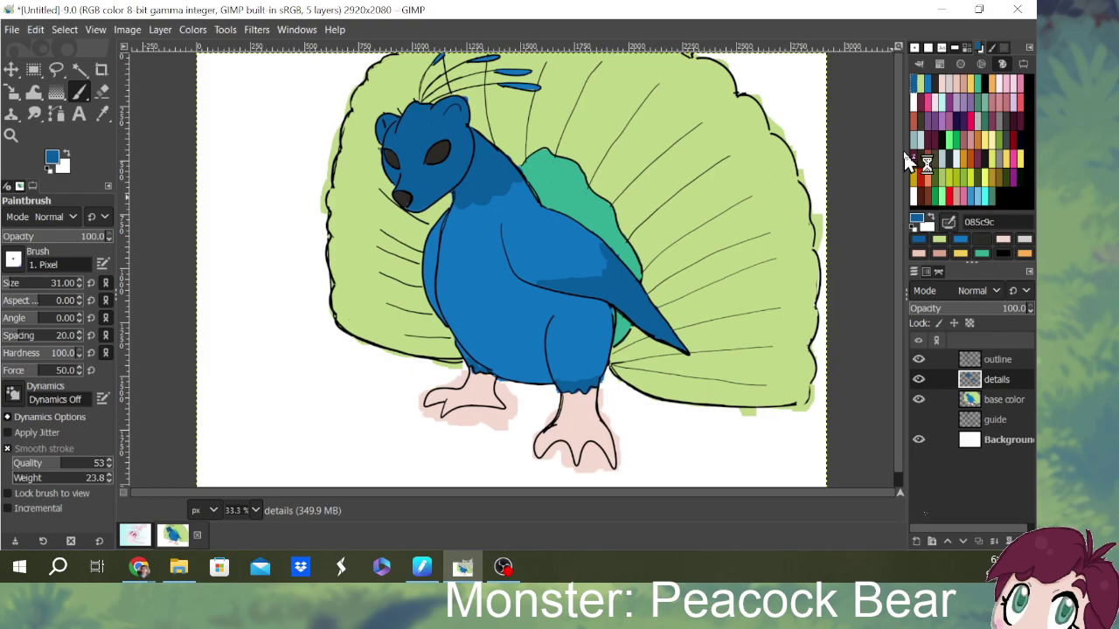
{"action": "left_click", "coordinate": [964, 182]}
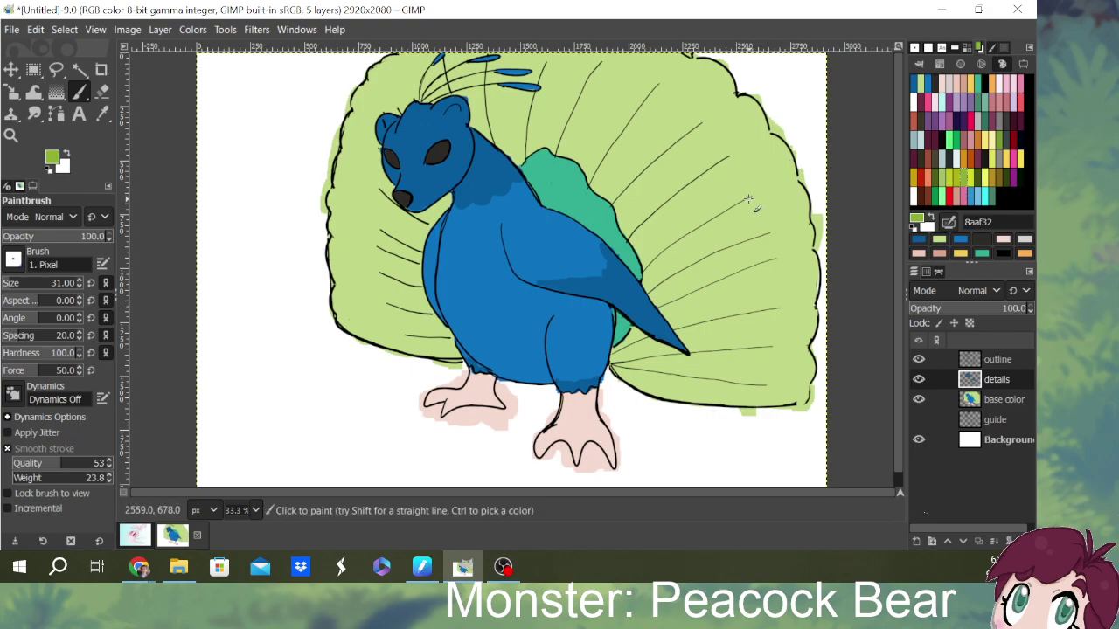
{"action": "mouse_move", "coordinate": [750, 196]}
{"action": "left_mouse_down"}
{"action": "mouse_move", "coordinate": [792, 174]}
{"action": "mouse_move", "coordinate": [797, 187]}
{"action": "mouse_move", "coordinate": [783, 196]}
{"action": "mouse_move", "coordinate": [799, 175]}
{"action": "left_mouse_up"}
{"action": "mouse_move", "coordinate": [764, 234]}
{"action": "left_mouse_down"}
{"action": "mouse_move", "coordinate": [807, 225]}
{"action": "mouse_move", "coordinate": [793, 249]}
{"action": "mouse_move", "coordinate": [805, 245]}
{"action": "mouse_move", "coordinate": [809, 226]}
{"action": "mouse_move", "coordinate": [797, 218]}
{"action": "left_mouse_up"}
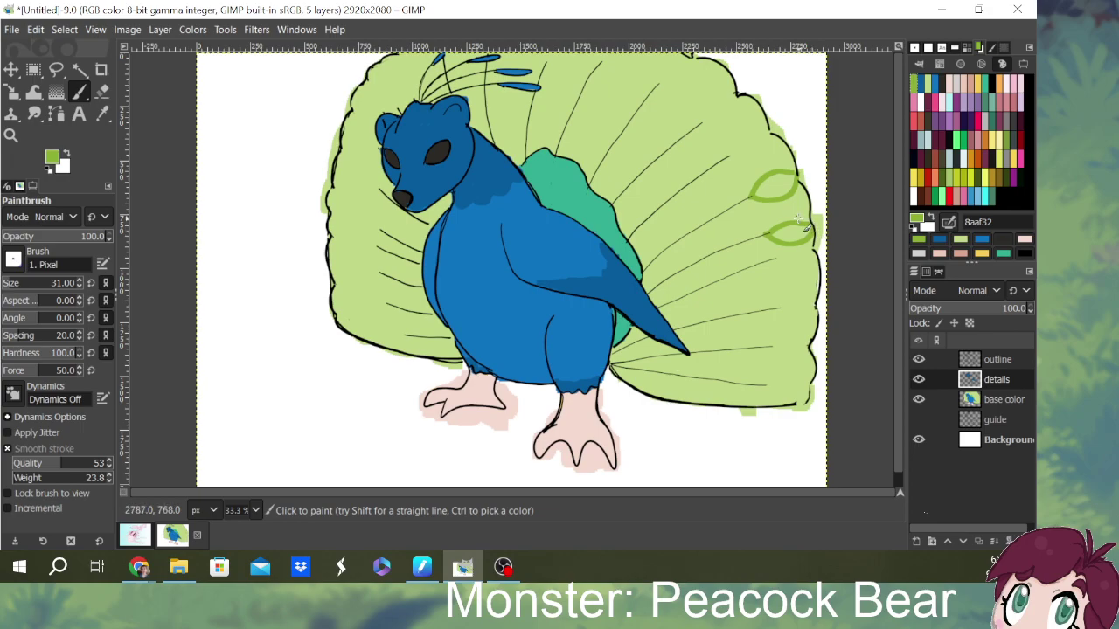
{"action": "mouse_move", "coordinate": [736, 156]}
{"action": "left_mouse_down"}
{"action": "mouse_move", "coordinate": [742, 133]}
{"action": "mouse_move", "coordinate": [765, 125]}
{"action": "mouse_move", "coordinate": [774, 131]}
{"action": "mouse_move", "coordinate": [748, 166]}
{"action": "mouse_move", "coordinate": [763, 162]}
{"action": "mouse_move", "coordinate": [779, 145]}
{"action": "mouse_move", "coordinate": [774, 131]}
{"action": "left_mouse_up"}
{"action": "mouse_move", "coordinate": [705, 121]}
{"action": "left_mouse_down"}
{"action": "mouse_move", "coordinate": [741, 101]}
{"action": "mouse_move", "coordinate": [703, 121]}
{"action": "mouse_move", "coordinate": [734, 91]}
{"action": "mouse_move", "coordinate": [613, 206]}
{"action": "mouse_move", "coordinate": [635, 234]}
{"action": "mouse_move", "coordinate": [732, 157]}
{"action": "left_mouse_up"}
{"action": "left_click_drag", "start_coordinate": [649, 273], "coordinate": [760, 210]}
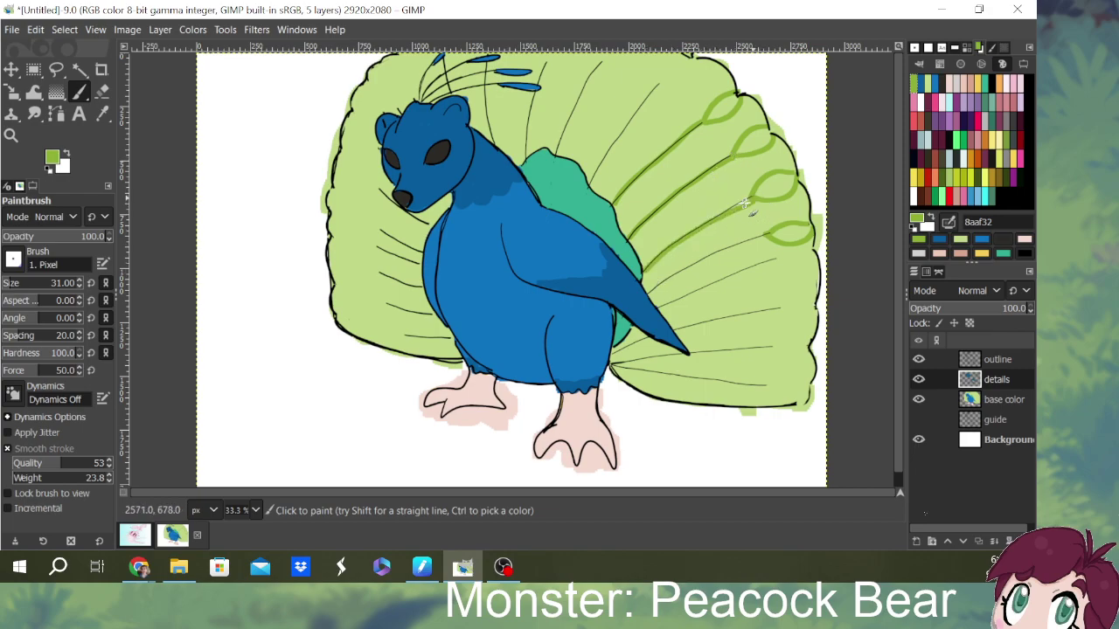
{"action": "left_click_drag", "start_coordinate": [654, 289], "coordinate": [753, 243]}
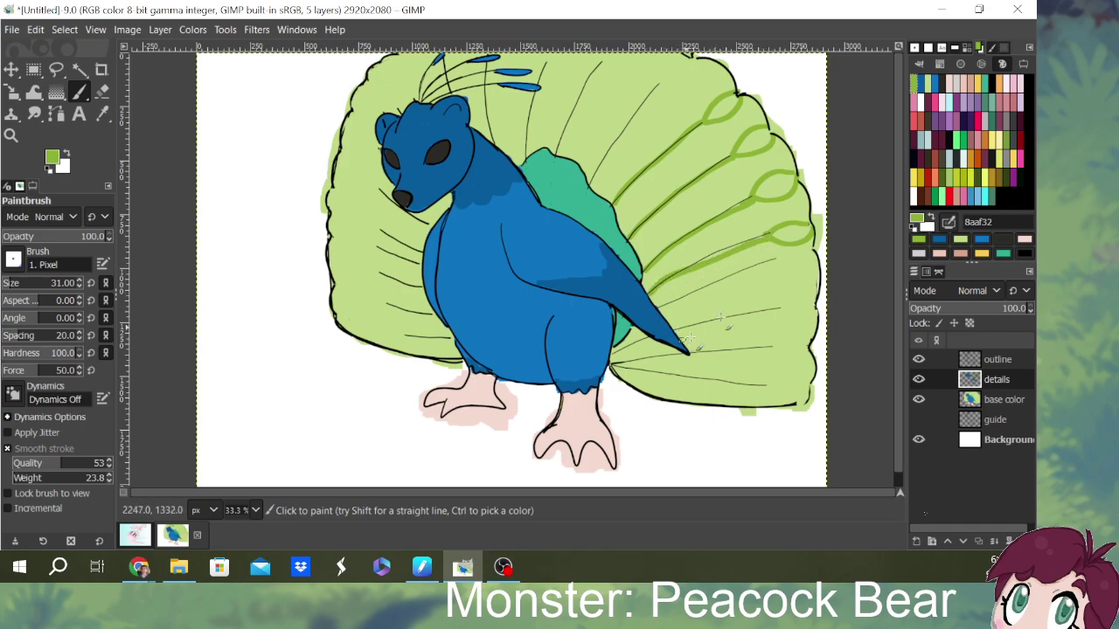
- Draw green stems and leaf-shaped tip outlines on the lower rear tail feathers, down to the fan's bottom edge
{"action": "mouse_move", "coordinate": [754, 266]}
{"action": "left_mouse_down"}
{"action": "mouse_move", "coordinate": [817, 256]}
{"action": "mouse_move", "coordinate": [793, 275]}
{"action": "mouse_move", "coordinate": [760, 266]}
{"action": "mouse_move", "coordinate": [668, 305]}
{"action": "left_mouse_up"}
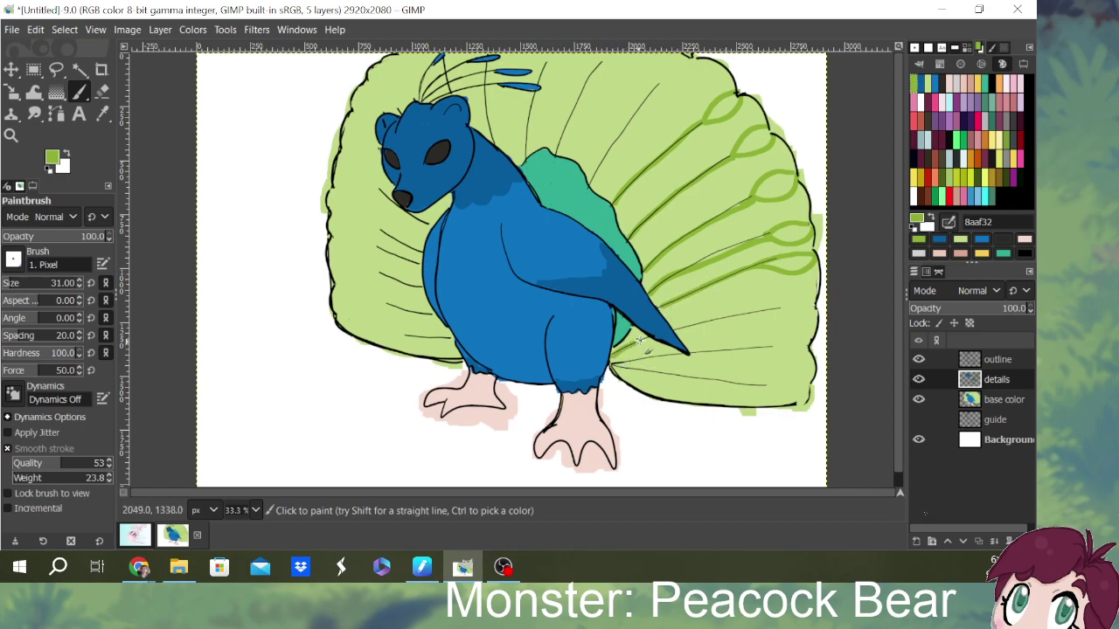
{"action": "mouse_move", "coordinate": [706, 323]}
{"action": "left_mouse_down"}
{"action": "mouse_move", "coordinate": [804, 296]}
{"action": "mouse_move", "coordinate": [812, 303]}
{"action": "mouse_move", "coordinate": [768, 313]}
{"action": "mouse_move", "coordinate": [815, 306]}
{"action": "left_mouse_up"}
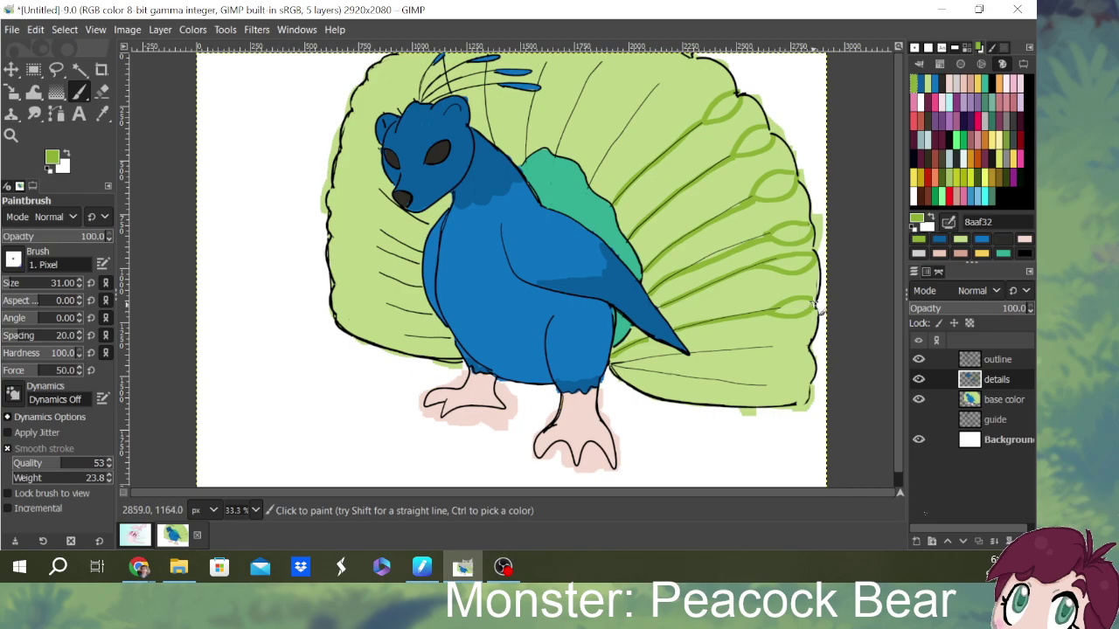
{"action": "mouse_move", "coordinate": [613, 363]}
{"action": "left_mouse_down"}
{"action": "mouse_move", "coordinate": [809, 344]}
{"action": "mouse_move", "coordinate": [769, 351]}
{"action": "mouse_move", "coordinate": [795, 349]}
{"action": "left_mouse_up"}
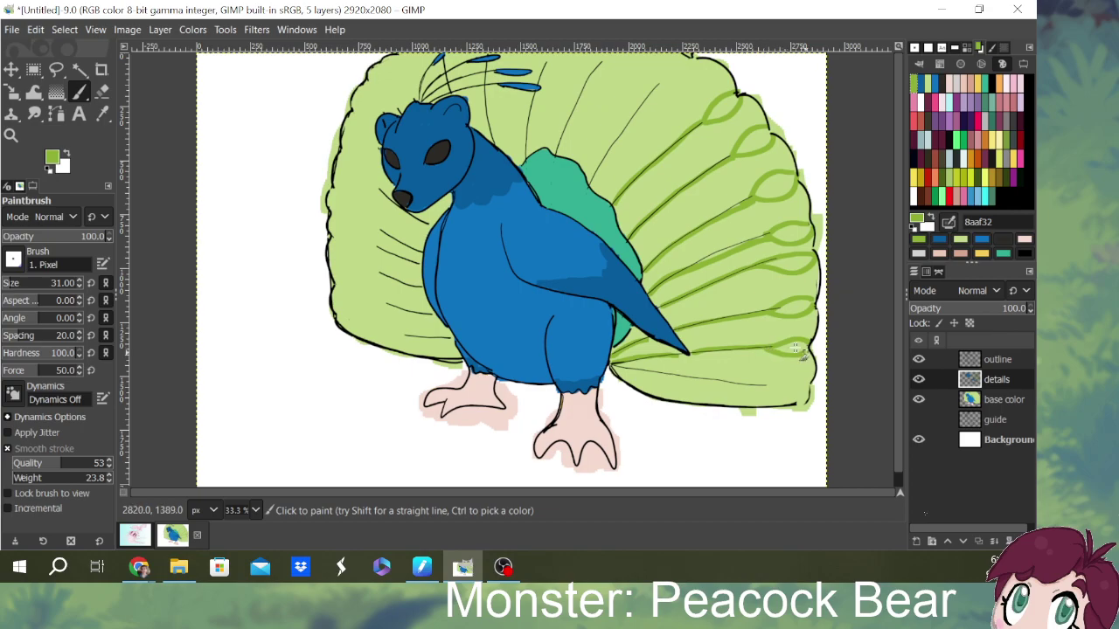
{"action": "mouse_move", "coordinate": [699, 378]}
{"action": "left_mouse_down"}
{"action": "mouse_move", "coordinate": [787, 385]}
{"action": "mouse_move", "coordinate": [806, 392]}
{"action": "mouse_move", "coordinate": [760, 391]}
{"action": "mouse_move", "coordinate": [811, 404]}
{"action": "mouse_move", "coordinate": [803, 374]}
{"action": "left_mouse_up"}
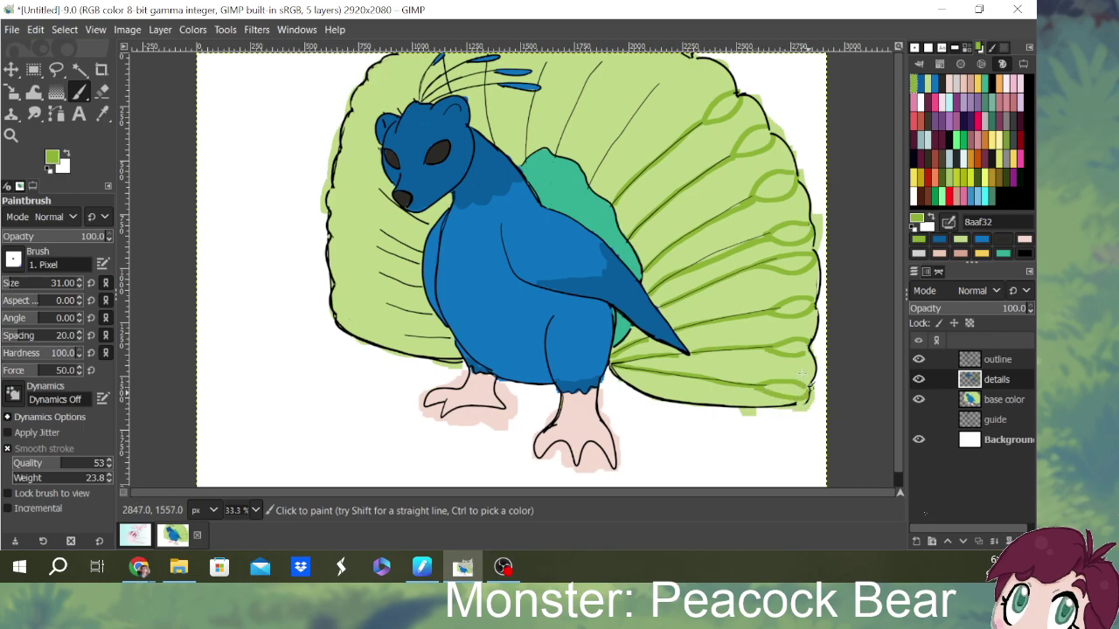
- Draw green stems and tip outlines along the feathers at the top of the fan above the teal back
{"action": "mouse_move", "coordinate": [591, 187]}
{"action": "left_mouse_down"}
{"action": "mouse_move", "coordinate": [667, 58]}
{"action": "mouse_move", "coordinate": [675, 50]}
{"action": "mouse_move", "coordinate": [661, 86]}
{"action": "mouse_move", "coordinate": [693, 58]}
{"action": "left_mouse_up"}
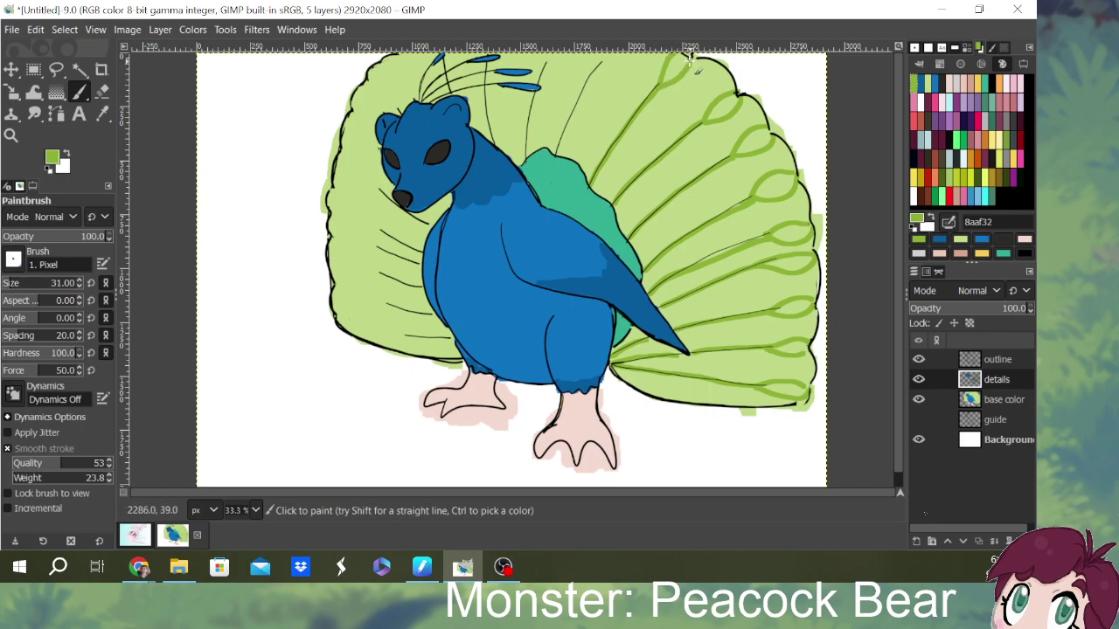
{"action": "mouse_move", "coordinate": [563, 138]}
{"action": "left_mouse_down"}
{"action": "mouse_move", "coordinate": [604, 48]}
{"action": "mouse_move", "coordinate": [600, 68]}
{"action": "mouse_move", "coordinate": [645, 49]}
{"action": "left_mouse_up"}
{"action": "left_click_drag", "start_coordinate": [530, 153], "coordinate": [542, 78]}
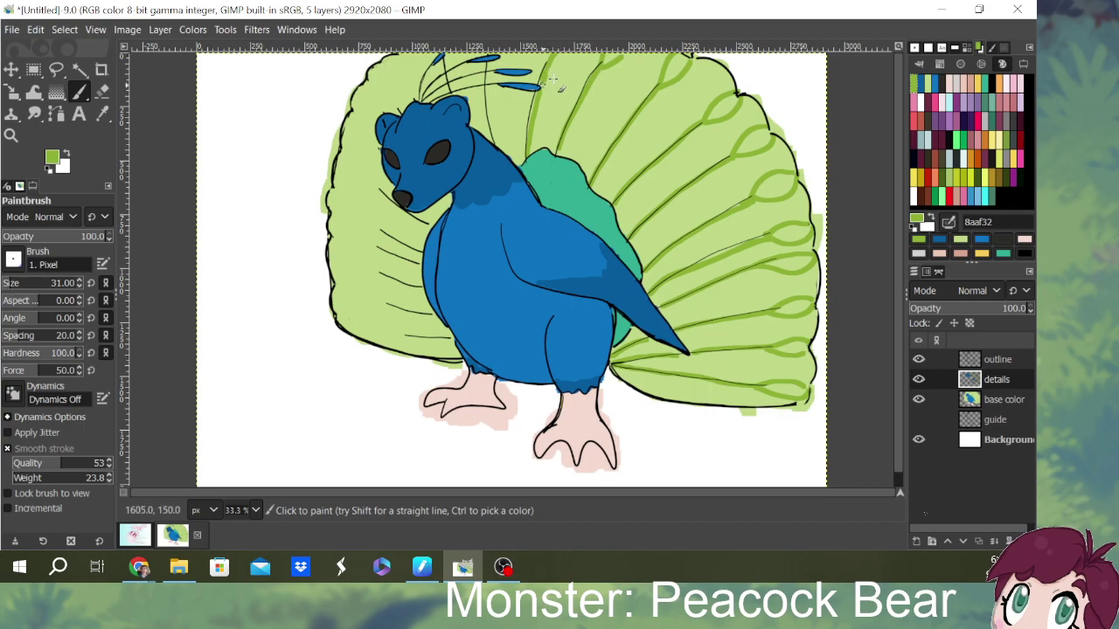
- Continue the green stems and tip outlines on the feathers behind the head and down the fan's side in front of the chest
{"action": "left_click_drag", "start_coordinate": [505, 151], "coordinate": [486, 89]}
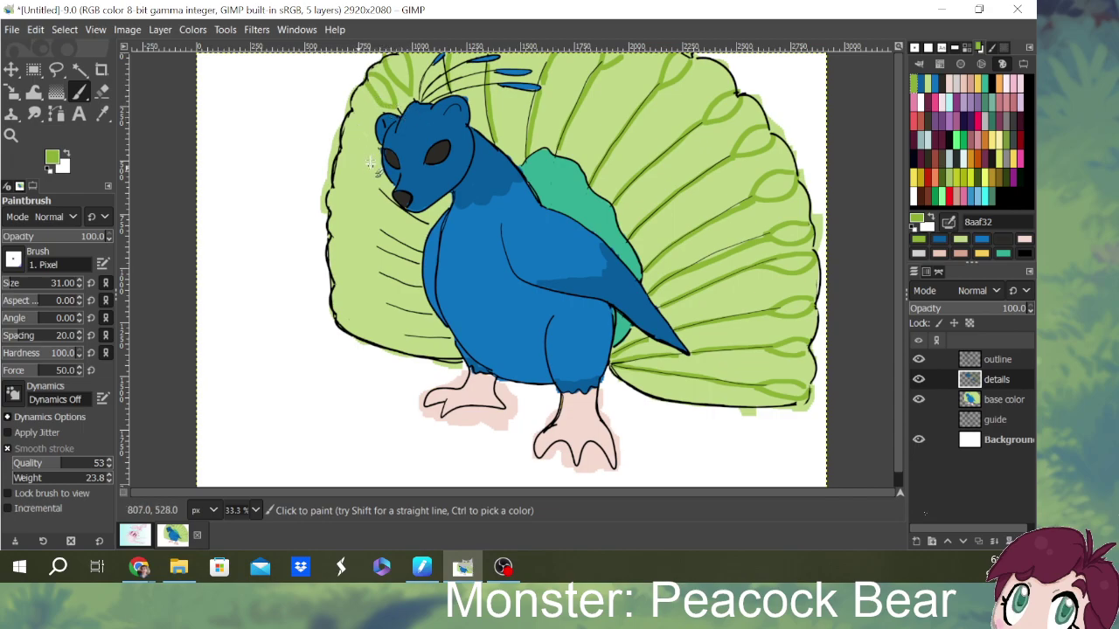
{"action": "mouse_move", "coordinate": [358, 127]}
{"action": "left_mouse_down"}
{"action": "mouse_move", "coordinate": [374, 154]}
{"action": "mouse_move", "coordinate": [381, 145]}
{"action": "mouse_move", "coordinate": [351, 113]}
{"action": "mouse_move", "coordinate": [374, 124]}
{"action": "left_mouse_up"}
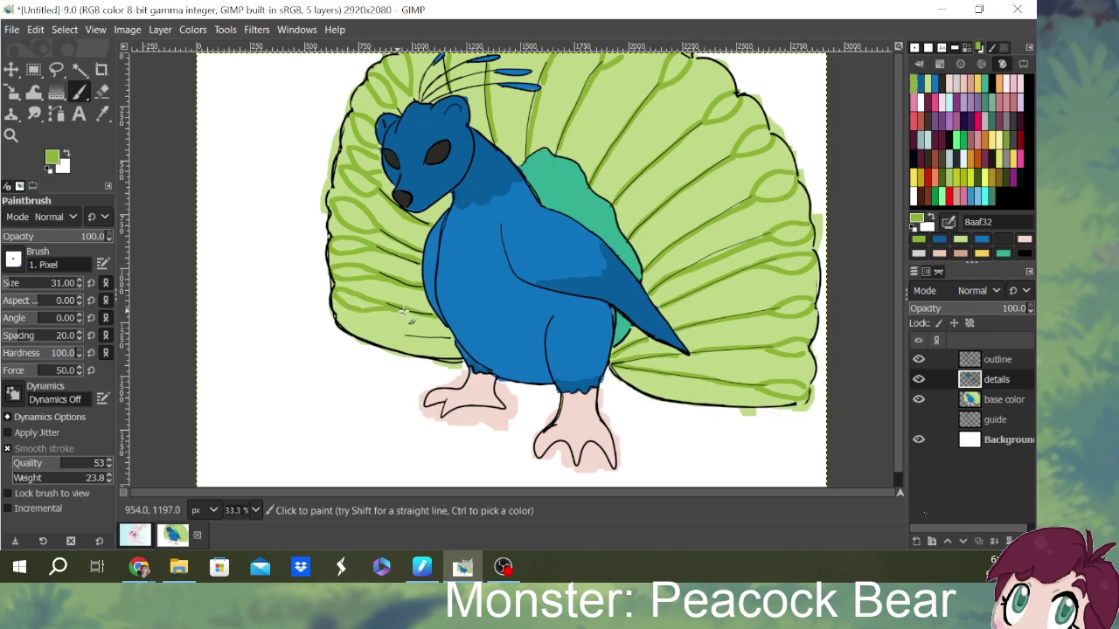
{"action": "left_click_drag", "start_coordinate": [451, 346], "coordinate": [341, 326]}
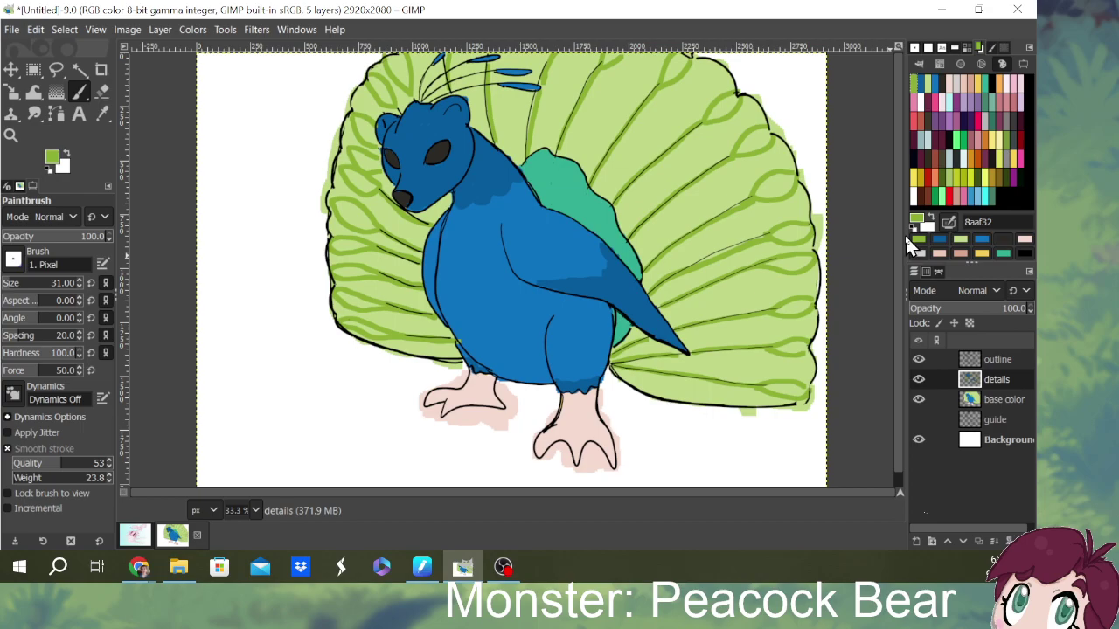
- Fill the upper feather tips with solid green 8aaf32 and erase the stray green beside the bear's face
{"action": "mouse_move", "coordinate": [763, 144]}
{"action": "left_mouse_down"}
{"action": "mouse_move", "coordinate": [743, 151]}
{"action": "mouse_move", "coordinate": [758, 136]}
{"action": "mouse_move", "coordinate": [753, 147]}
{"action": "mouse_move", "coordinate": [773, 145]}
{"action": "mouse_move", "coordinate": [724, 119]}
{"action": "mouse_move", "coordinate": [737, 101]}
{"action": "mouse_move", "coordinate": [721, 122]}
{"action": "mouse_move", "coordinate": [739, 103]}
{"action": "mouse_move", "coordinate": [692, 84]}
{"action": "mouse_move", "coordinate": [675, 66]}
{"action": "mouse_move", "coordinate": [687, 56]}
{"action": "mouse_move", "coordinate": [680, 84]}
{"action": "mouse_move", "coordinate": [668, 77]}
{"action": "mouse_move", "coordinate": [691, 60]}
{"action": "mouse_move", "coordinate": [665, 80]}
{"action": "left_mouse_up"}
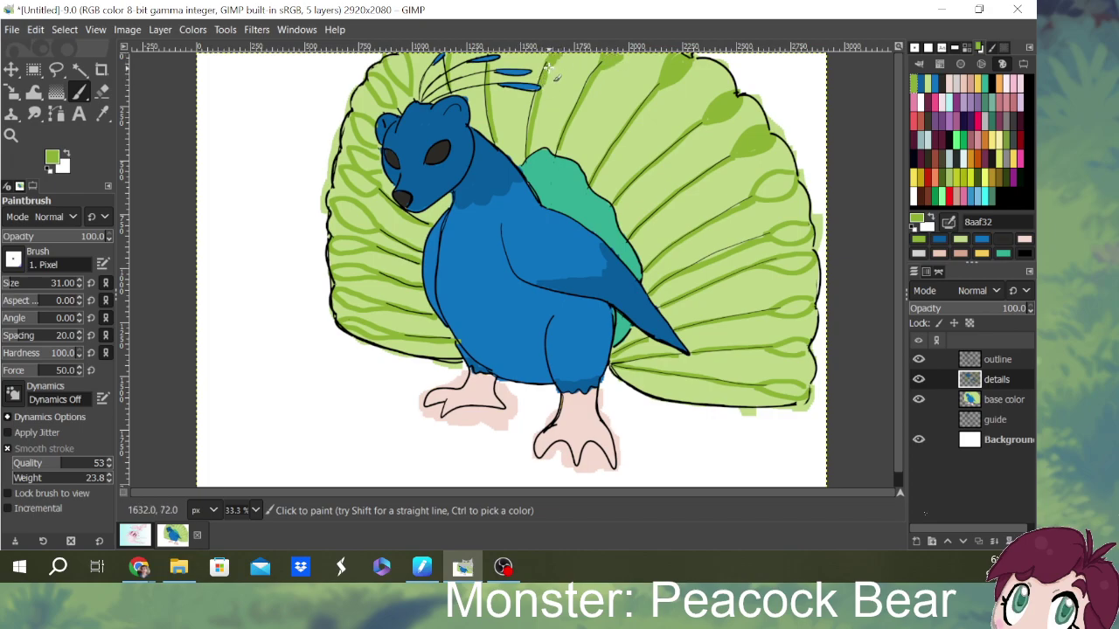
{"action": "left_click_drag", "start_coordinate": [406, 63], "coordinate": [395, 75]}
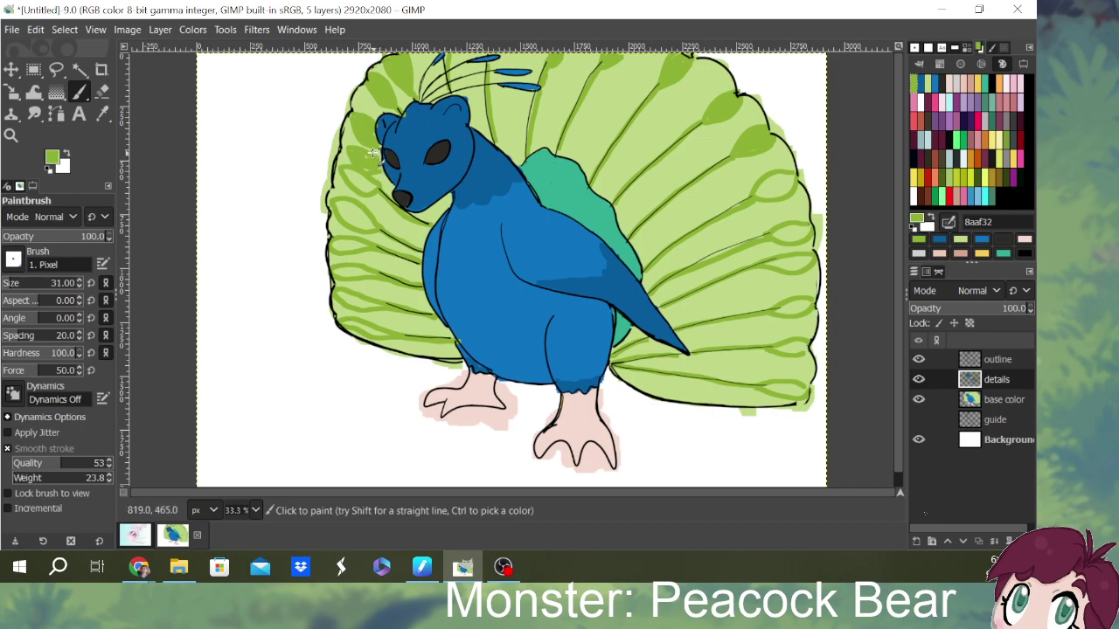
{"action": "left_click", "coordinate": [100, 91]}
{"action": "left_click_drag", "start_coordinate": [349, 146], "coordinate": [379, 172]}
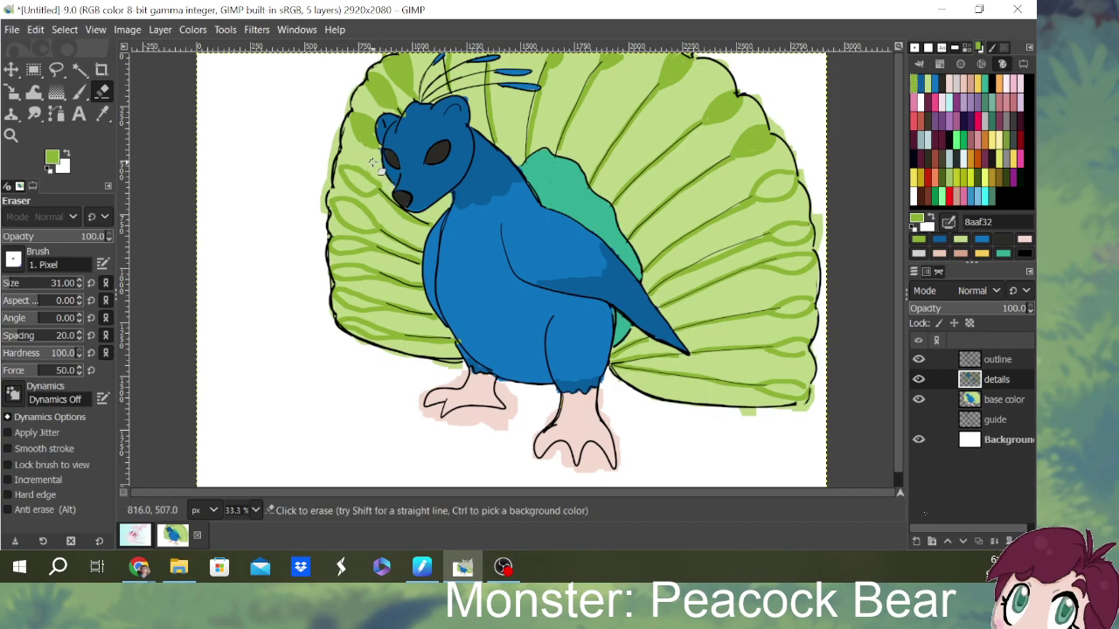
- Fill the feather tips on the fan's side in front of the face and chest with solid green
{"action": "left_click", "coordinate": [78, 91]}
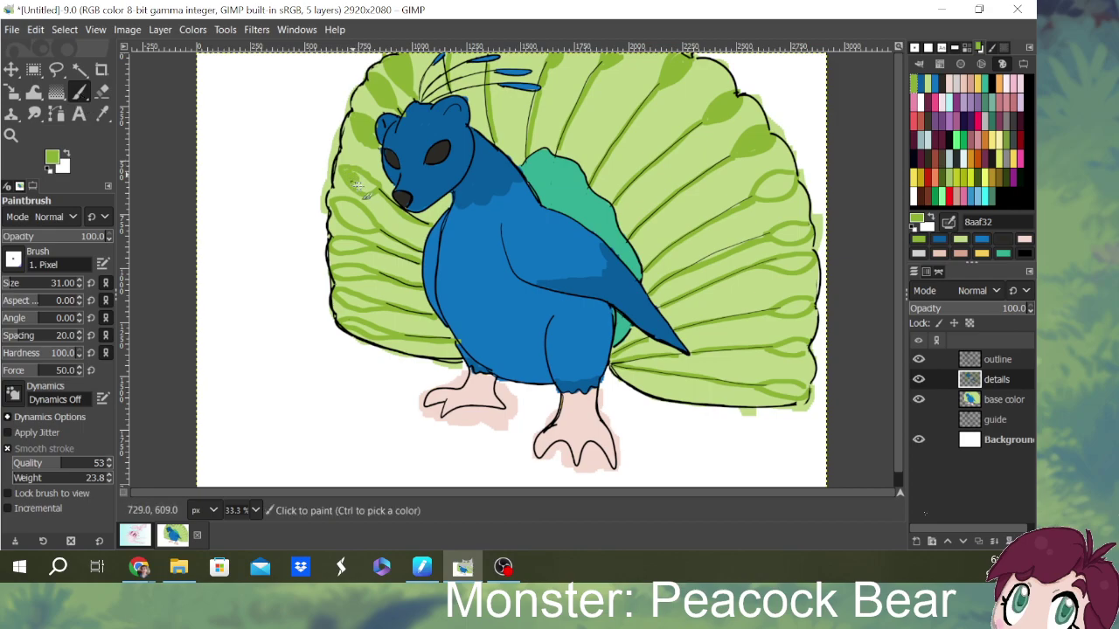
{"action": "mouse_move", "coordinate": [369, 185]}
{"action": "left_mouse_down"}
{"action": "mouse_move", "coordinate": [346, 172]}
{"action": "mouse_move", "coordinate": [375, 188]}
{"action": "mouse_move", "coordinate": [342, 213]}
{"action": "mouse_move", "coordinate": [351, 226]}
{"action": "mouse_move", "coordinate": [374, 222]}
{"action": "mouse_move", "coordinate": [342, 203]}
{"action": "left_mouse_up"}
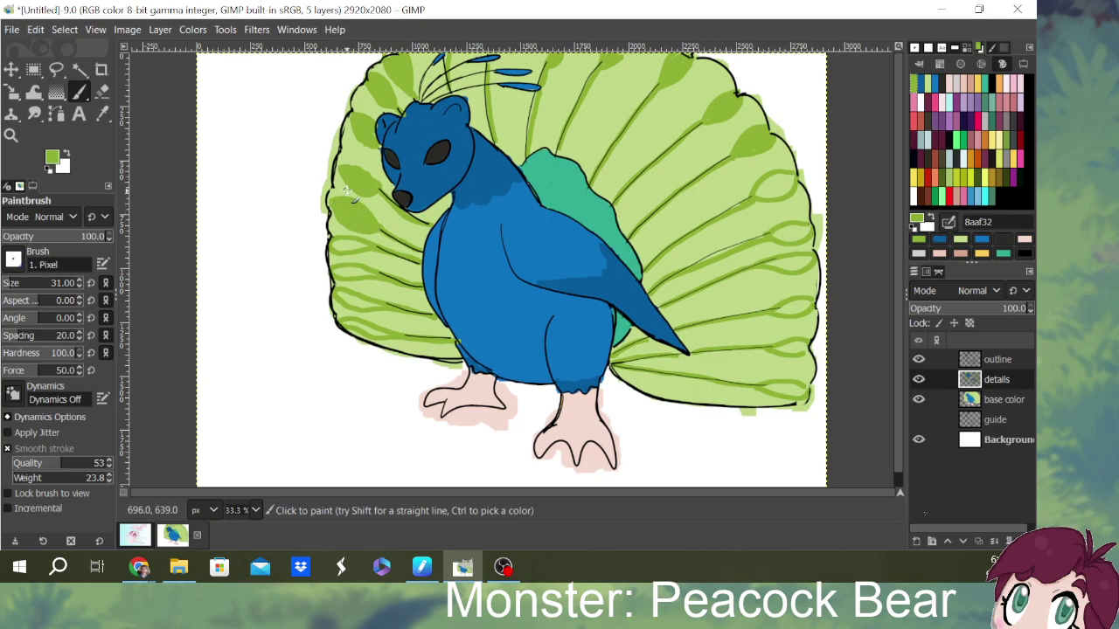
{"action": "mouse_move", "coordinate": [347, 191]}
{"action": "left_mouse_down"}
{"action": "mouse_move", "coordinate": [339, 246]}
{"action": "mouse_move", "coordinate": [364, 248]}
{"action": "mouse_move", "coordinate": [333, 249]}
{"action": "mouse_move", "coordinate": [350, 291]}
{"action": "mouse_move", "coordinate": [340, 277]}
{"action": "mouse_move", "coordinate": [364, 271]}
{"action": "mouse_move", "coordinate": [334, 273]}
{"action": "mouse_move", "coordinate": [375, 275]}
{"action": "mouse_move", "coordinate": [345, 276]}
{"action": "mouse_move", "coordinate": [345, 299]}
{"action": "mouse_move", "coordinate": [384, 307]}
{"action": "mouse_move", "coordinate": [336, 299]}
{"action": "mouse_move", "coordinate": [379, 305]}
{"action": "mouse_move", "coordinate": [357, 328]}
{"action": "mouse_move", "coordinate": [385, 336]}
{"action": "mouse_move", "coordinate": [344, 326]}
{"action": "mouse_move", "coordinate": [403, 338]}
{"action": "mouse_move", "coordinate": [429, 329]}
{"action": "left_mouse_up"}
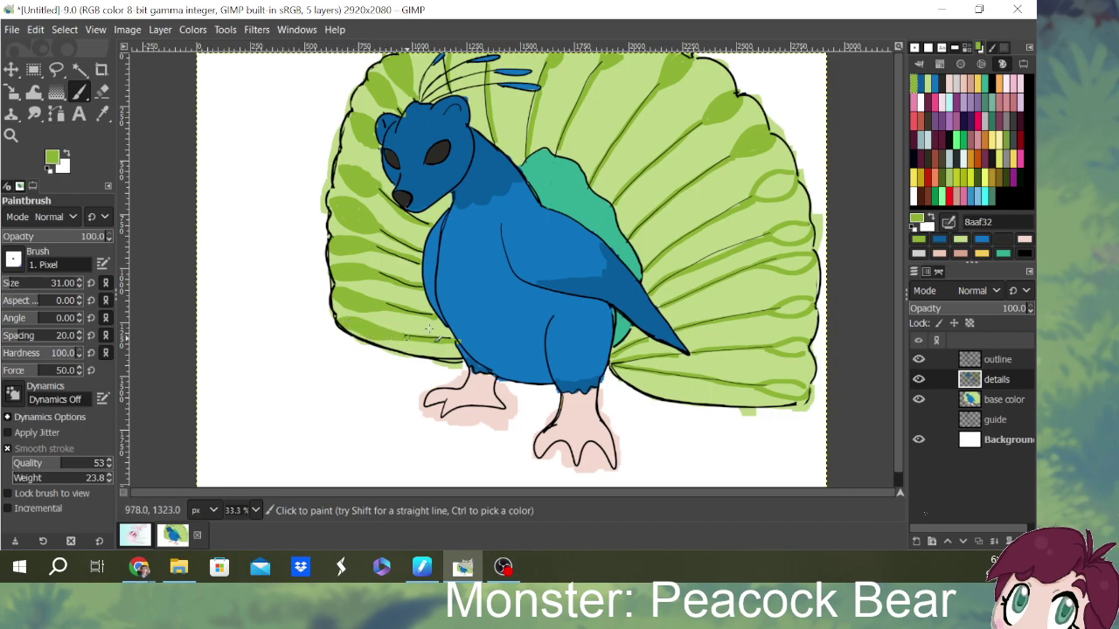
- Fill the remaining outlined feather tips along the fan's rear edge with solid green, down to the lowest feather
{"action": "mouse_move", "coordinate": [789, 182]}
{"action": "left_mouse_down"}
{"action": "mouse_move", "coordinate": [782, 176]}
{"action": "mouse_move", "coordinate": [765, 185]}
{"action": "mouse_move", "coordinate": [774, 195]}
{"action": "mouse_move", "coordinate": [790, 181]}
{"action": "mouse_move", "coordinate": [756, 195]}
{"action": "mouse_move", "coordinate": [778, 192]}
{"action": "mouse_move", "coordinate": [785, 233]}
{"action": "mouse_move", "coordinate": [803, 228]}
{"action": "mouse_move", "coordinate": [780, 234]}
{"action": "mouse_move", "coordinate": [810, 226]}
{"action": "mouse_move", "coordinate": [782, 260]}
{"action": "mouse_move", "coordinate": [796, 261]}
{"action": "mouse_move", "coordinate": [773, 263]}
{"action": "mouse_move", "coordinate": [809, 259]}
{"action": "mouse_move", "coordinate": [767, 263]}
{"action": "mouse_move", "coordinate": [811, 261]}
{"action": "left_mouse_up"}
{"action": "mouse_move", "coordinate": [799, 312]}
{"action": "left_mouse_down"}
{"action": "mouse_move", "coordinate": [779, 310]}
{"action": "mouse_move", "coordinate": [811, 306]}
{"action": "left_mouse_up"}
{"action": "mouse_move", "coordinate": [792, 351]}
{"action": "left_mouse_down"}
{"action": "mouse_move", "coordinate": [809, 353]}
{"action": "mouse_move", "coordinate": [780, 348]}
{"action": "mouse_move", "coordinate": [800, 351]}
{"action": "mouse_move", "coordinate": [792, 345]}
{"action": "left_mouse_up"}
{"action": "mouse_move", "coordinate": [793, 393]}
{"action": "left_mouse_down"}
{"action": "mouse_move", "coordinate": [769, 393]}
{"action": "mouse_move", "coordinate": [811, 400]}
{"action": "mouse_move", "coordinate": [802, 390]}
{"action": "left_mouse_up"}
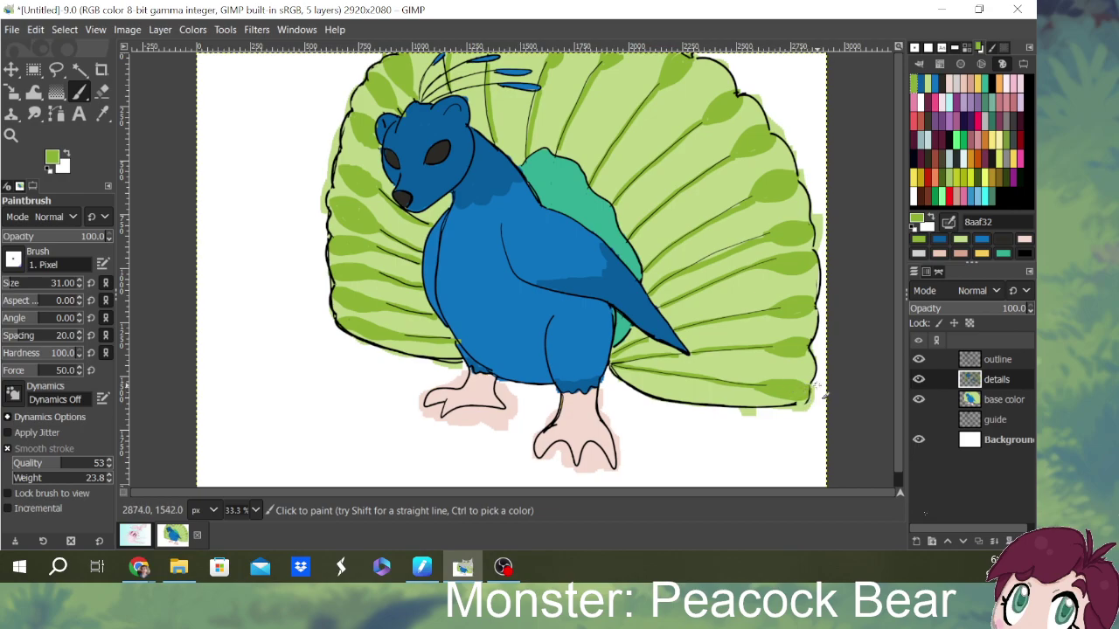